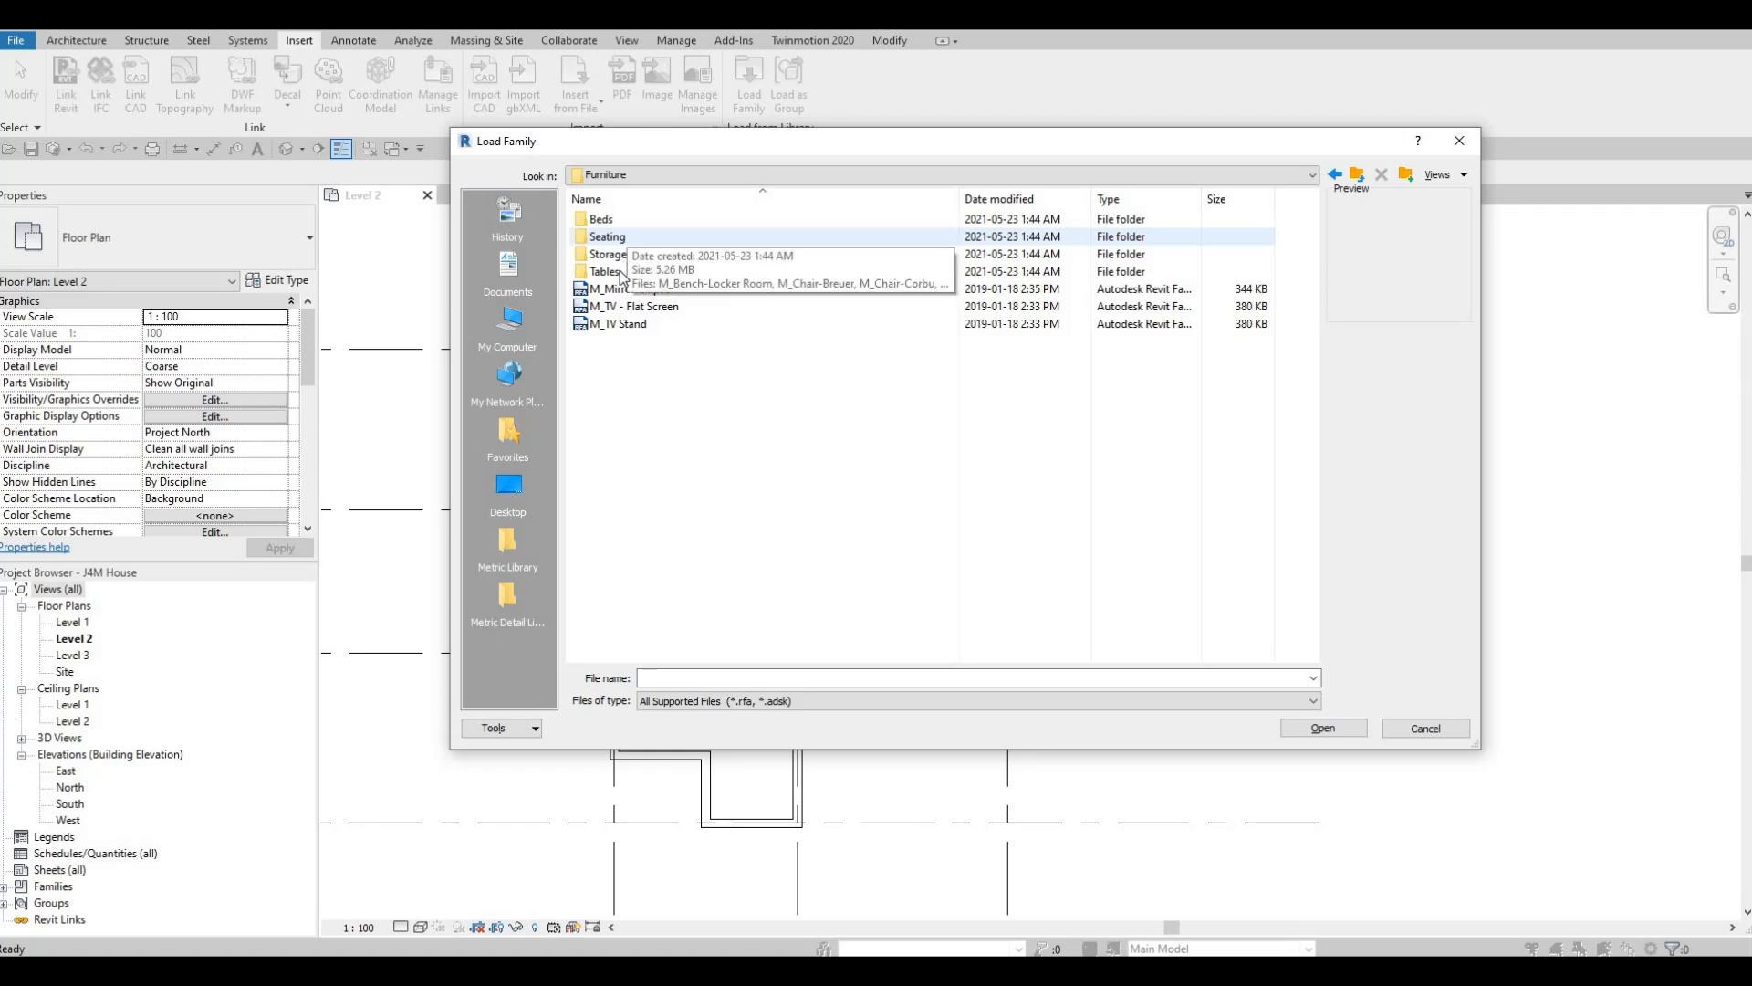
# Load the M_Table-Night Stand family from the Tables folder of the Furniture library.
pyautogui.doubleClick(628, 270)
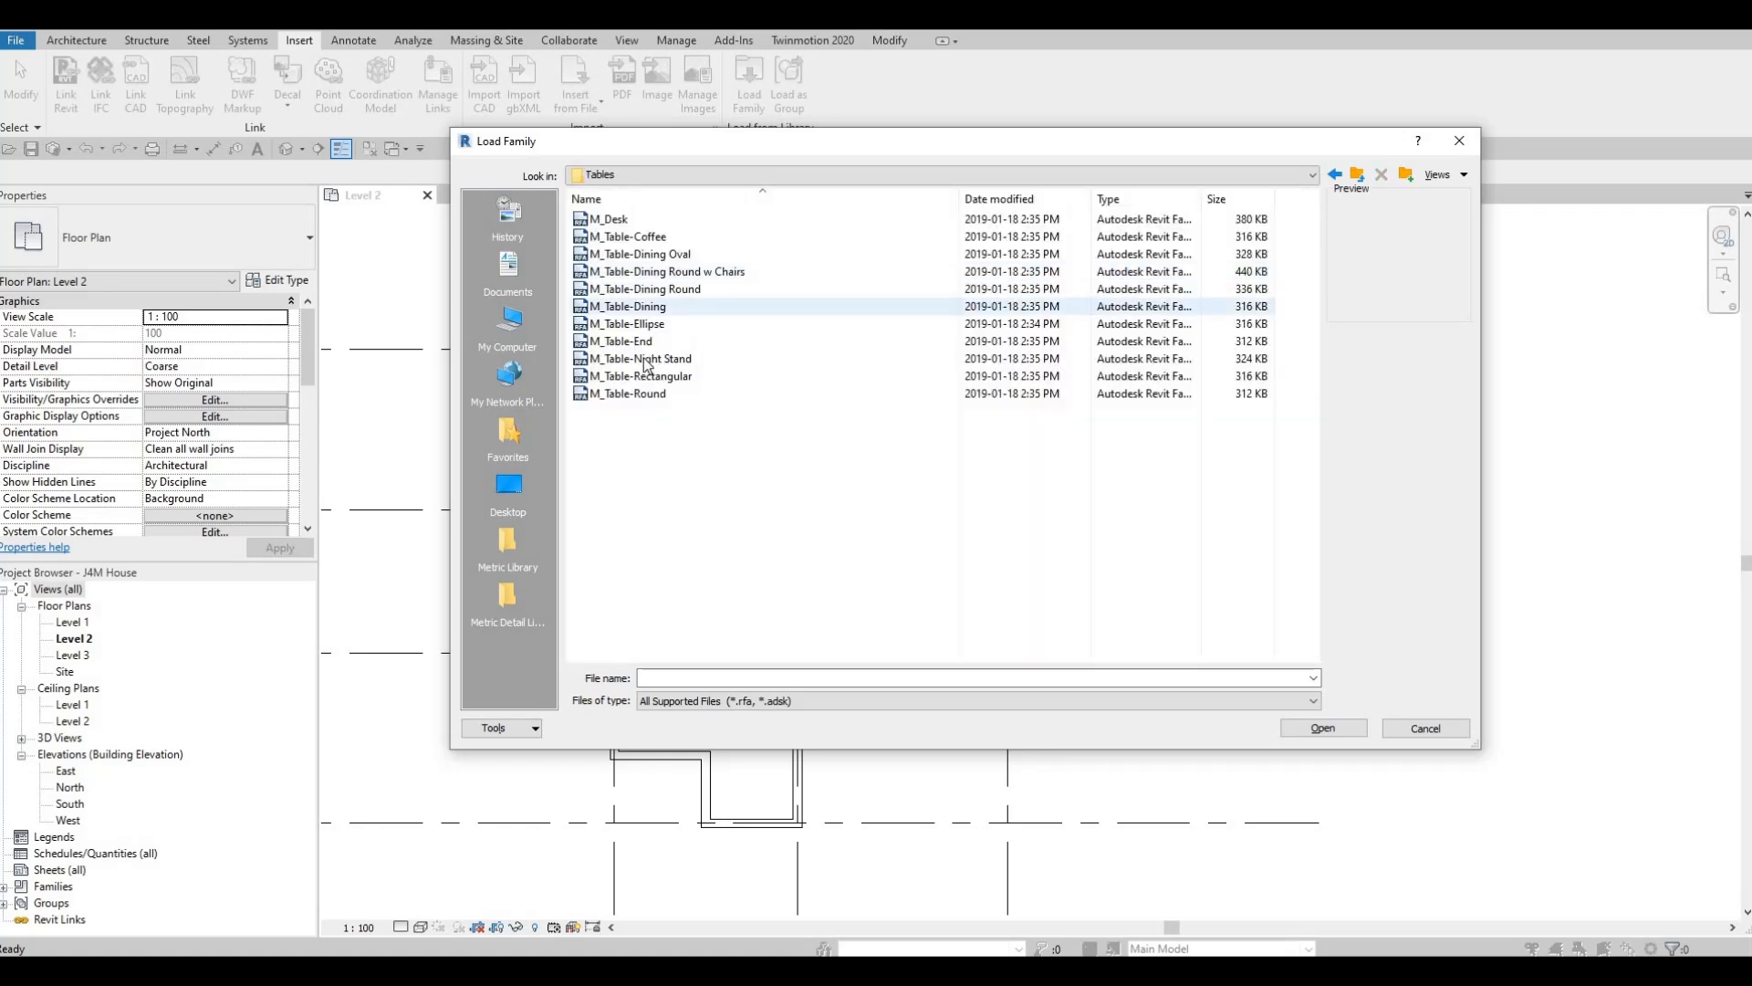
pyautogui.click(650, 359)
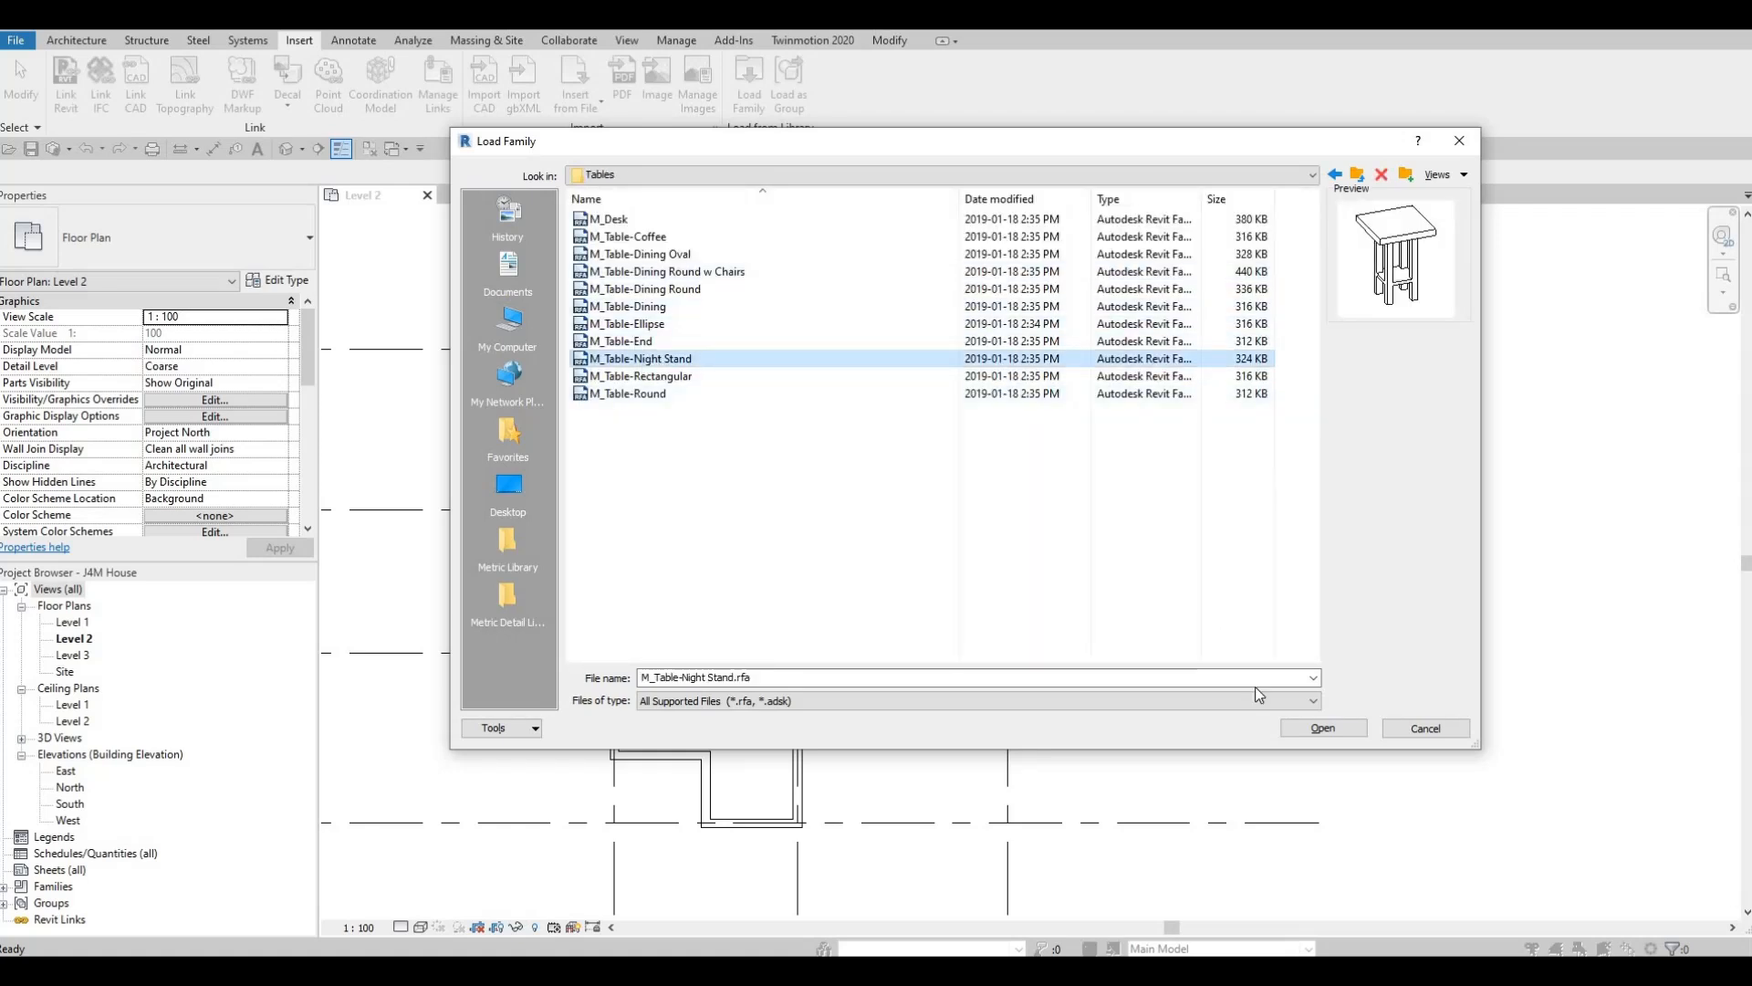
pyautogui.click(1322, 728)
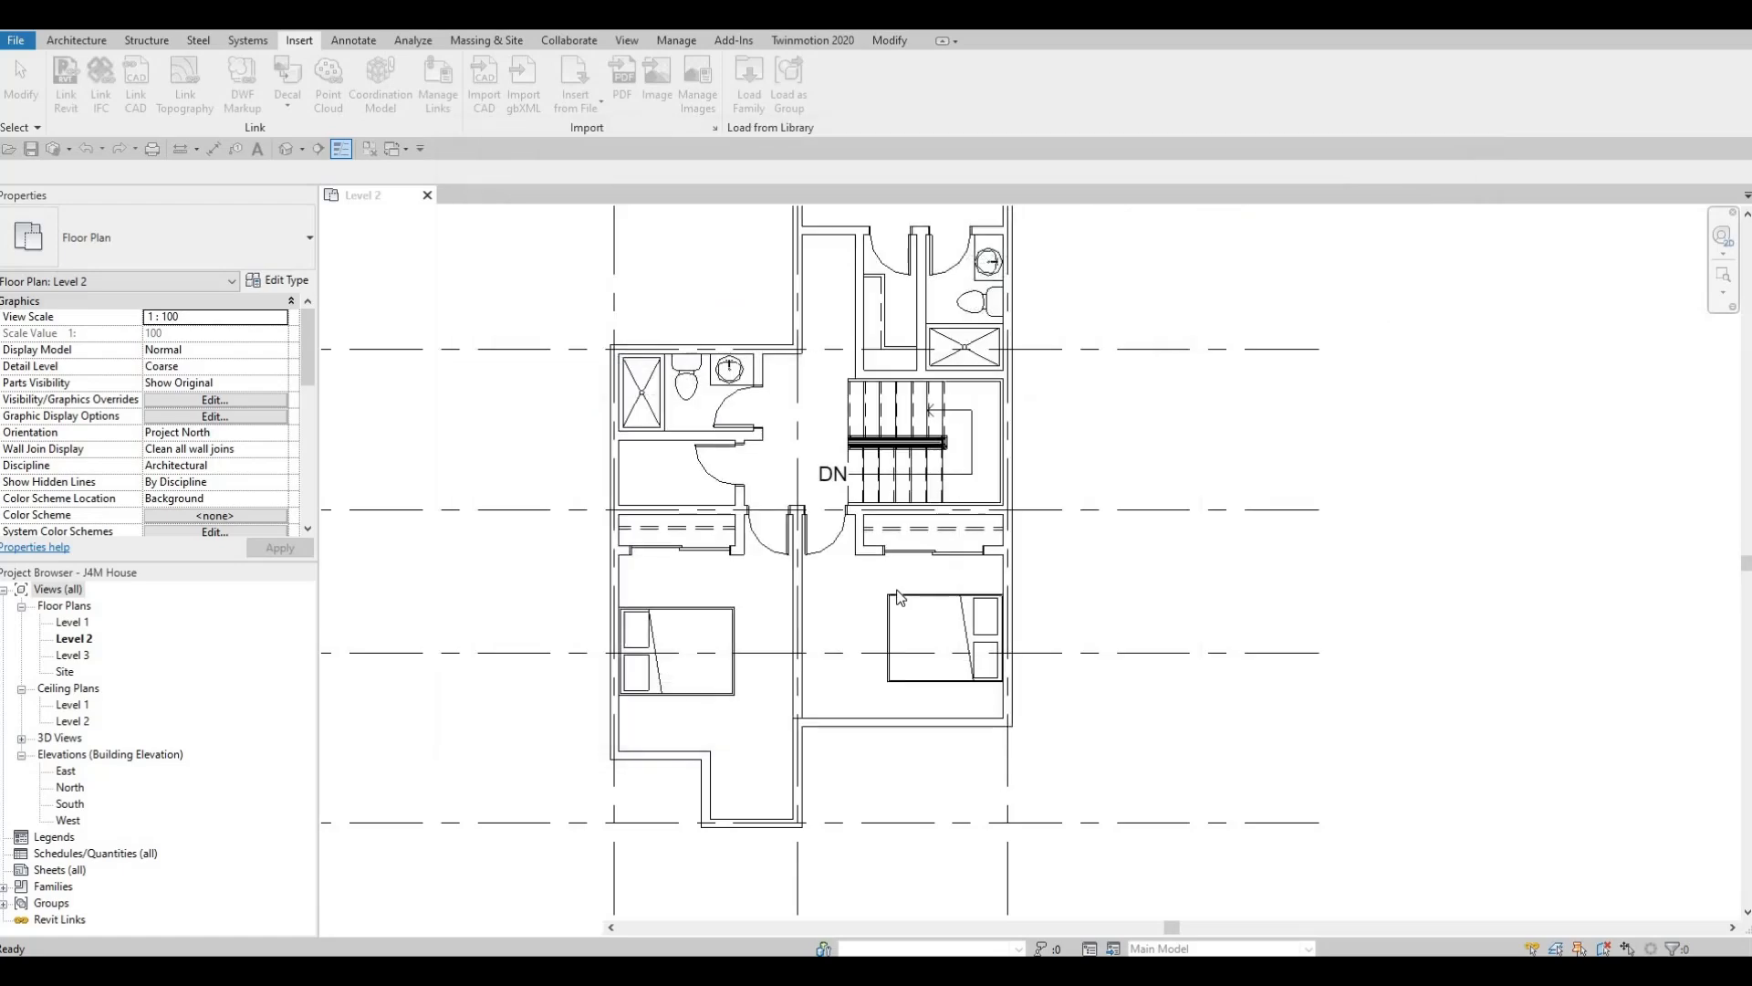
# Place a night stand against the exterior wall on each side of the bed in the bedroom below the stairs.
pyautogui.press('c')
pyautogui.press('m')
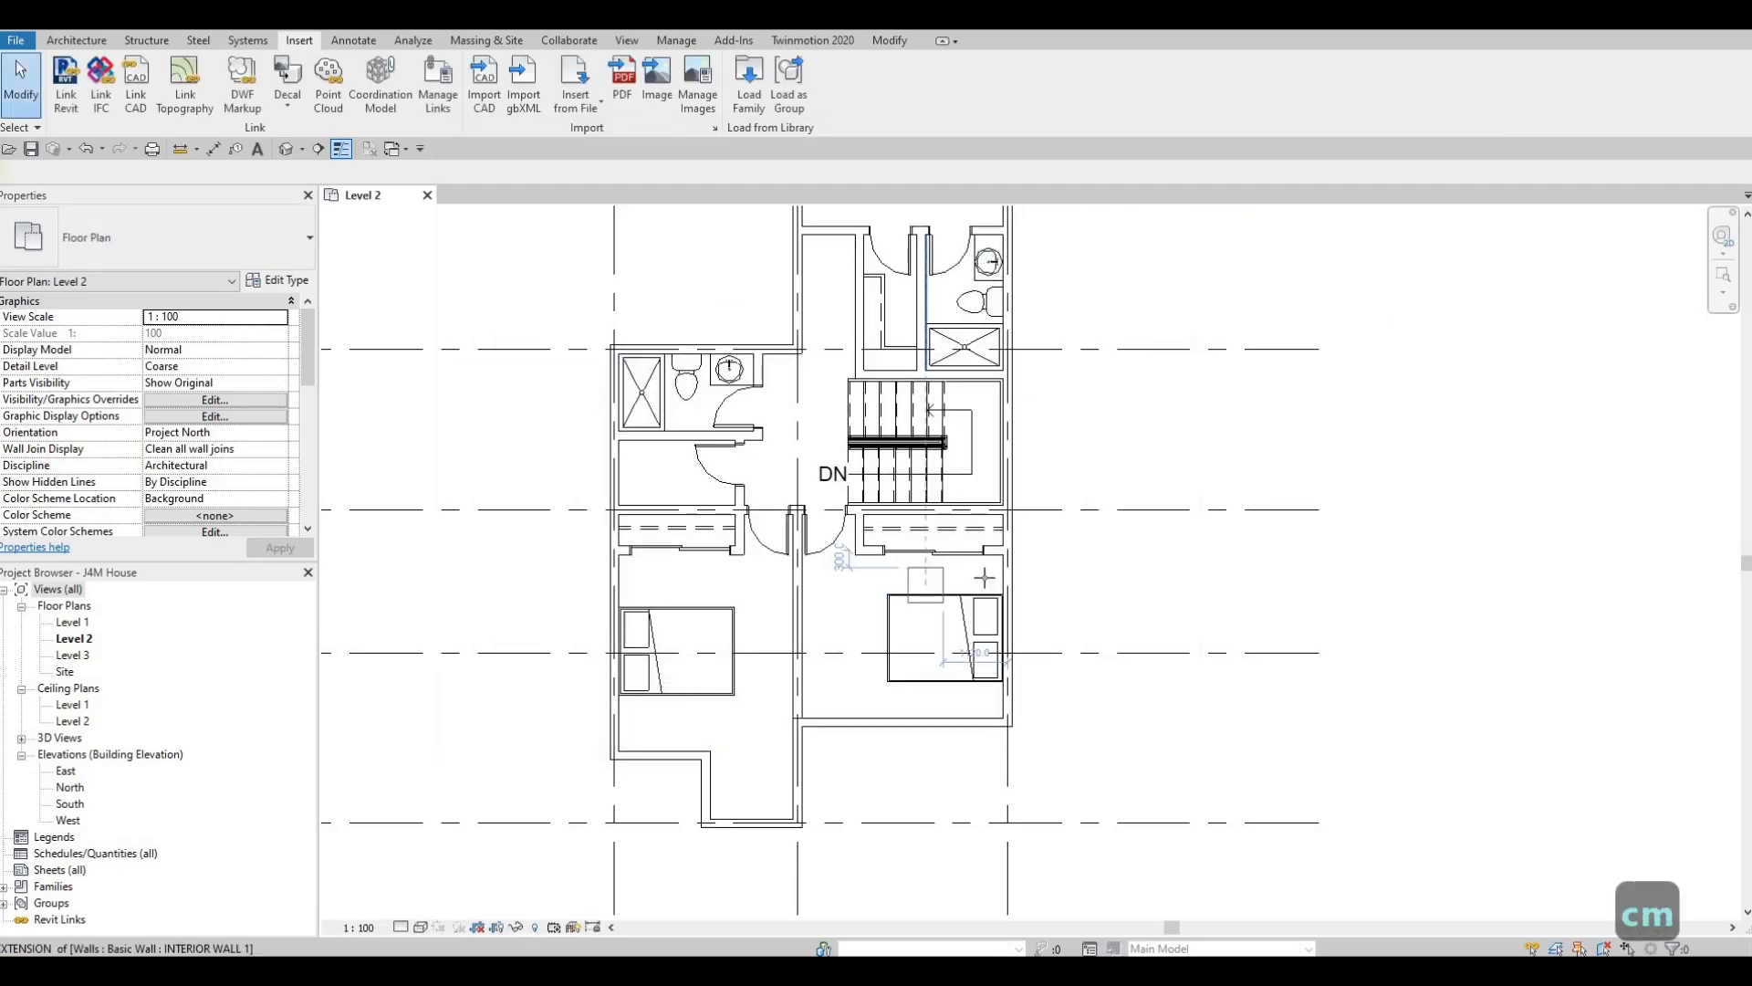
pyautogui.scroll(3, 984, 576)
pyautogui.scroll(1, 985, 577)
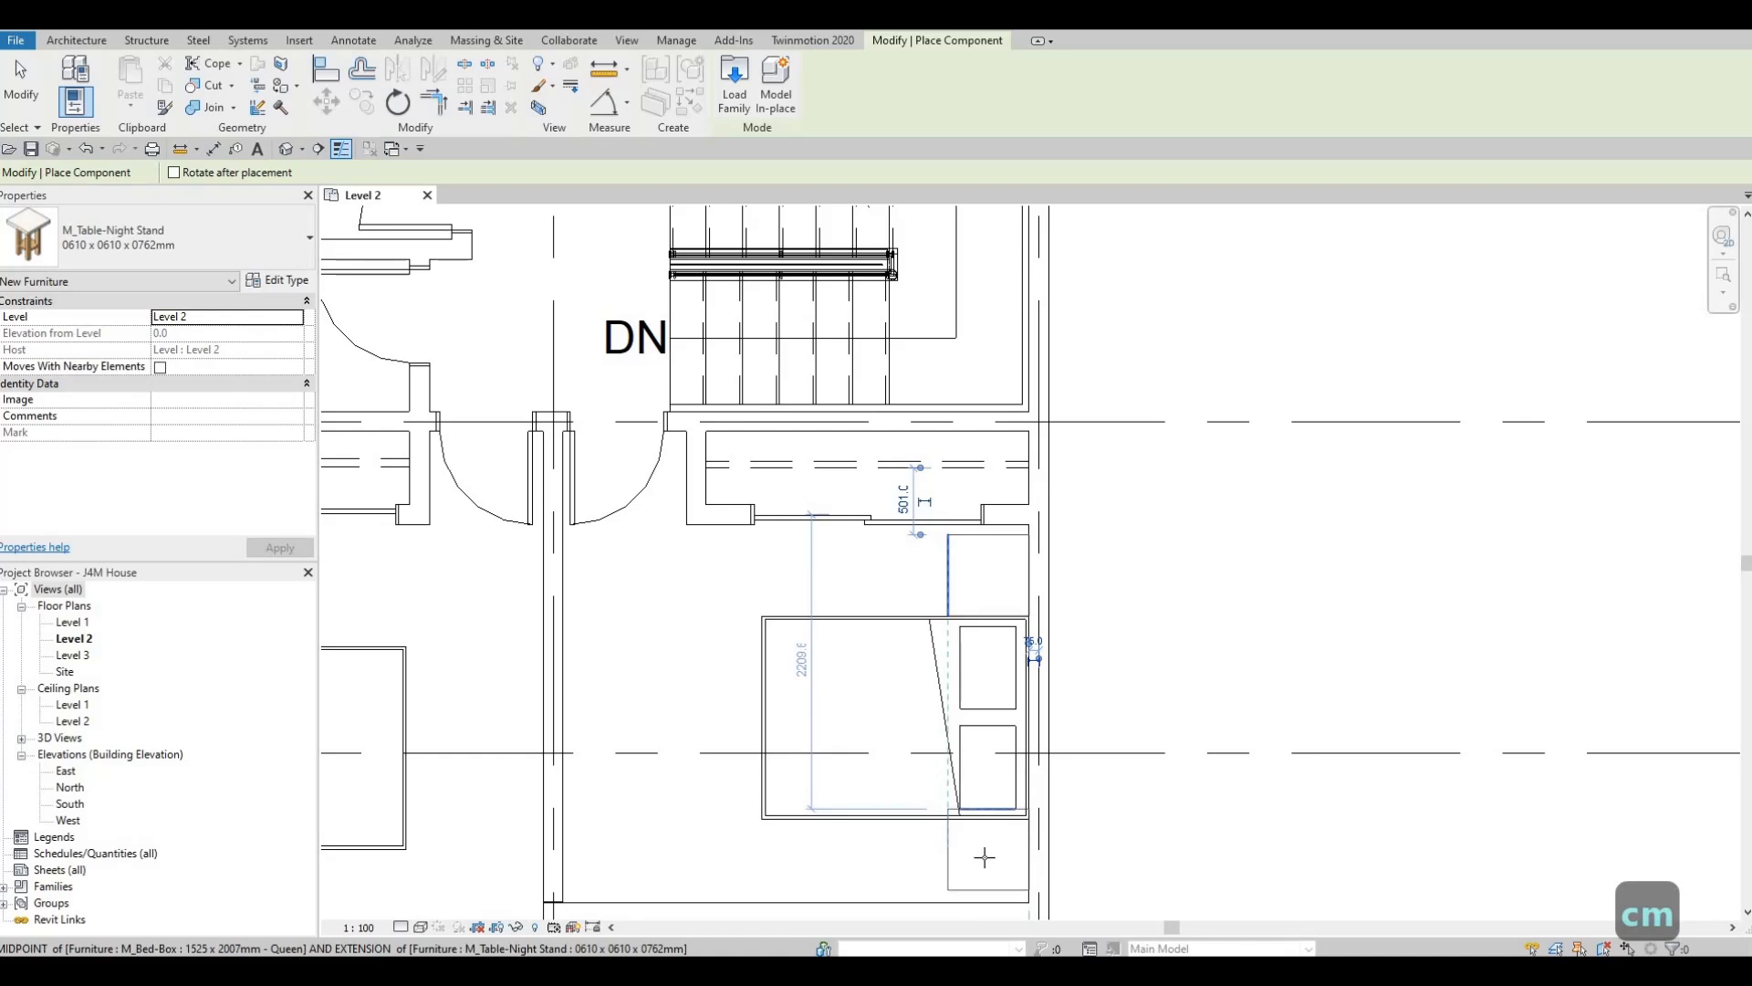
pyautogui.scroll(2, 982, 849)
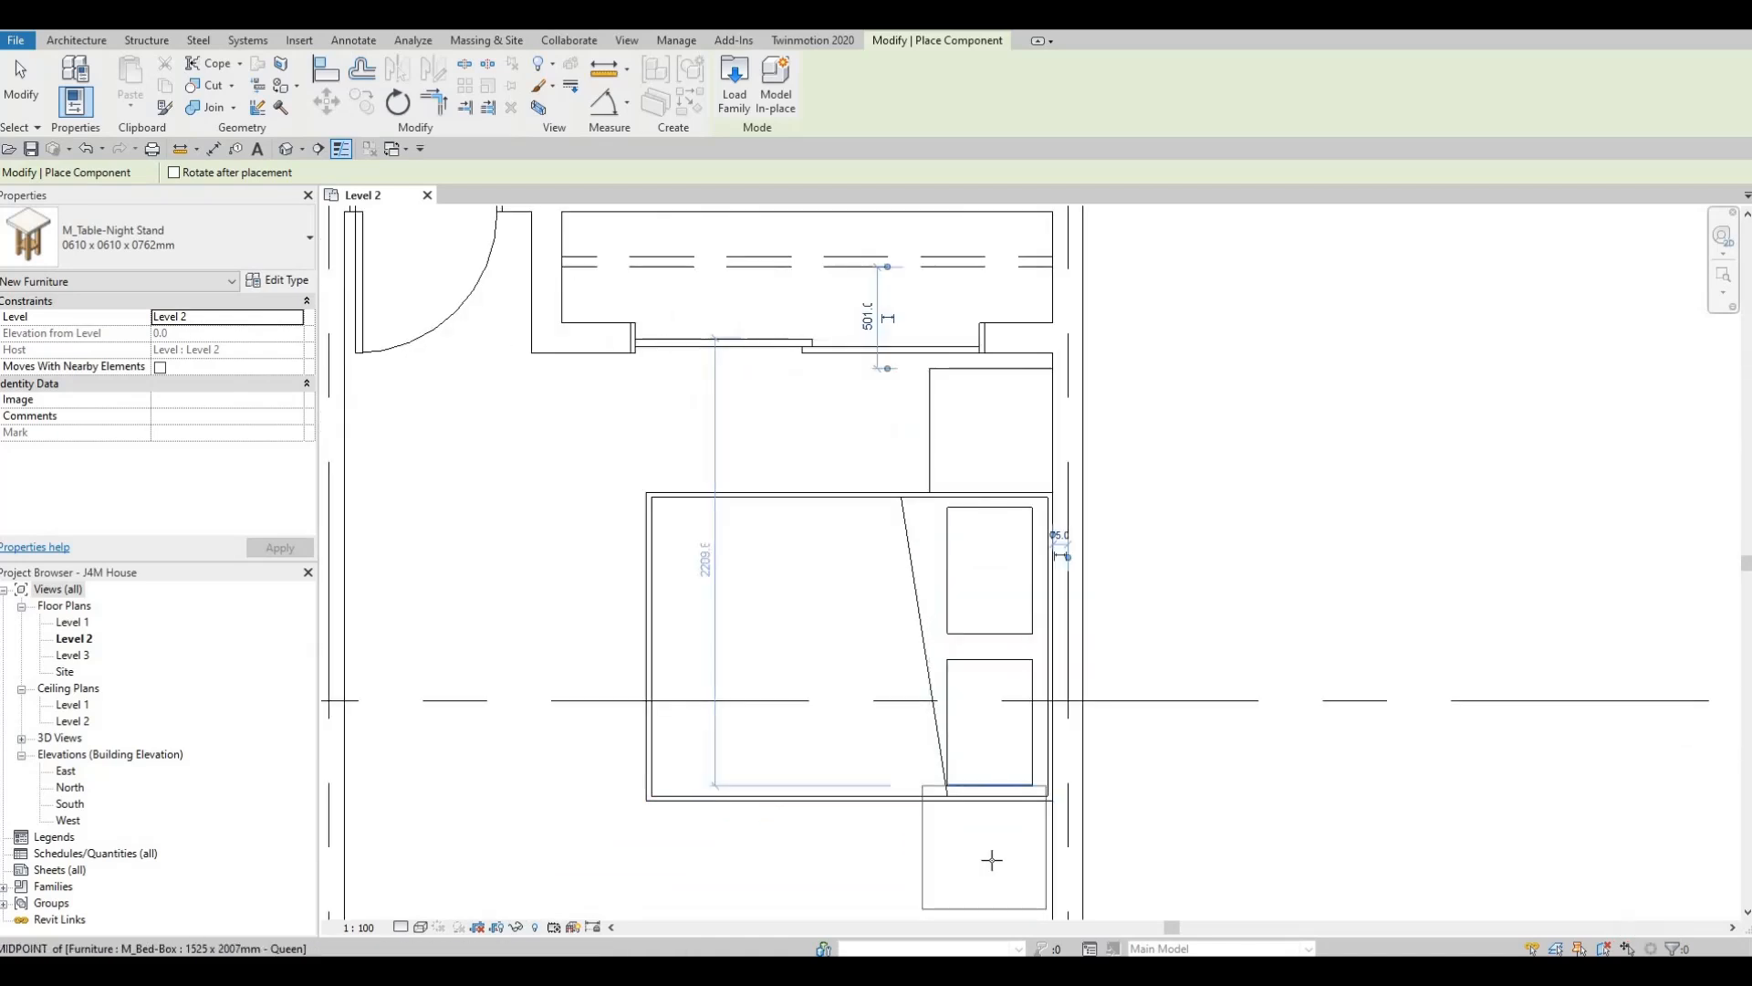
pyautogui.click(965, 772)
# Place a night stand on each side of the bed in the lower-left bedroom, against the exterior wall.
pyautogui.scroll(-2, 707, 692)
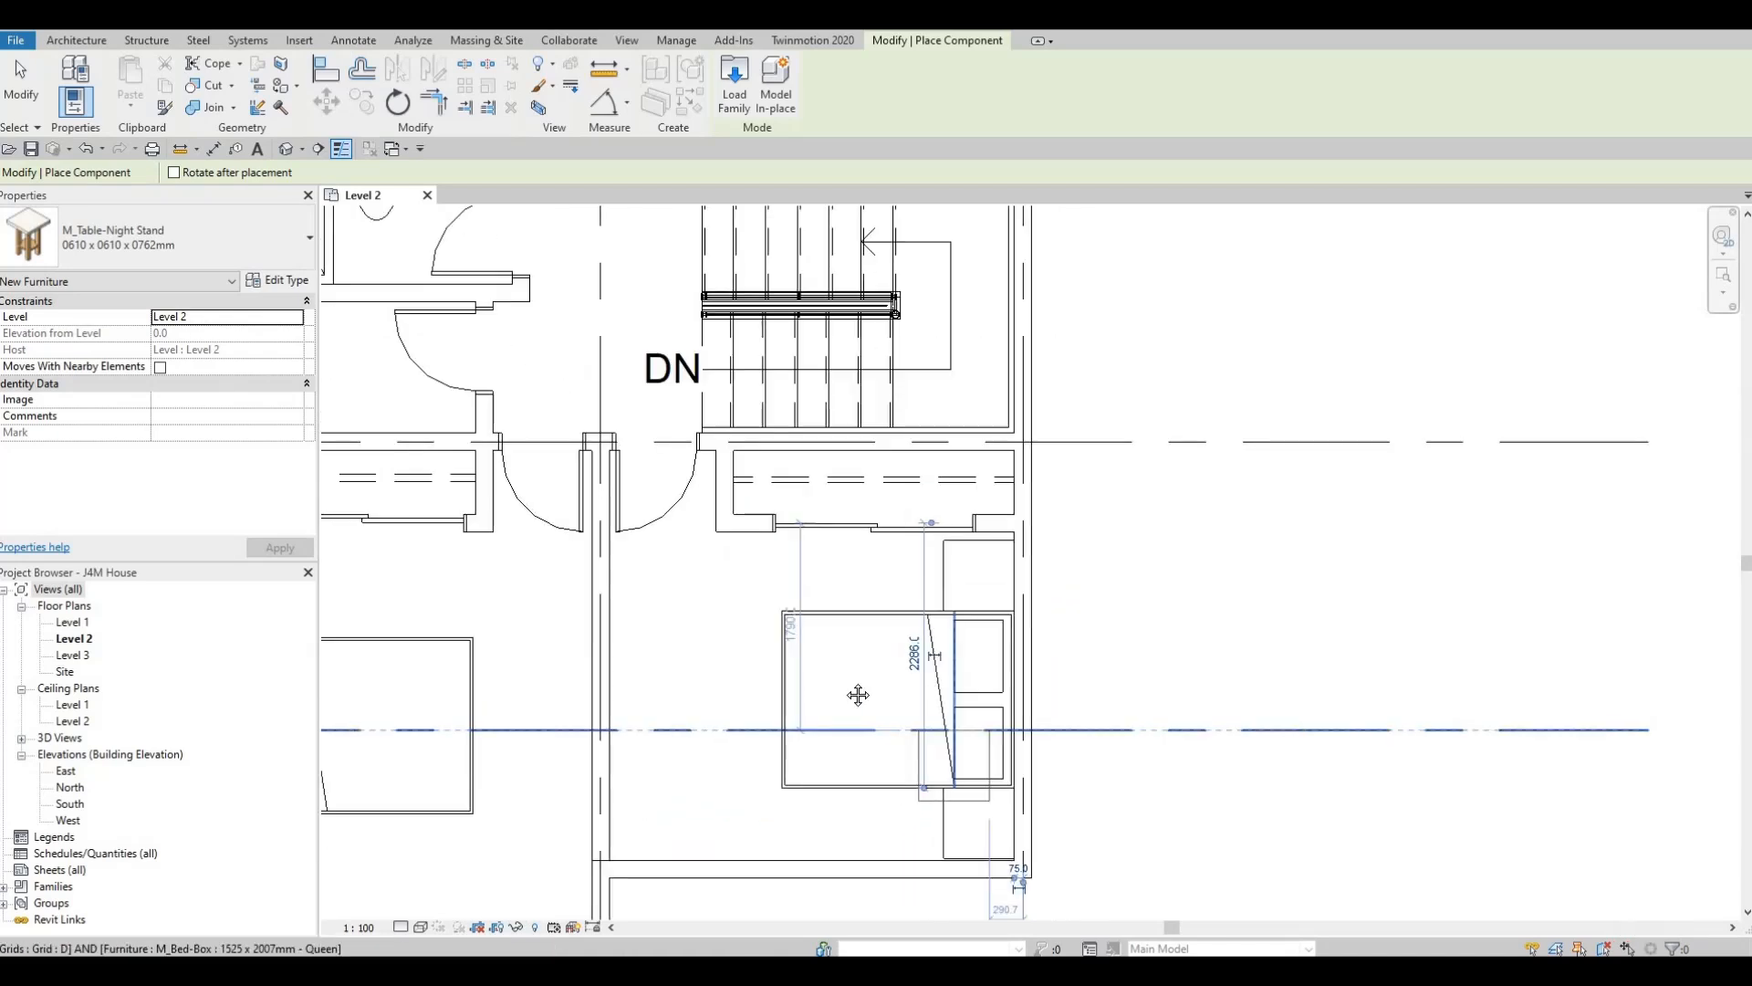
pyautogui.moveTo(698, 689); pyautogui.dragTo(1148, 686, button='middle')
pyautogui.scroll(2, 626, 603)
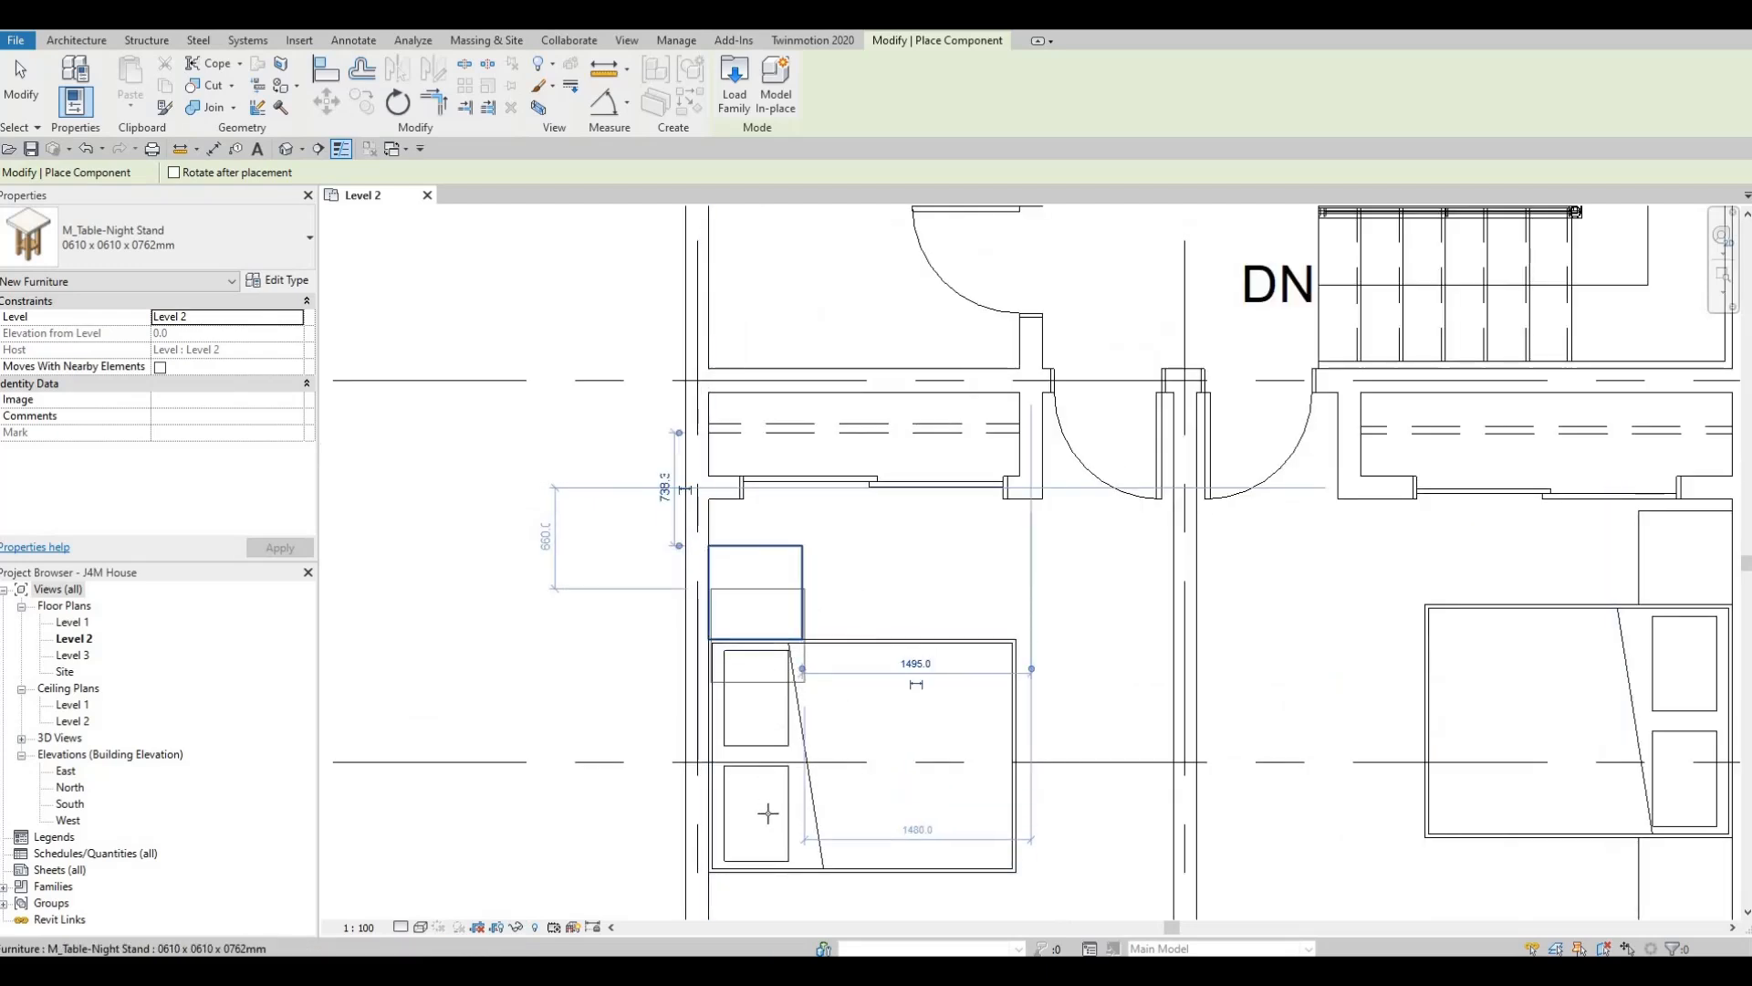
pyautogui.scroll(-2, 762, 643)
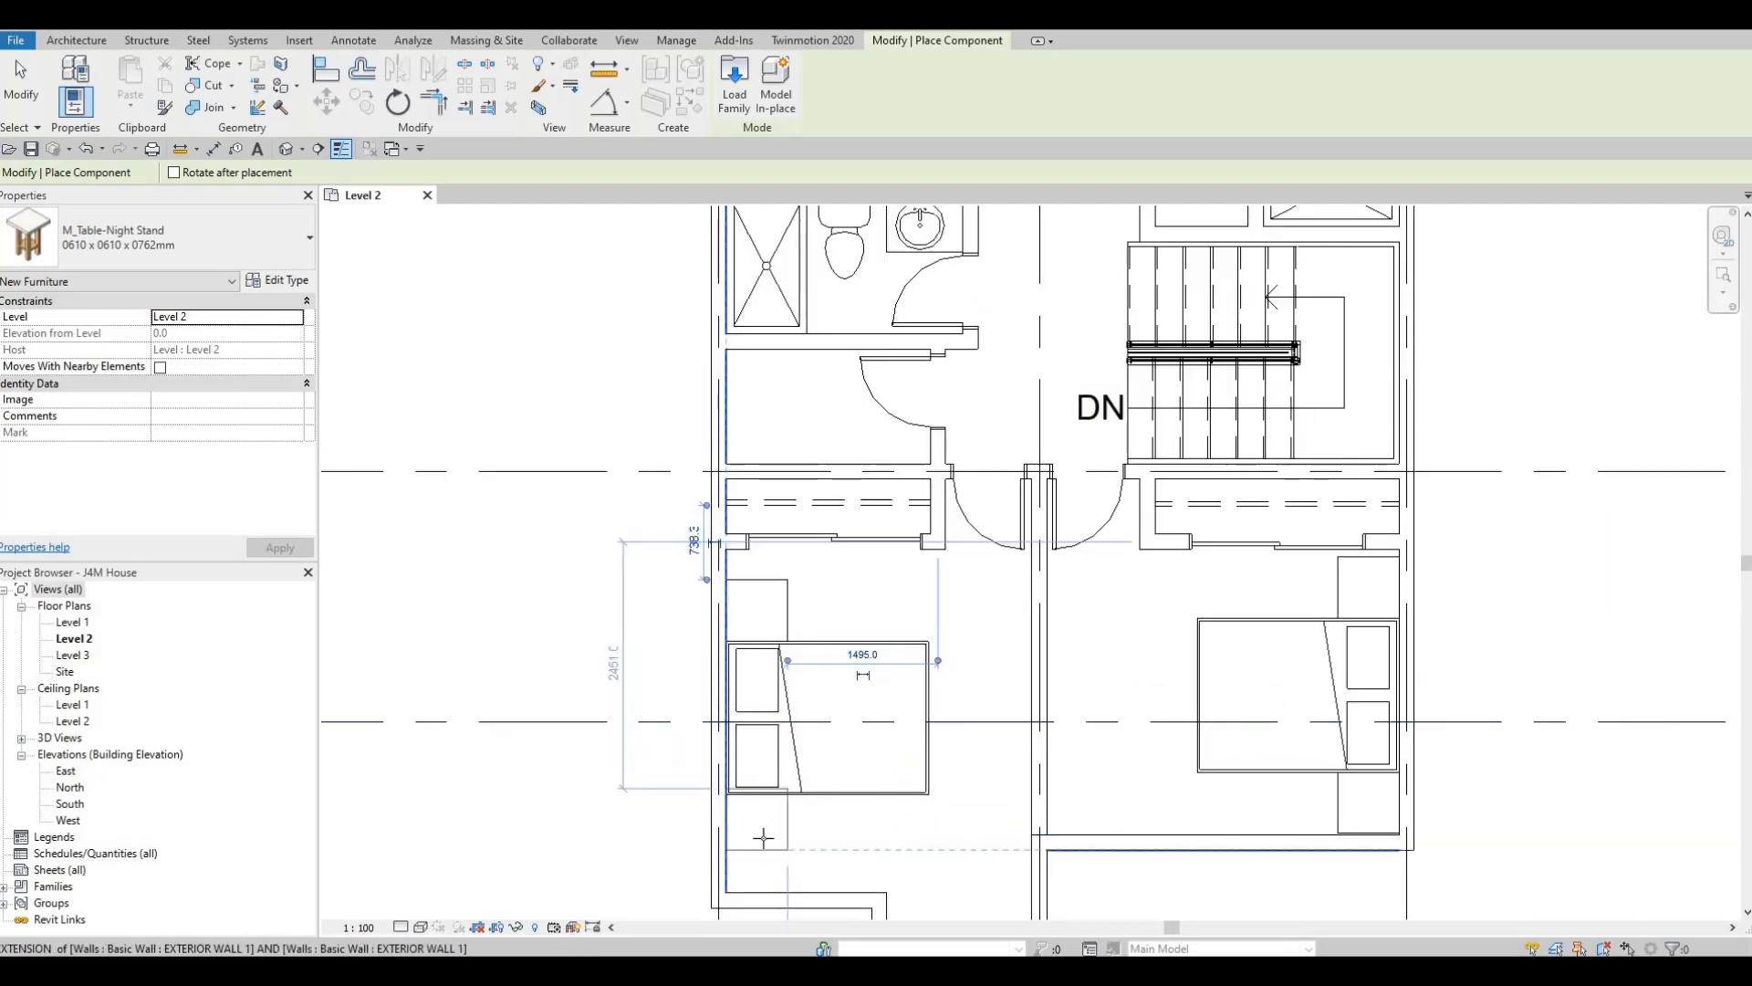
pyautogui.click(763, 841)
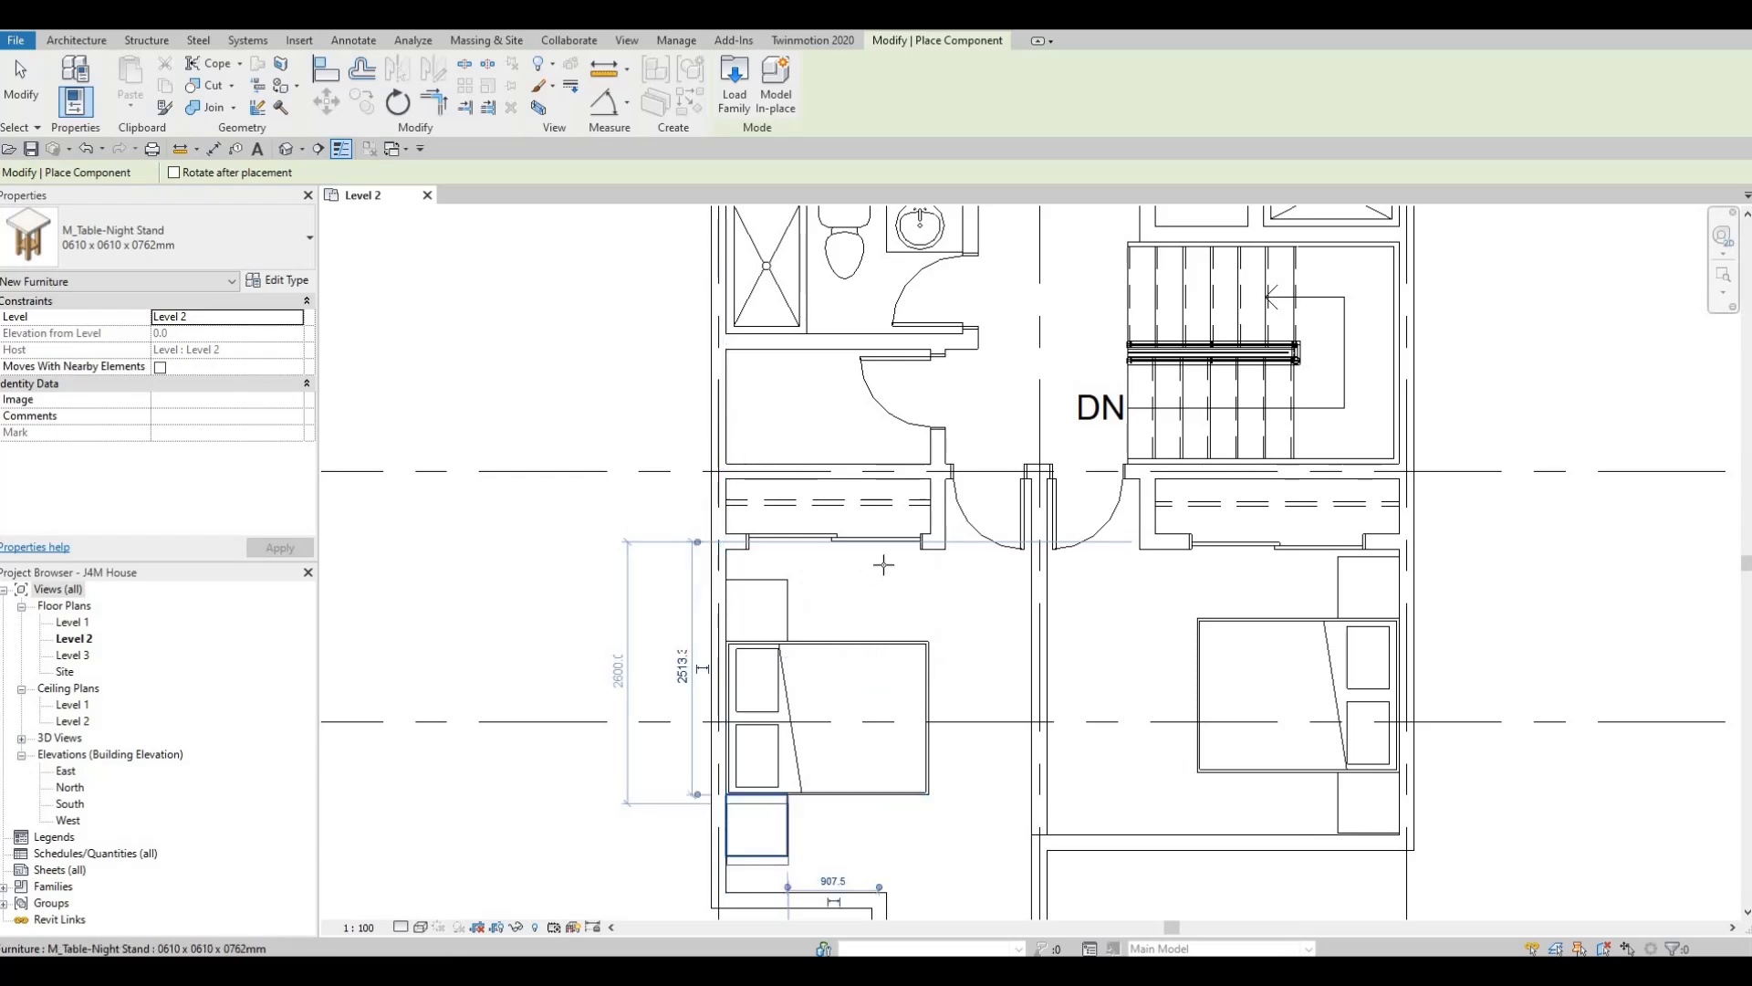
# Place a night stand on each side of the bed in the uppermost bedroom, then end component placement.
pyautogui.scroll(-3, 803, 821)
pyautogui.scroll(3, 890, 708)
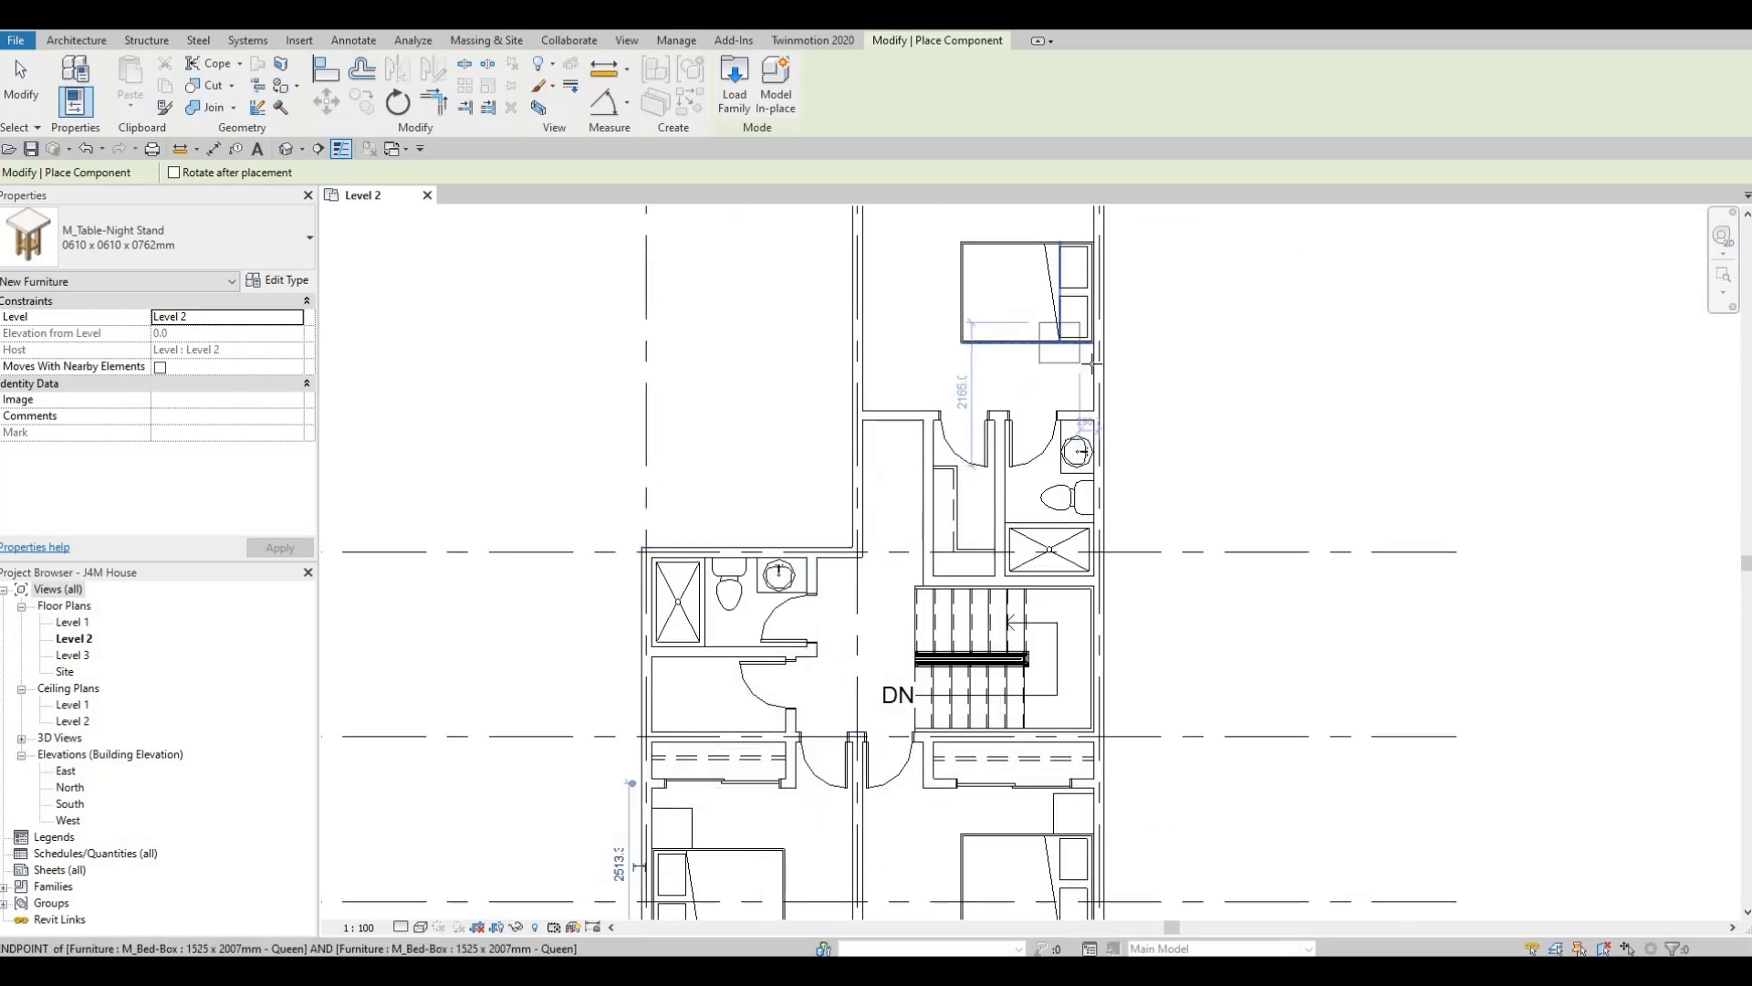
pyautogui.scroll(4, 1077, 365)
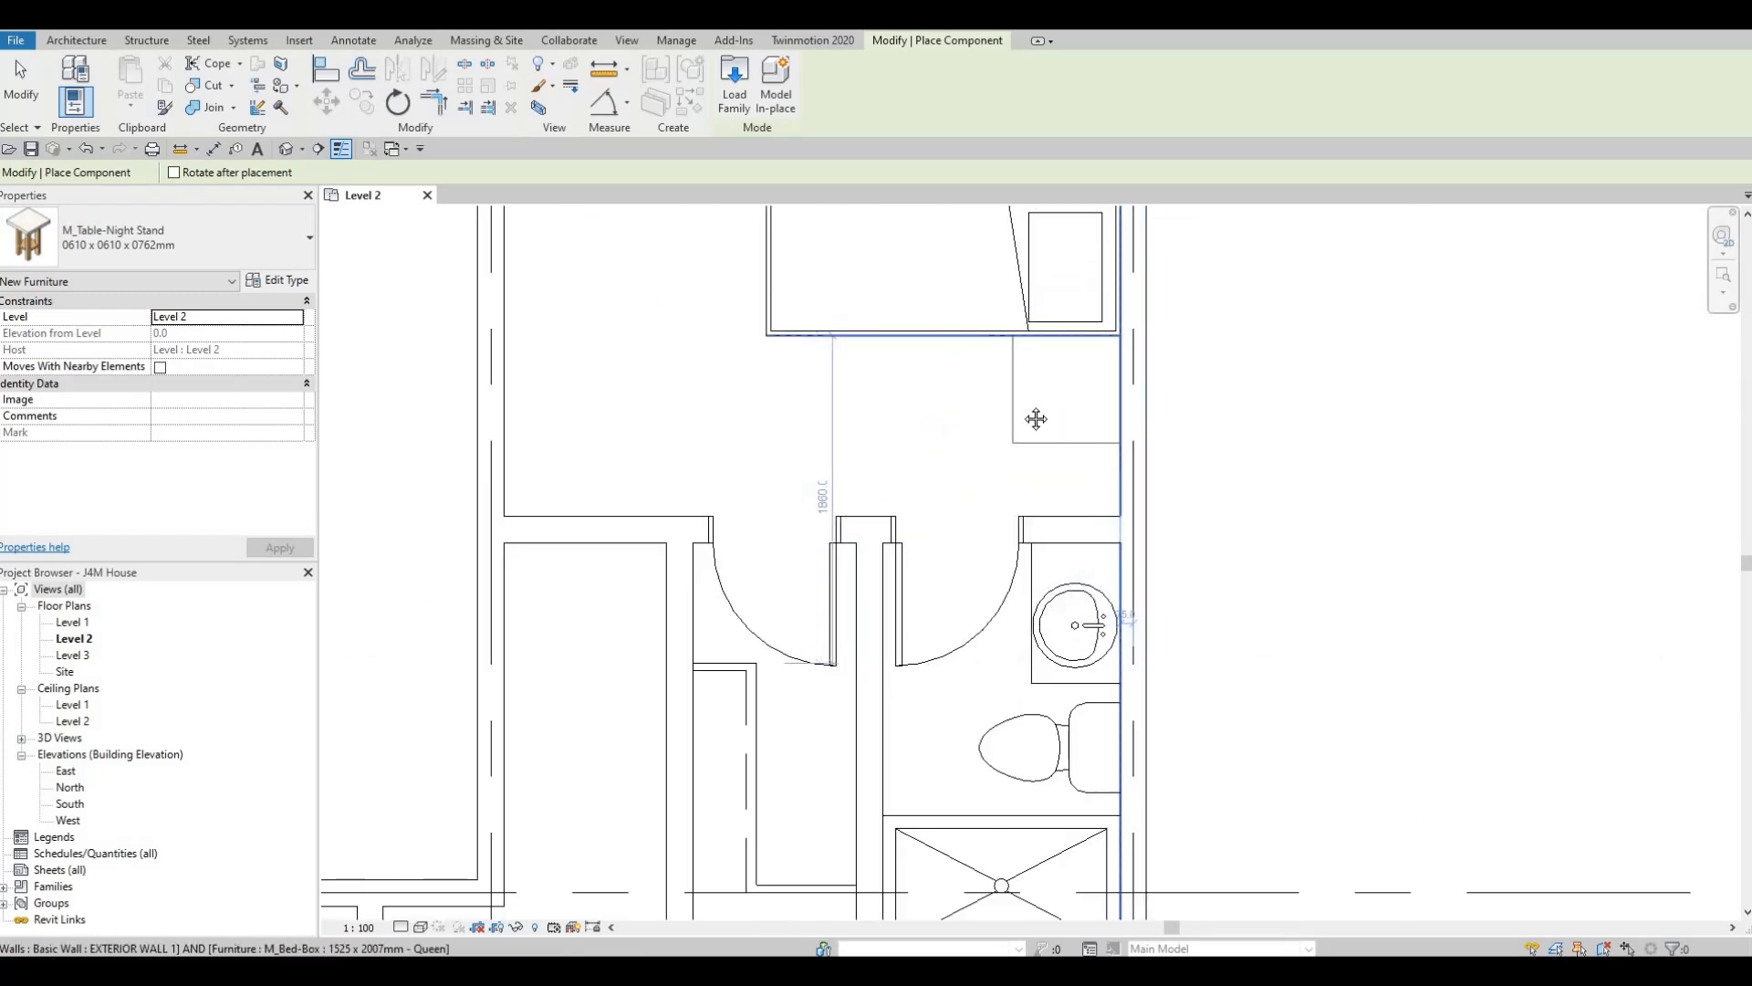
pyautogui.click(1036, 419)
pyautogui.moveTo(1023, 358); pyautogui.dragTo(1009, 676, button='middle')
pyautogui.scroll(-1, 1032, 407)
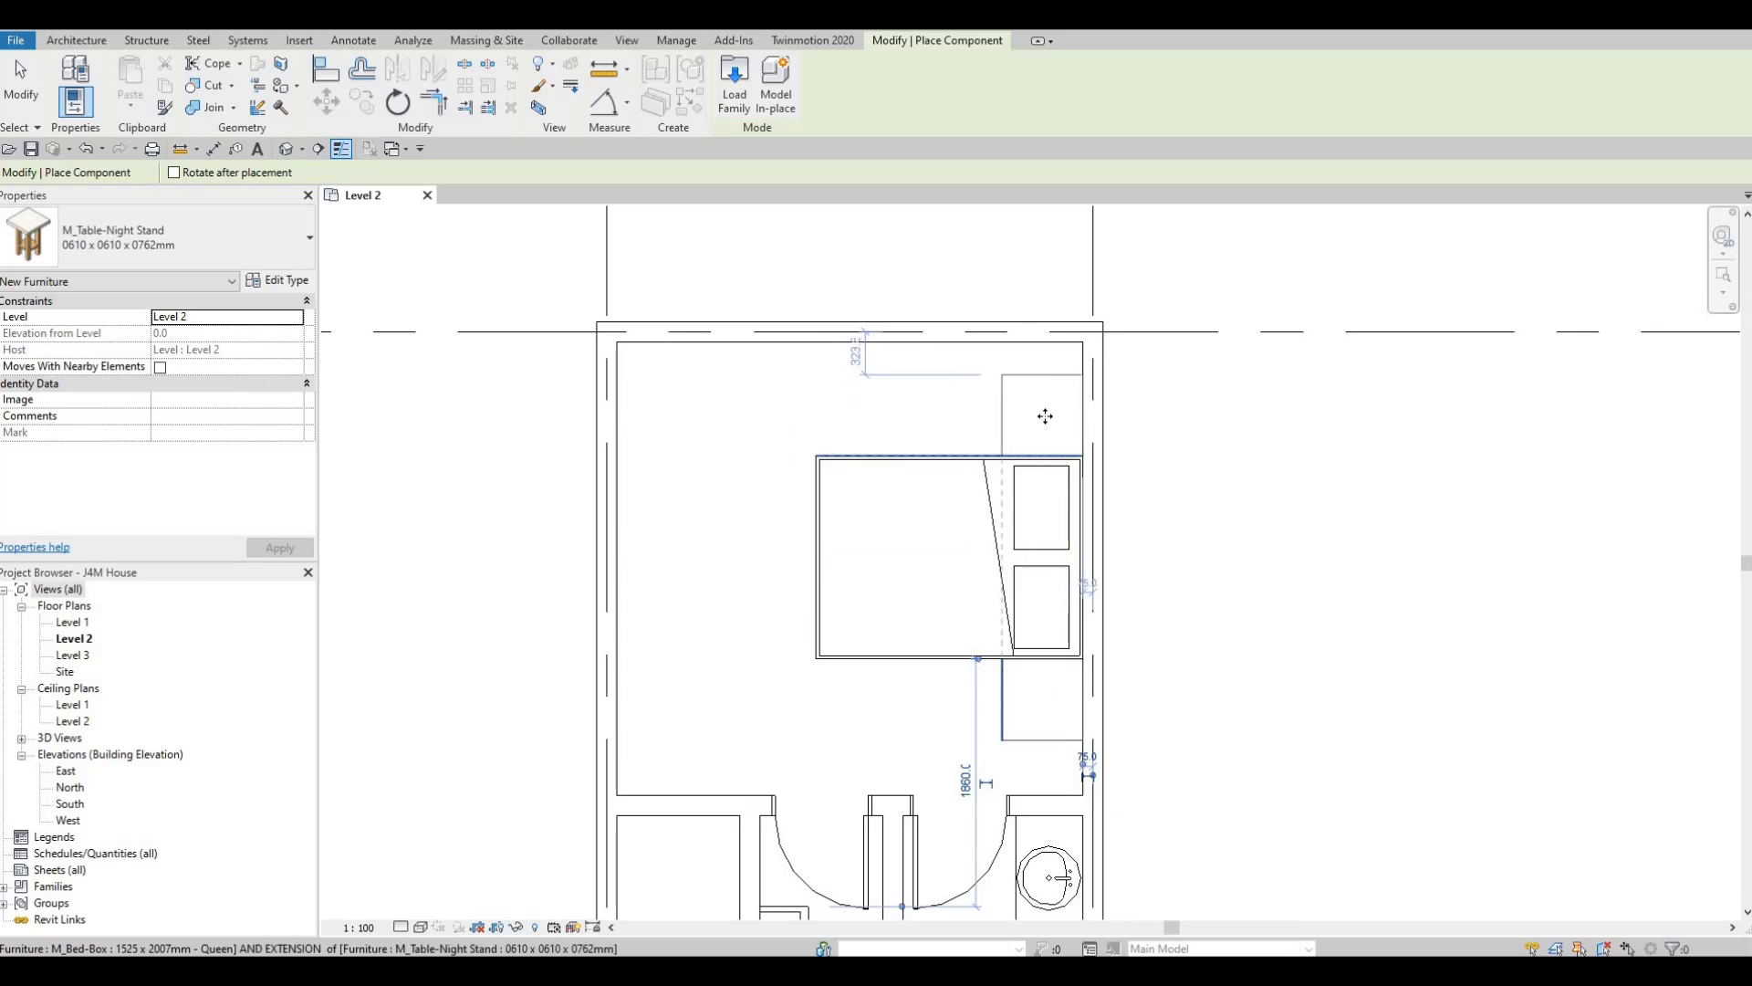
pyautogui.click(1002, 450)
pyautogui.press('Escape')
pyautogui.press('Escape')
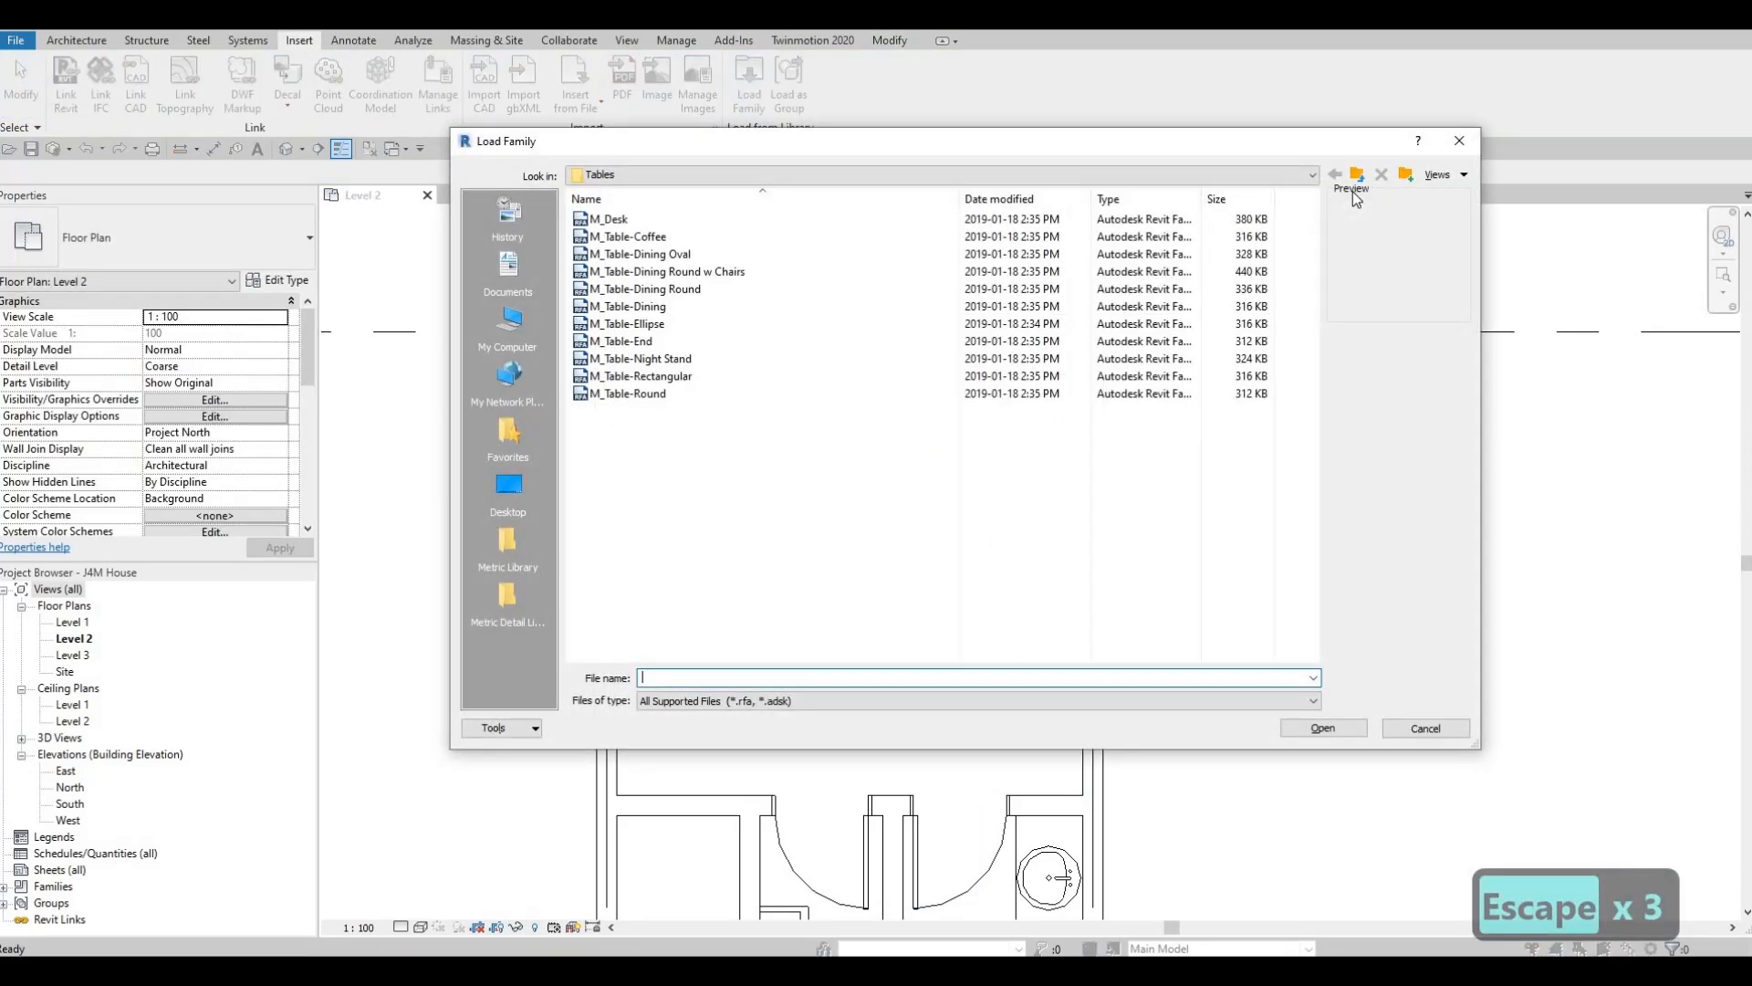
# Load the M_Table Lamp - Hemispheric family from the Lighting library's Architectural > Internal folder.
pyautogui.click(1359, 174)
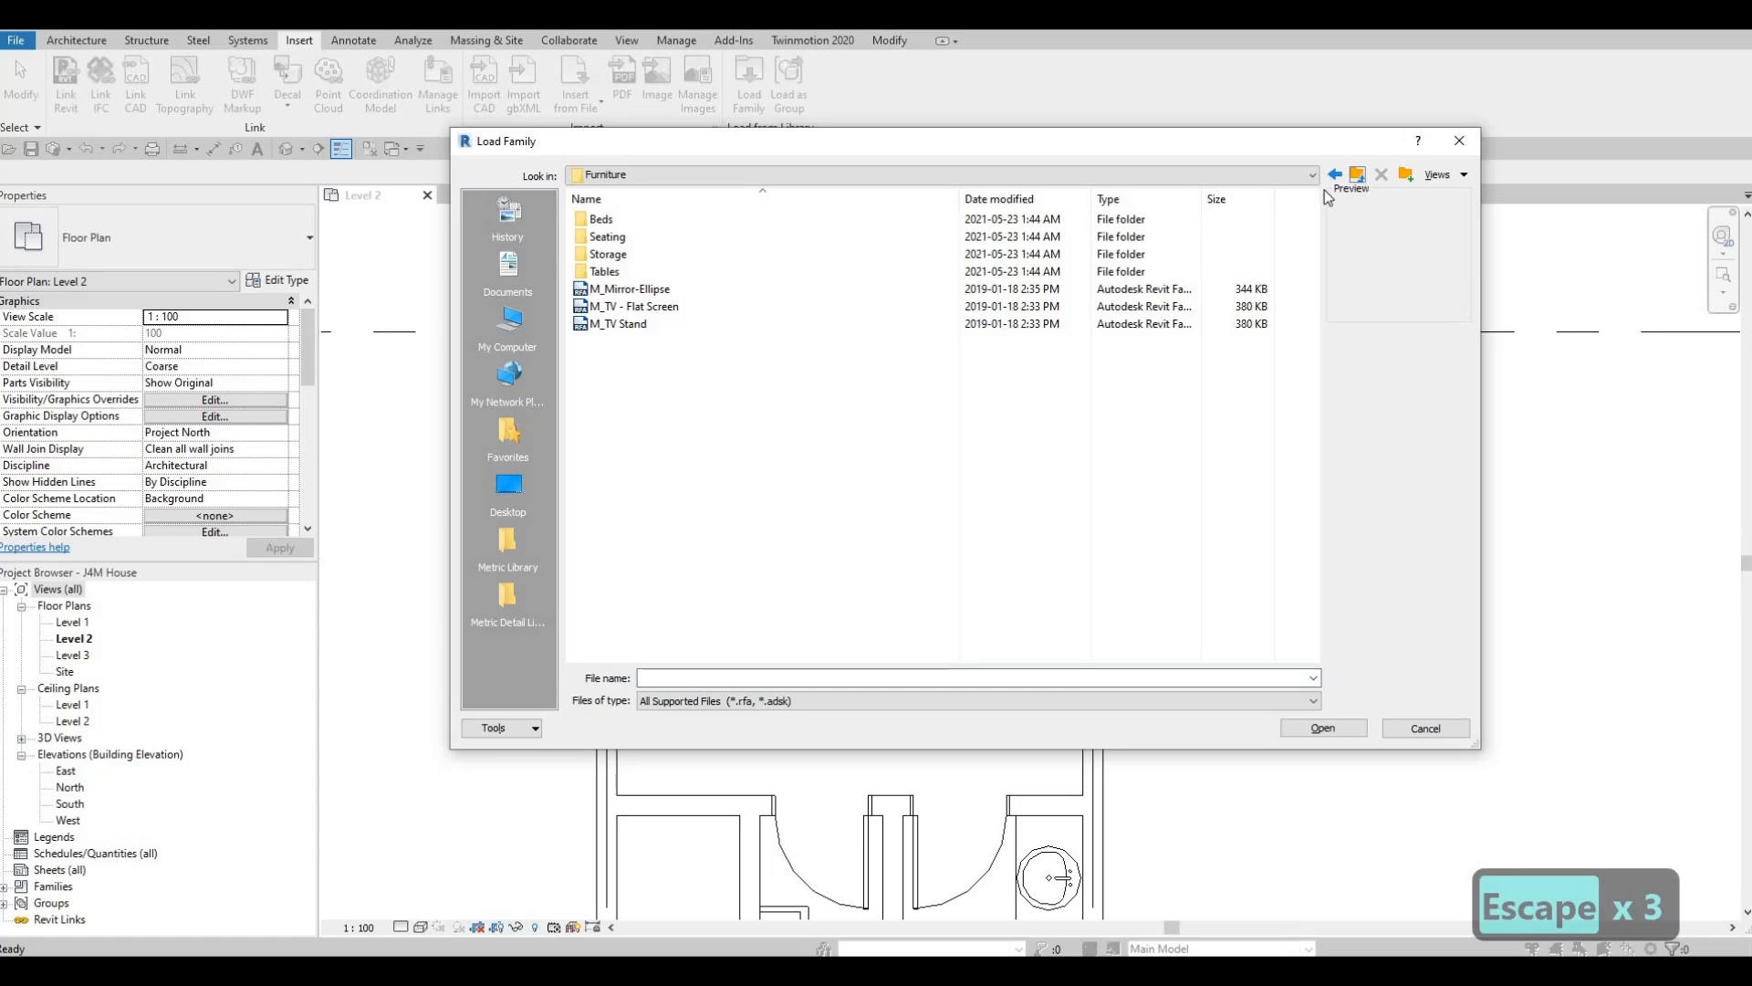
pyautogui.click(1357, 174)
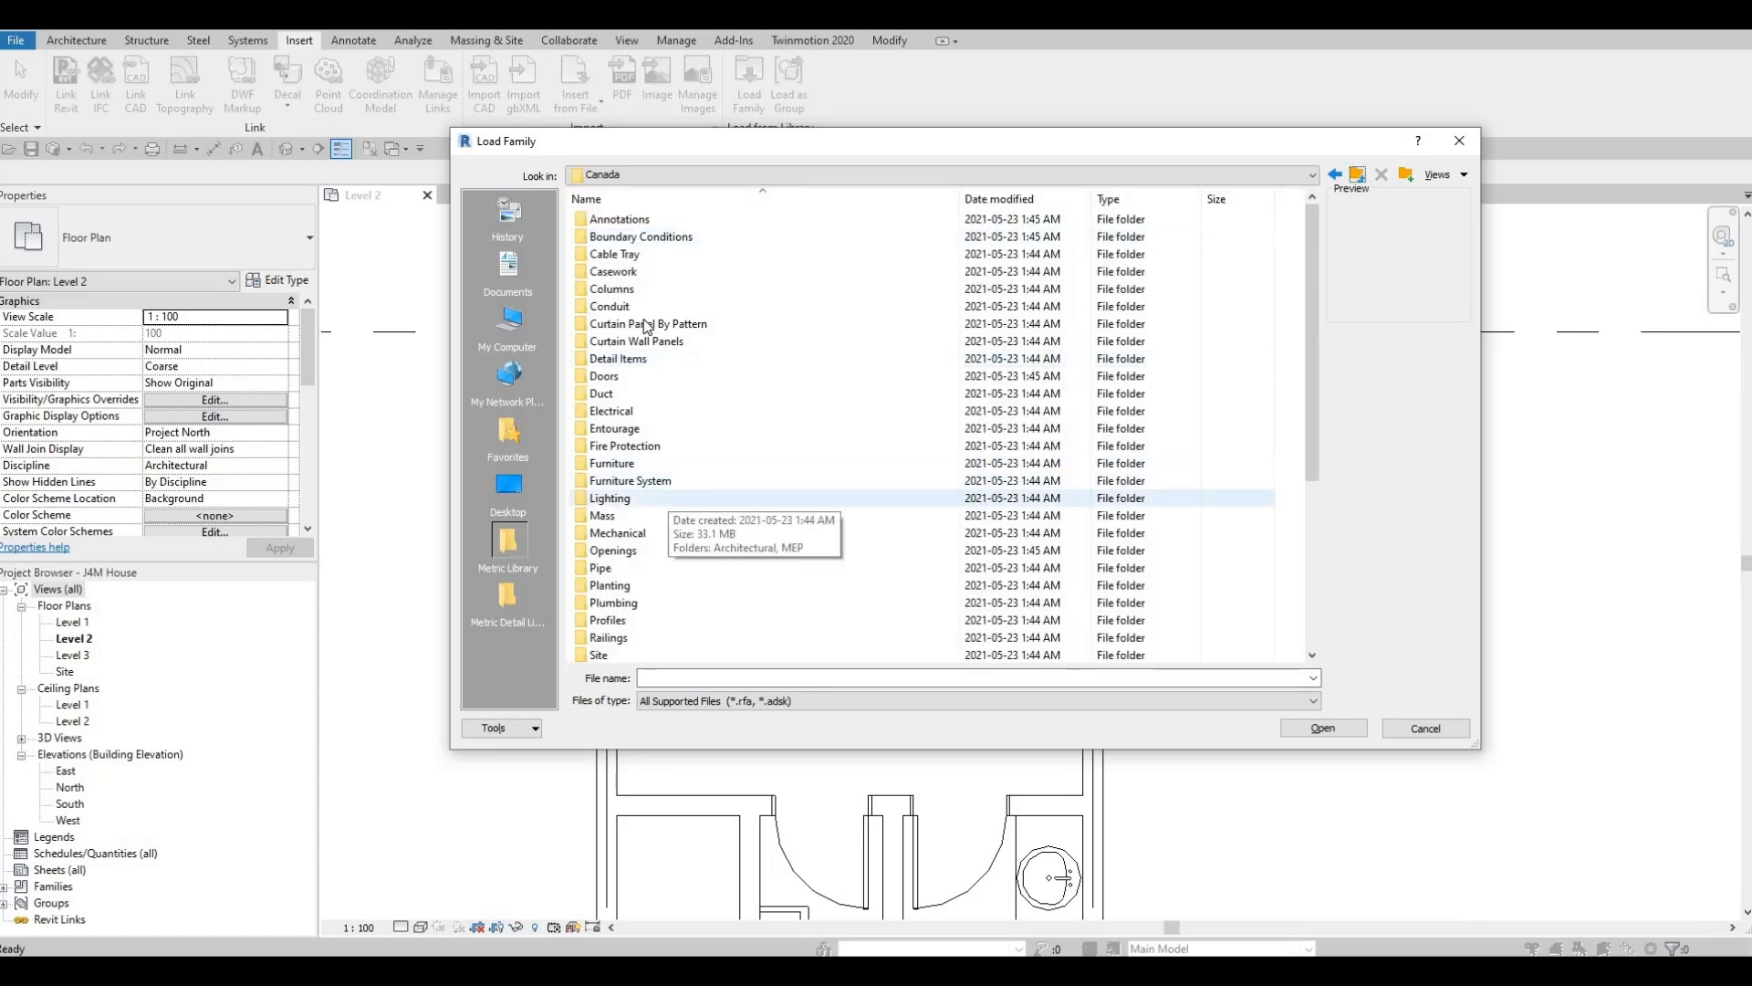
pyautogui.doubleClick(639, 497)
pyautogui.doubleClick(626, 222)
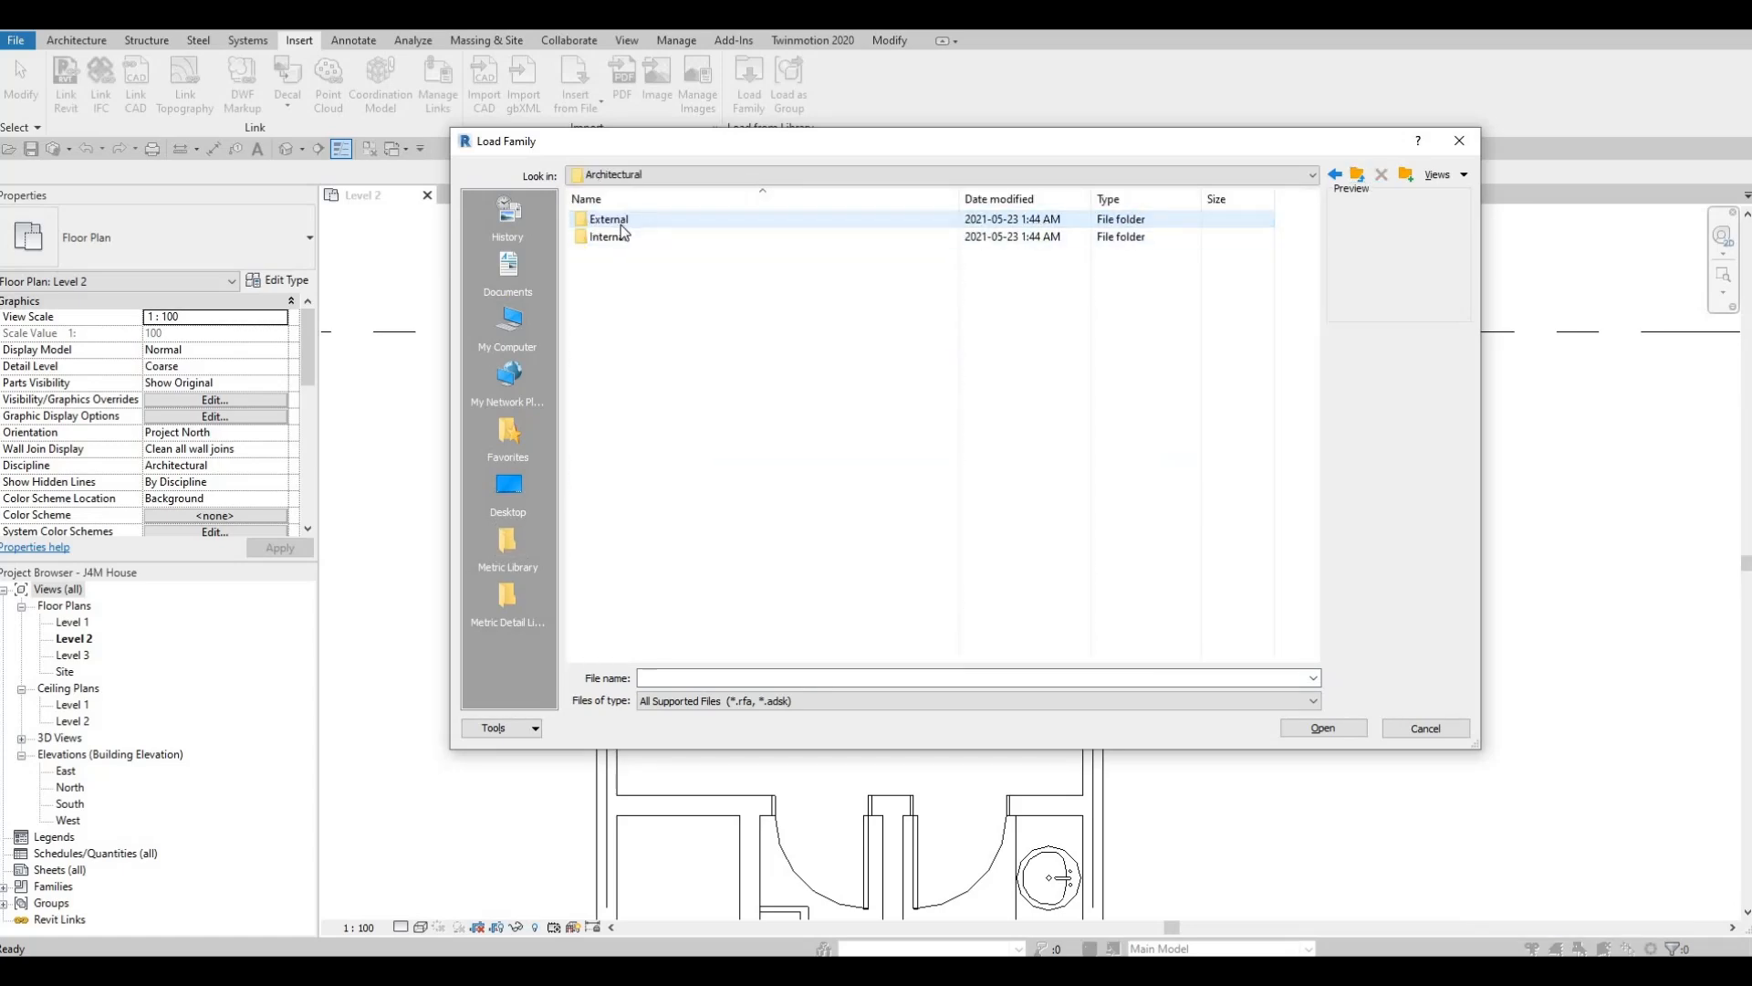
pyautogui.doubleClick(620, 237)
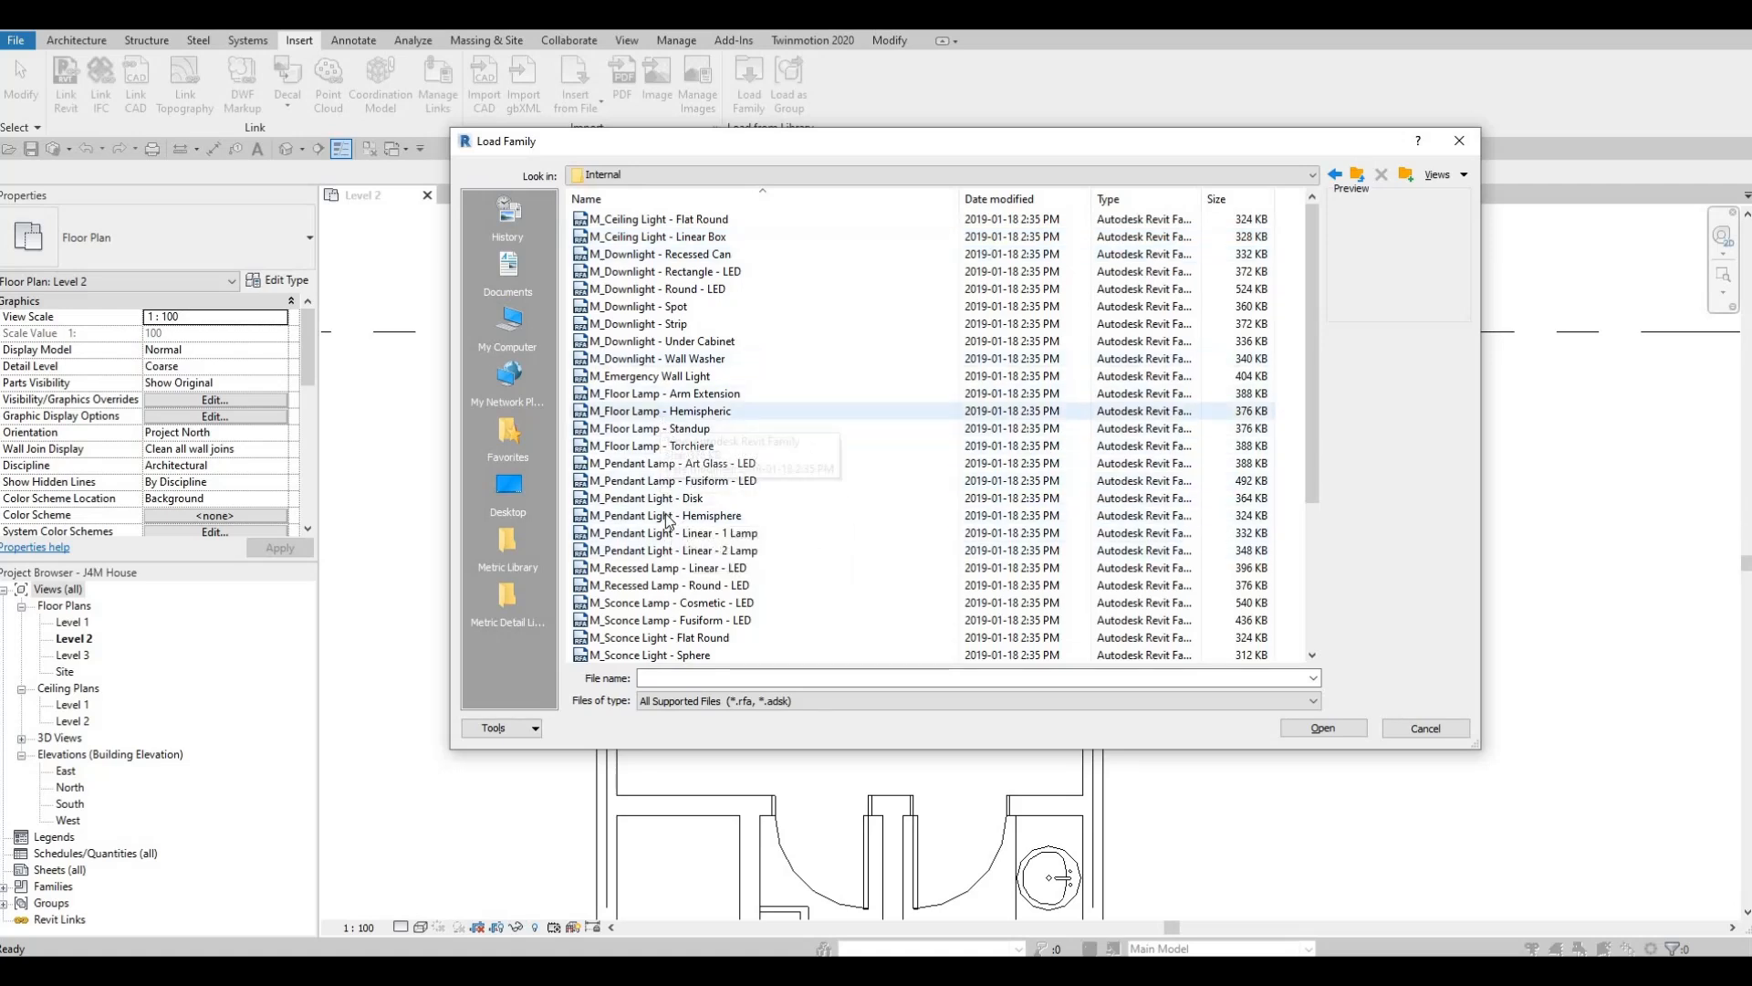
pyautogui.scroll(-3, 675, 525)
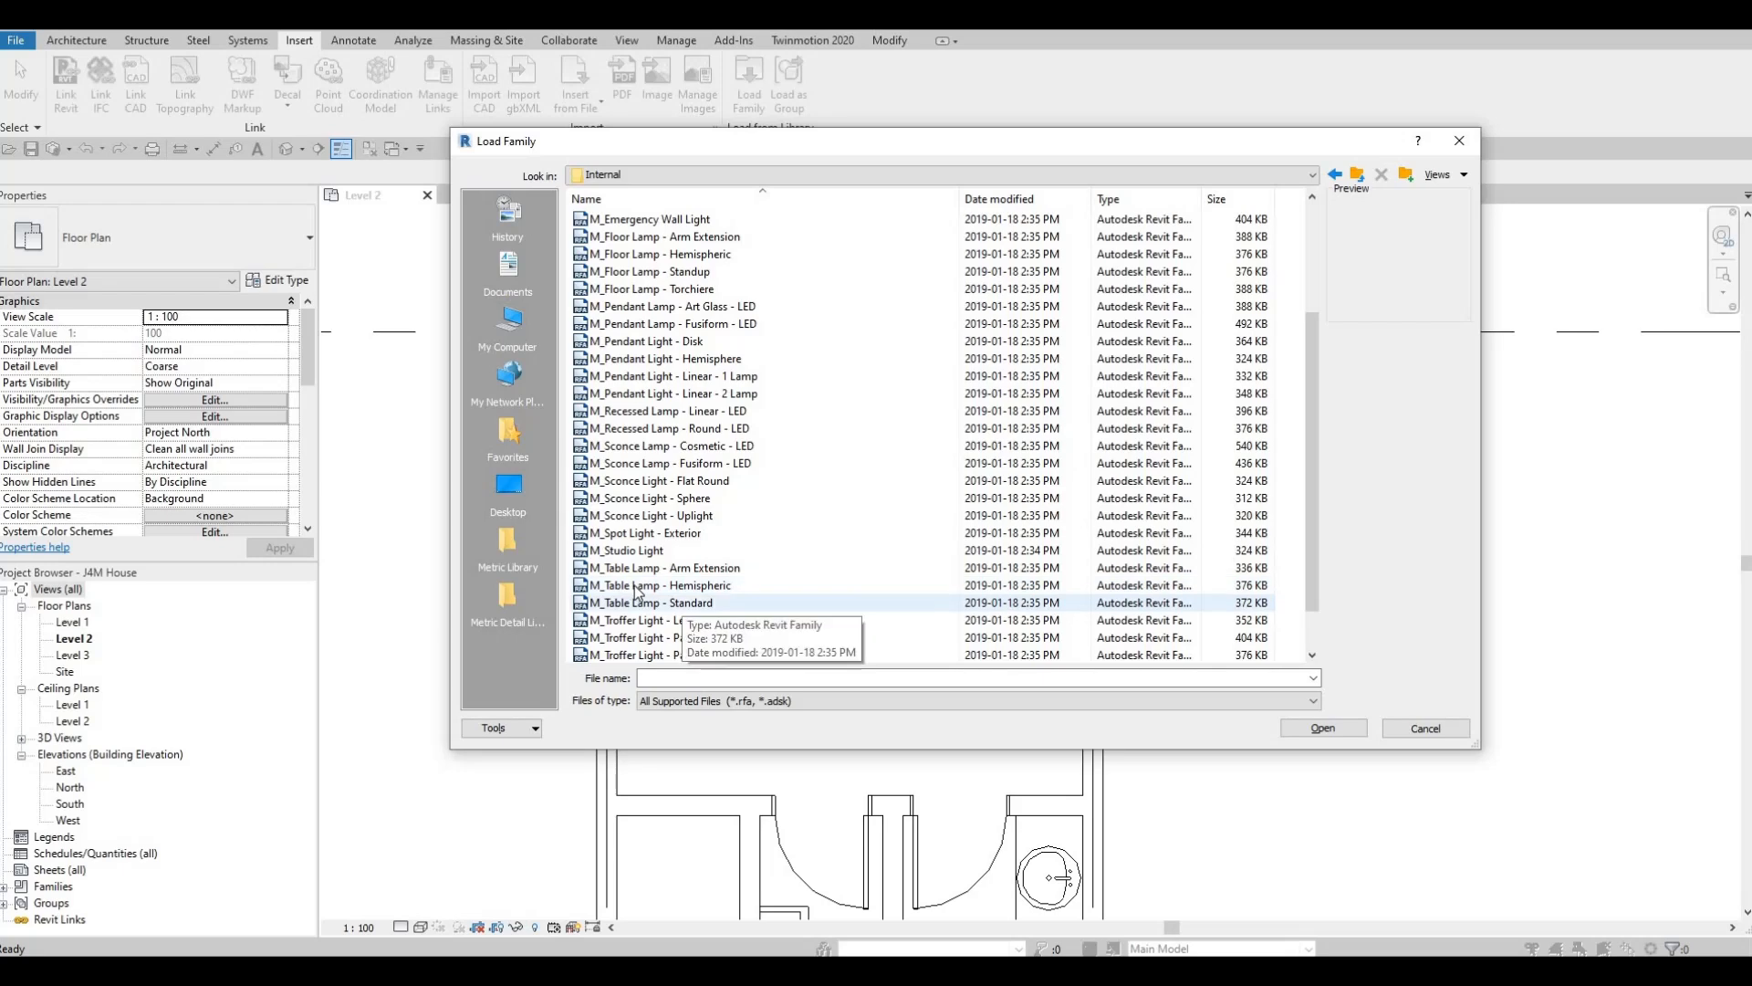
pyautogui.click(645, 582)
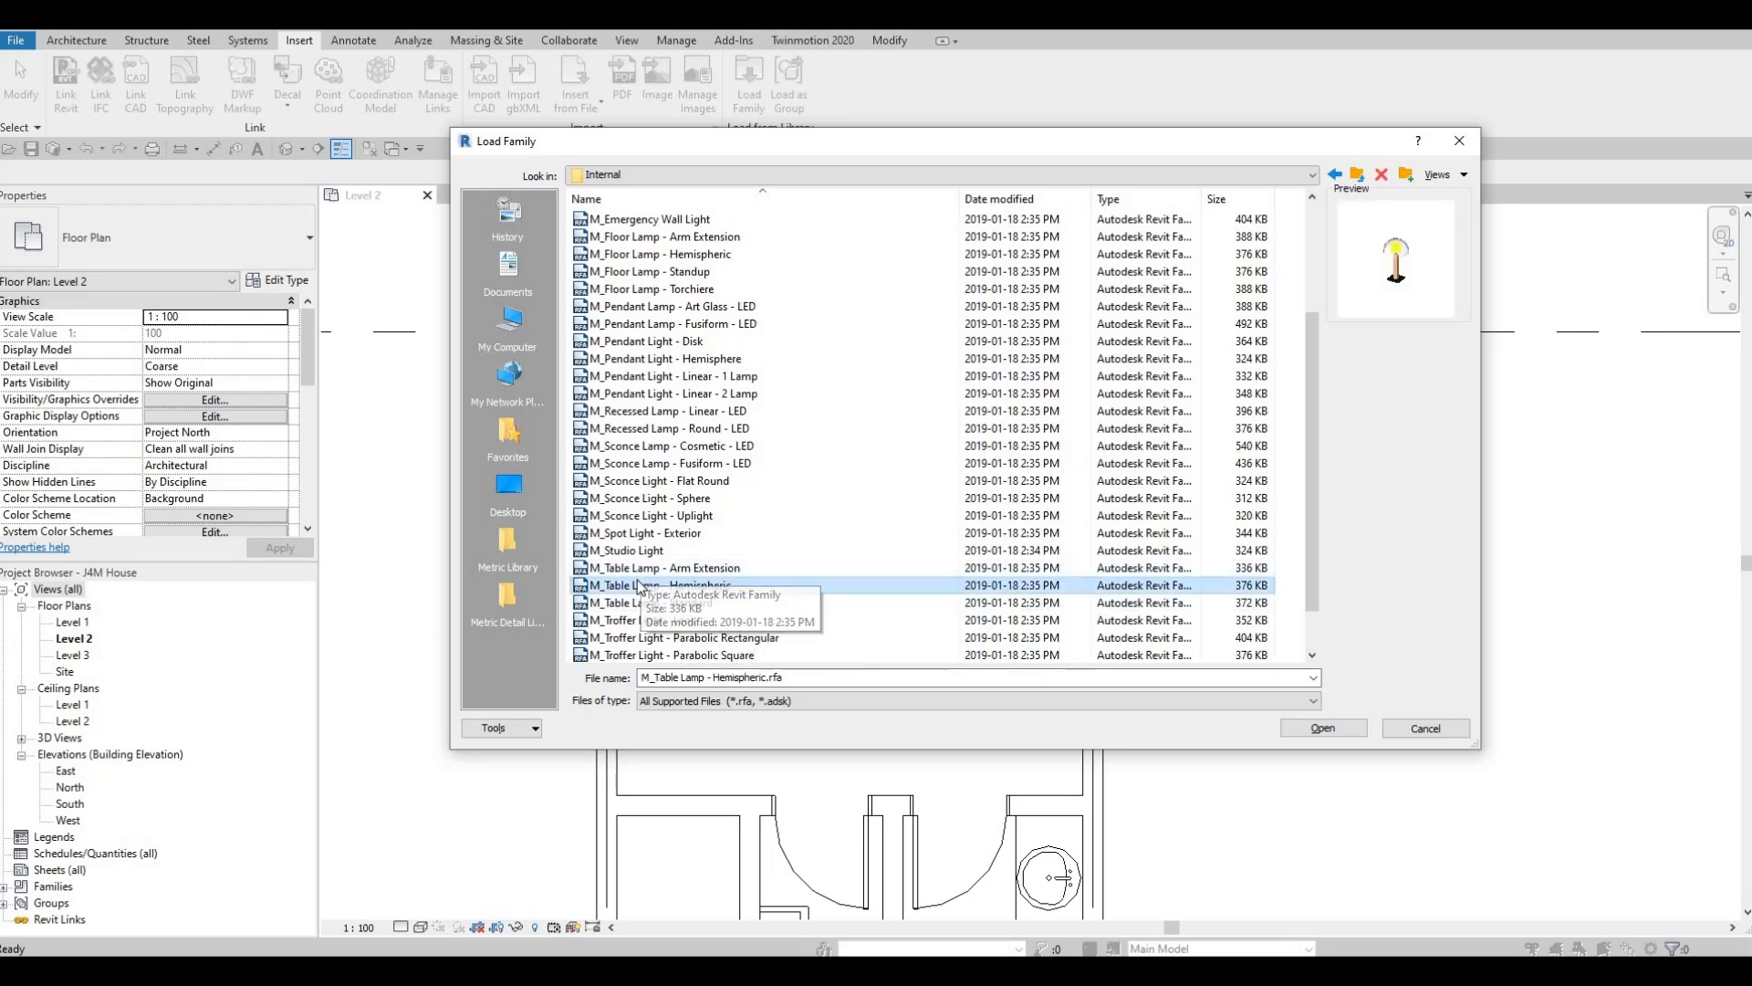
pyautogui.press('Return')
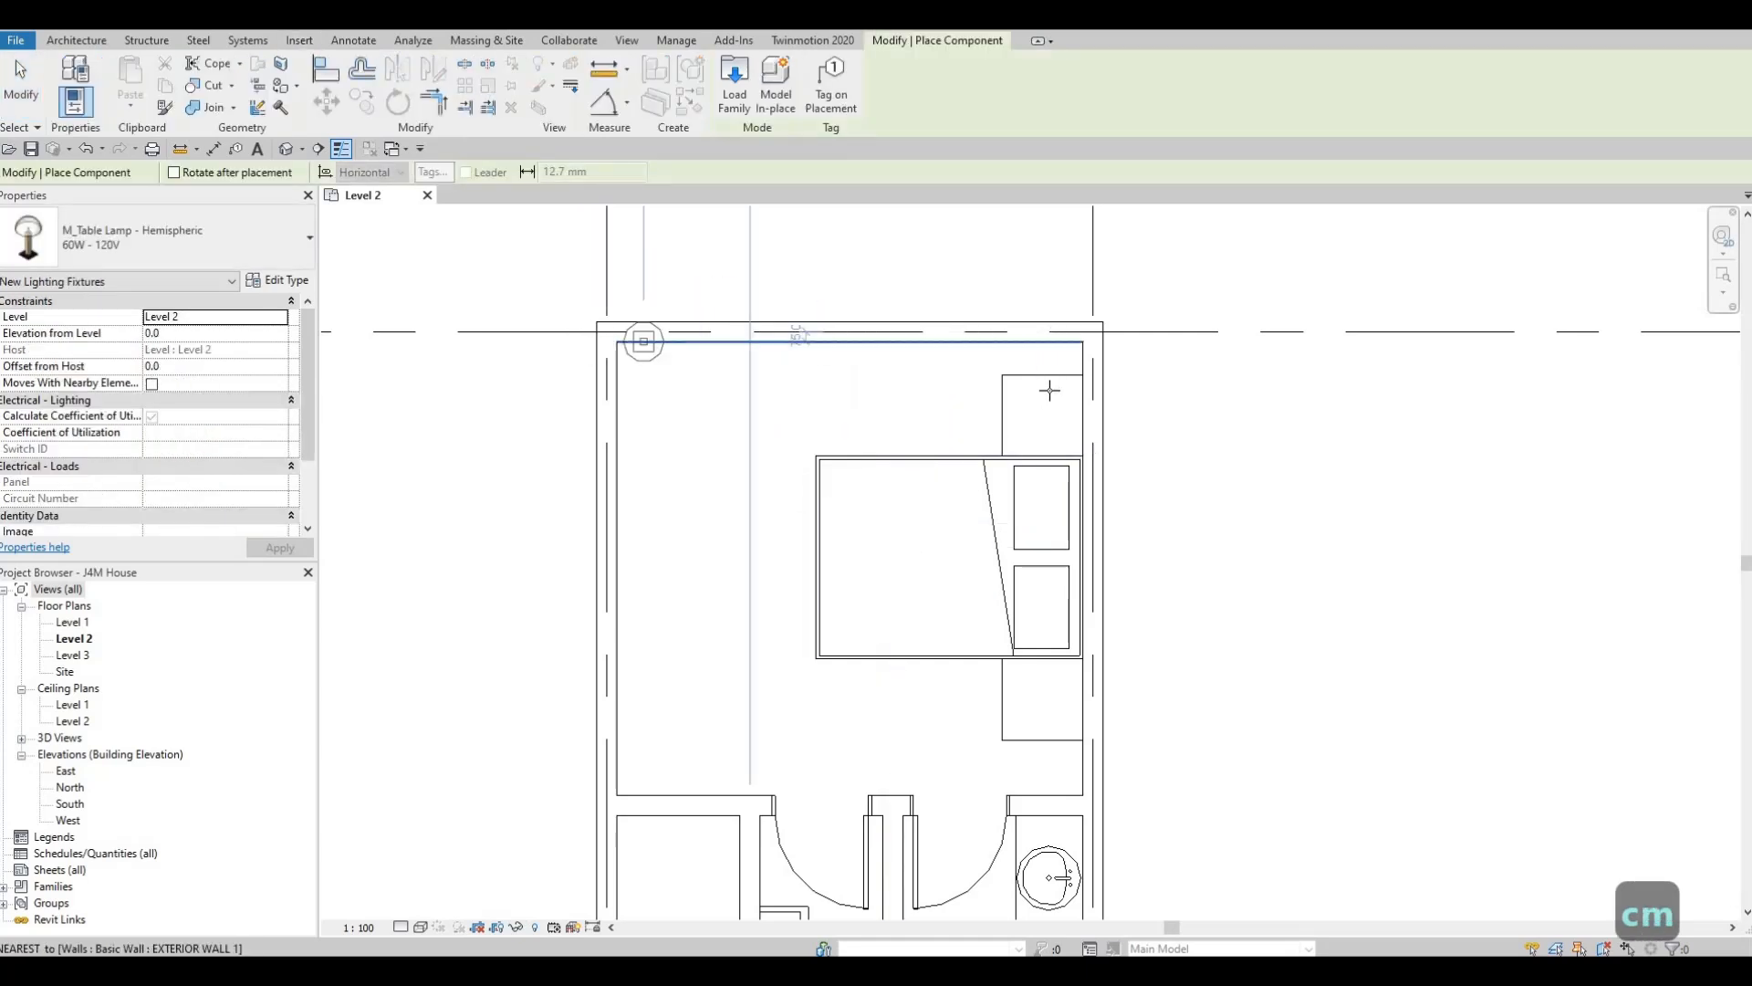
# Place the hemispheric table lamp at the centre of the upper night stand in the uppermost bedroom.
pyautogui.scroll(2, 1049, 391)
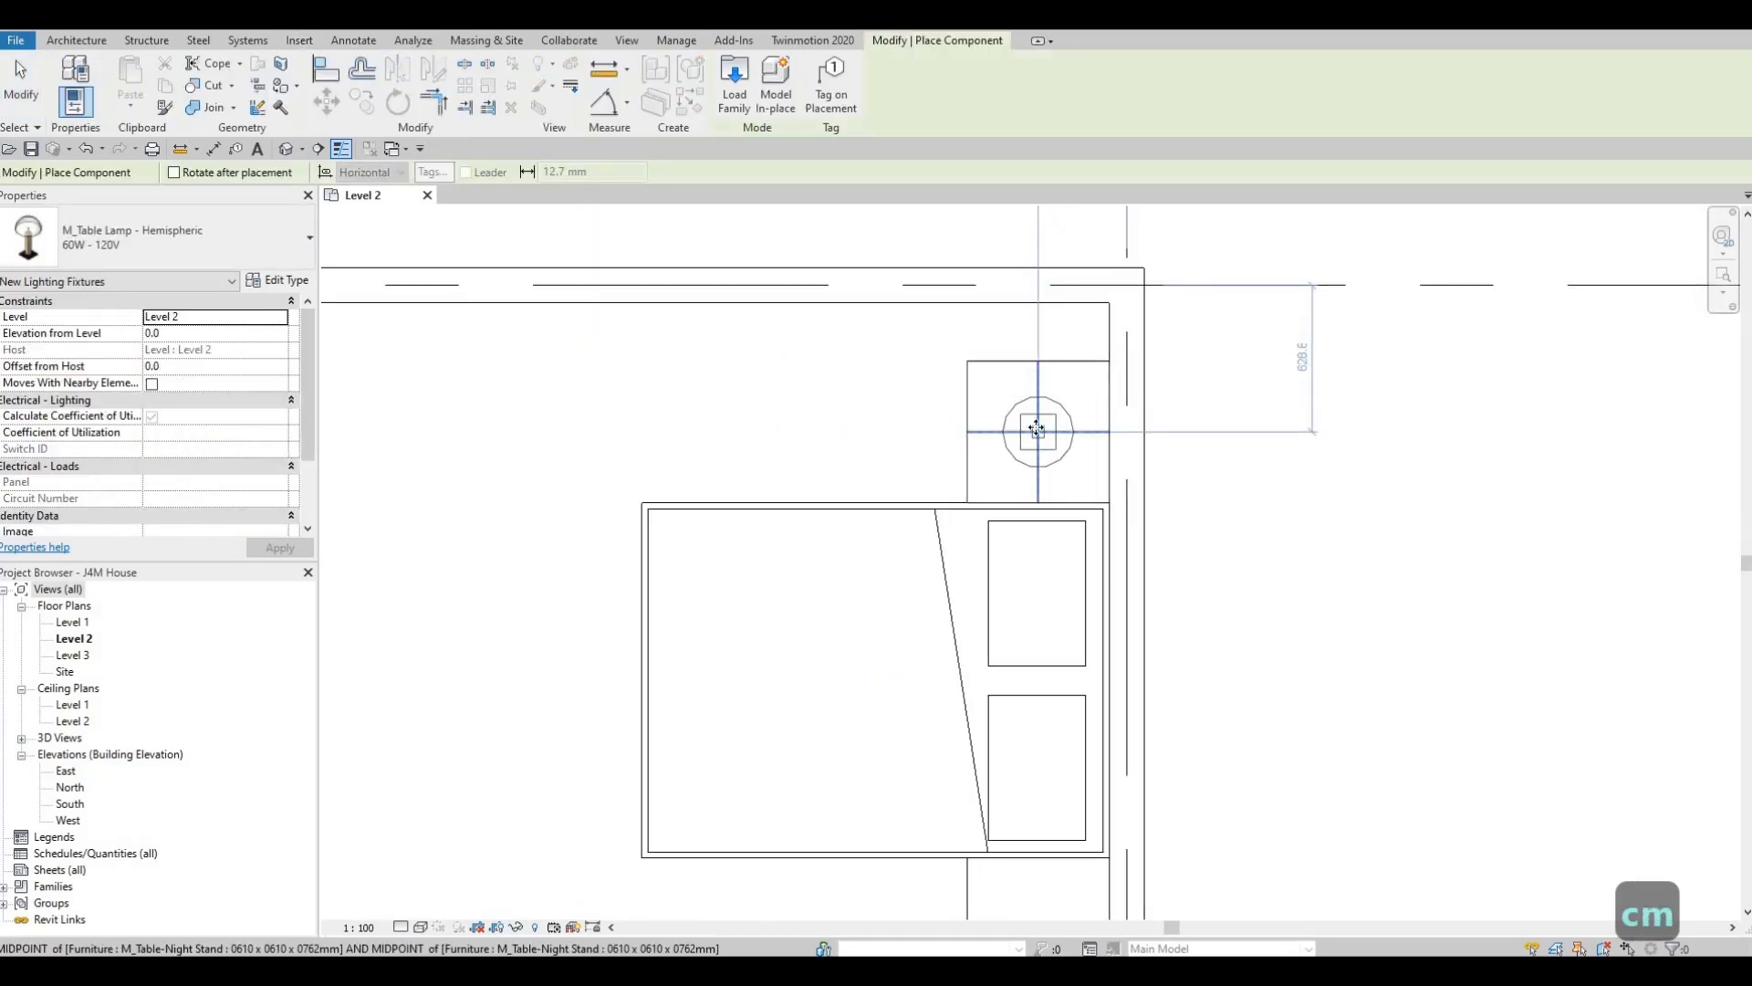
pyautogui.click(1013, 429)
pyautogui.press('Escape')
pyautogui.press('Escape')
pyautogui.press('Escape')
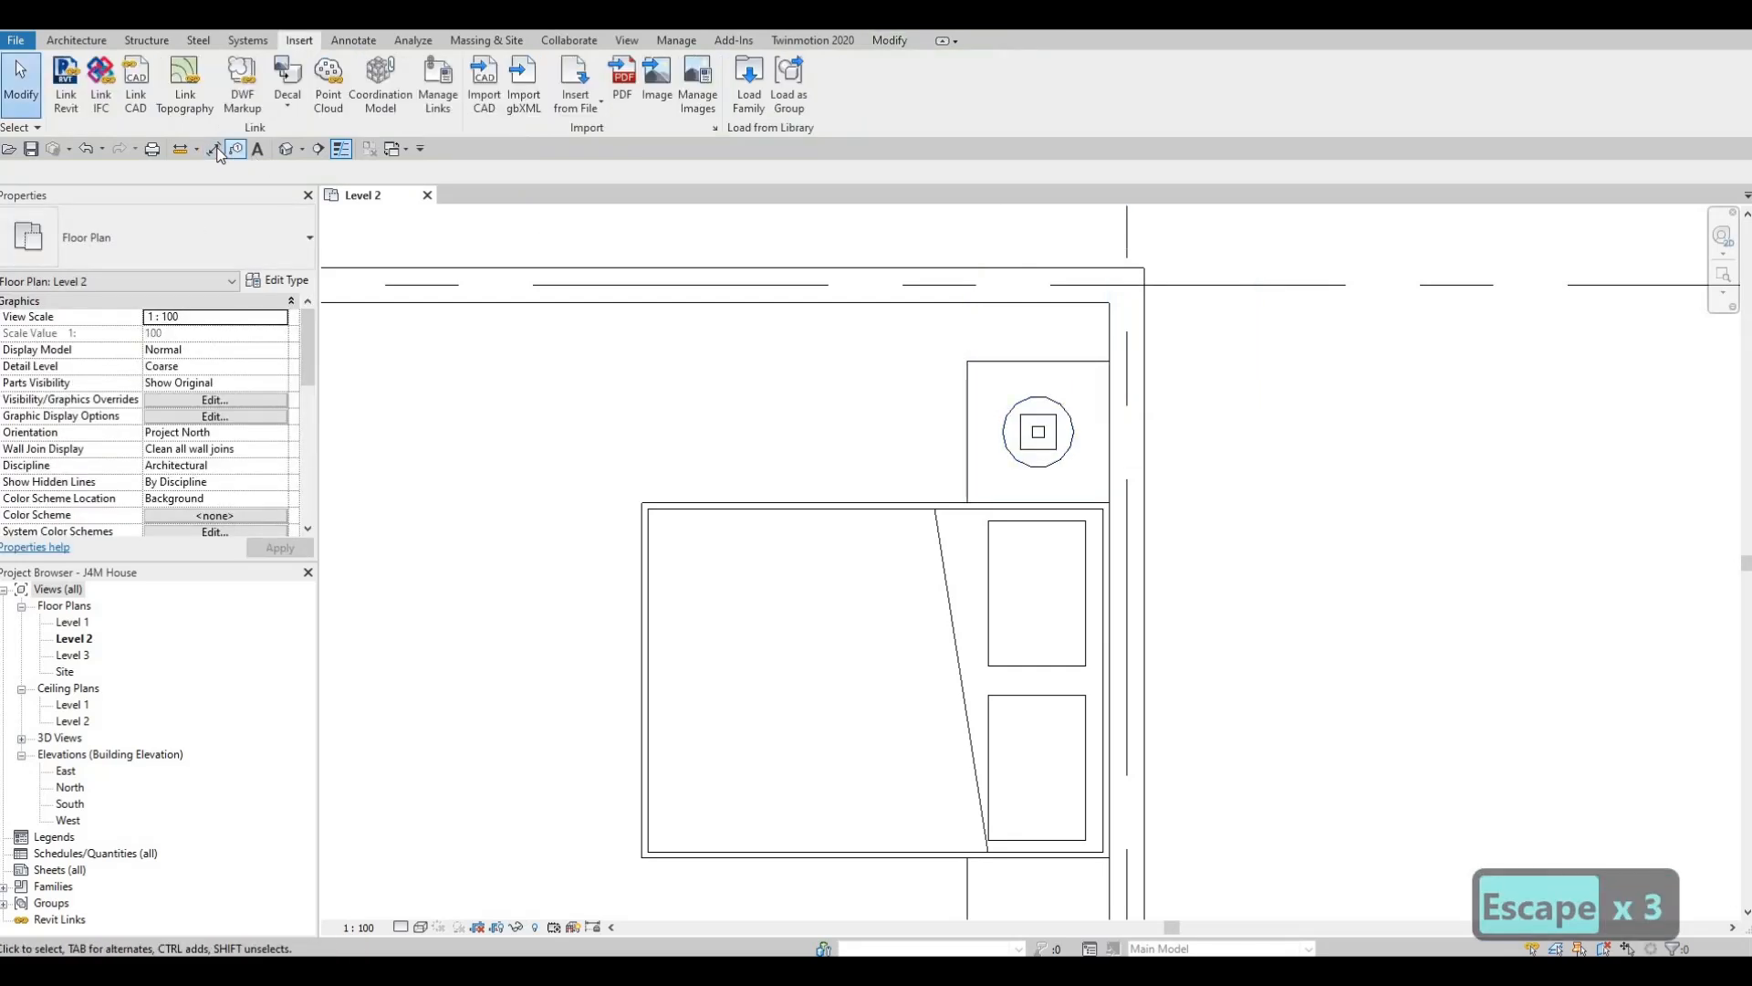
# Draw a vertical building section from the middle of the uppermost bedroom's bed to beyond the upper exterior wall.
pyautogui.click(319, 148)
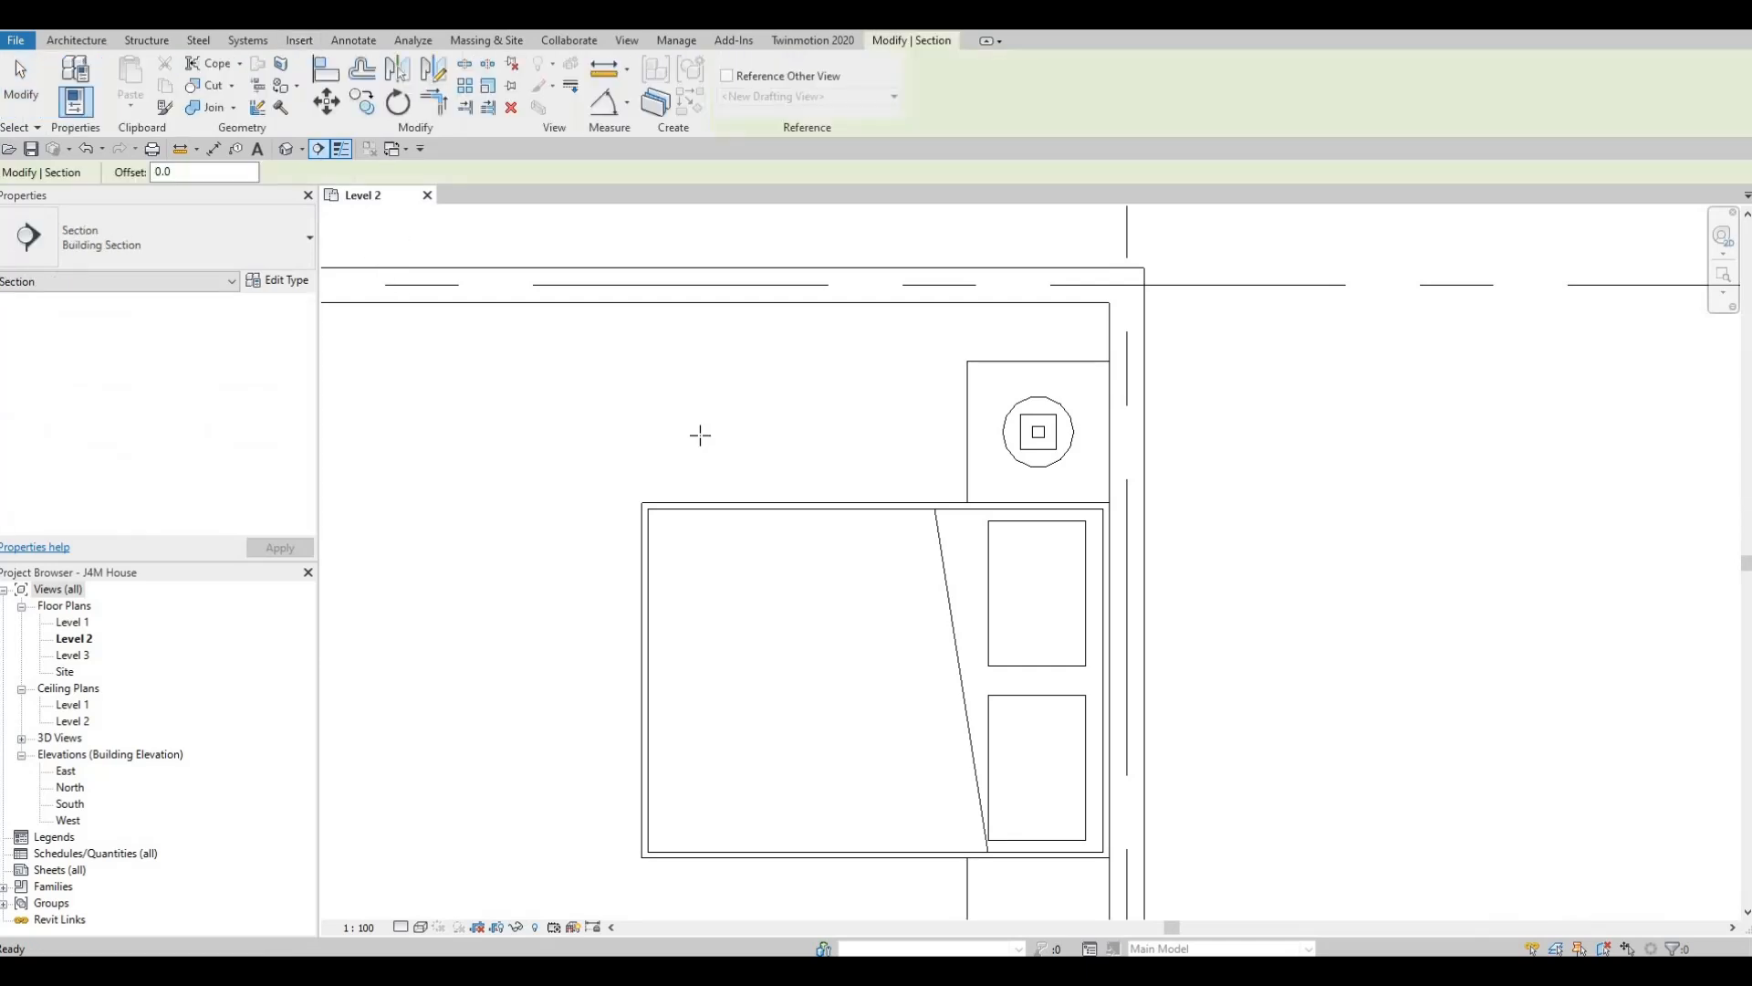
pyautogui.click(859, 606)
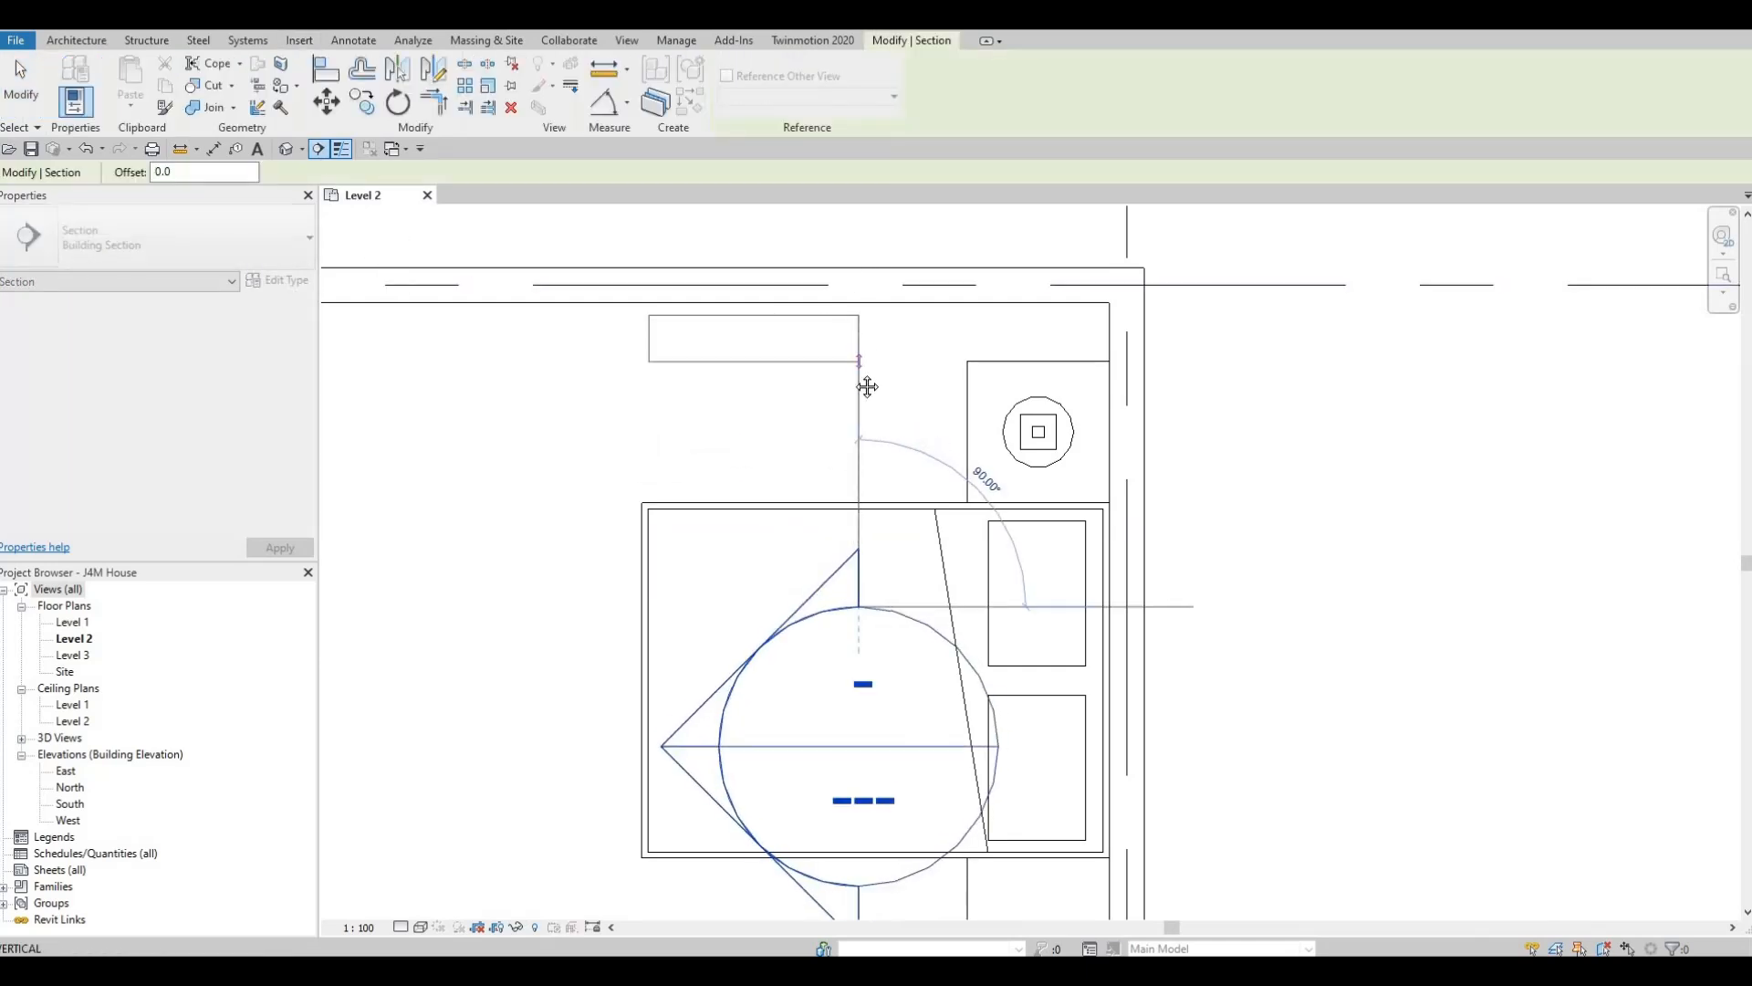
pyautogui.moveTo(851, 271); pyautogui.dragTo(848, 416, button='middle')
pyautogui.scroll(-2, 847, 342)
pyautogui.click(847, 354)
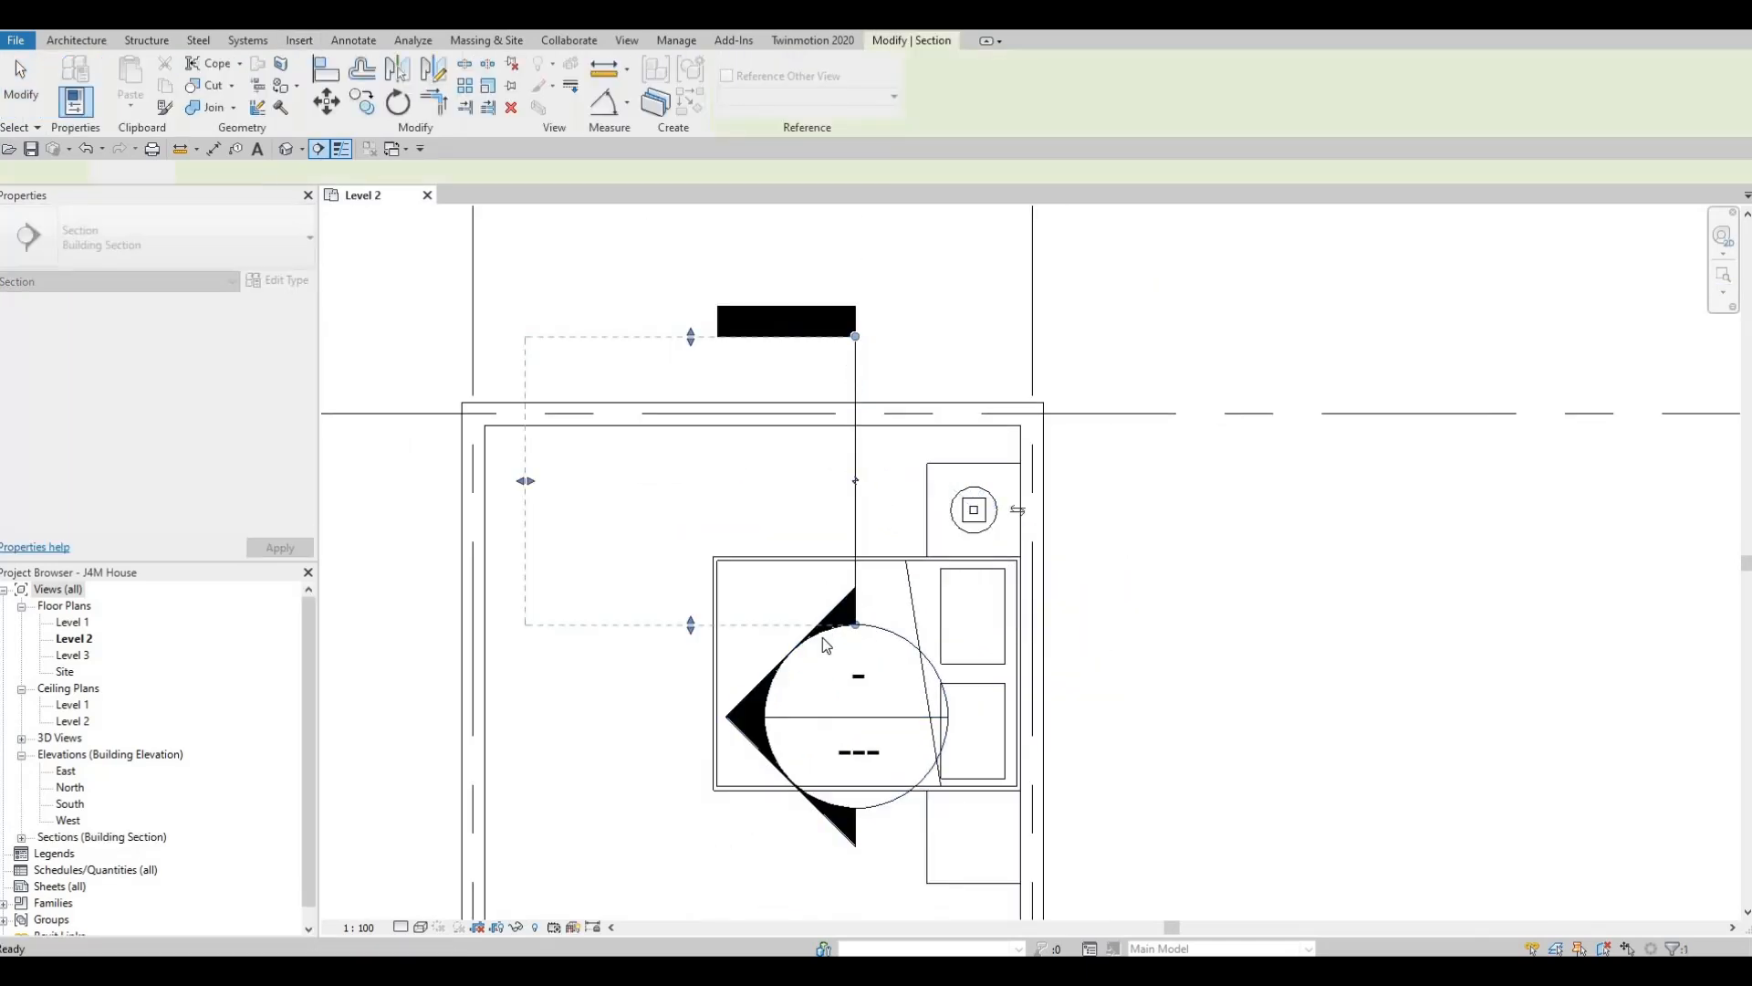
pyautogui.press('Escape')
pyautogui.press('Escape')
pyautogui.press('Escape')
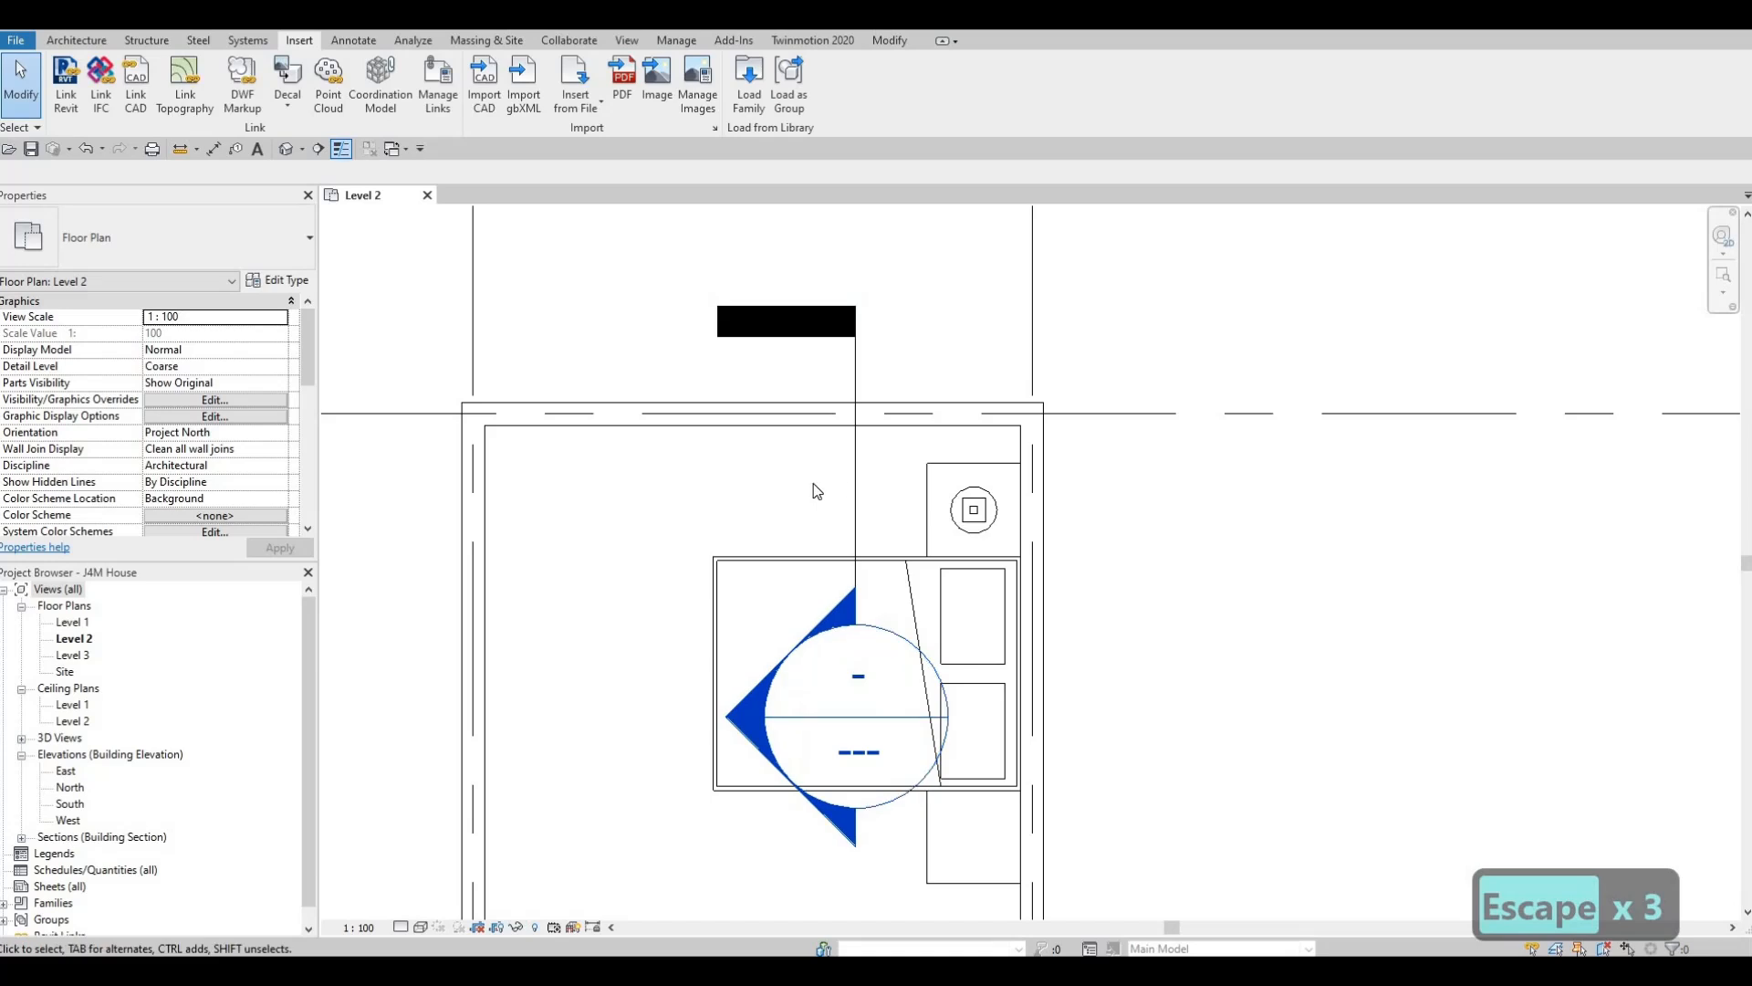
# Flip the new section to look toward the night stand with the lamp and open its section view.
pyautogui.click(855, 465)
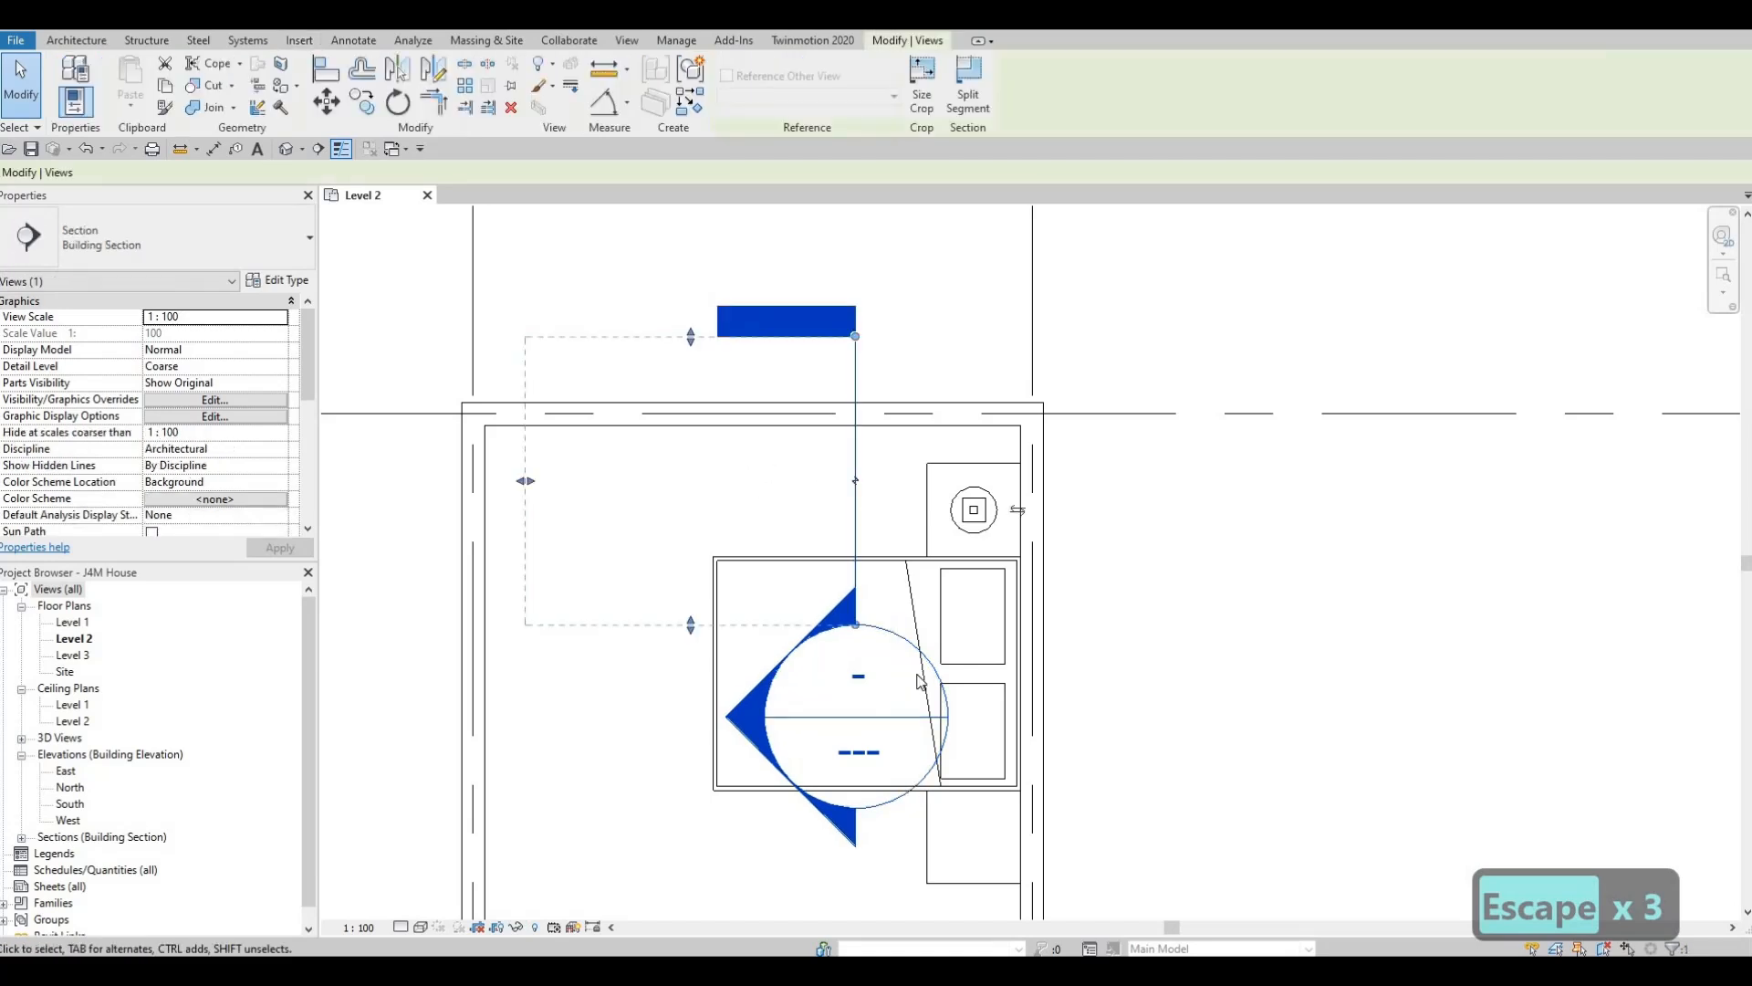
pyautogui.click(1016, 509)
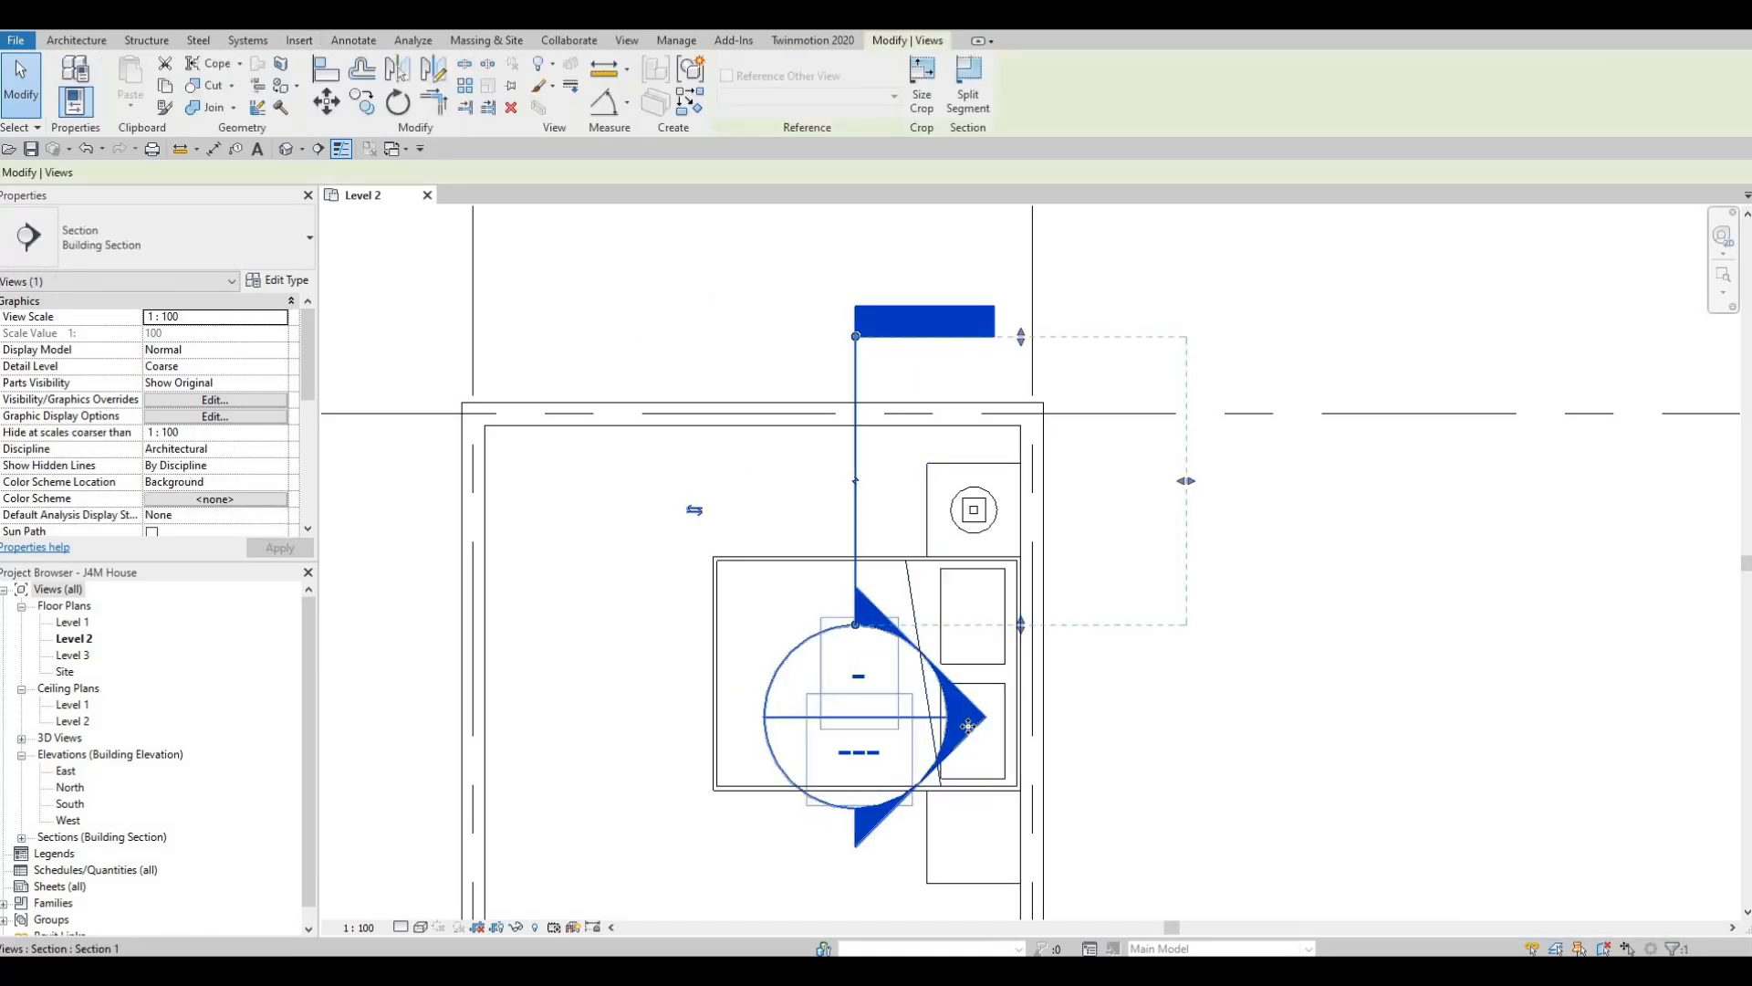
pyautogui.press('Escape')
pyautogui.press('Escape')
pyautogui.doubleClick(983, 675)
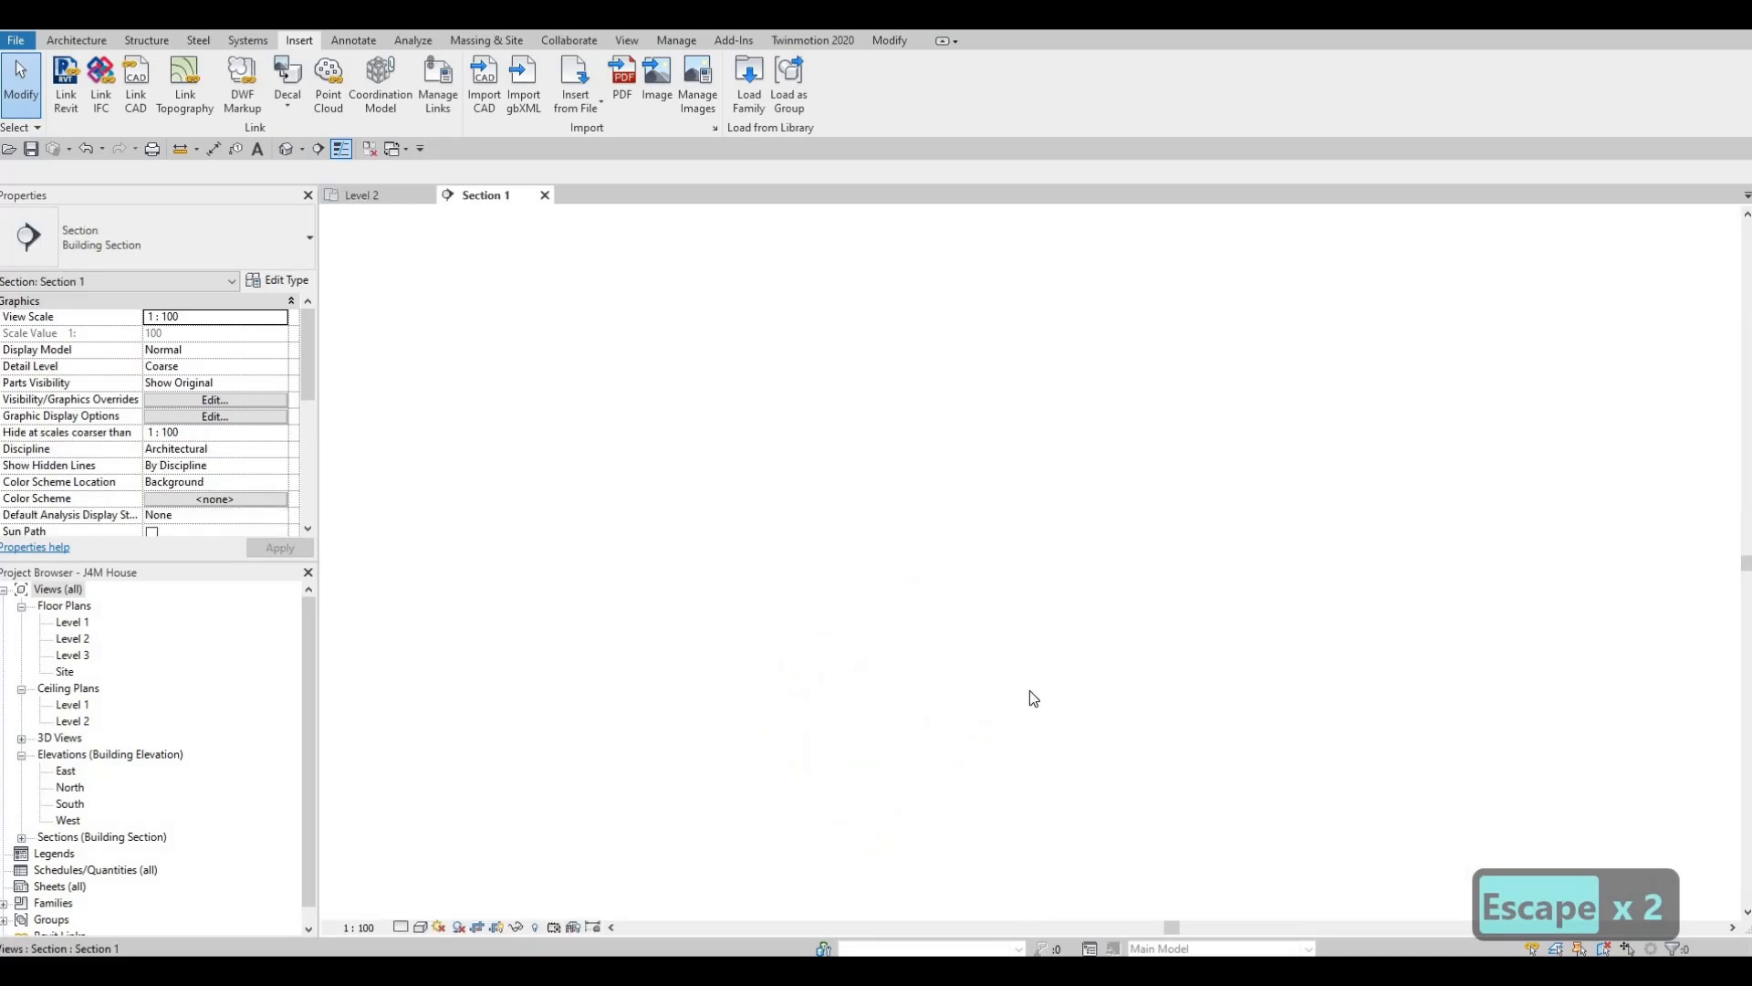
pyautogui.scroll(6, 1020, 643)
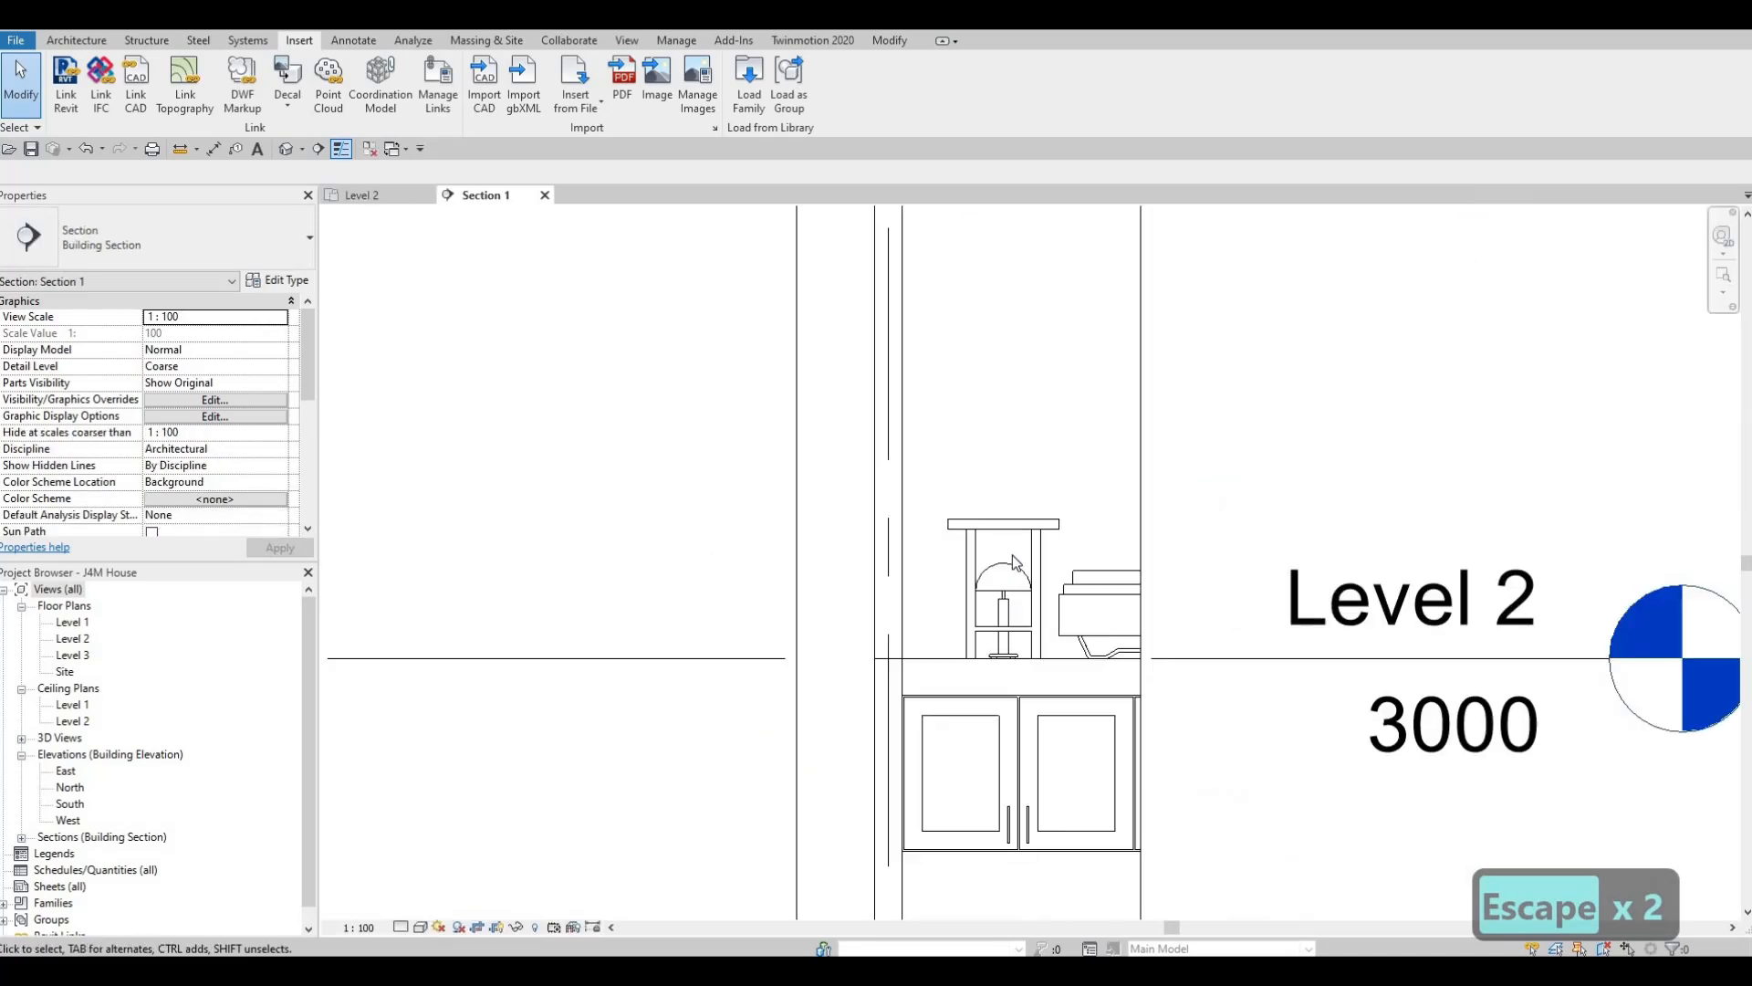
# Align the underside of the table lamp's base with the top surface of the night stand.
pyautogui.press('a')
pyautogui.press('l')
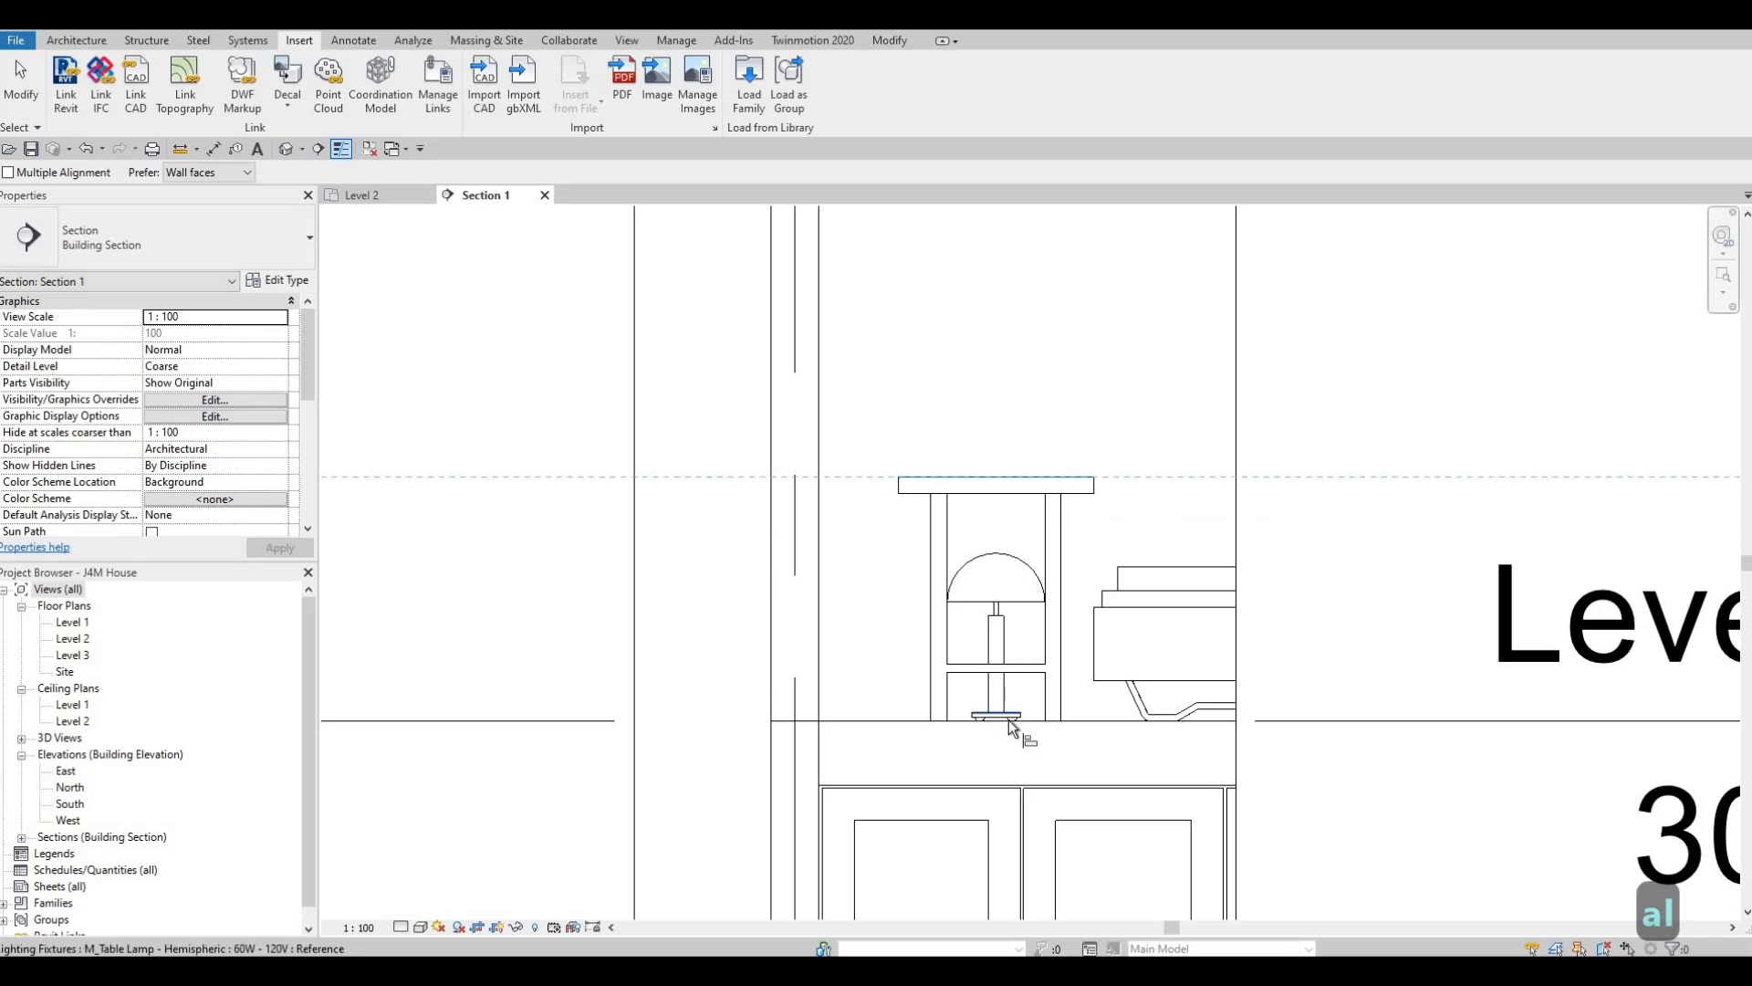
pyautogui.scroll(5, 1012, 720)
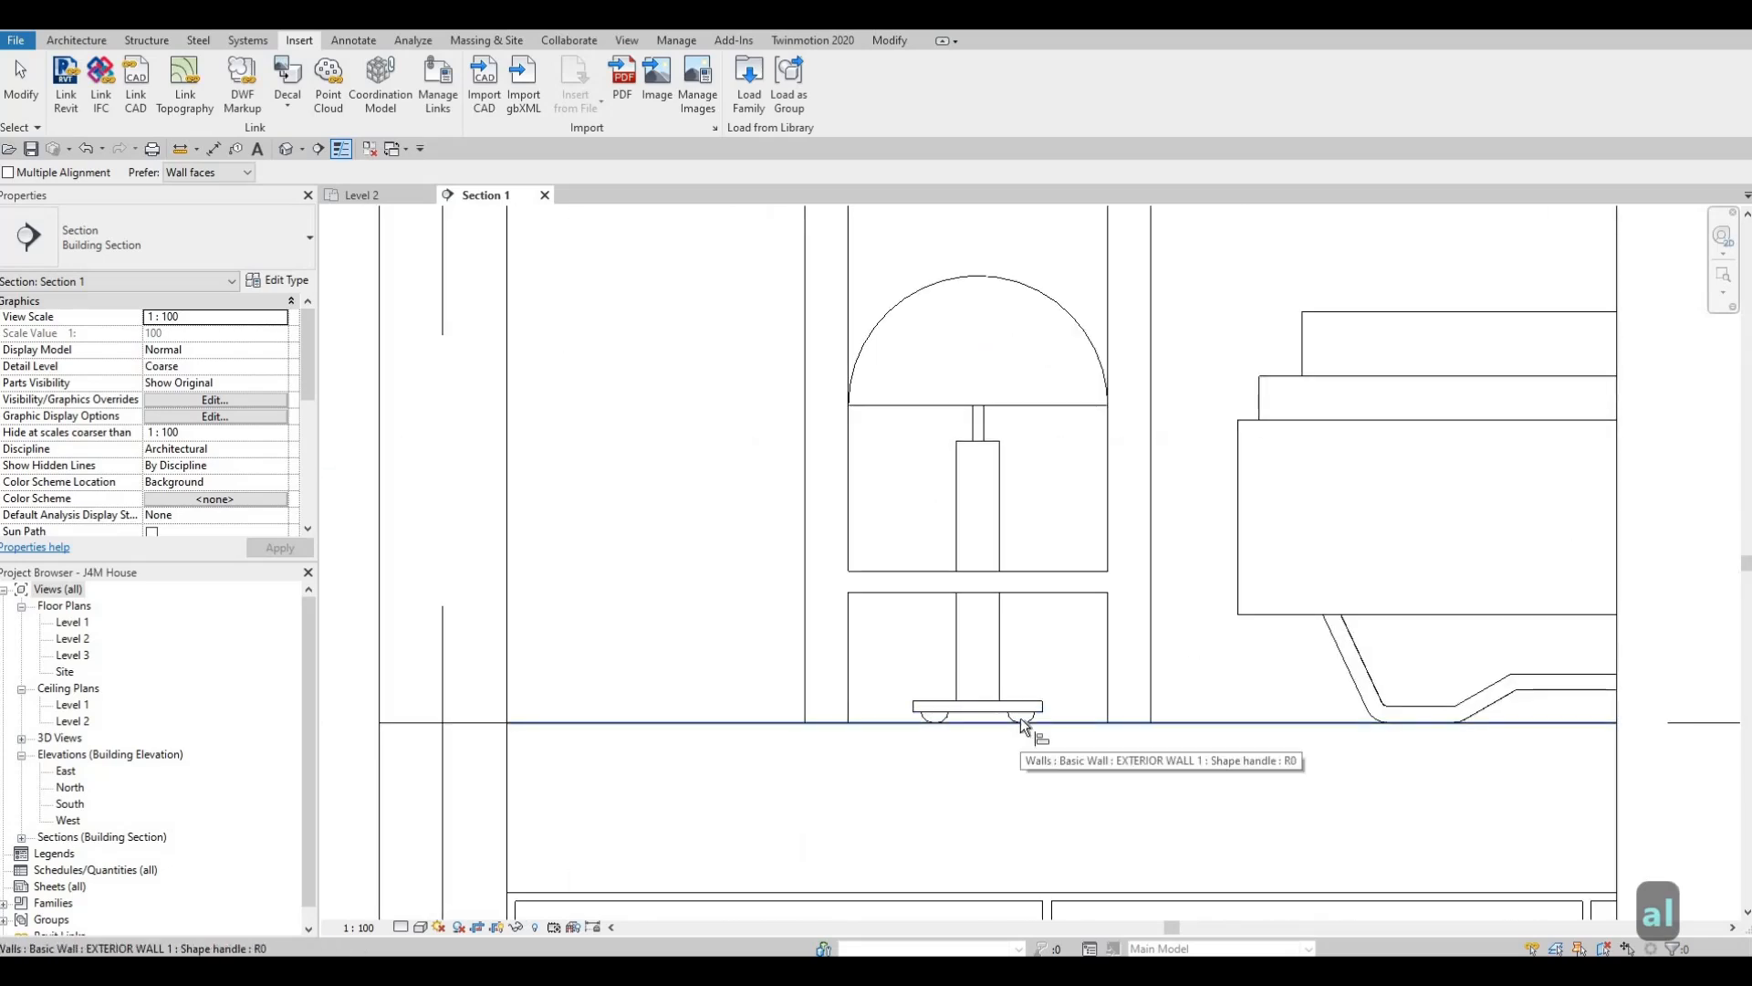
pyautogui.scroll(3, 1015, 714)
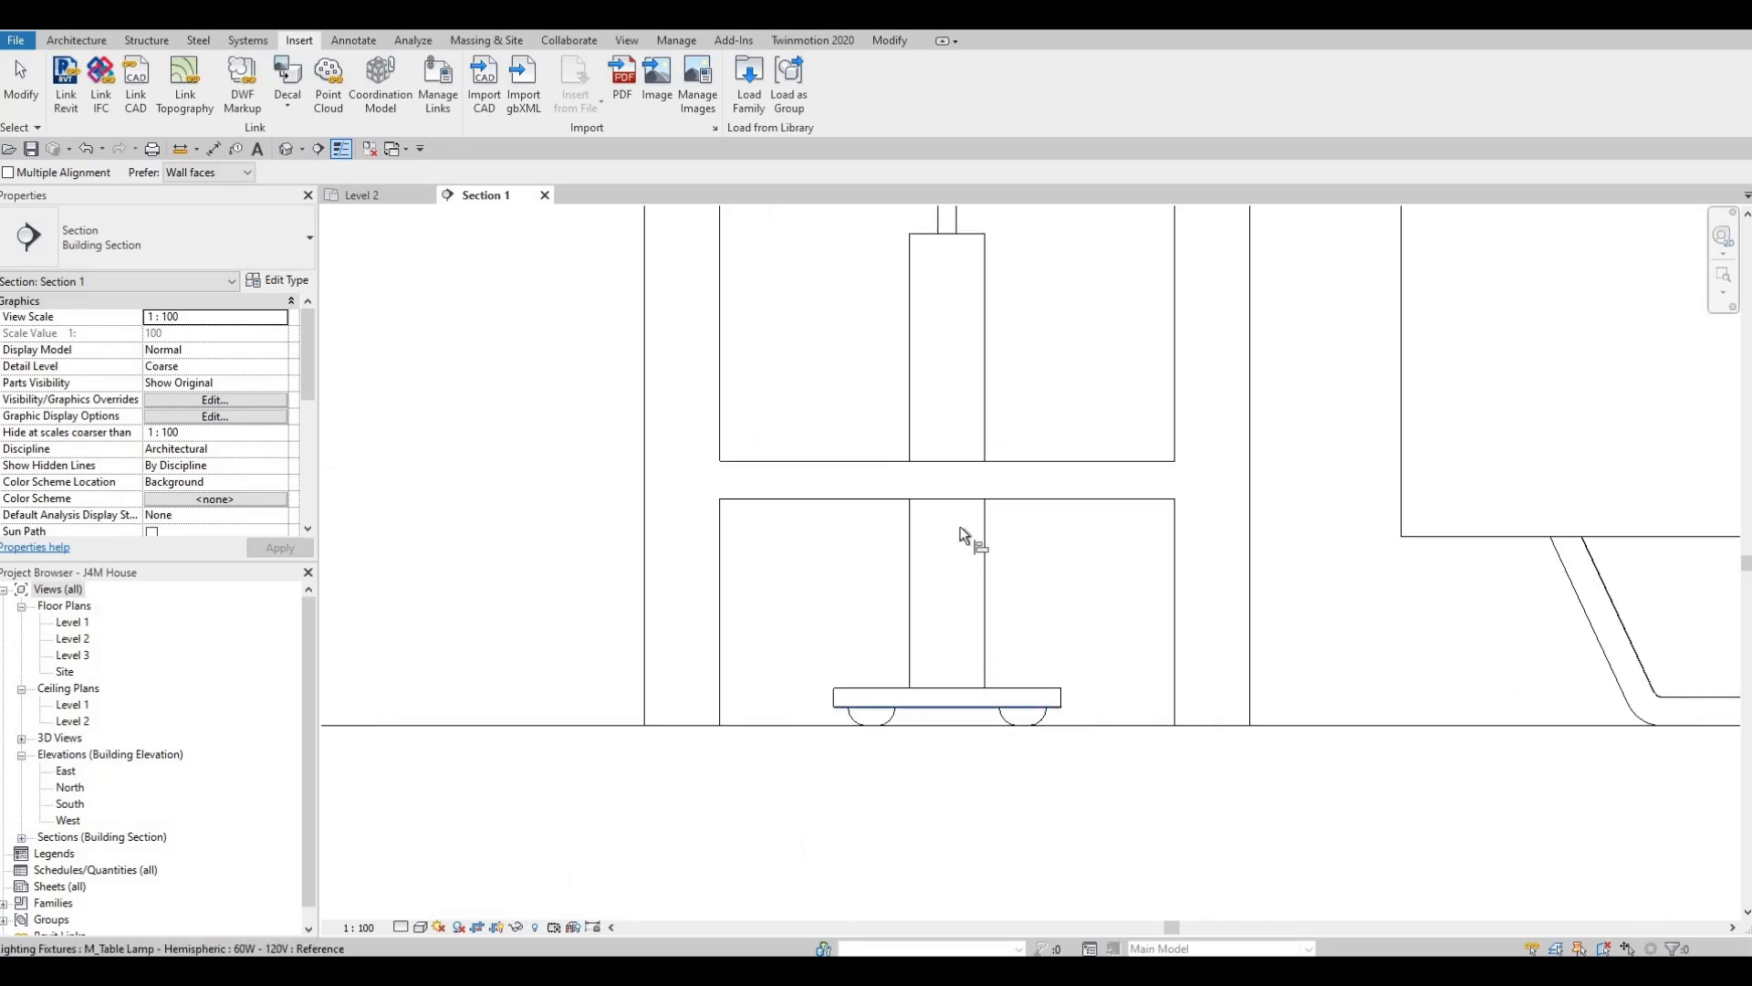
pyautogui.scroll(-5, 965, 547)
pyautogui.press('Escape')
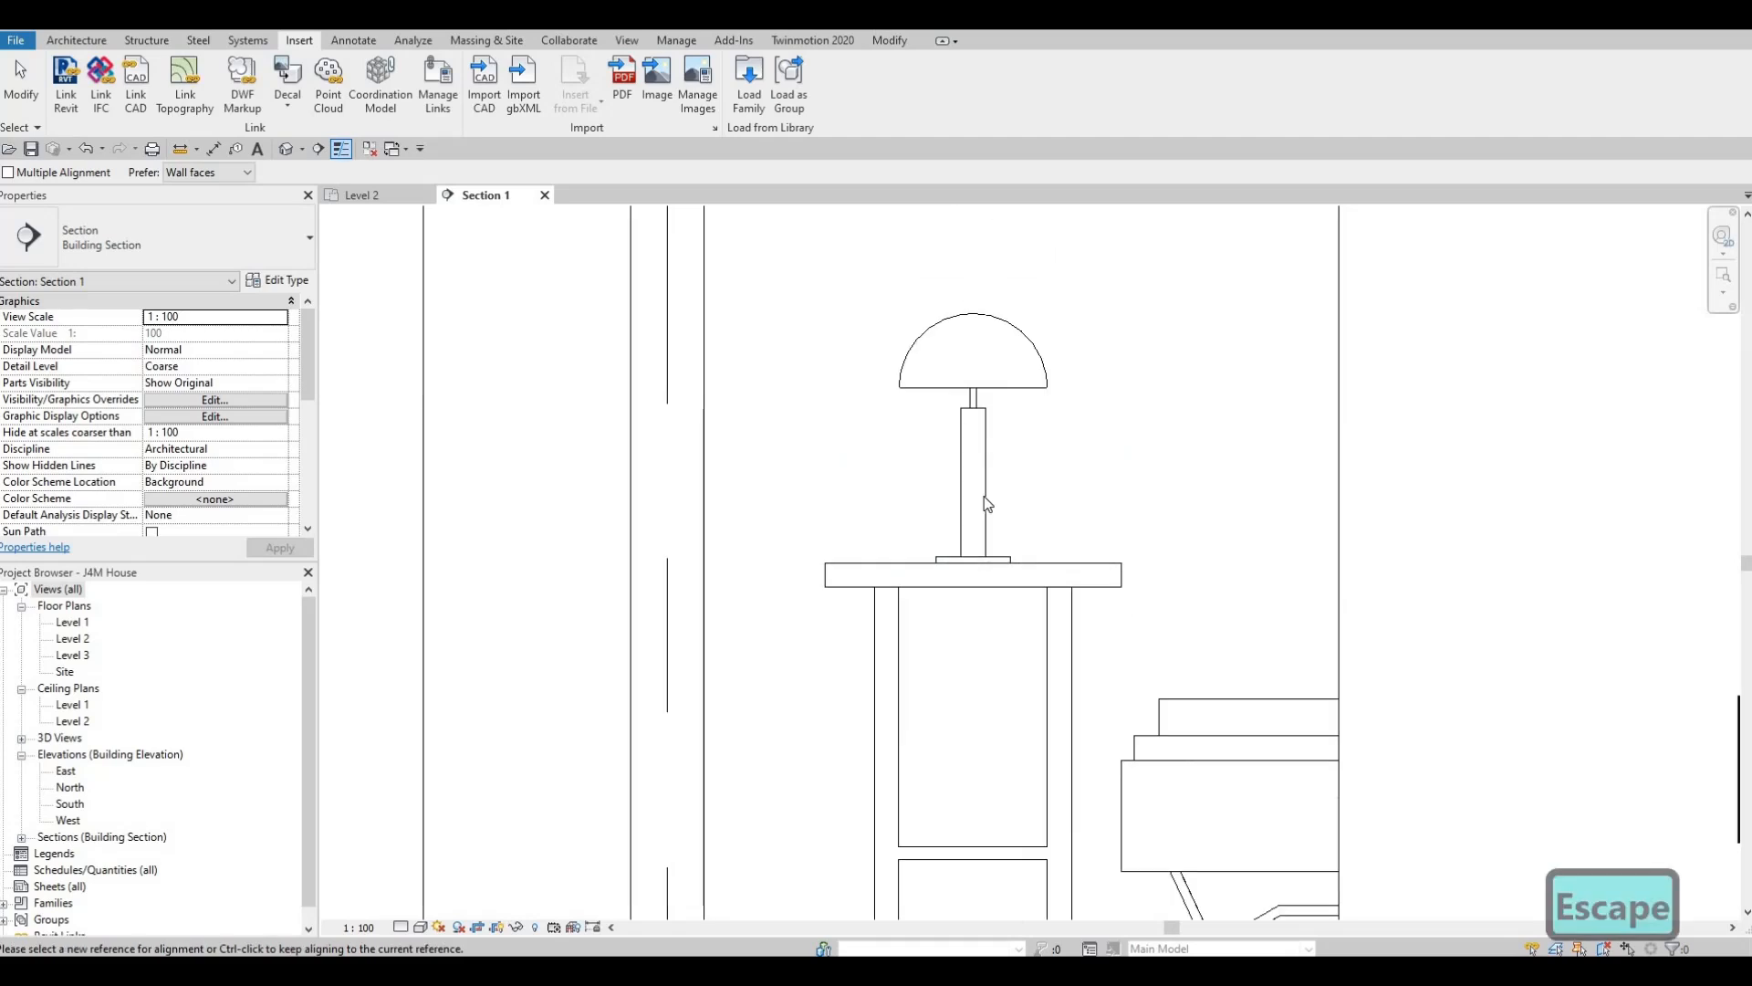
# Nudge the table lamp upward in the section until the feet under its base clear the top of the night stand.
pyautogui.press('Escape')
pyautogui.click(987, 504)
pyautogui.scroll(5, 1004, 625)
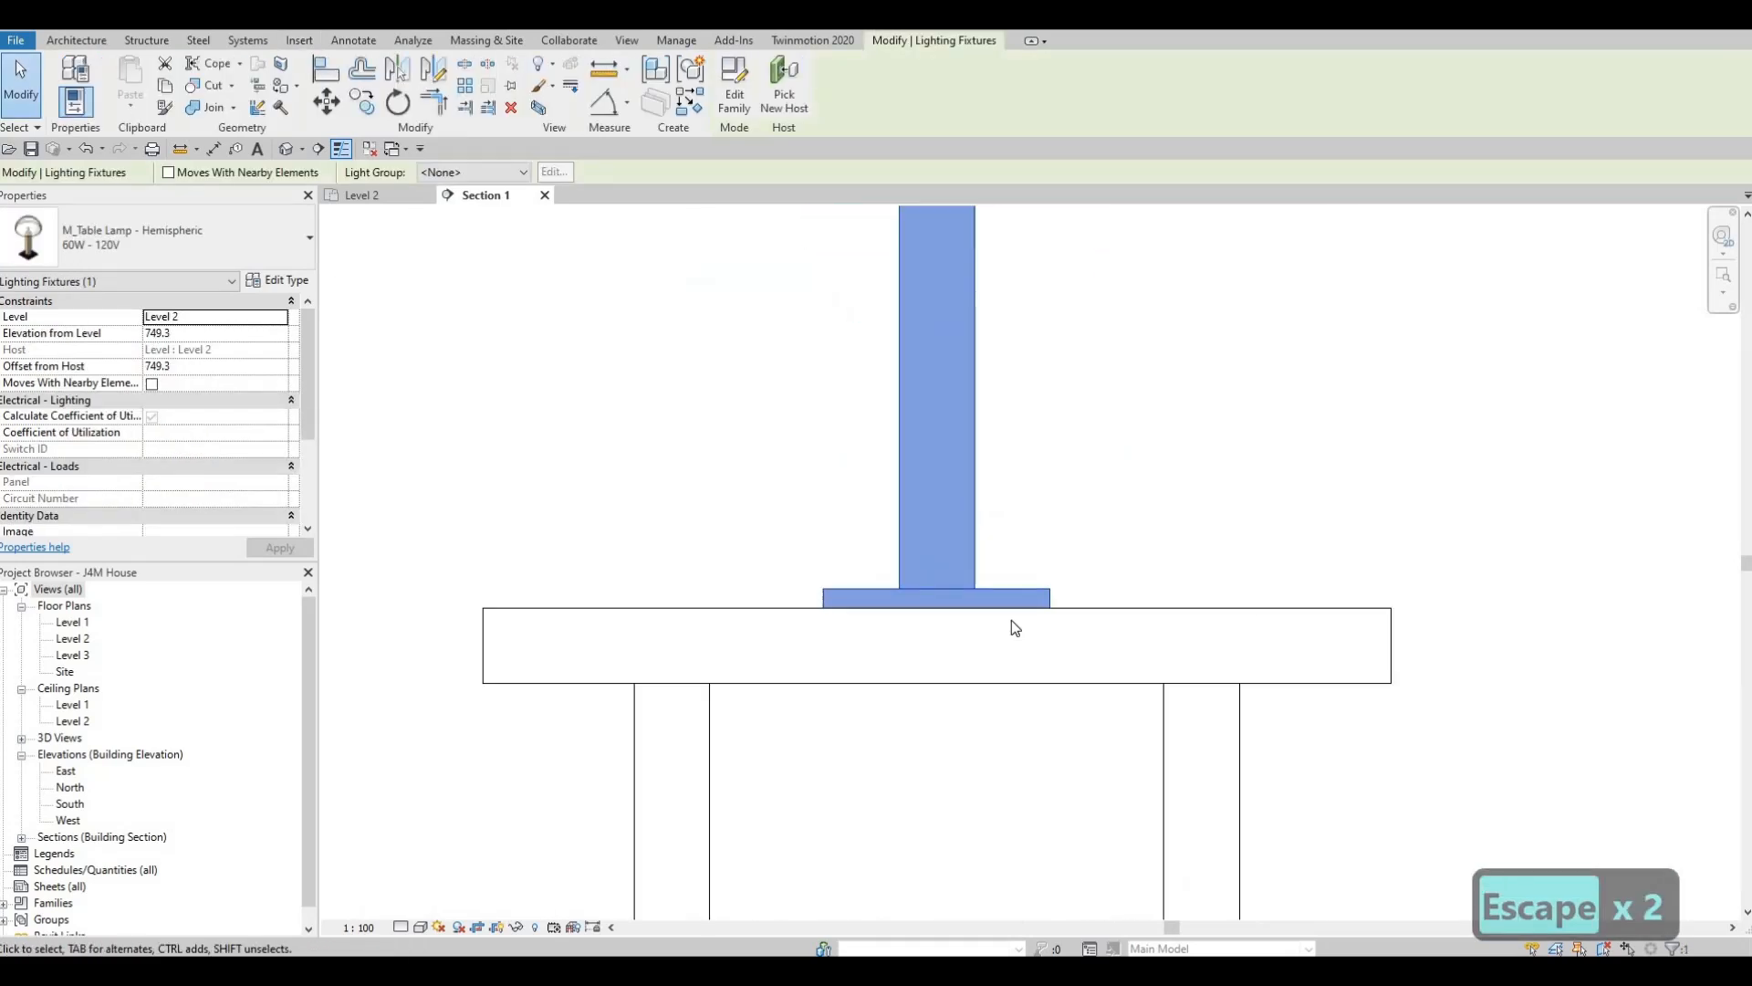
pyautogui.press('Up')
pyautogui.press('Up')
pyautogui.press('Up')
pyautogui.press('Up')
pyautogui.press('Up')
pyautogui.press('Up')
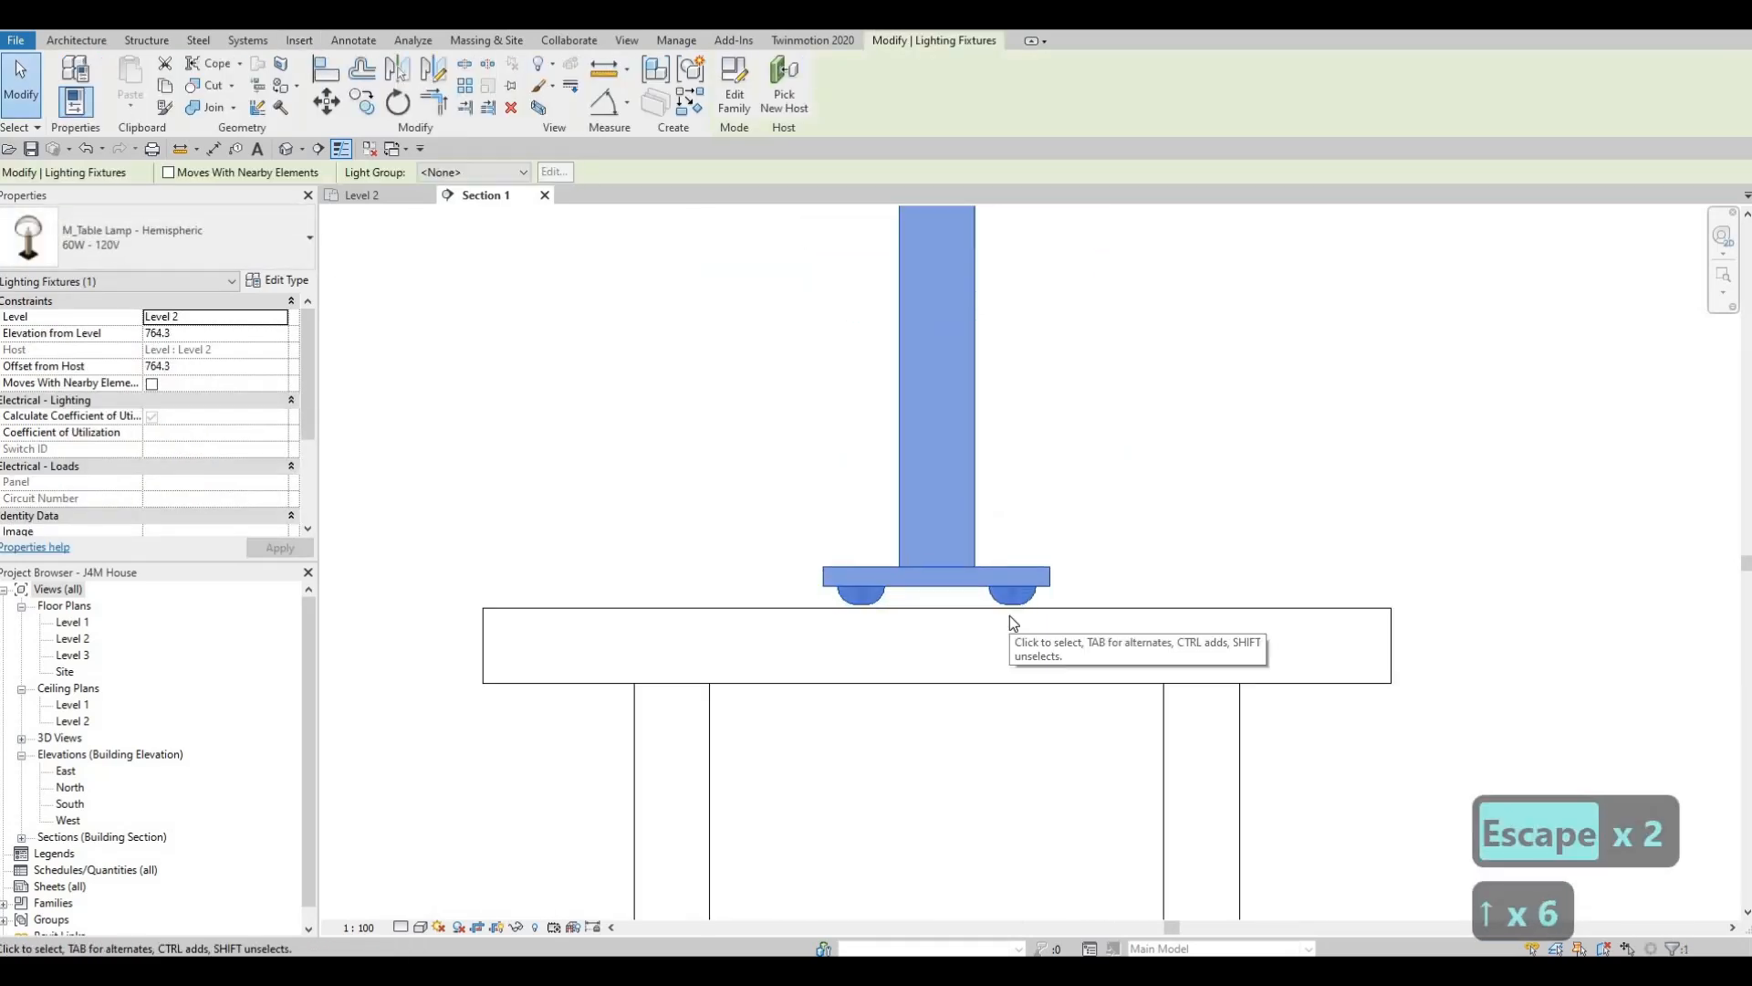
pyautogui.press('Down')
pyautogui.scroll(5, 1010, 606)
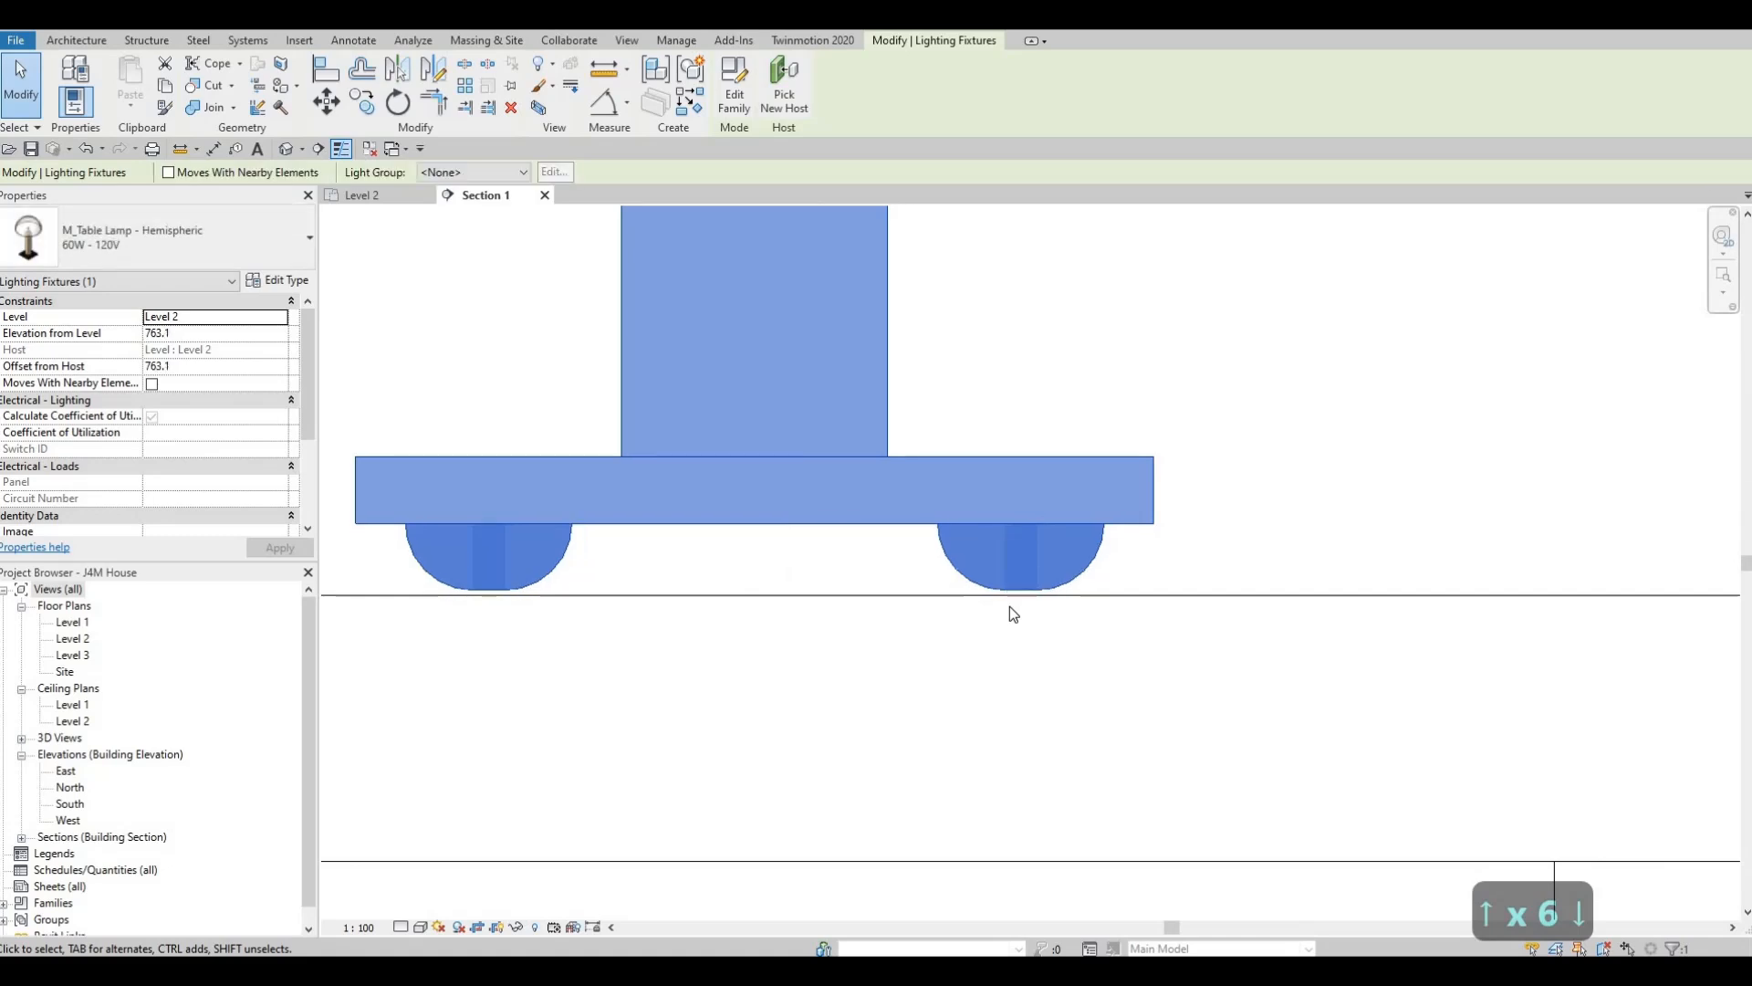
pyautogui.press('Up')
pyautogui.press('Up')
pyautogui.press('Up')
pyautogui.press('Escape')
pyautogui.press('Escape')
# Align the bottom of the table lamp's feet with the top surface of the night stand.
pyautogui.press('a')
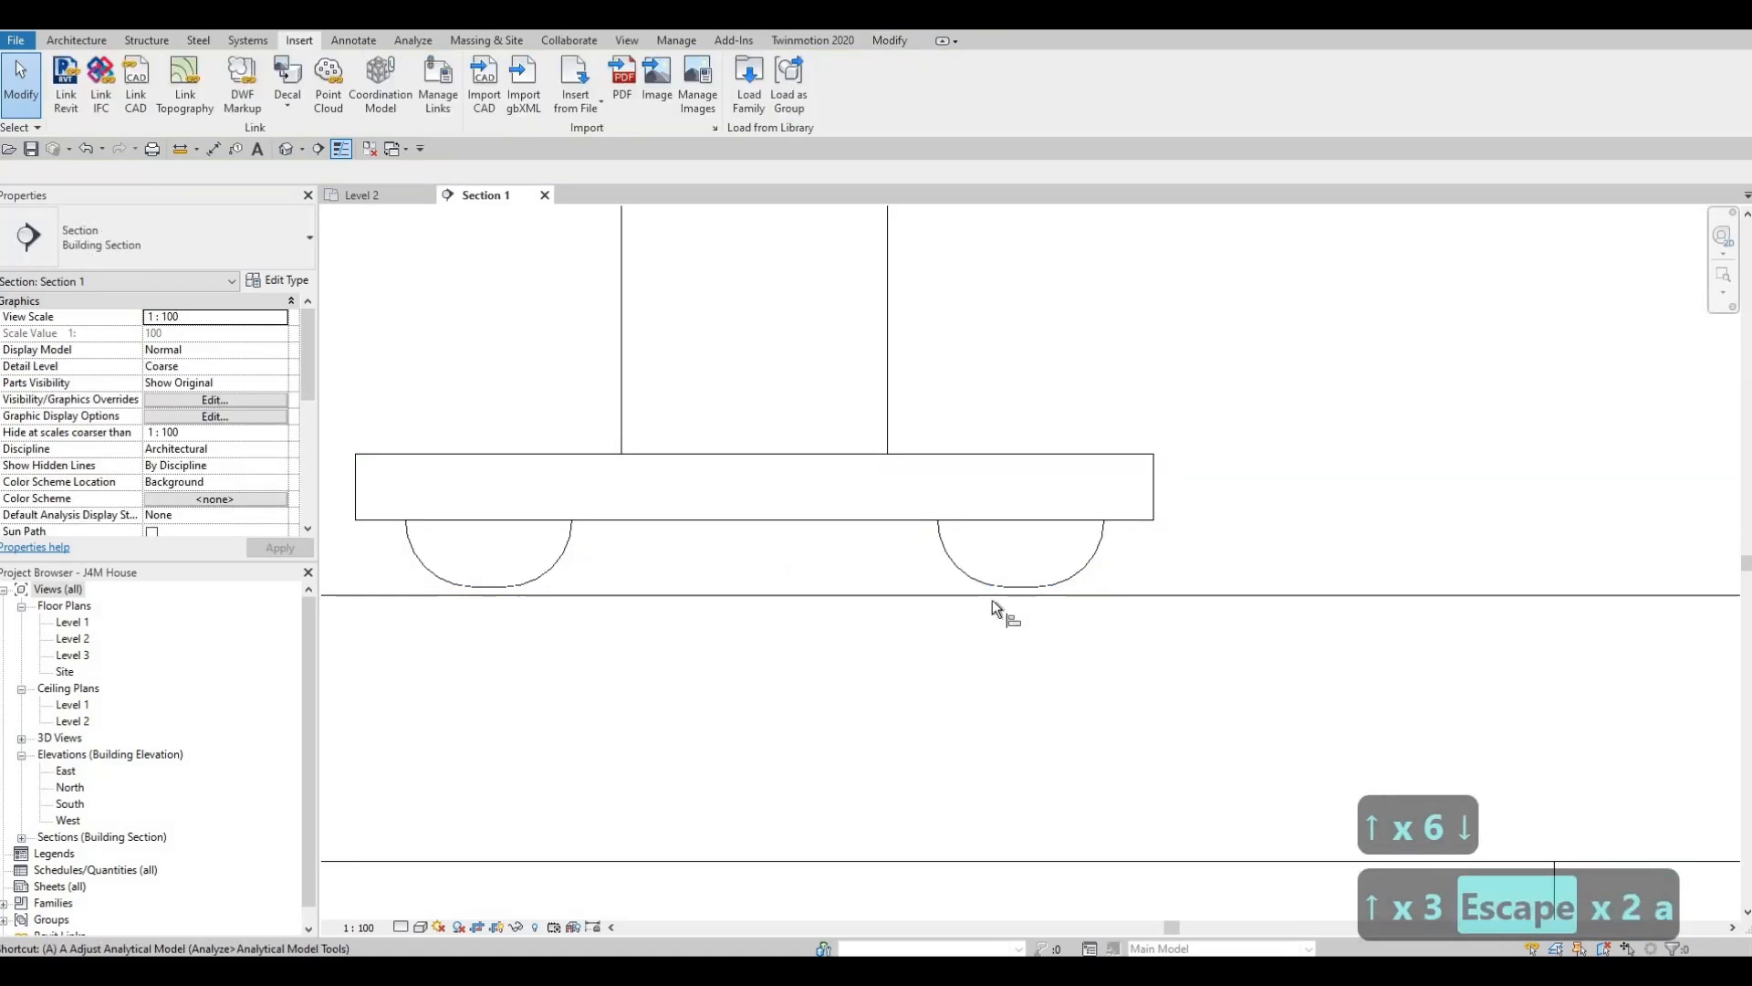
pyautogui.press('l')
pyautogui.click(1015, 586)
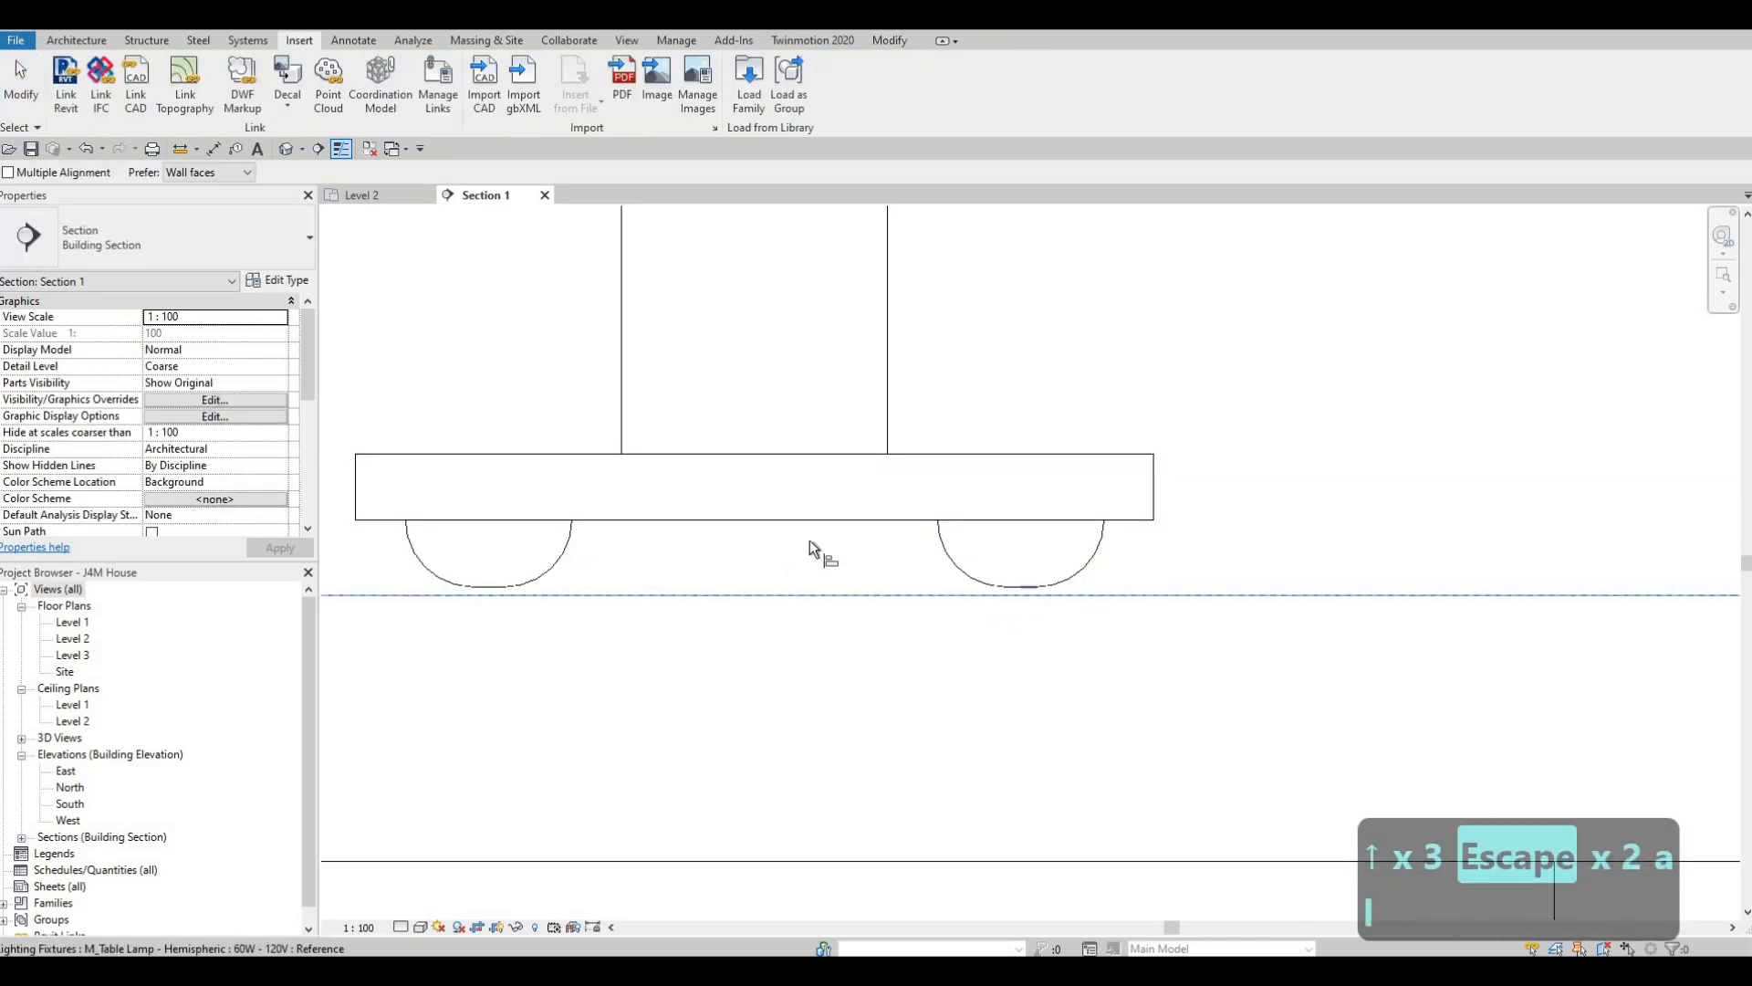
pyautogui.scroll(-6, 799, 546)
pyautogui.press('Escape')
pyautogui.press('Escape')
pyautogui.press('Escape')
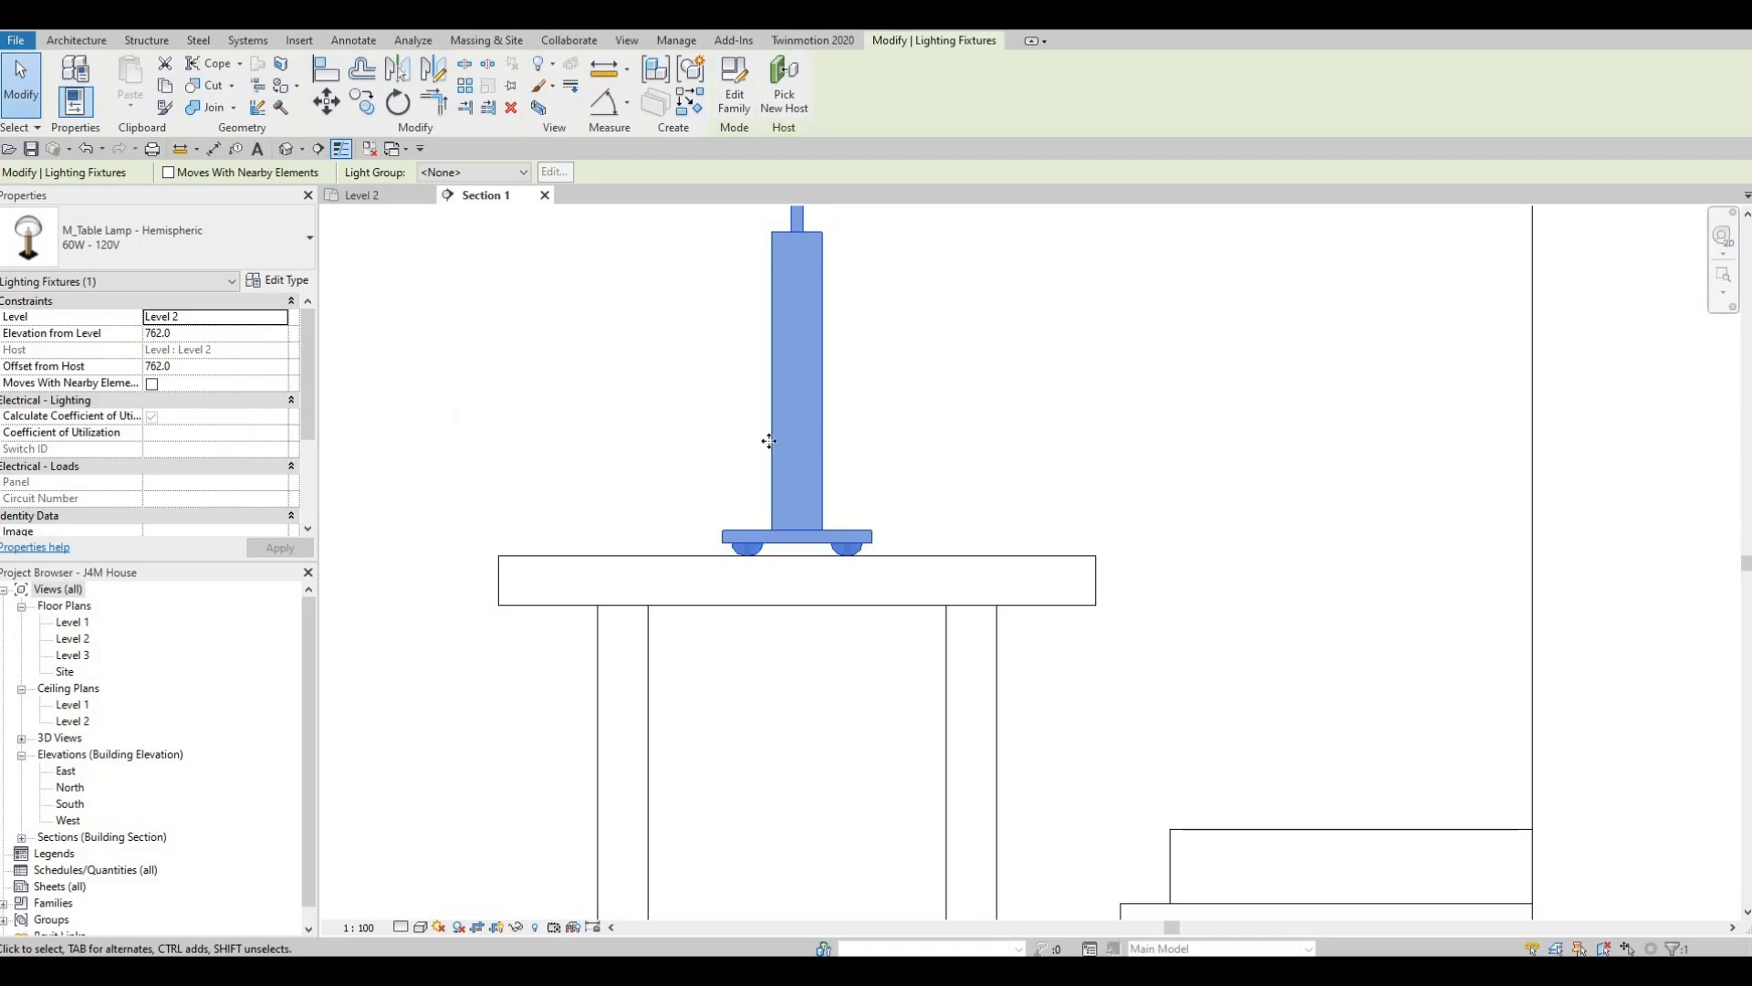
# Open the Level 1 floor plan and delete the building section crossing the kitchen's upper exterior wall.
pyautogui.doubleClick(85, 622)
pyautogui.press('Escape')
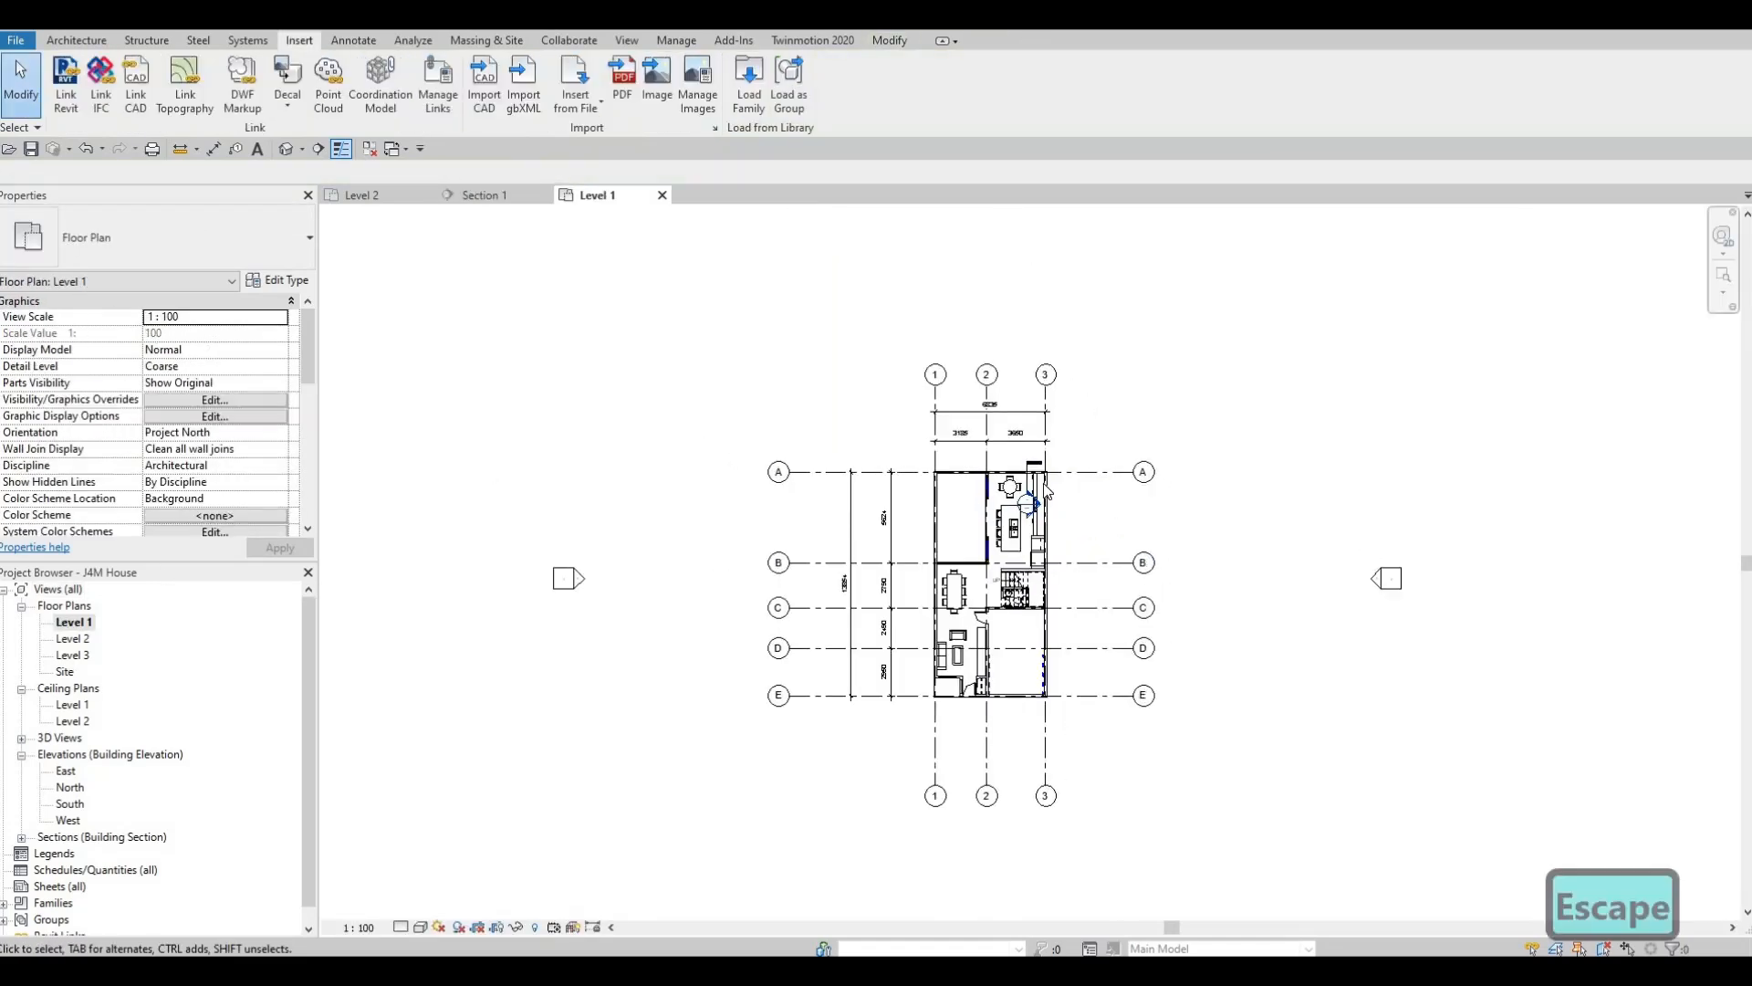
pyautogui.scroll(5, 1046, 490)
pyautogui.press('Escape')
pyautogui.press('Escape')
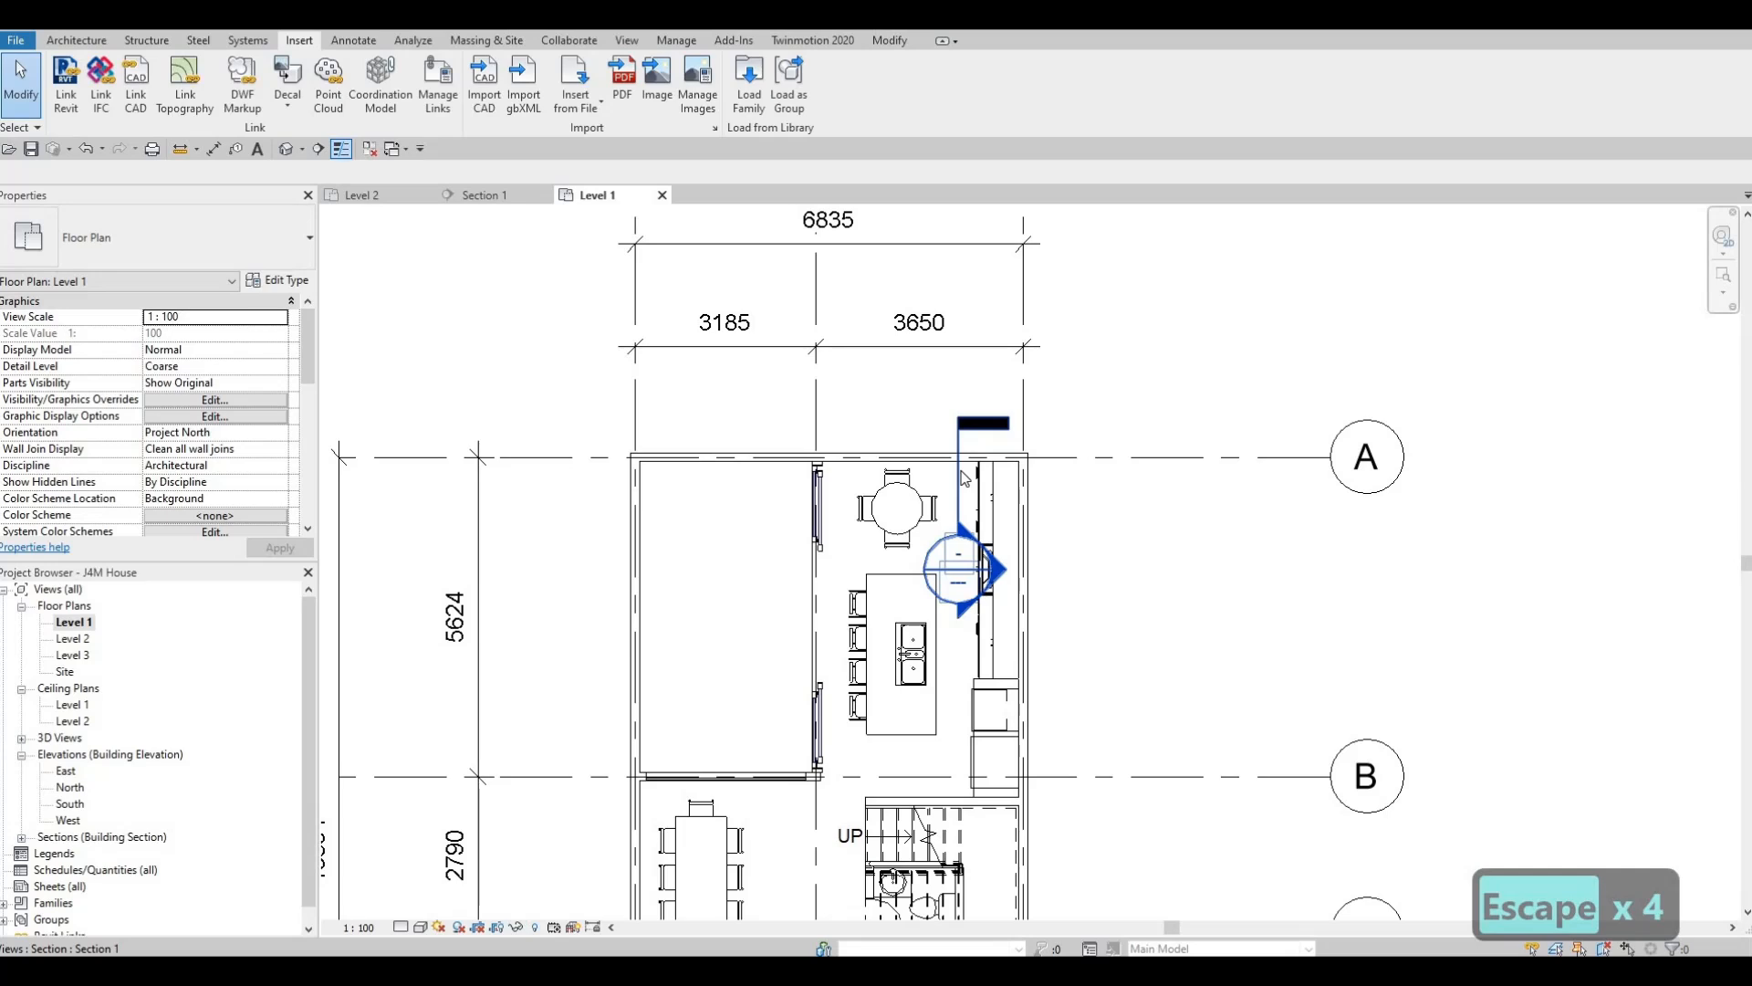
pyautogui.click(964, 478)
pyautogui.press('Delete')
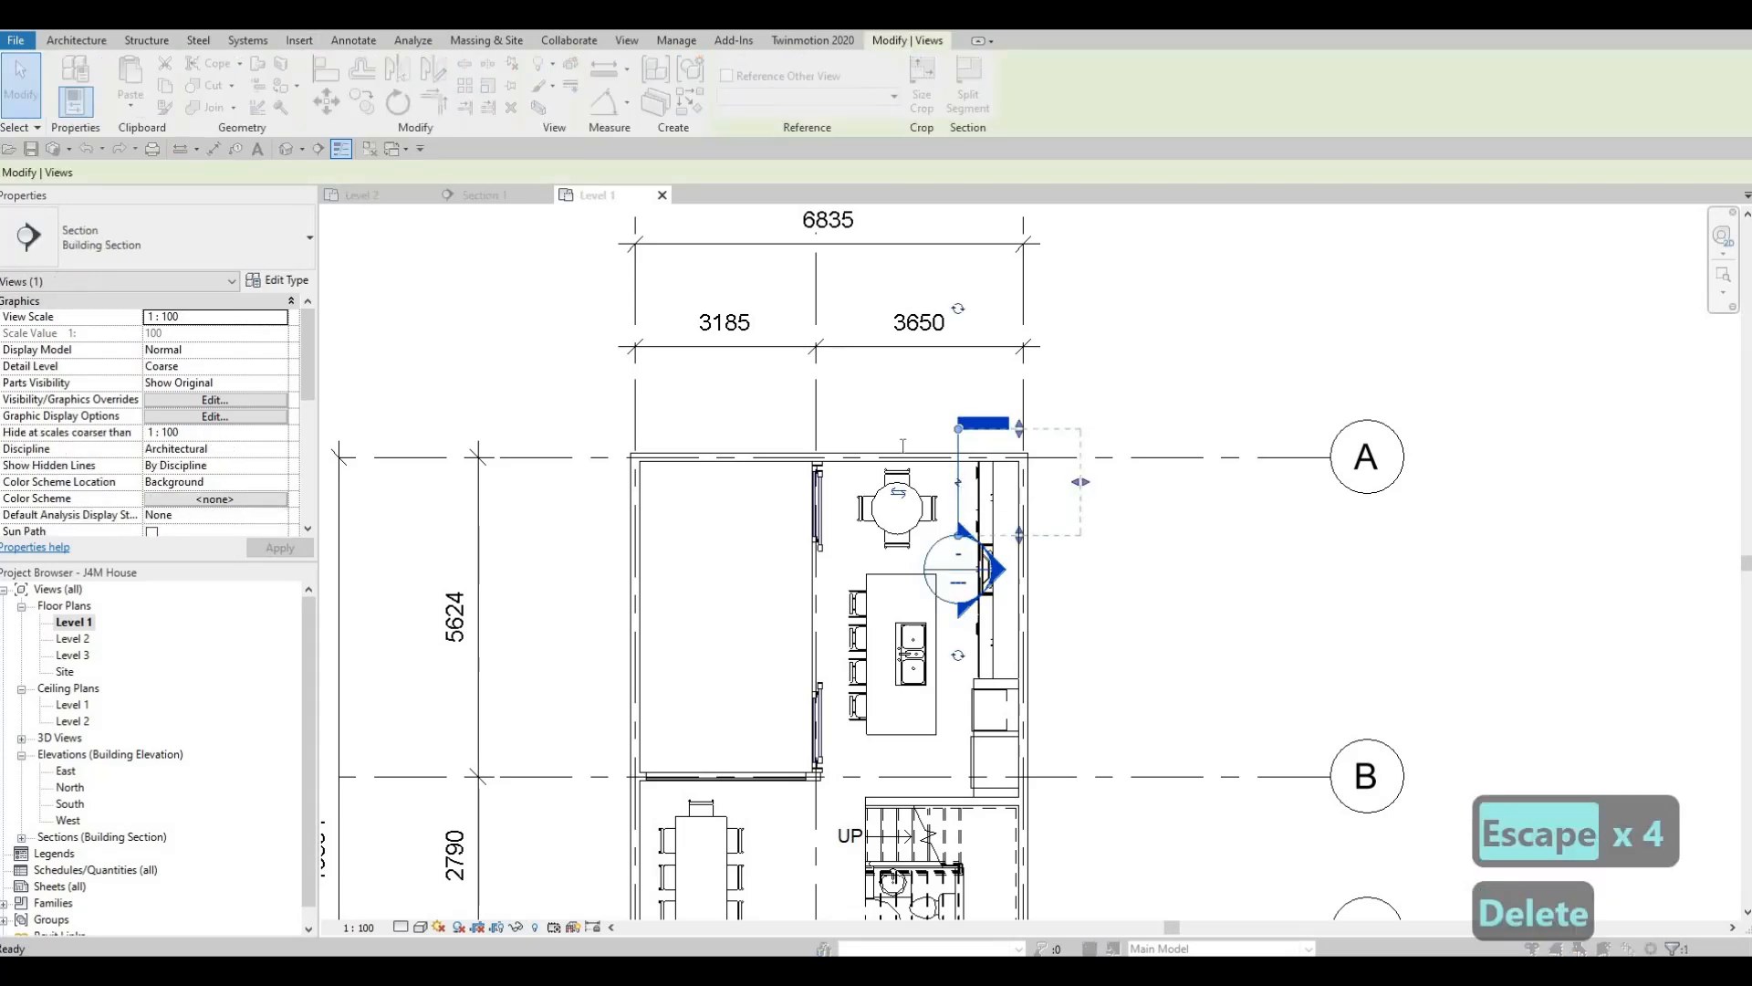
pyautogui.press('Return')
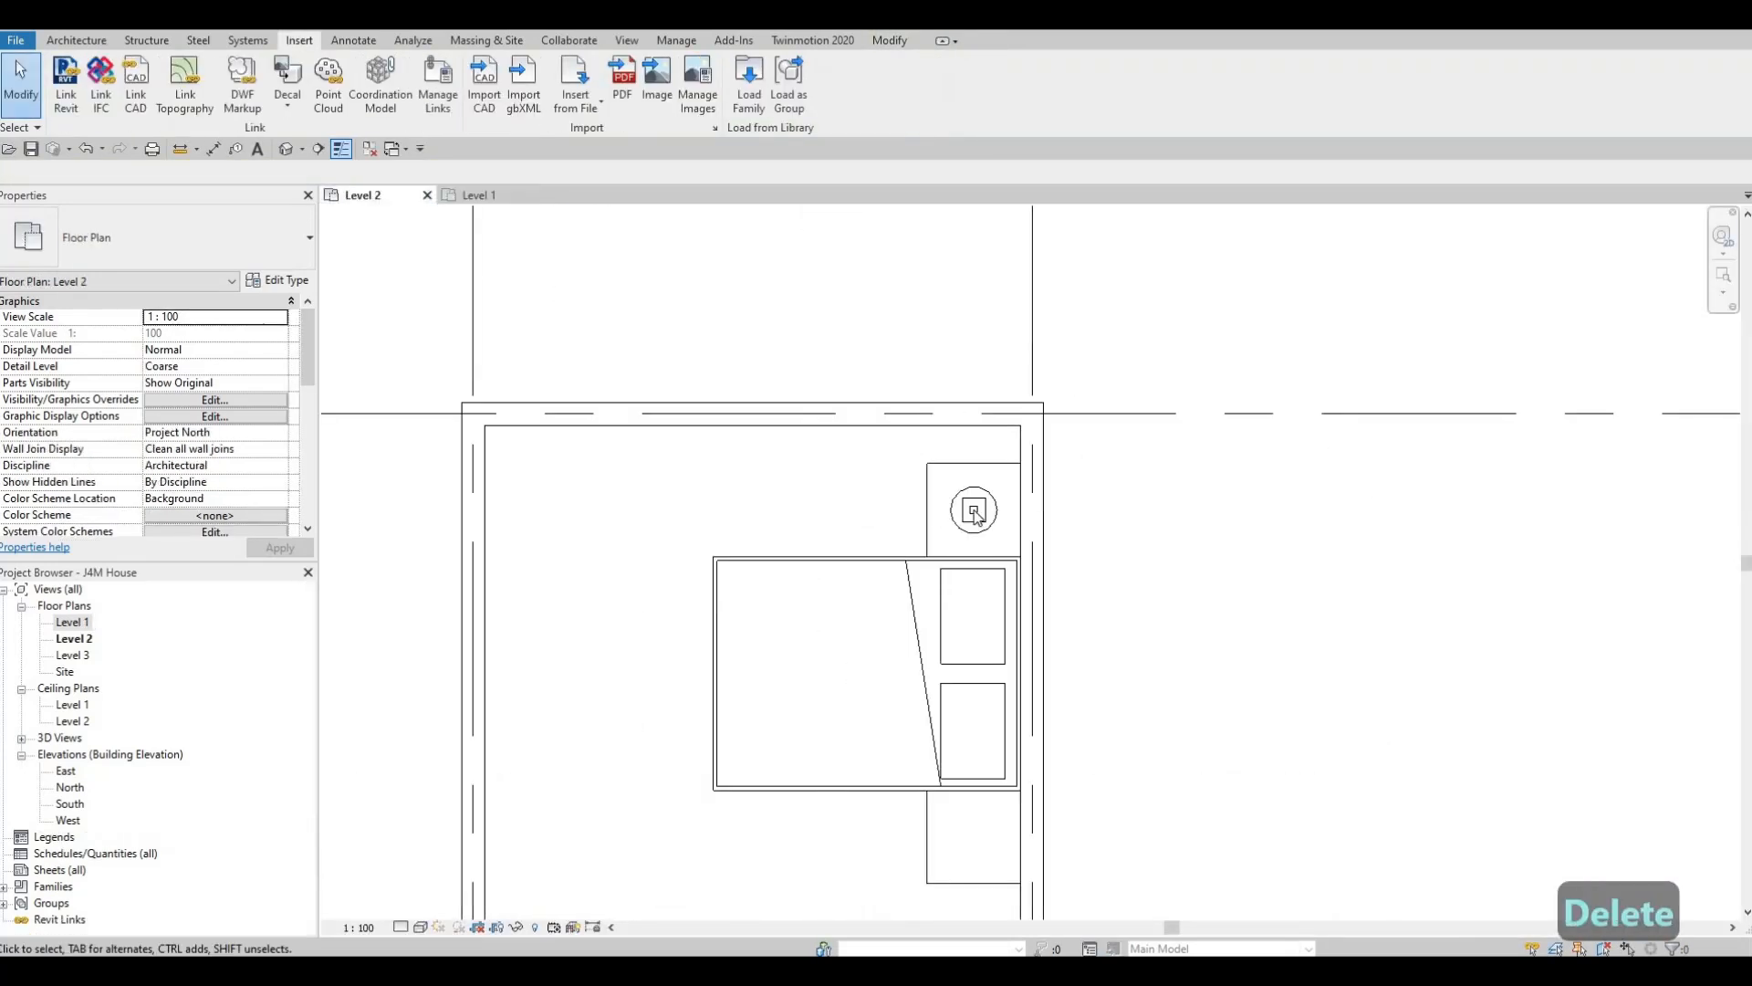
# Create a similar table lamp from the height-corrected one in the Level 2 plan, centred on the lower night stand of the uppermost bedroom.
pyautogui.scroll(2, 1032, 493)
pyautogui.press('Escape')
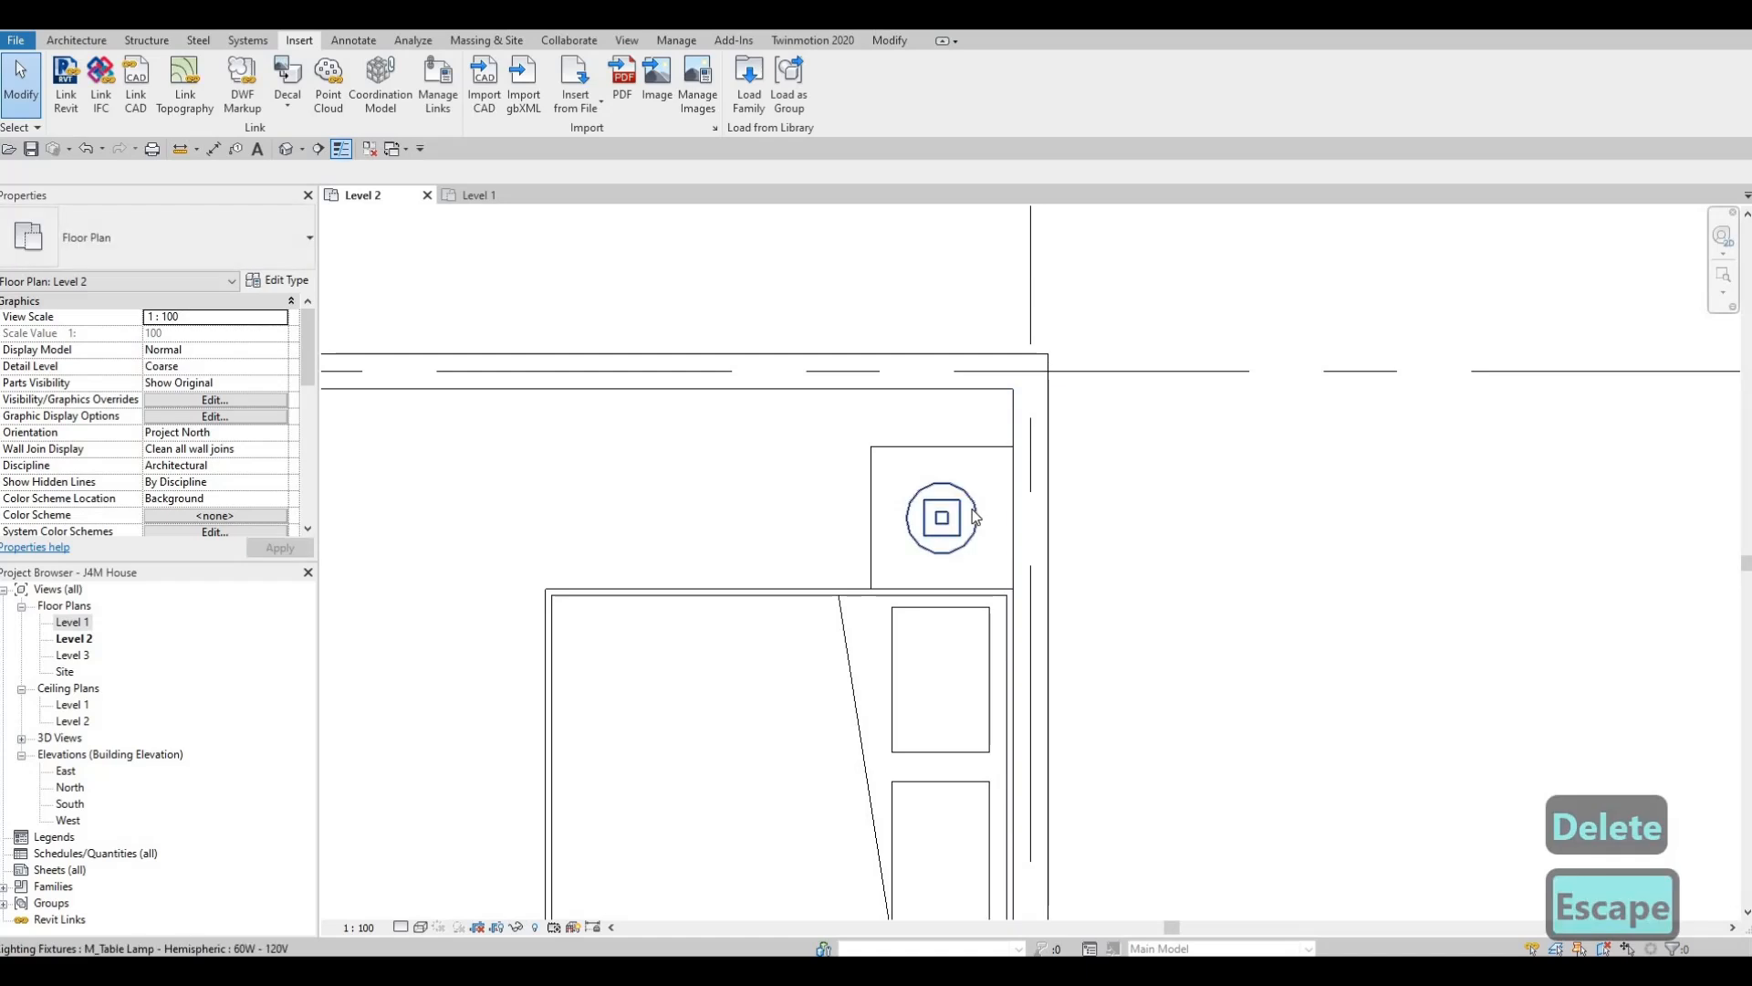
pyautogui.click(974, 513)
pyautogui.scroll(-2, 965, 498)
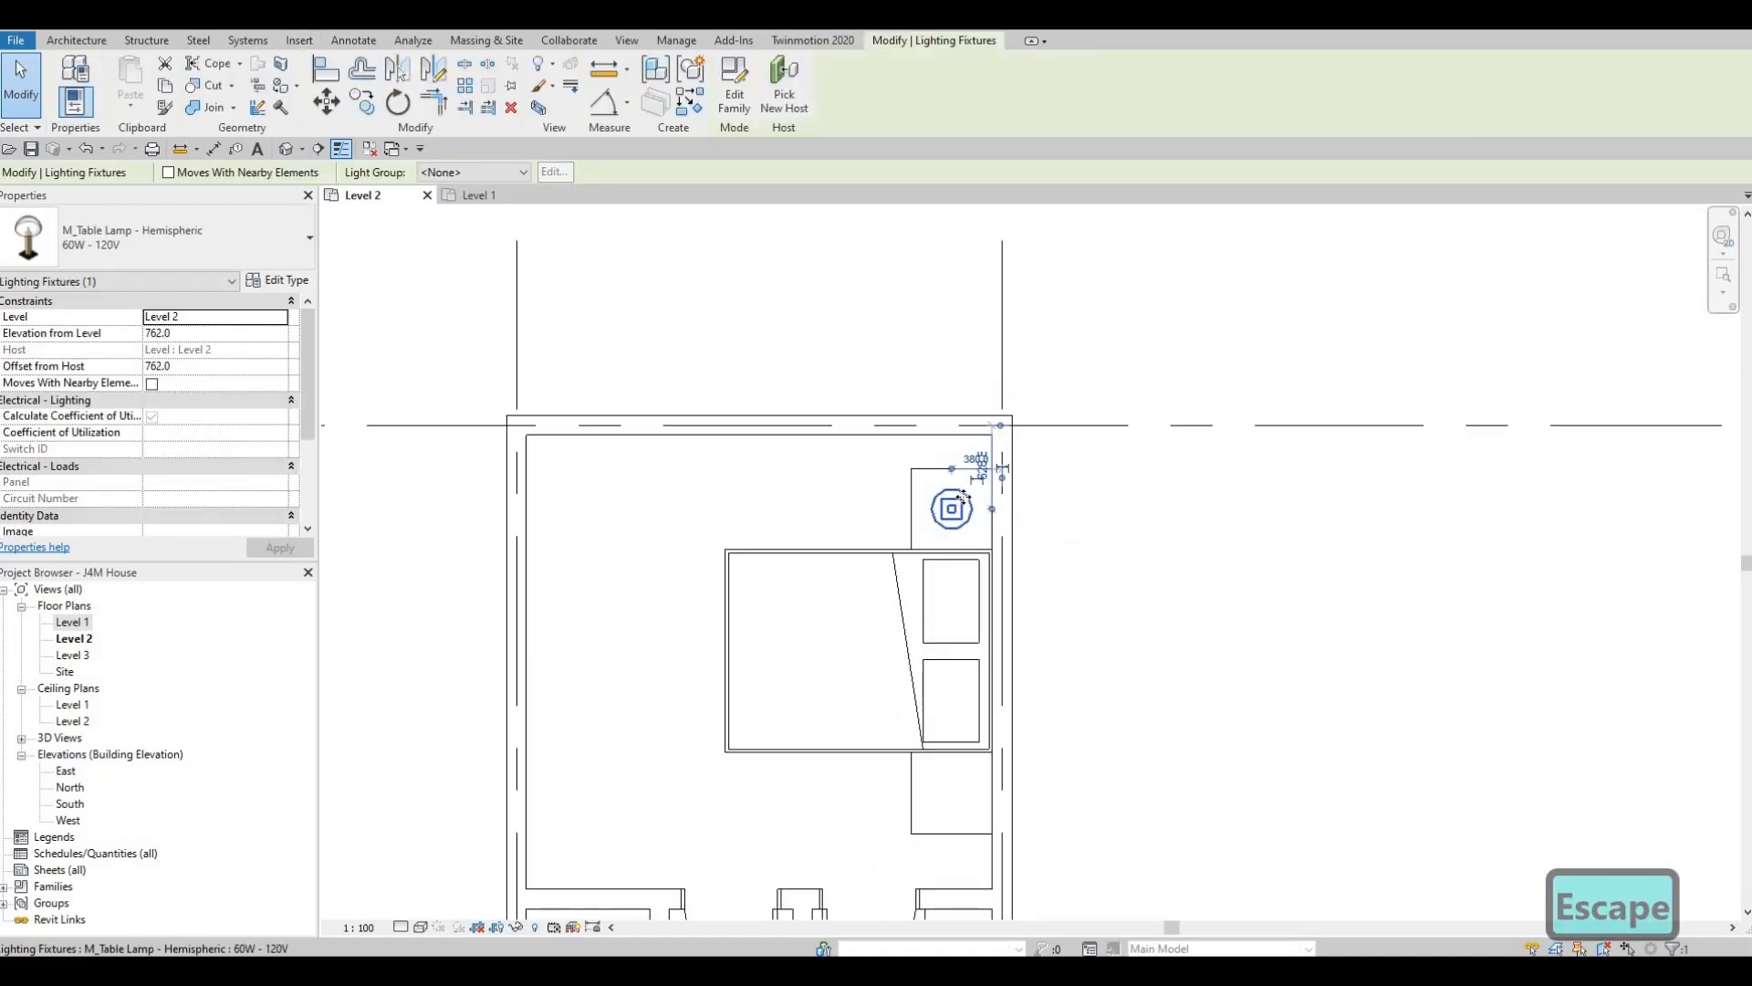
pyautogui.press('c')
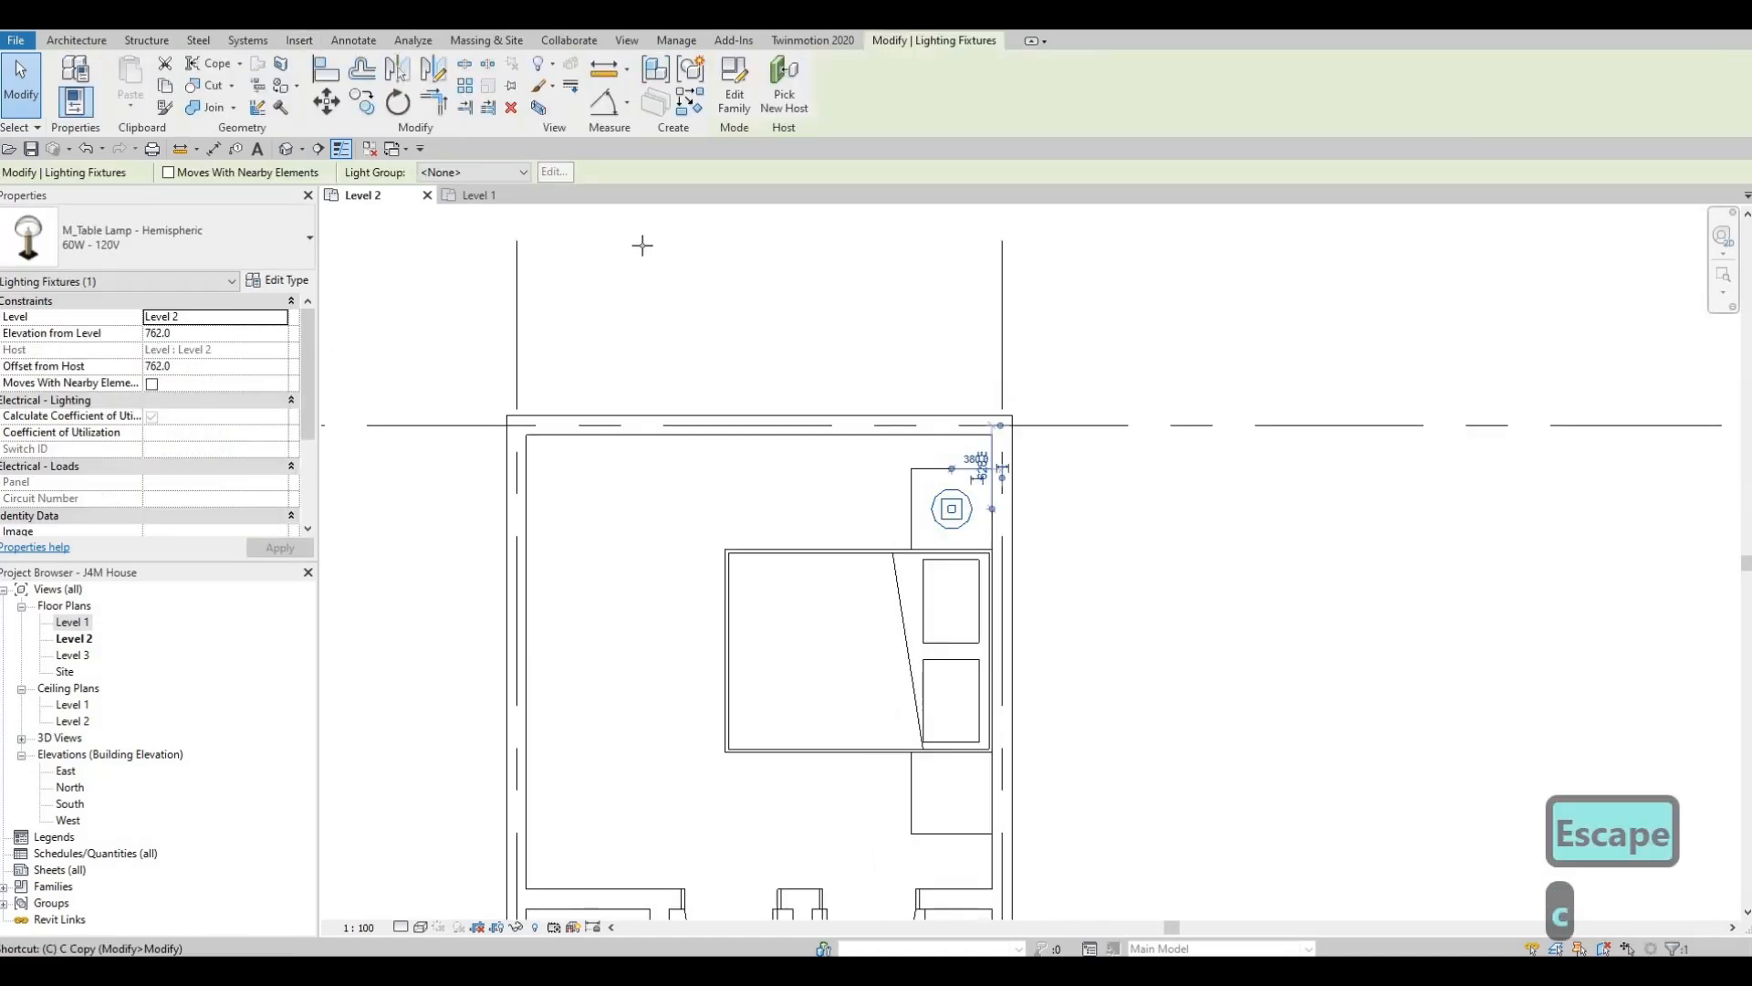
pyautogui.press('s')
pyautogui.scroll(5, 849, 570)
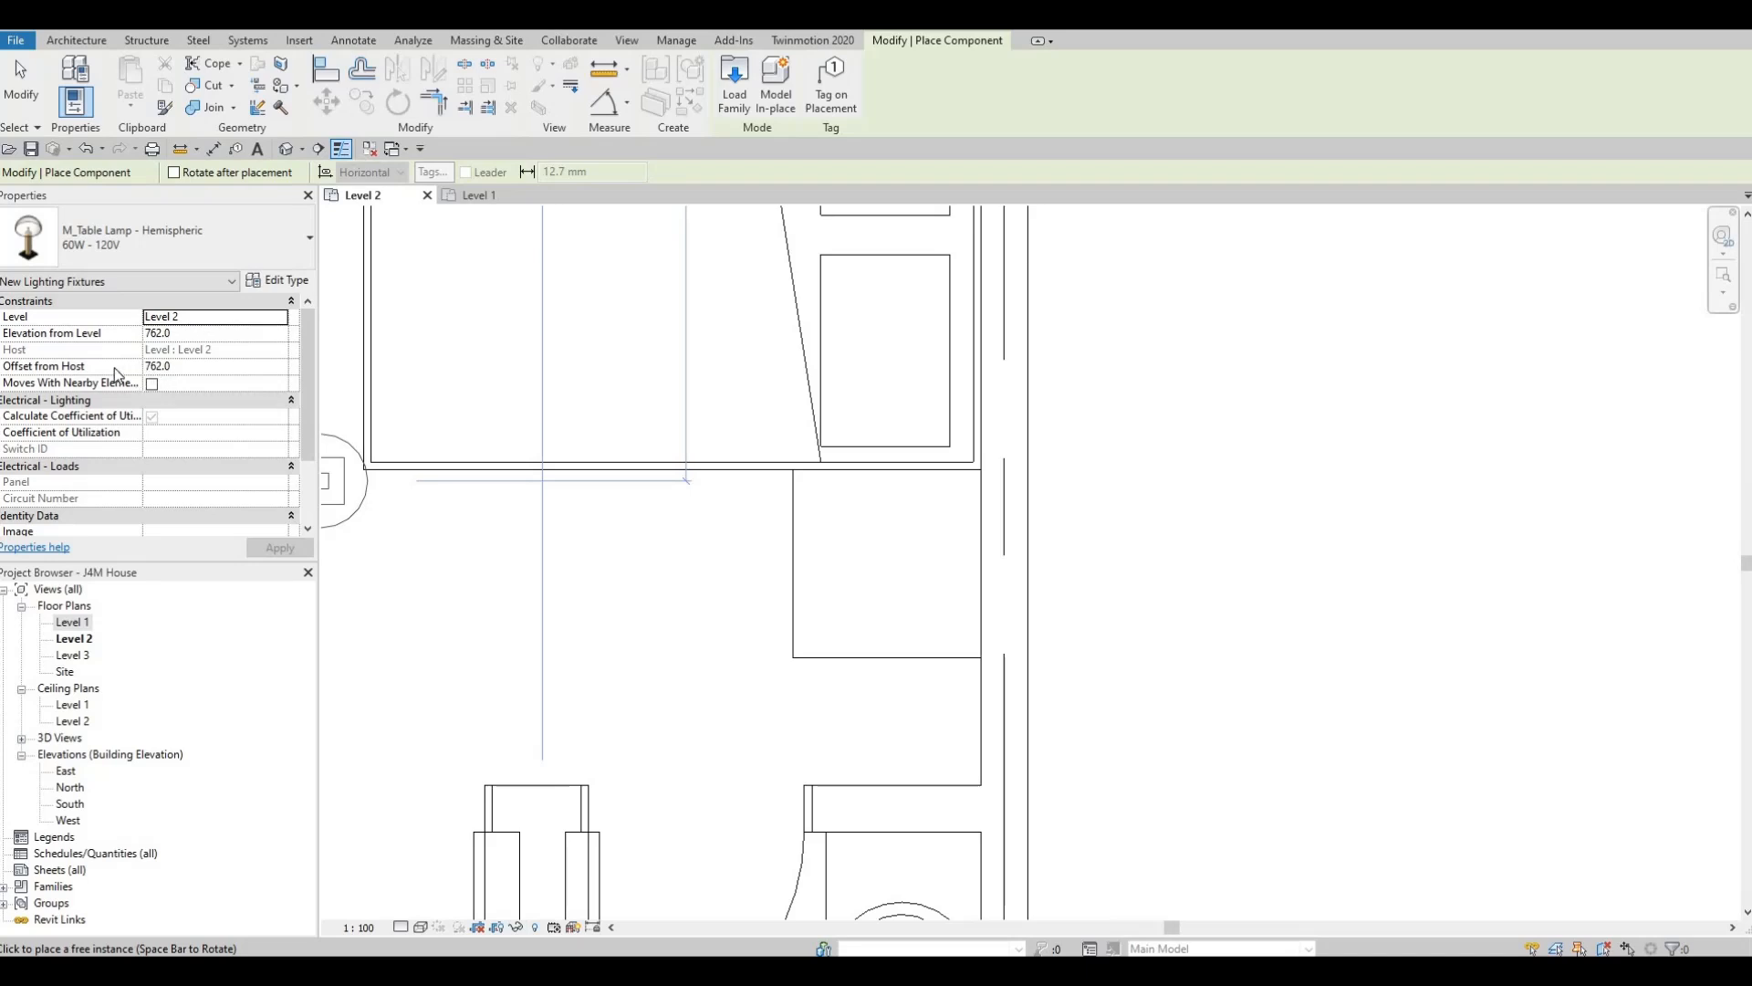
pyautogui.click(887, 554)
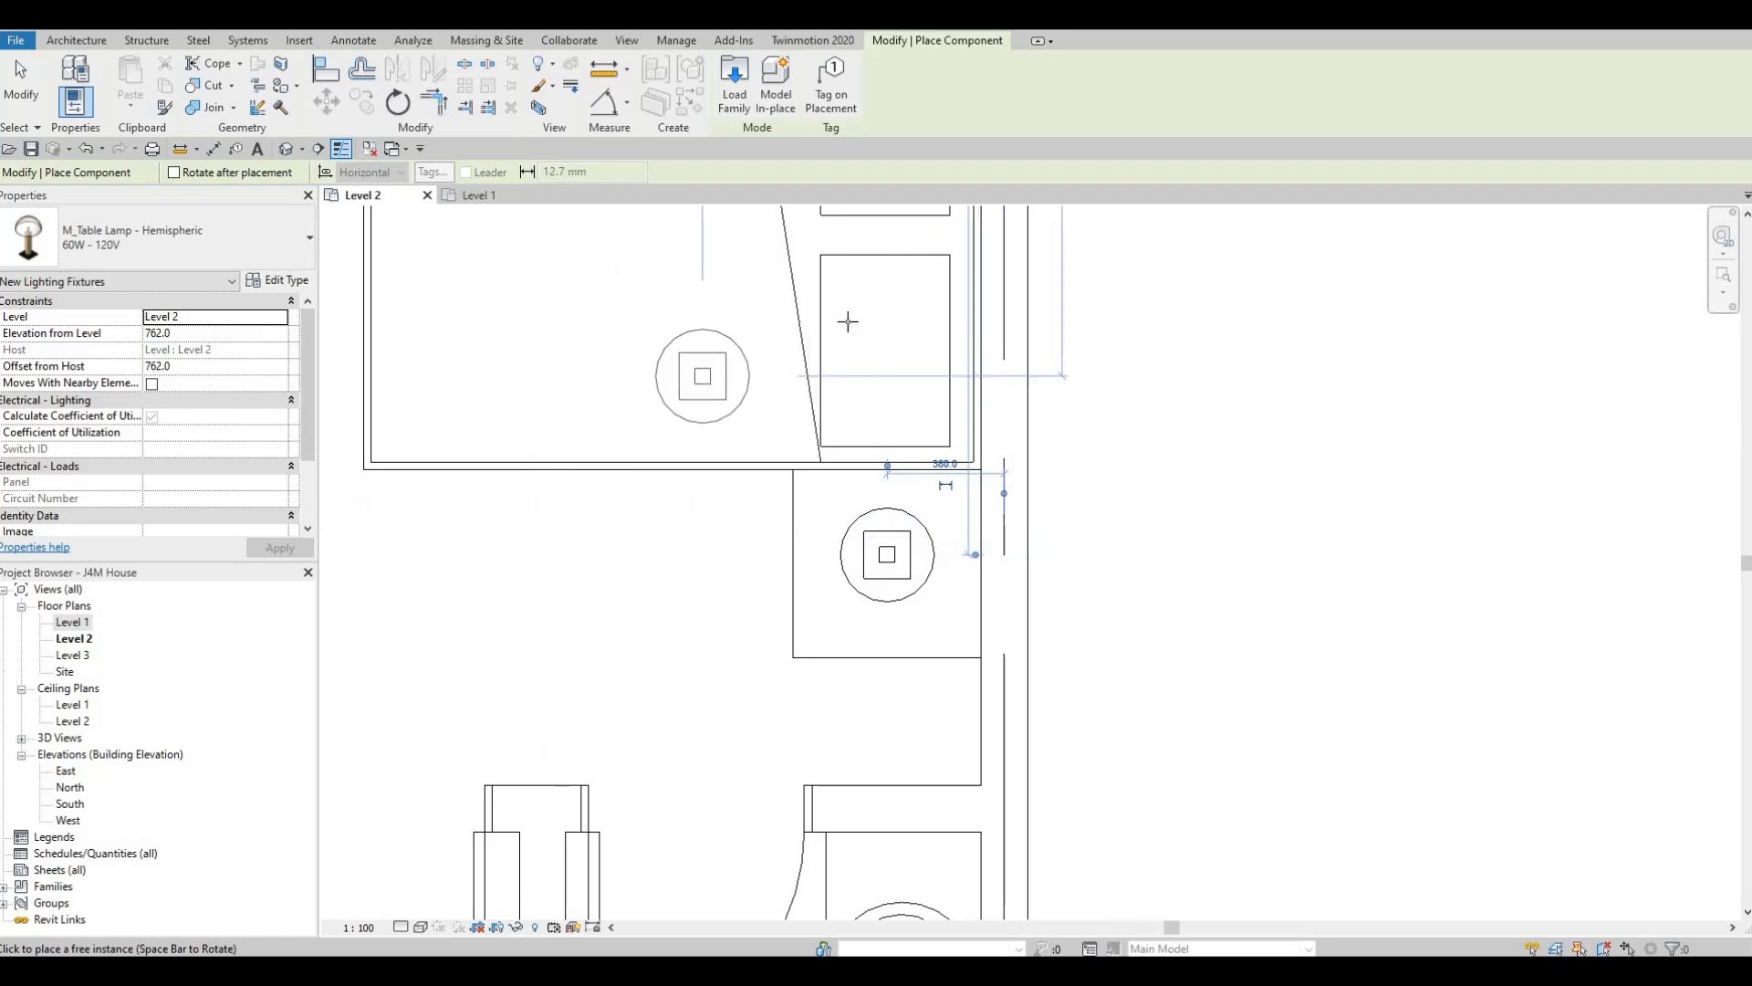
# Place a hemispheric table lamp on each of the two night stands in the bedroom directly below the stairs.
pyautogui.moveTo(818, 295); pyautogui.dragTo(803, 538, button='middle')
pyautogui.scroll(-3, 794, 534)
pyautogui.scroll(-1, 797, 424)
pyautogui.scroll(-1, 649, 569)
pyautogui.moveTo(649, 570); pyautogui.dragTo(700, 496, button='middle')
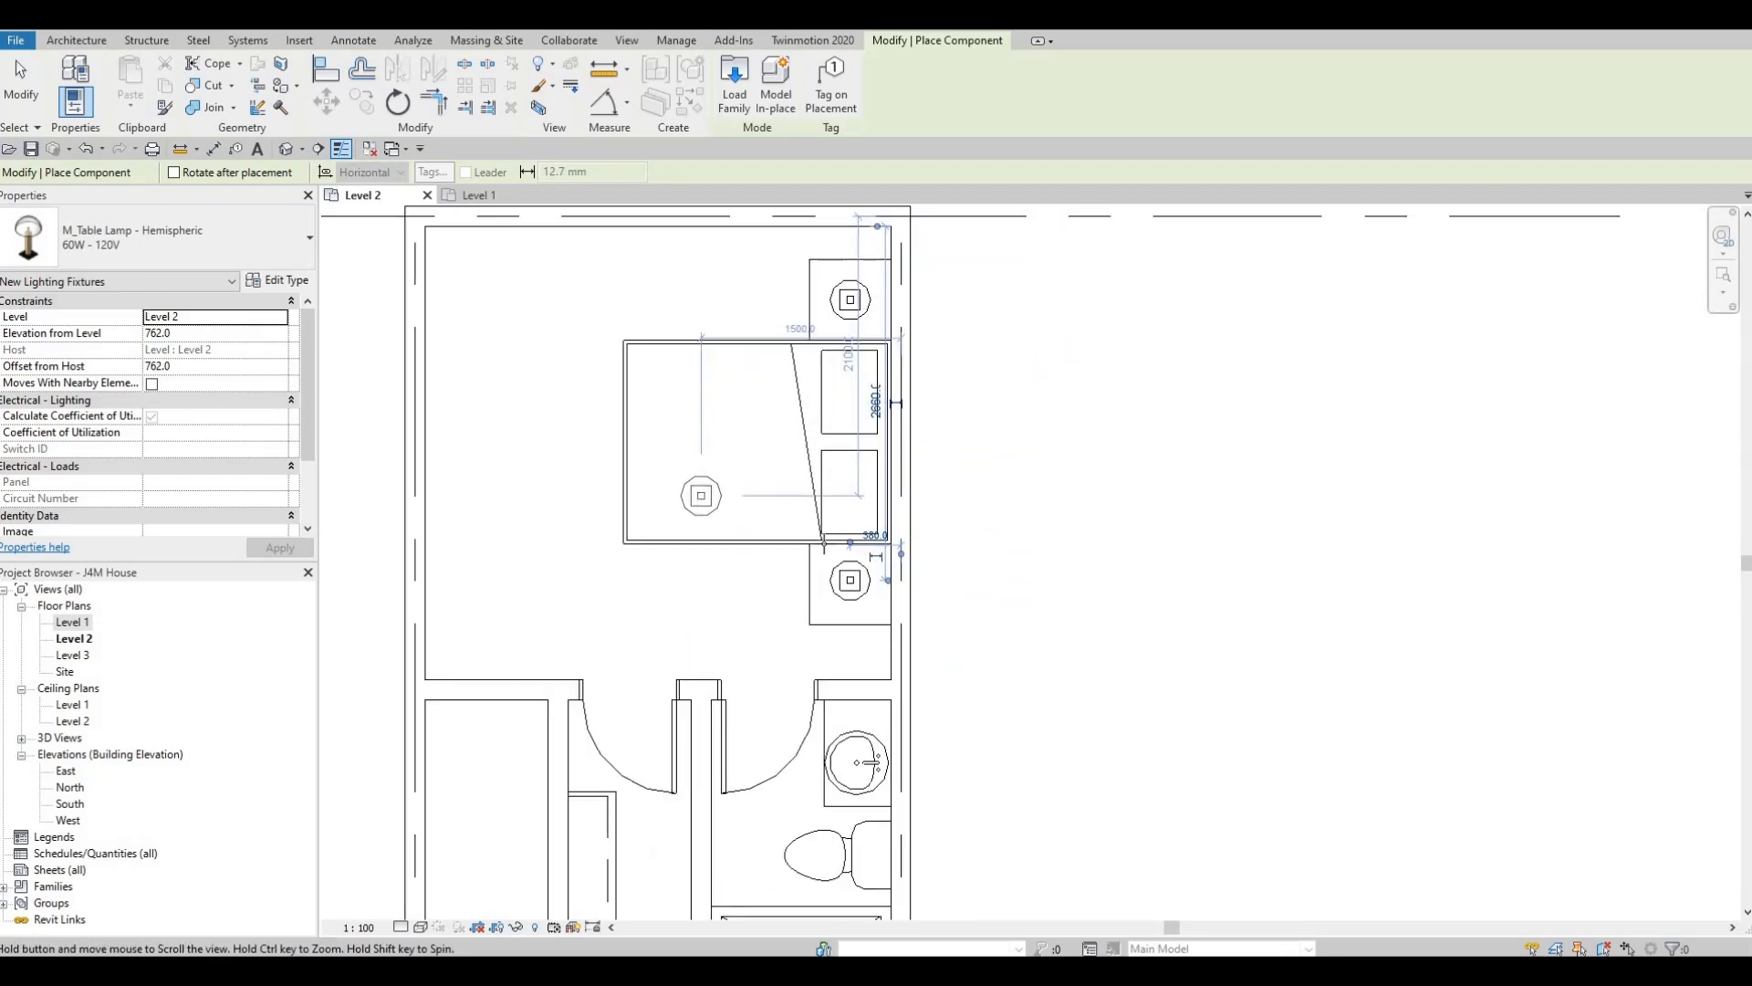
pyautogui.scroll(-1, 716, 699)
pyautogui.moveTo(716, 698); pyautogui.dragTo(845, 484, button='middle')
pyautogui.scroll(-1, 817, 592)
pyautogui.moveTo(818, 591); pyautogui.dragTo(822, 430, button='middle')
pyautogui.moveTo(915, 622); pyautogui.dragTo(912, 512, button='middle')
pyautogui.scroll(3, 903, 626)
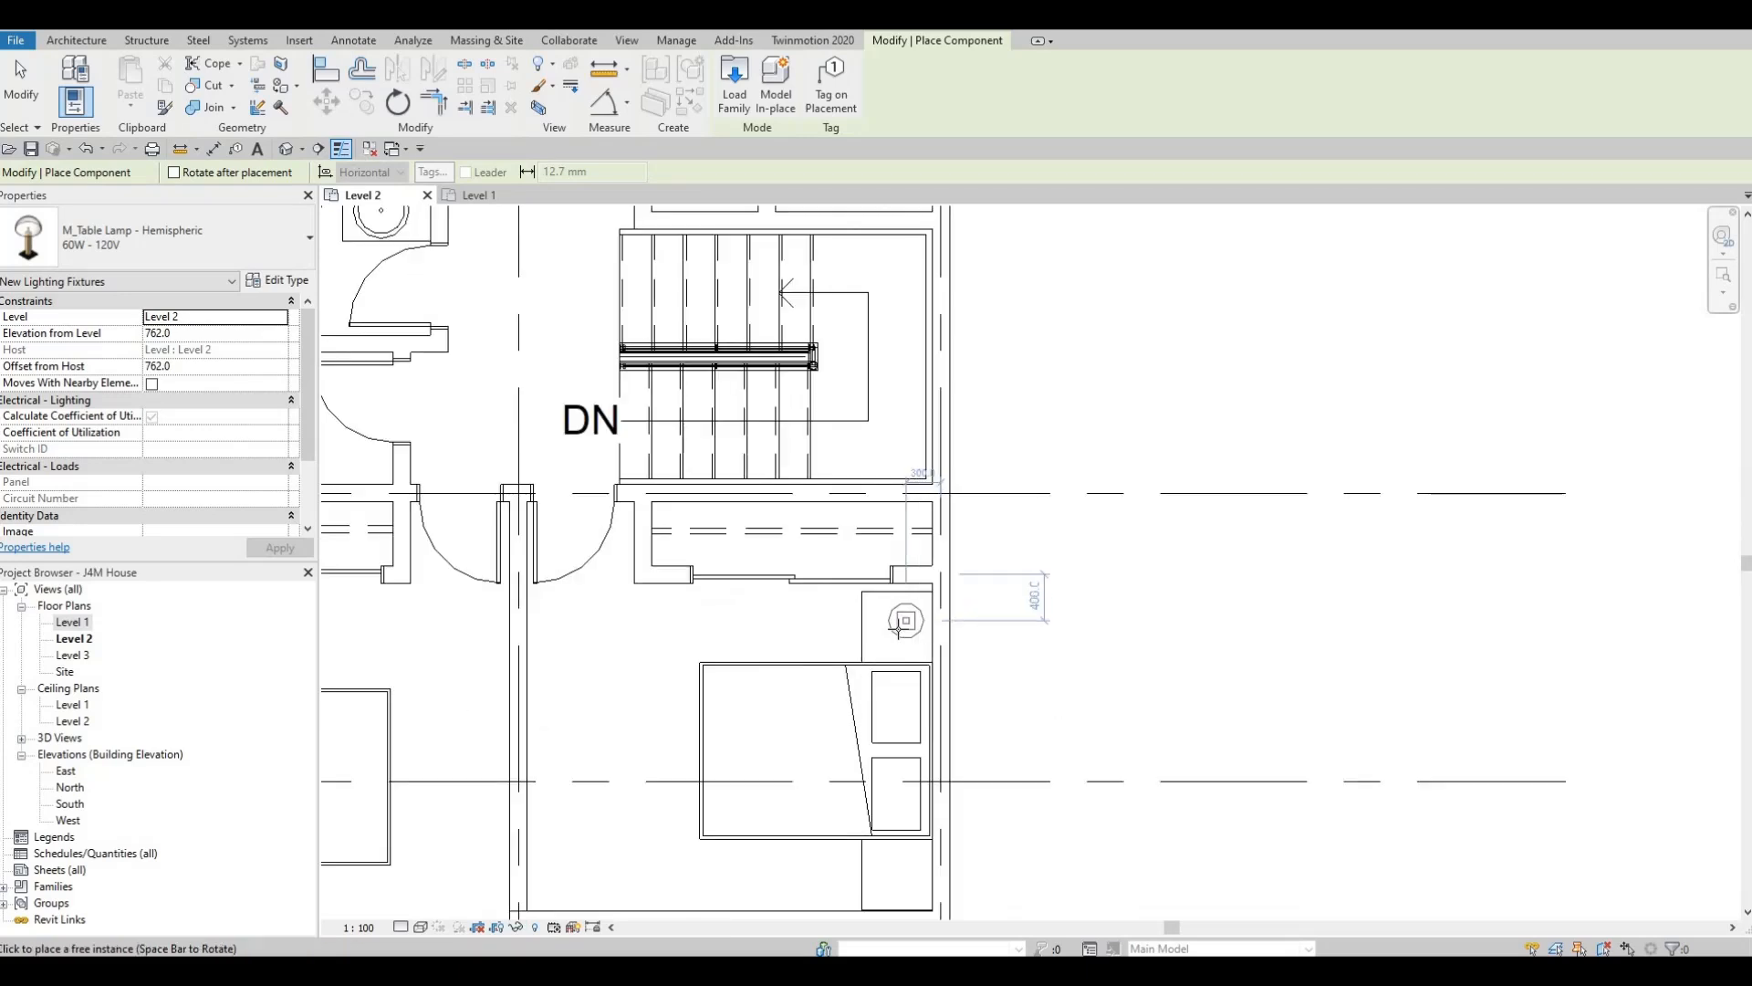
pyautogui.click(895, 634)
pyautogui.moveTo(895, 679); pyautogui.dragTo(894, 517, button='middle')
pyautogui.click(894, 748)
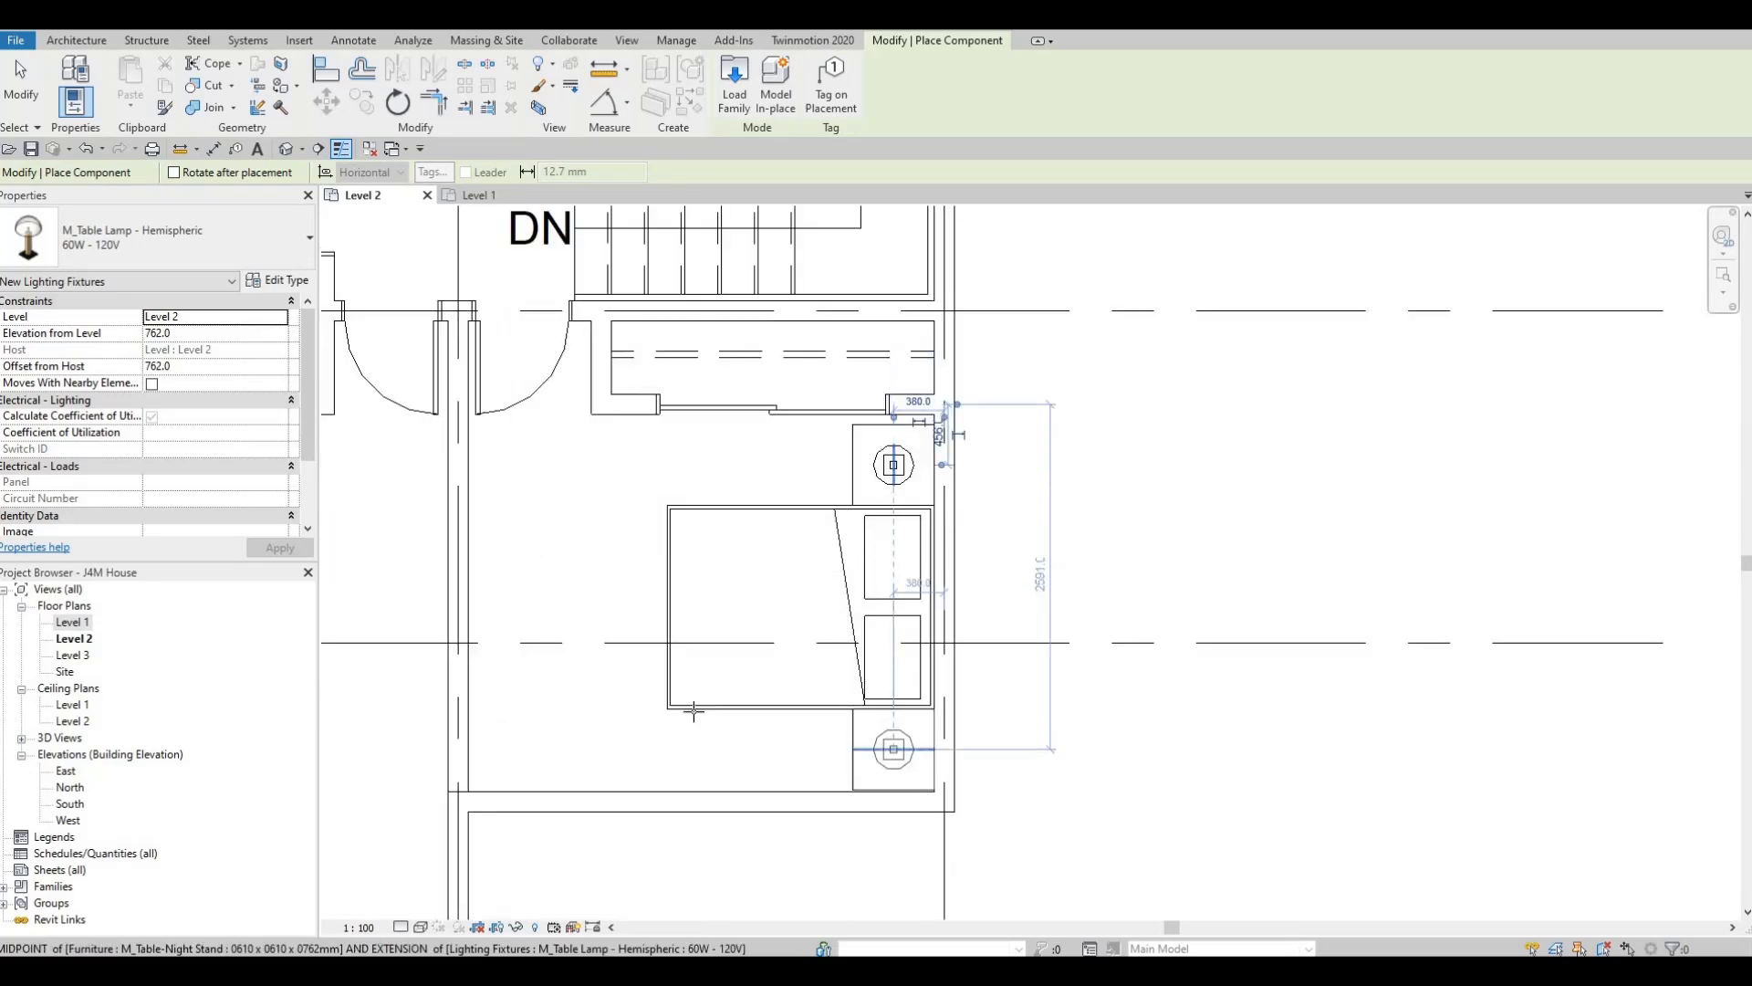
# Place a hemispheric table lamp on each night stand in the lower-left bedroom and finish placing lamps.
pyautogui.moveTo(594, 694); pyautogui.dragTo(1182, 623, button='middle')
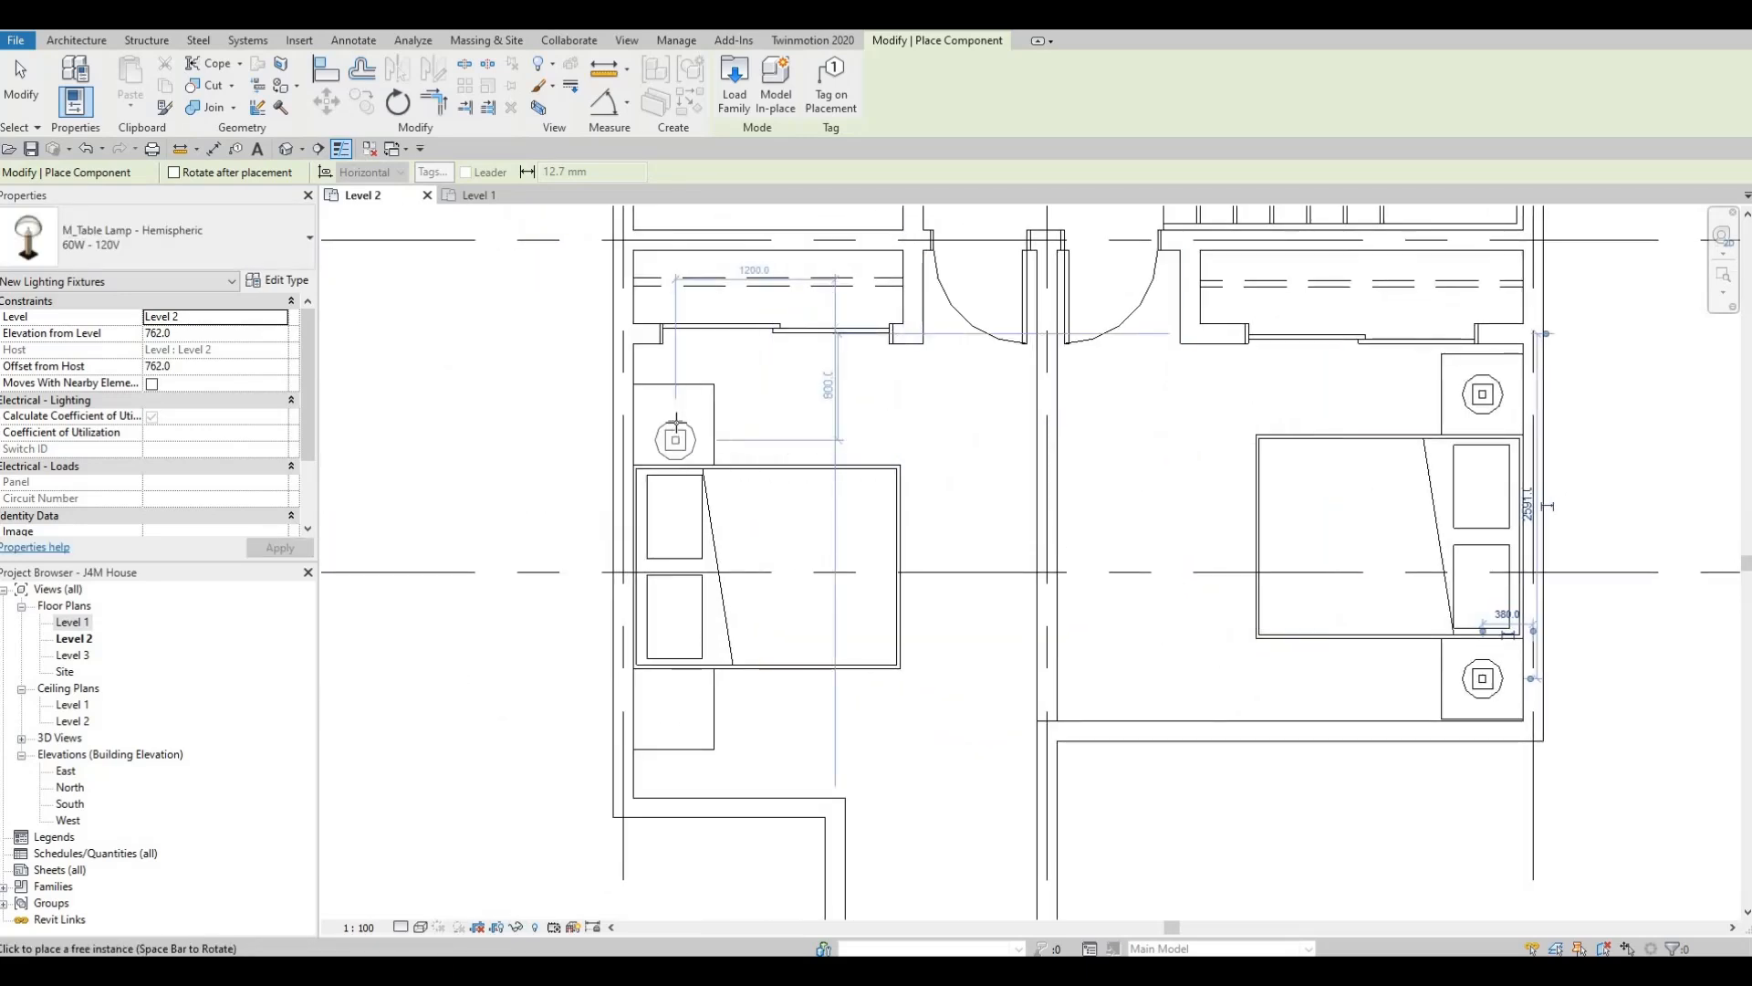
pyautogui.click(674, 424)
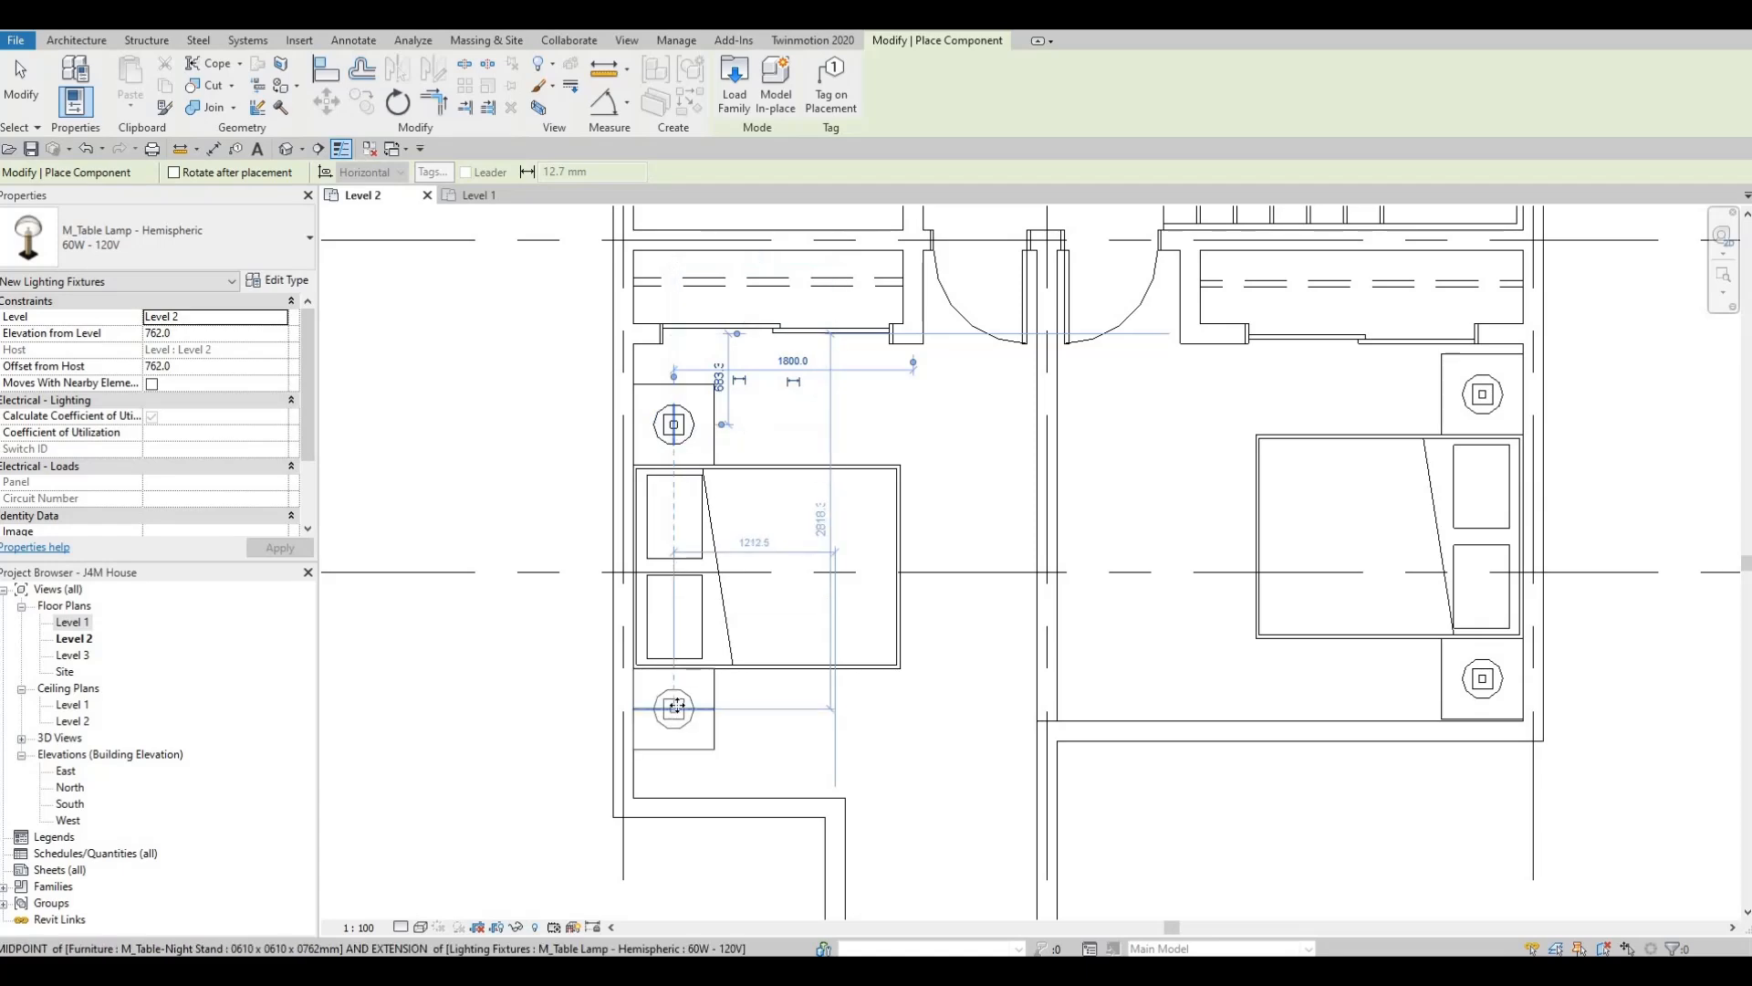
pyautogui.click(674, 708)
pyautogui.scroll(-3, 841, 665)
pyautogui.moveTo(841, 665); pyautogui.dragTo(600, 626, button='middle')
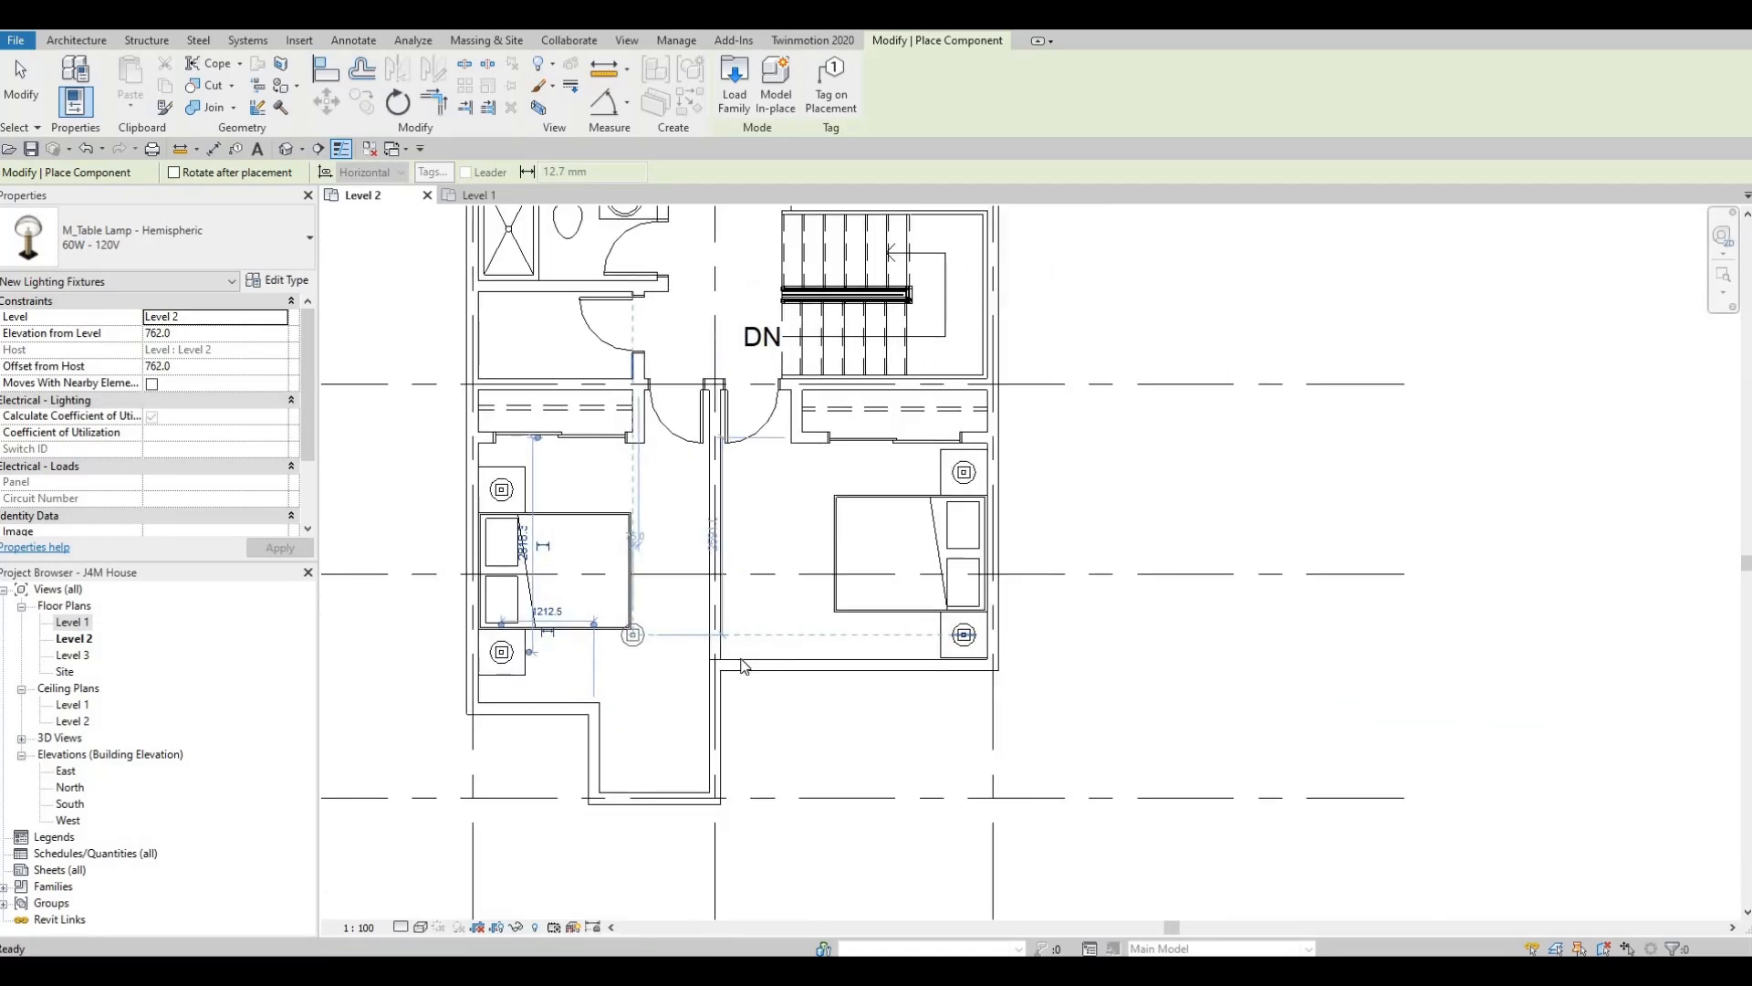
pyautogui.moveTo(720, 682); pyautogui.dragTo(845, 690, button='middle')
pyautogui.scroll(-1, 707, 716)
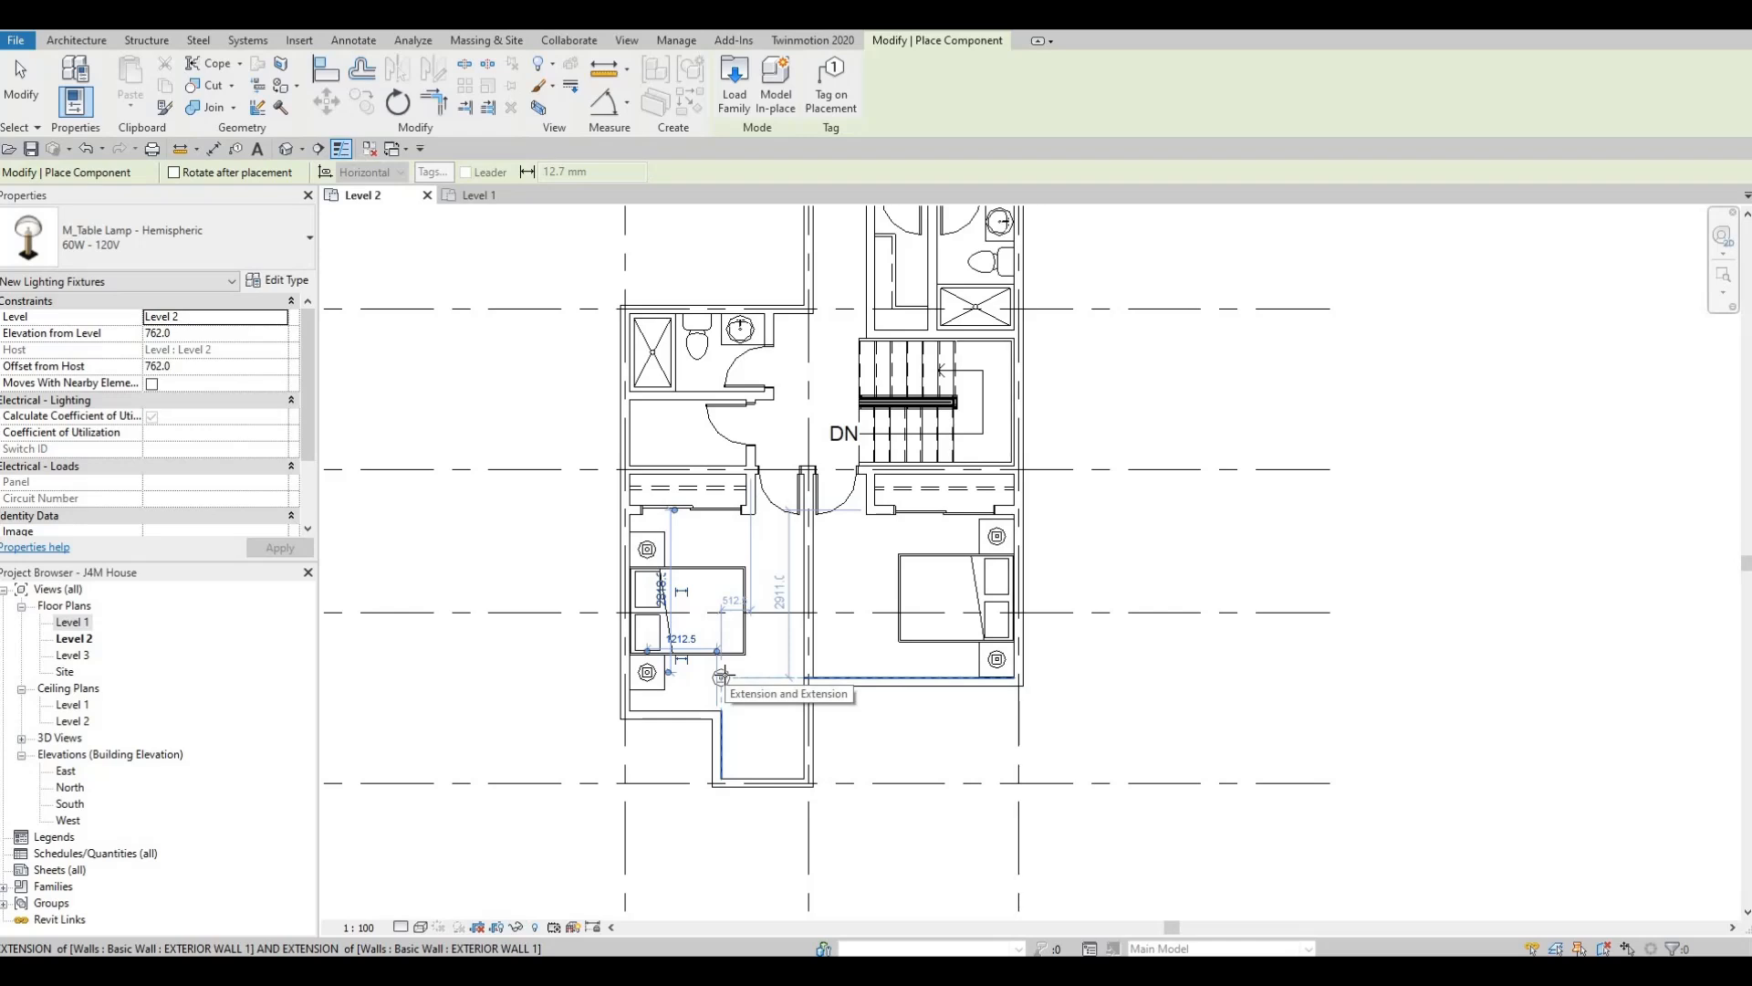
pyautogui.press('Escape')
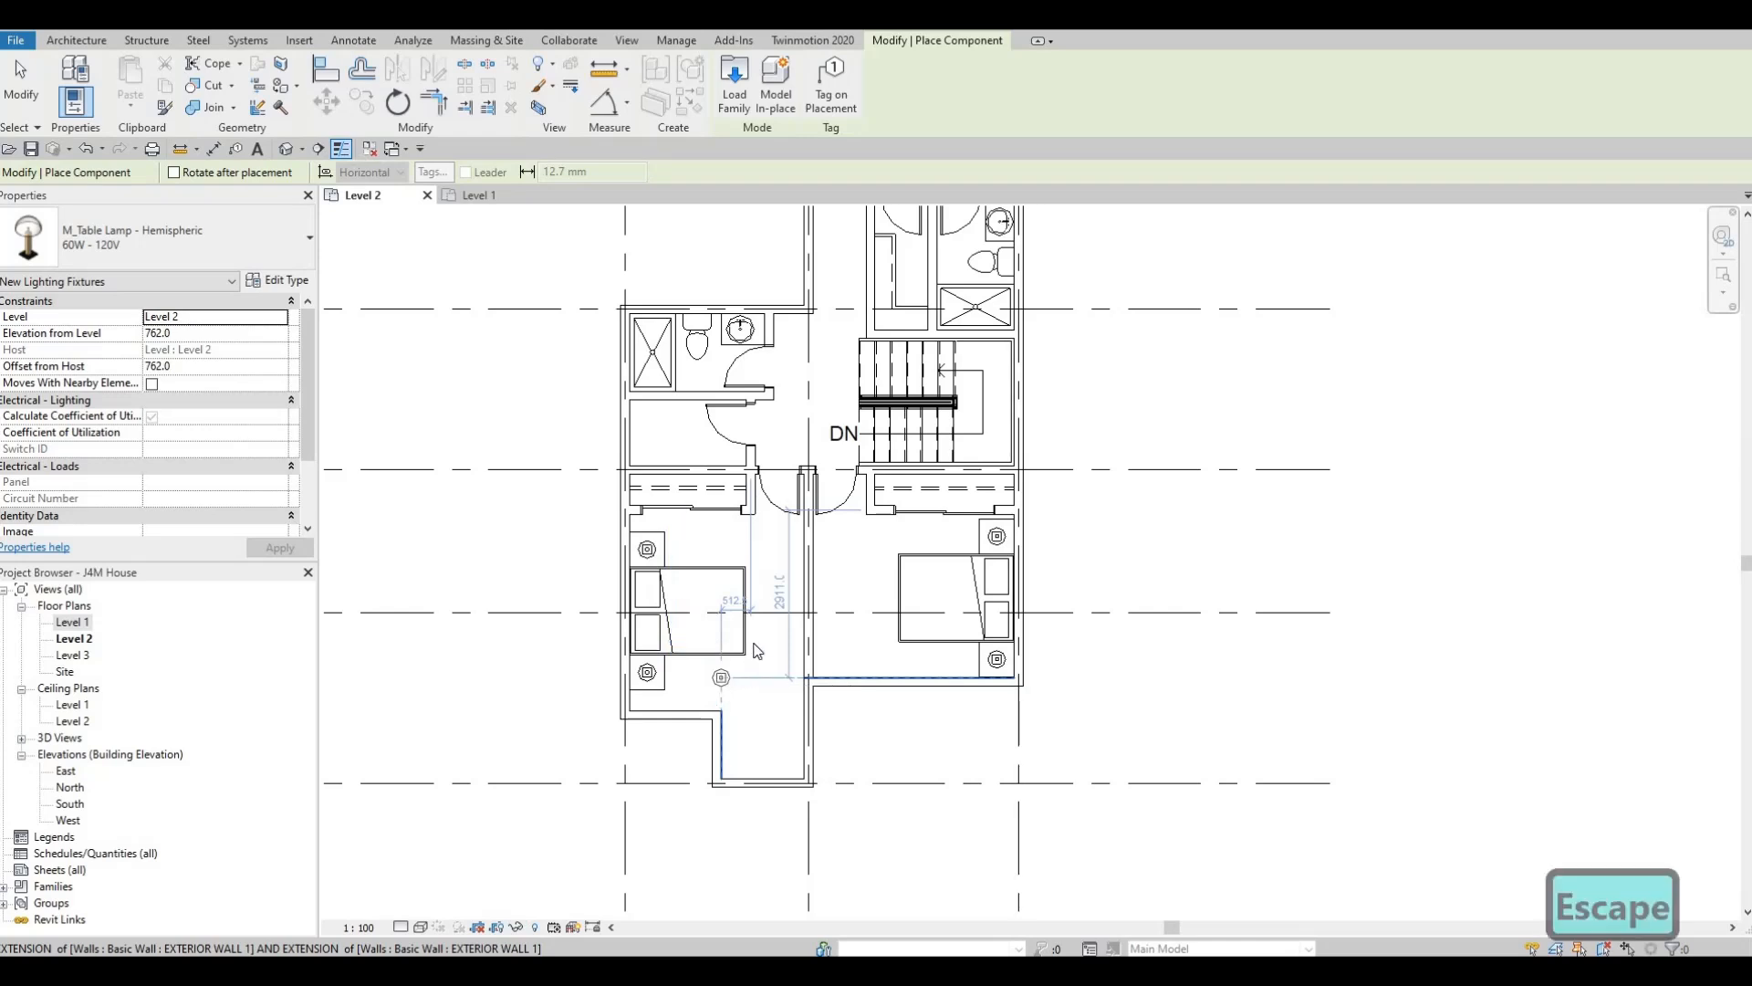
pyautogui.press('Escape')
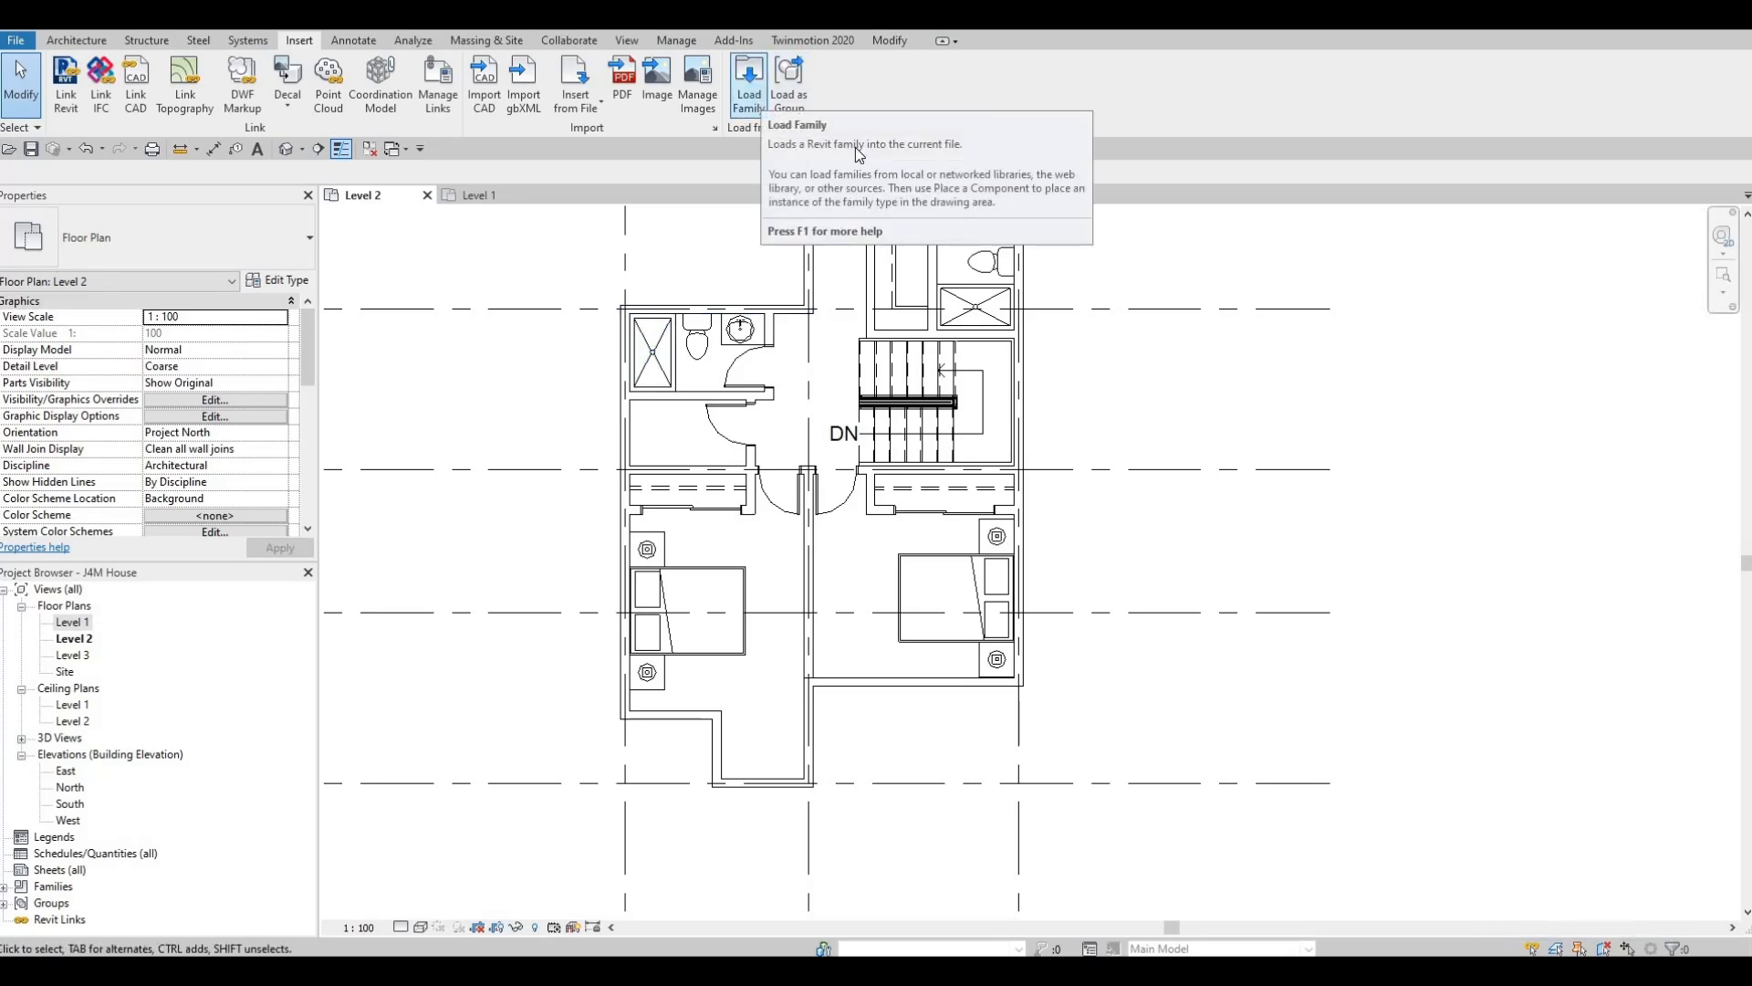
# Load the M_Washer_Dryer_Combo family from the Specialty Equipment, Domestic, Mid-Range library folder.
pyautogui.click(748, 87)
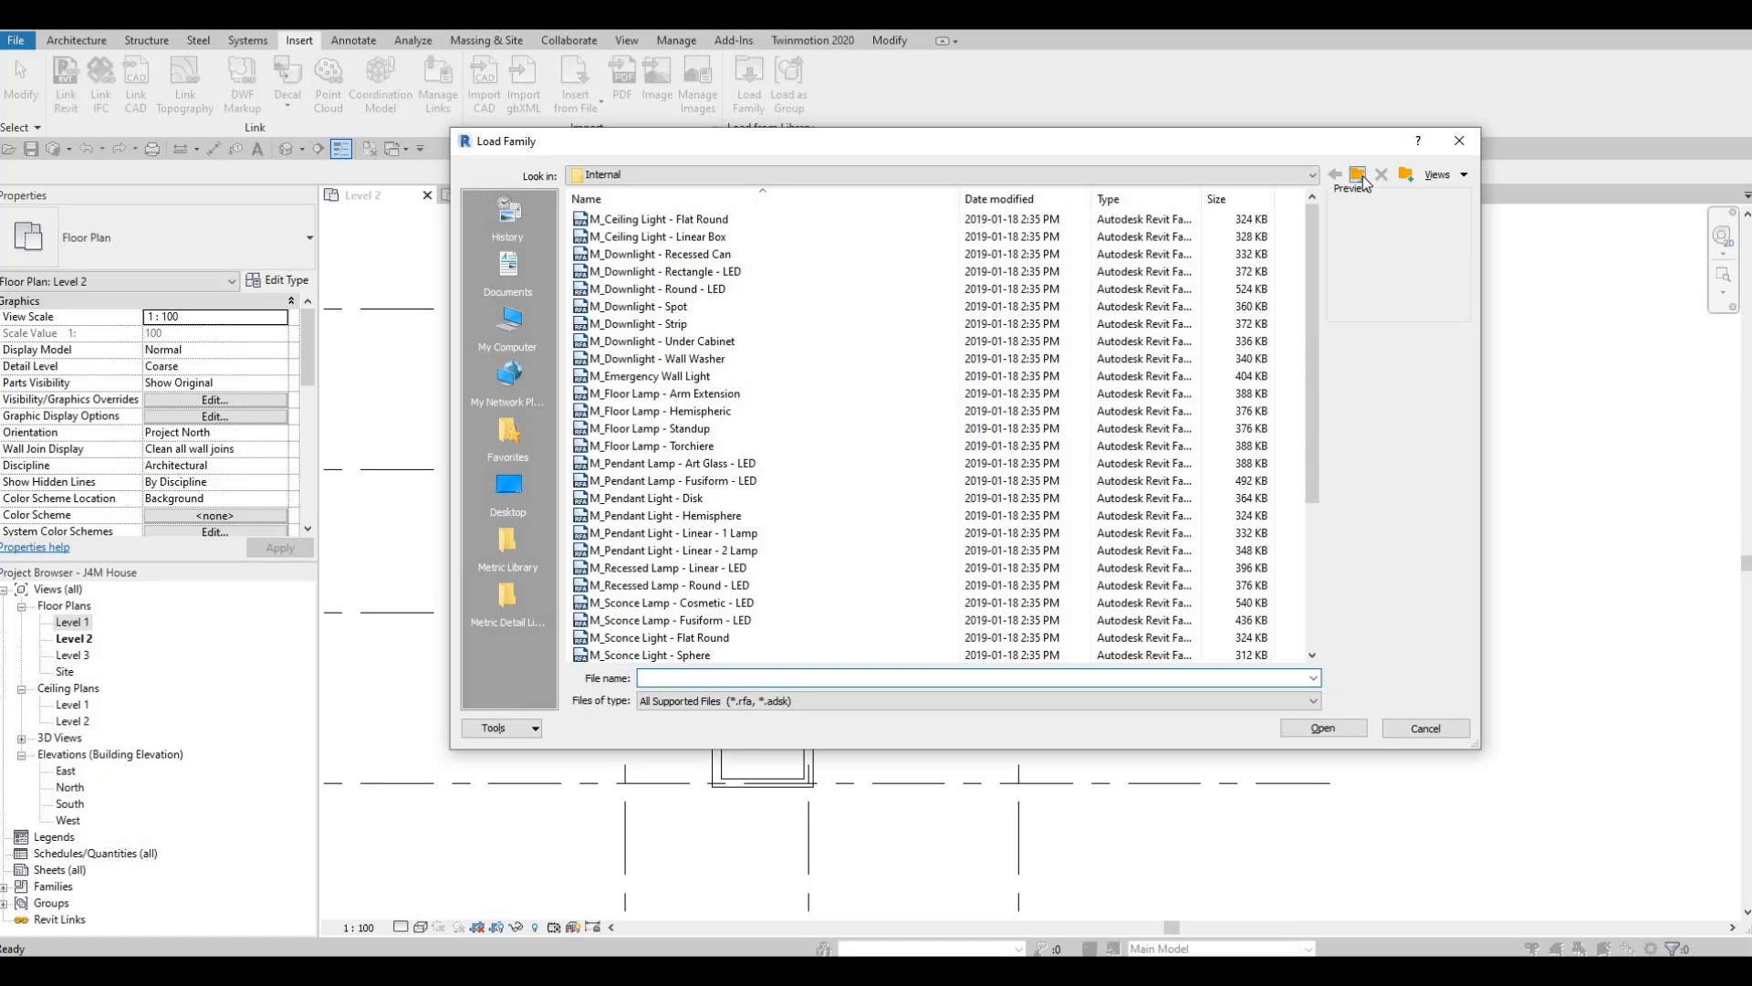
pyautogui.click(1359, 175)
pyautogui.click(1359, 175)
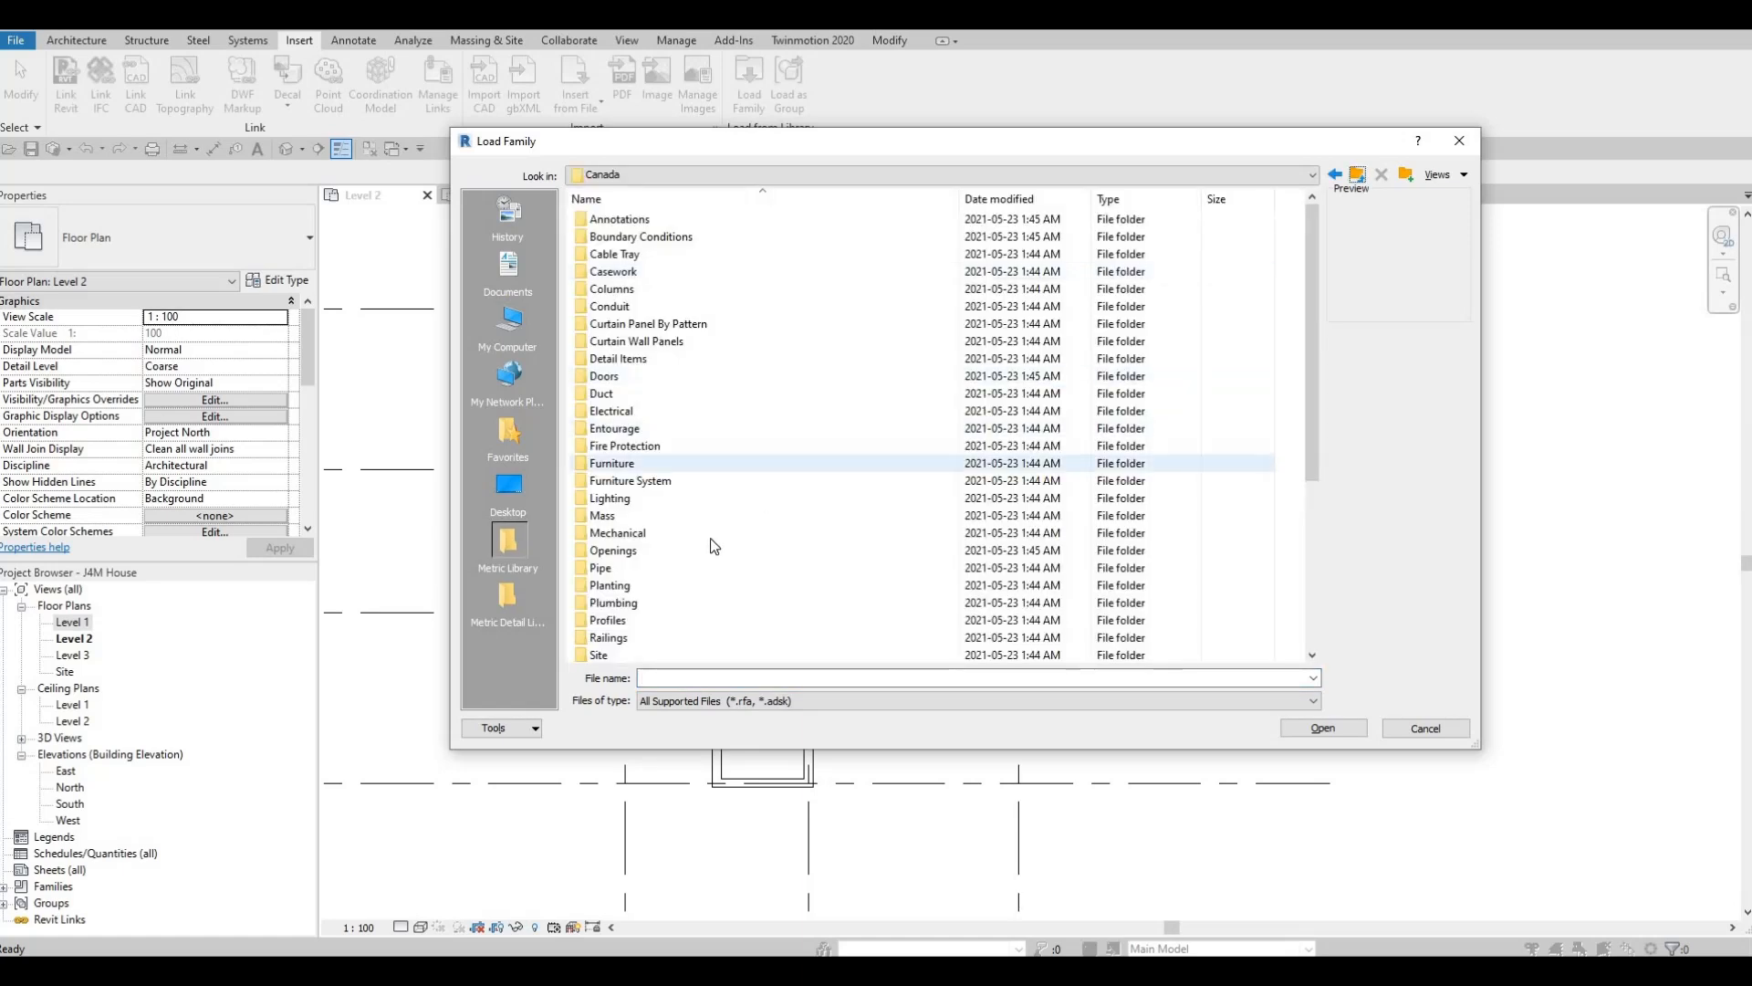
pyautogui.scroll(-3, 677, 528)
pyautogui.doubleClick(639, 515)
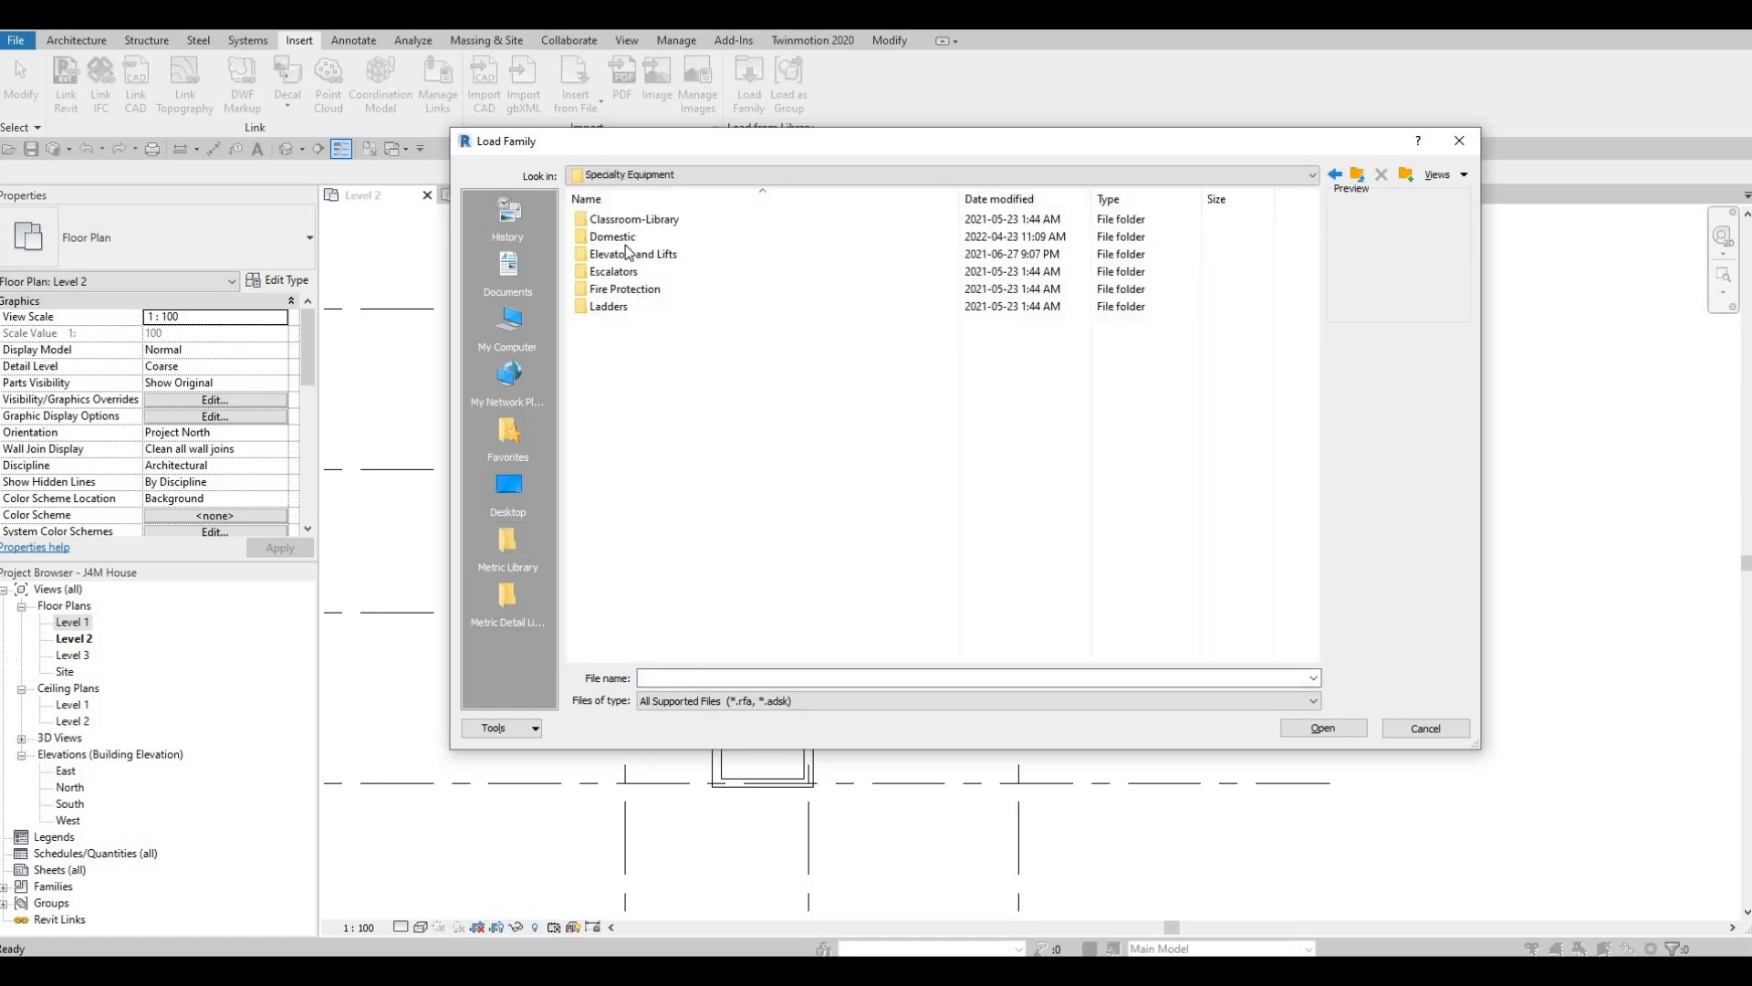
pyautogui.doubleClick(626, 240)
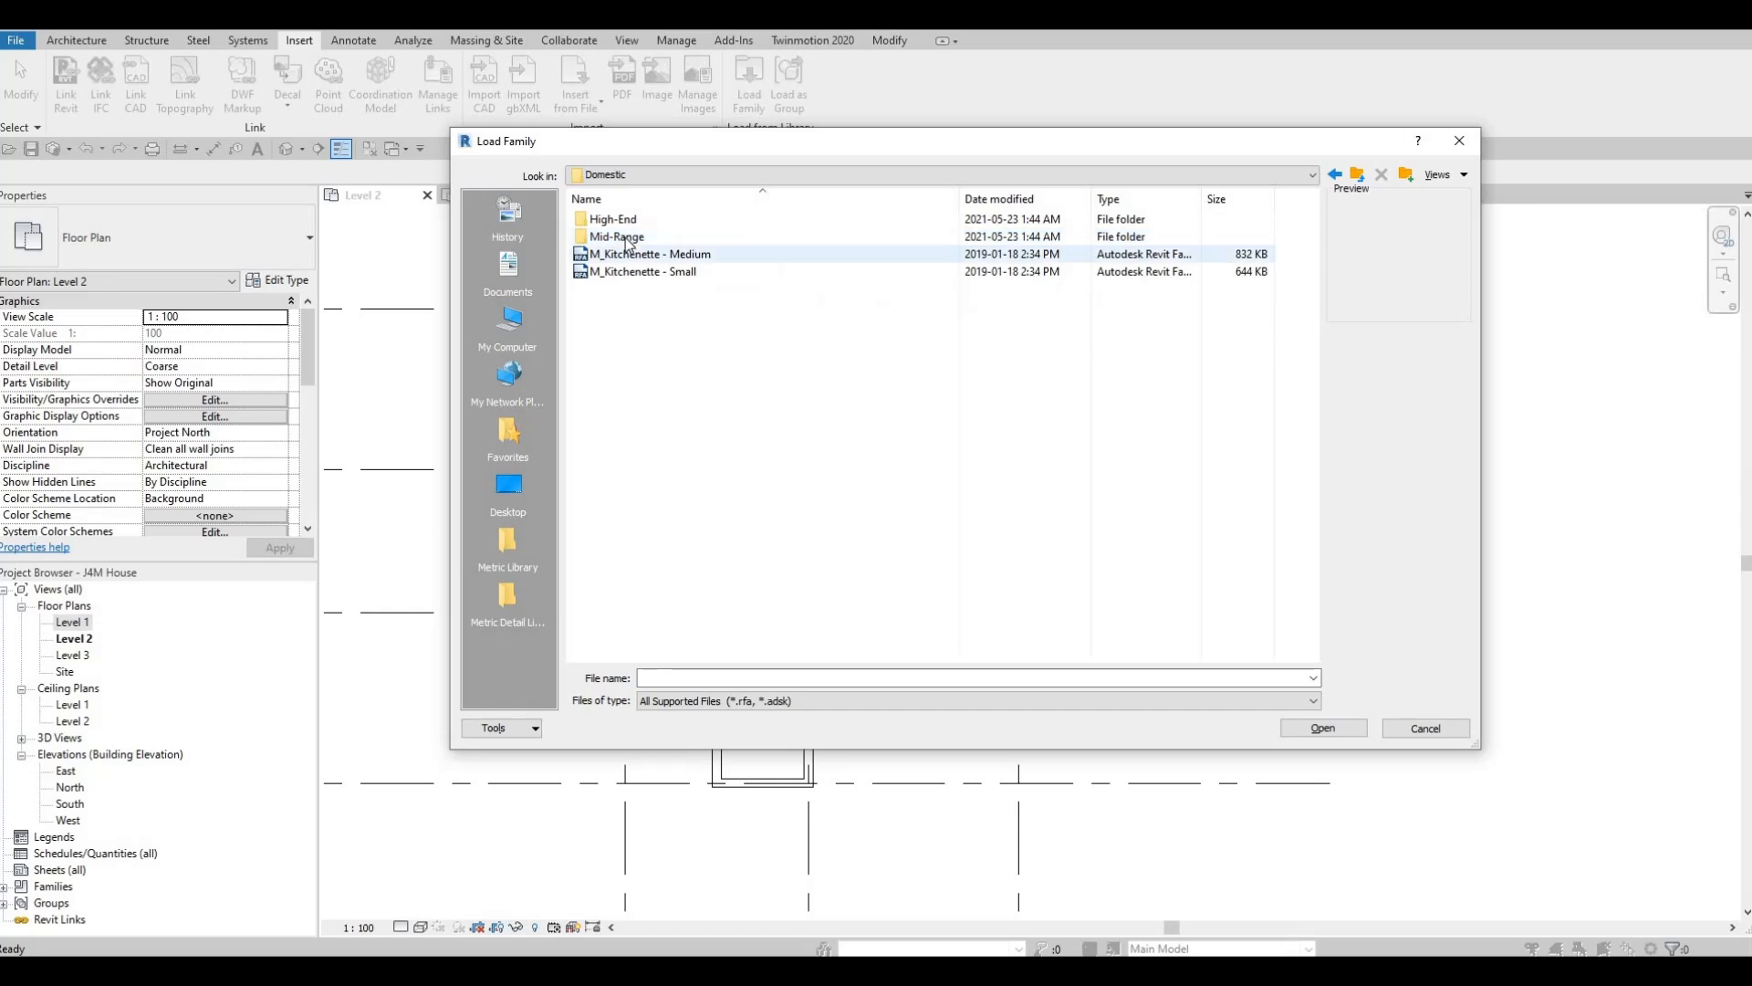
pyautogui.doubleClick(617, 237)
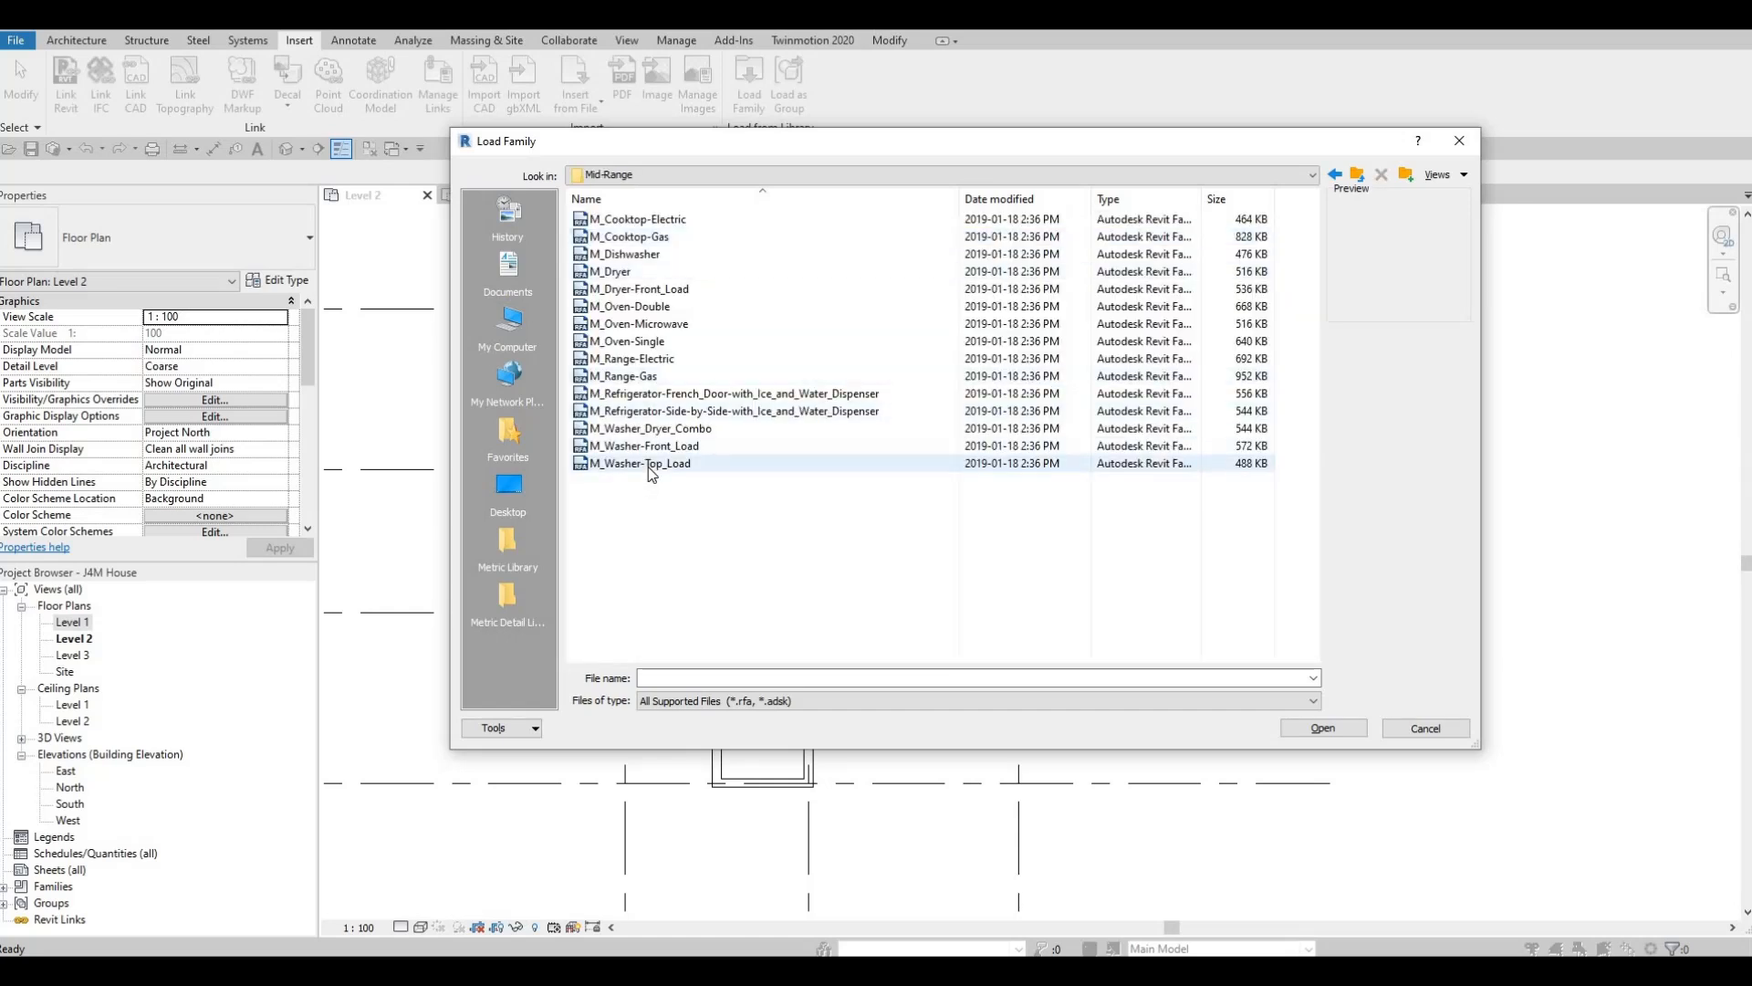
pyautogui.click(659, 461)
pyautogui.click(659, 446)
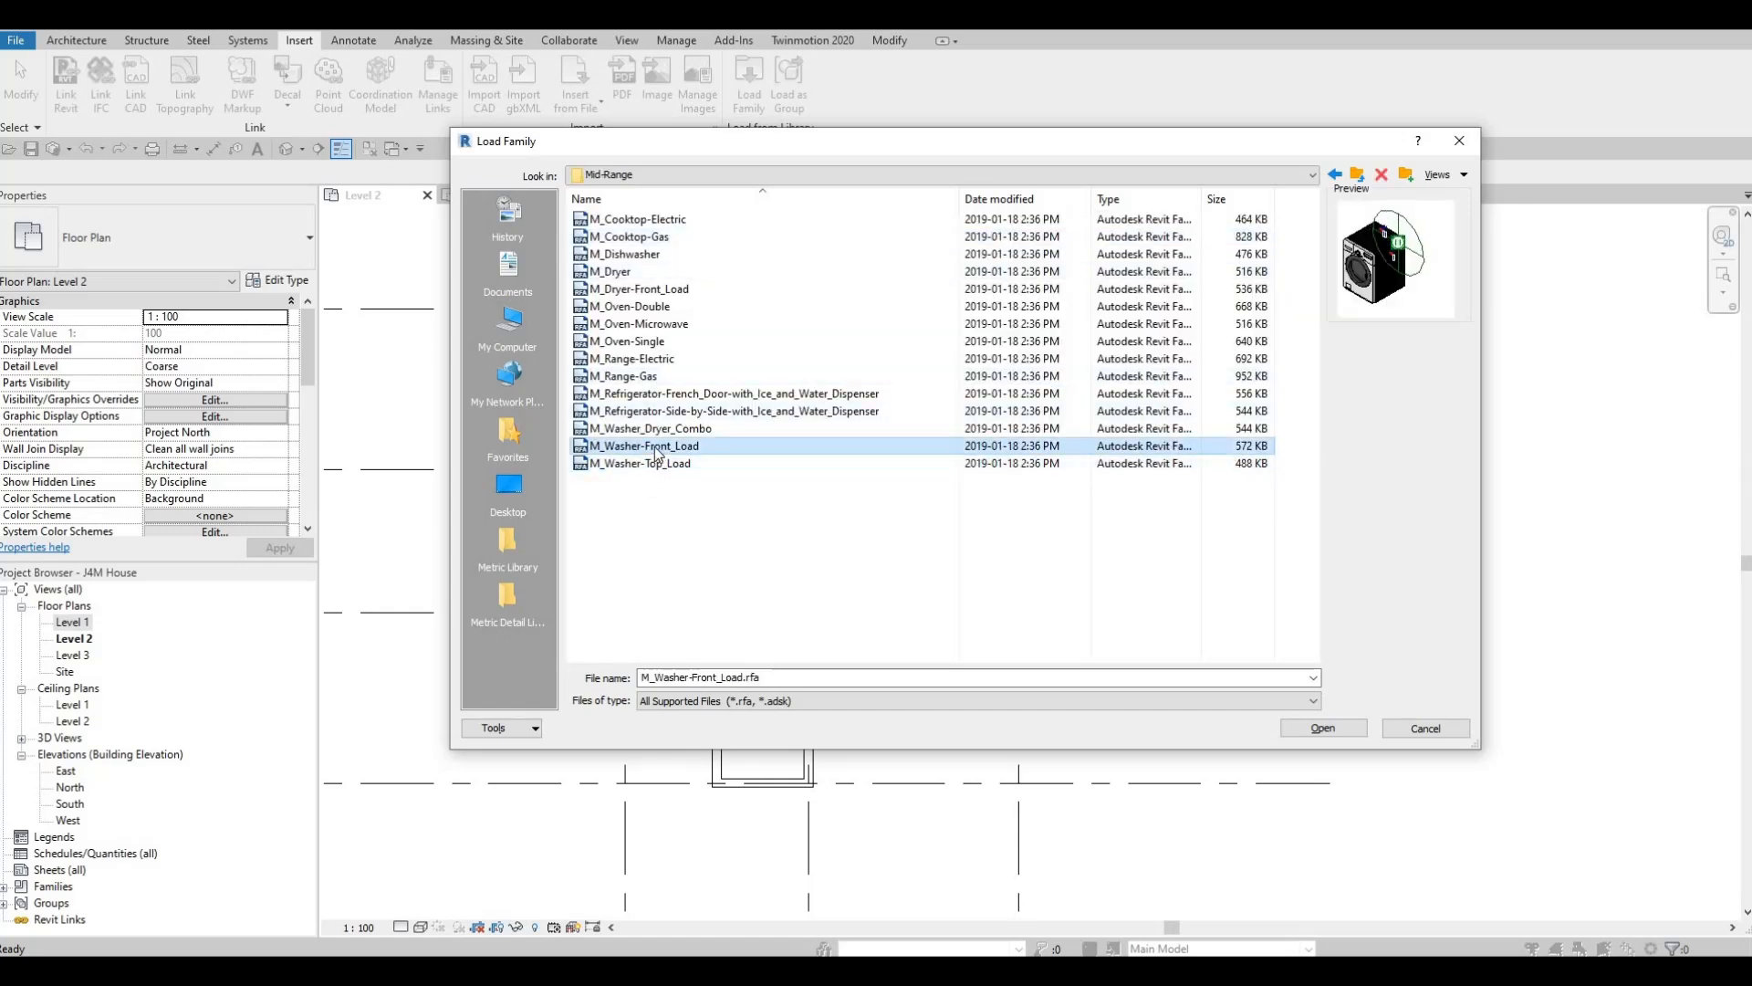
pyautogui.click(657, 432)
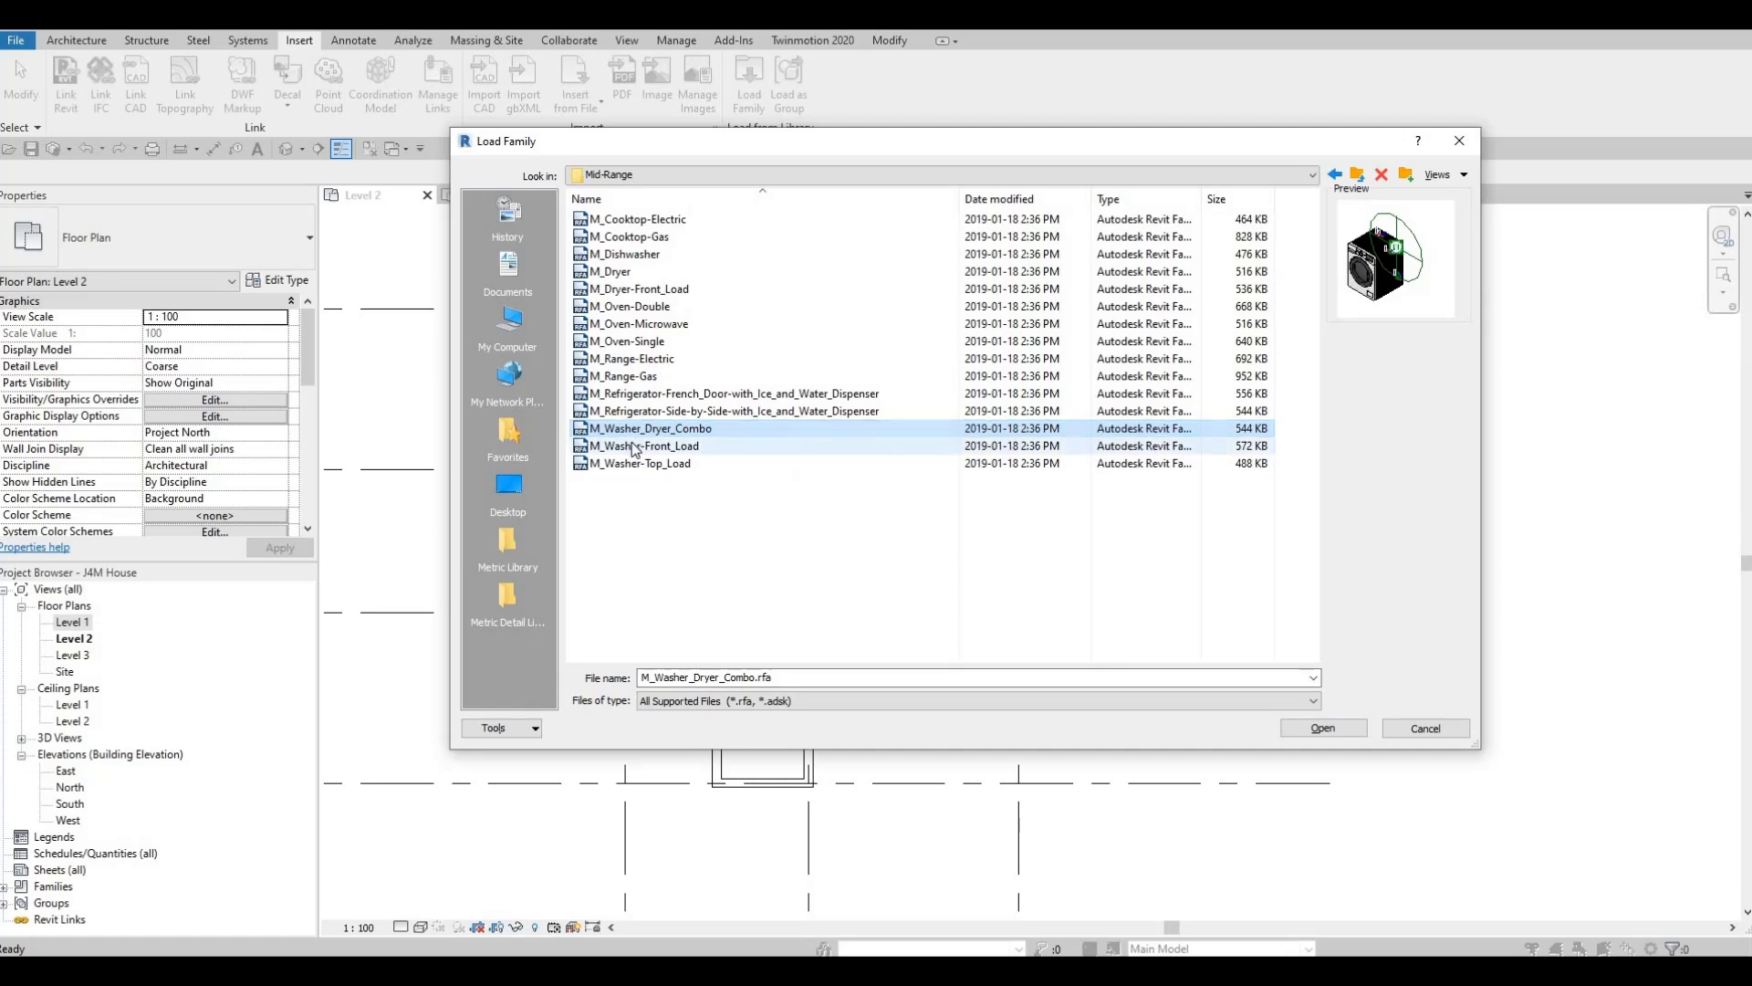
pyautogui.click(1323, 729)
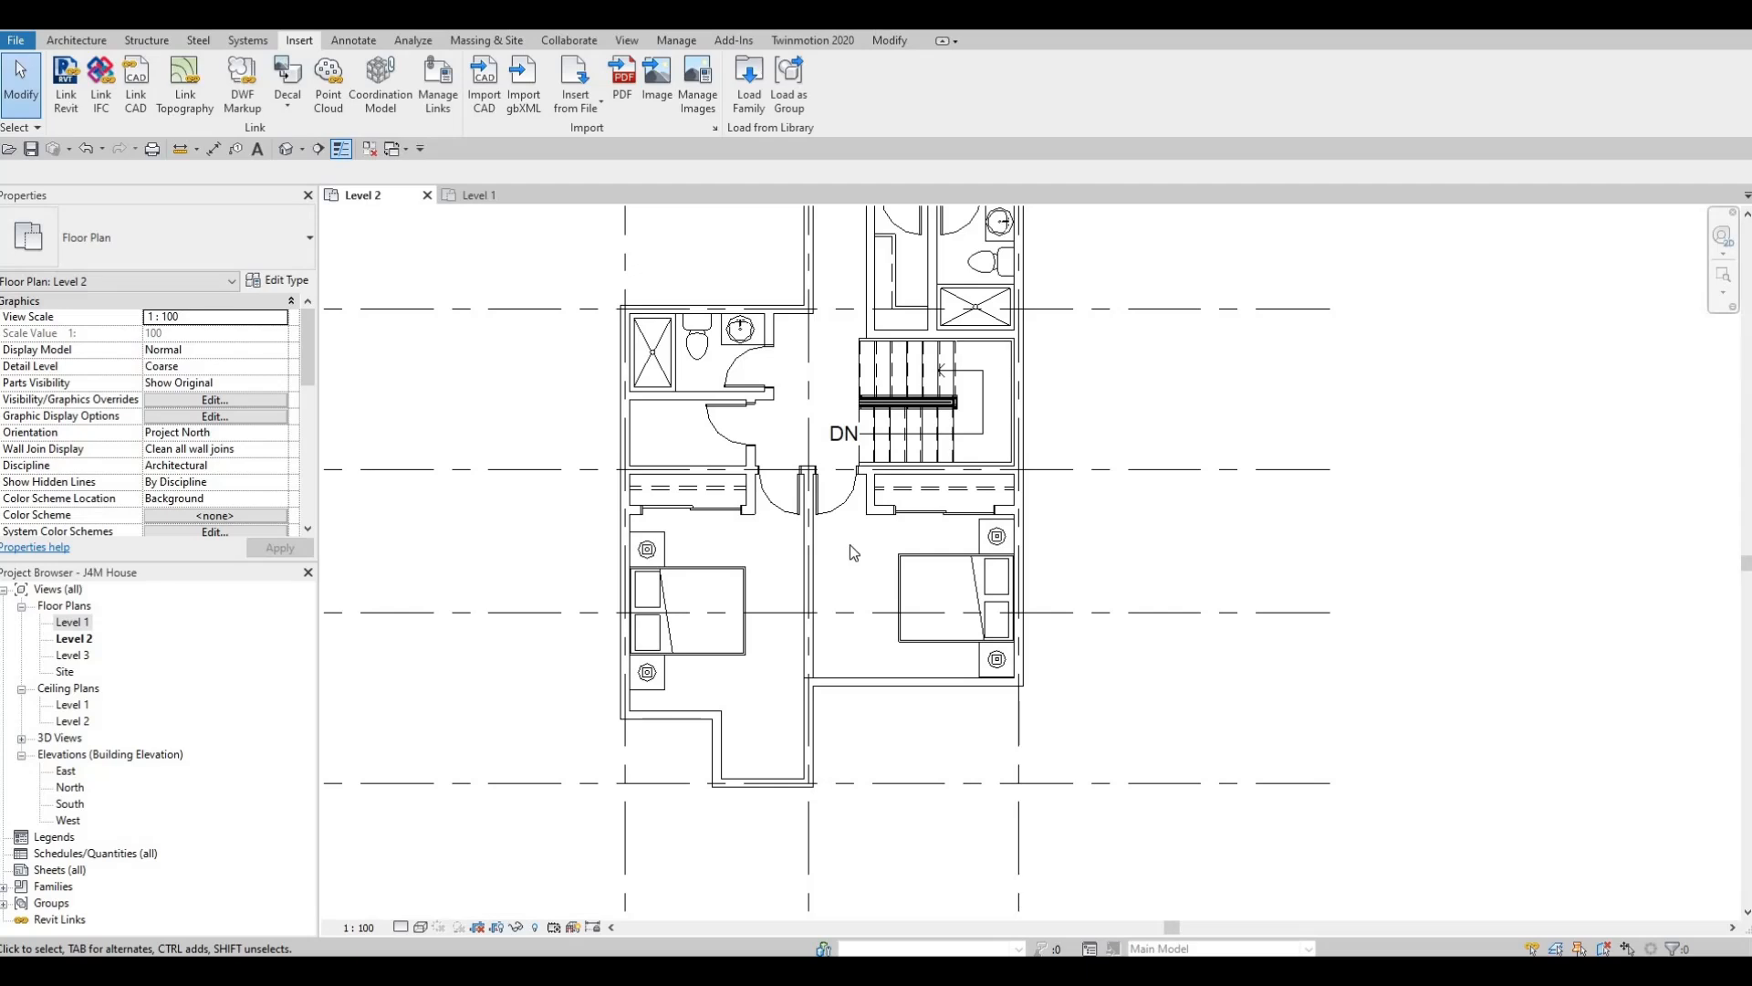
# Place the 600mm washer-dryer, rotated to back onto the exterior wall, in the upper-left corner of the Level 2 laundry room.
pyautogui.scroll(2, 655, 416)
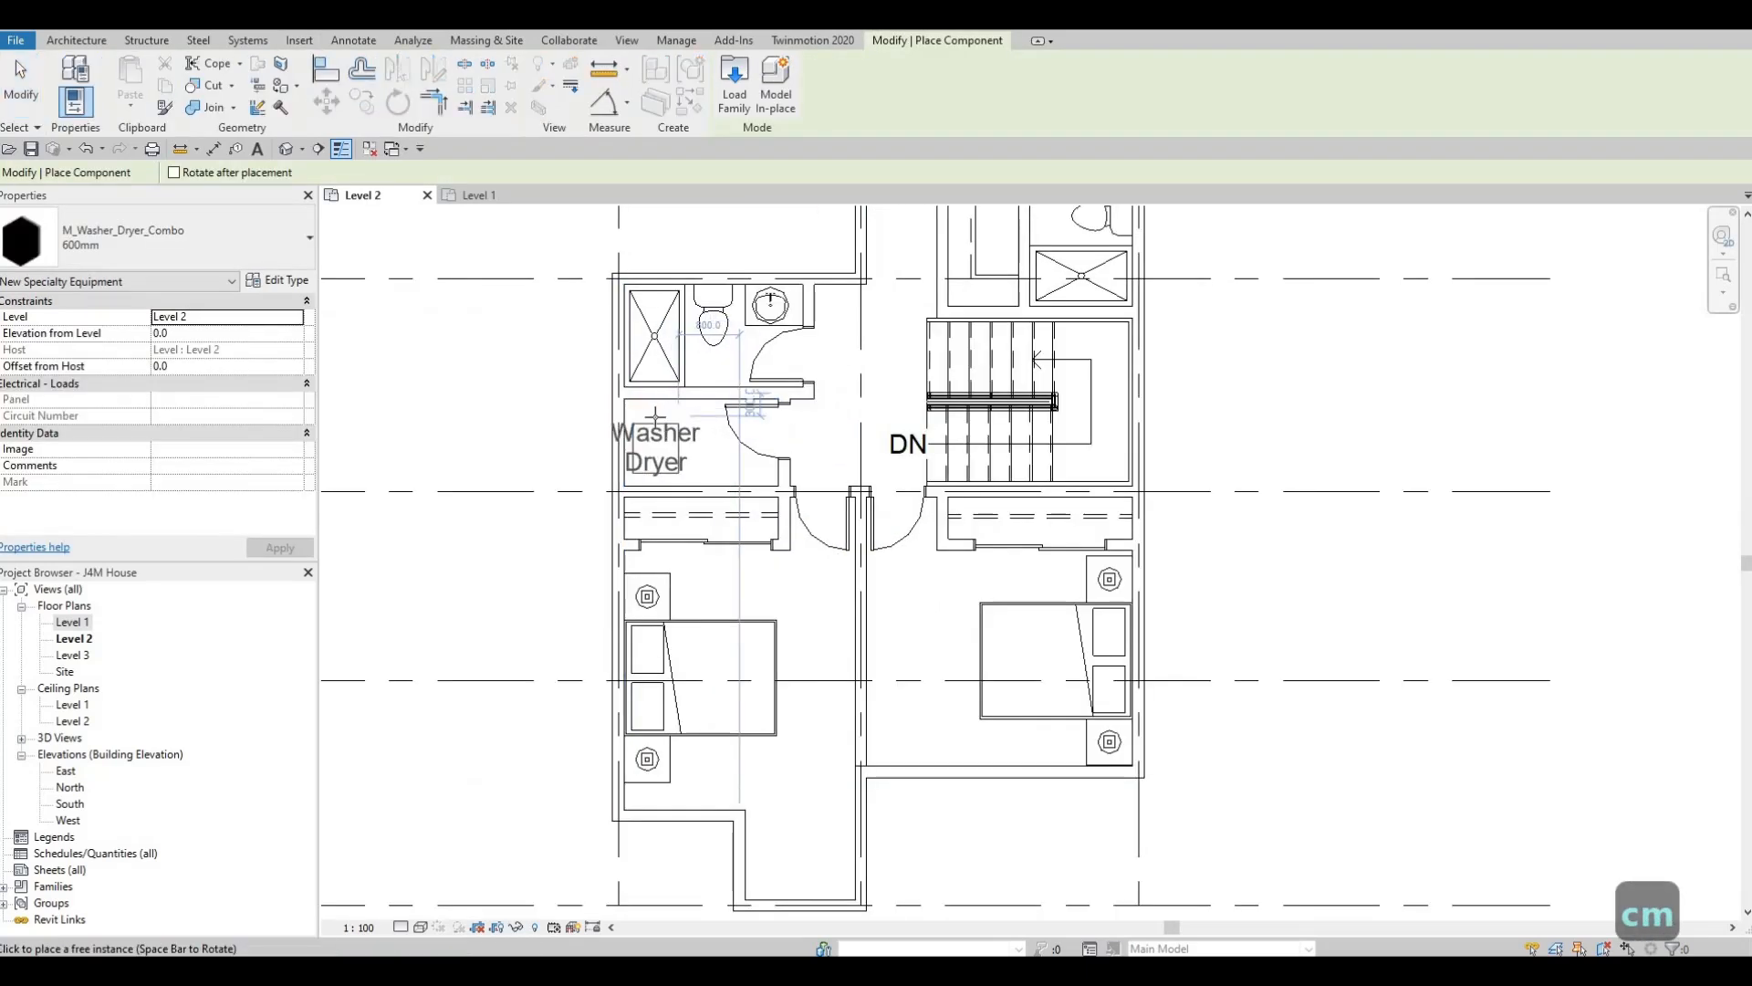
pyautogui.press('space')
pyautogui.scroll(2, 639, 420)
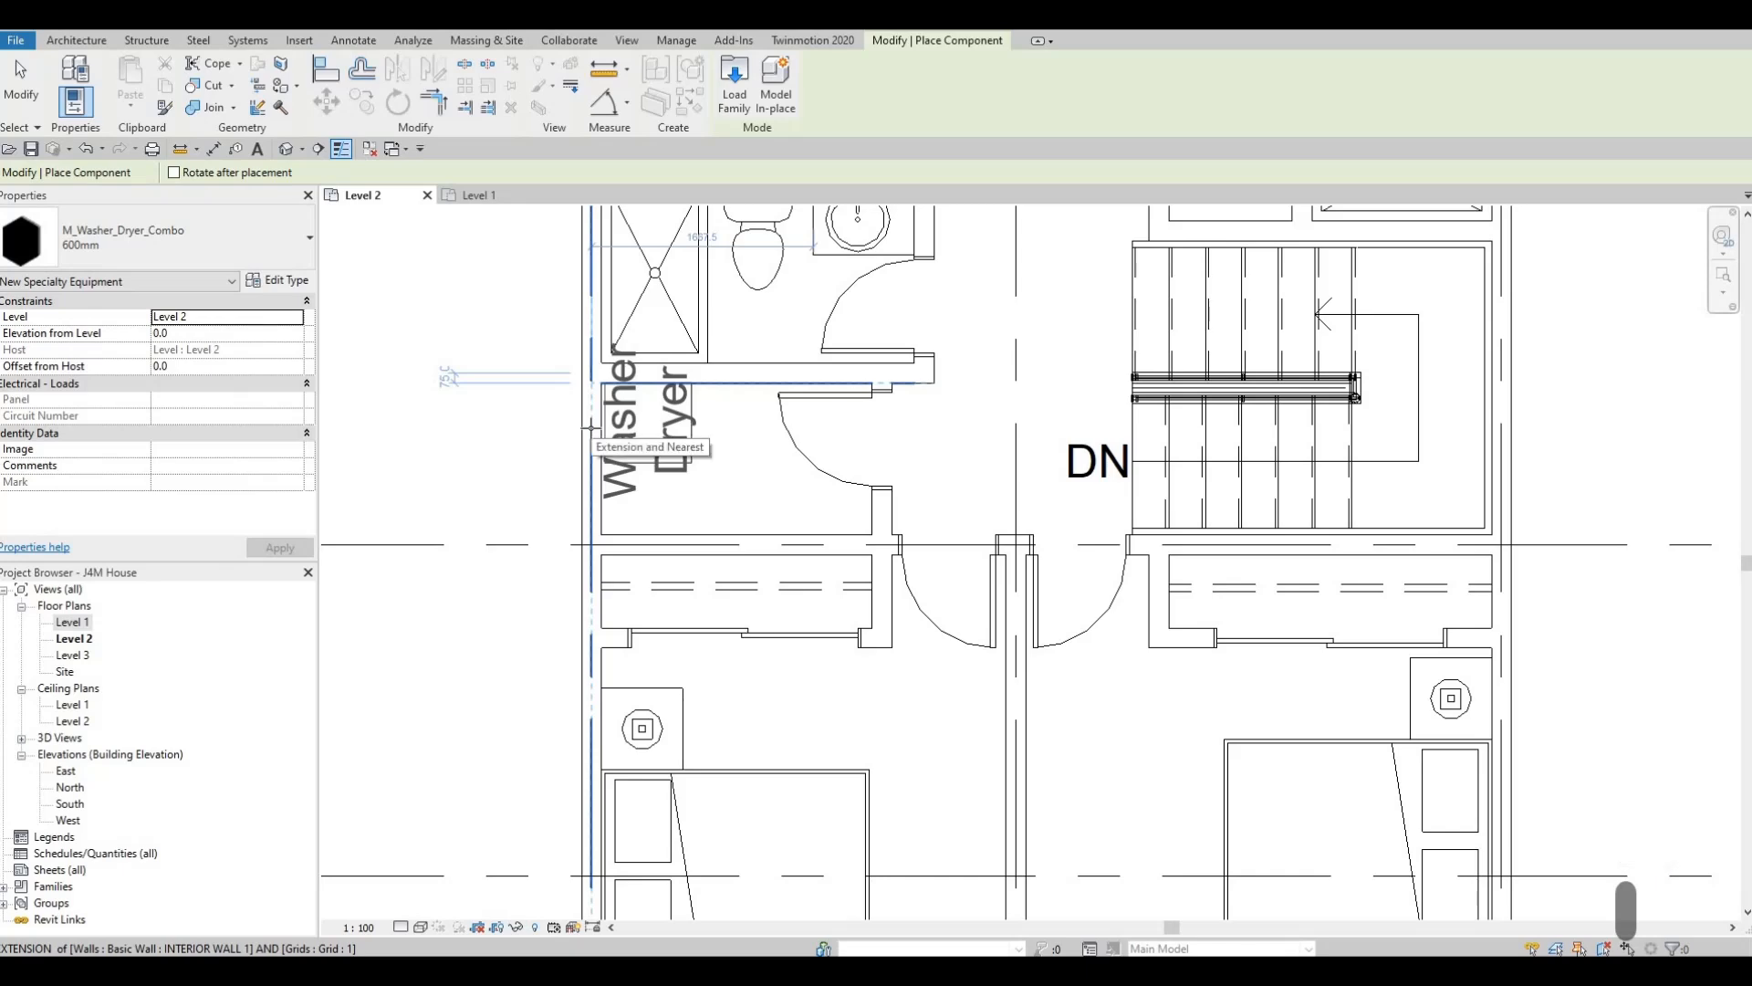
pyautogui.scroll(1, 593, 427)
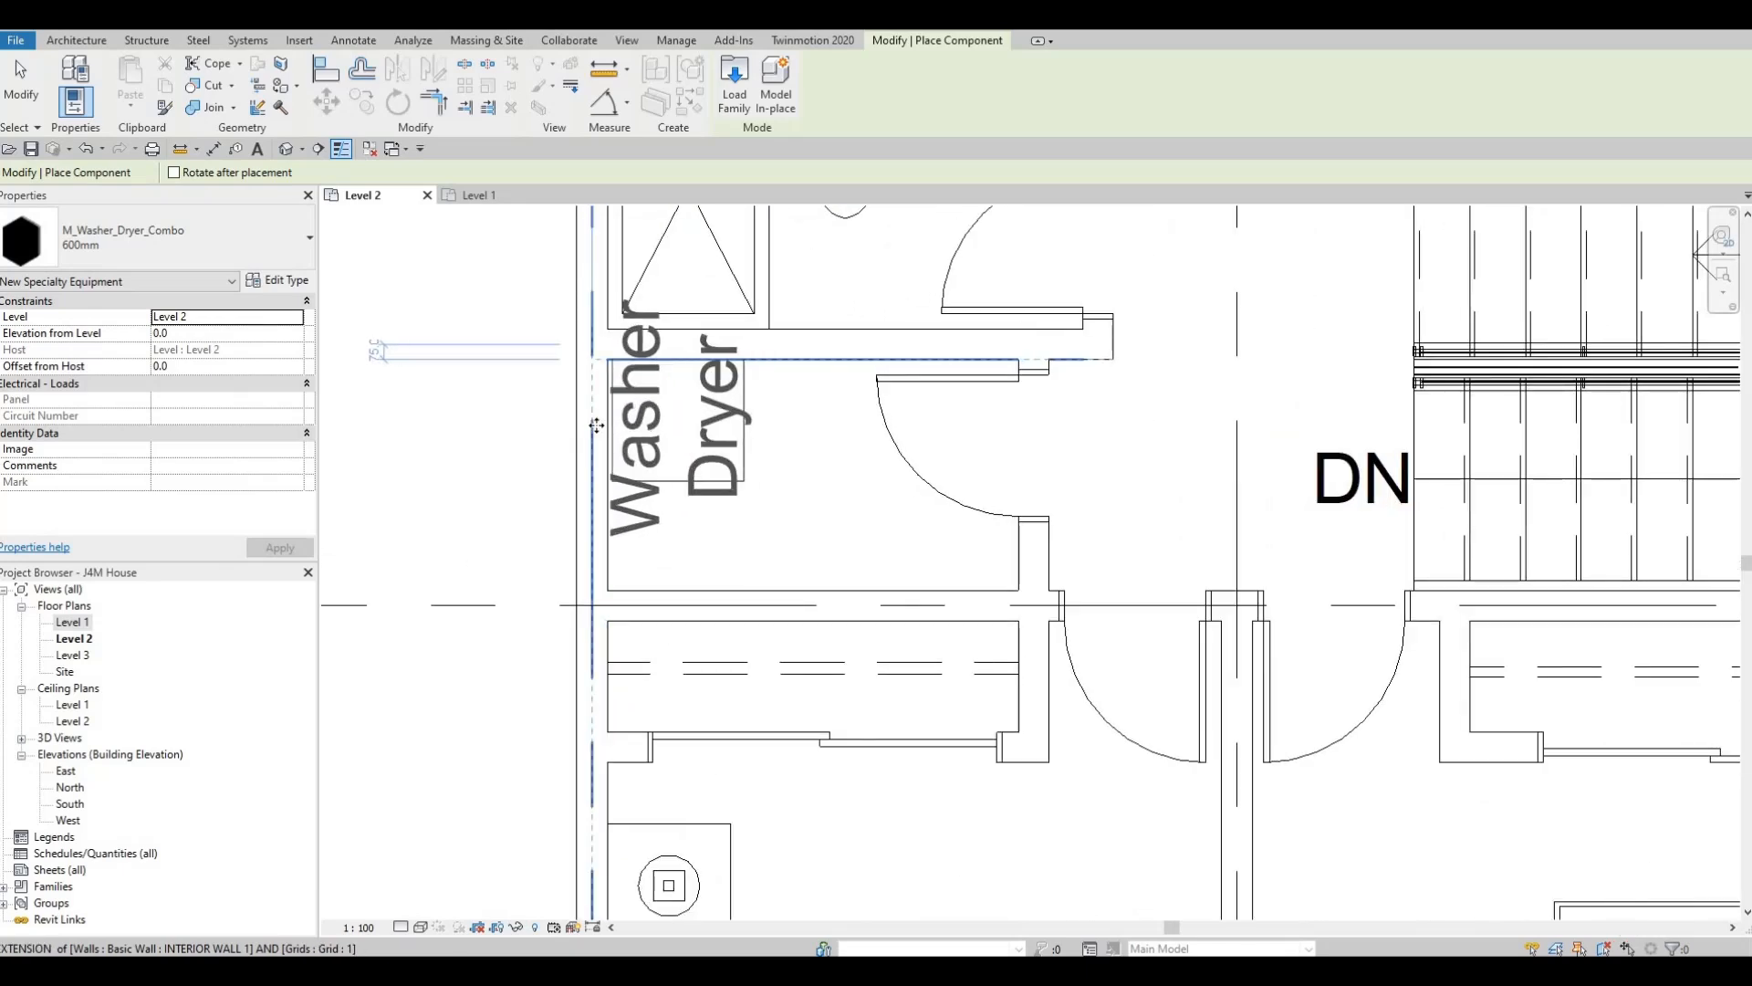
pyautogui.click(689, 429)
pyautogui.scroll(2, 688, 427)
pyautogui.press('Escape')
pyautogui.press('Escape')
pyautogui.press('Escape')
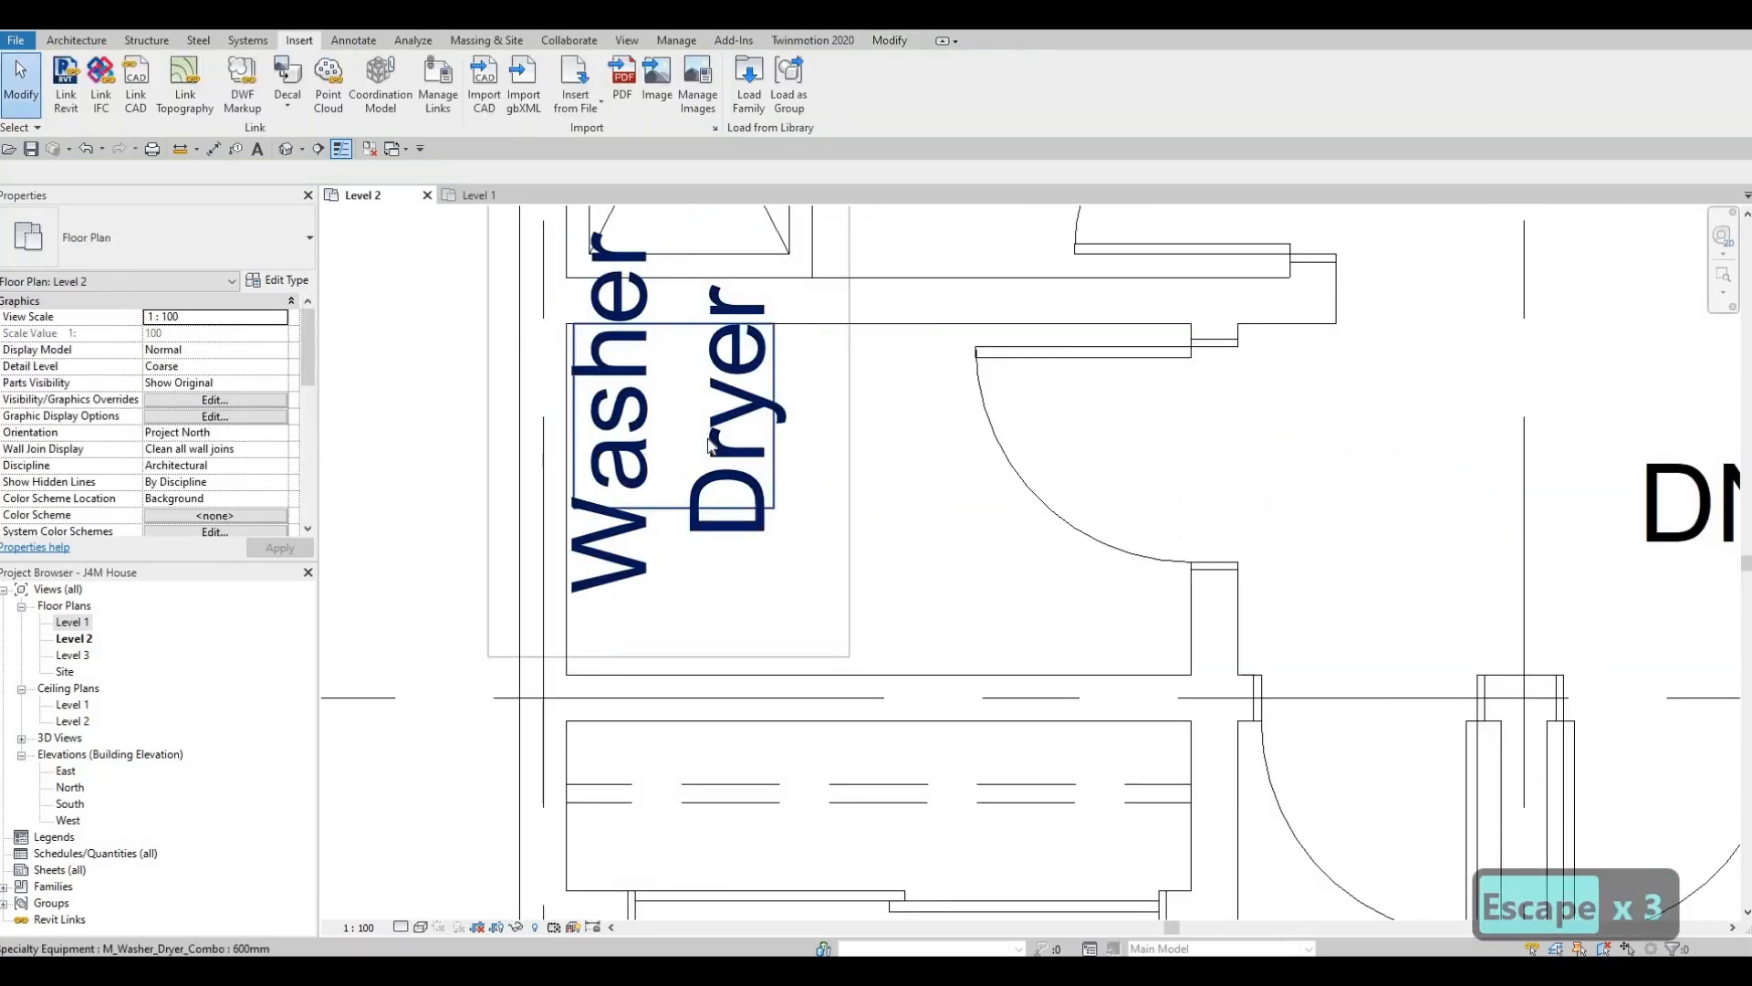
# Align the back of the washer-dryer with the inner face of the laundry room's exterior wall.
pyautogui.press('a')
pyautogui.press('l')
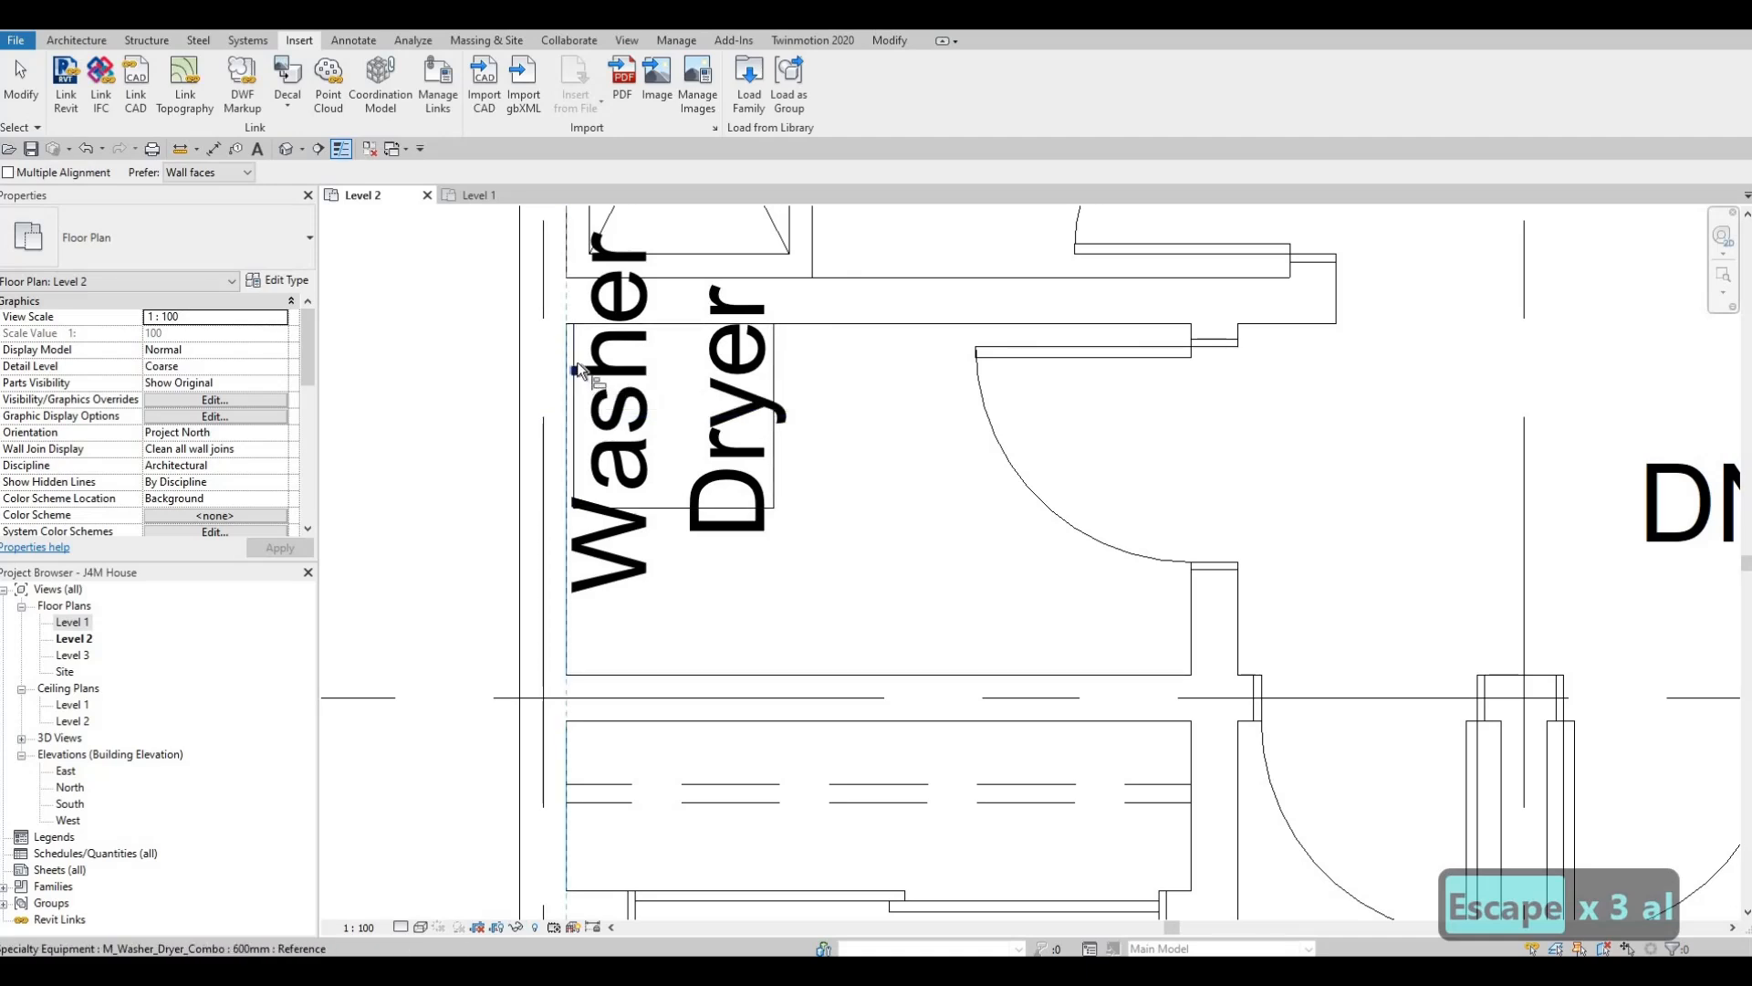
pyautogui.click(779, 381)
pyautogui.scroll(-4, 763, 451)
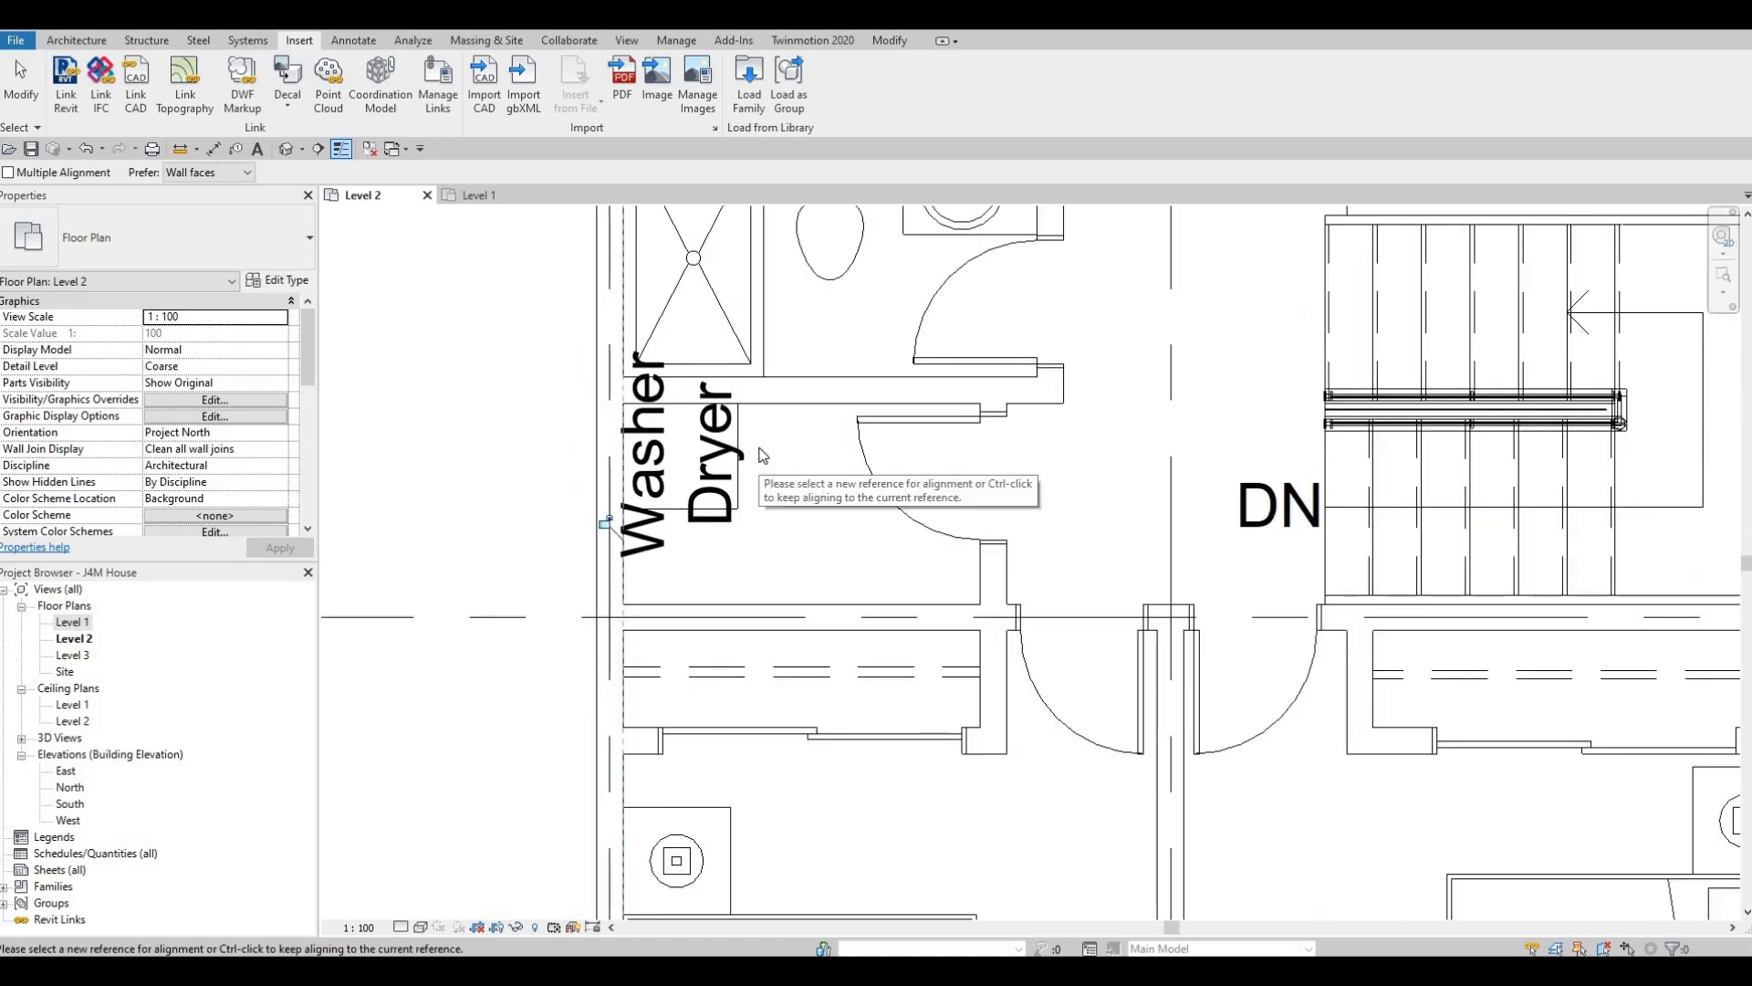
pyautogui.press('Escape')
pyautogui.press('Escape')
pyautogui.press('Escape')
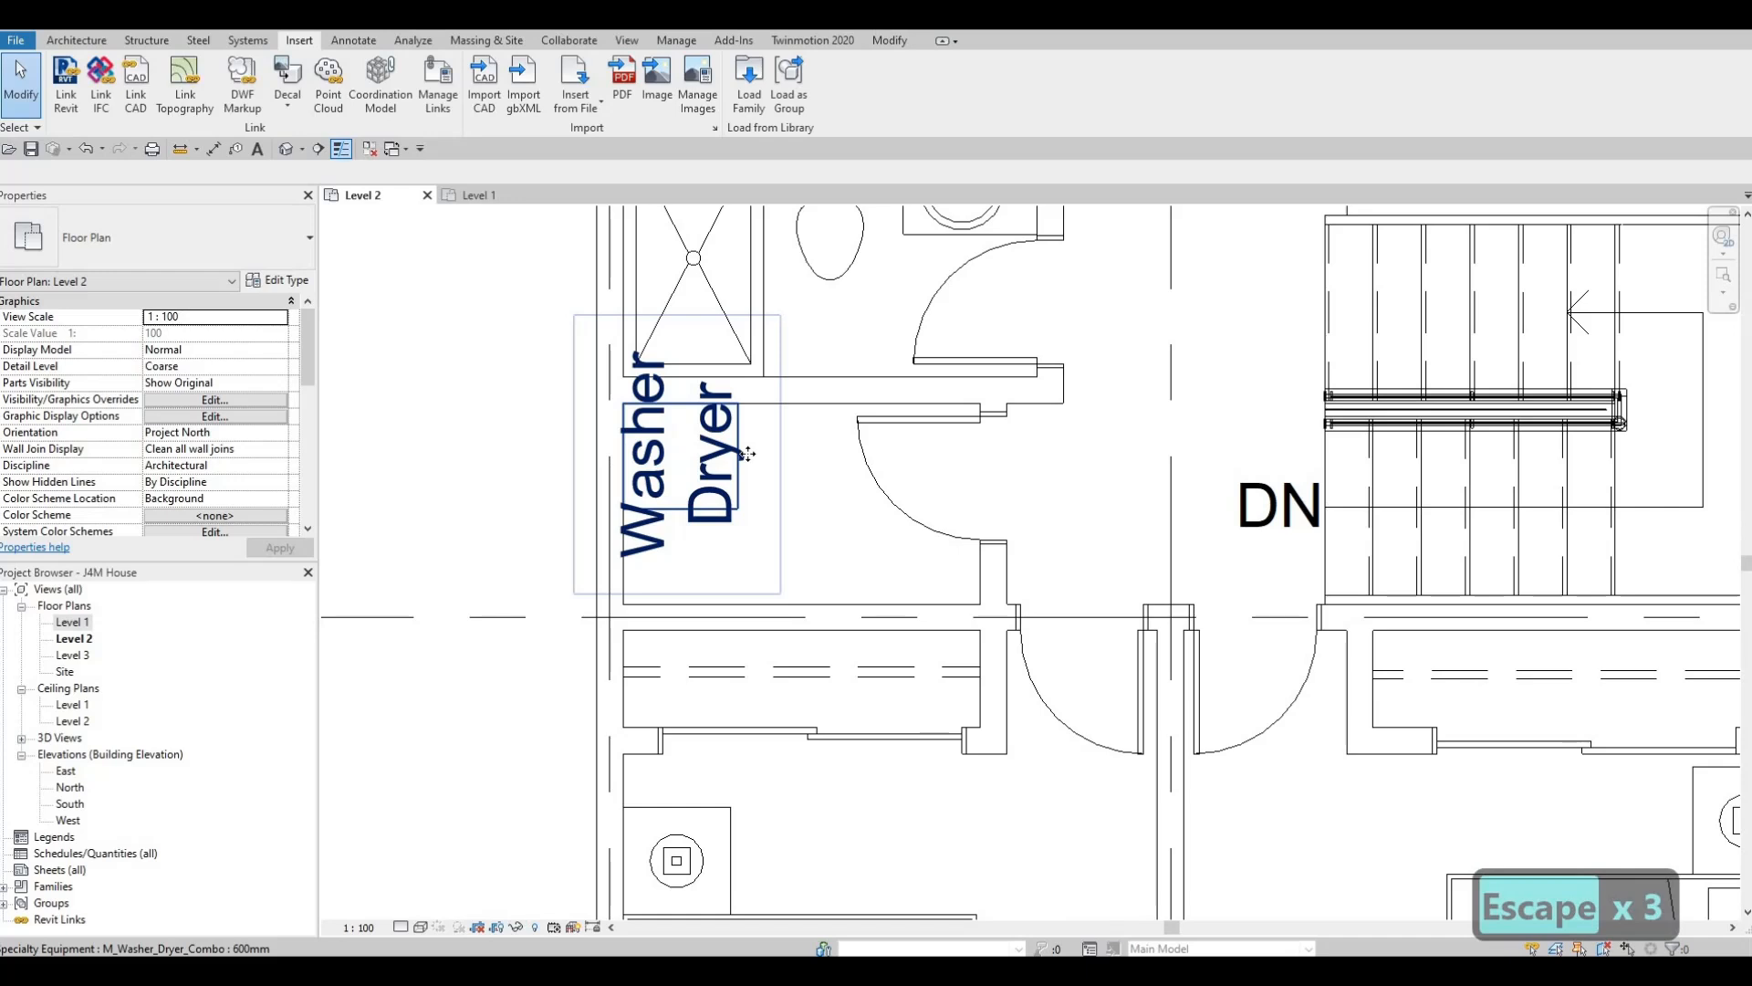
# Turn off Show Label in the washer-dryer's type properties.
pyautogui.click(747, 454)
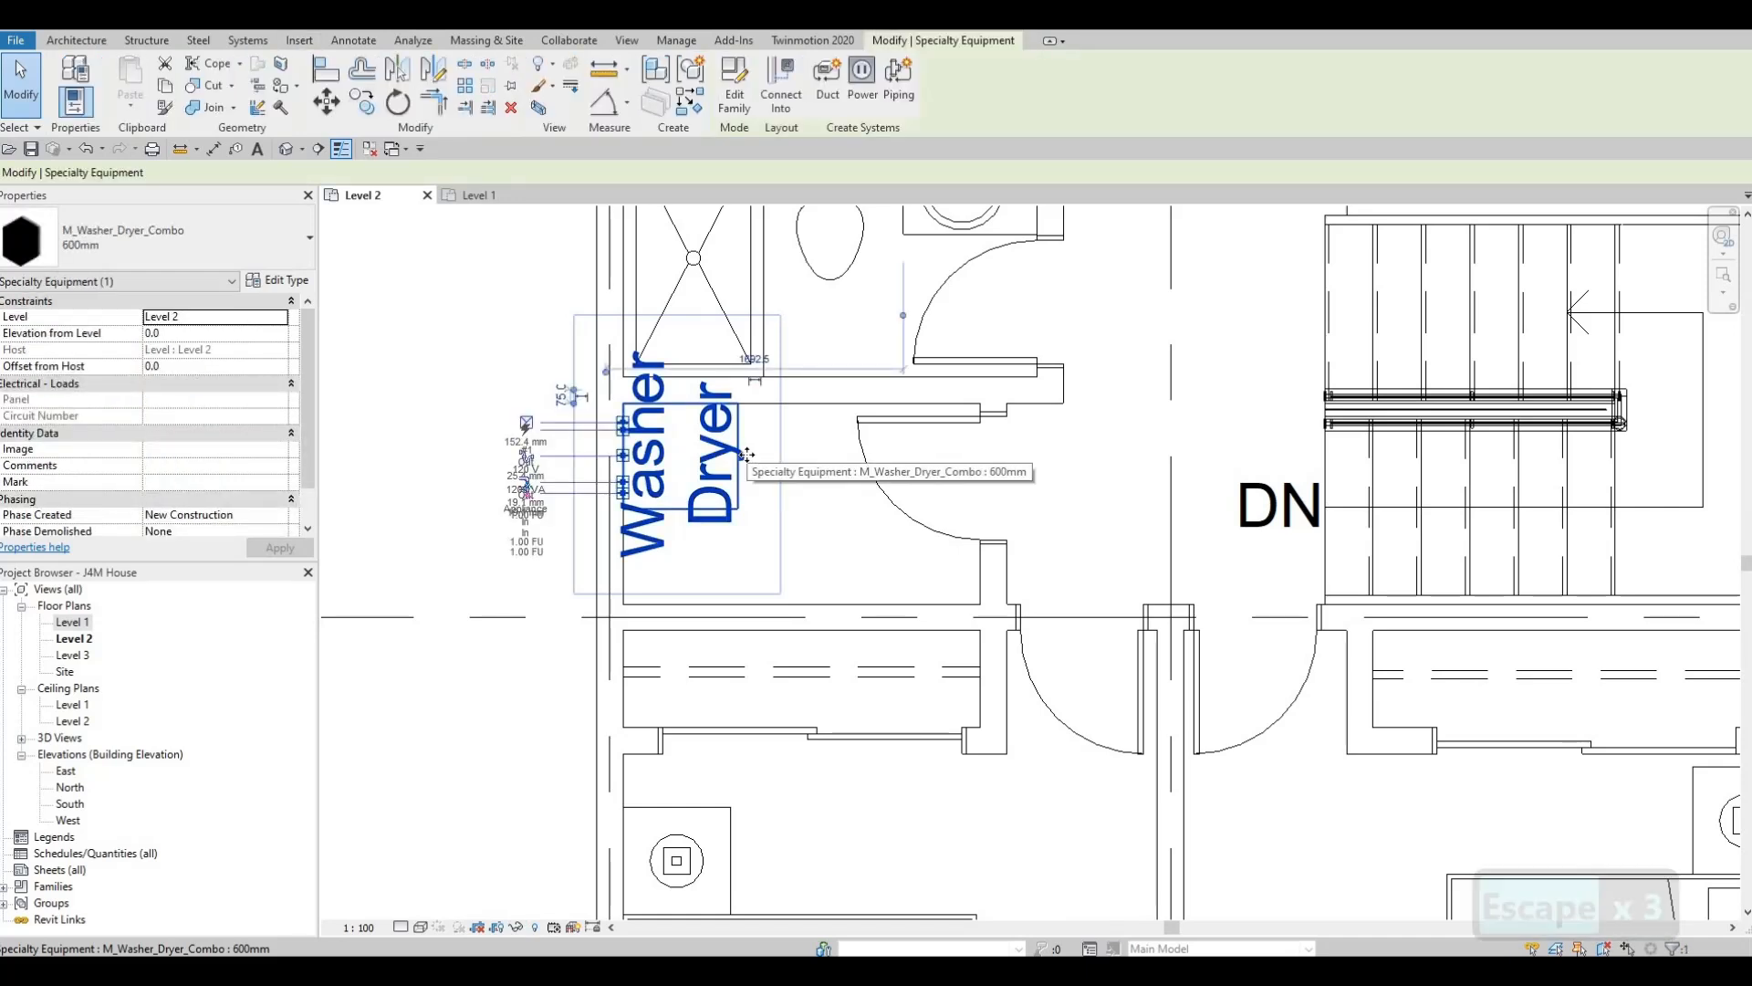
pyautogui.moveTo(742, 483); pyautogui.dragTo(741, 484, button='middle')
pyautogui.scroll(-3, 741, 484)
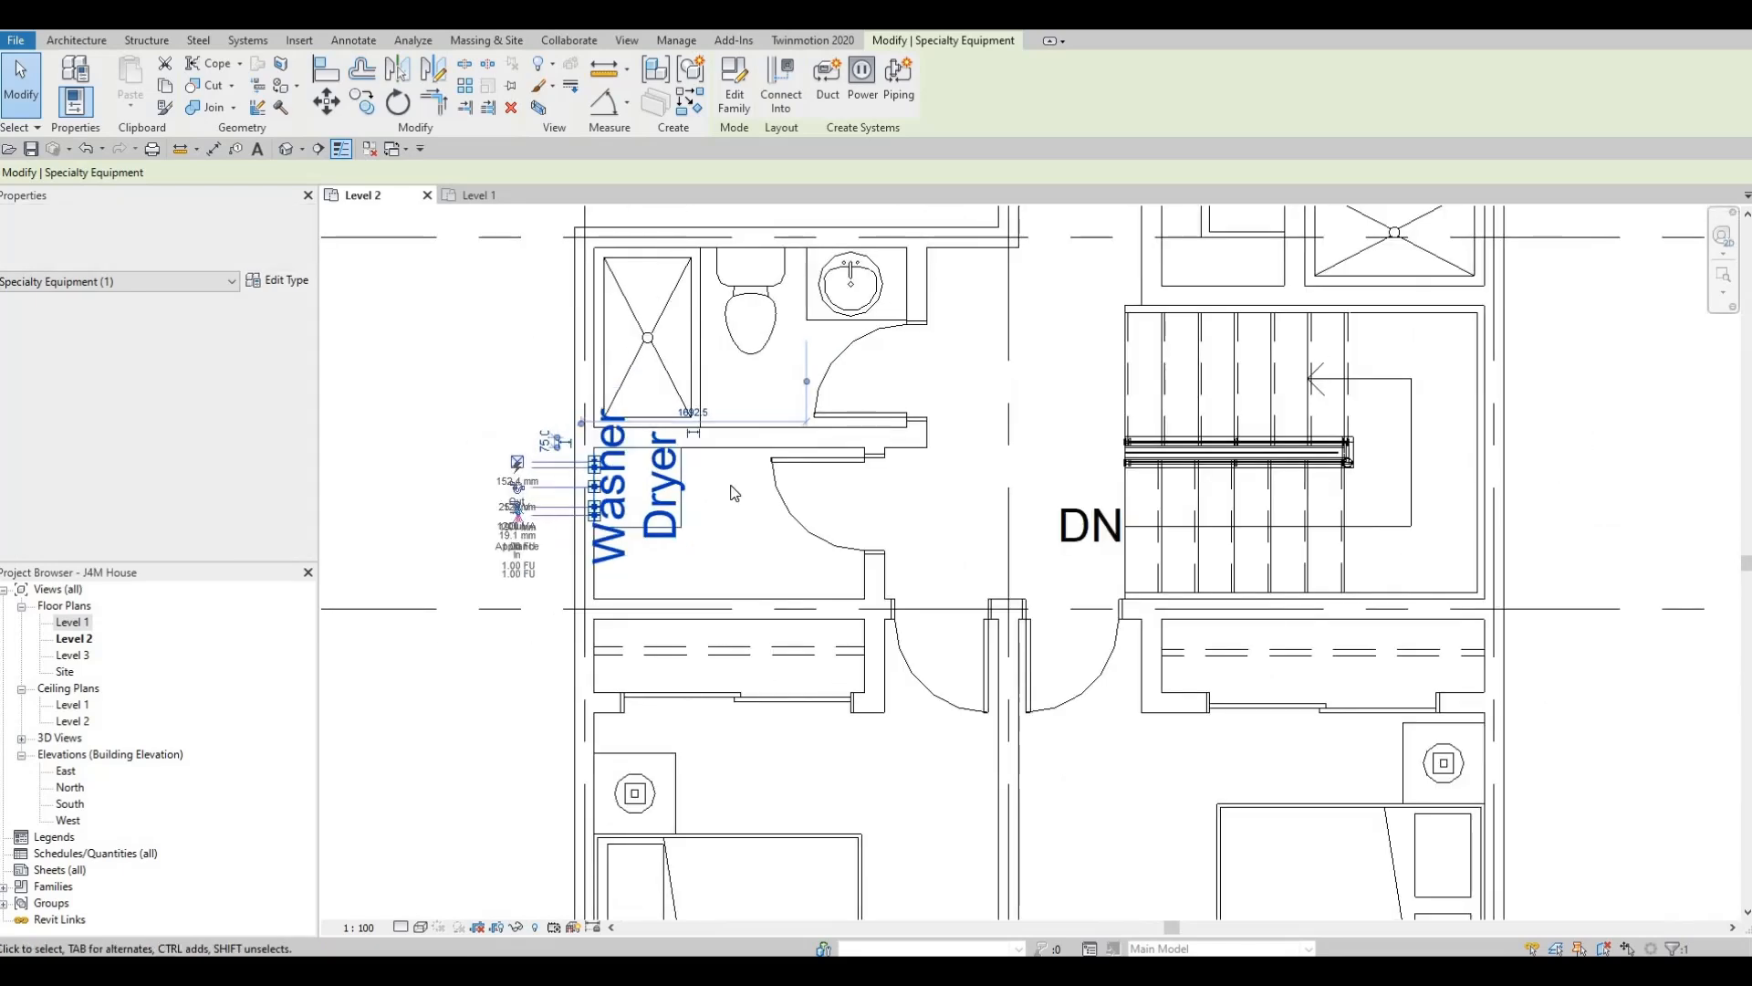
pyautogui.scroll(1, 720, 493)
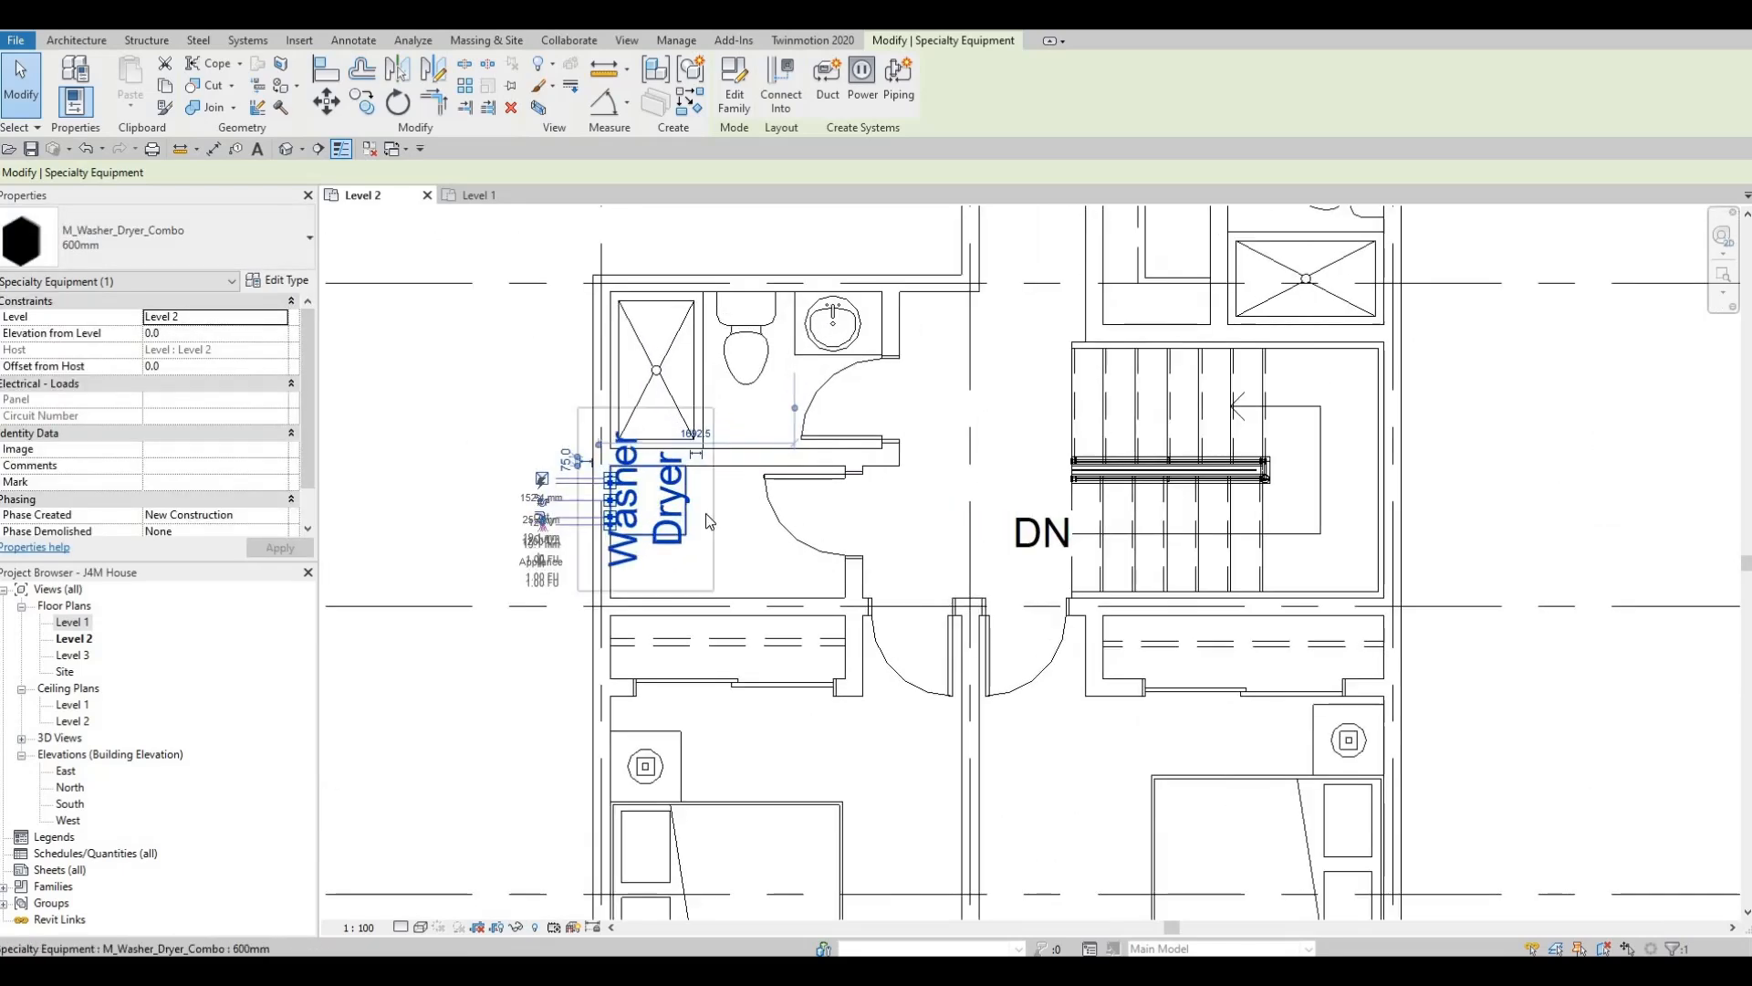
pyautogui.scroll(-2, 710, 520)
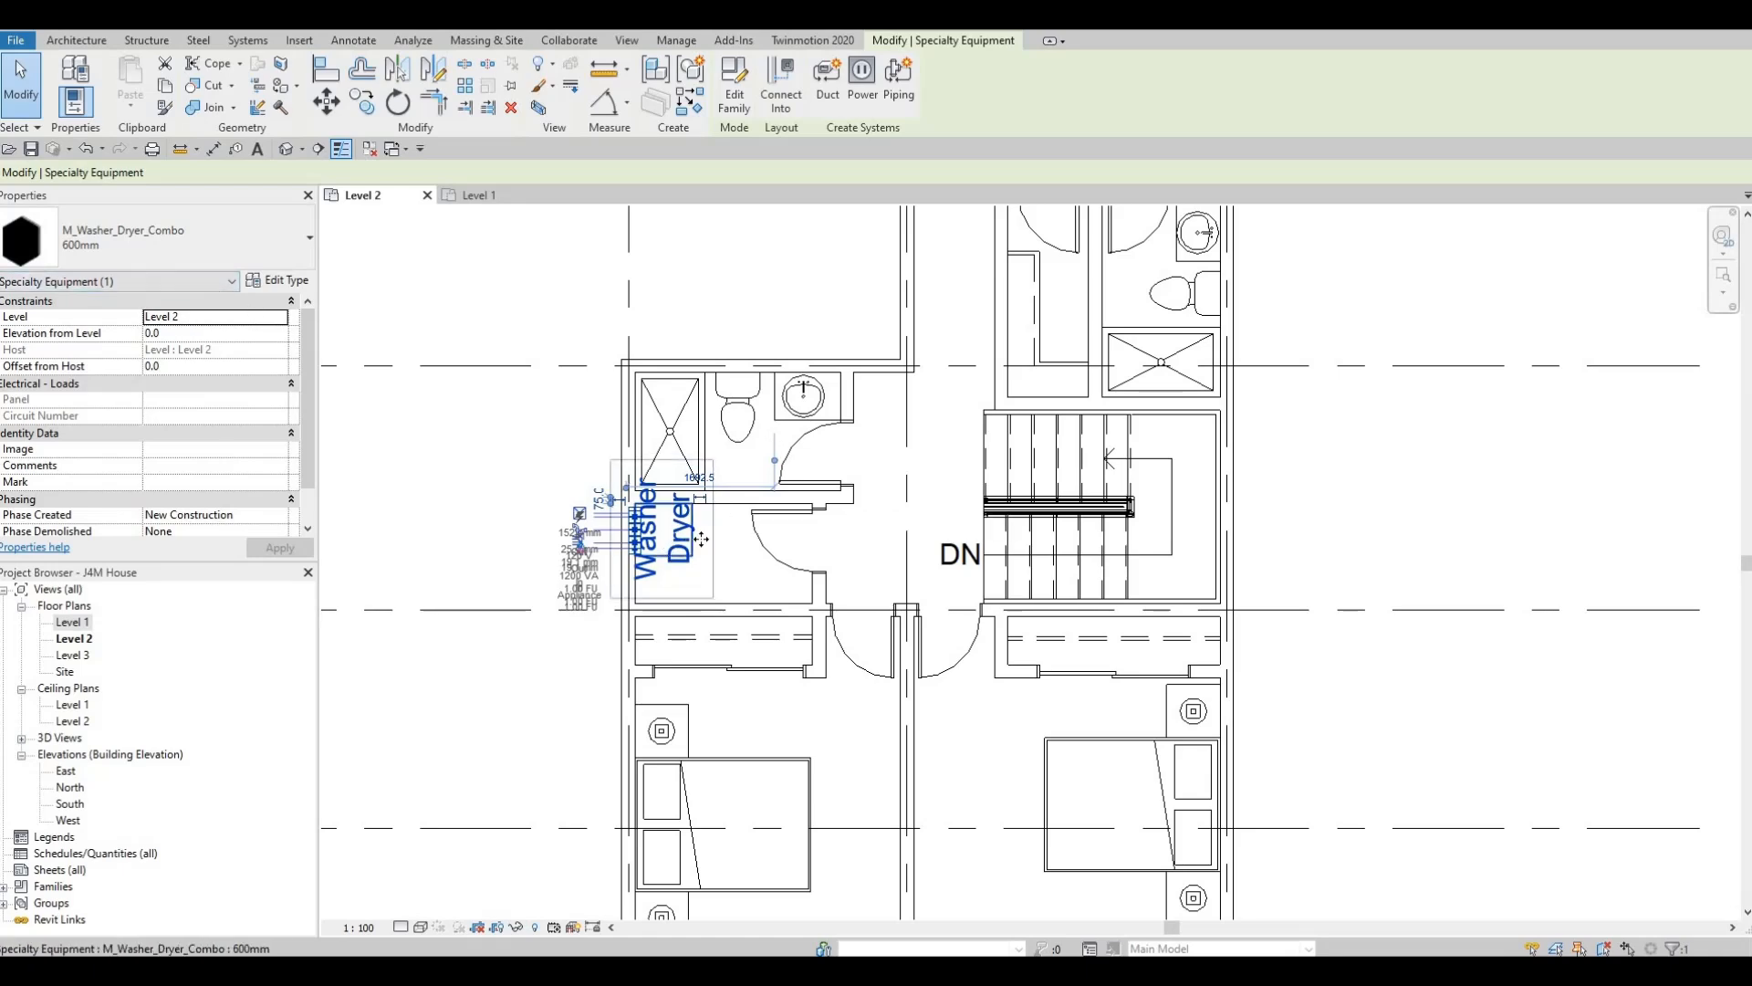
pyautogui.scroll(4, 701, 539)
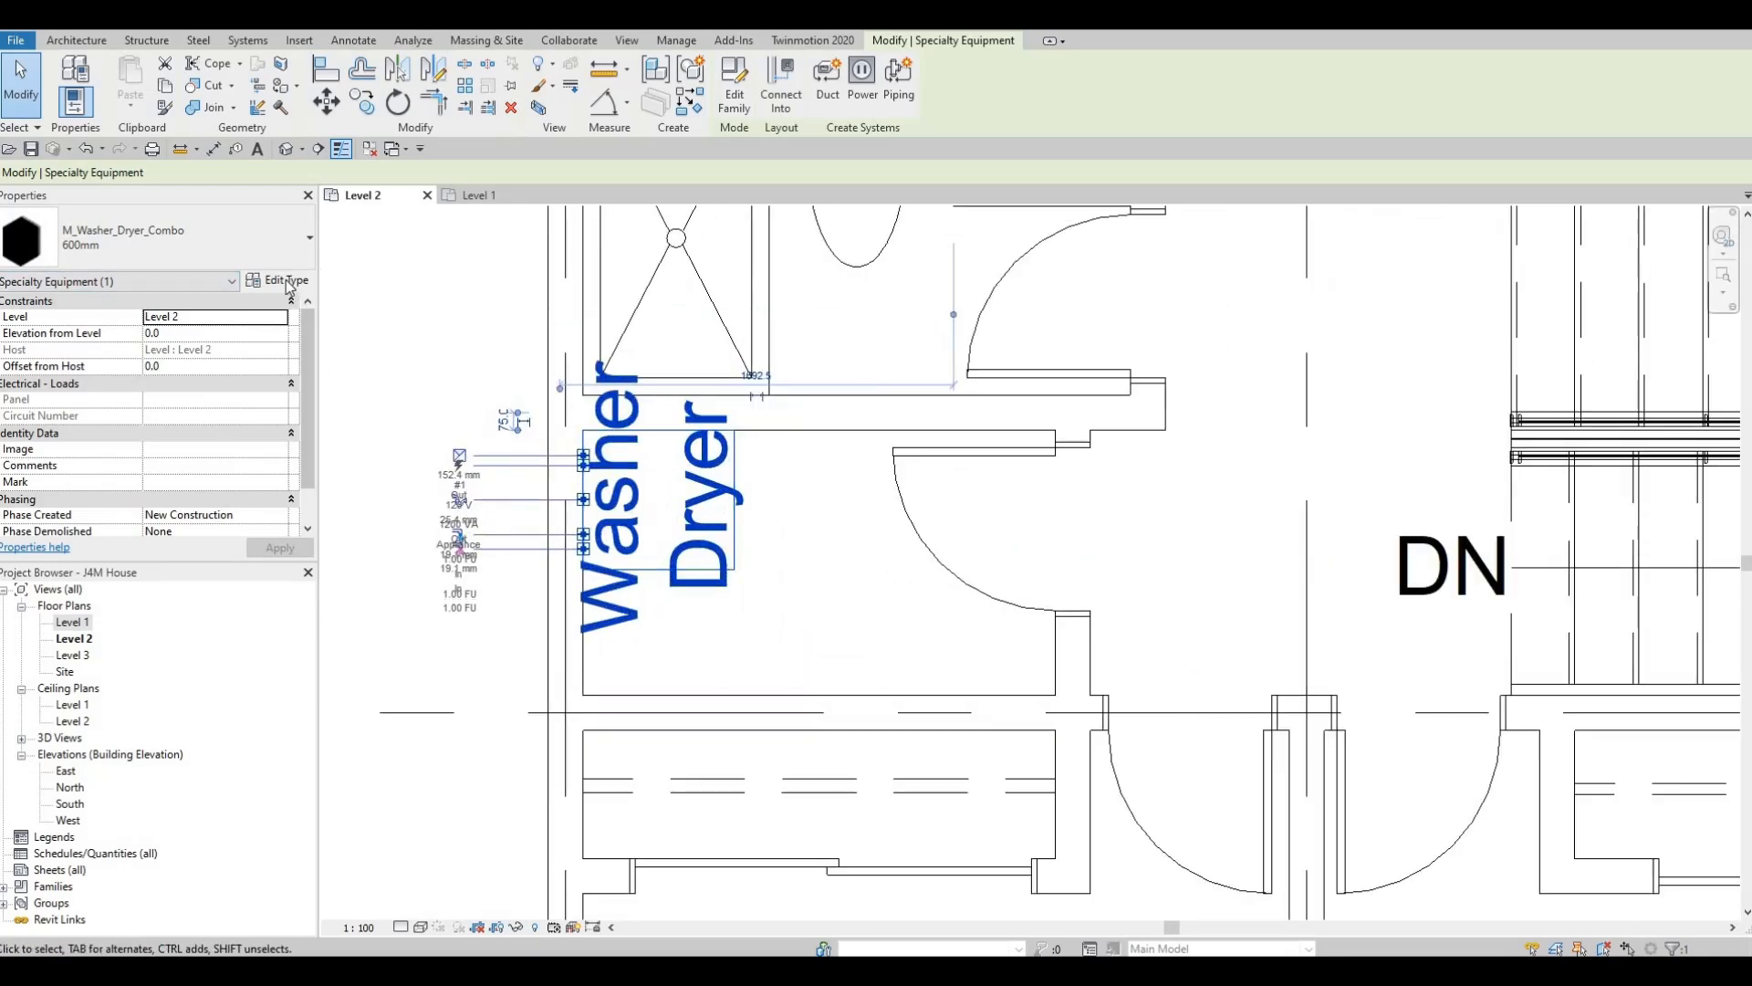
pyautogui.click(286, 281)
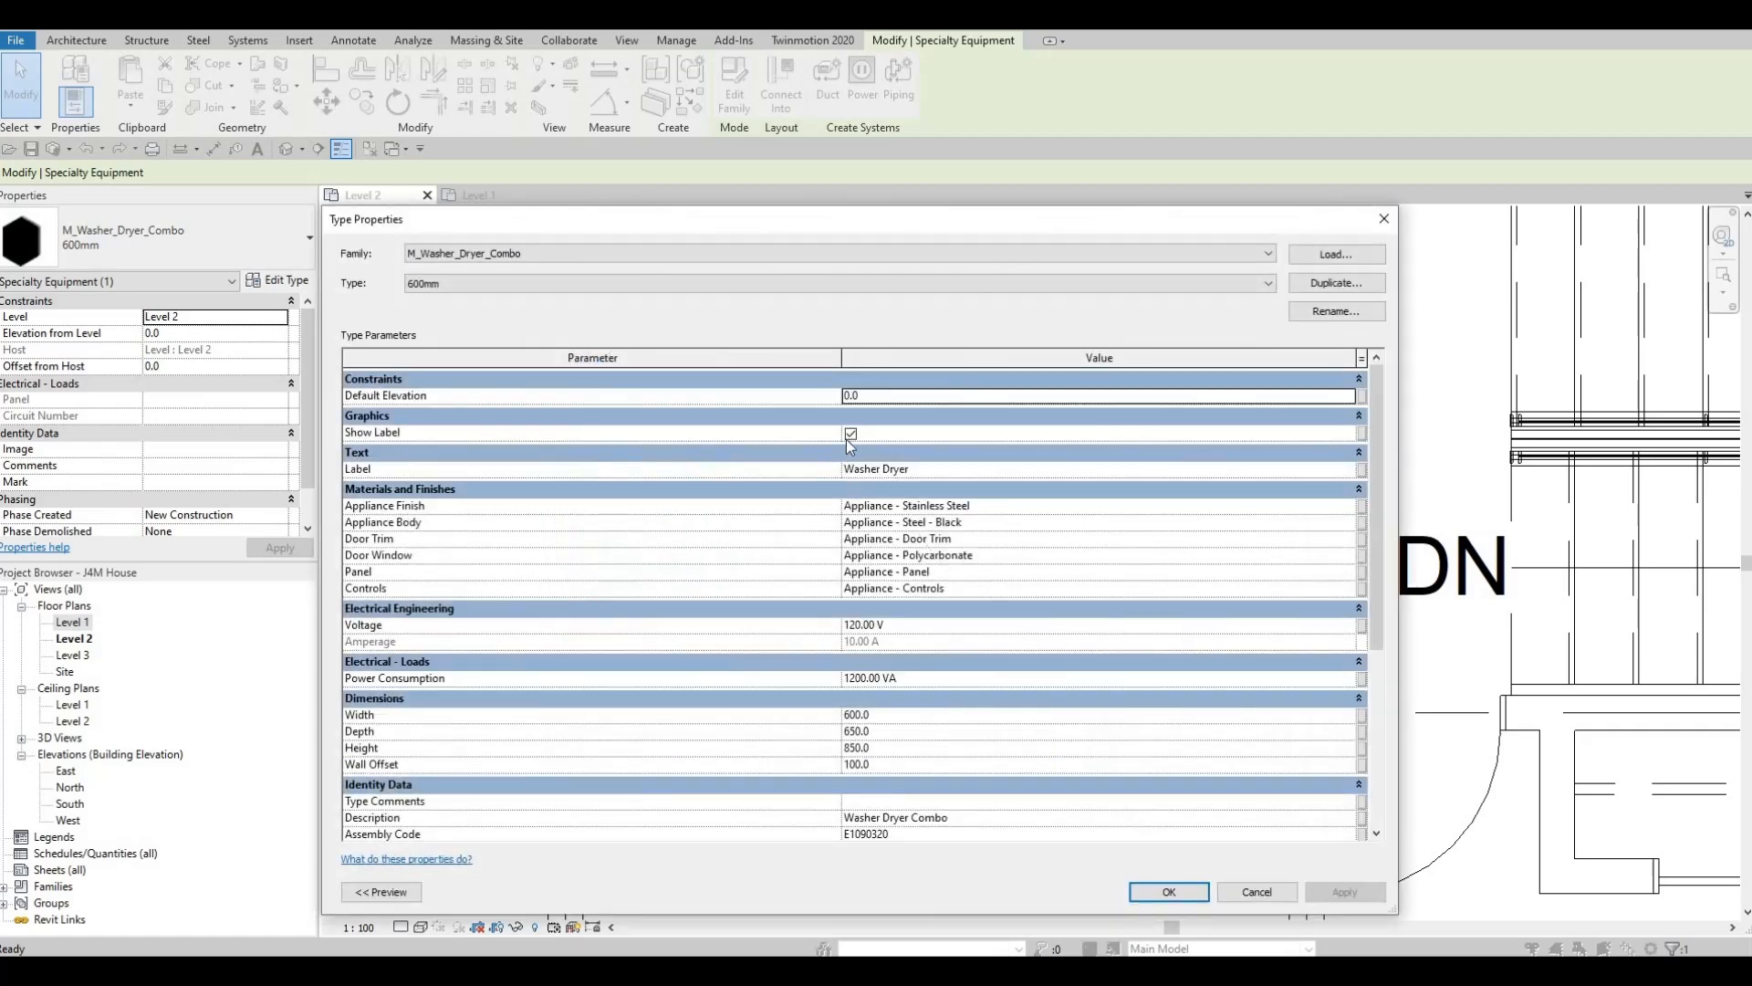
pyautogui.click(851, 435)
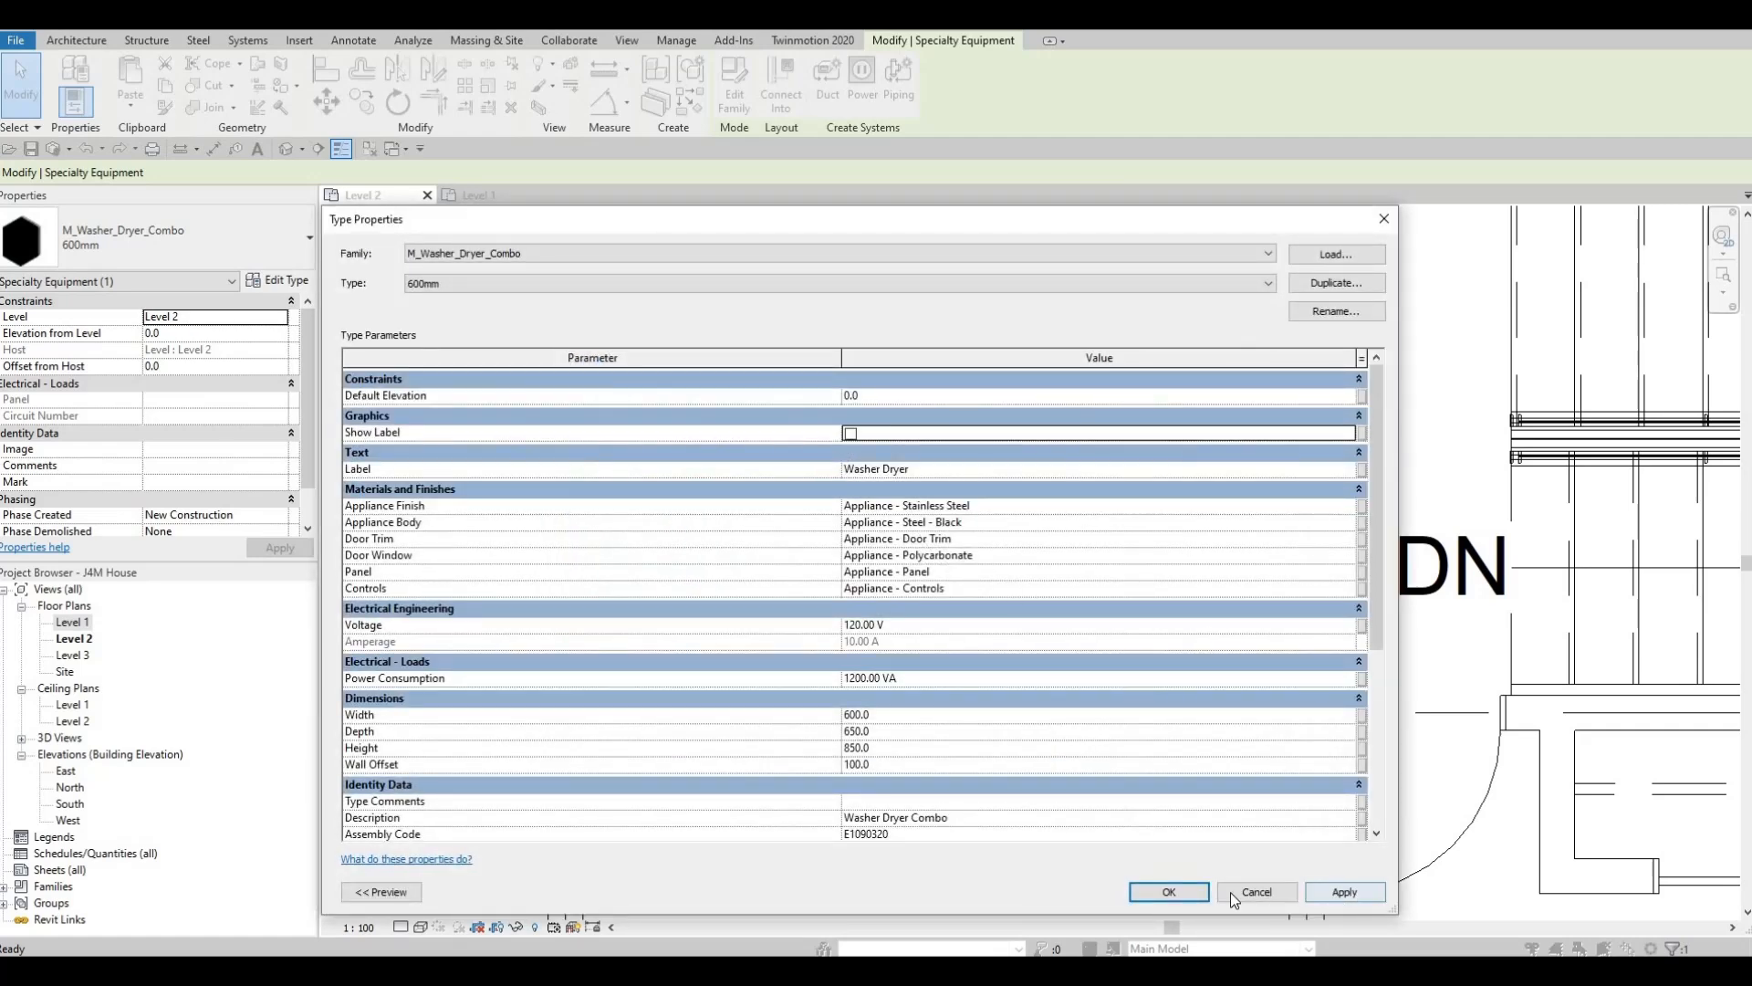
pyautogui.click(1194, 889)
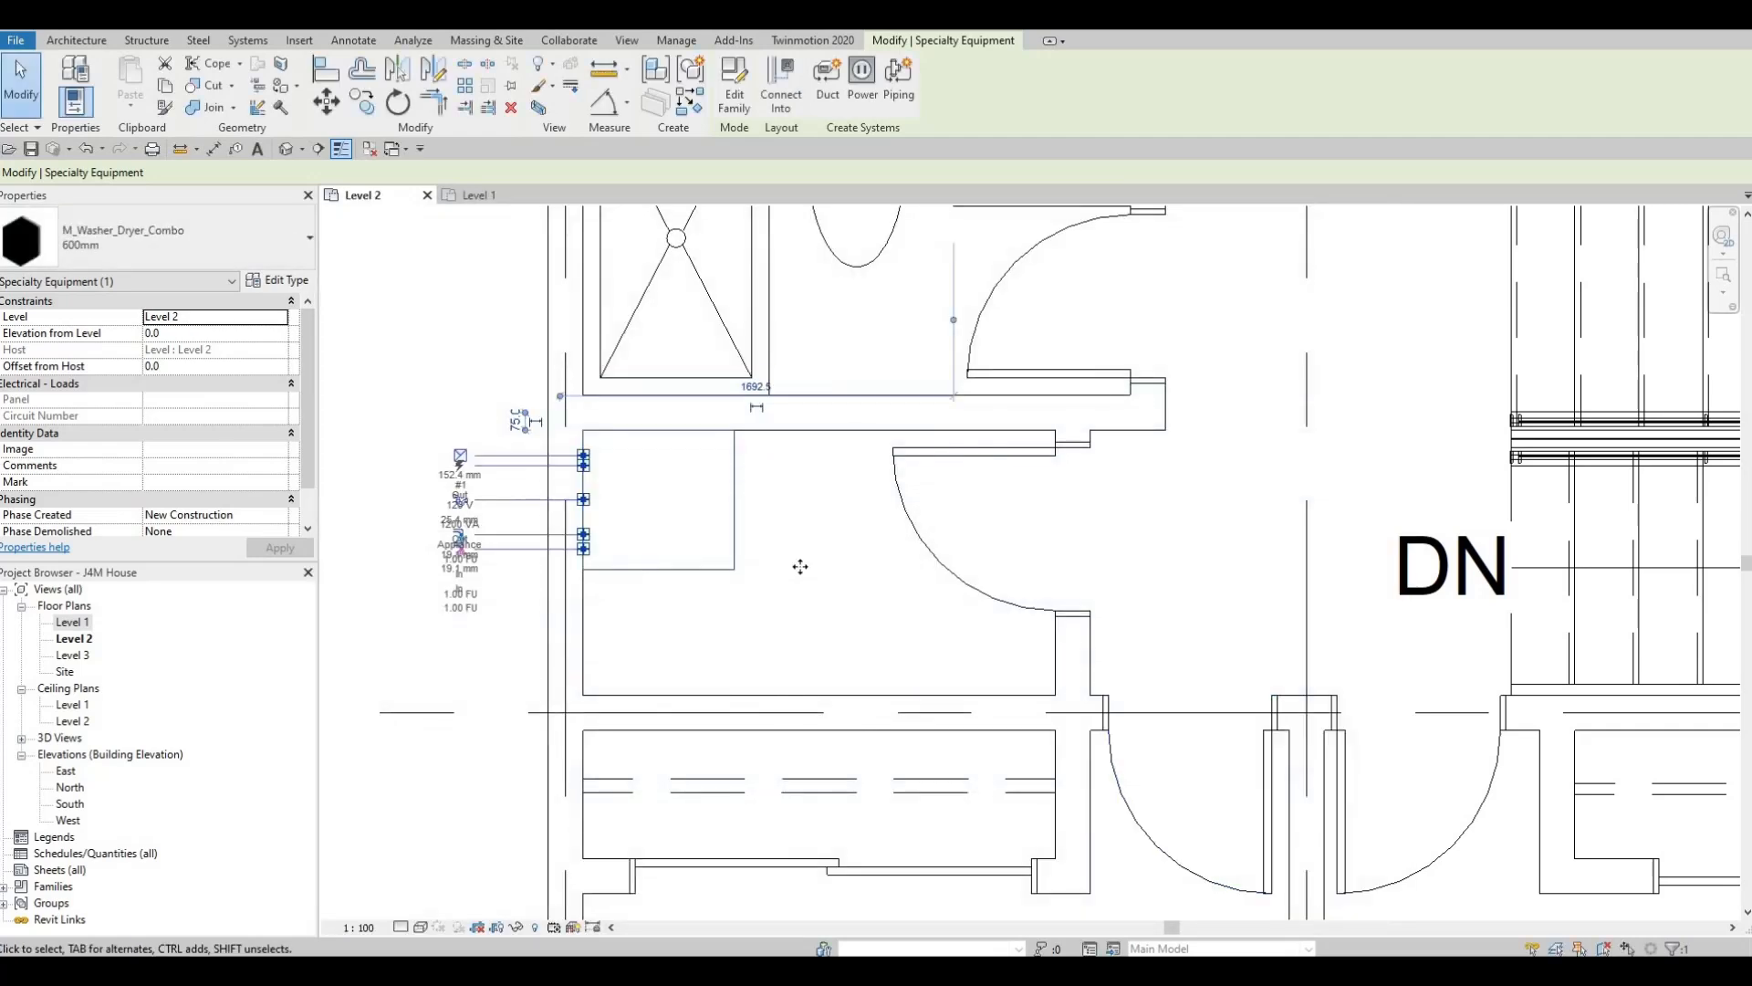
pyautogui.press('Escape')
pyautogui.press('Escape')
pyautogui.scroll(-1, 798, 588)
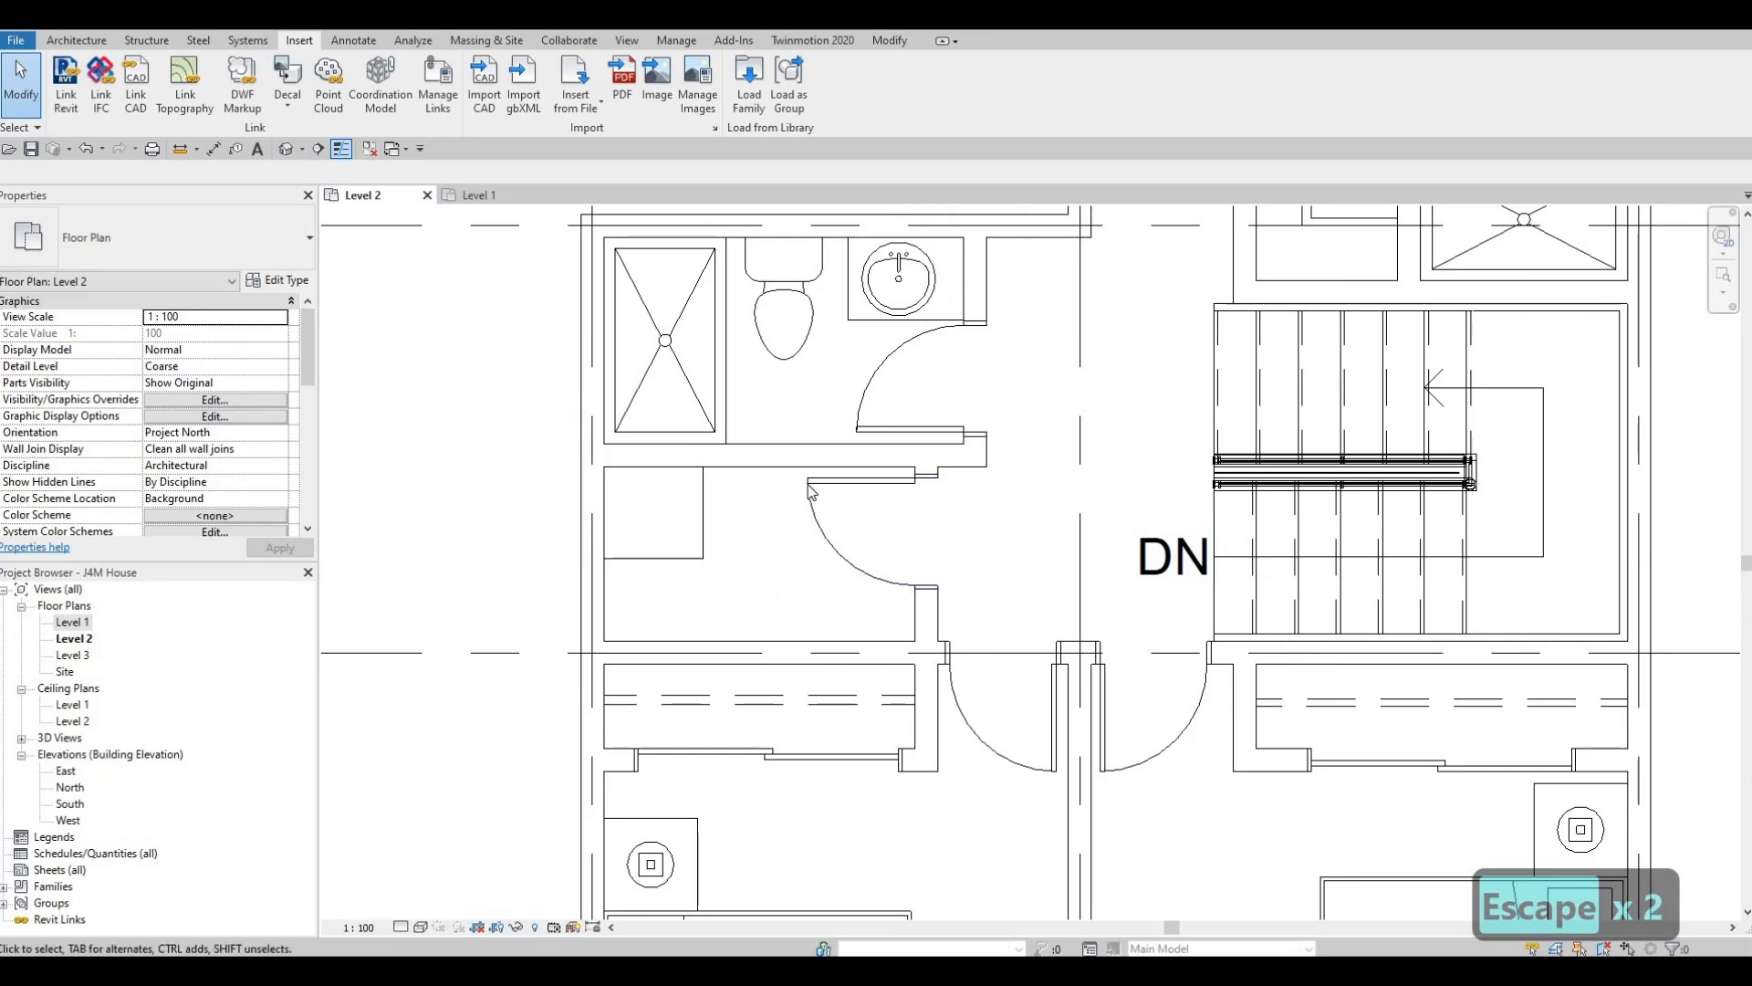
# Create a similar Thin Lines detail line from the closet shelf, running wall to wall across the laundry room just below the door opening.
pyautogui.scroll(-4, 812, 493)
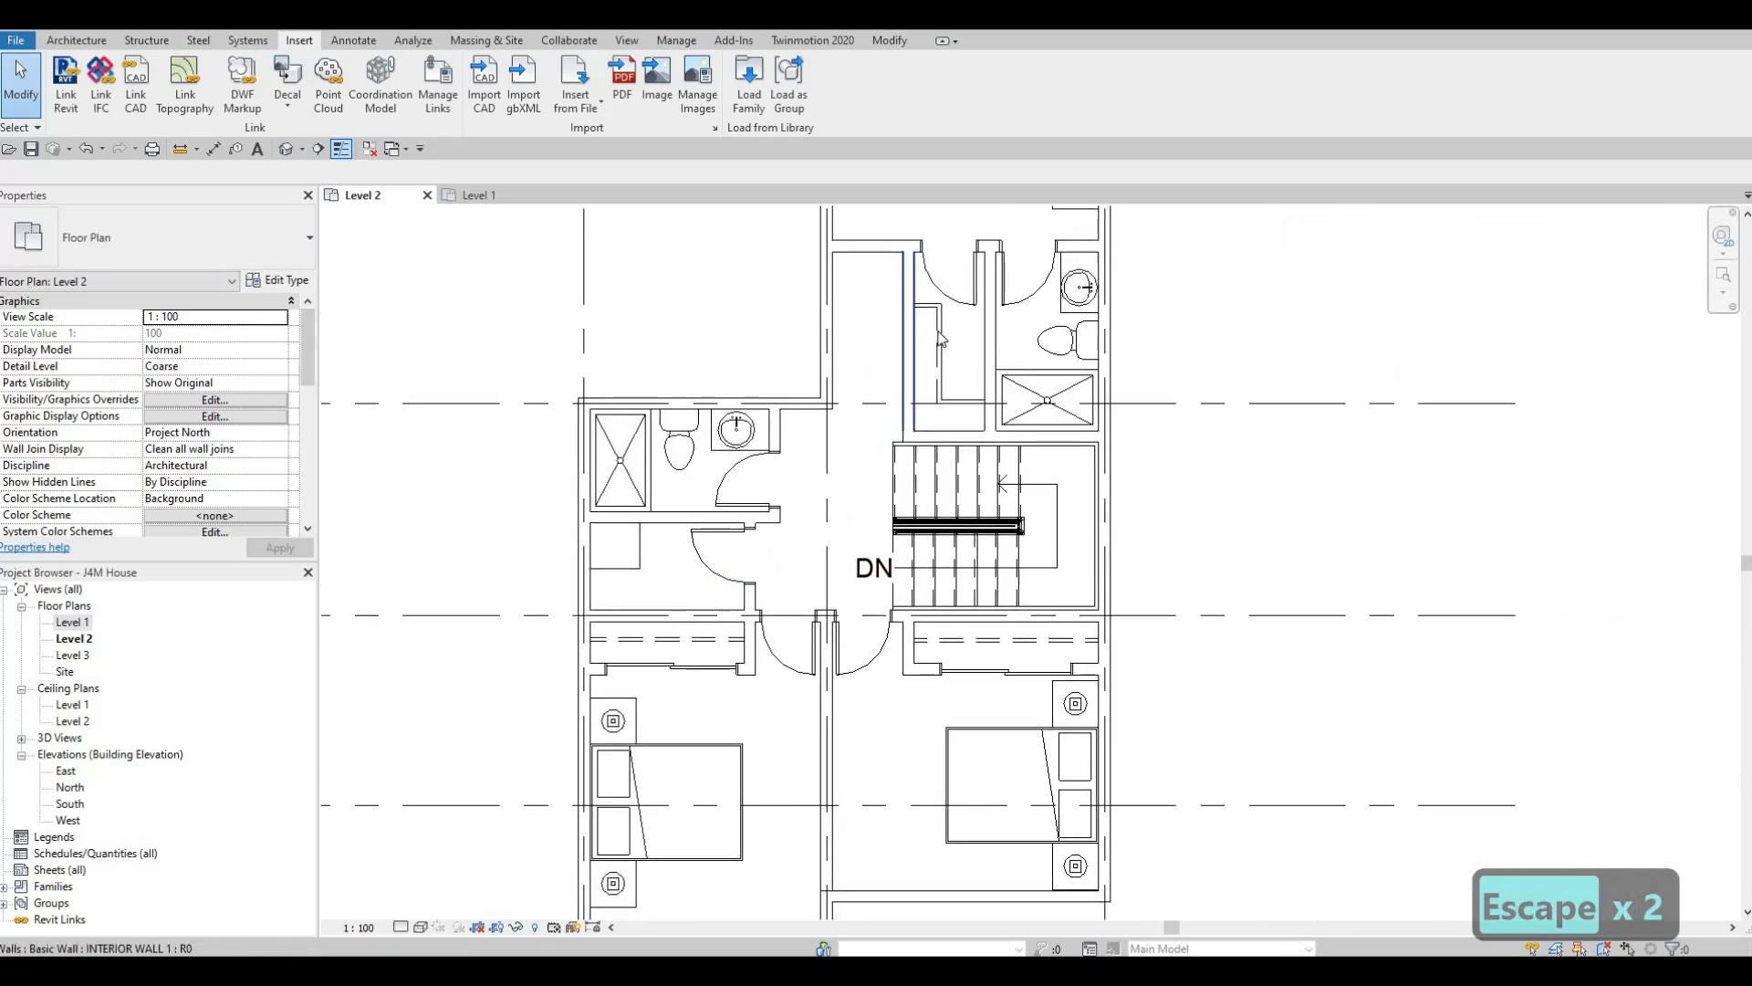
pyautogui.scroll(2, 941, 338)
pyautogui.click(946, 337)
pyautogui.press('c')
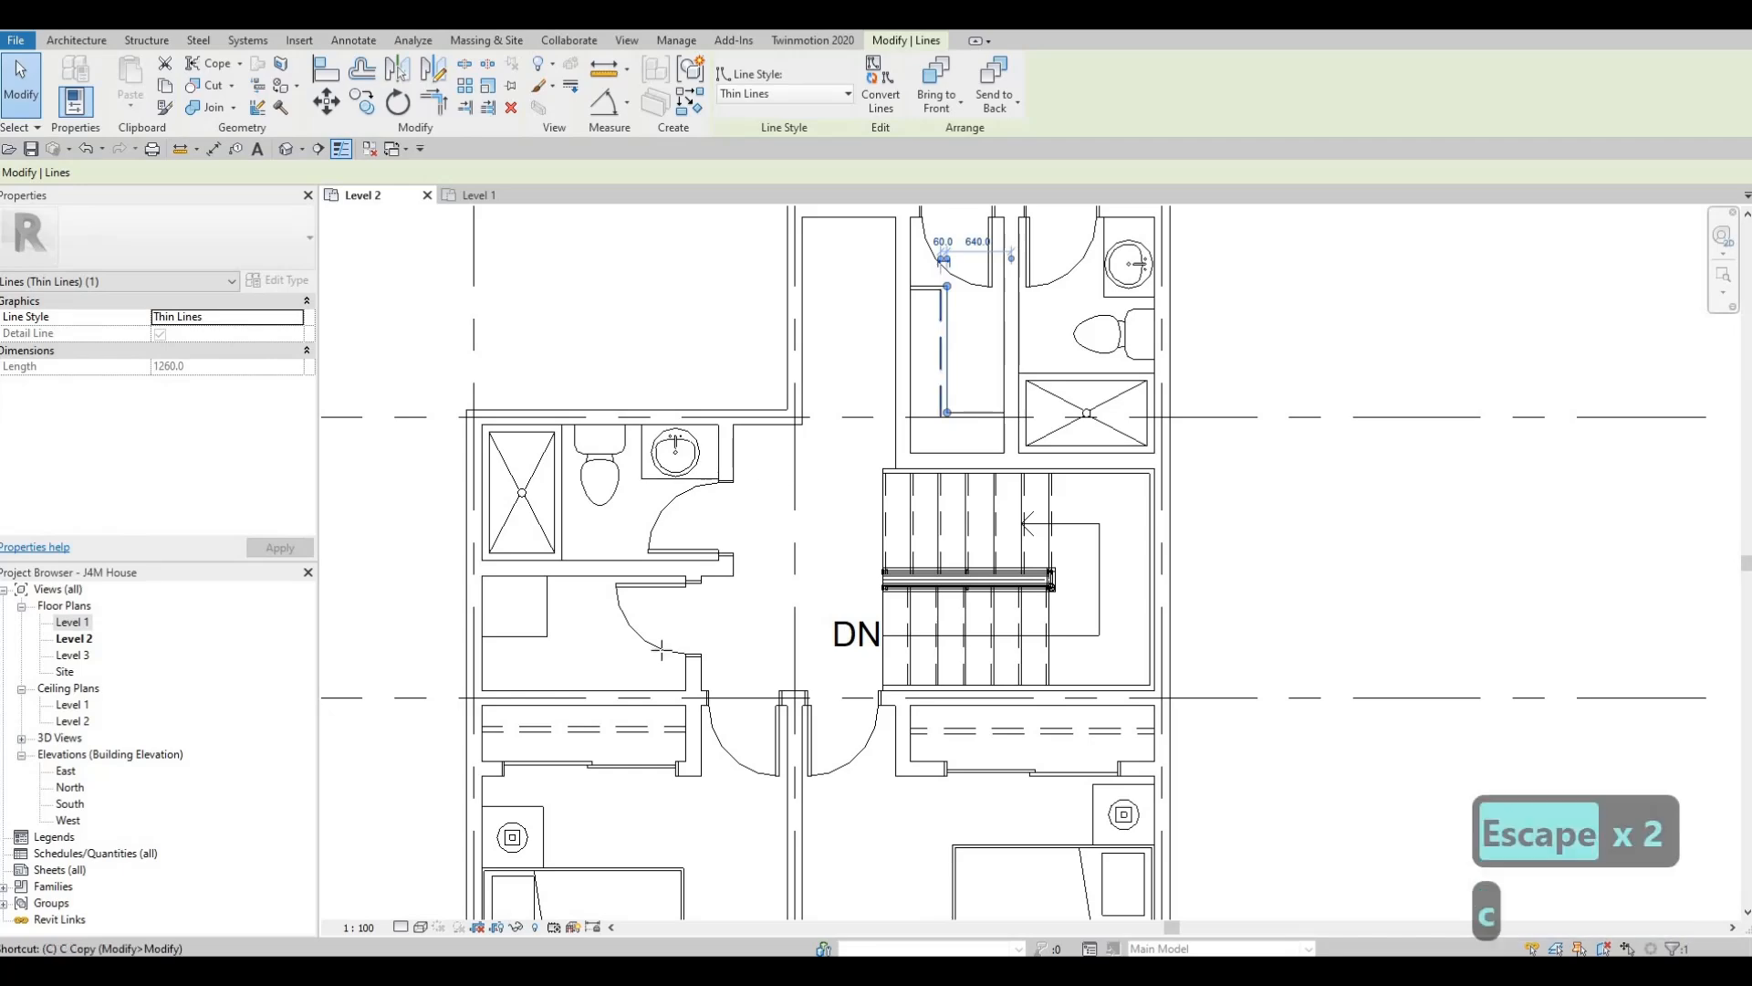
pyautogui.press('s')
pyautogui.scroll(2, 661, 650)
pyautogui.click(685, 657)
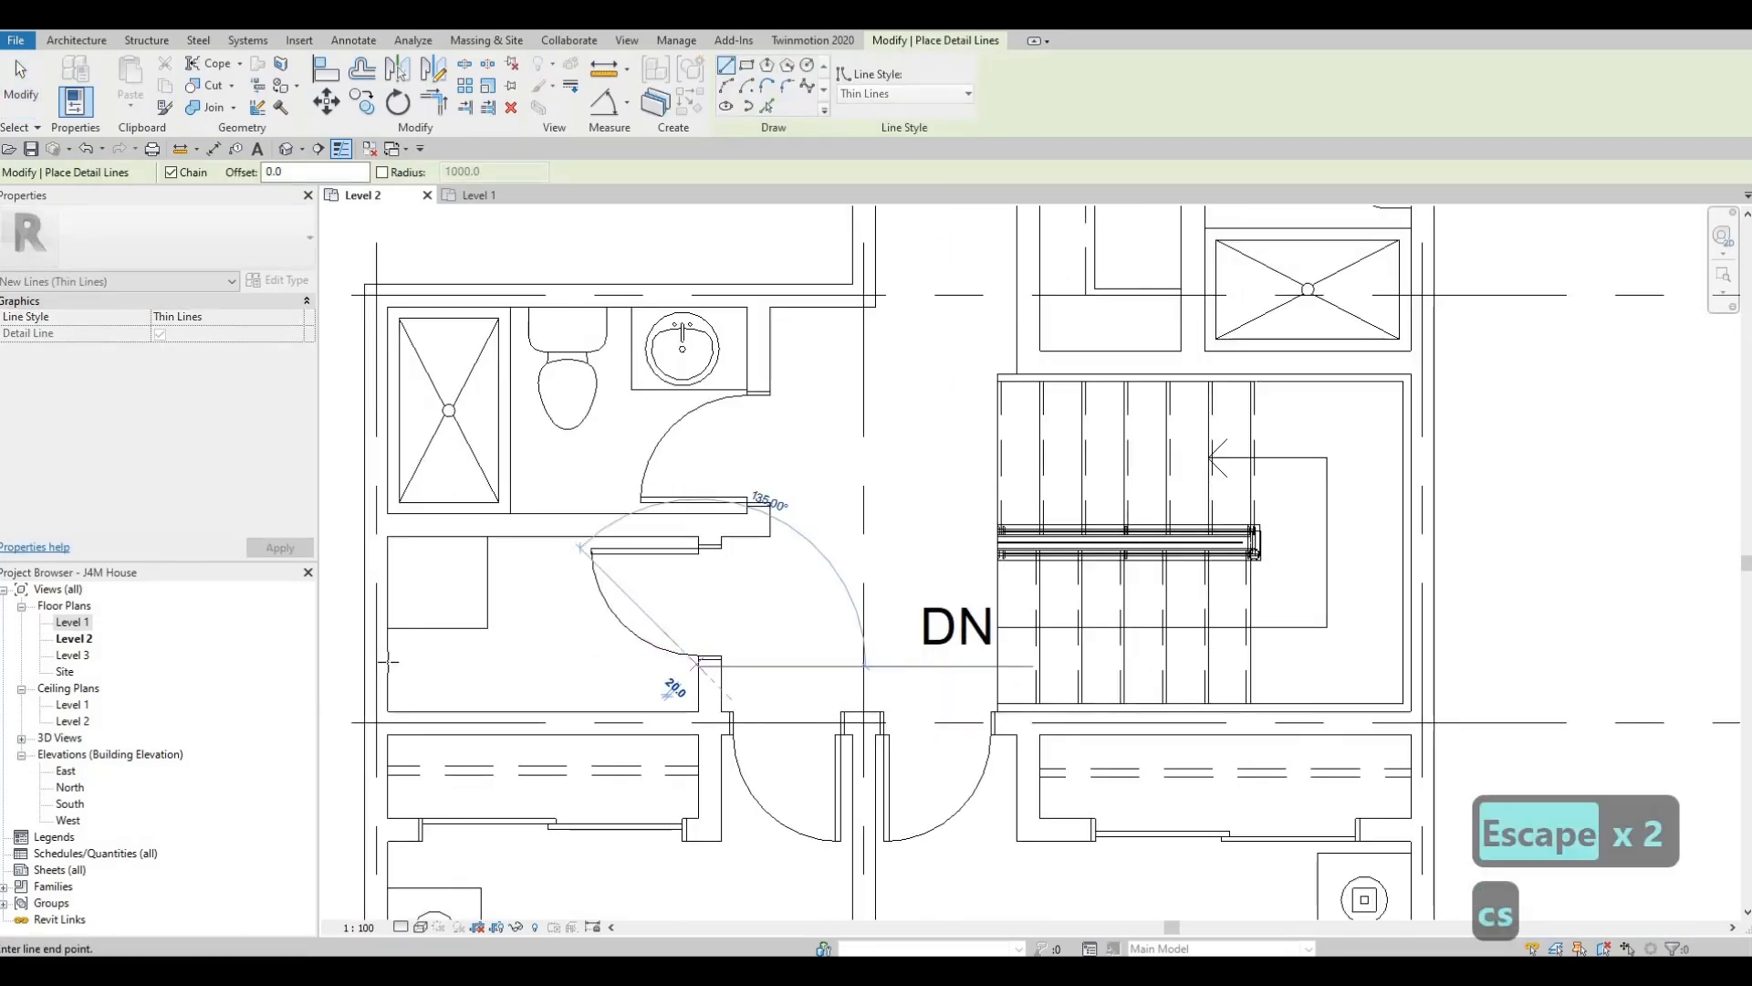
pyautogui.click(389, 667)
pyautogui.press('Escape')
pyautogui.press('Escape')
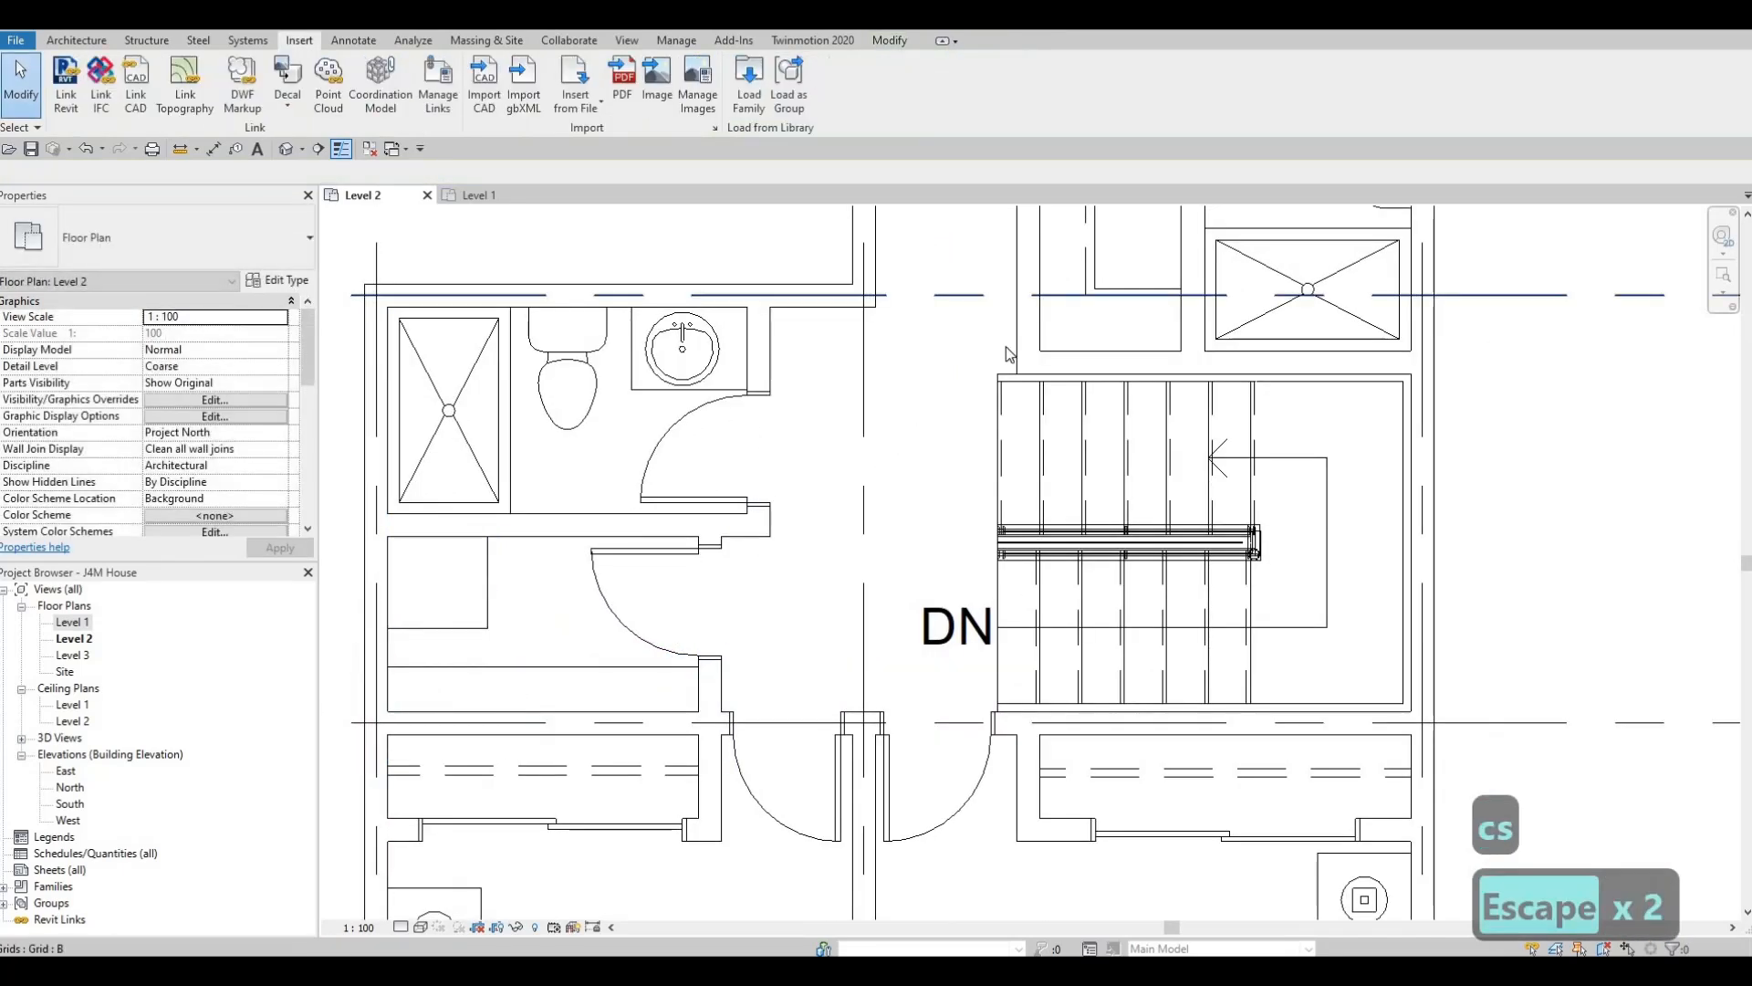
# Create a similar <Demolished> detail line about 2030 mm long and 40 mm below the laundry shelf's front line, from wall to wall.
pyautogui.moveTo(1010, 354); pyautogui.dragTo(941, 501, button='middle')
pyautogui.click(1015, 338)
pyautogui.press('c')
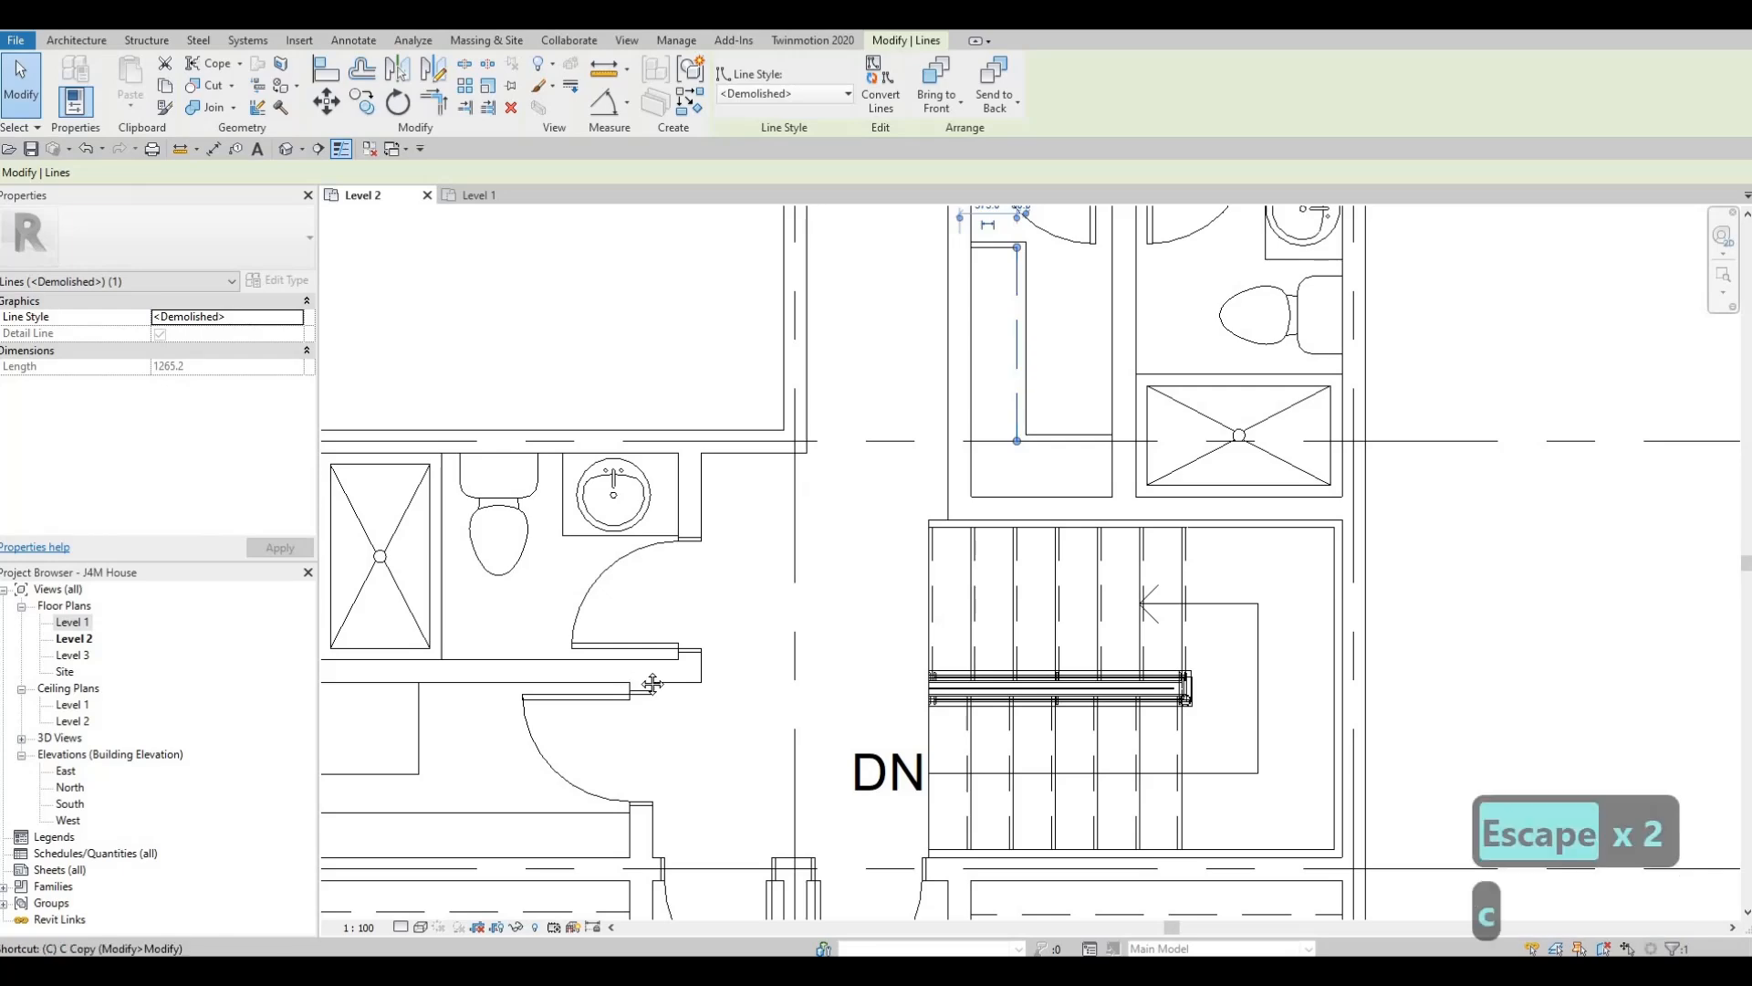
pyautogui.press('s')
pyautogui.moveTo(651, 684); pyautogui.dragTo(1144, 474, button='middle')
pyautogui.scroll(2, 1129, 613)
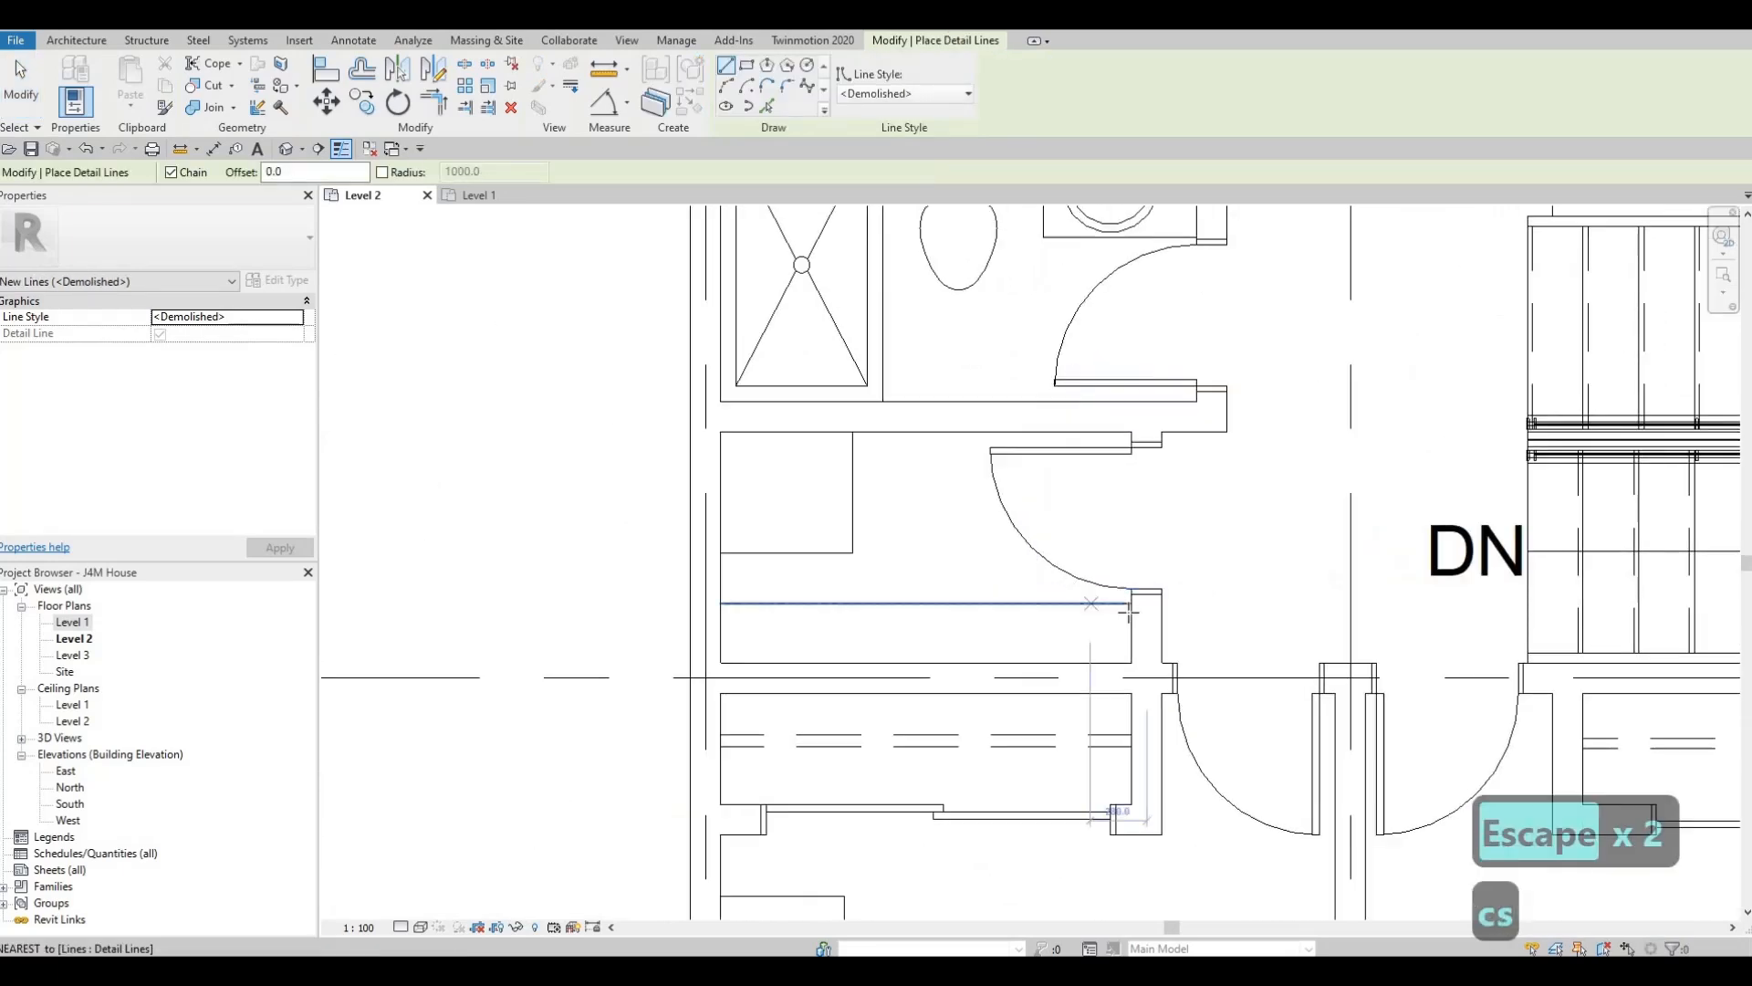
pyautogui.click(970, 614)
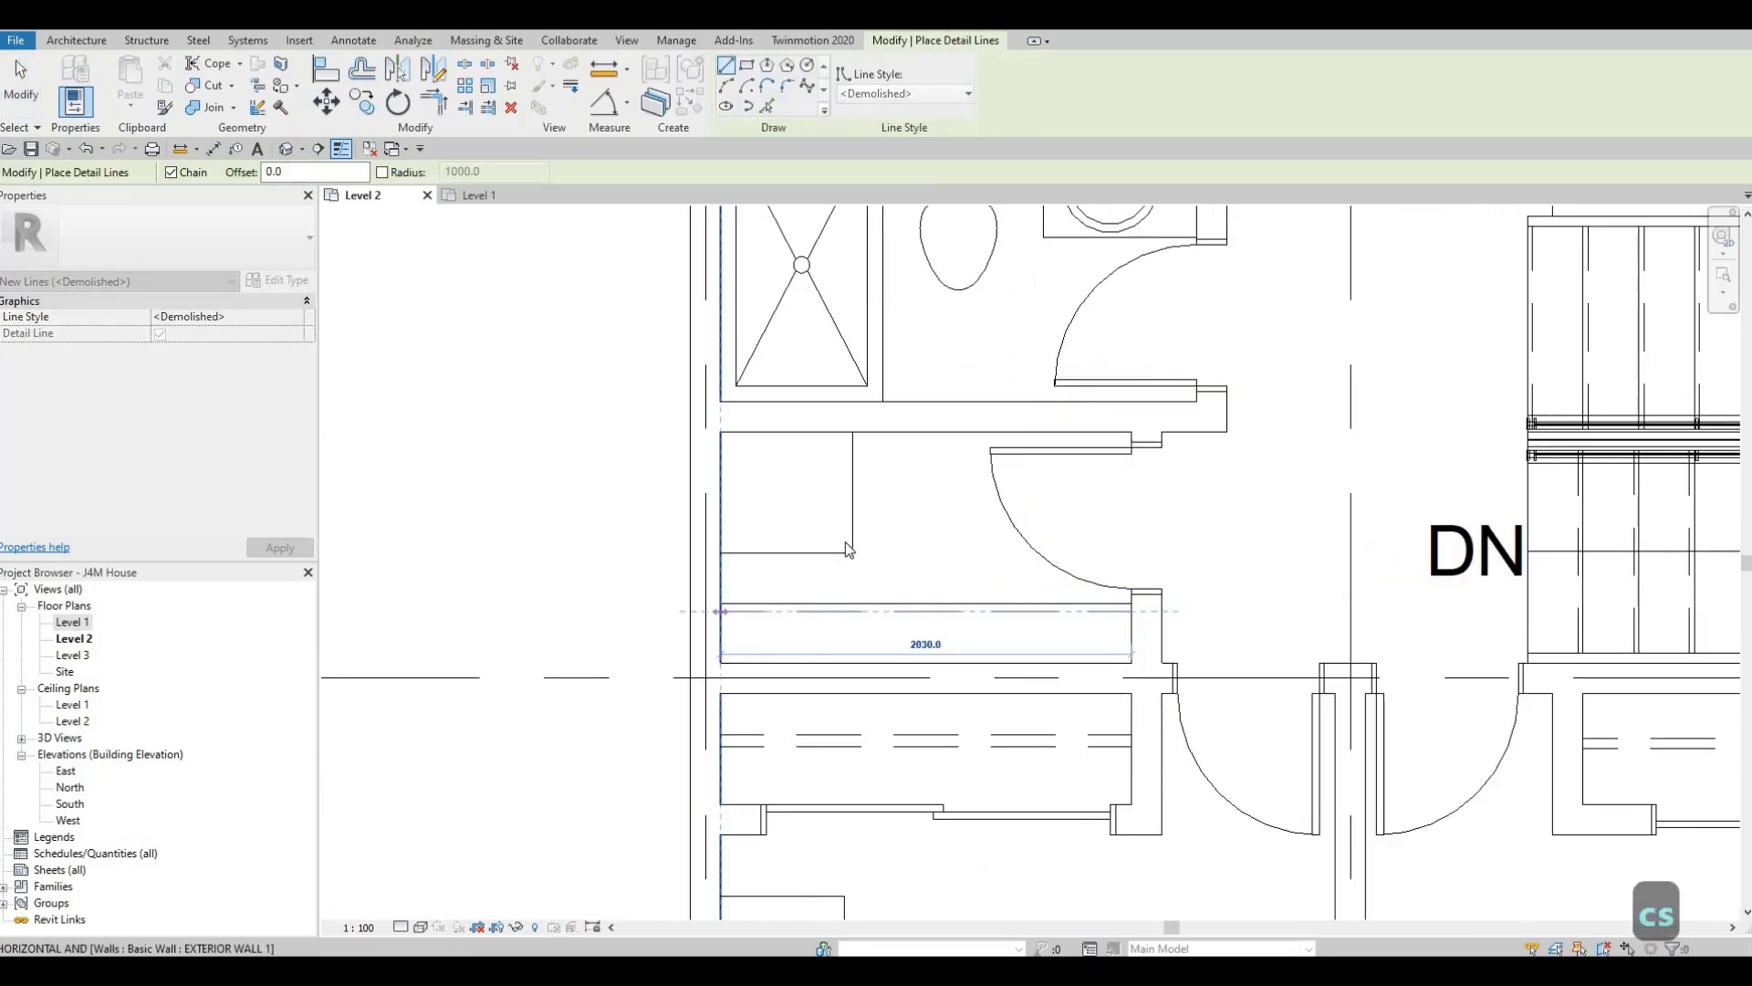
pyautogui.press('Escape')
pyautogui.press('Escape')
pyautogui.press('Escape')
# Draw a vertical Thin Lines detail line across the washer-dryer, from the laundry room's upper wall down to the horizontal shelf front line.
pyautogui.scroll(-3, 827, 520)
pyautogui.scroll(-2, 827, 520)
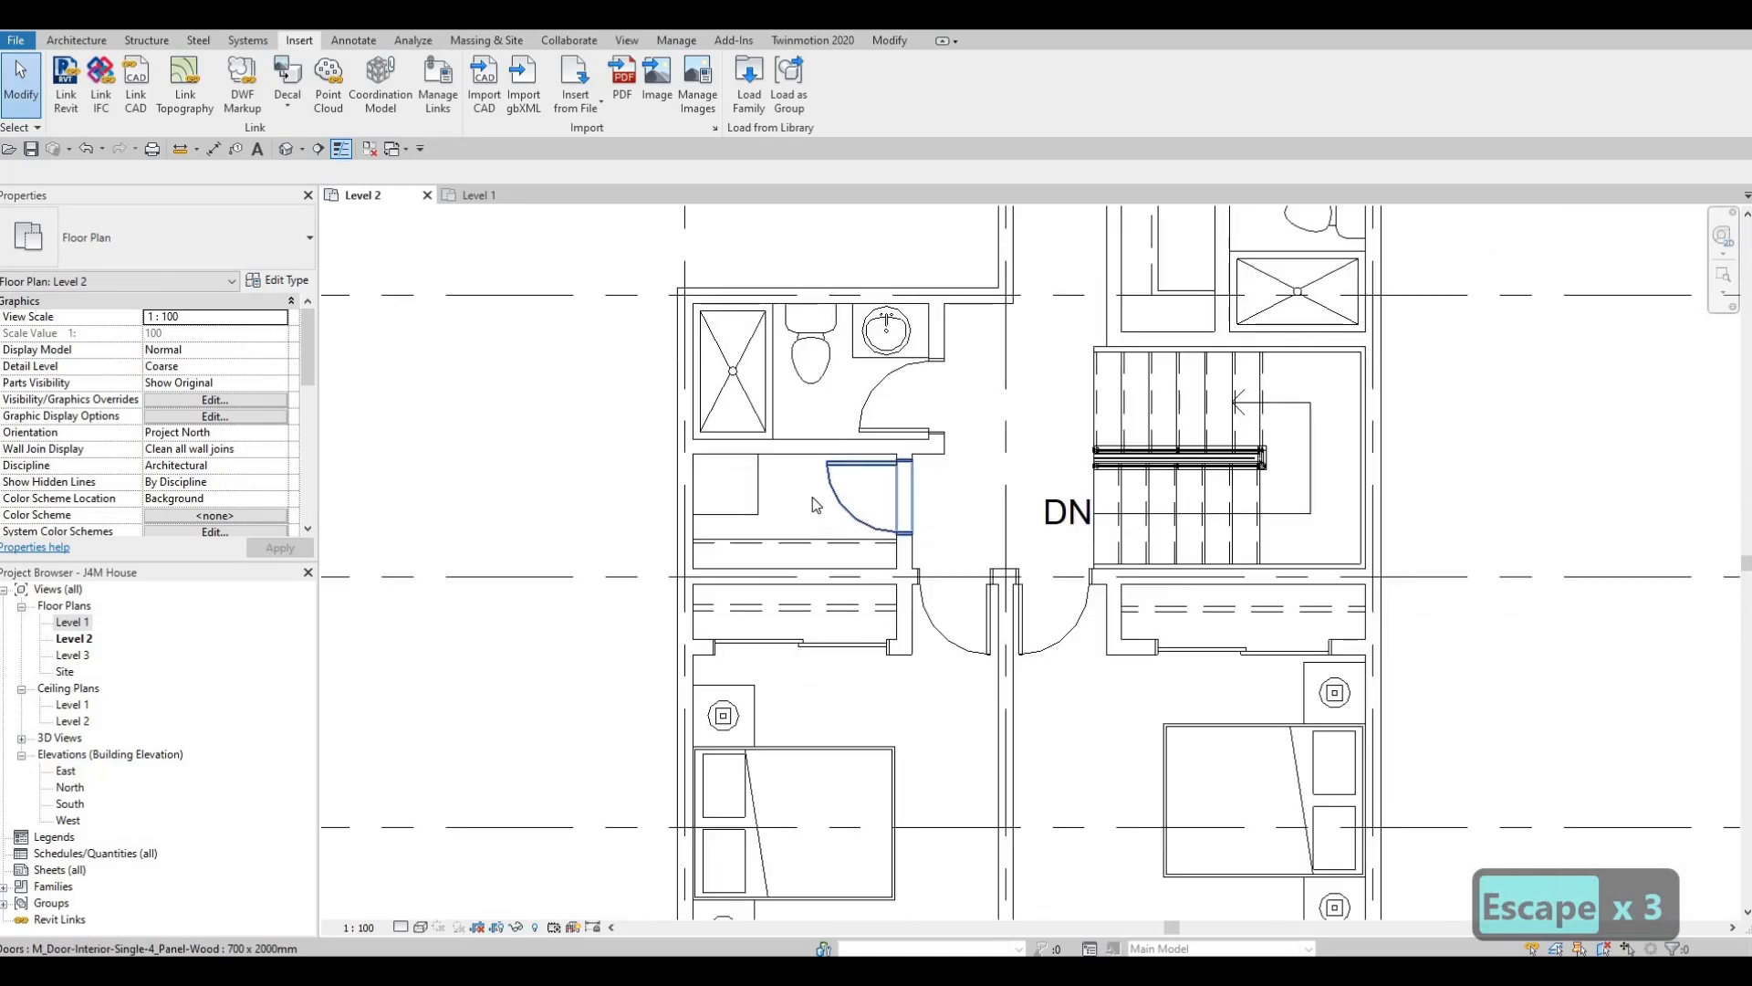
pyautogui.scroll(5, 762, 493)
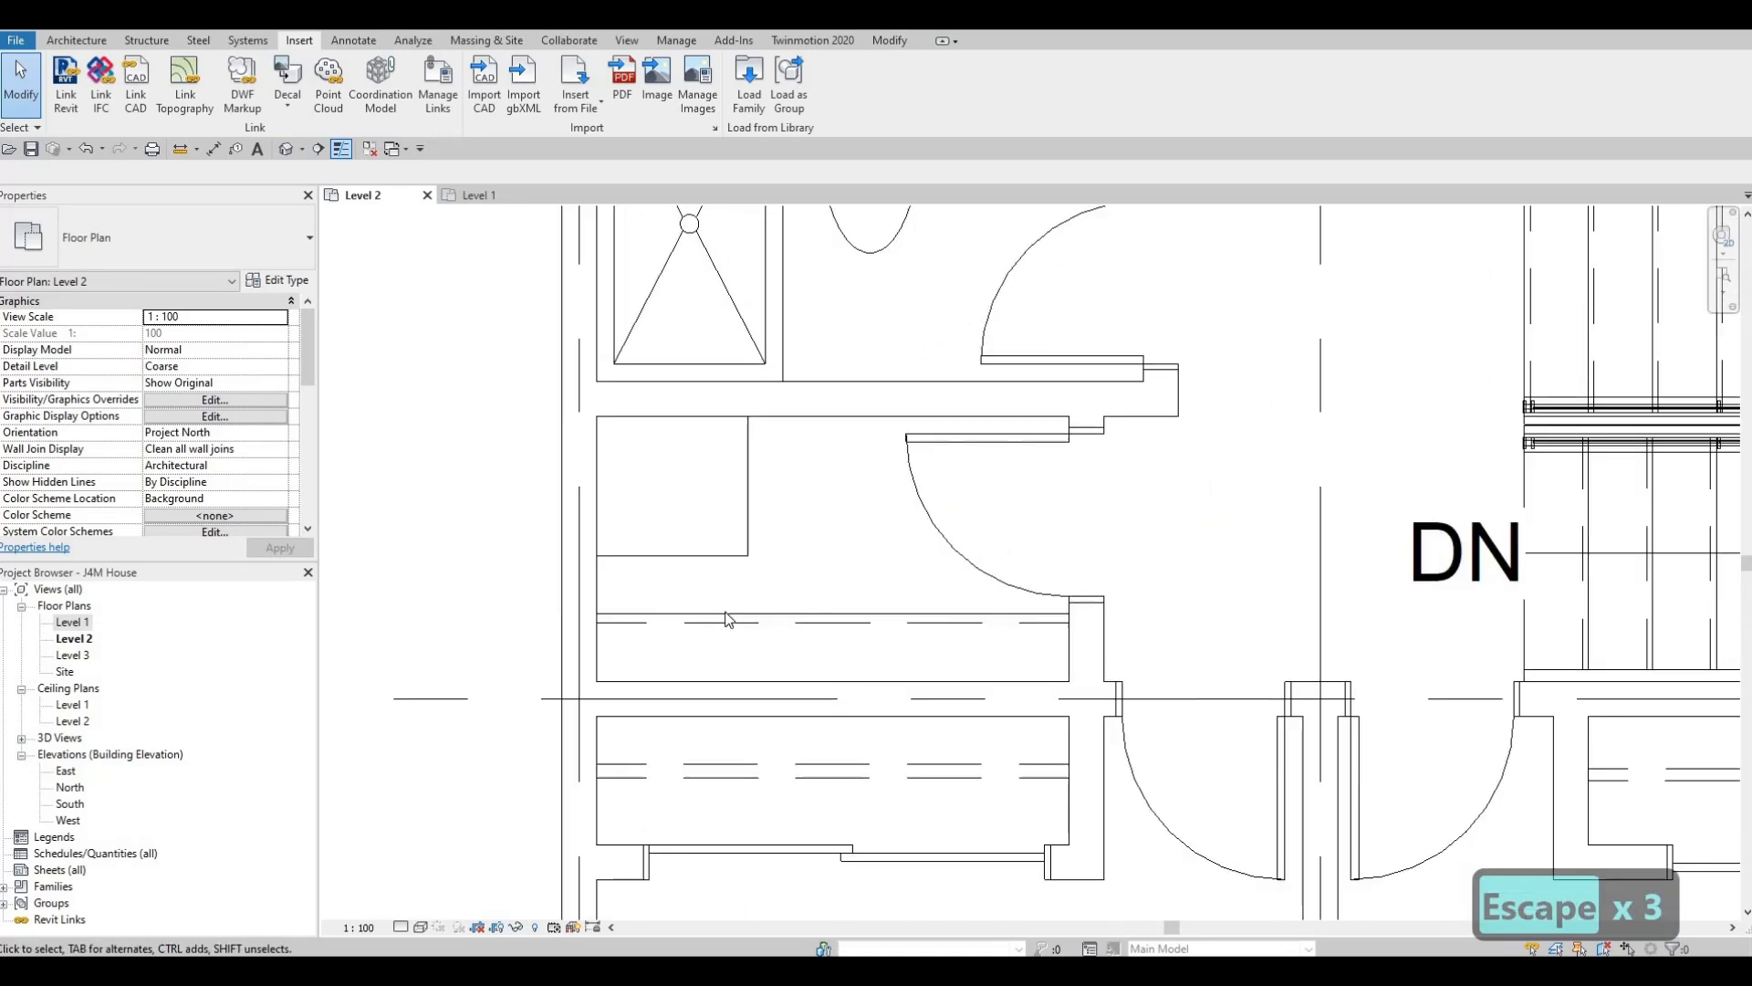
pyautogui.press('Escape')
pyautogui.press('Escape')
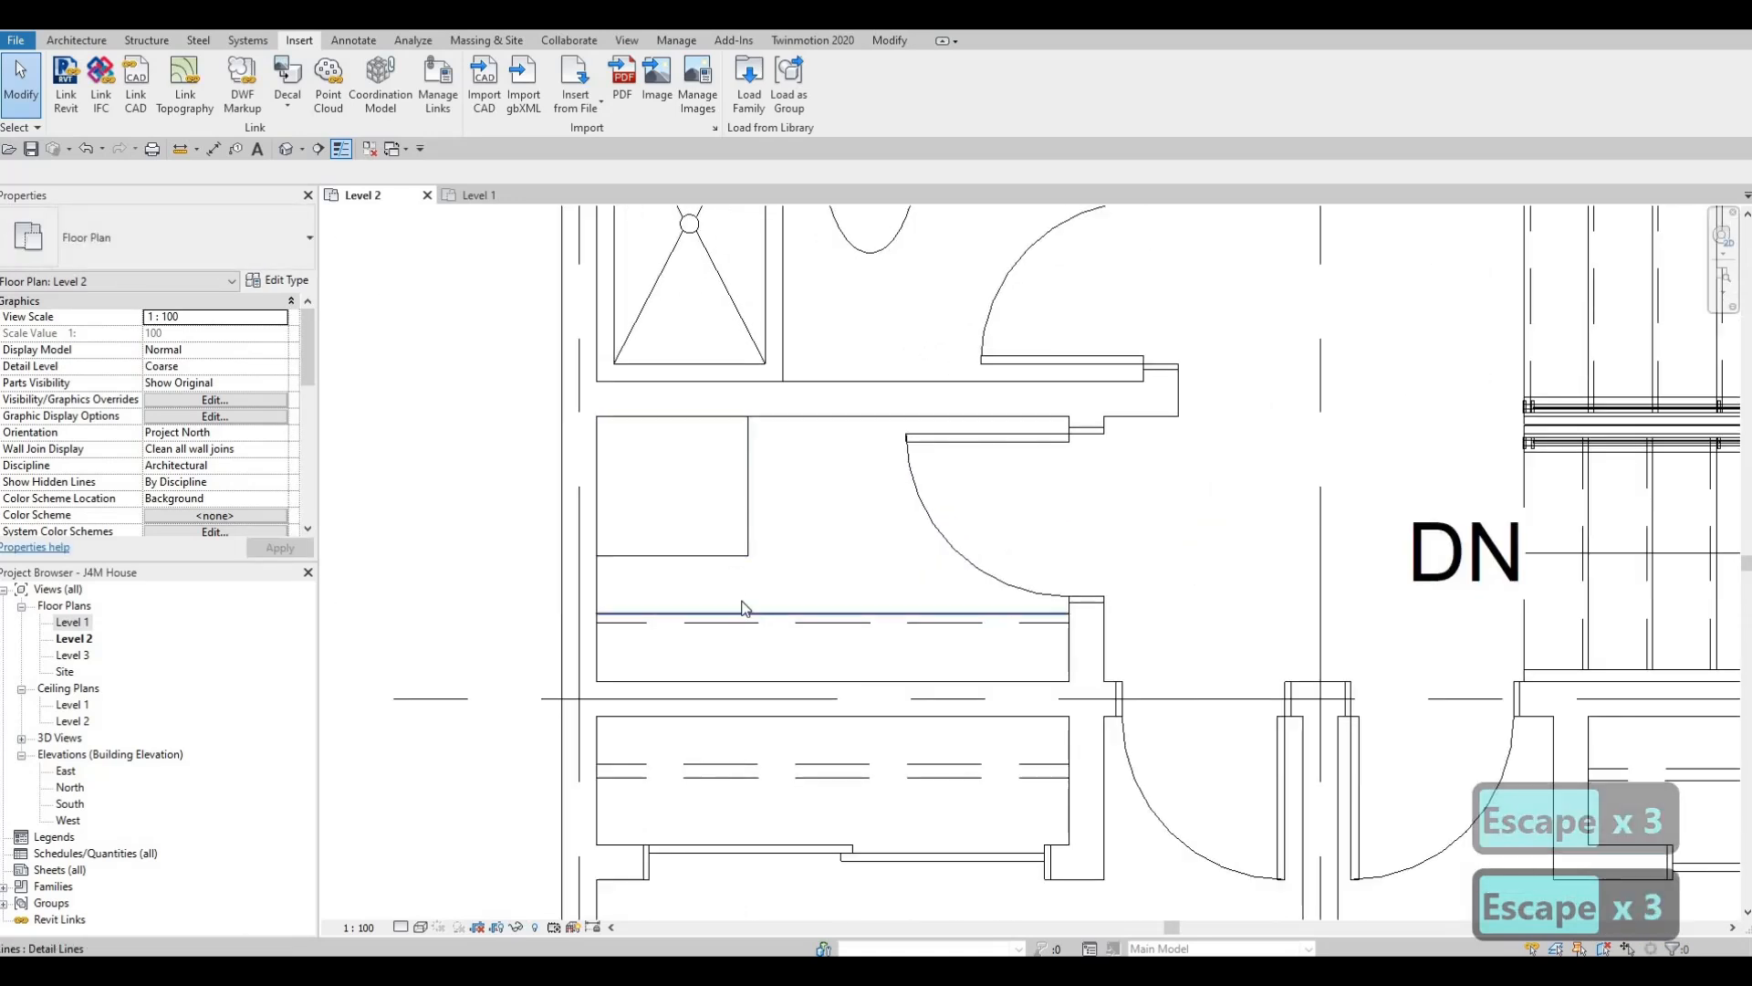
pyautogui.press('c')
pyautogui.press('s')
pyautogui.click(736, 417)
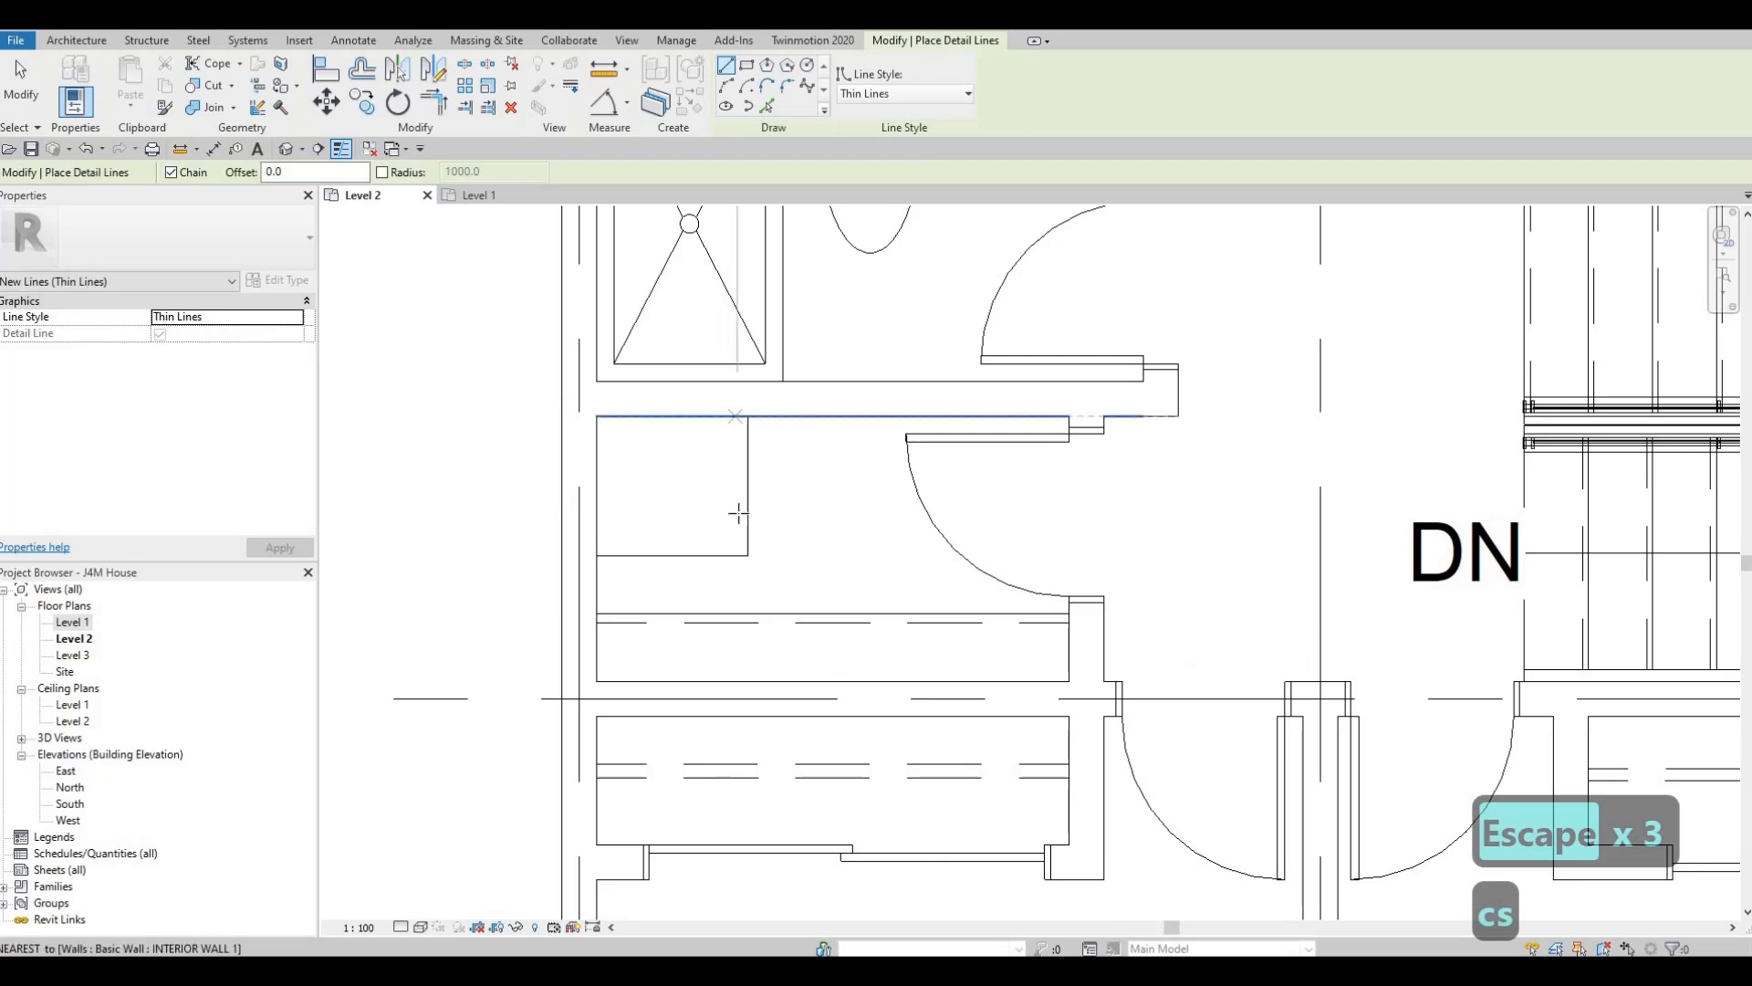
pyautogui.click(740, 612)
pyautogui.press('Escape')
pyautogui.press('Escape')
# Draw a vertical <Demolished> detail line about 886 mm long, left of the vertical shelf line, from the horizontal dashed line to the upper wall.
pyautogui.click(720, 615)
pyautogui.press('c')
pyautogui.press('s')
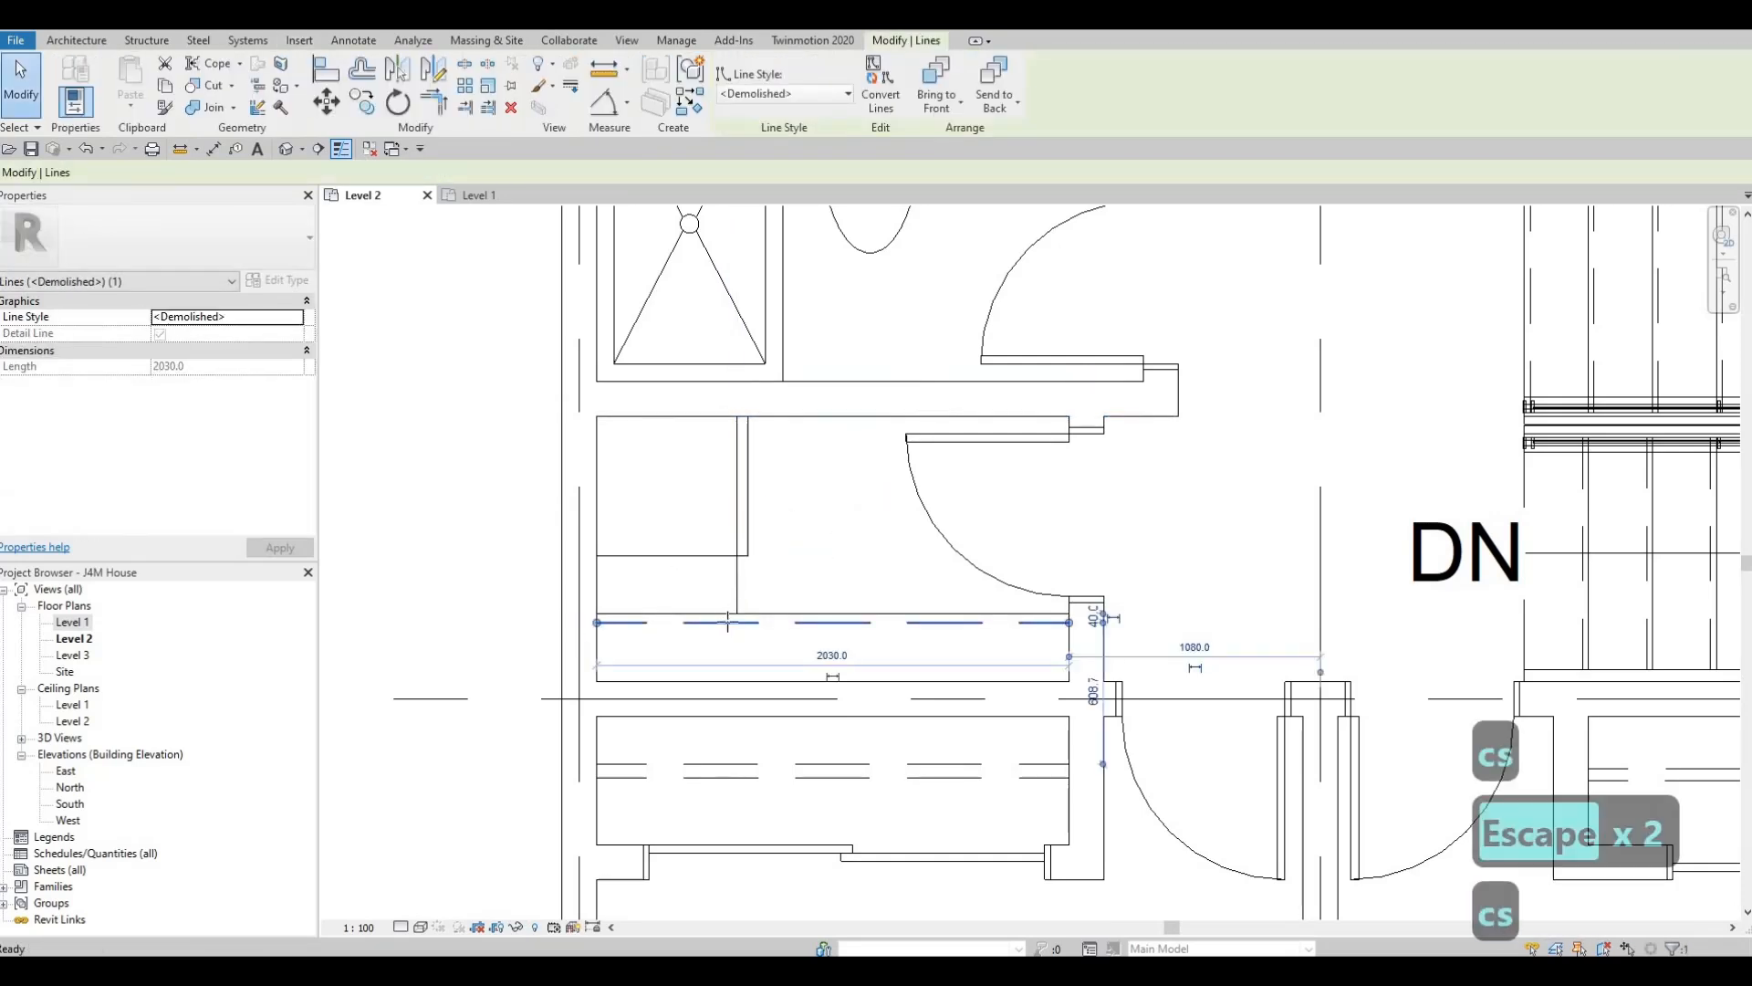
pyautogui.click(727, 622)
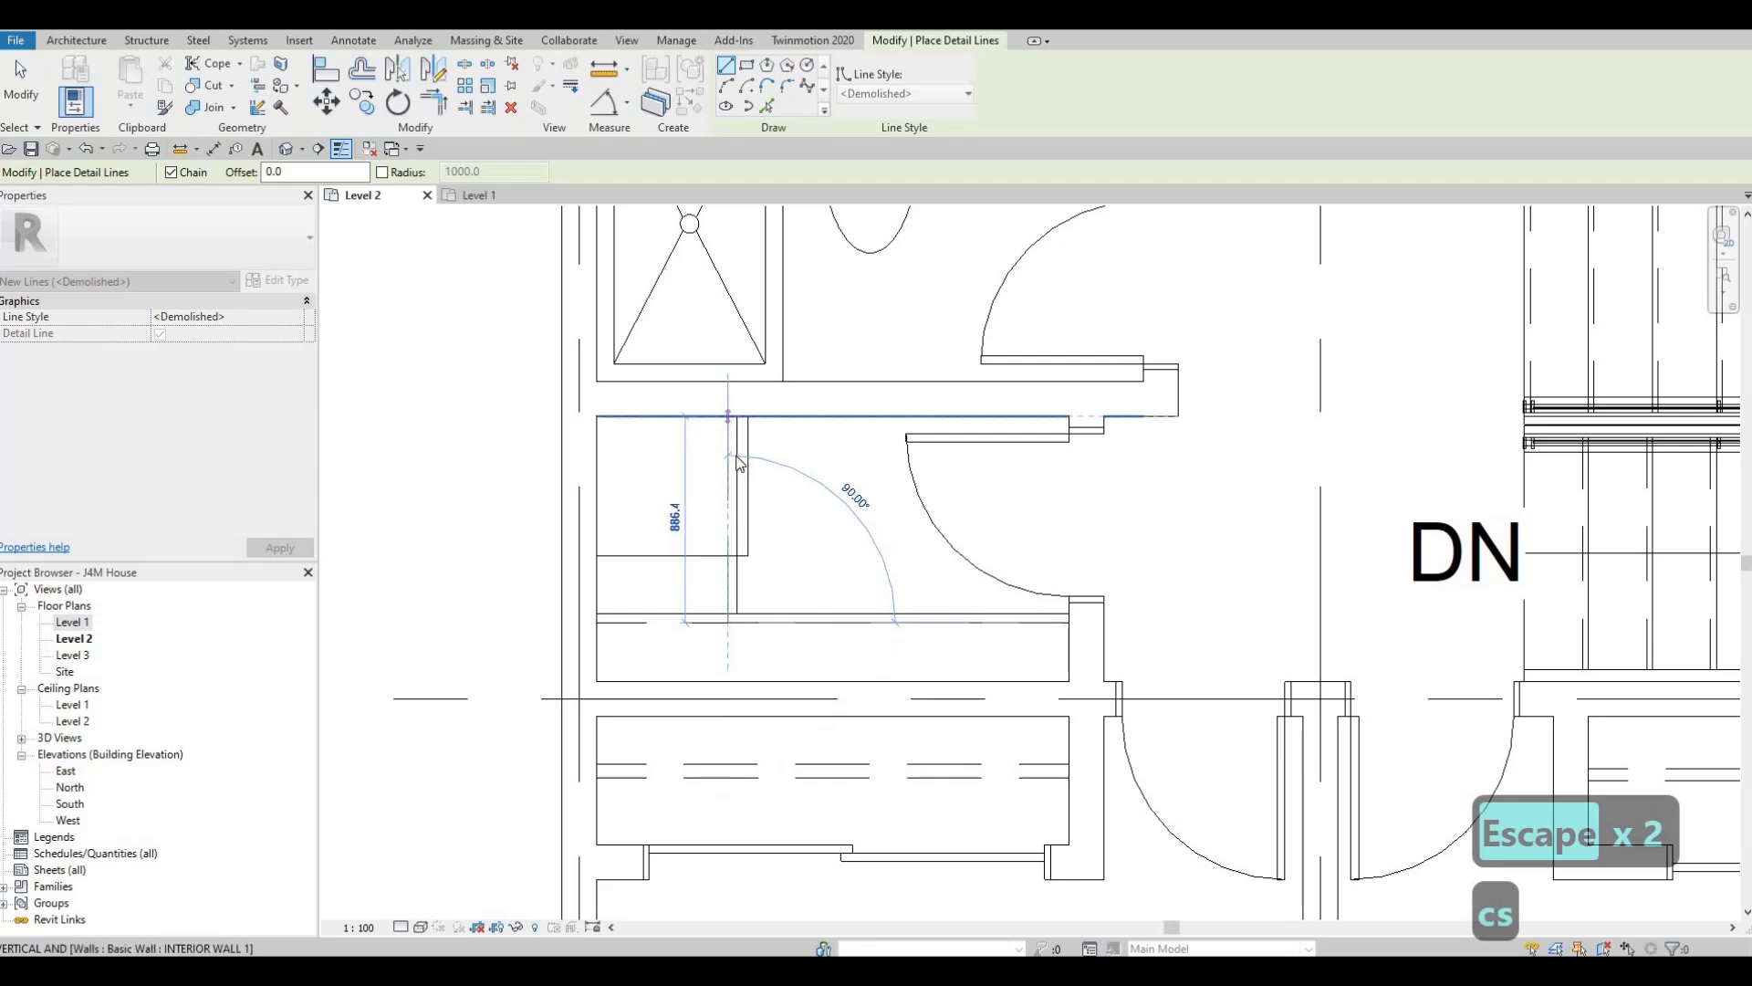
pyautogui.click(728, 418)
pyautogui.press('Escape')
pyautogui.press('Escape')
pyautogui.press('Escape')
# Trim the solid and dashed laundry shelf lines to corners so they form an L-shaped shelf.
pyautogui.press('t')
pyautogui.press('r')
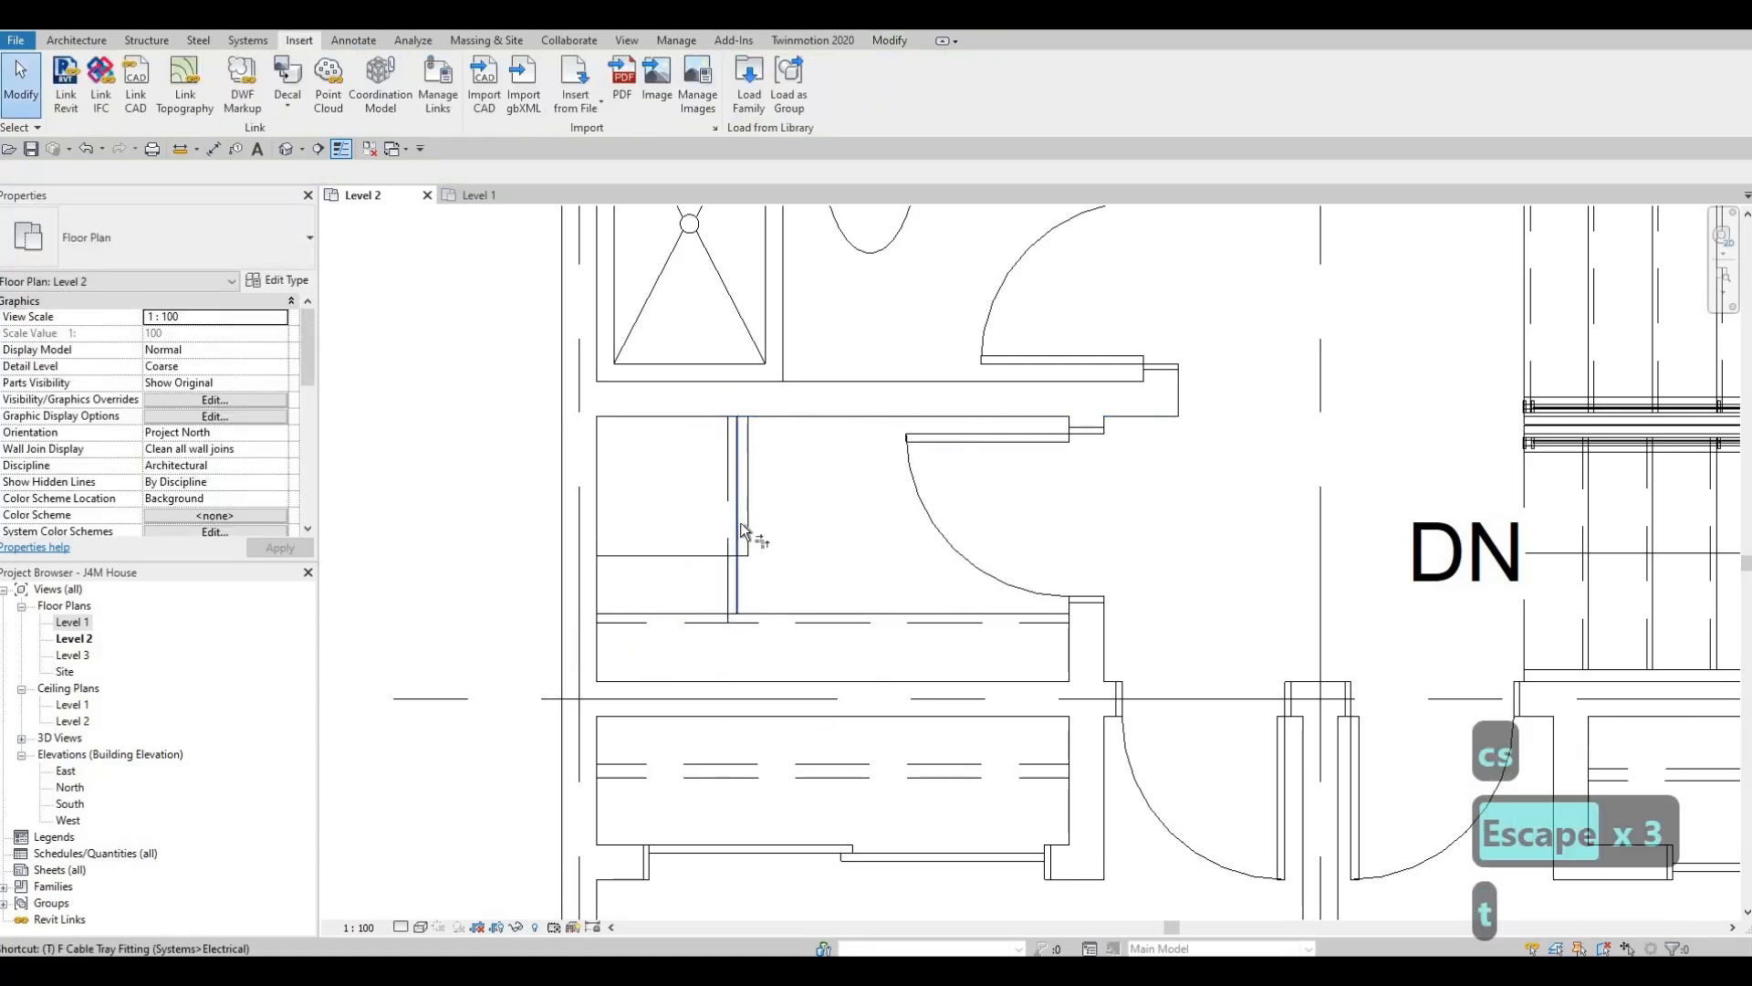
pyautogui.click(757, 617)
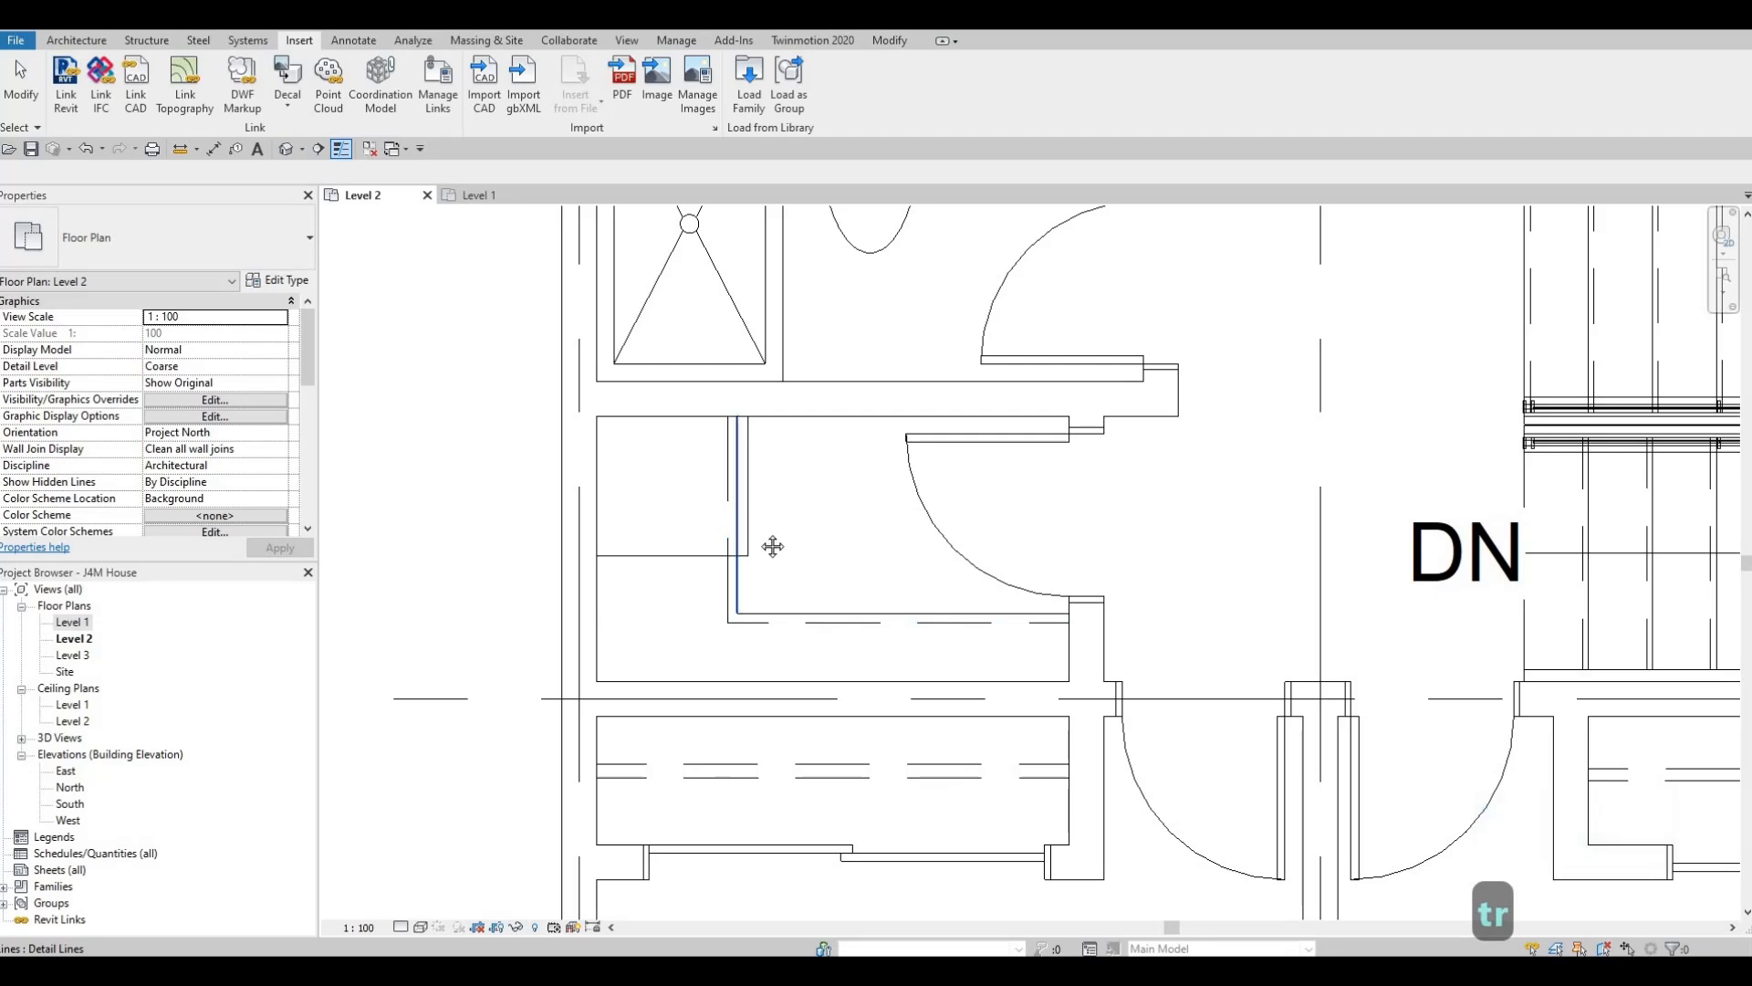
pyautogui.press('Escape')
pyautogui.press('Escape')
pyautogui.scroll(-3, 673, 529)
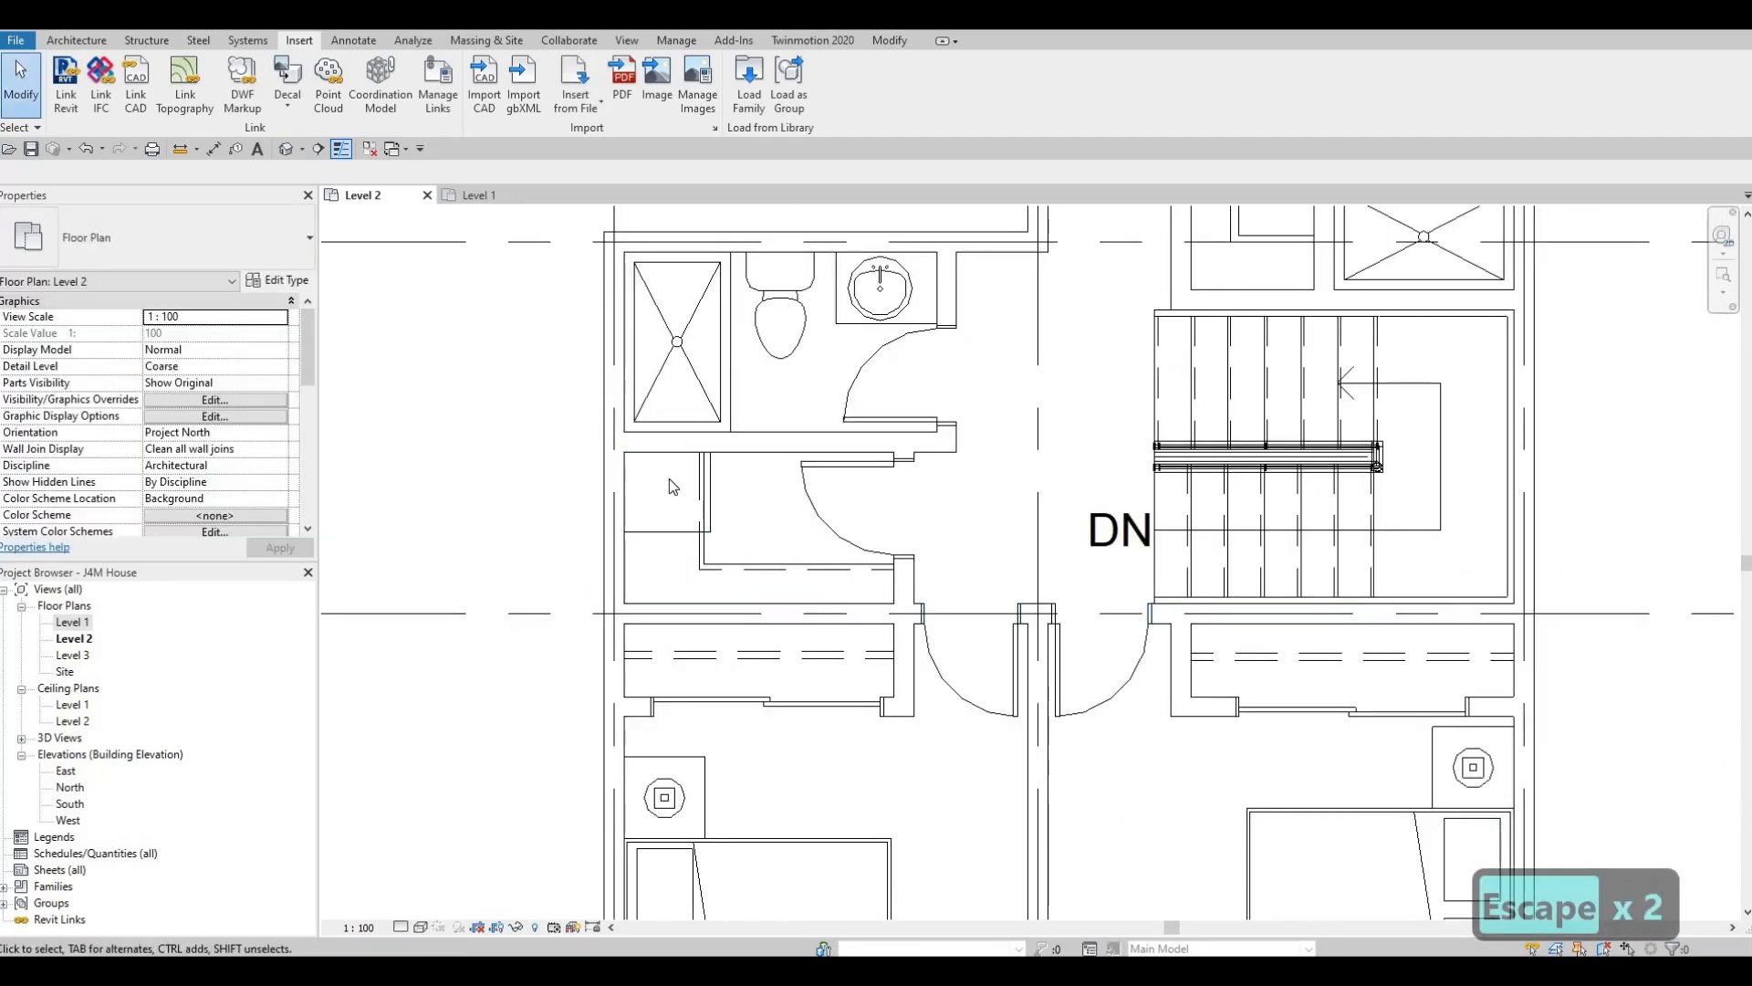
pyautogui.press('Escape')
pyautogui.scroll(-5, 734, 441)
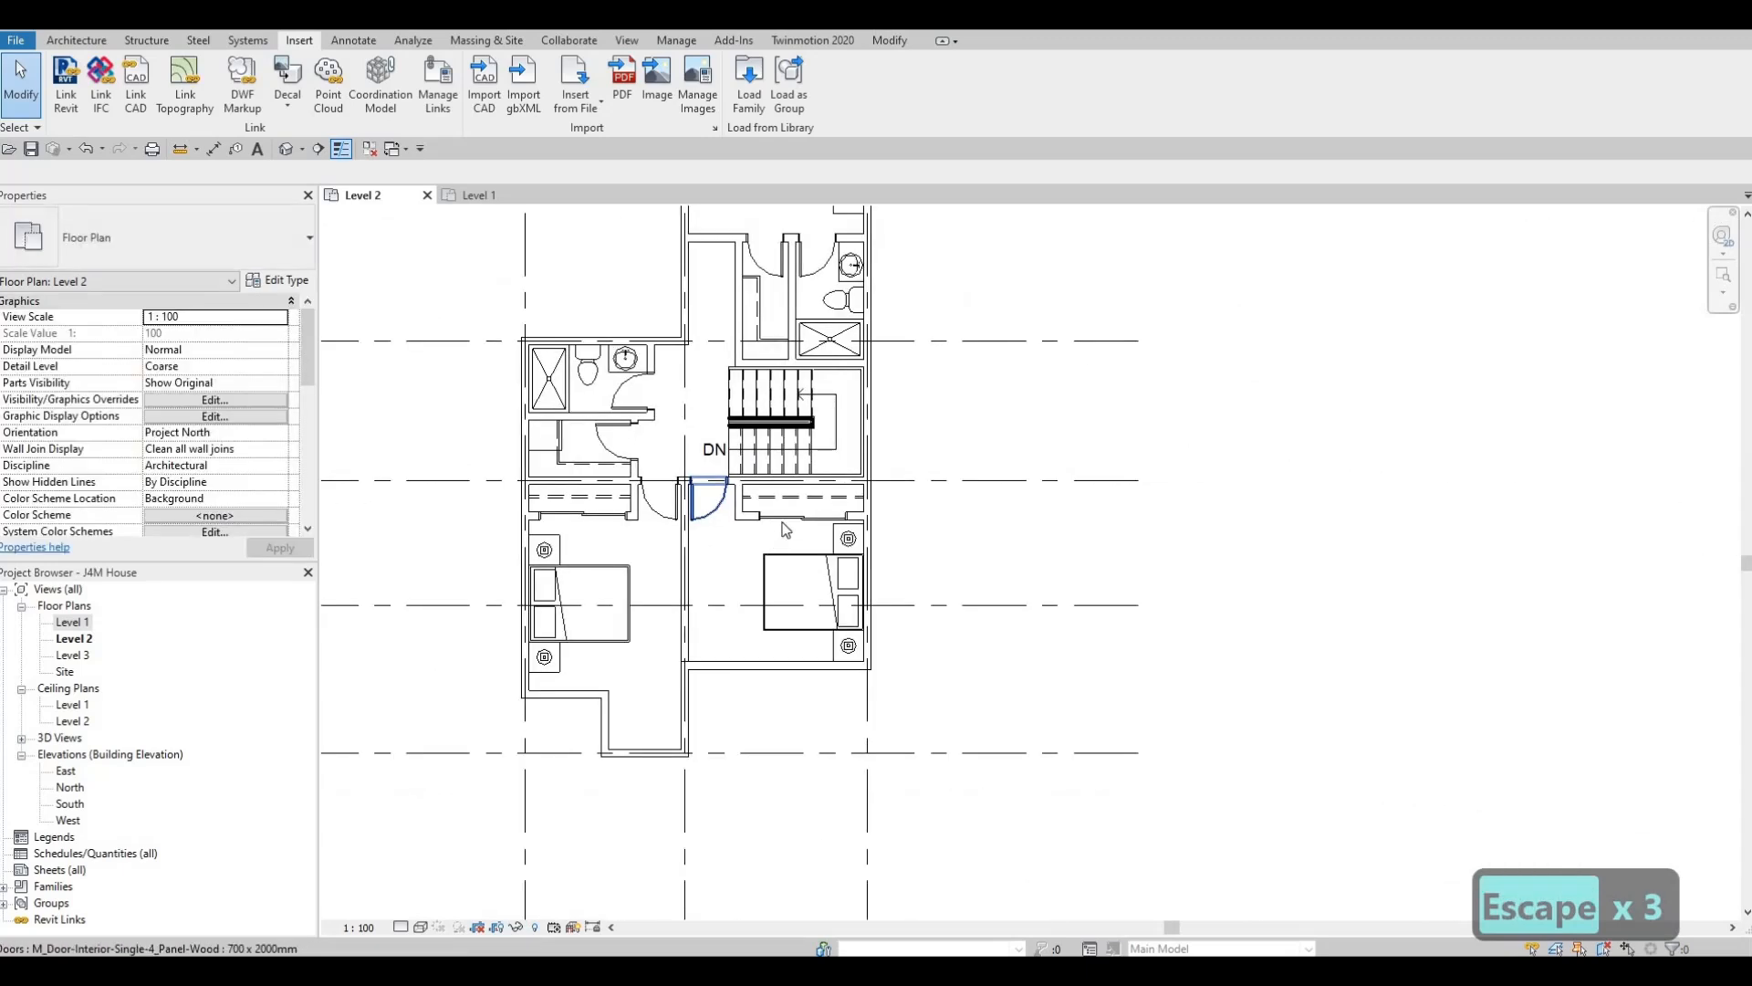
pyautogui.scroll(-2, 785, 529)
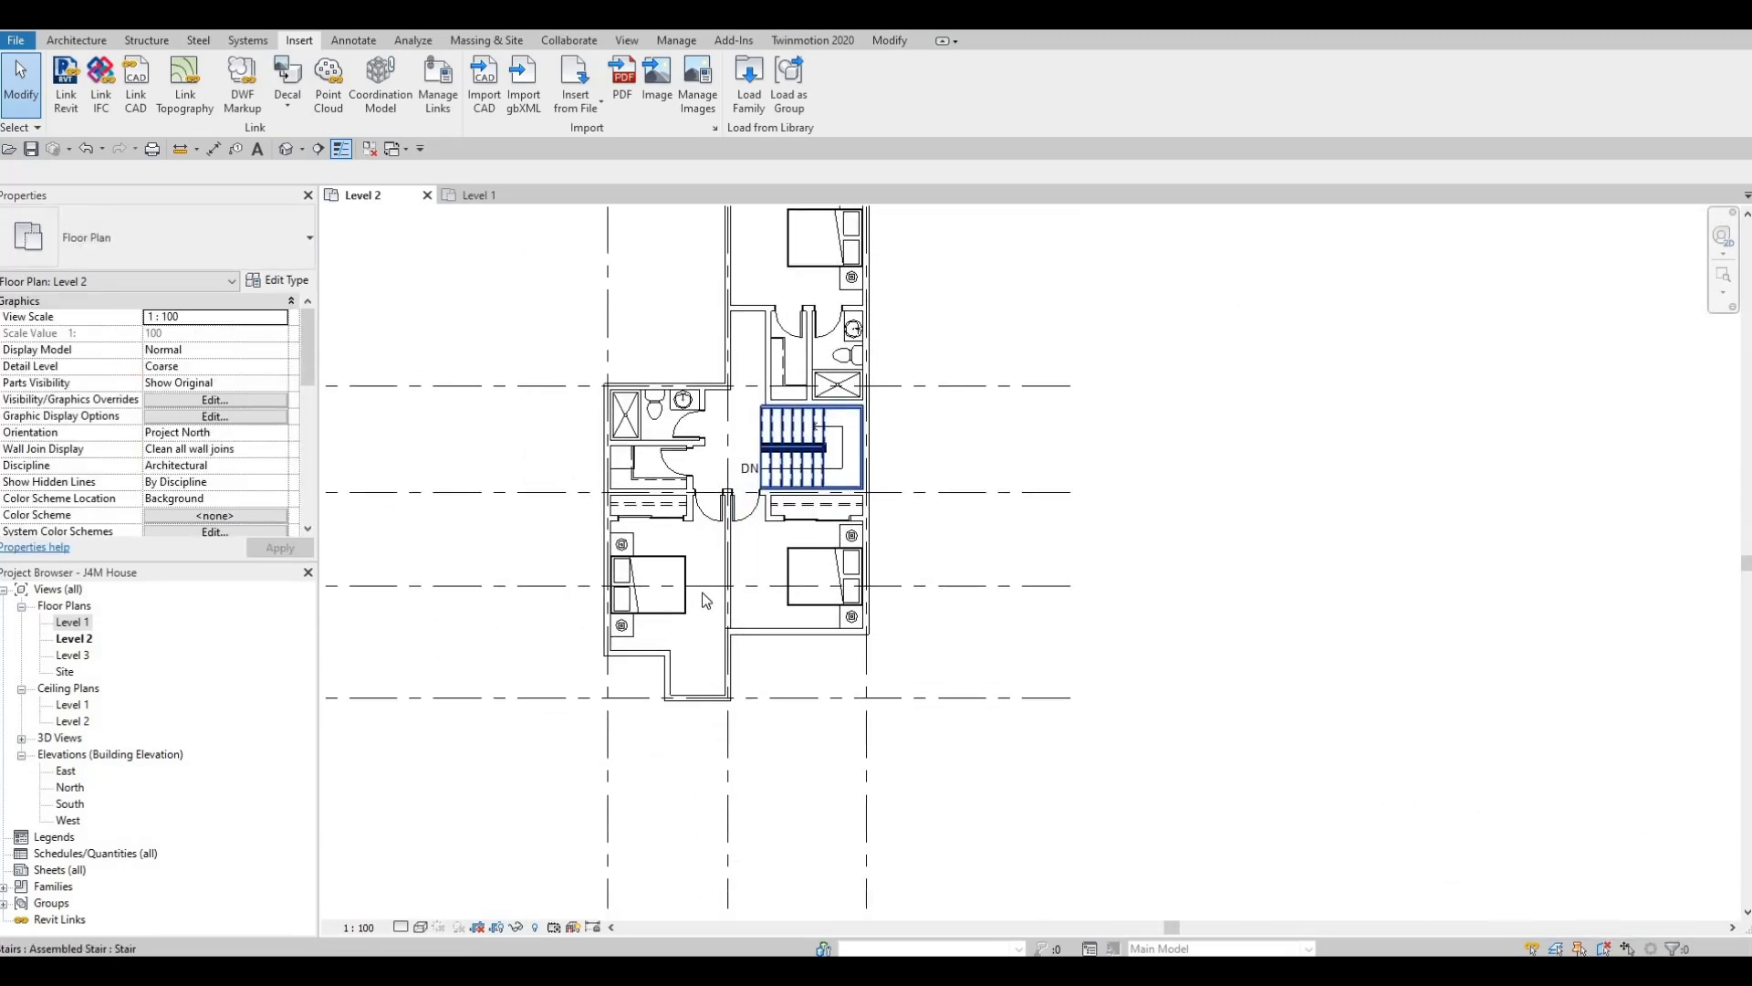
pyautogui.scroll(5, 705, 600)
pyautogui.press('Escape')
pyautogui.press('Escape')
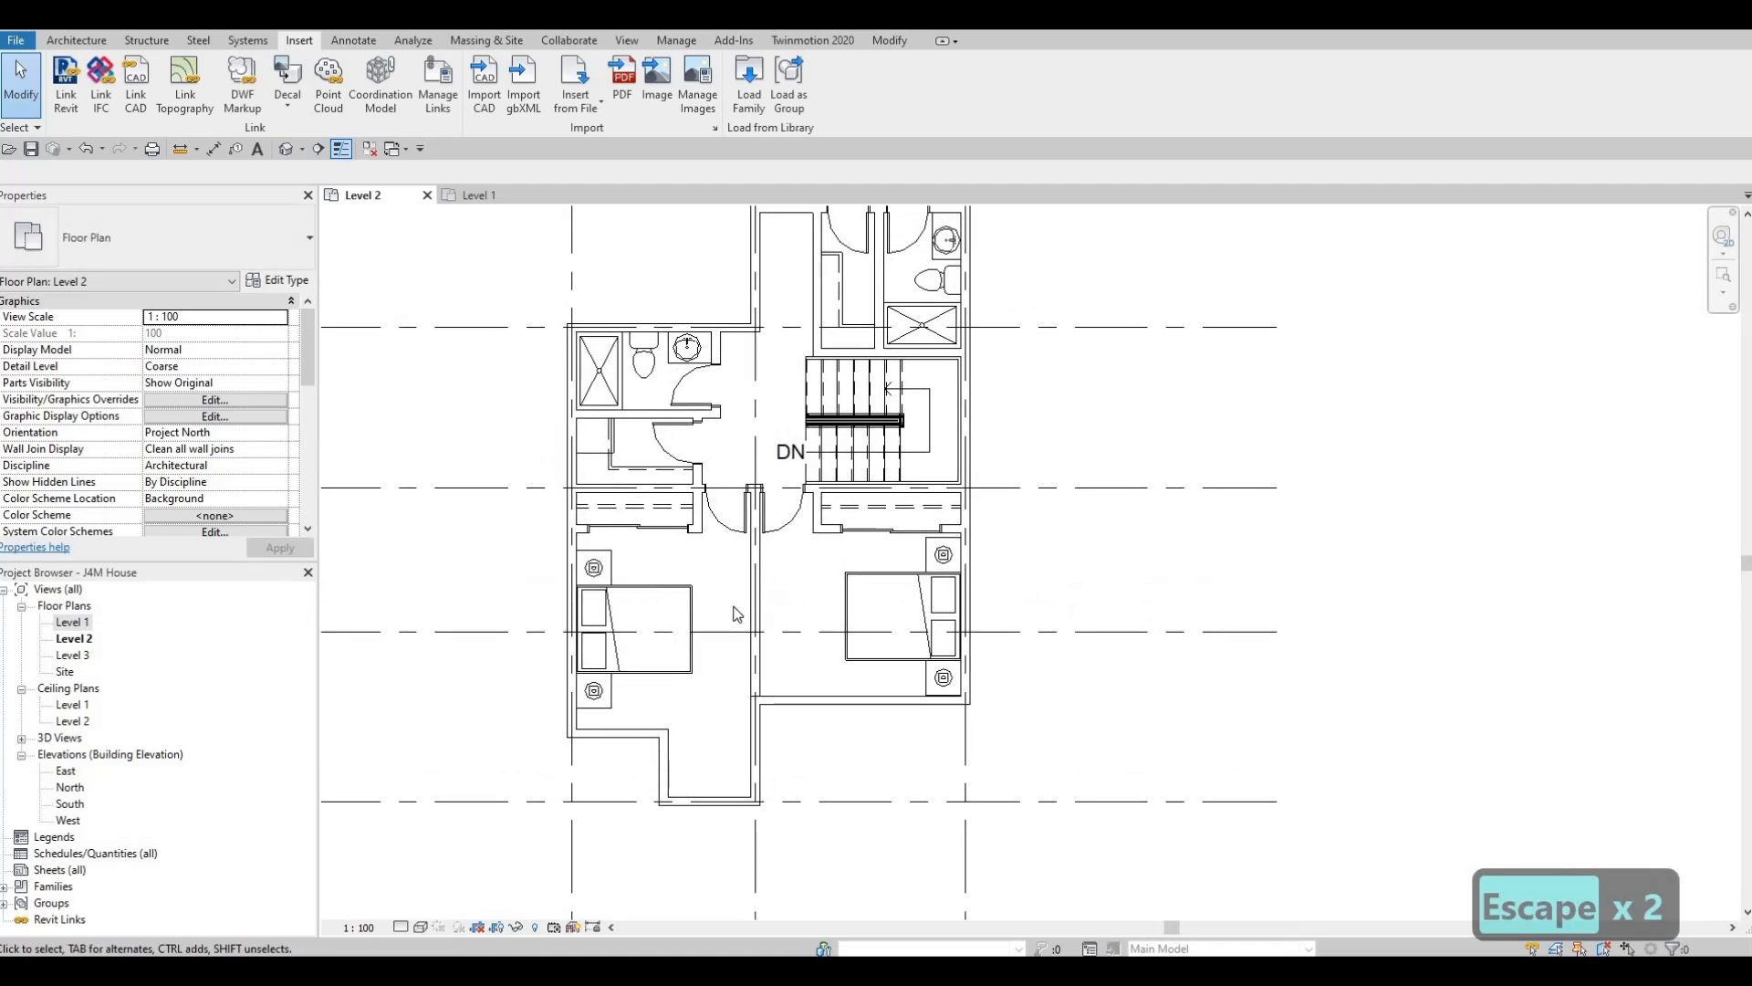
# Start an architectural wall on Level 2 and choose the Curtain Wall type.
pyautogui.moveTo(713, 629); pyautogui.dragTo(741, 590, button='middle')
pyautogui.moveTo(724, 689)
pyautogui.mouseDown(button='middle')
pyautogui.moveTo(729, 616)
pyautogui.moveTo(741, 707)
pyautogui.mouseUp(button='middle')
pyautogui.moveTo(743, 641); pyautogui.dragTo(726, 564, button='middle')
pyautogui.moveTo(685, 629); pyautogui.dragTo(691, 574, button='middle')
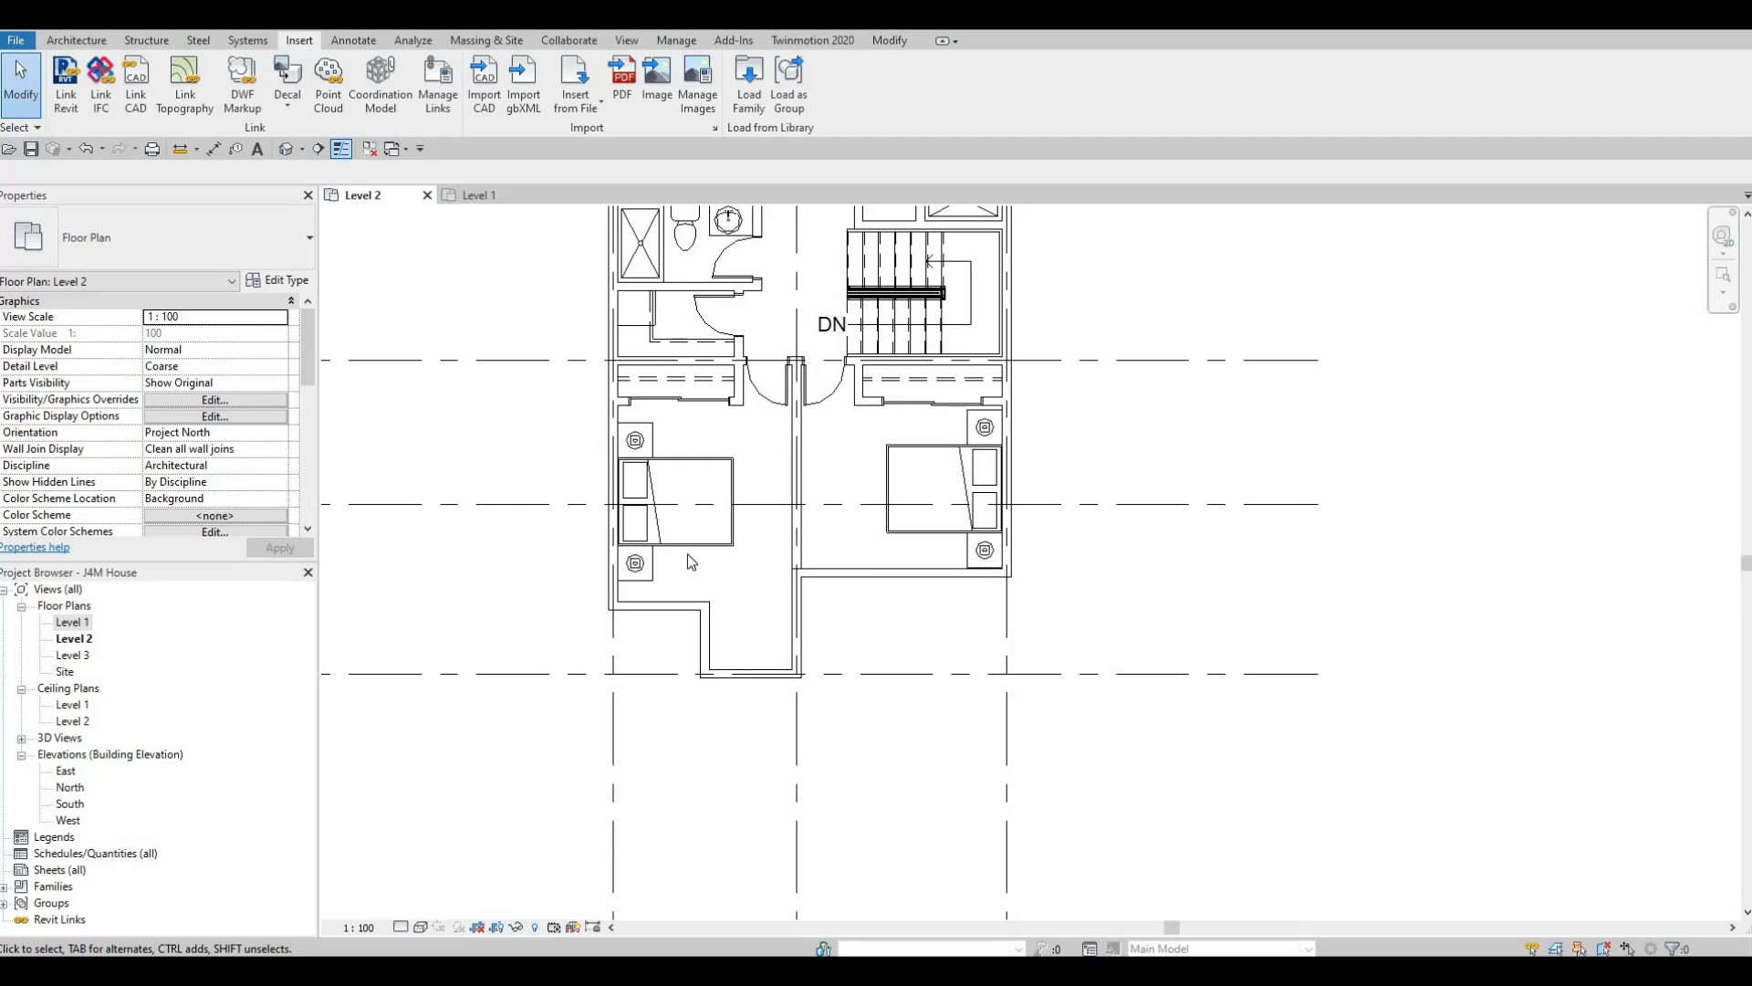
pyautogui.press('Escape')
pyautogui.press('Escape')
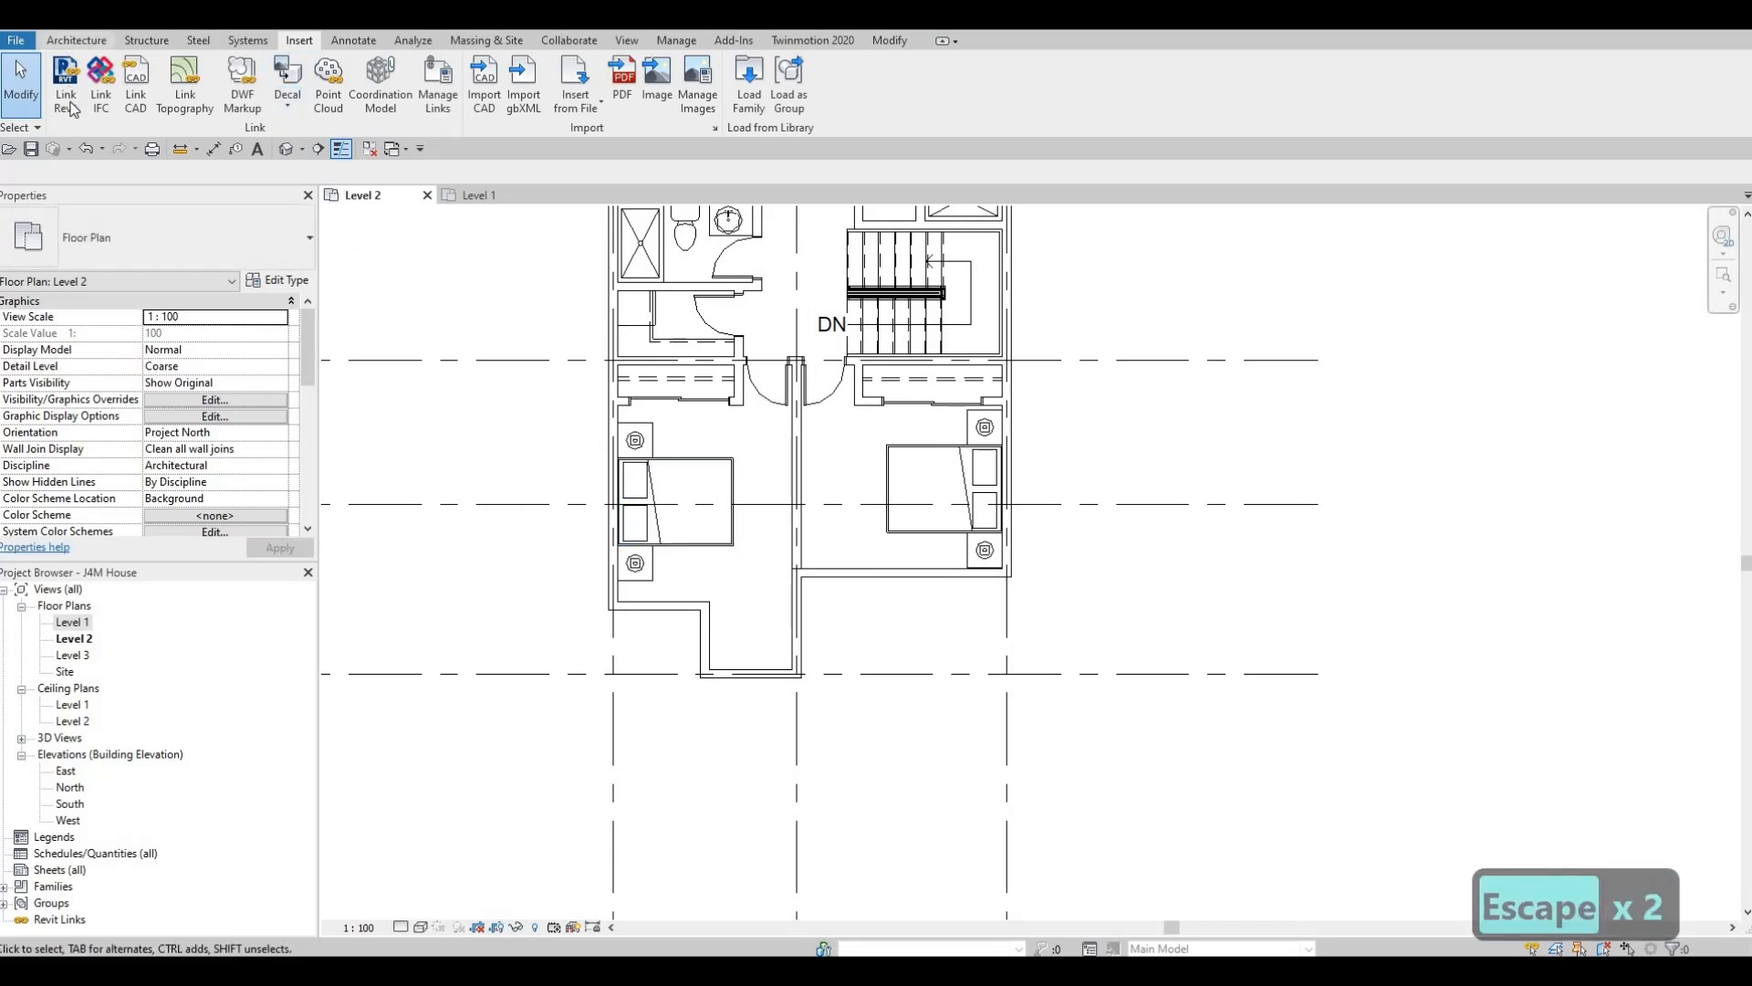
pyautogui.click(77, 41)
pyautogui.click(69, 105)
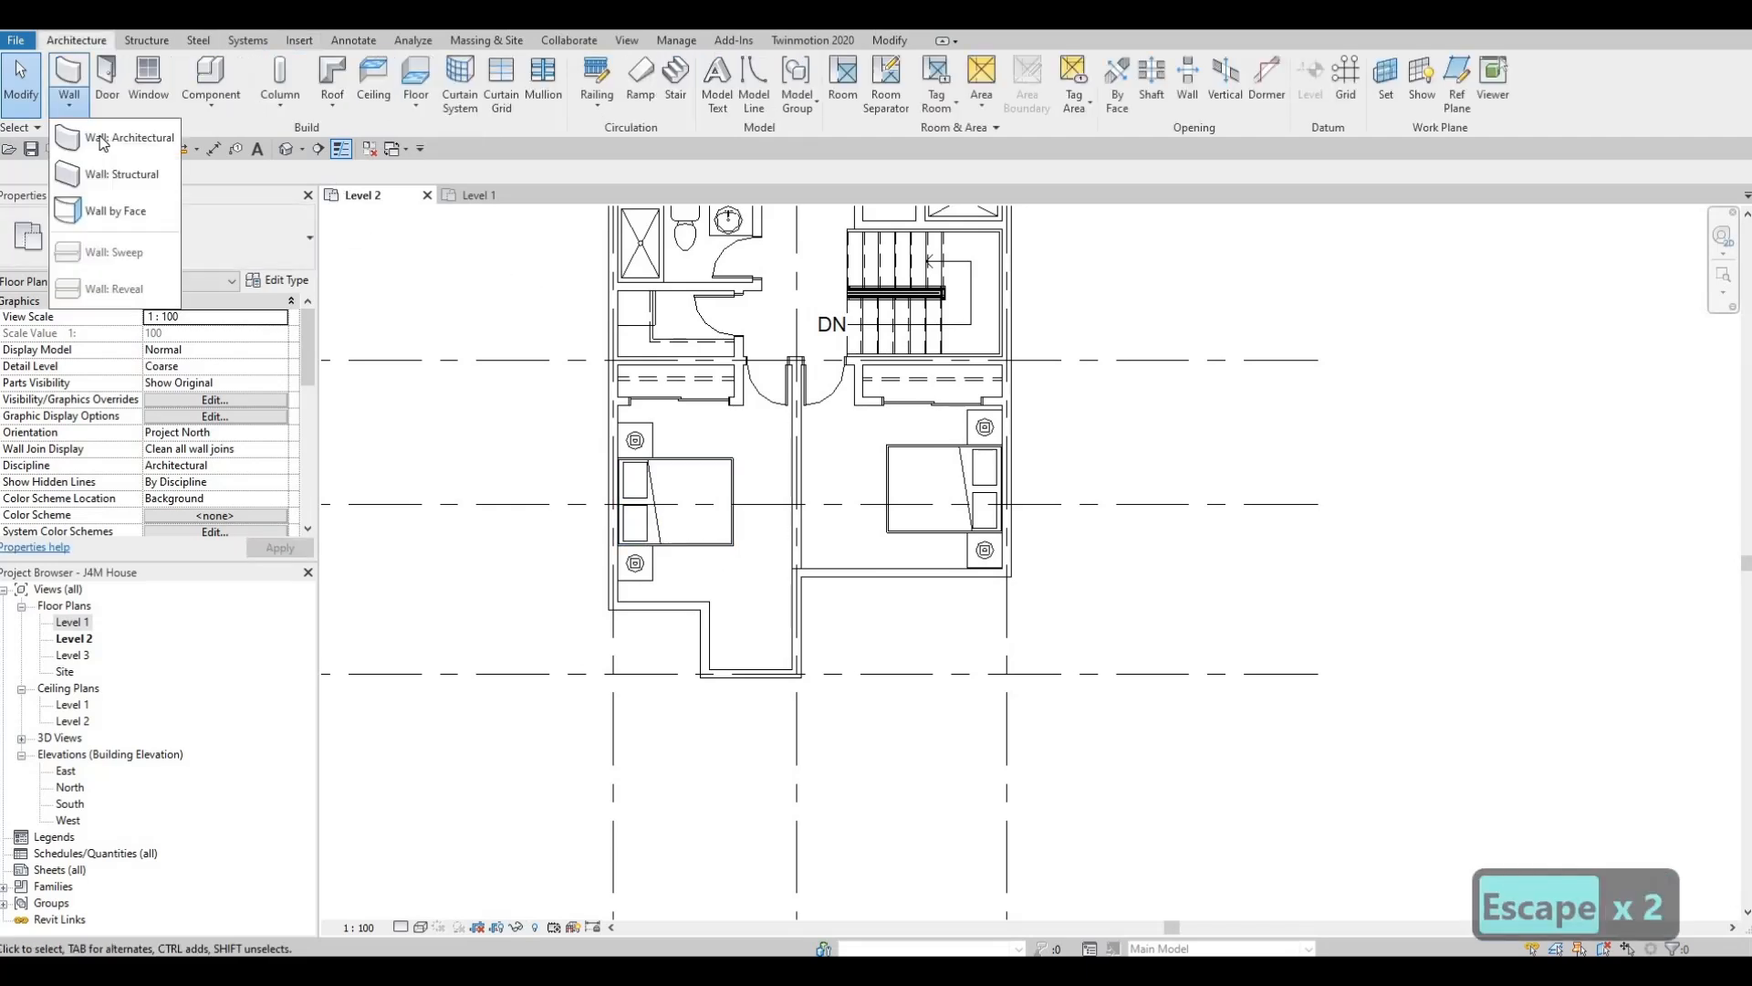
pyautogui.click(77, 78)
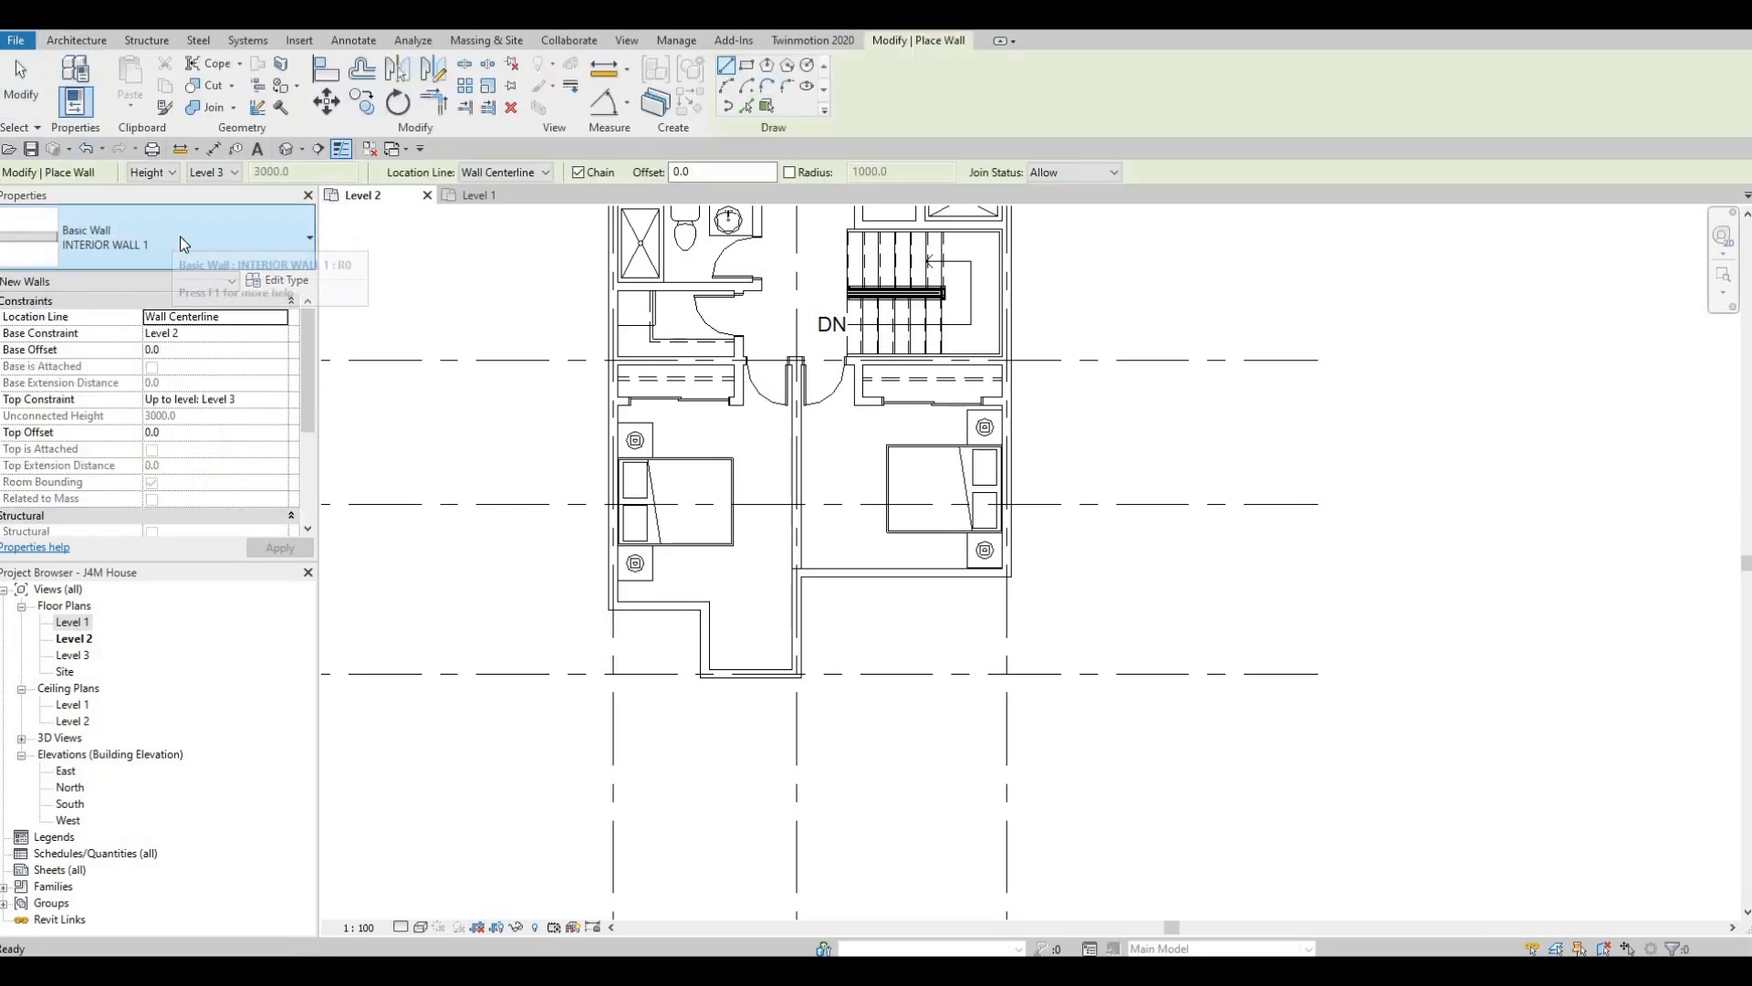
pyautogui.click(179, 237)
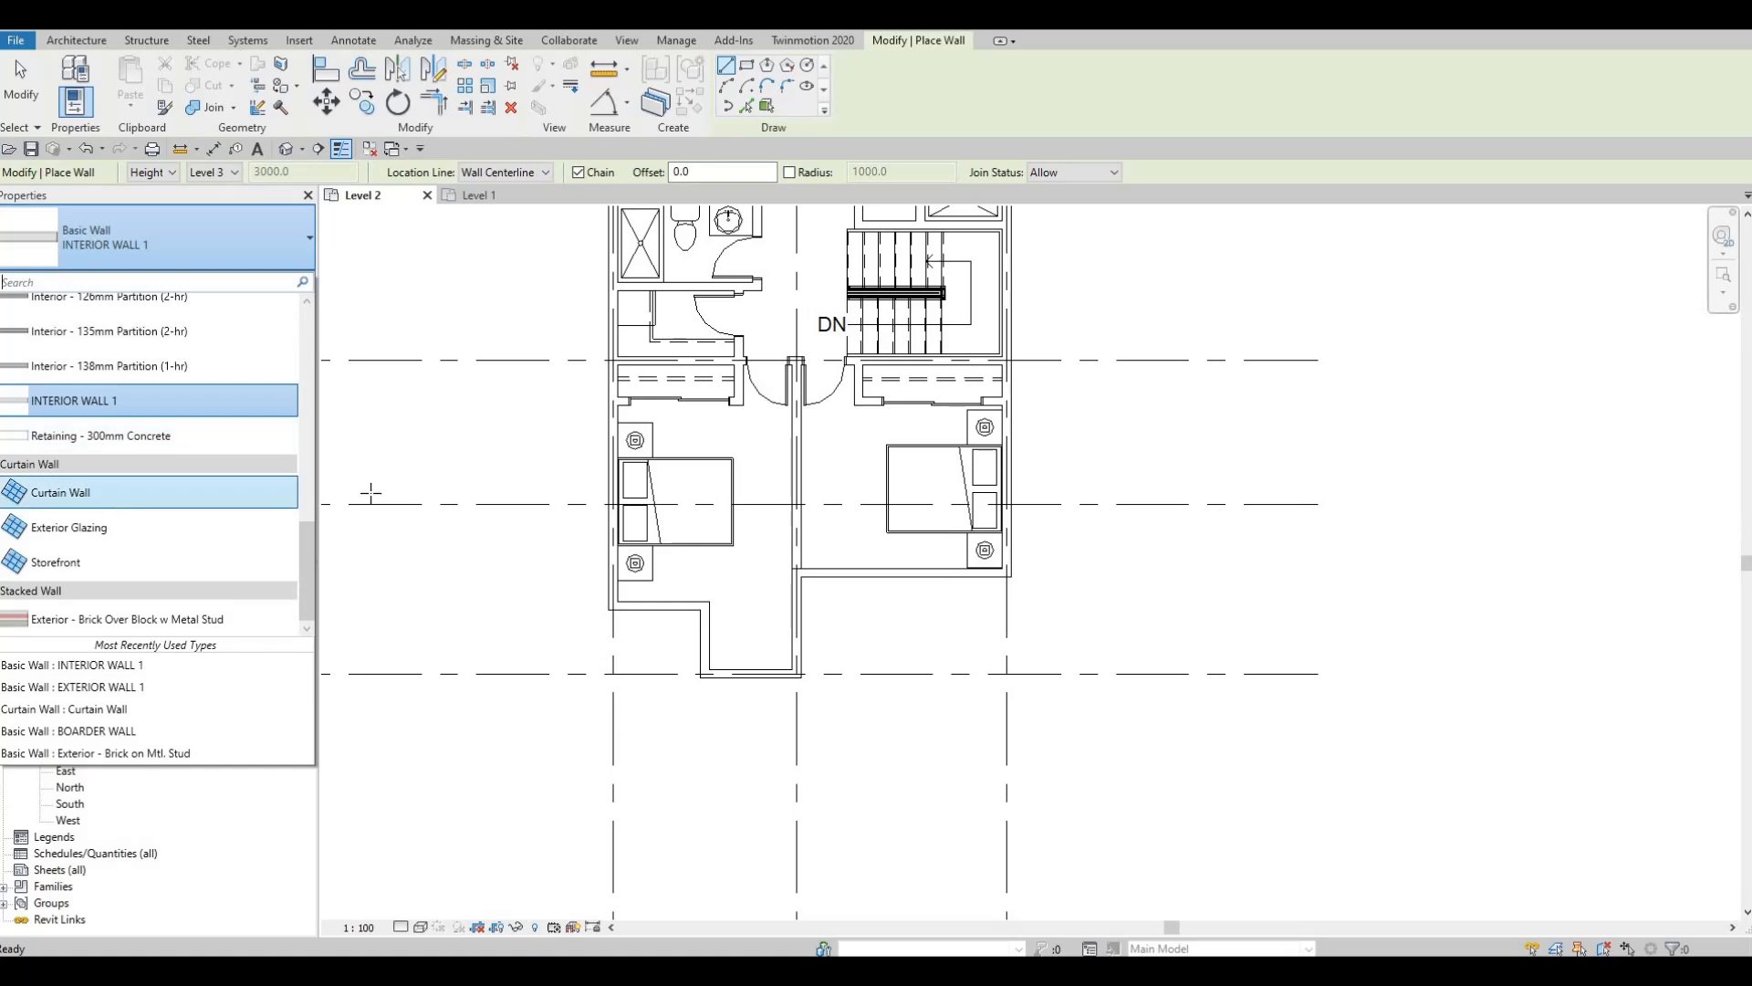
pyautogui.click(119, 493)
pyautogui.scroll(1, 724, 673)
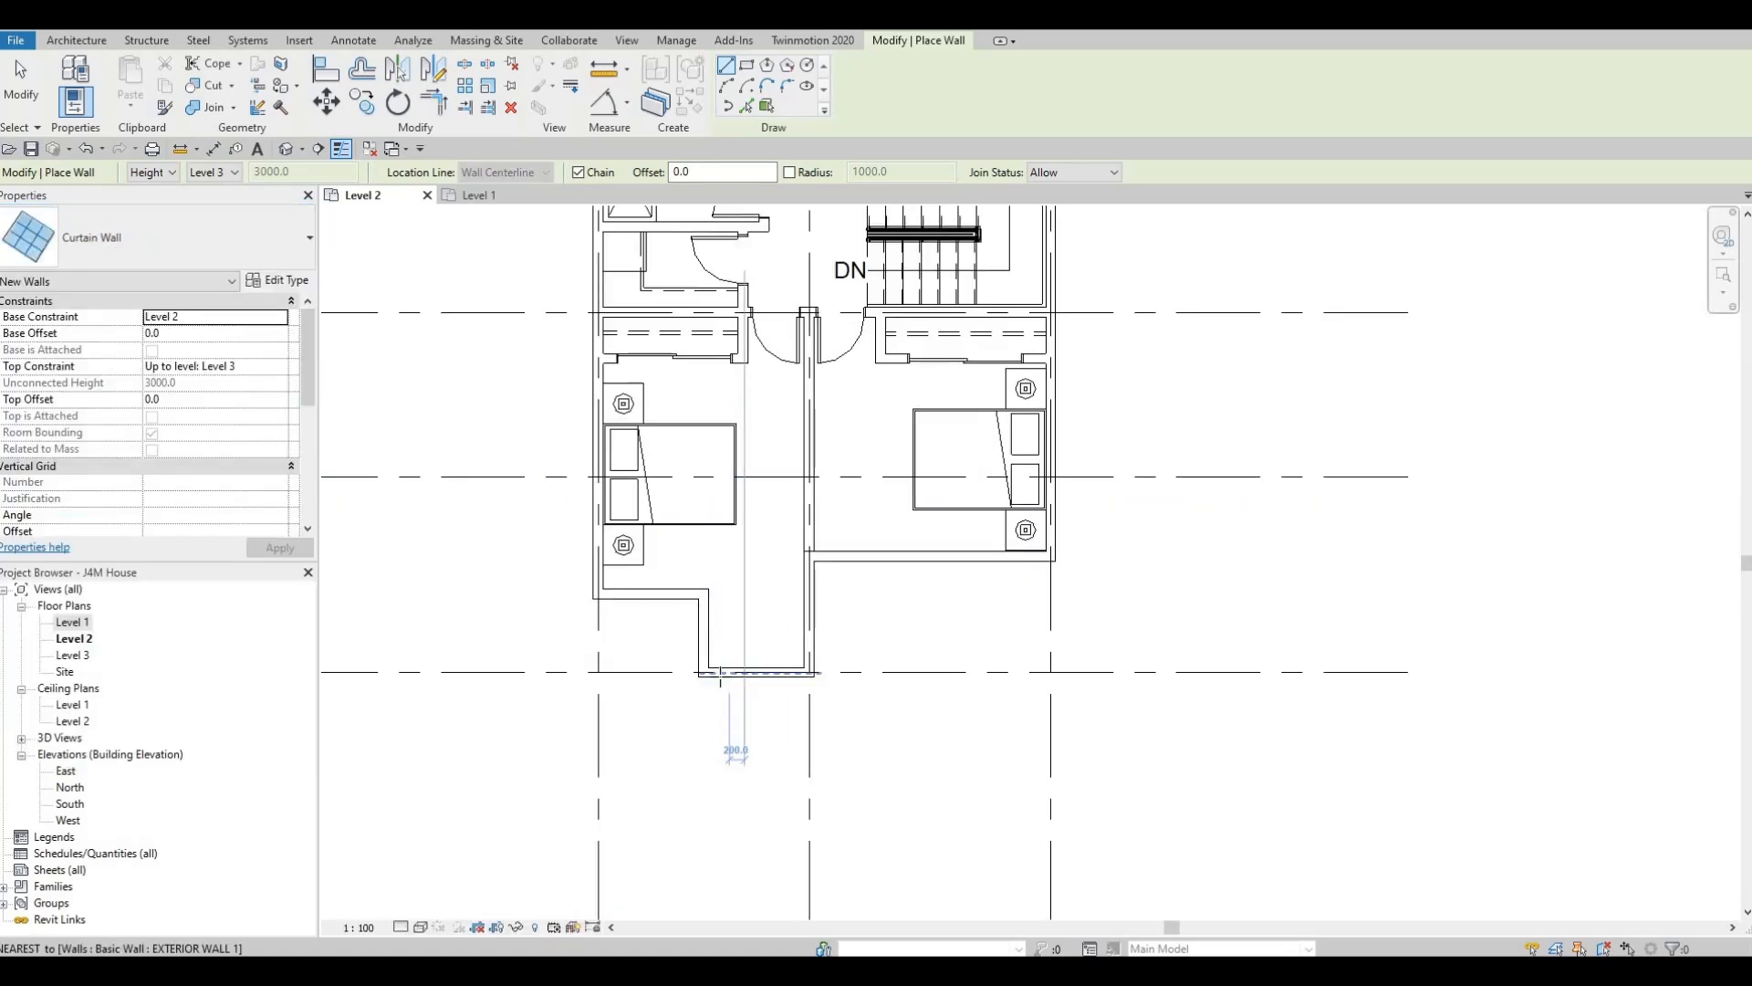
pyautogui.scroll(4, 721, 675)
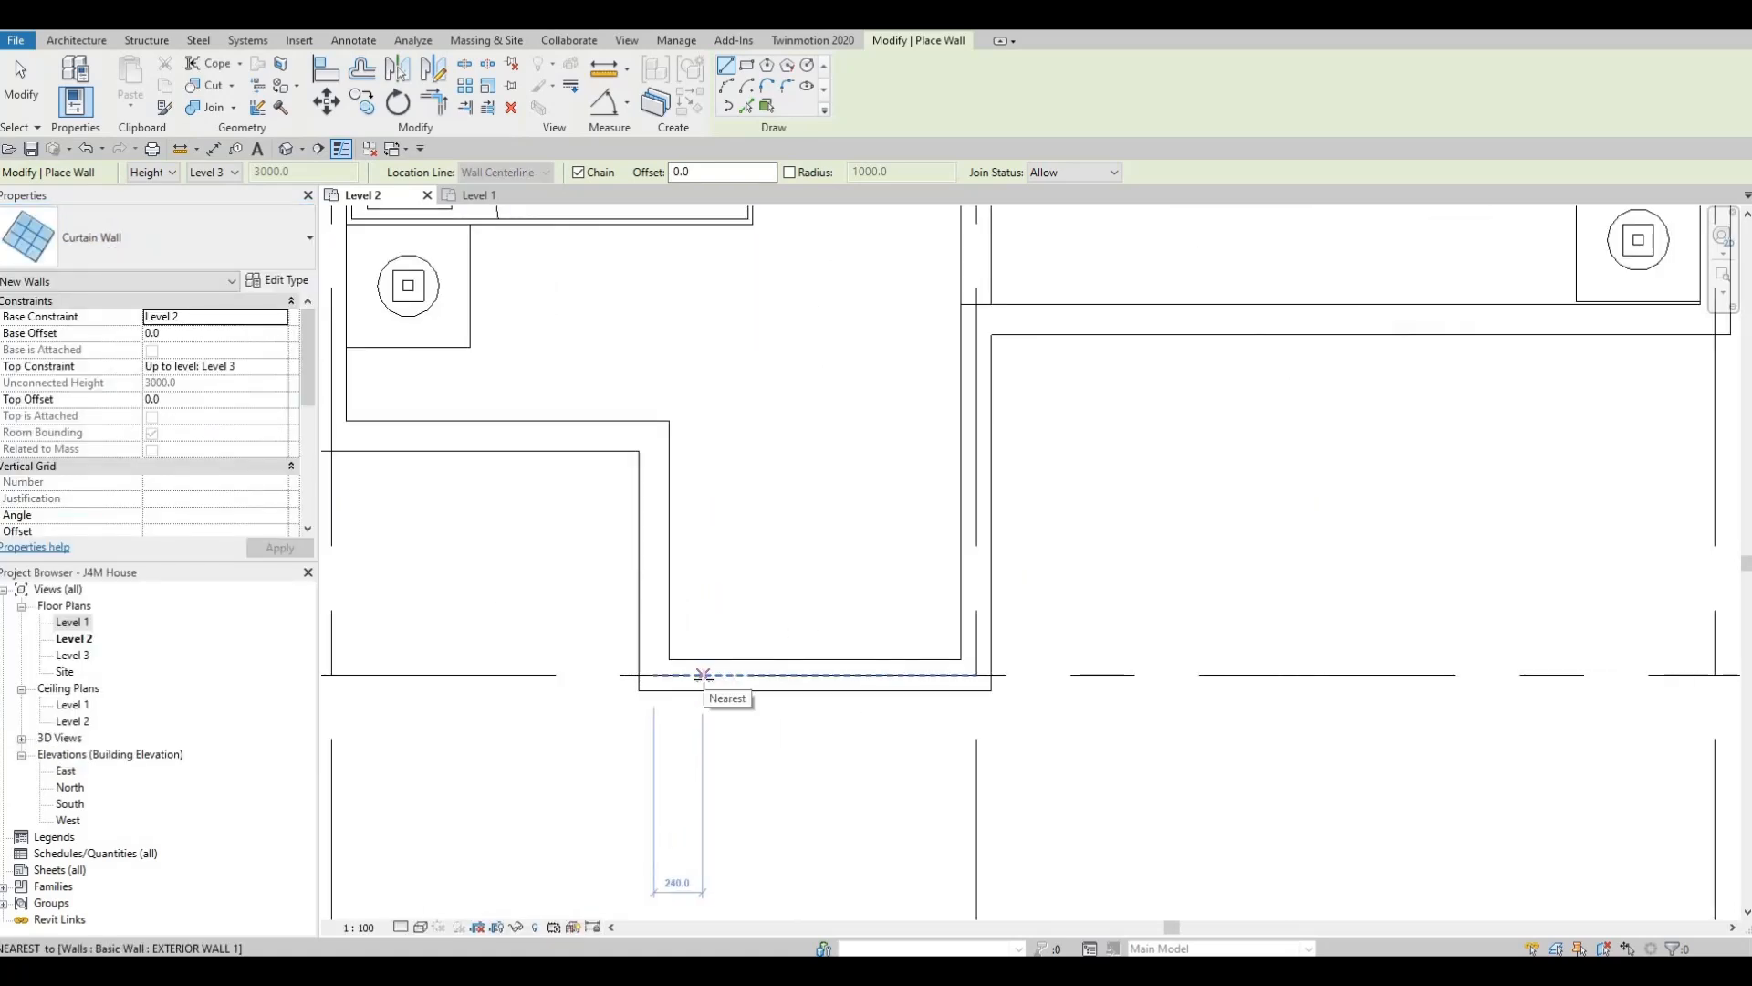
pyautogui.click(737, 678)
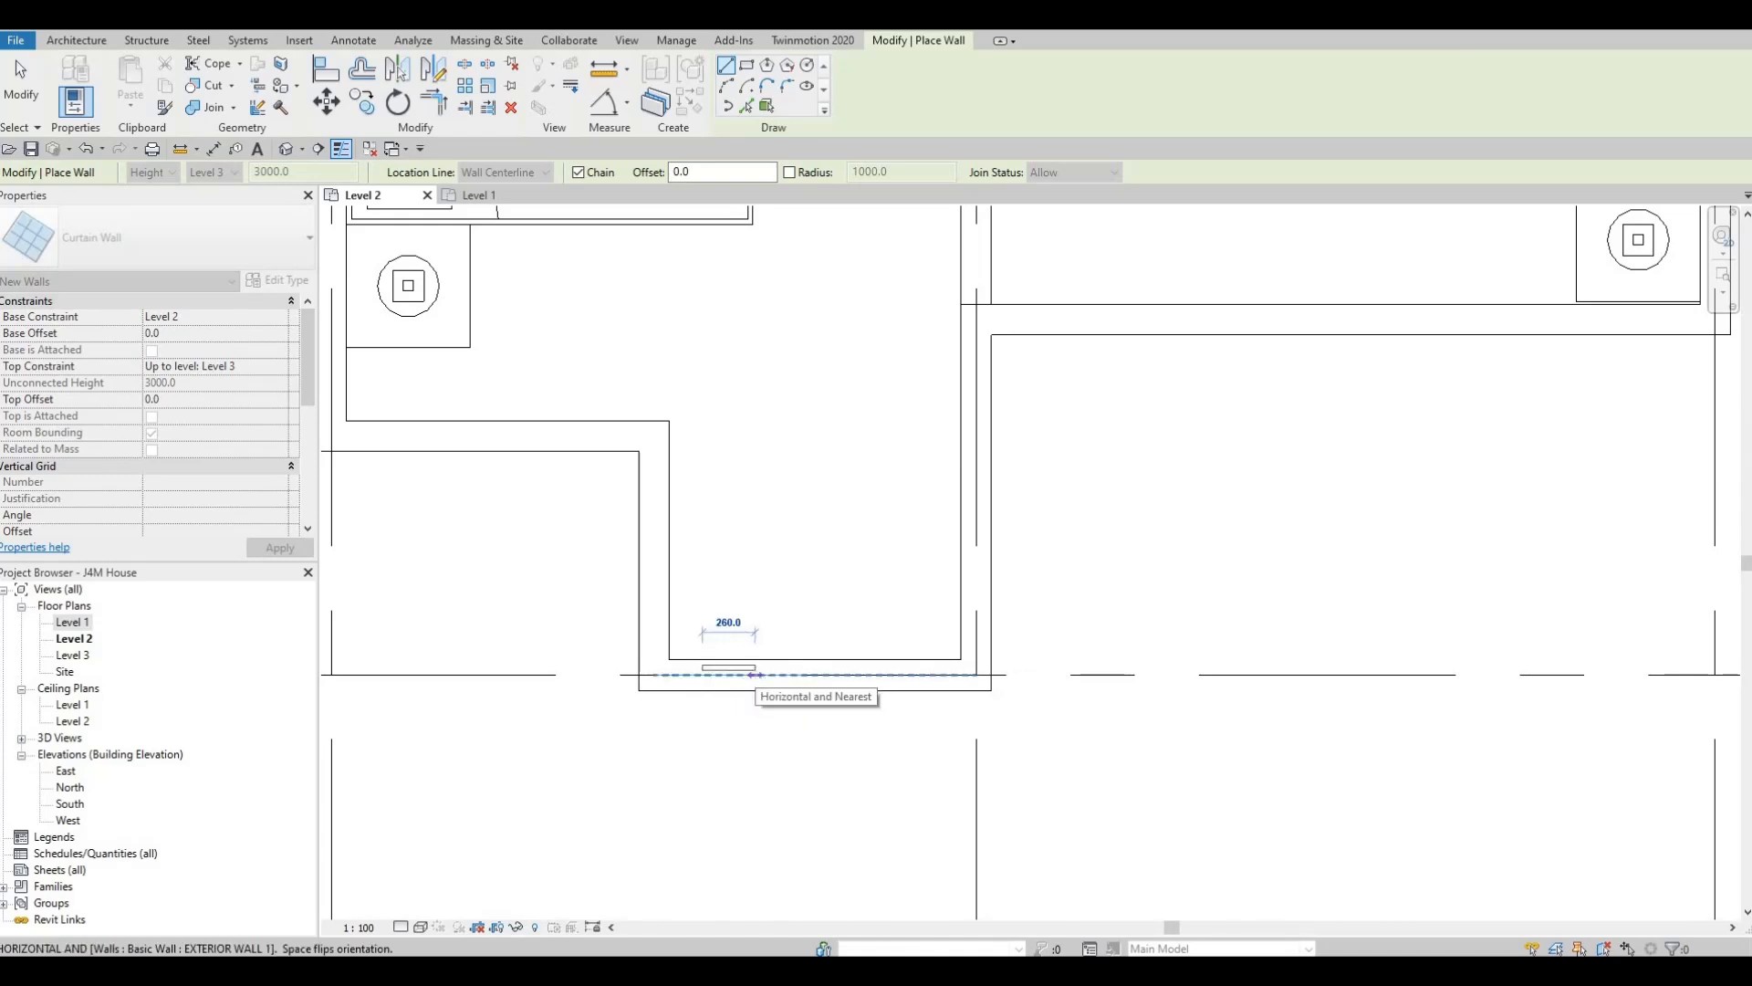
pyautogui.write('25')
pyautogui.press('Return')
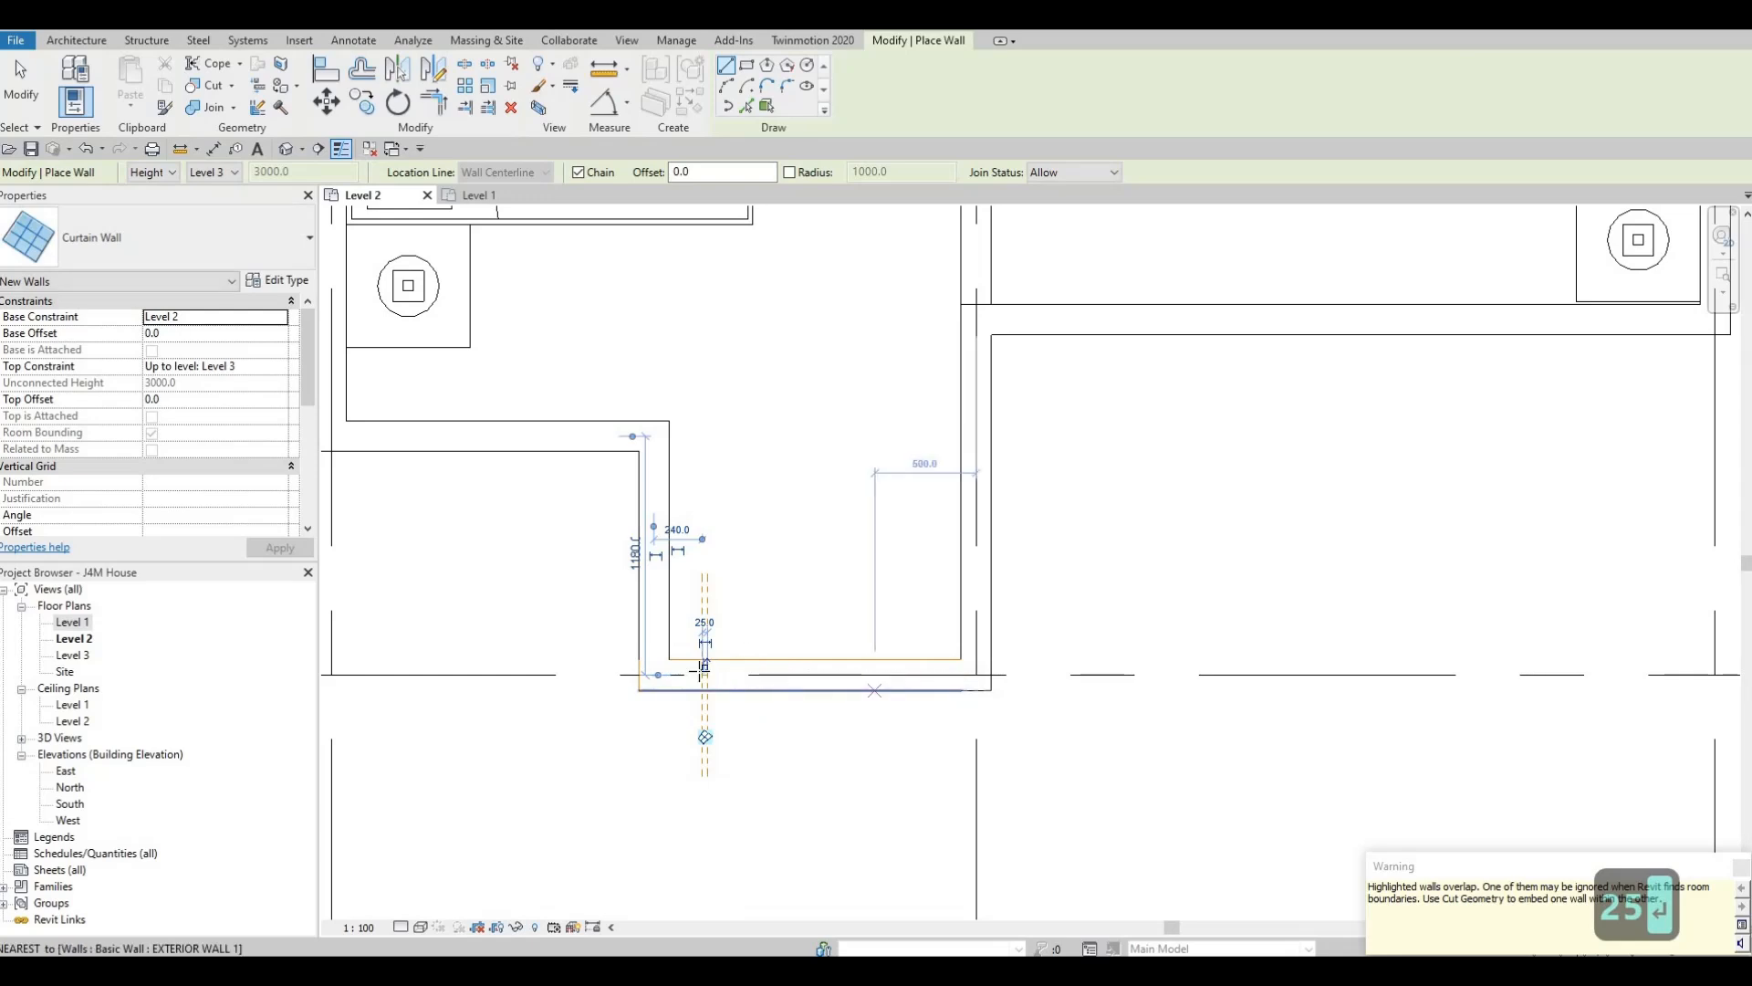
pyautogui.scroll(2, 703, 669)
pyautogui.press('Escape')
pyautogui.press('Escape')
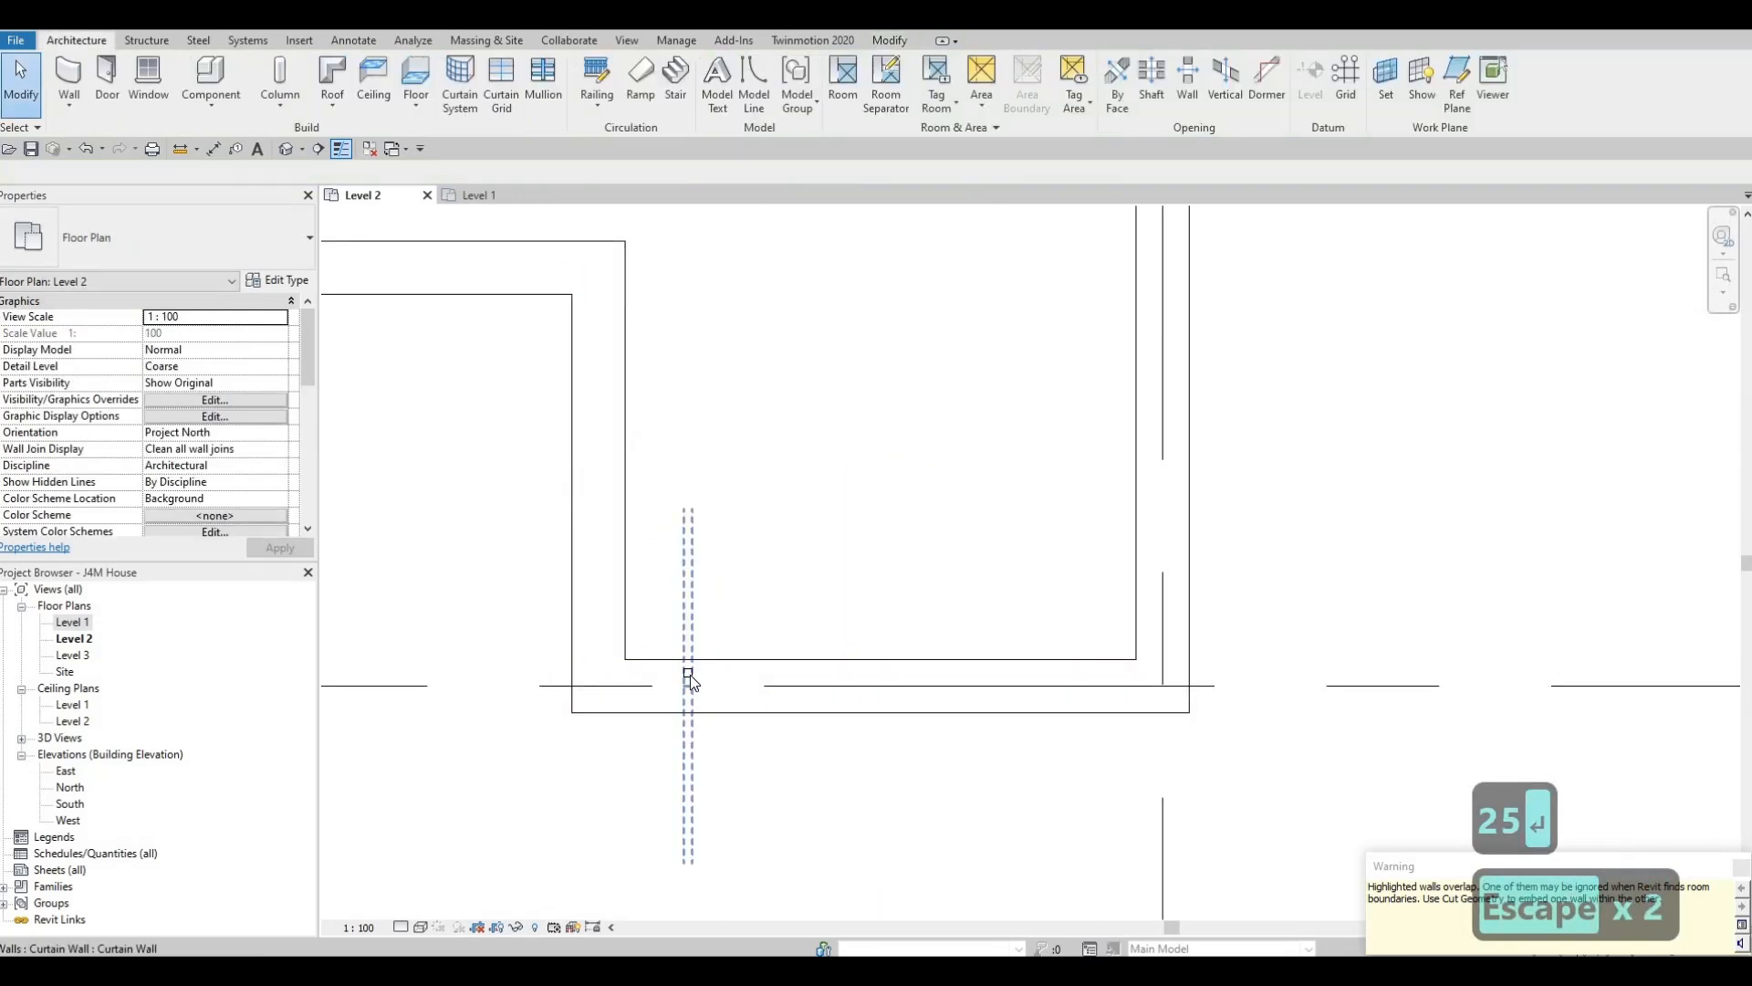
pyautogui.click(690, 675)
pyautogui.press('Delete')
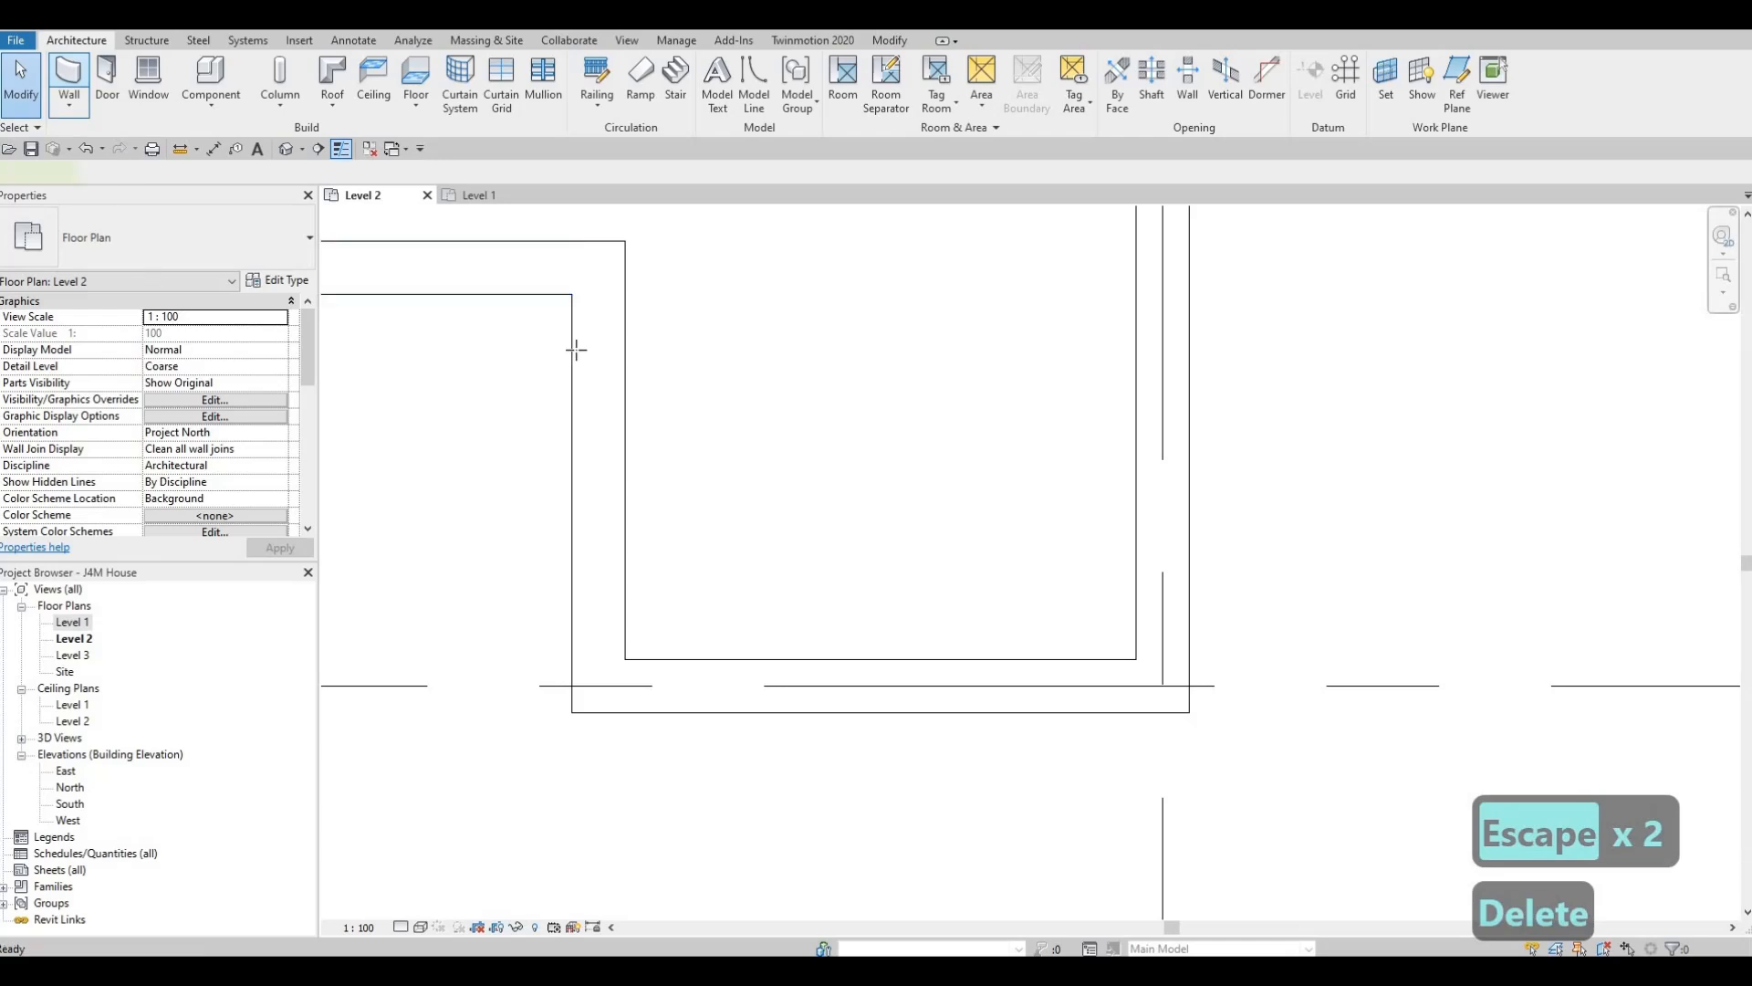
# Place a 250 mm long curtain wall in the left bedroom bay's lower exterior wall, about 220 mm from the bay's left wall centreline.
pyautogui.press('w')
pyautogui.press('a')
pyautogui.scroll(2, 667, 673)
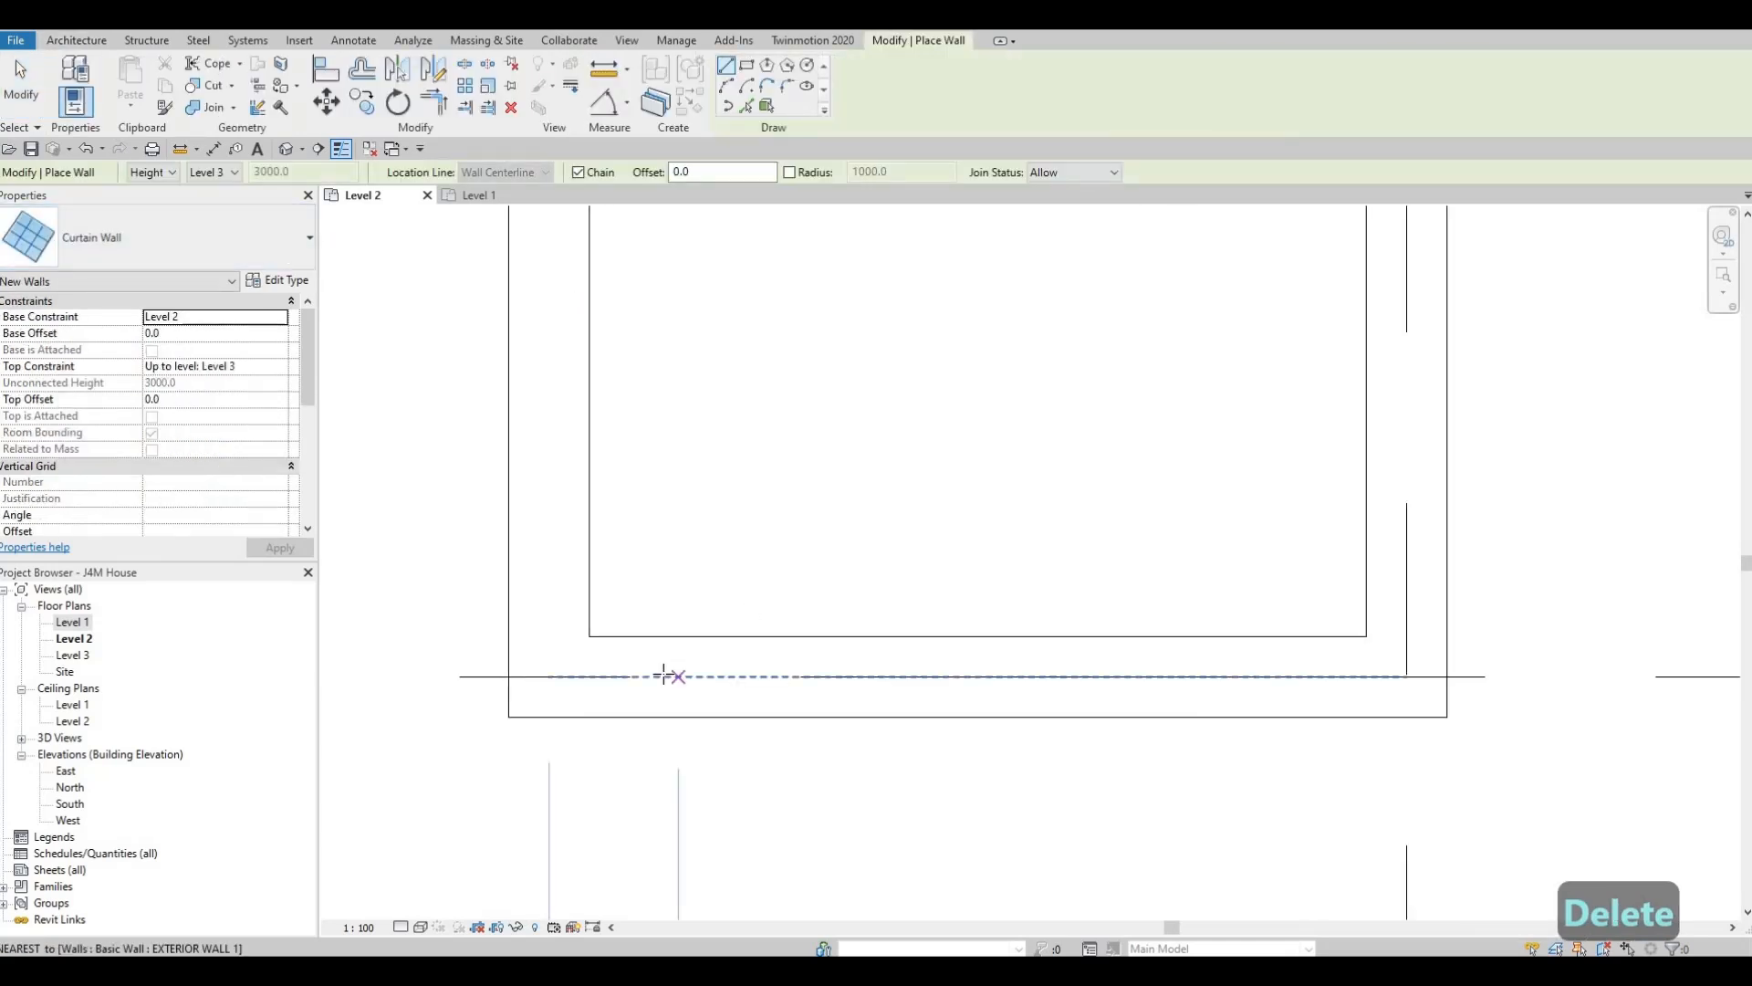
pyautogui.click(772, 675)
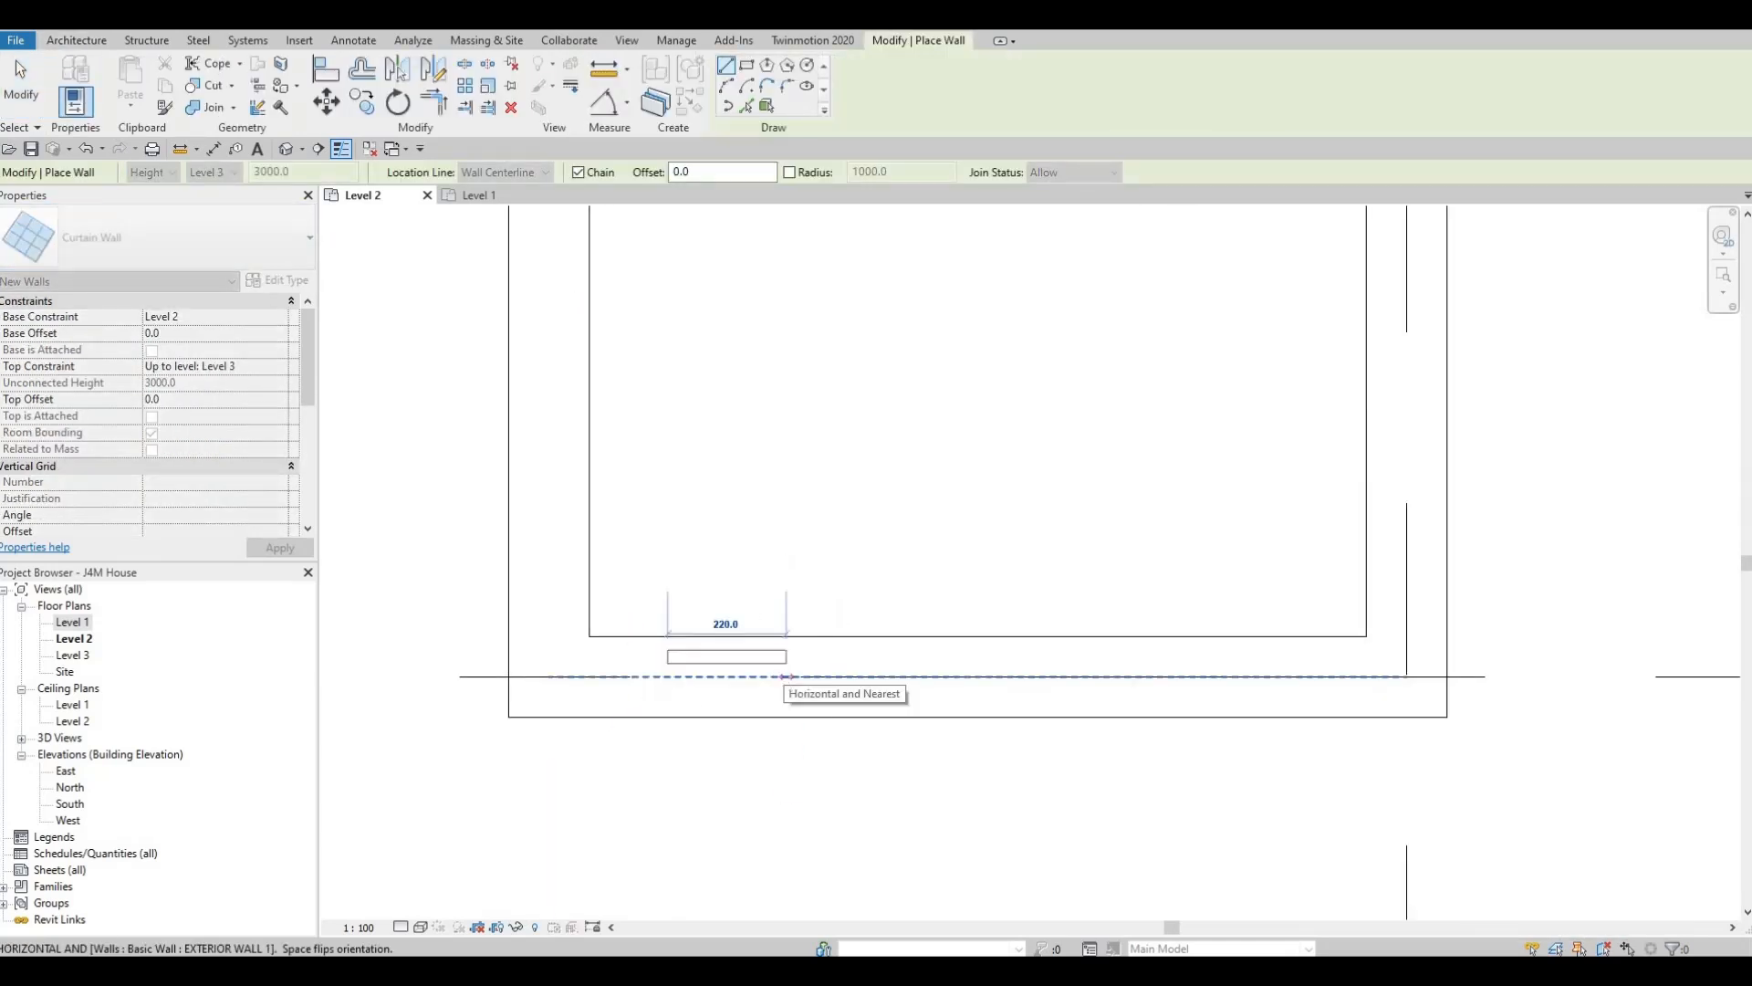
pyautogui.write('250')
pyautogui.press('Return')
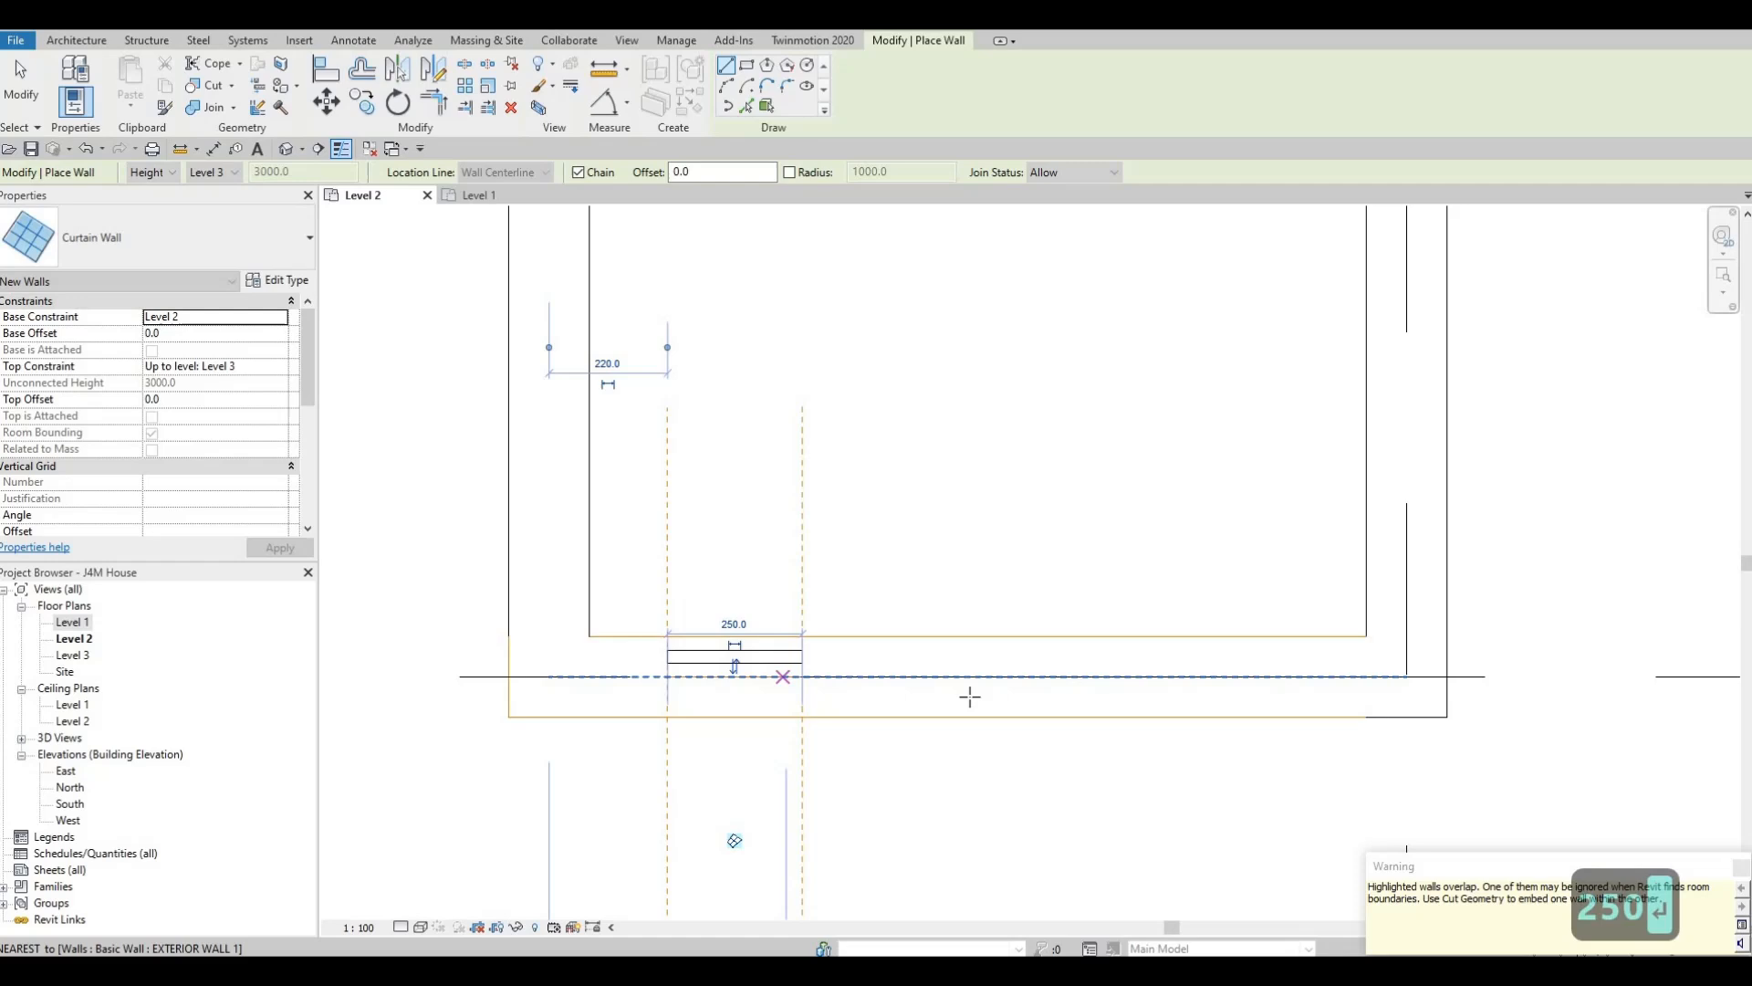
pyautogui.click(905, 677)
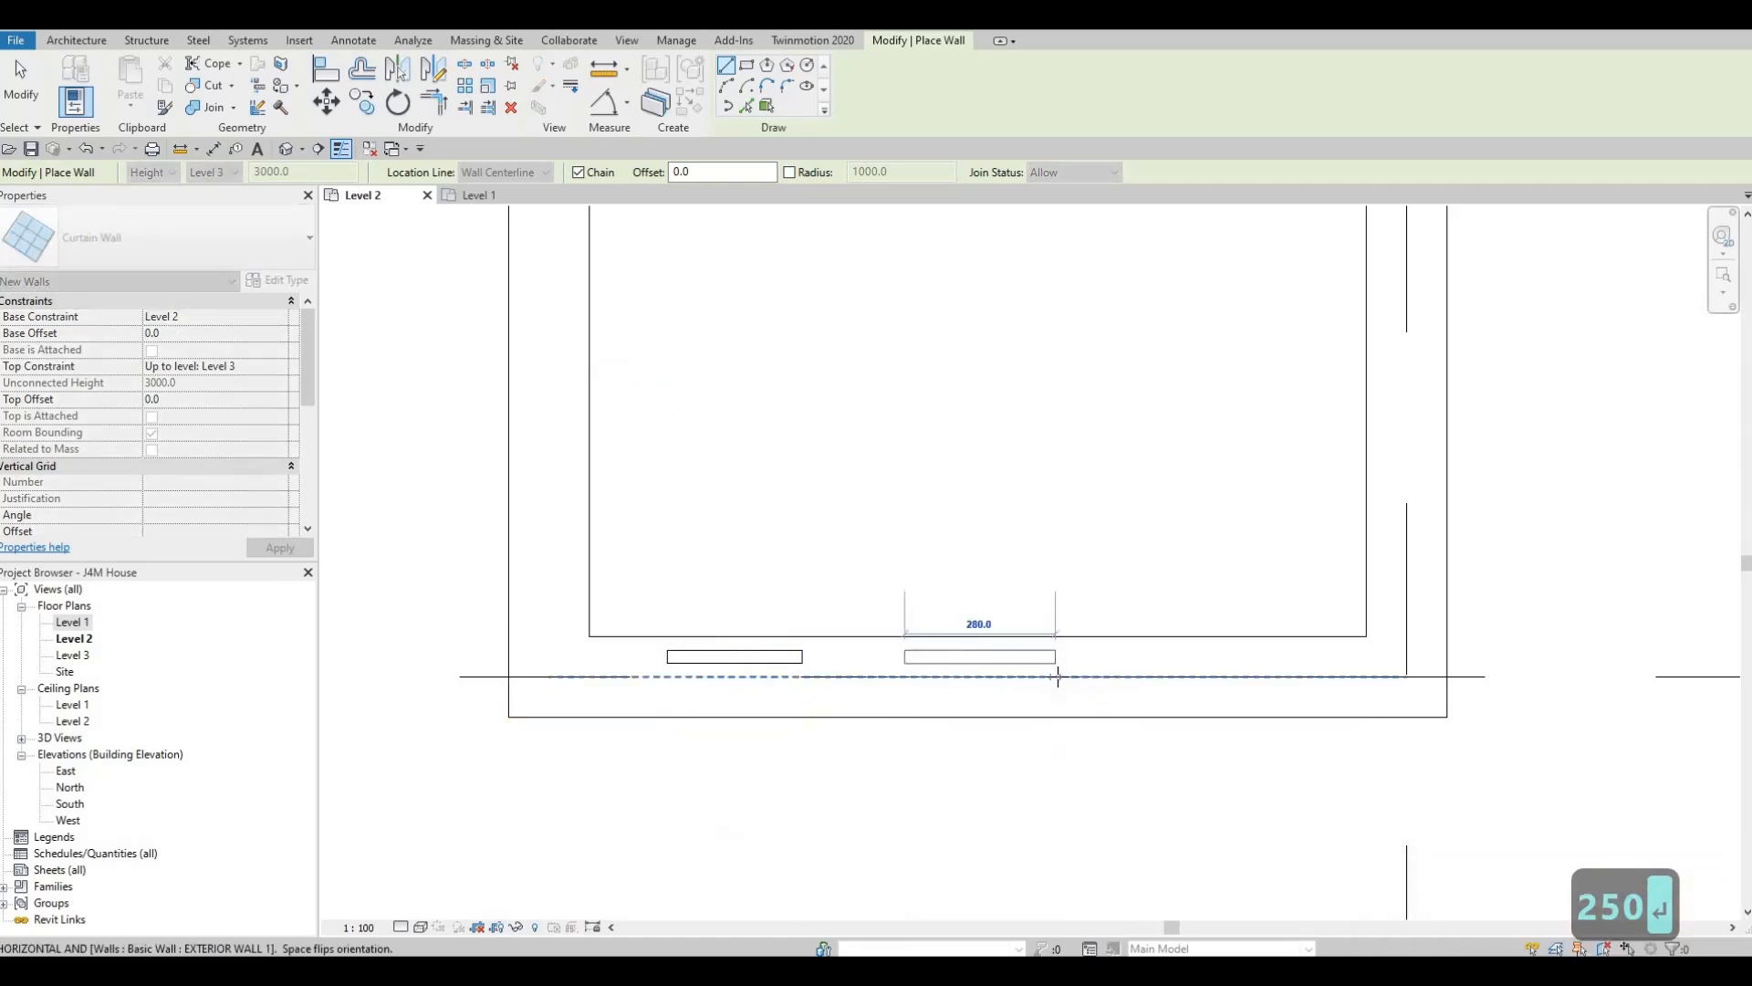
pyautogui.write('25')
pyautogui.press('Return')
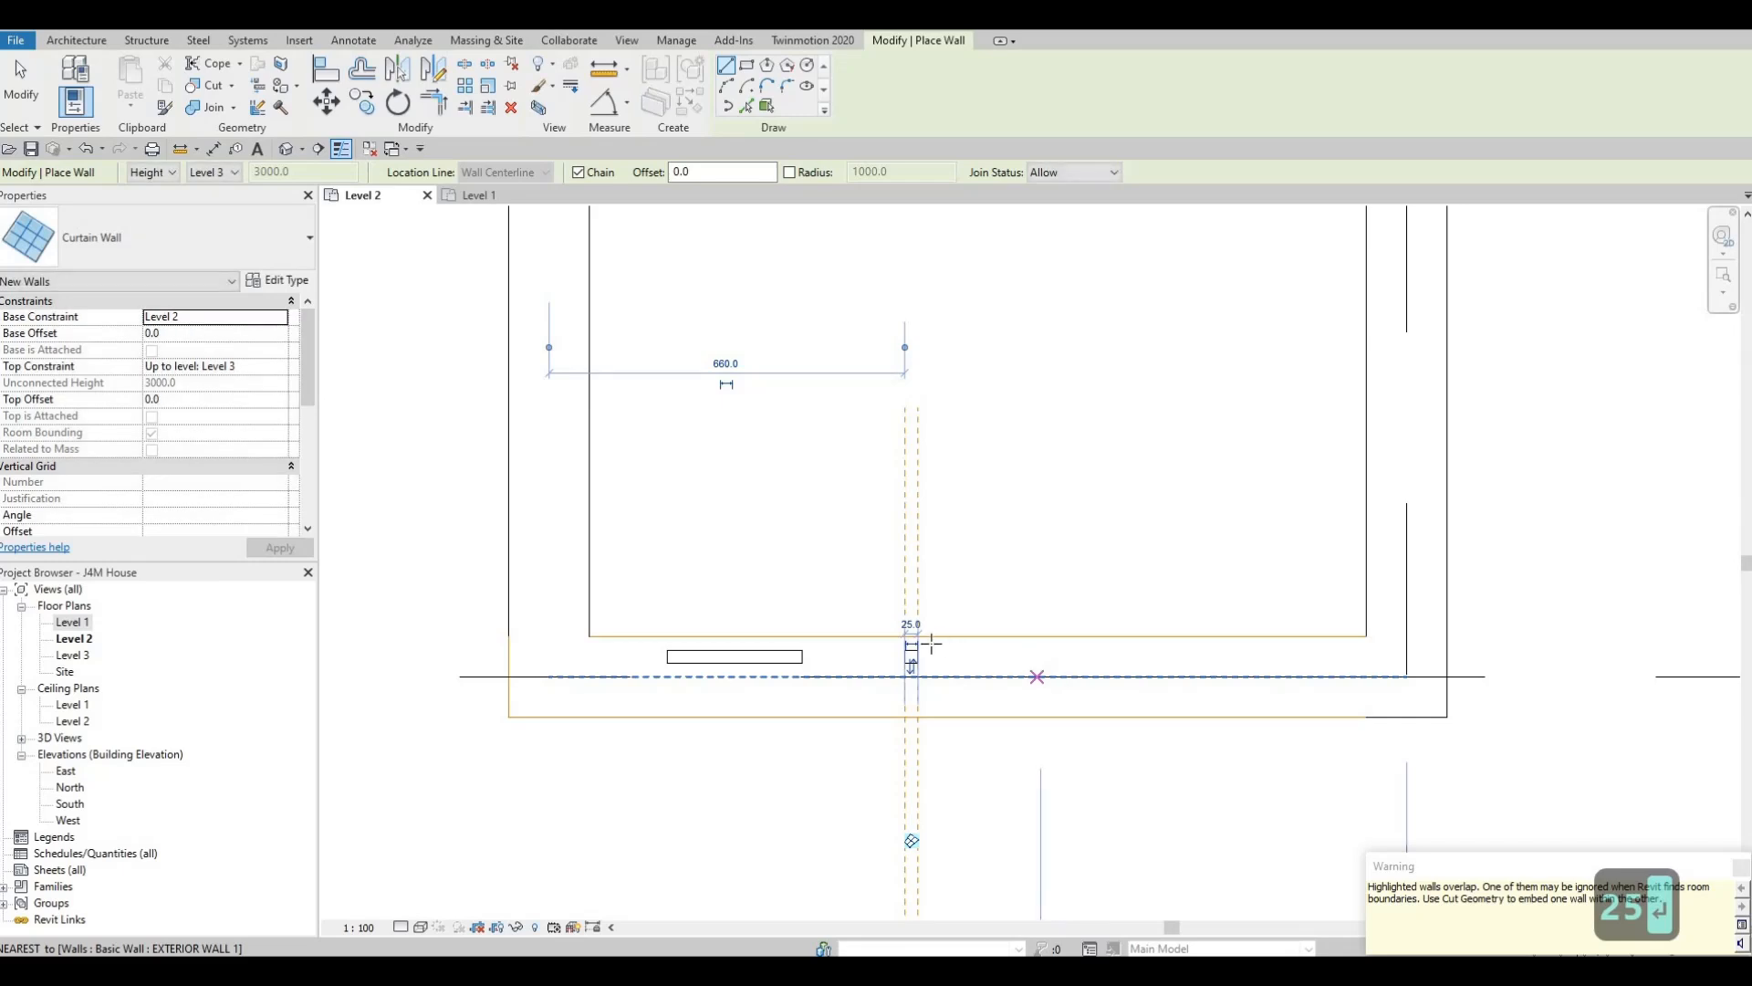
# Place two more 250 mm long curtain walls in the bay's lower wall, one near its right corner and one around the middle.
pyautogui.scroll(1, 1157, 712)
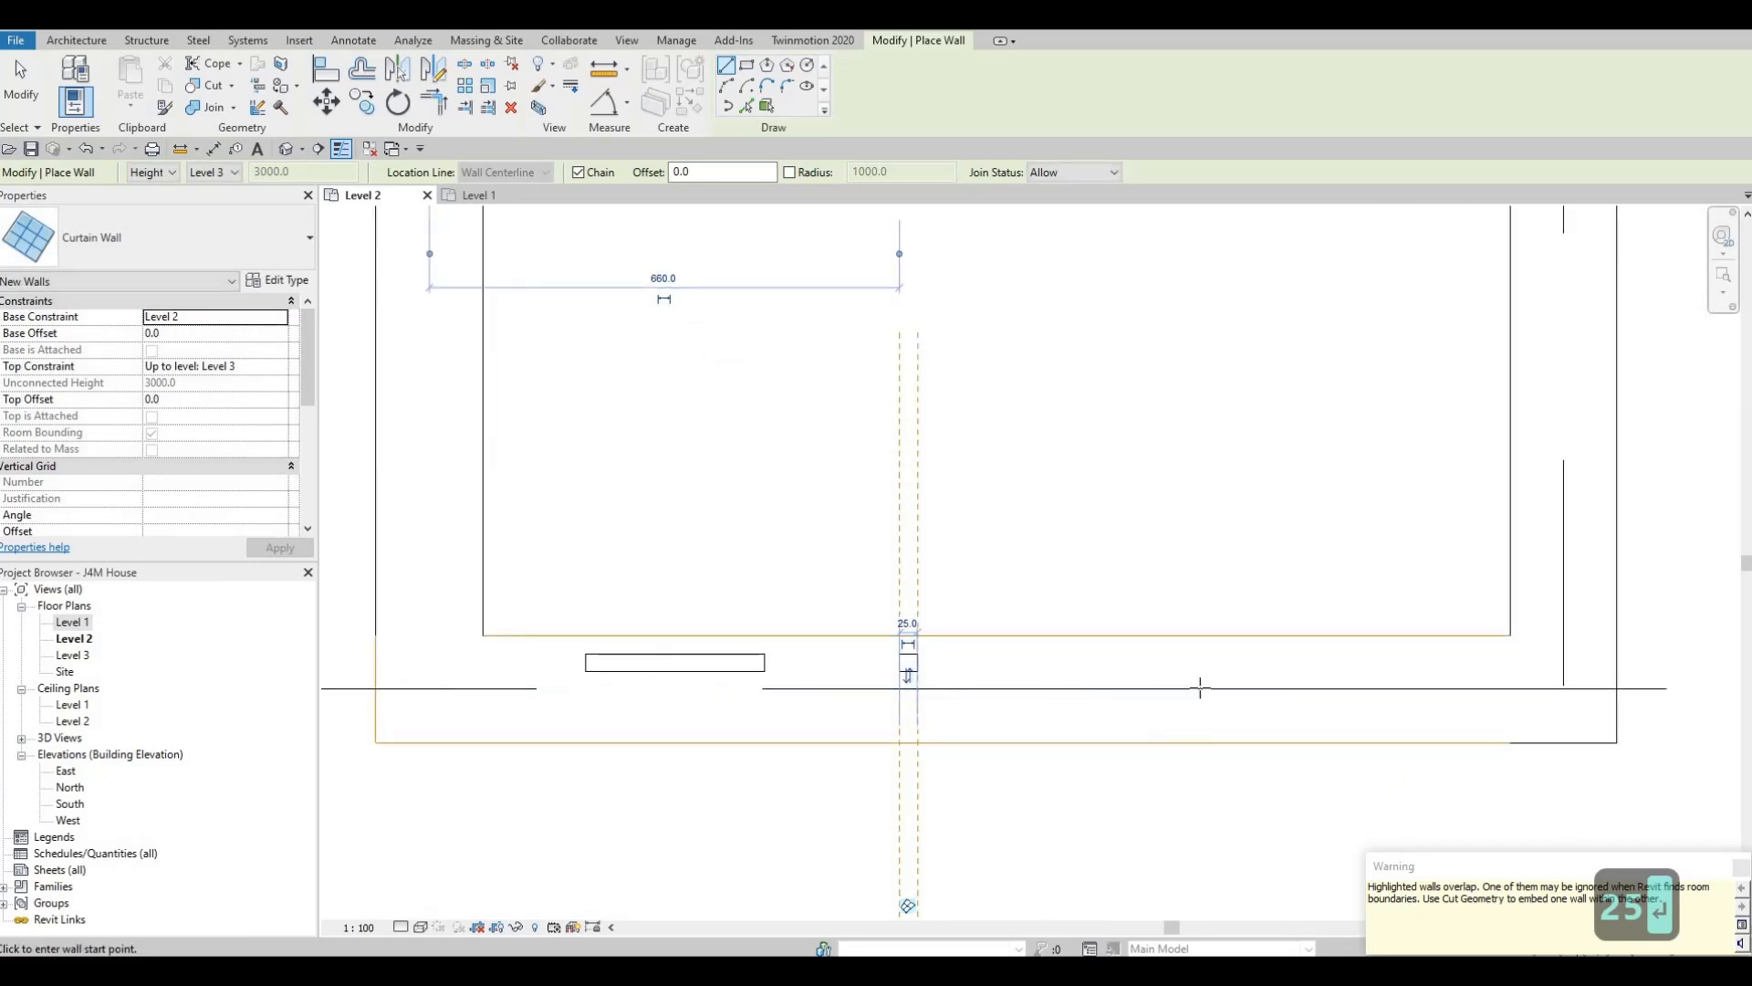
pyautogui.click(1200, 688)
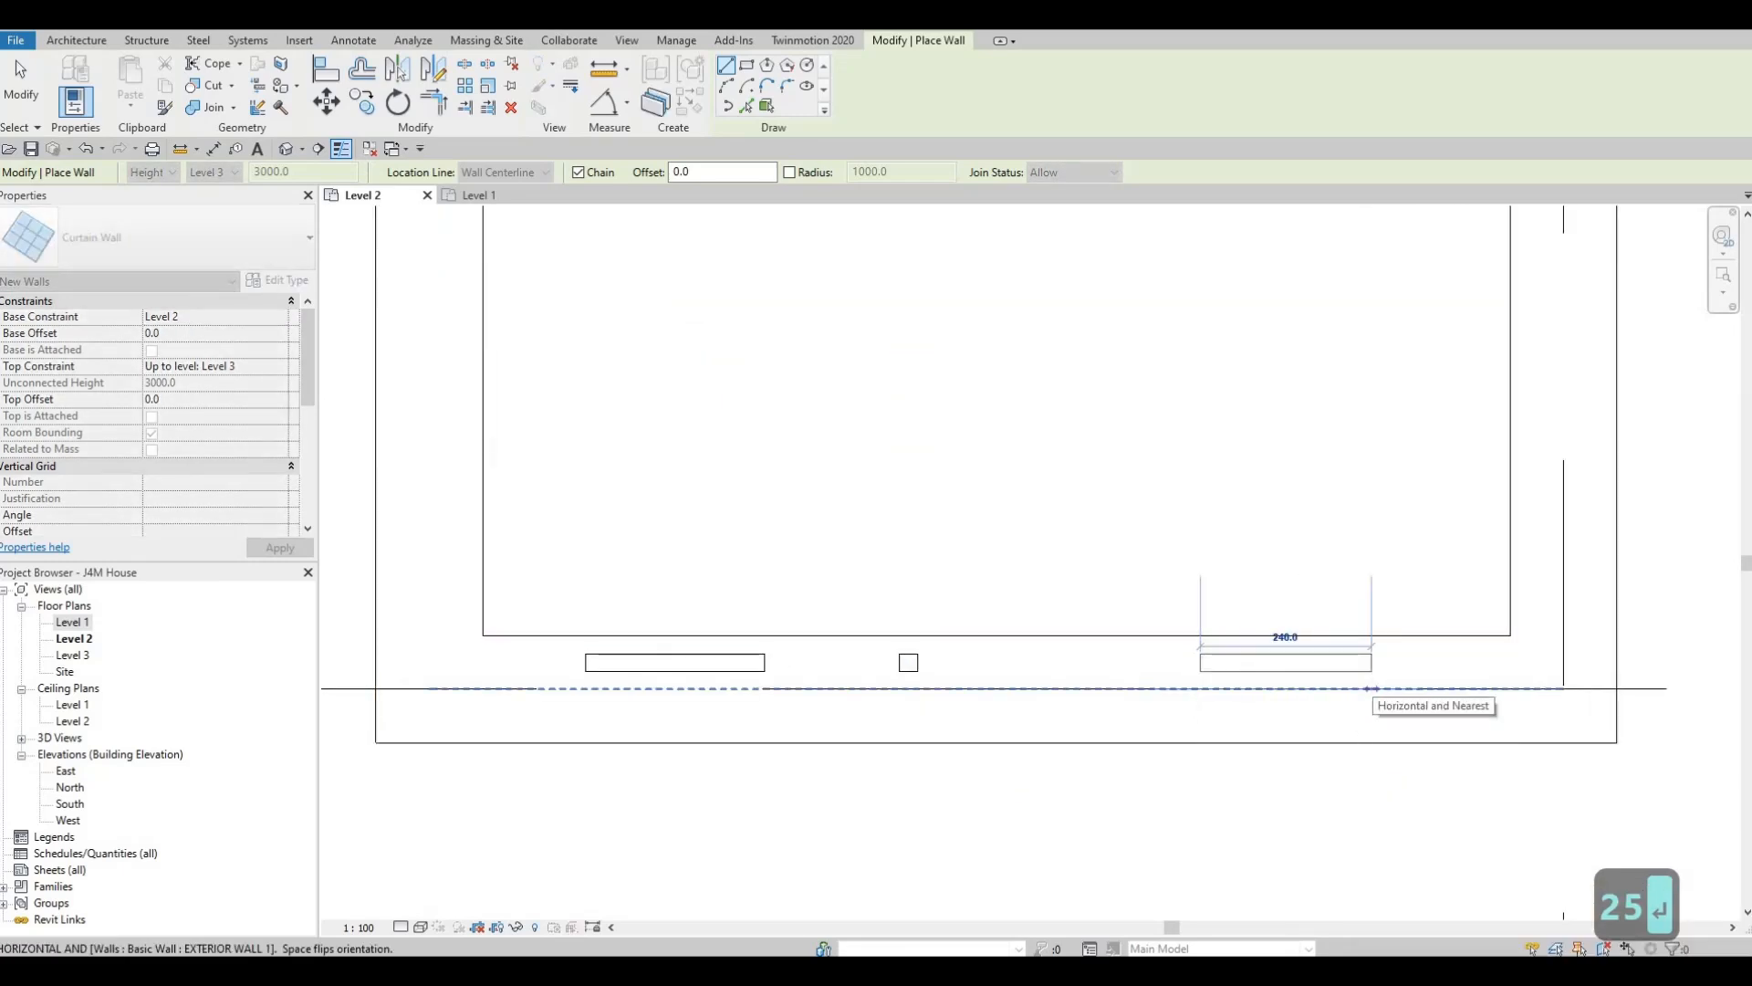
pyautogui.write('250')
pyautogui.press('Return')
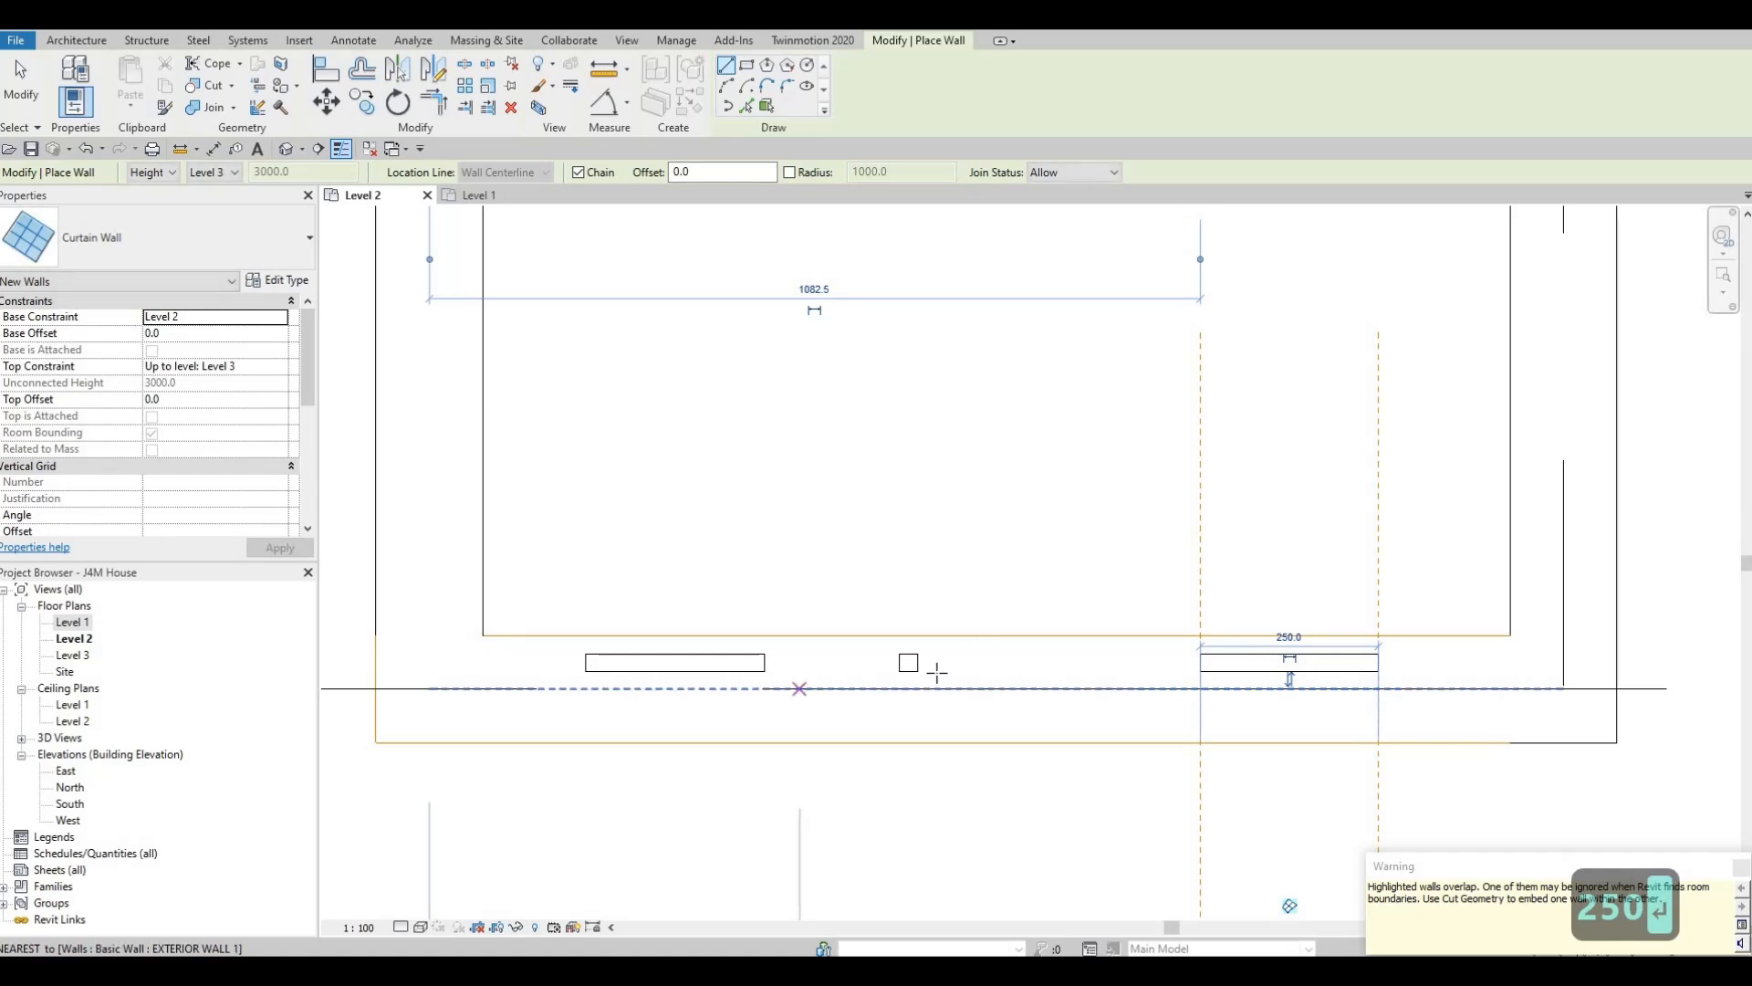
pyautogui.press('Escape')
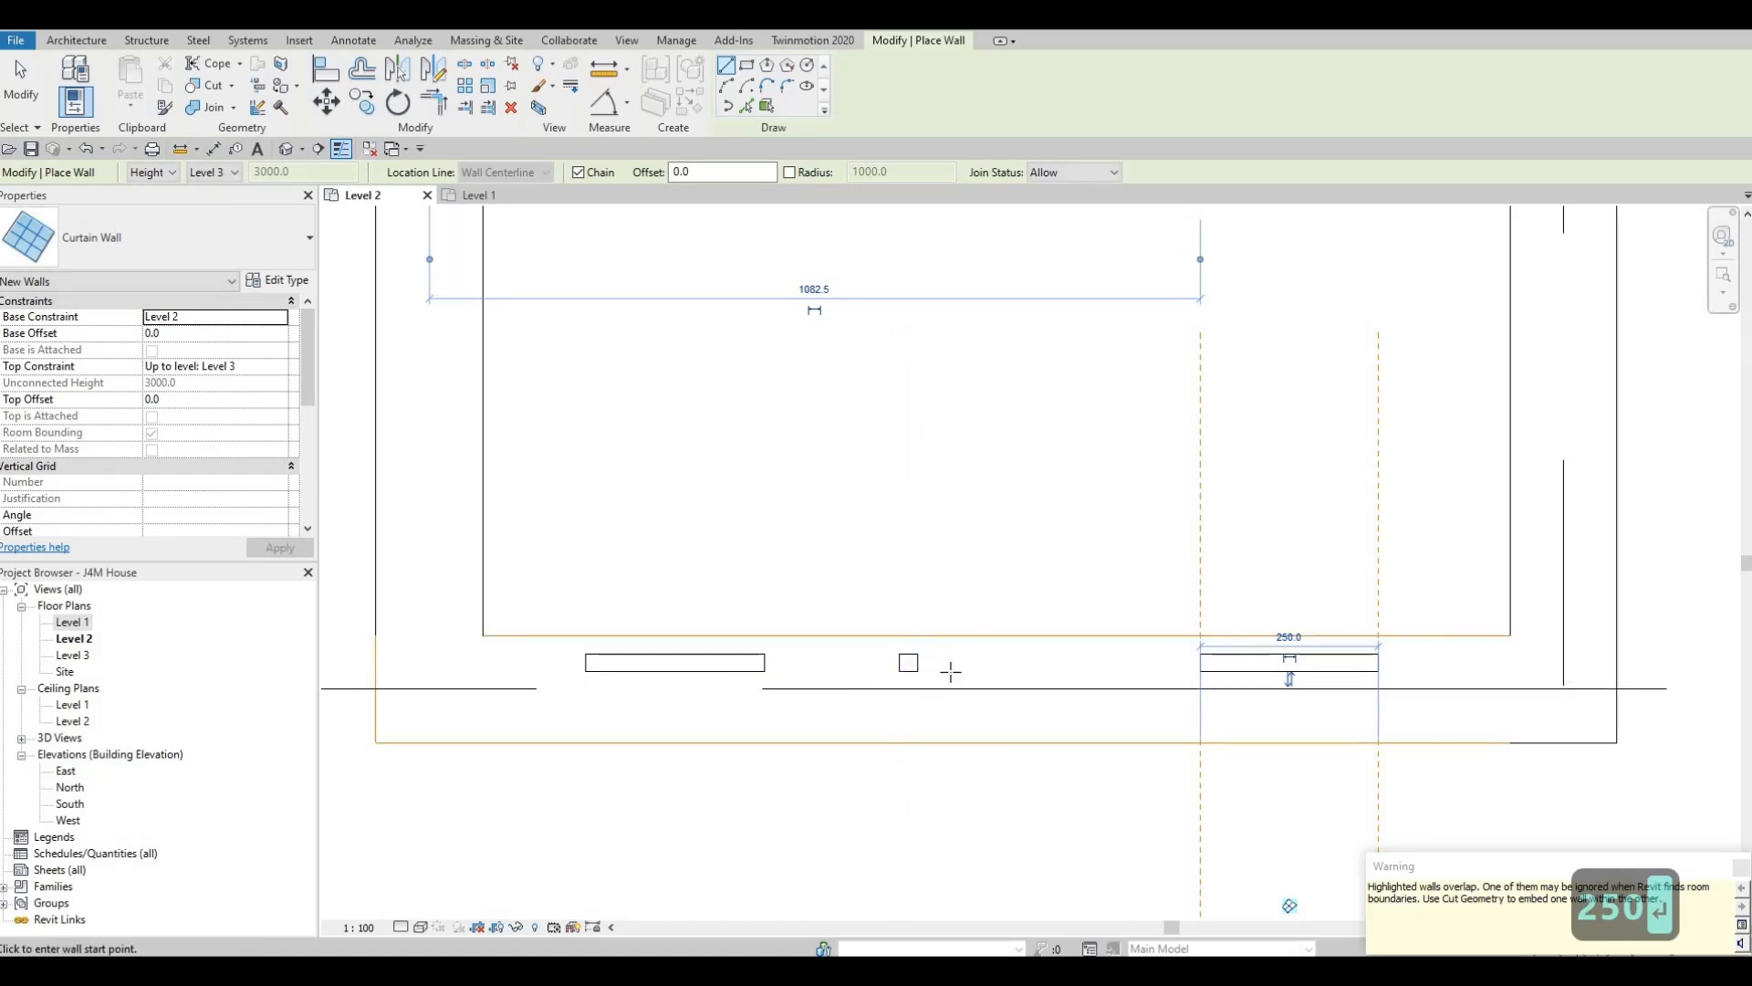
pyautogui.click(953, 689)
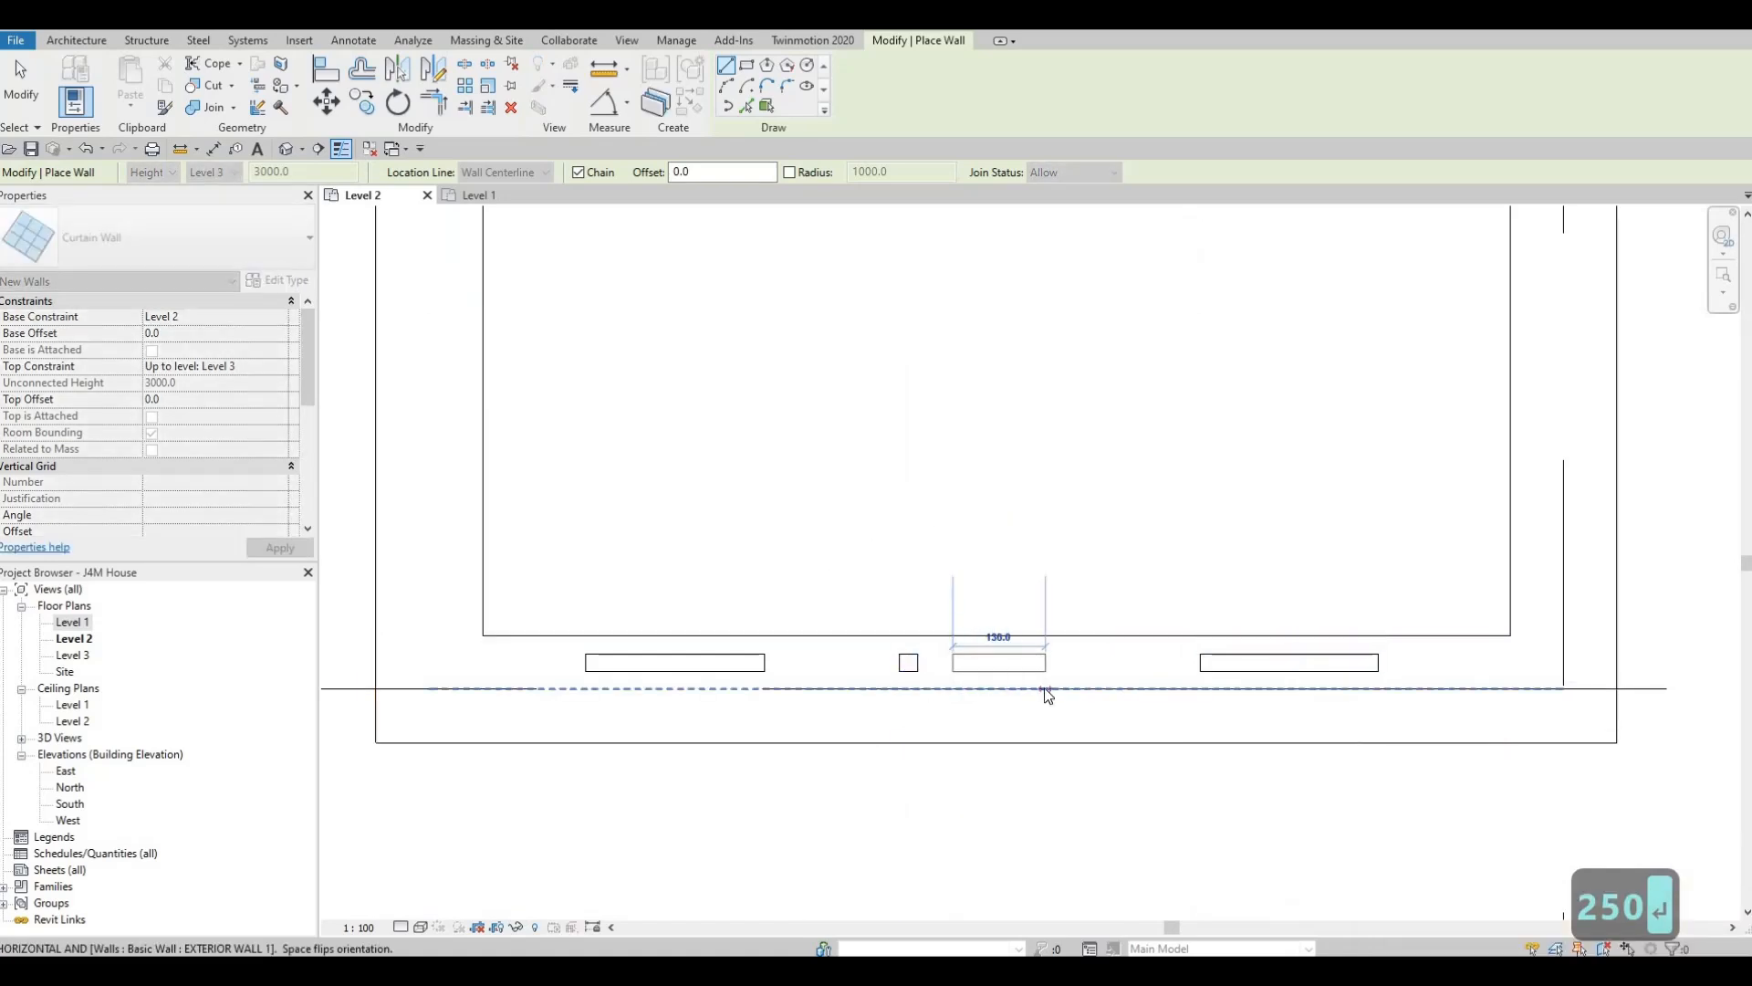
pyautogui.write('250')
pyautogui.press('Return')
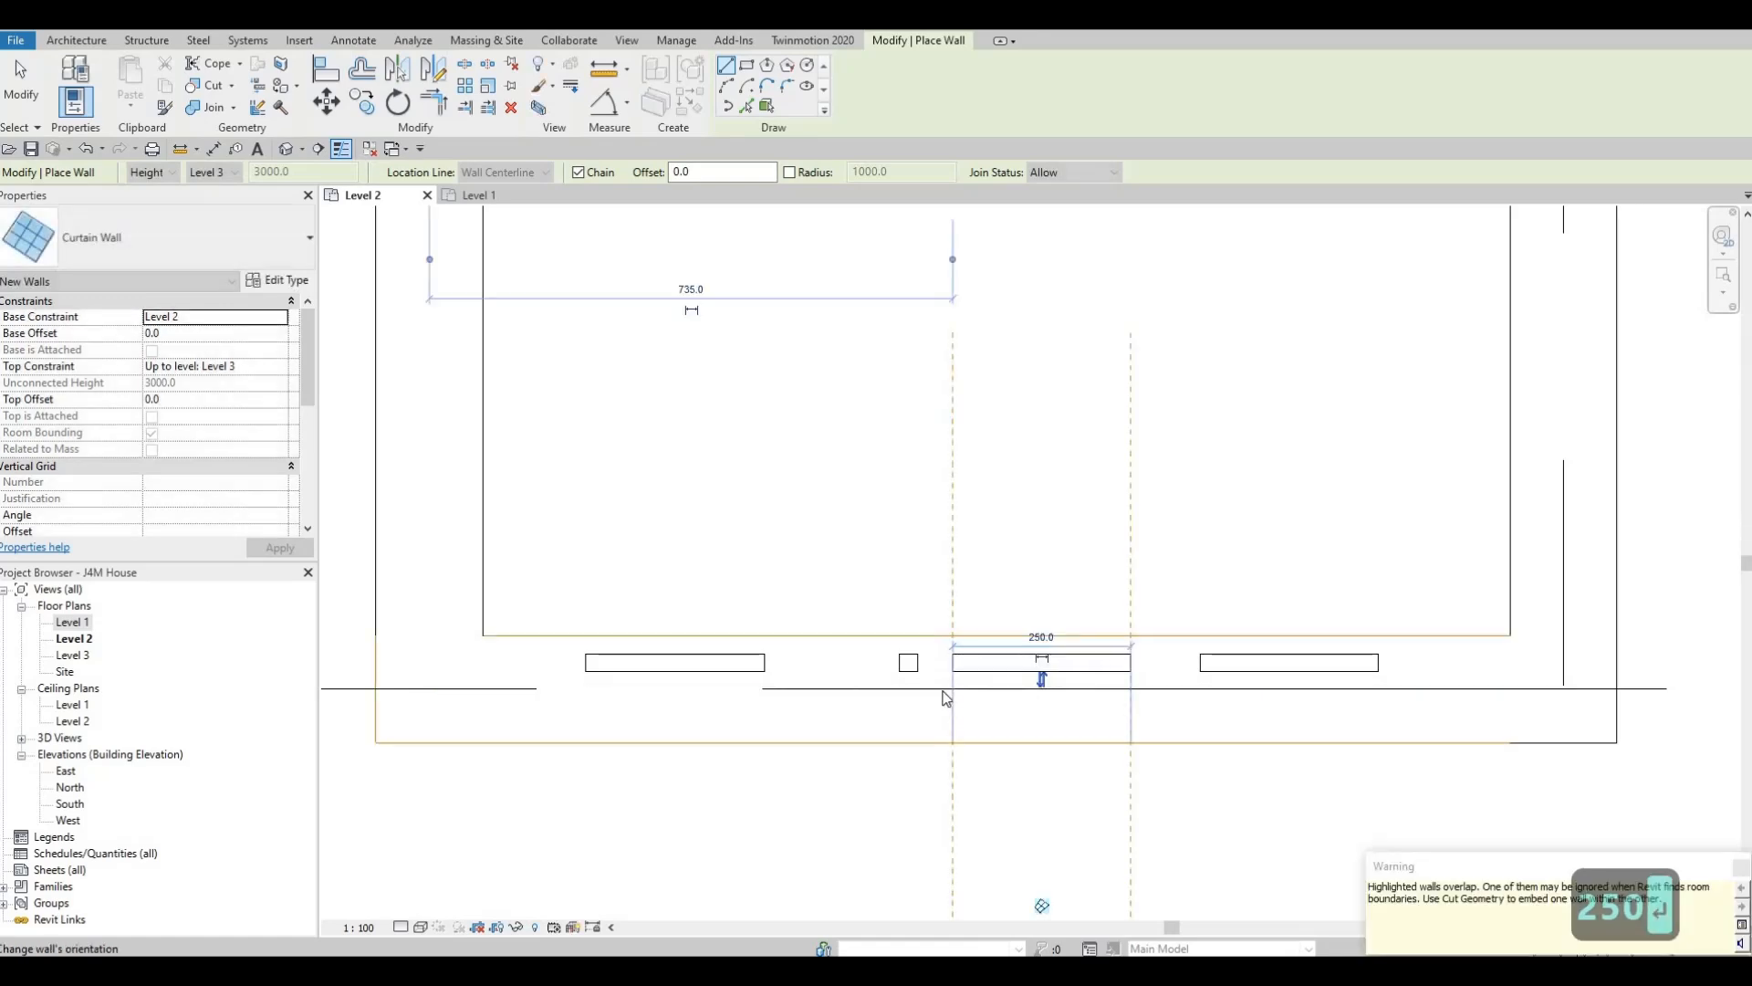
# Finish placing walls and delete the 25 mm curtain wall from the middle of the bay's lower wall.
pyautogui.press('Escape')
pyautogui.press('Escape')
pyautogui.press('Escape')
pyautogui.click(919, 674)
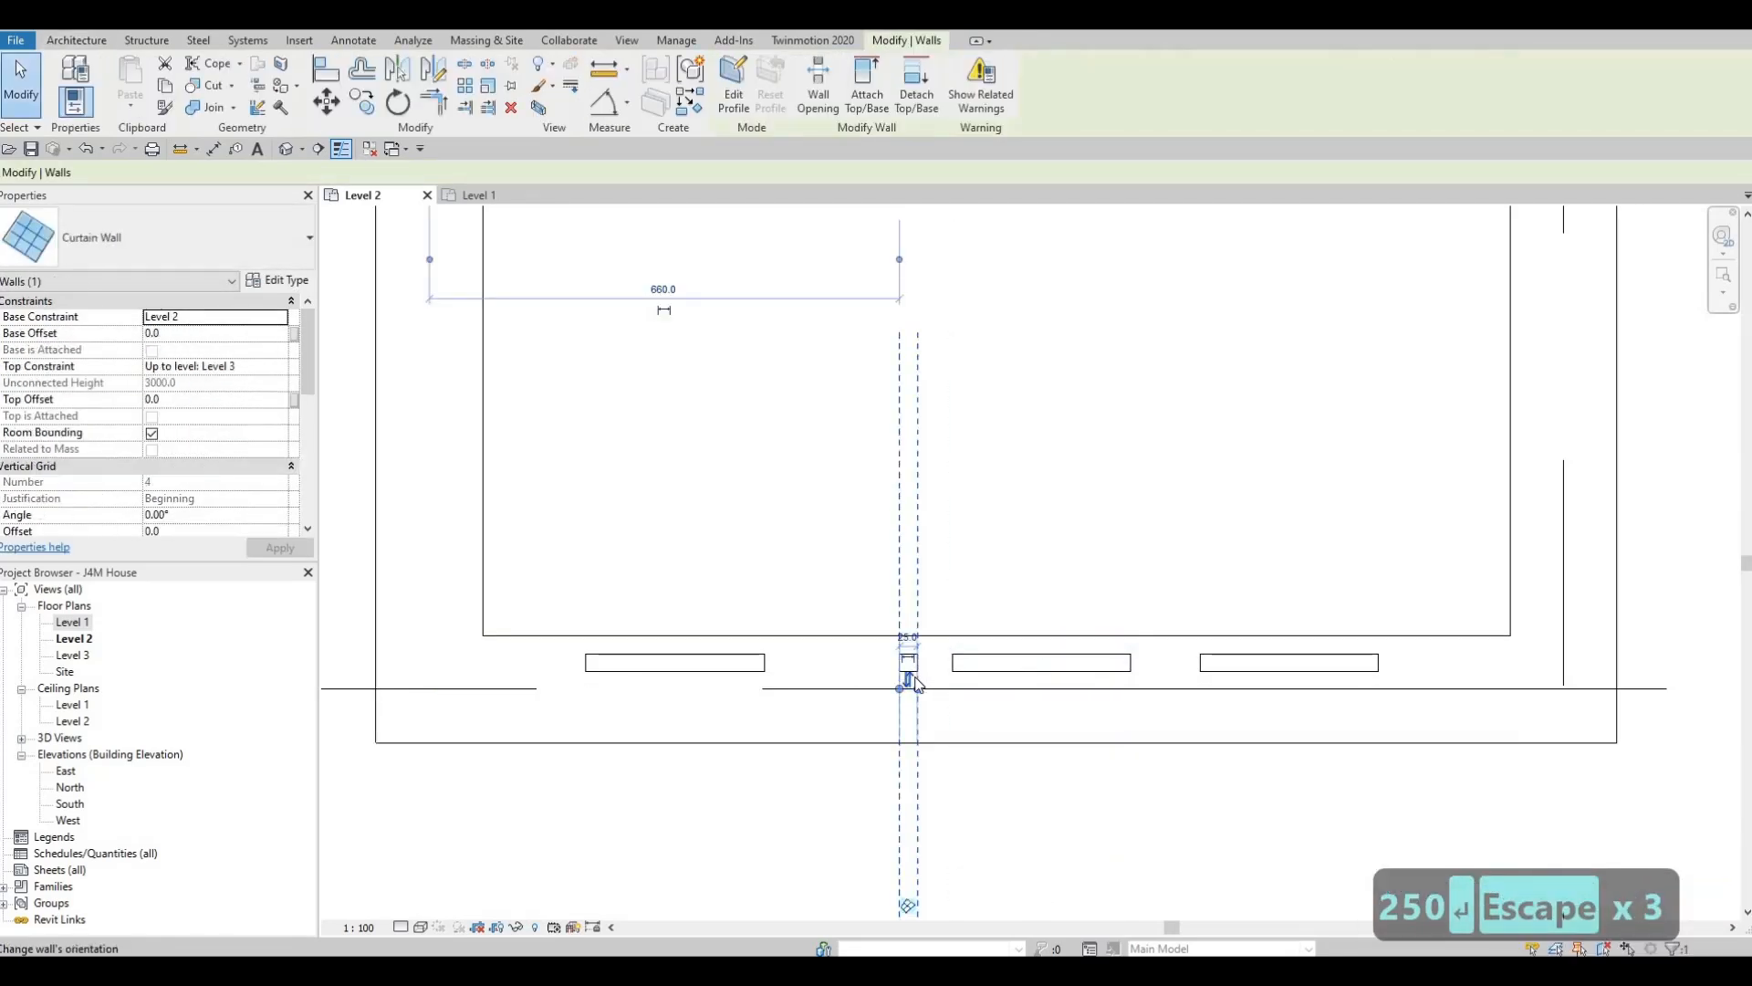
pyautogui.press('Delete')
# Nudge the middle curtain wall left until it starts 640 mm from the bay's left wall centreline.
pyautogui.scroll(-2, 918, 675)
pyautogui.click(966, 684)
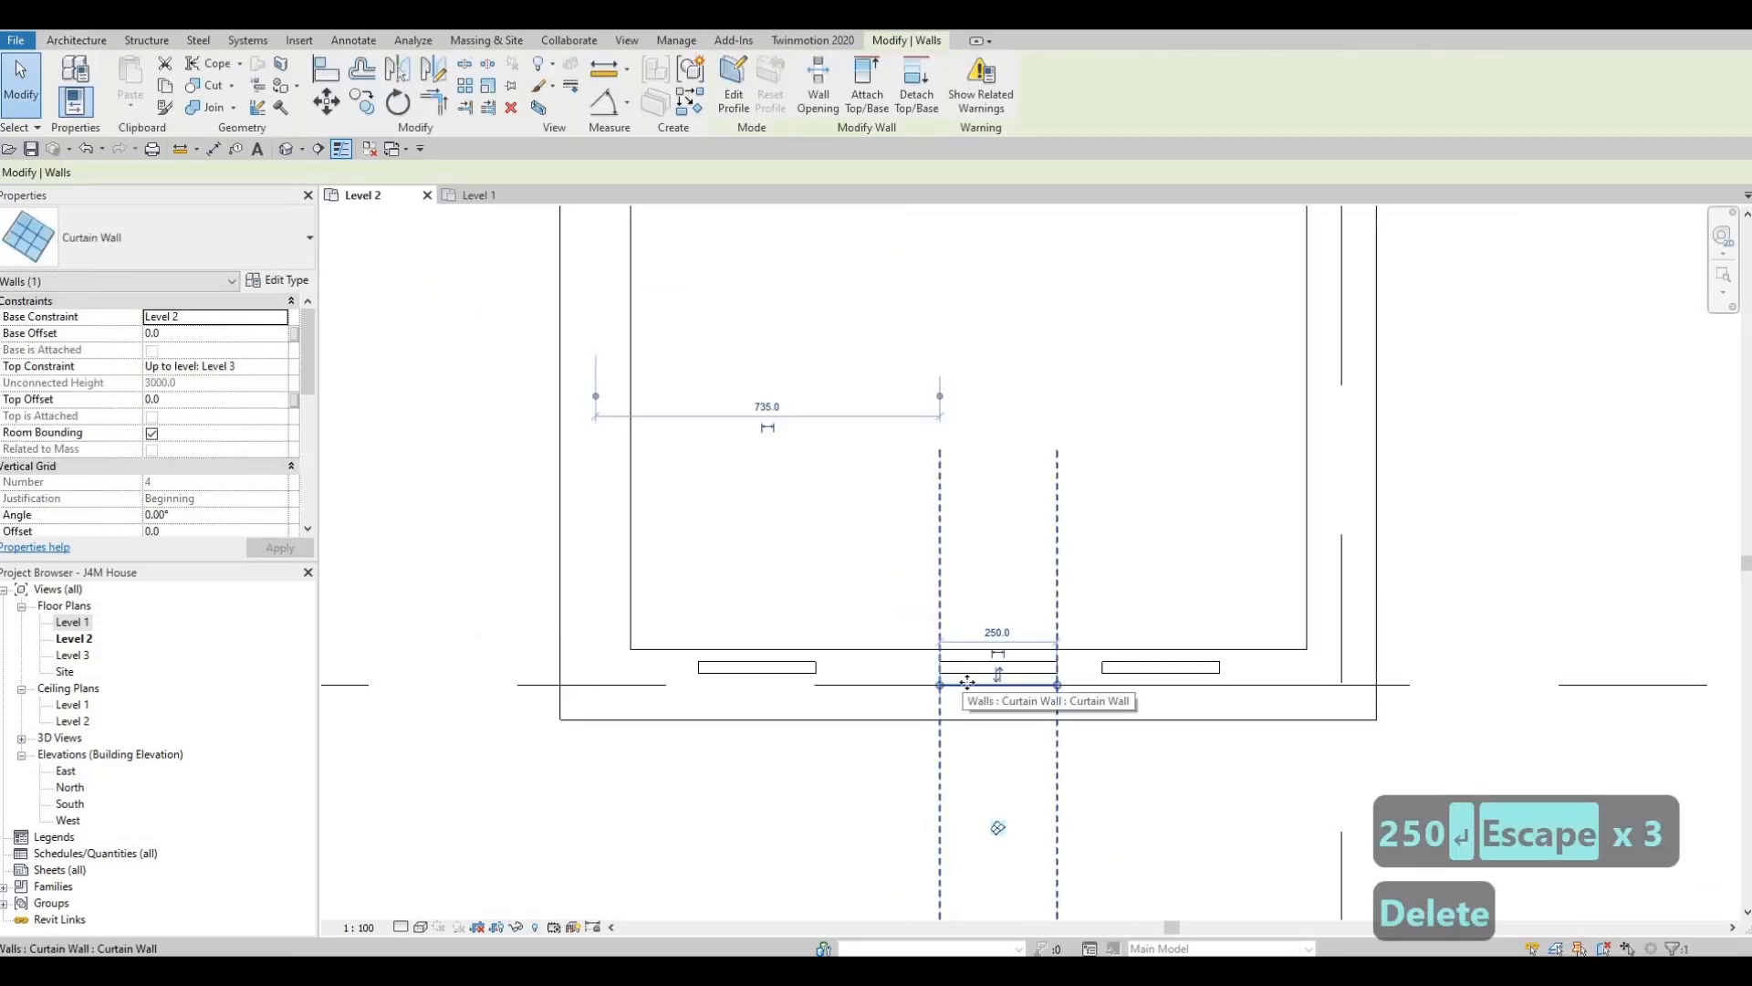
pyautogui.press('Left')
pyautogui.press('Left')
pyautogui.press('Left')
pyautogui.press('Left')
pyautogui.press('Left')
pyautogui.press('Left')
pyautogui.press('Left')
pyautogui.press('Left')
pyautogui.press('Left')
pyautogui.press('Left')
pyautogui.press('Left')
pyautogui.press('Left')
pyautogui.press('Left')
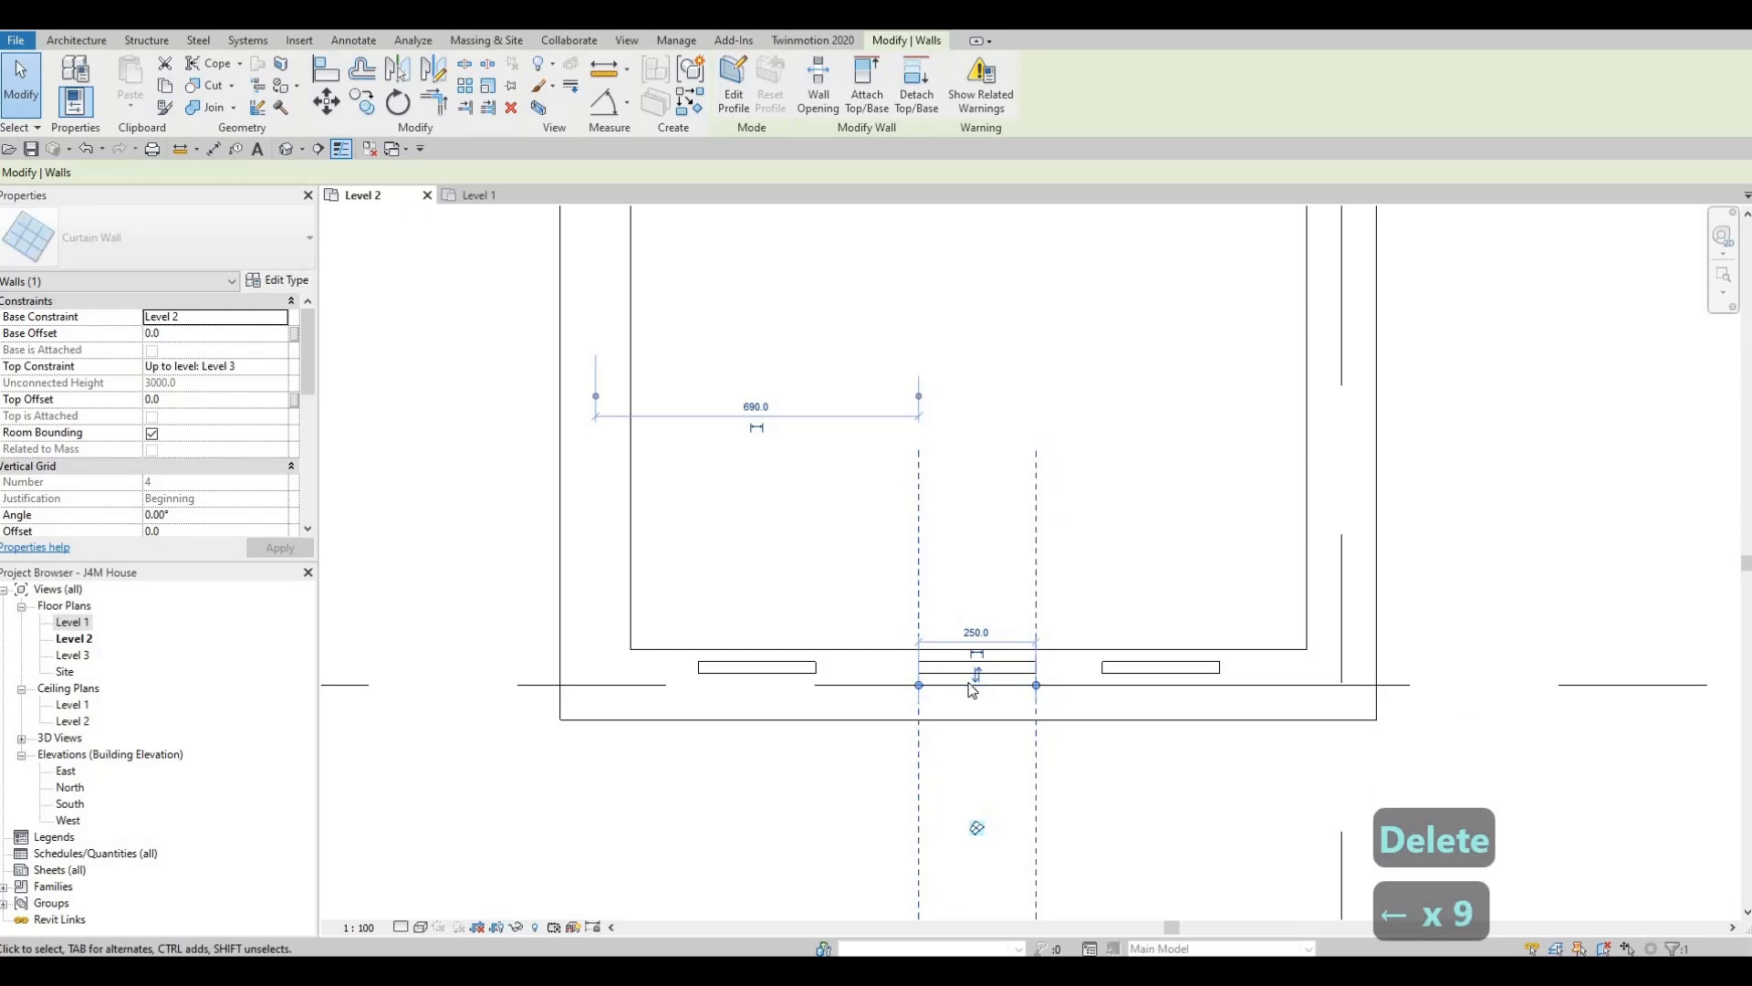
pyautogui.press('Left')
pyautogui.press('Left')
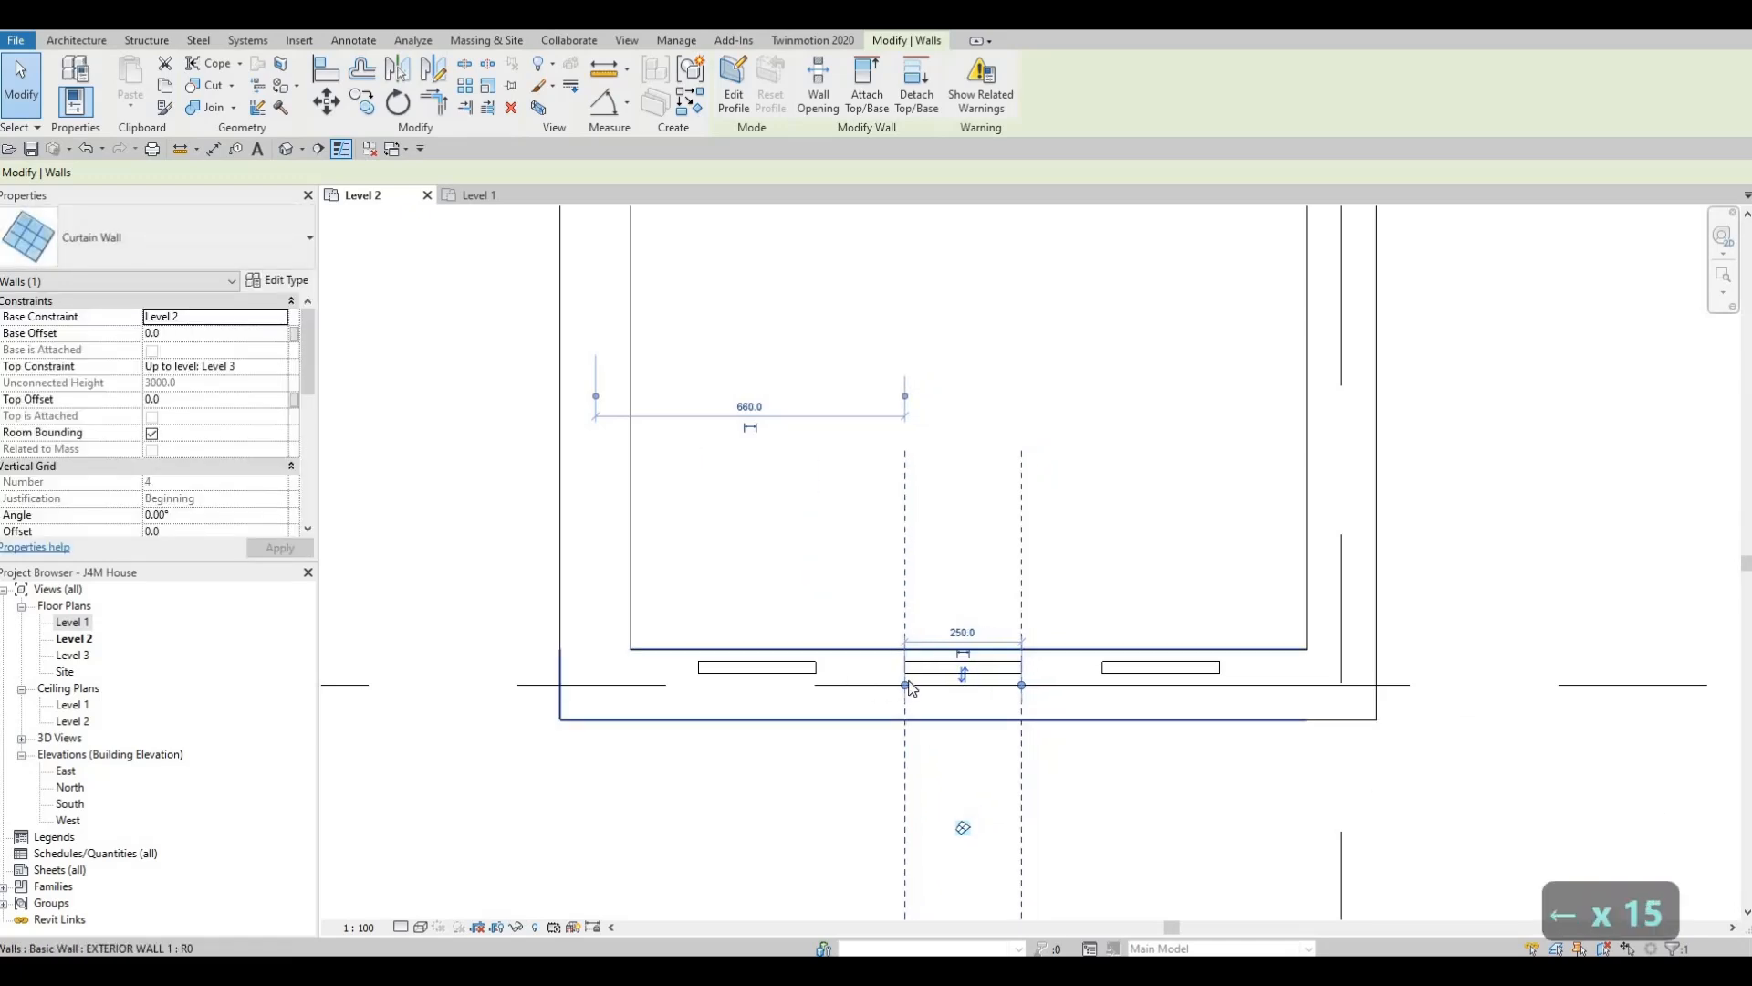
pyautogui.press('Left')
pyautogui.press('Left')
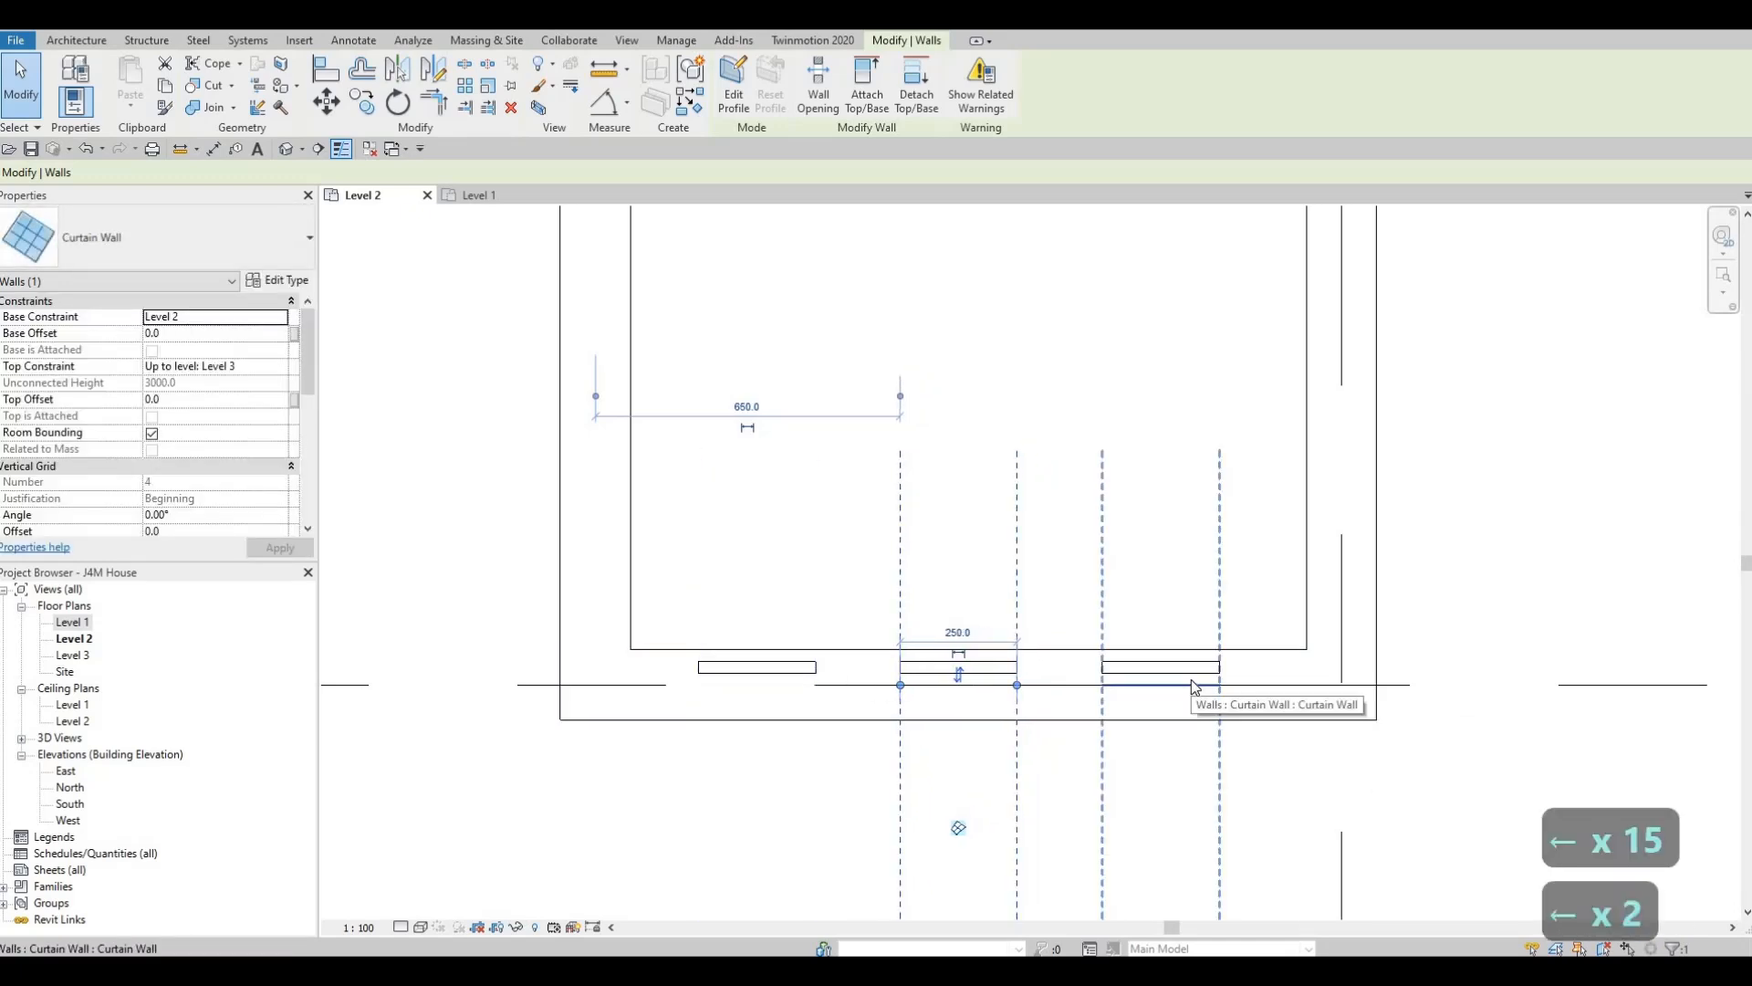
pyautogui.press('Left')
pyautogui.press('Left')
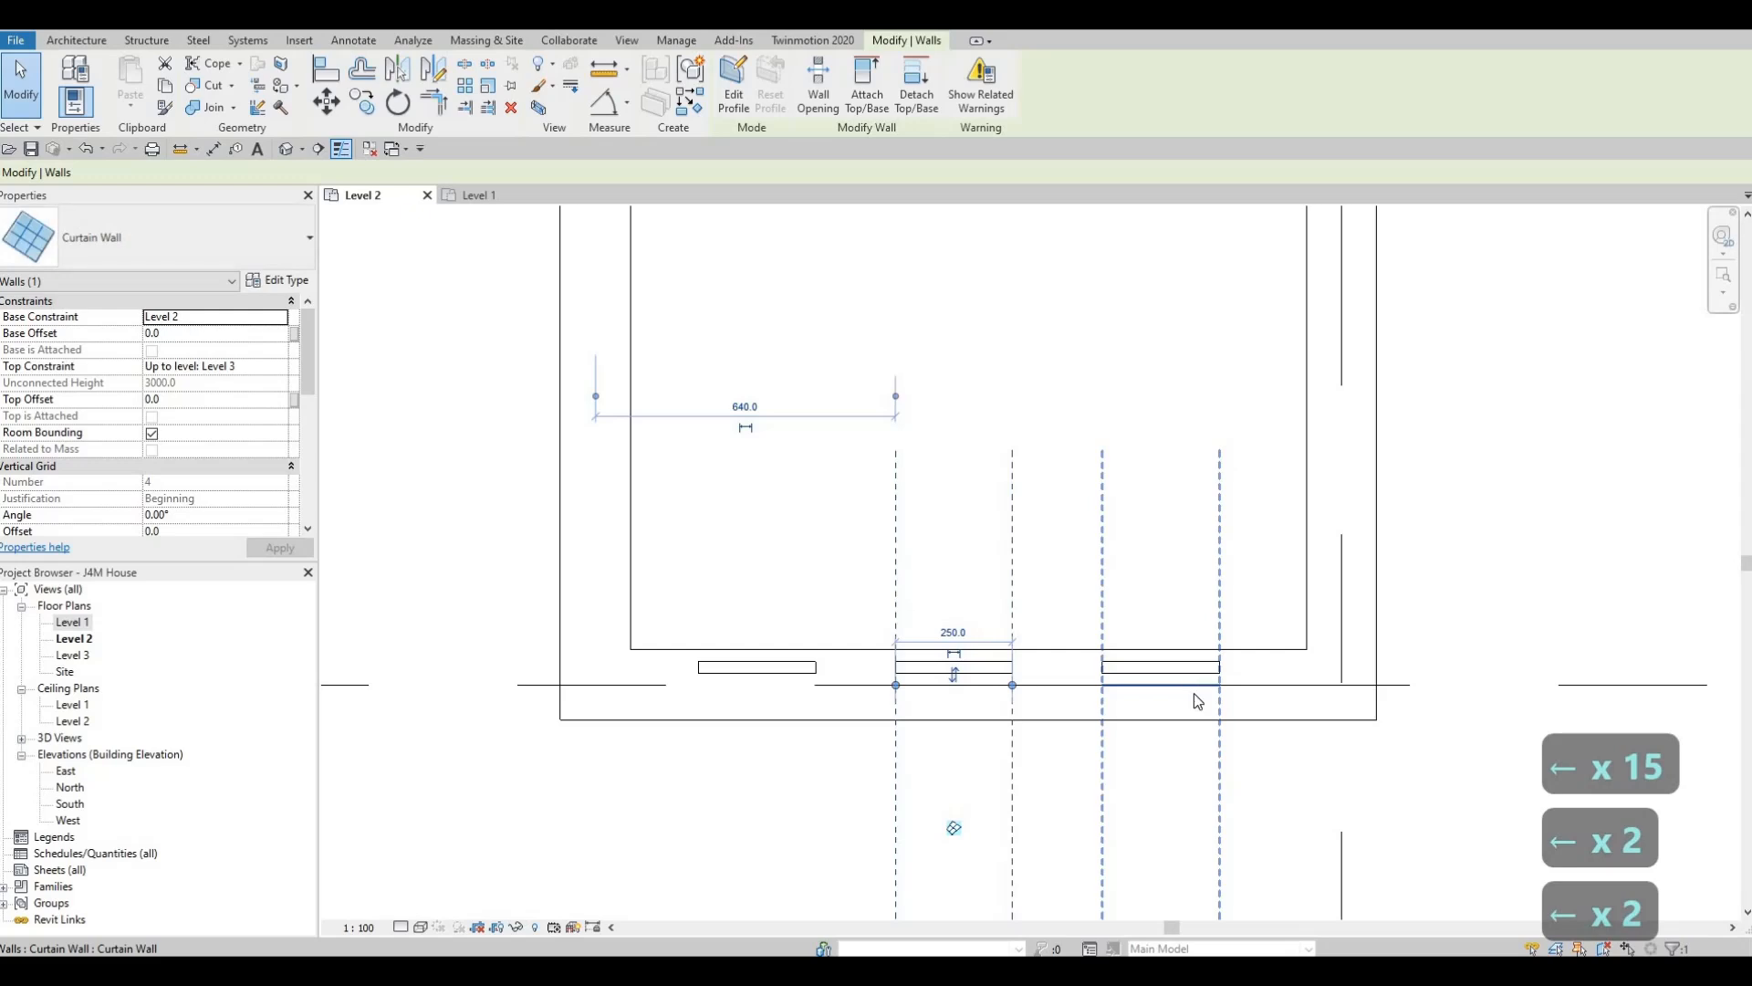
# Nudge the right curtain wall outward to 1097.5 mm and the left one to 210 mm from the bay's left wall centreline.
pyautogui.click(1194, 694)
pyautogui.press('Right')
pyautogui.press('Right')
pyautogui.press('Right')
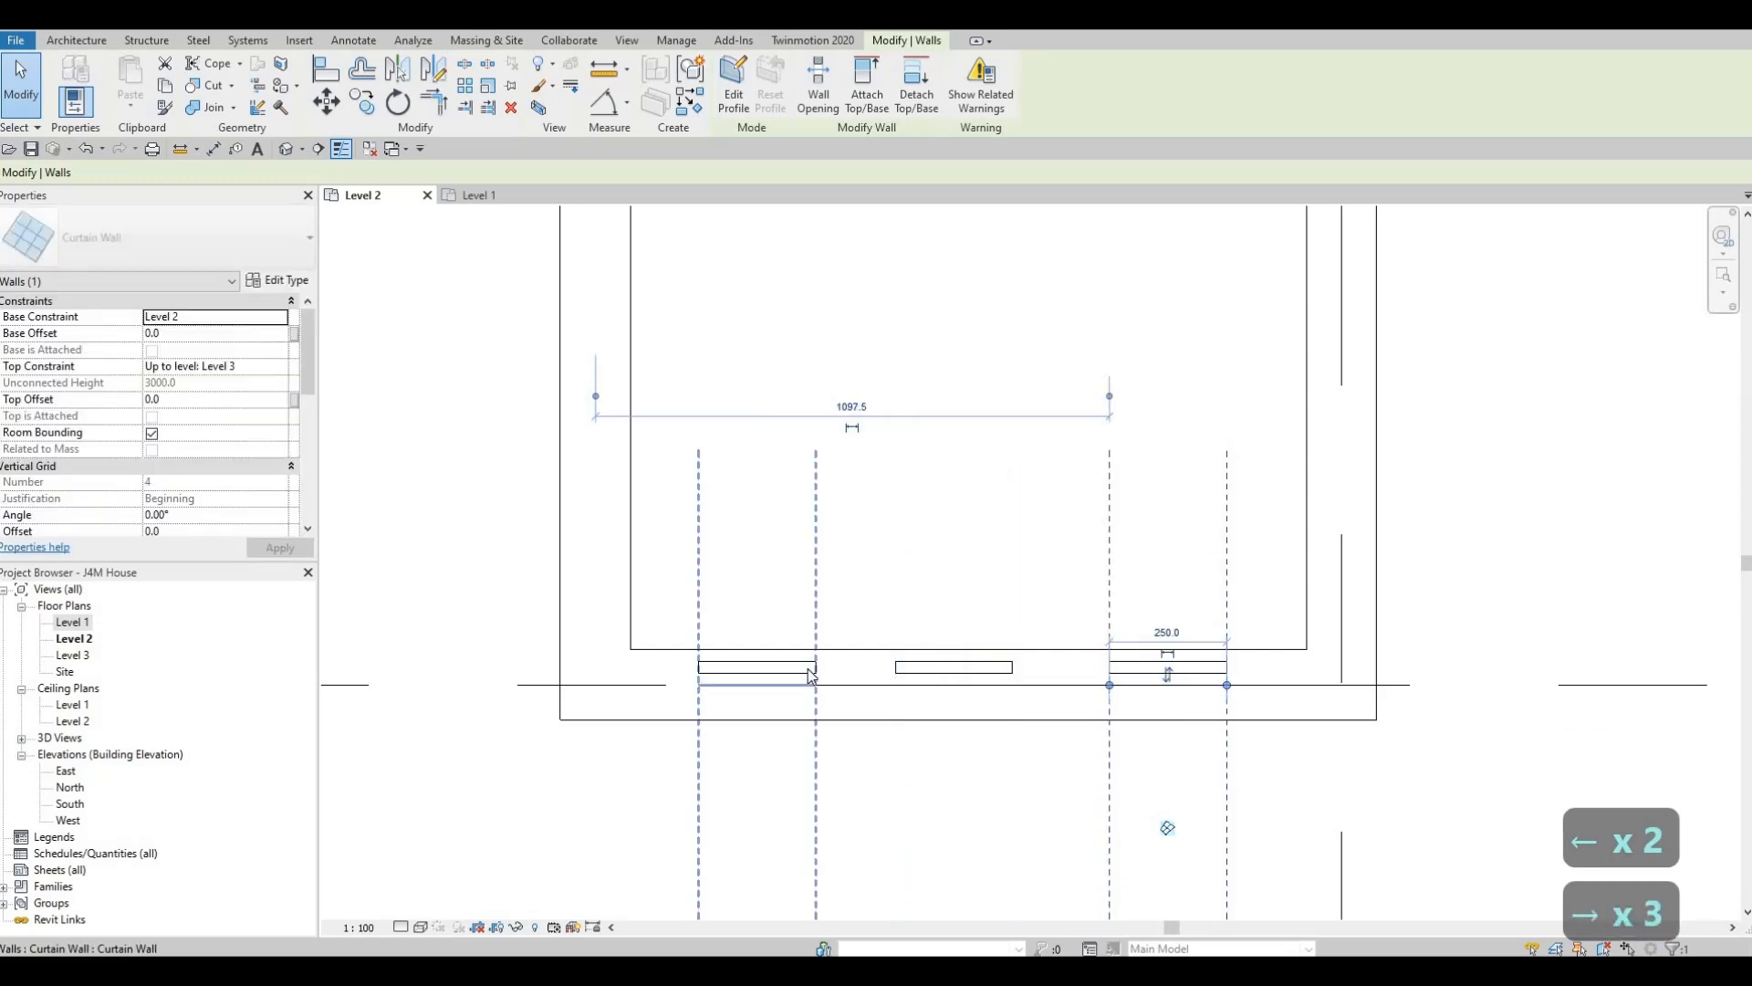
pyautogui.click(808, 667)
pyautogui.press('Left')
pyautogui.press('Left')
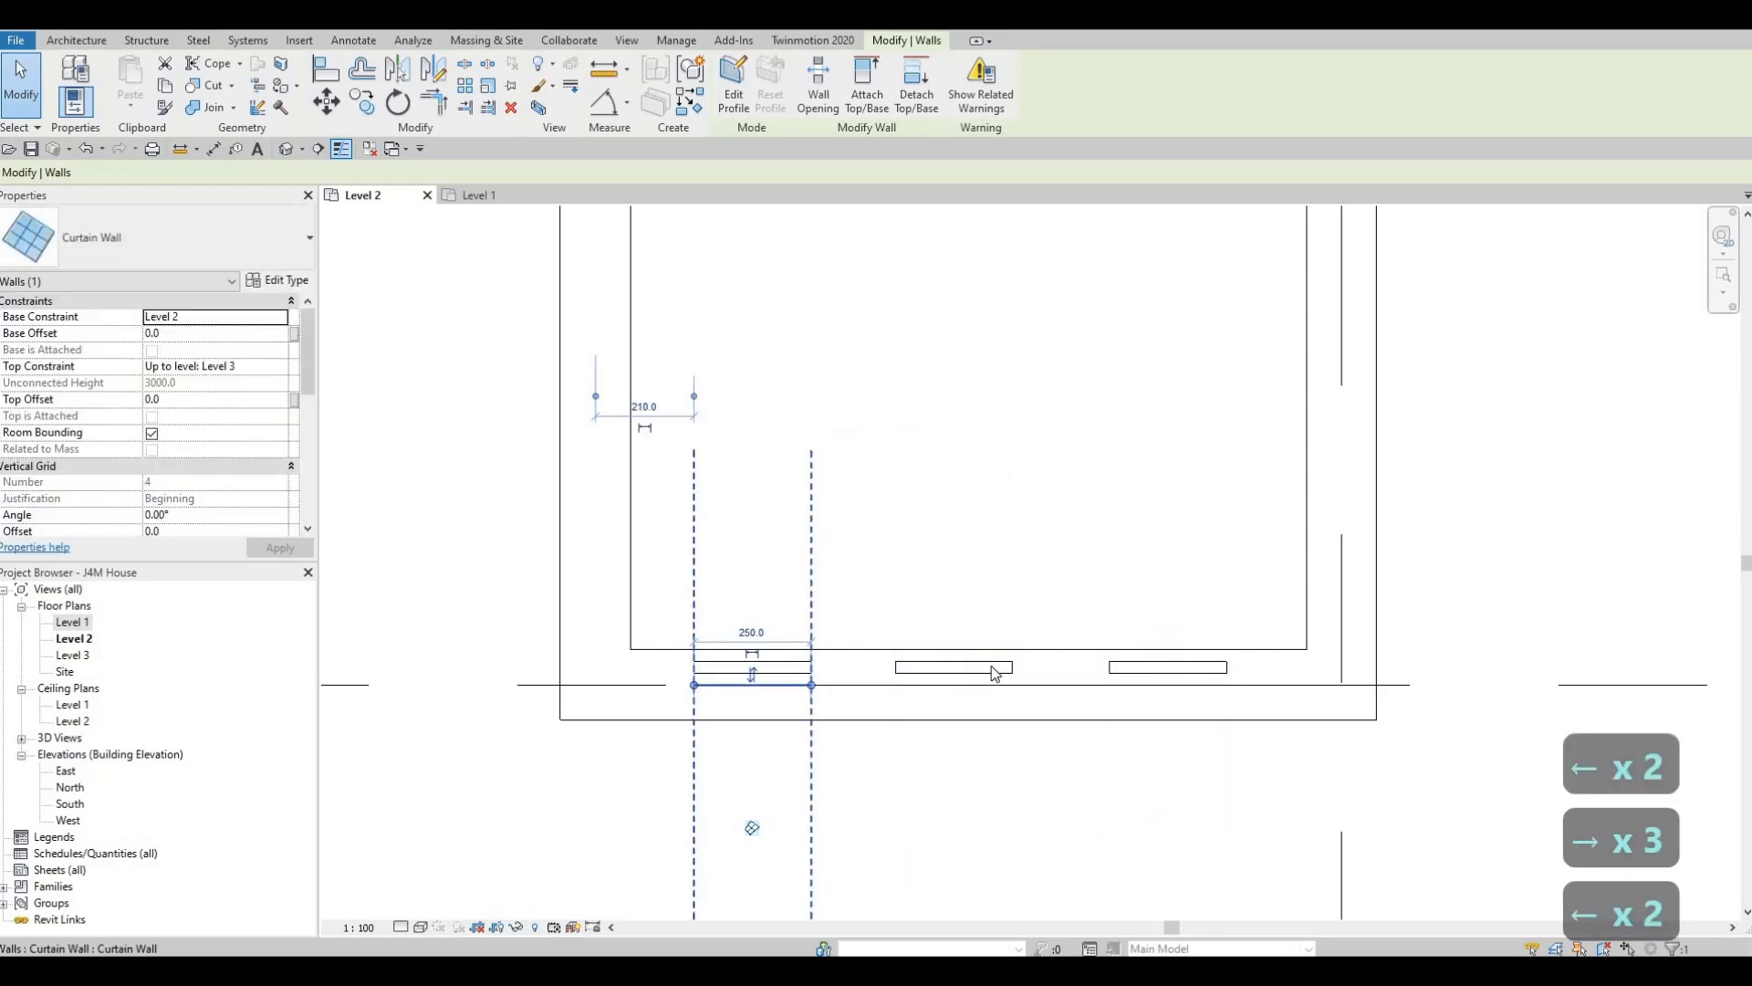
# Nudge the middle curtain wall right to 650 mm from the bay's left wall centreline and deselect it.
pyautogui.click(991, 665)
pyautogui.press('Right')
pyautogui.press('Right')
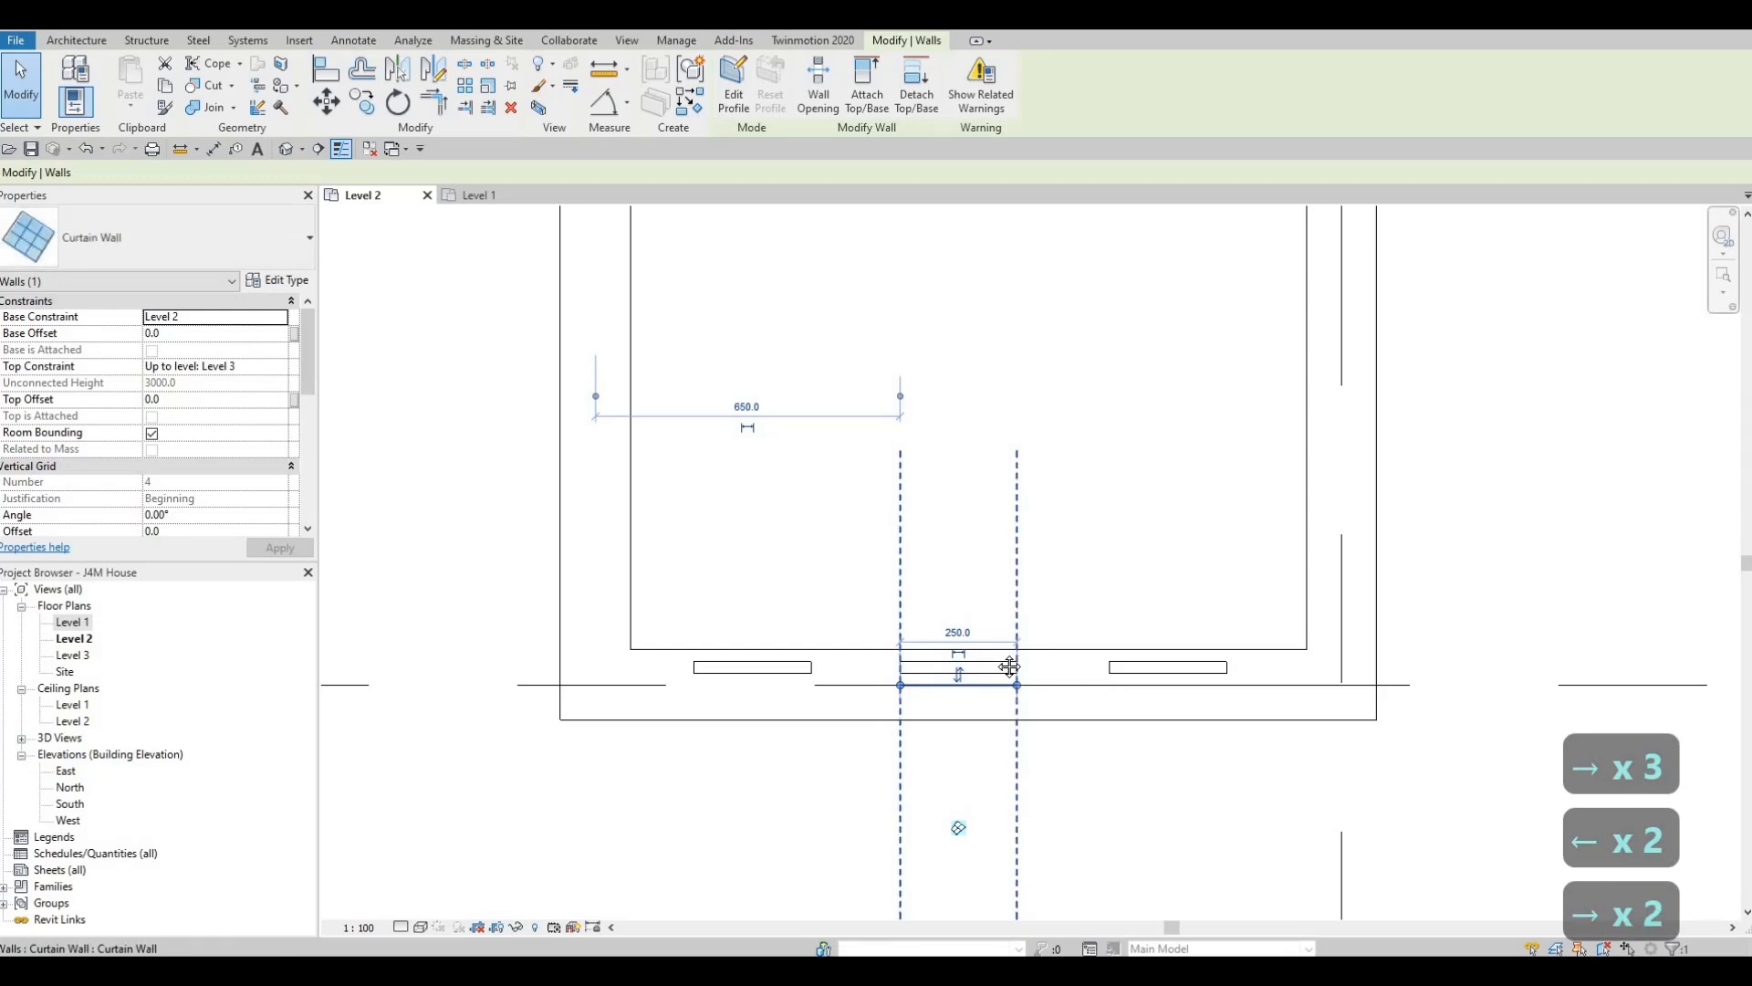
pyautogui.scroll(-2, 991, 666)
pyautogui.scroll(-2, 786, 602)
pyautogui.press('Escape')
pyautogui.press('Escape')
pyautogui.press('Escape')
pyautogui.scroll(-2, 959, 673)
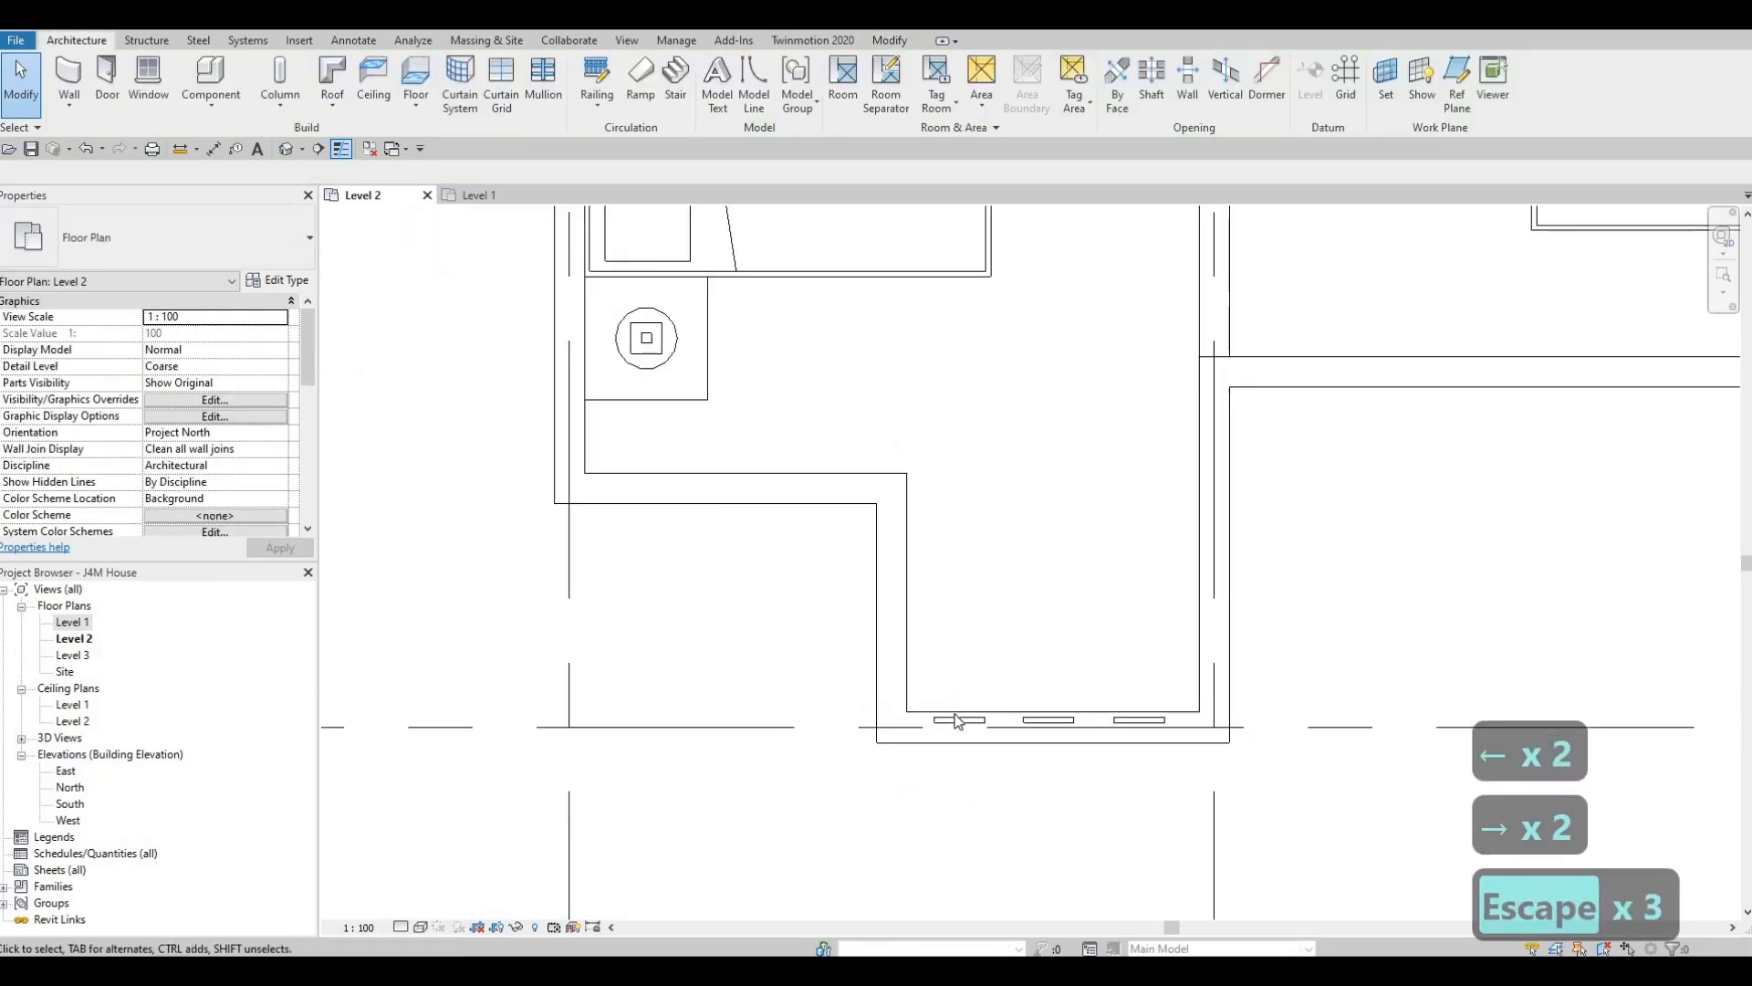
# Create a similar curtain wall about 1240 mm long in the horizontal exterior wall below the left bedroom's lower night stand.
pyautogui.click(953, 716)
pyautogui.press('c')
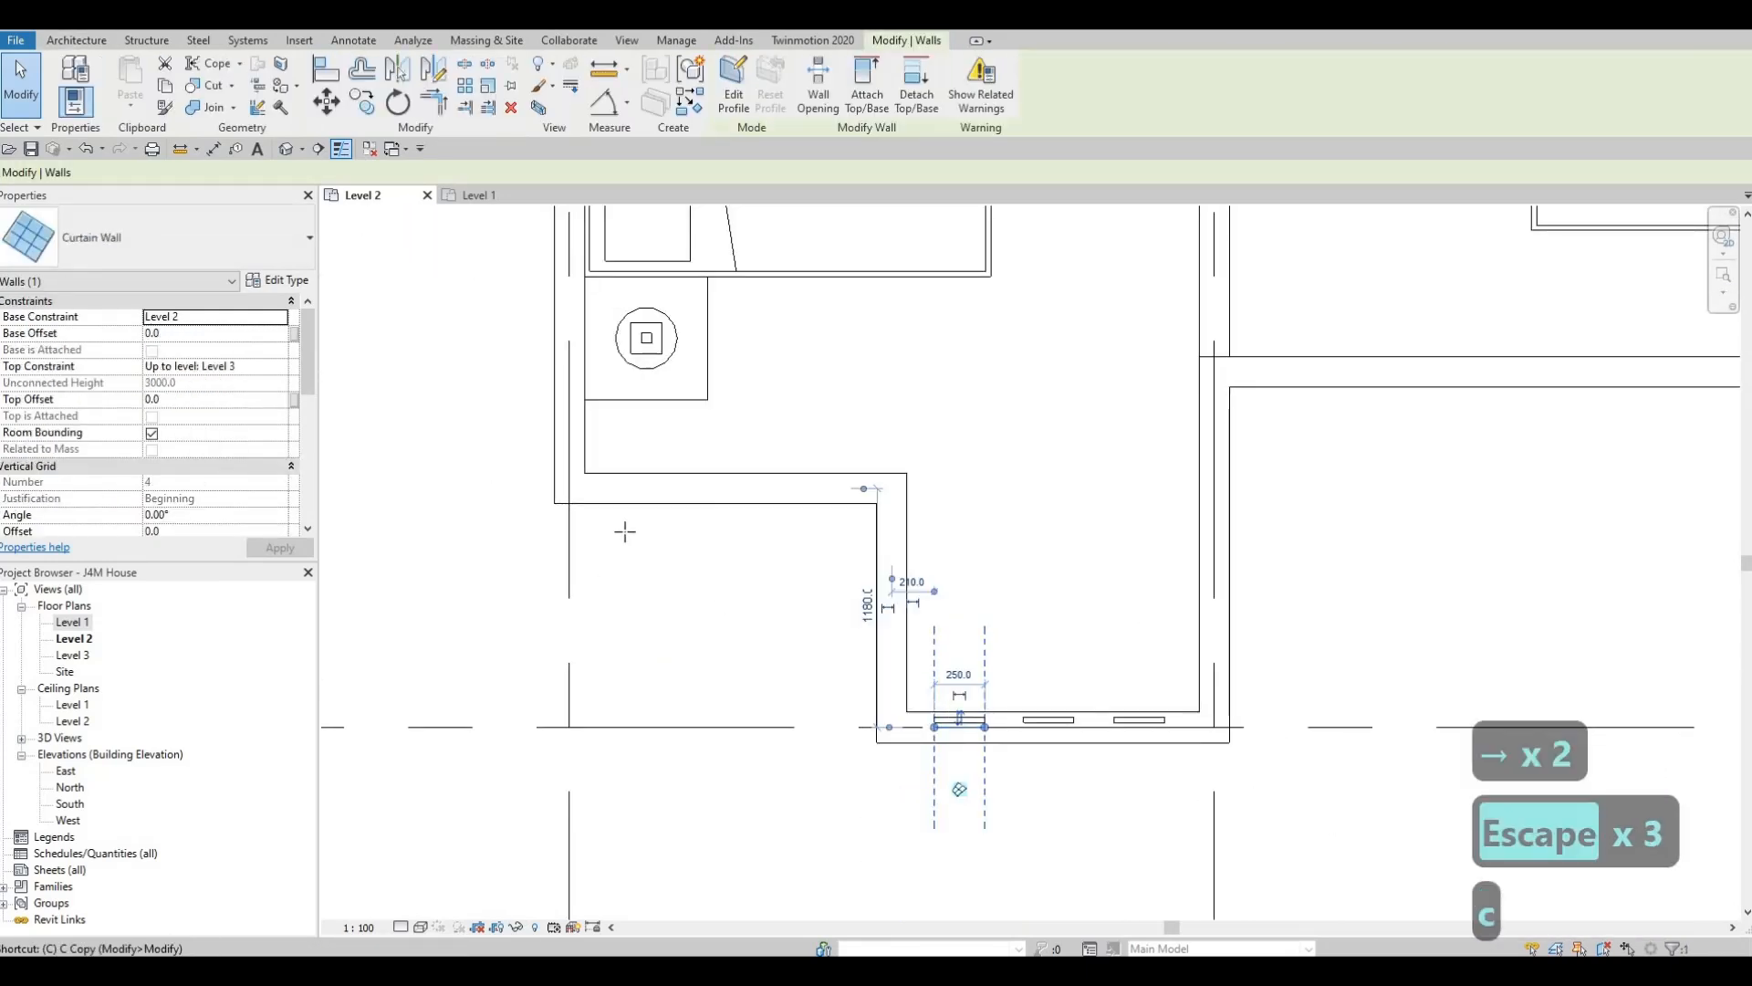
pyautogui.press('s')
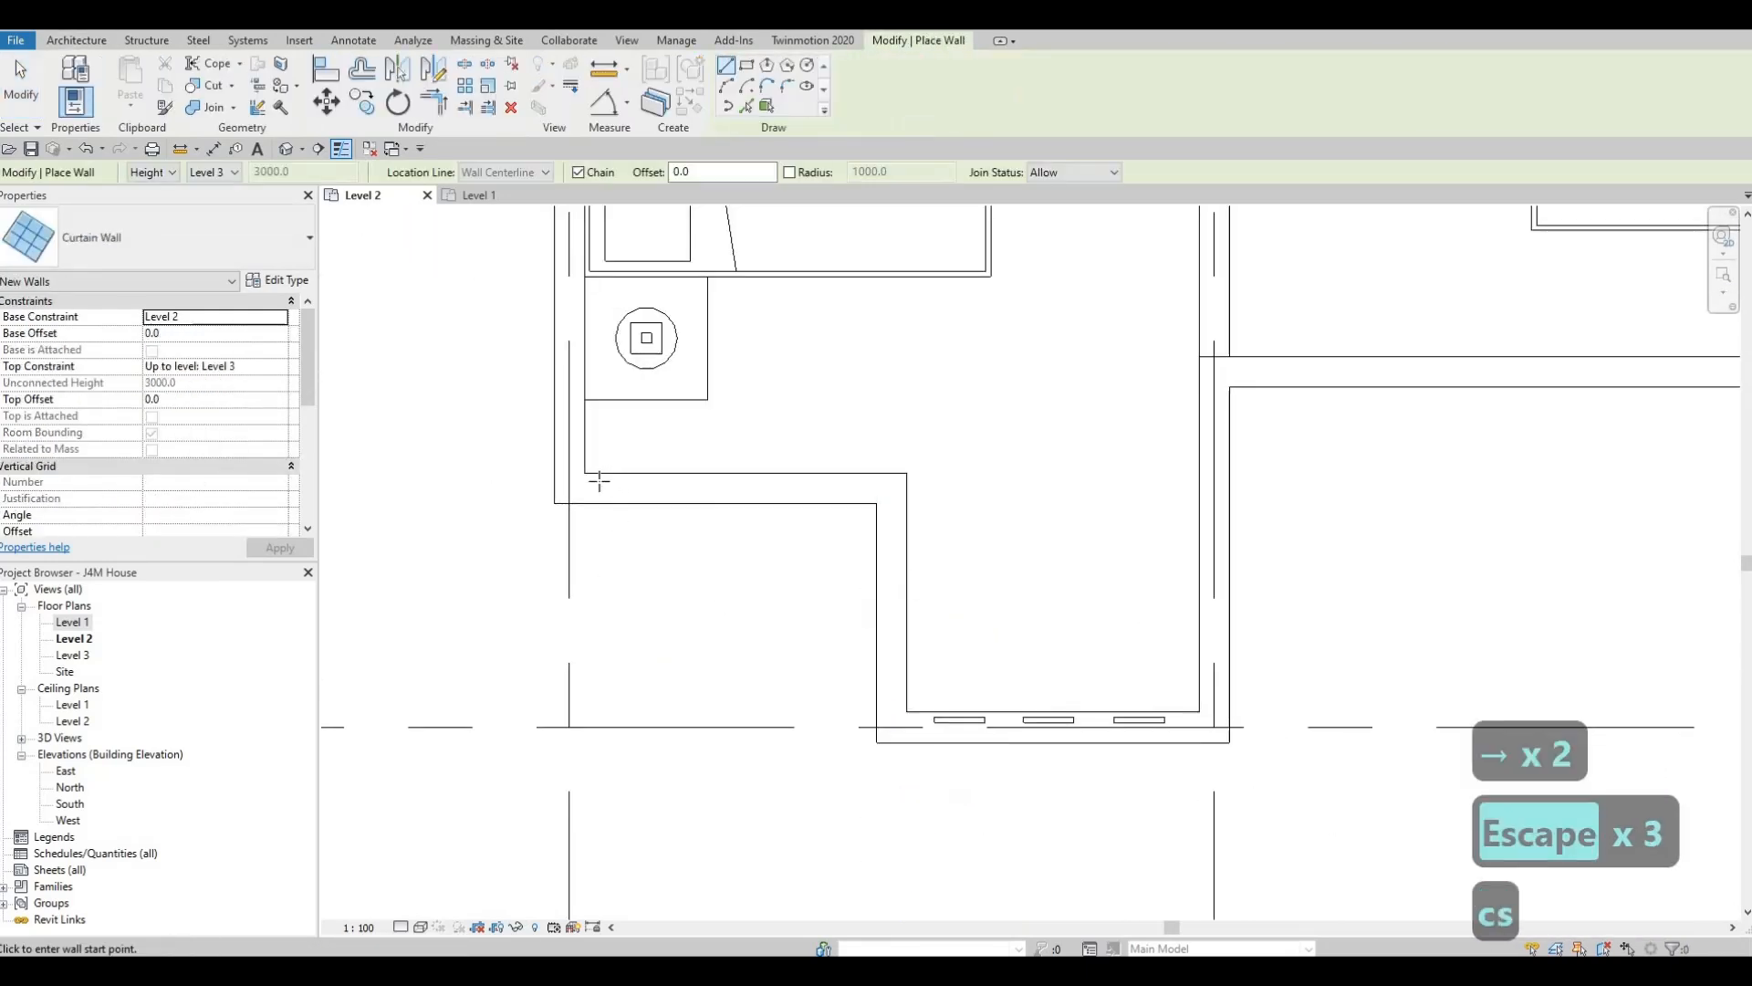
pyautogui.click(843, 496)
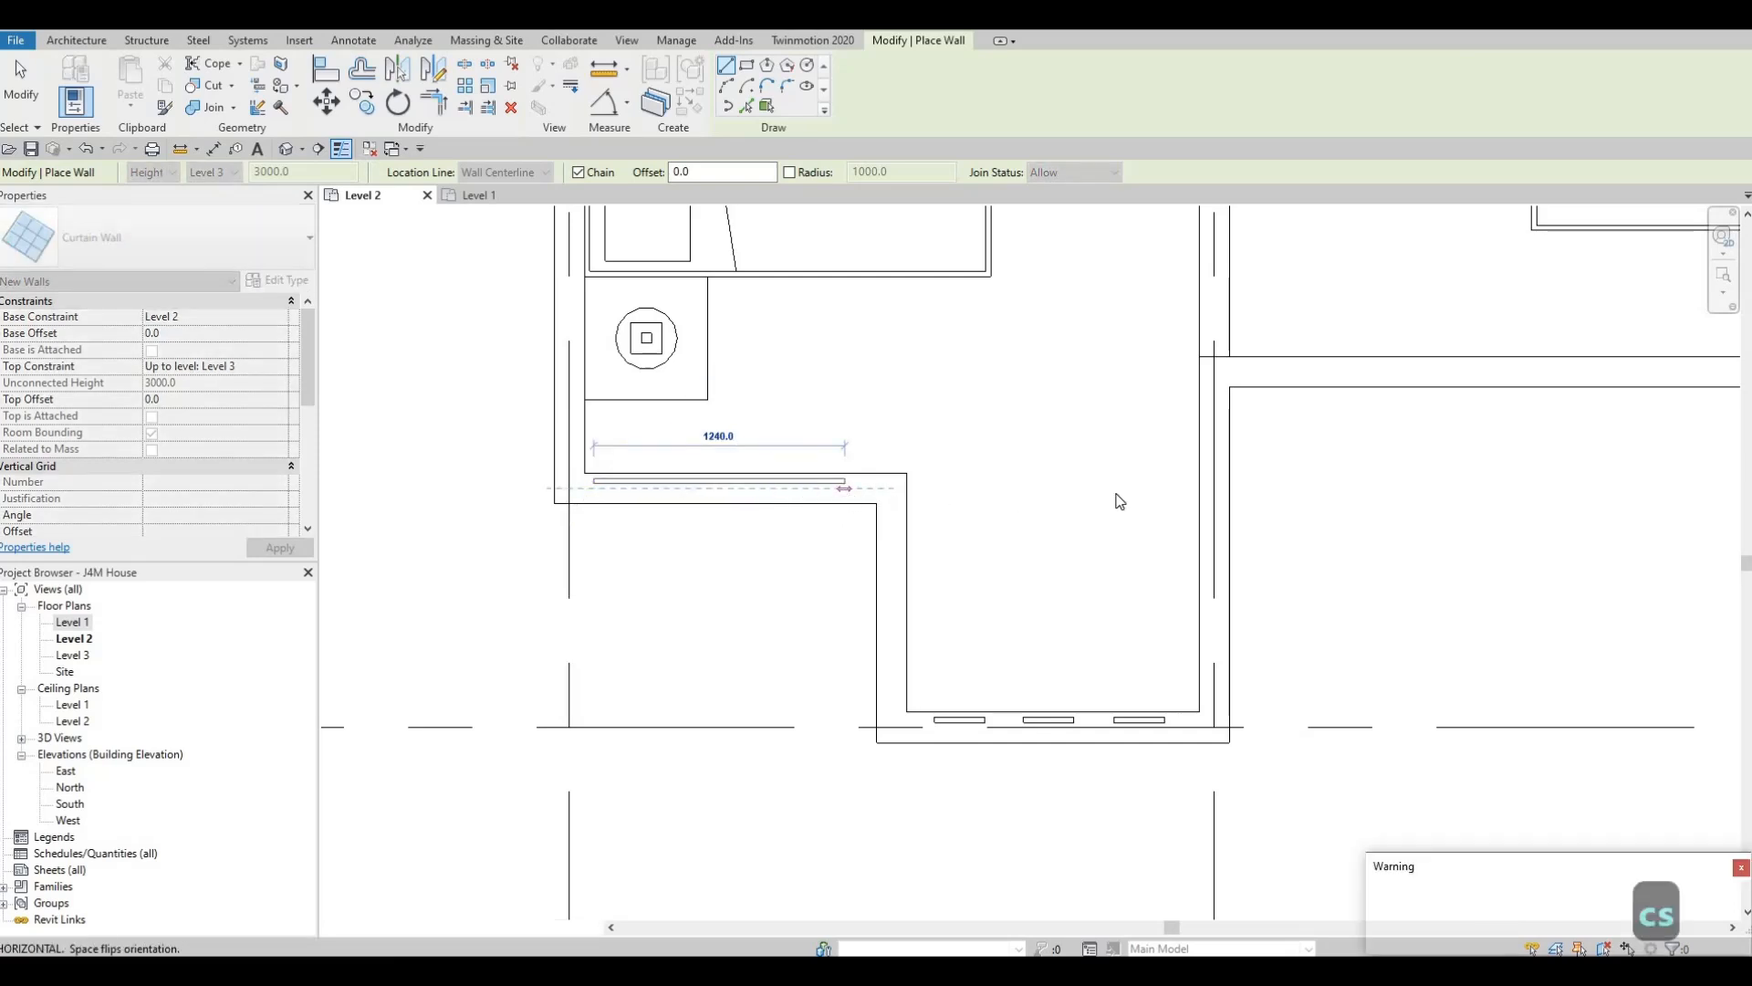
# Create a similar curtain wall about 3100 mm long in the right lower bedroom's bottom exterior wall.
pyautogui.press('Escape')
pyautogui.press('Escape')
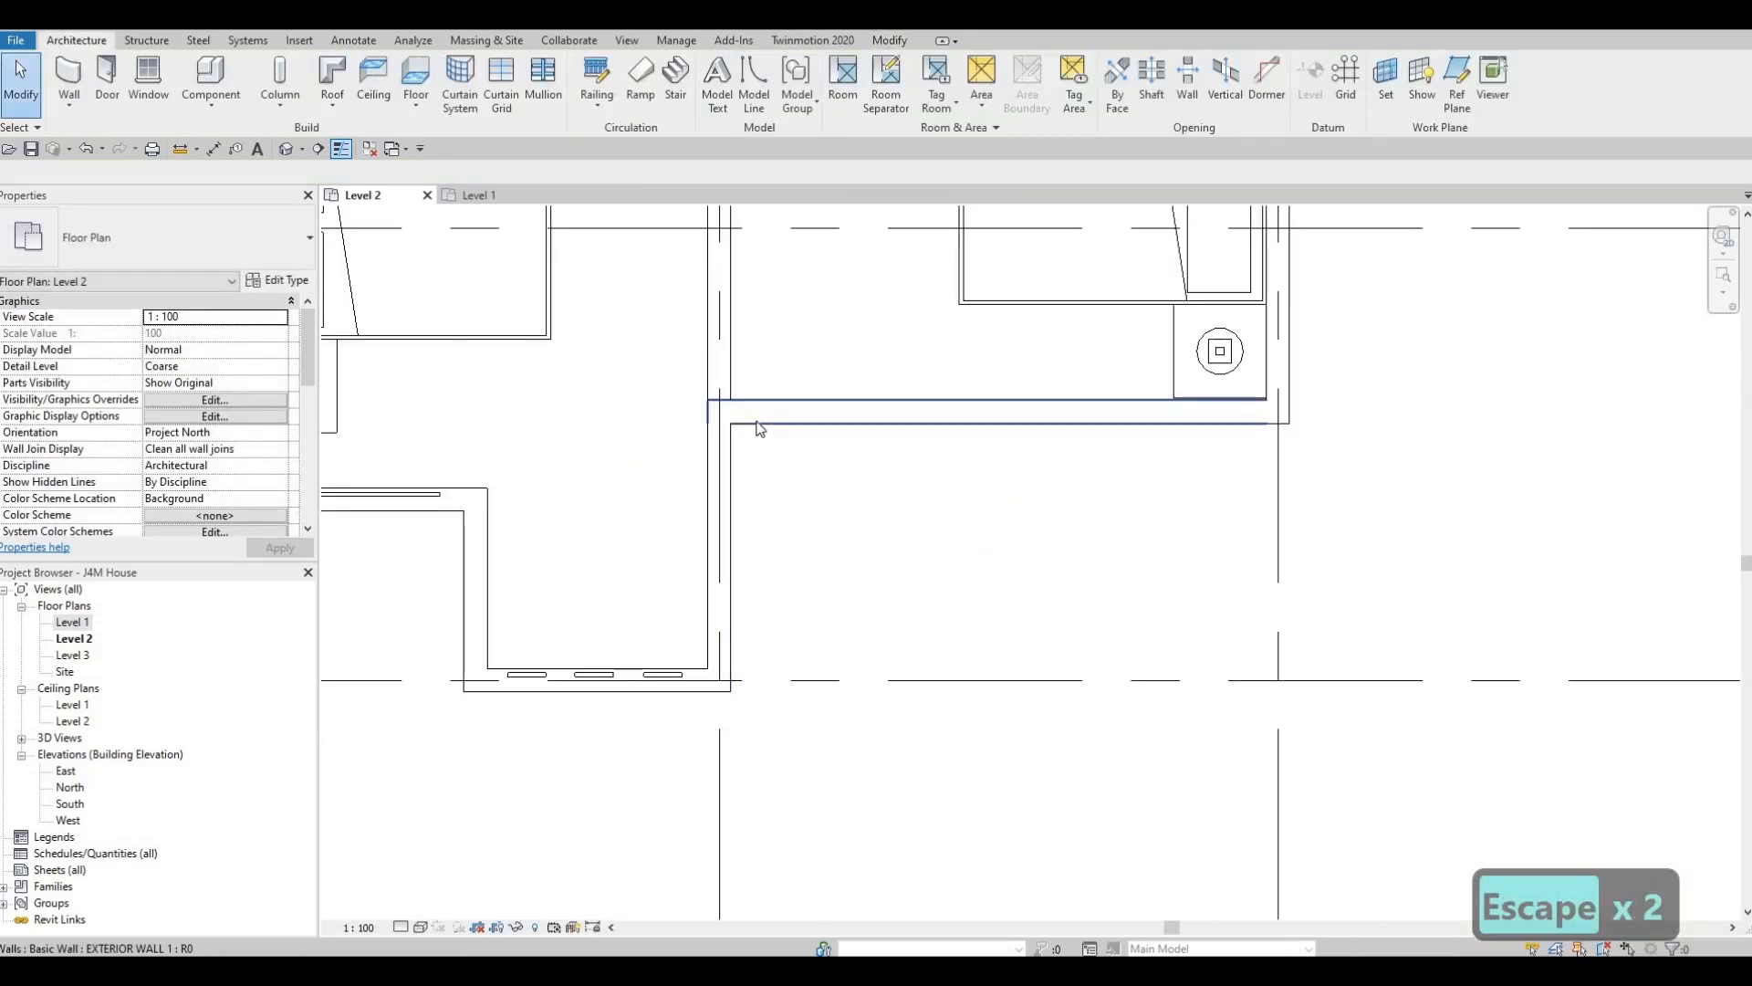
pyautogui.press('c')
pyautogui.press('s')
pyautogui.click(440, 499)
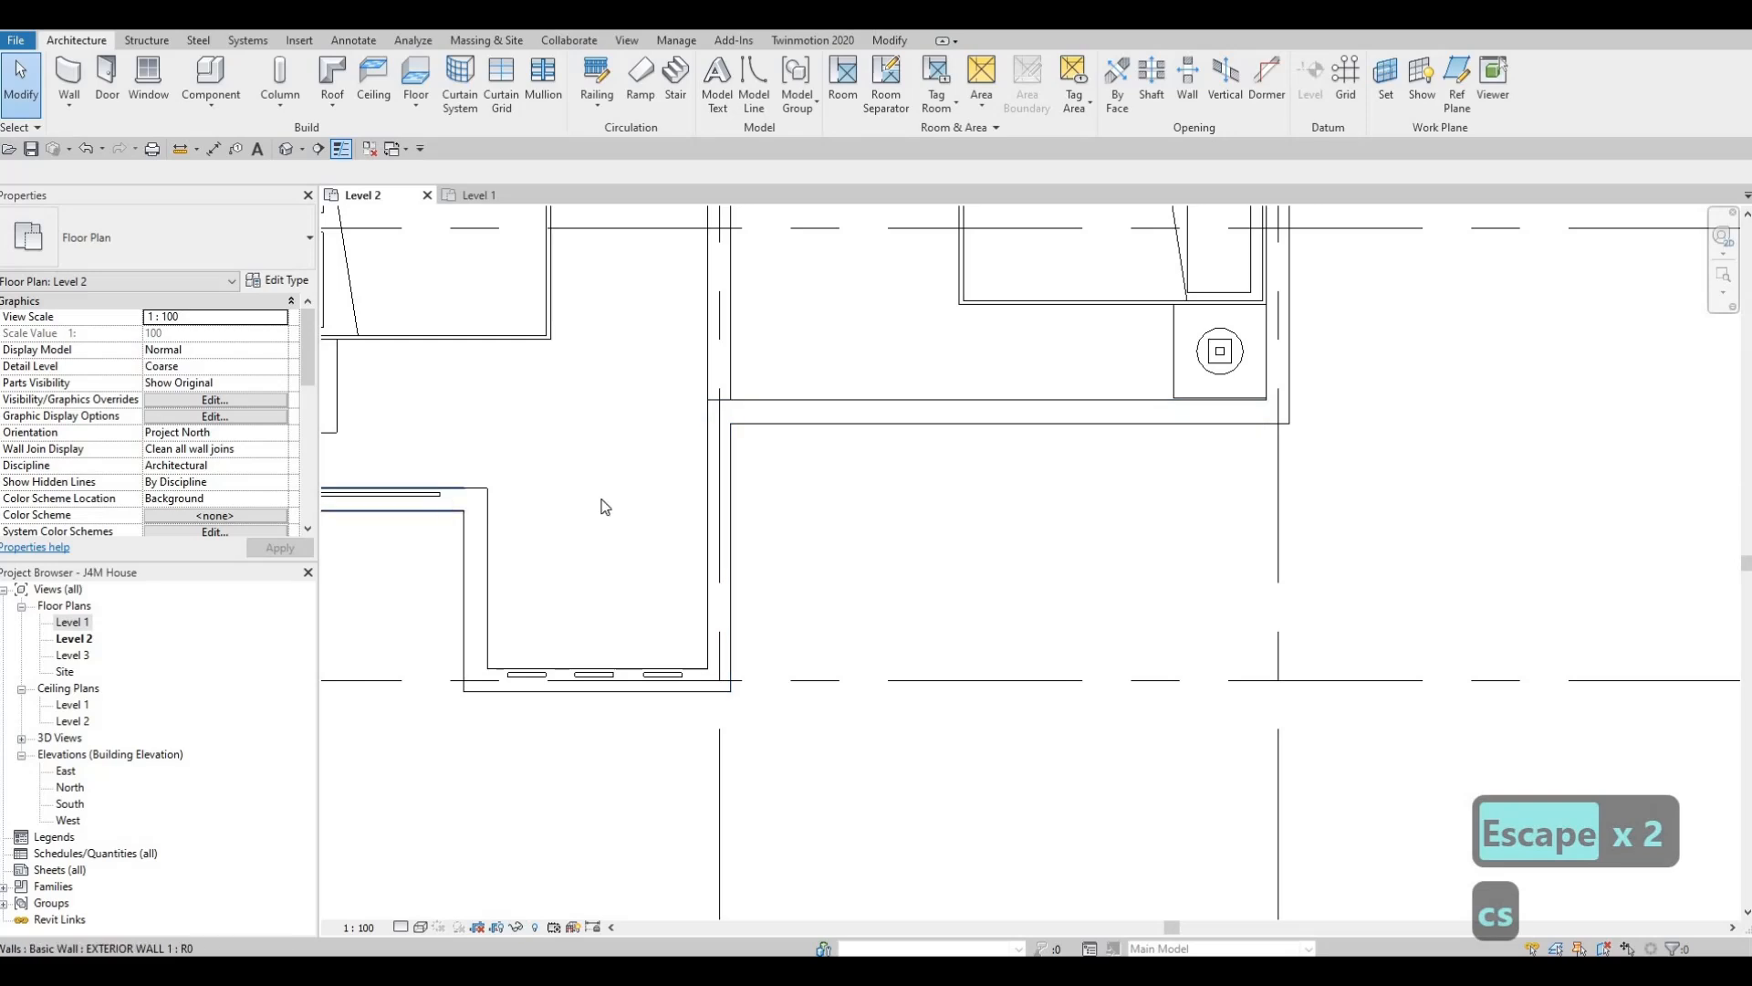
pyautogui.press('c')
pyautogui.press('s')
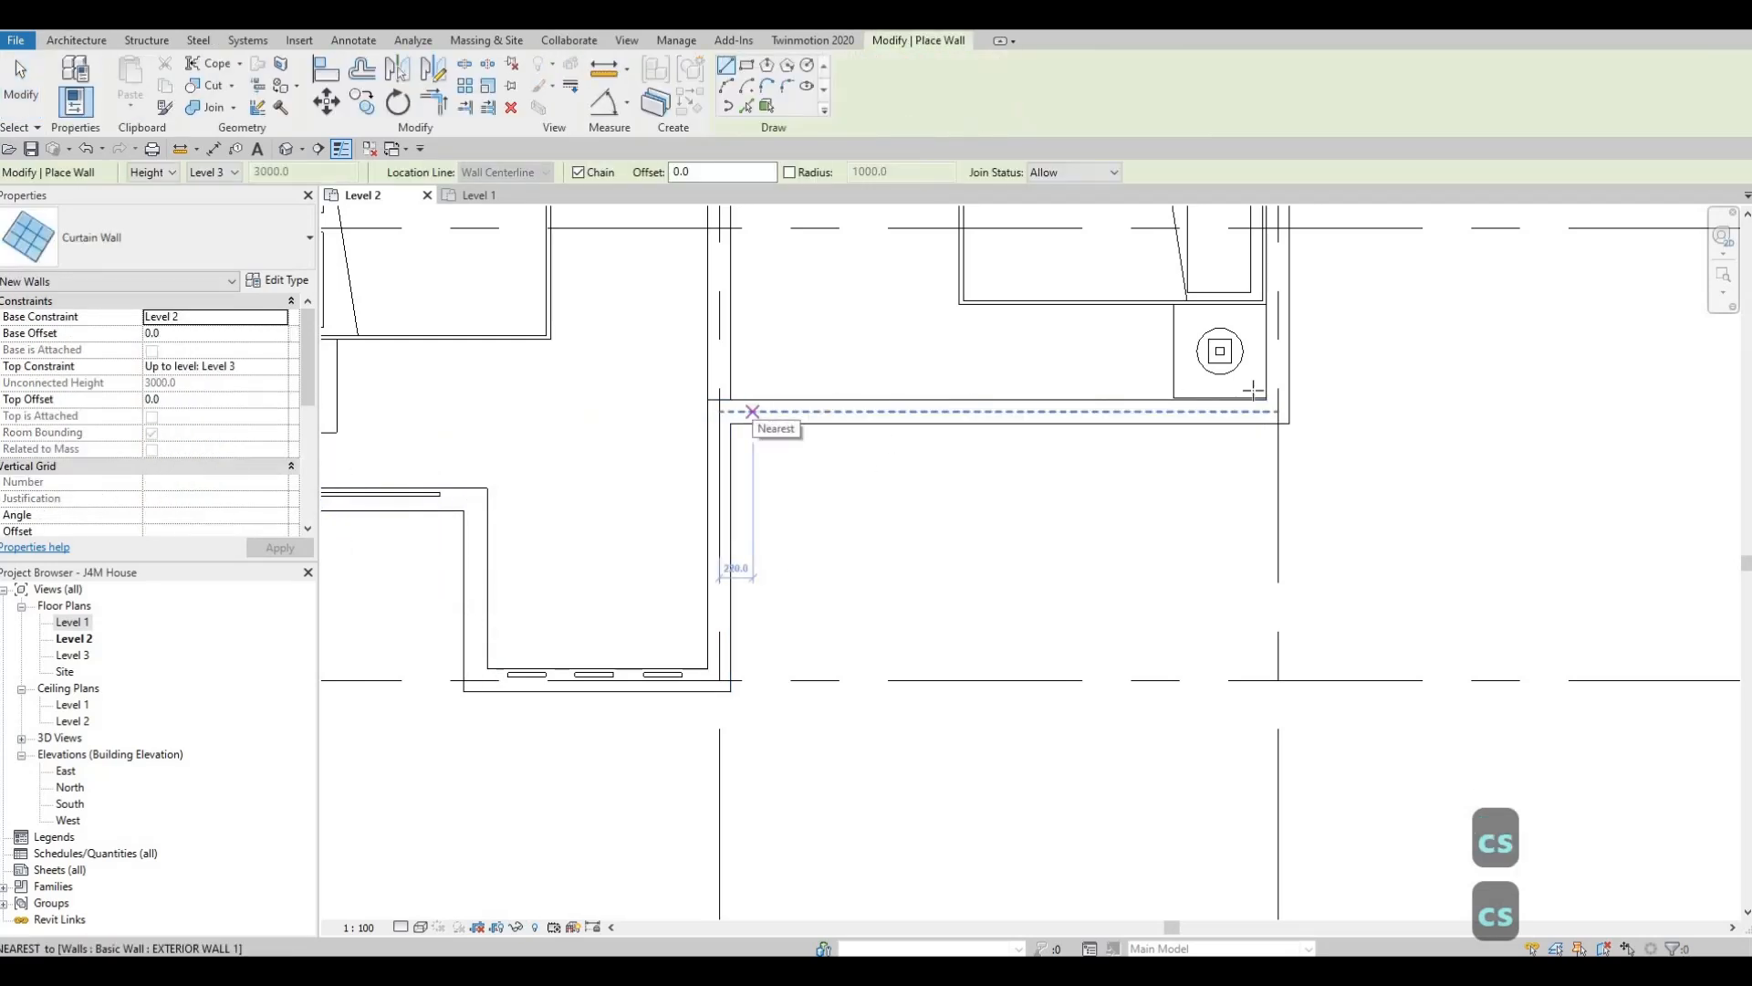
pyautogui.click(754, 408)
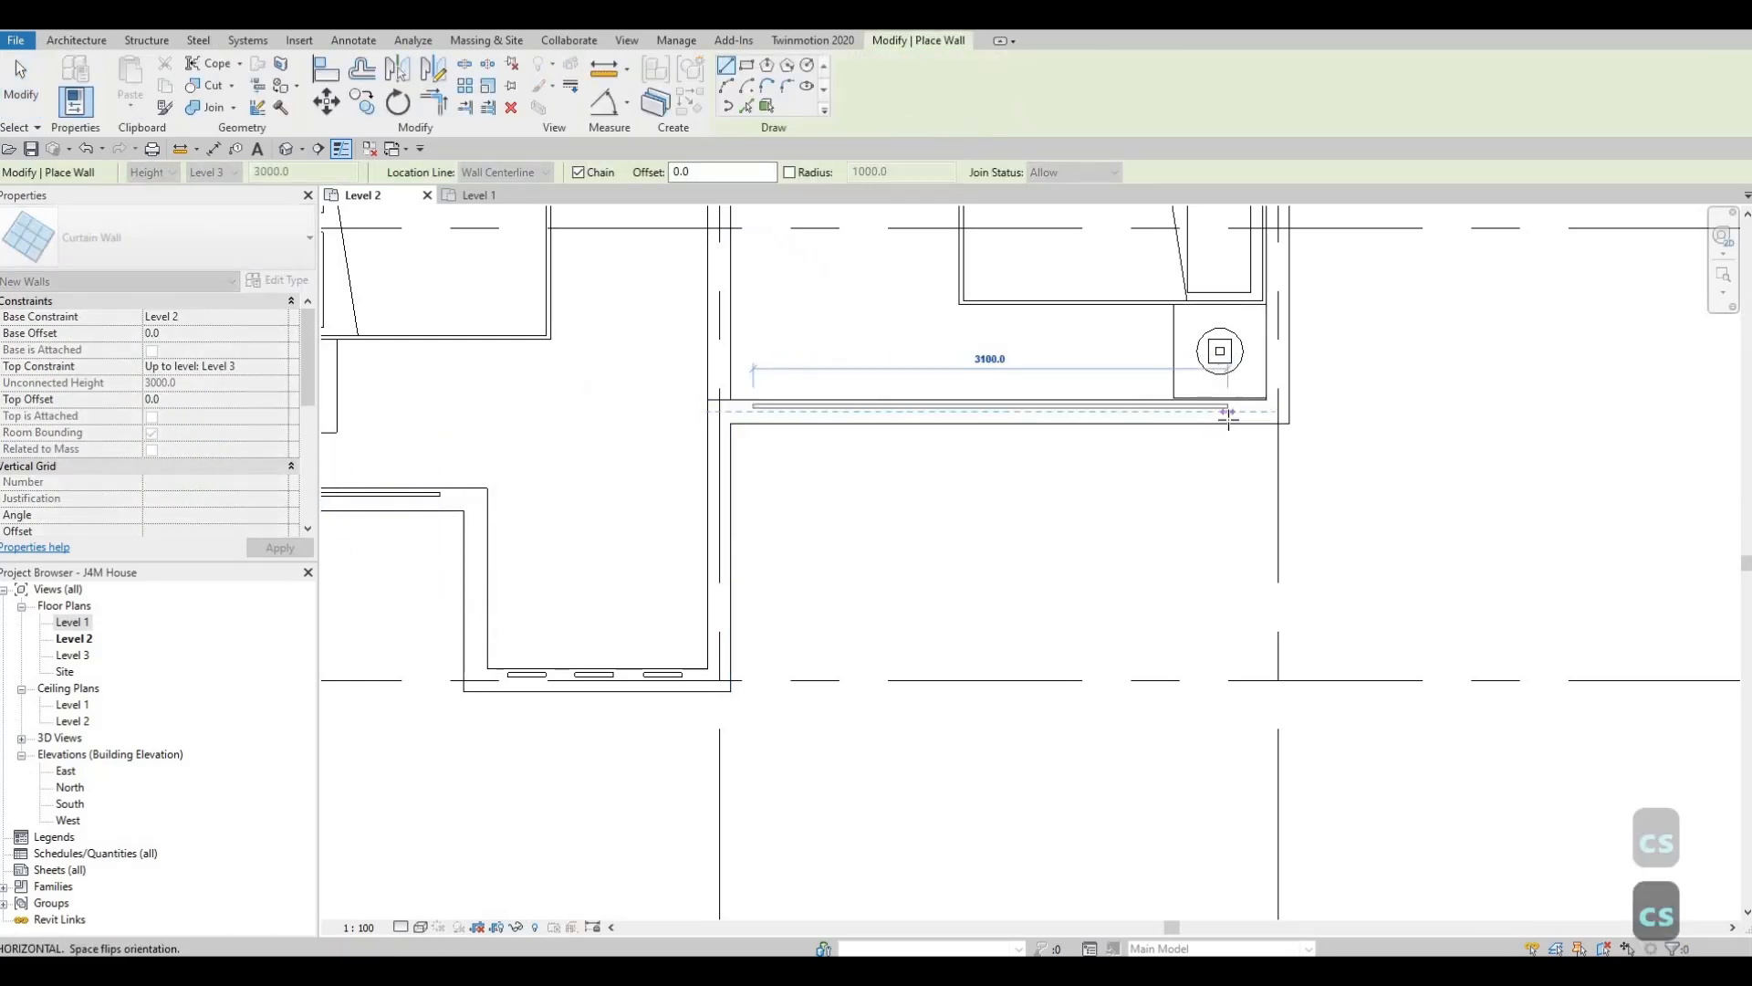
pyautogui.click(1229, 423)
pyautogui.press('Escape')
# Draw a 2700 mm curtain wall down the left exterior wall of the upper bedroom, beginning near its top corner.
pyautogui.scroll(-3, 1036, 512)
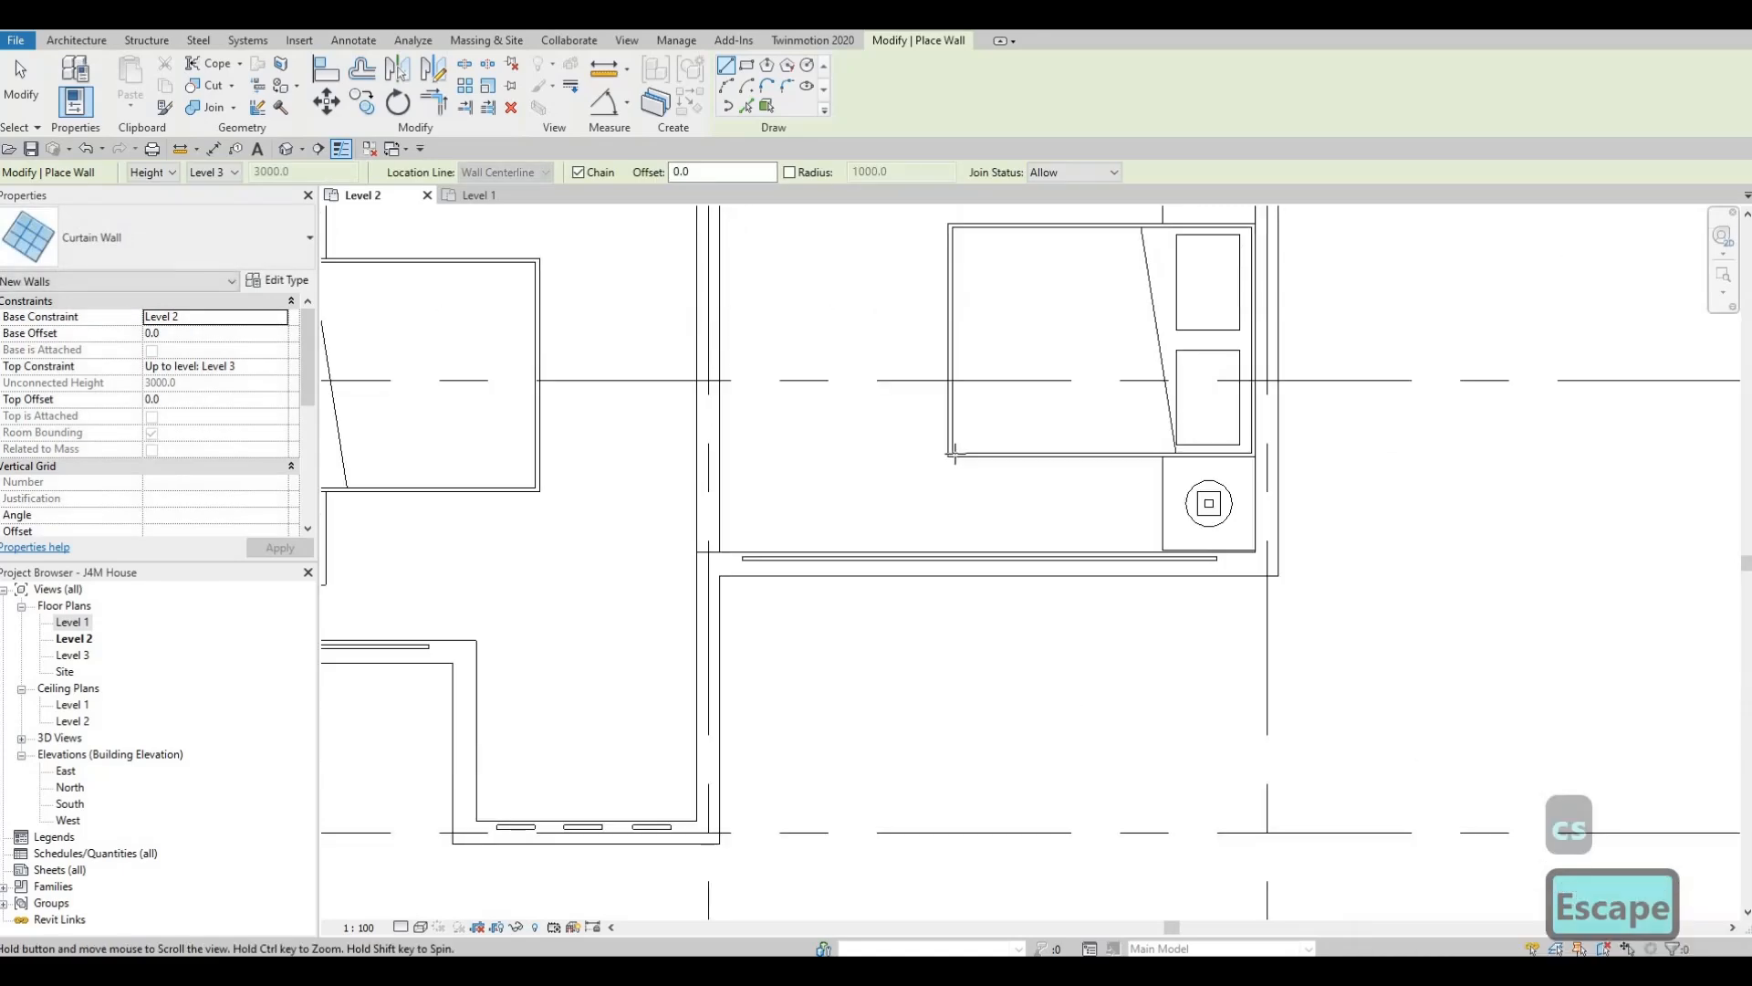
pyautogui.moveTo(977, 450); pyautogui.dragTo(980, 586, button='middle')
pyautogui.scroll(-2, 980, 586)
pyautogui.moveTo(960, 498); pyautogui.dragTo(937, 594, button='middle')
pyautogui.scroll(-1, 937, 694)
pyautogui.moveTo(829, 371); pyautogui.dragTo(787, 391, button='middle')
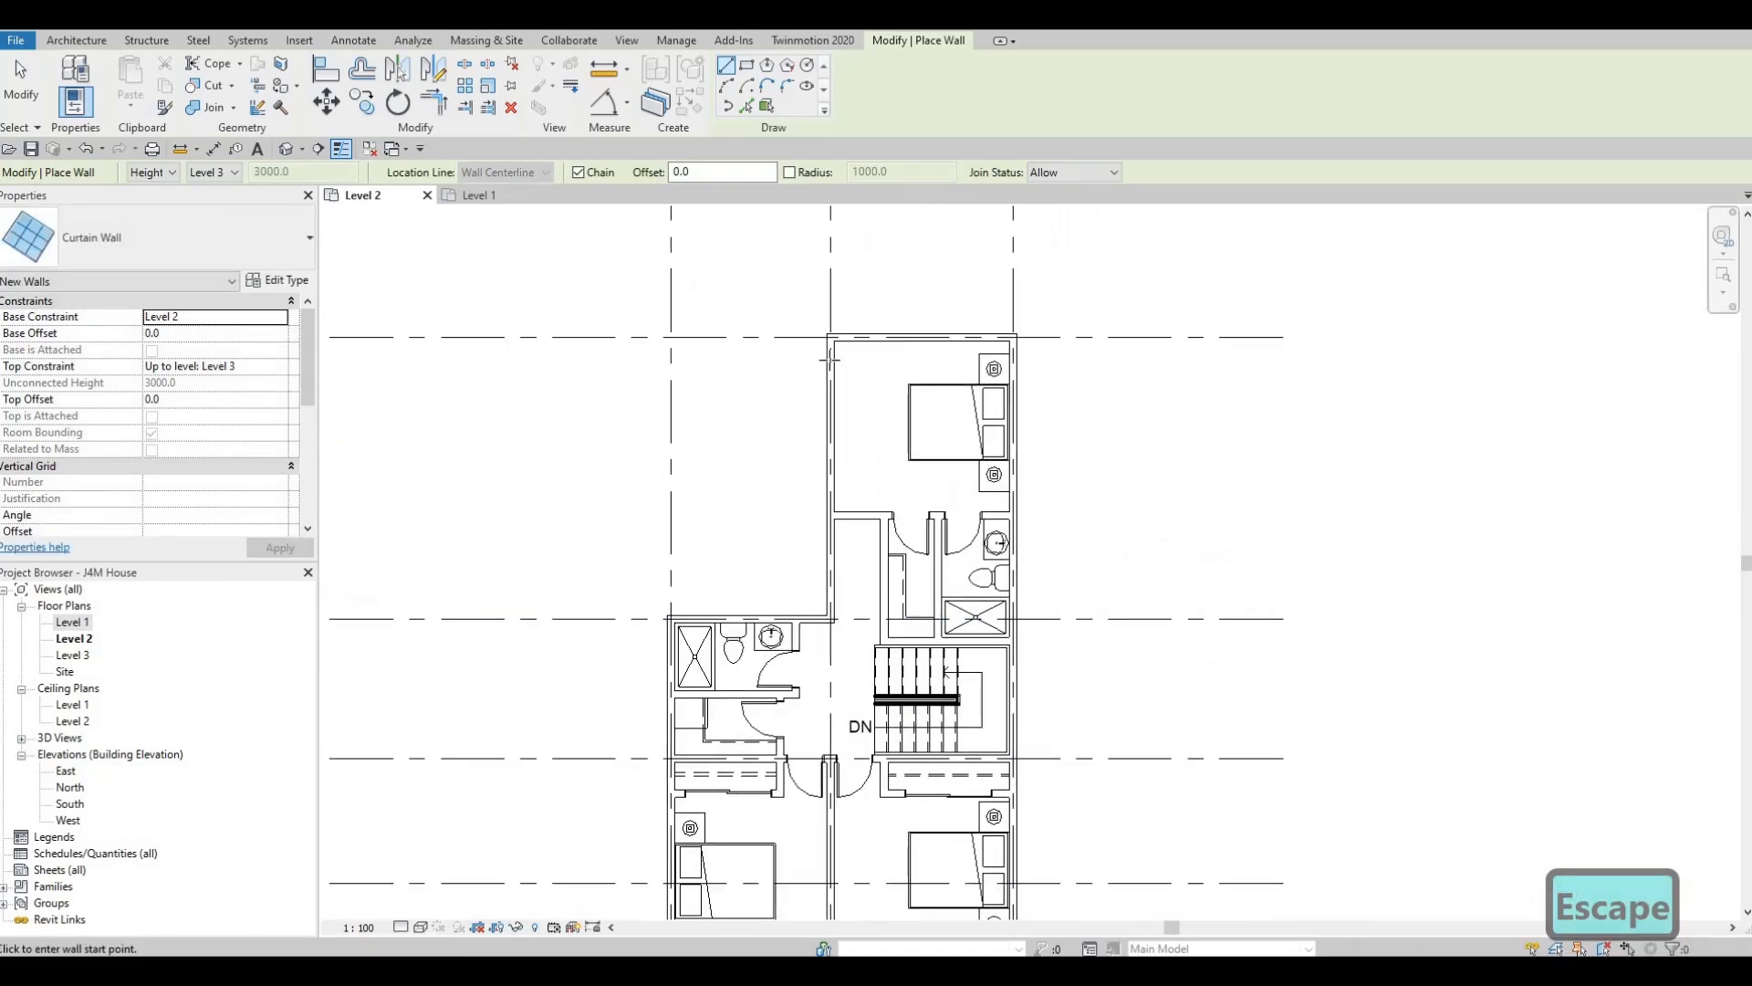
pyautogui.click(830, 357)
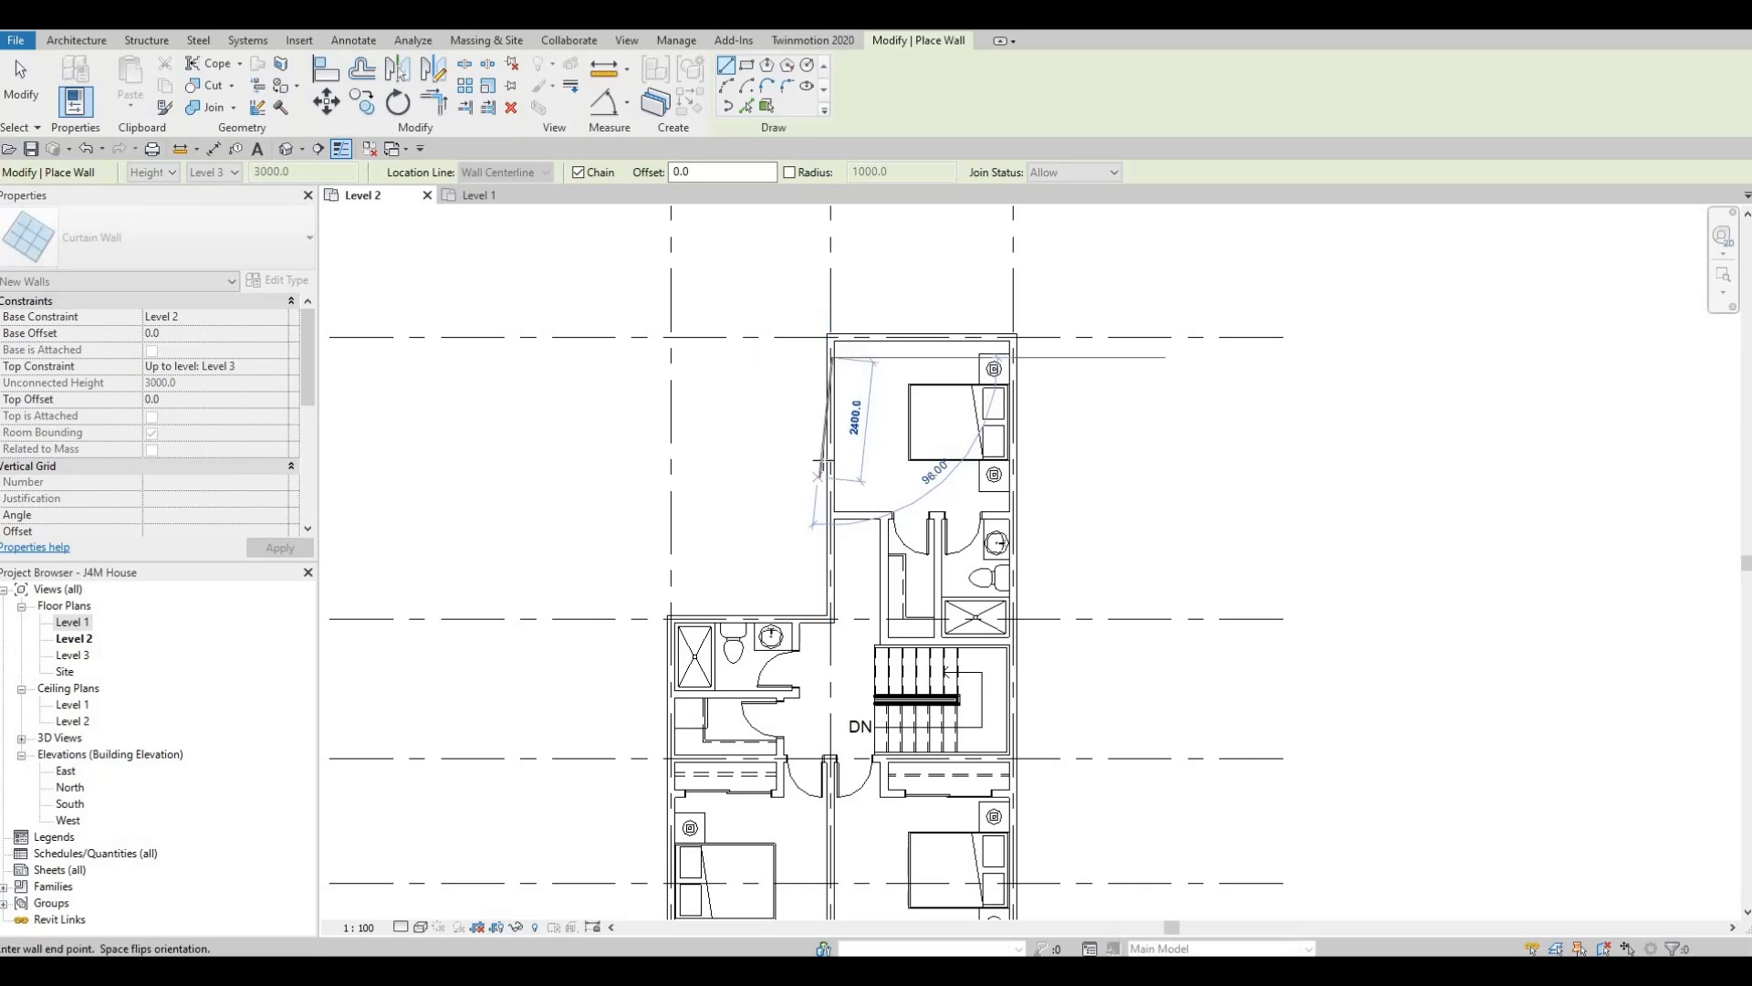
pyautogui.scroll(2, 823, 465)
pyautogui.scroll(1, 839, 488)
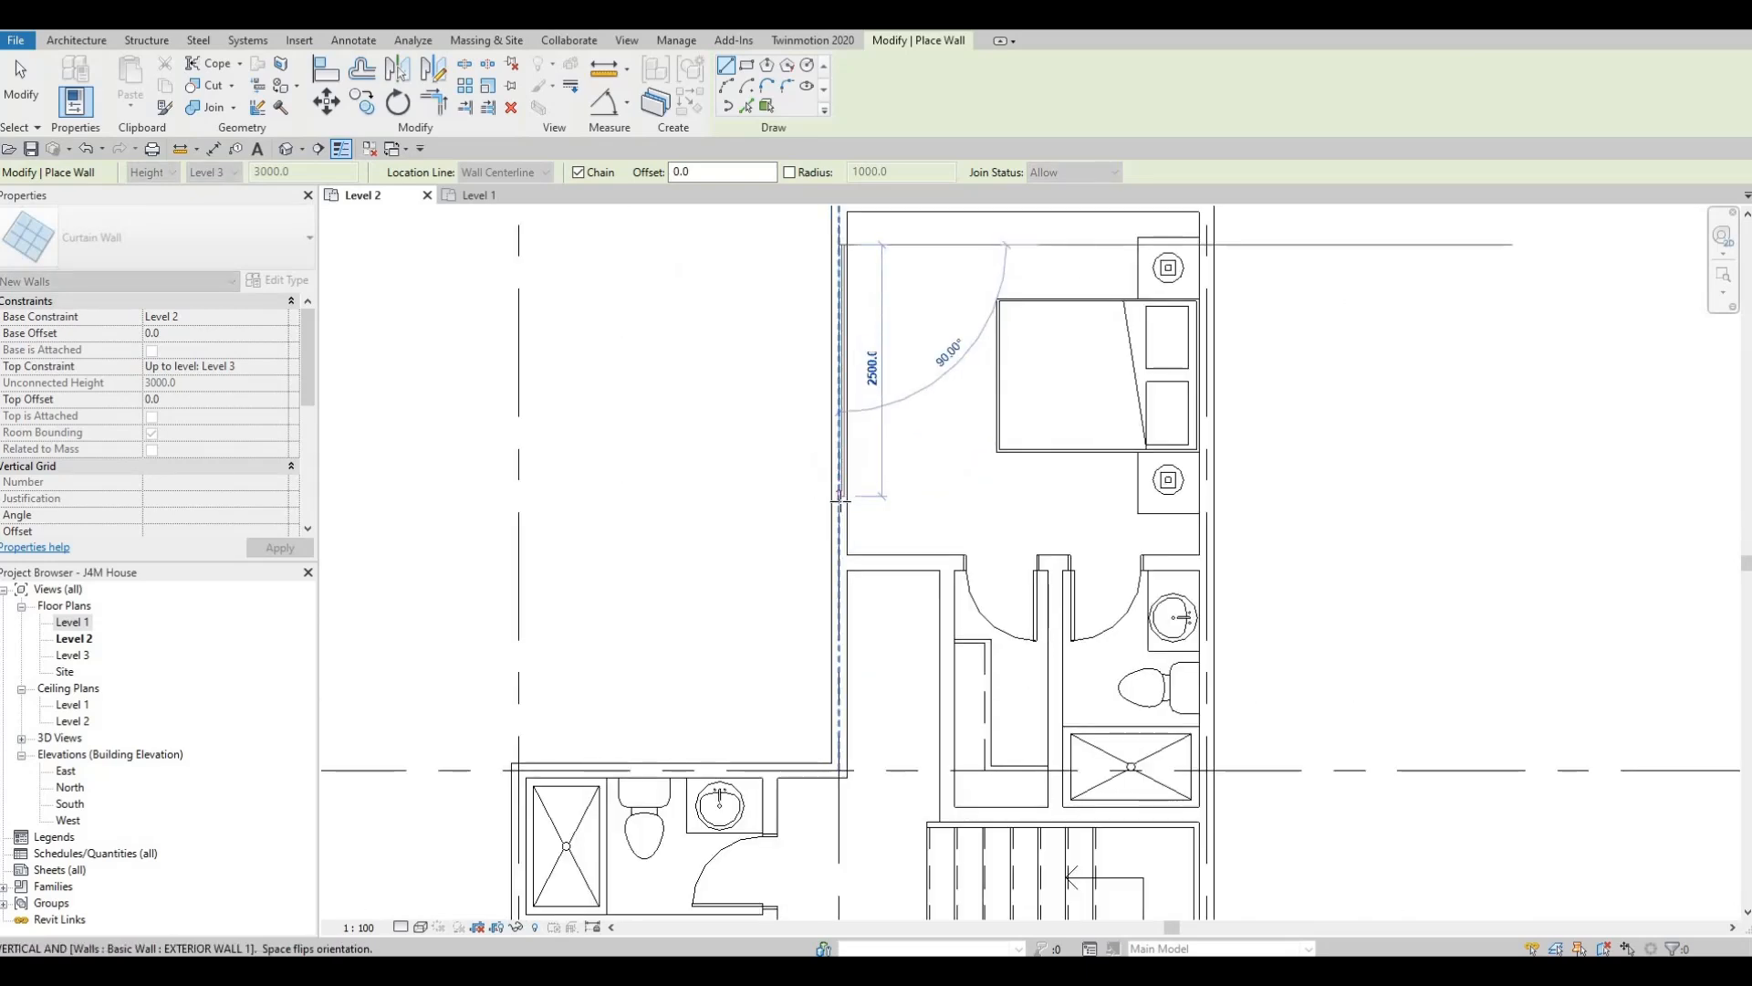
pyautogui.scroll(4, 839, 500)
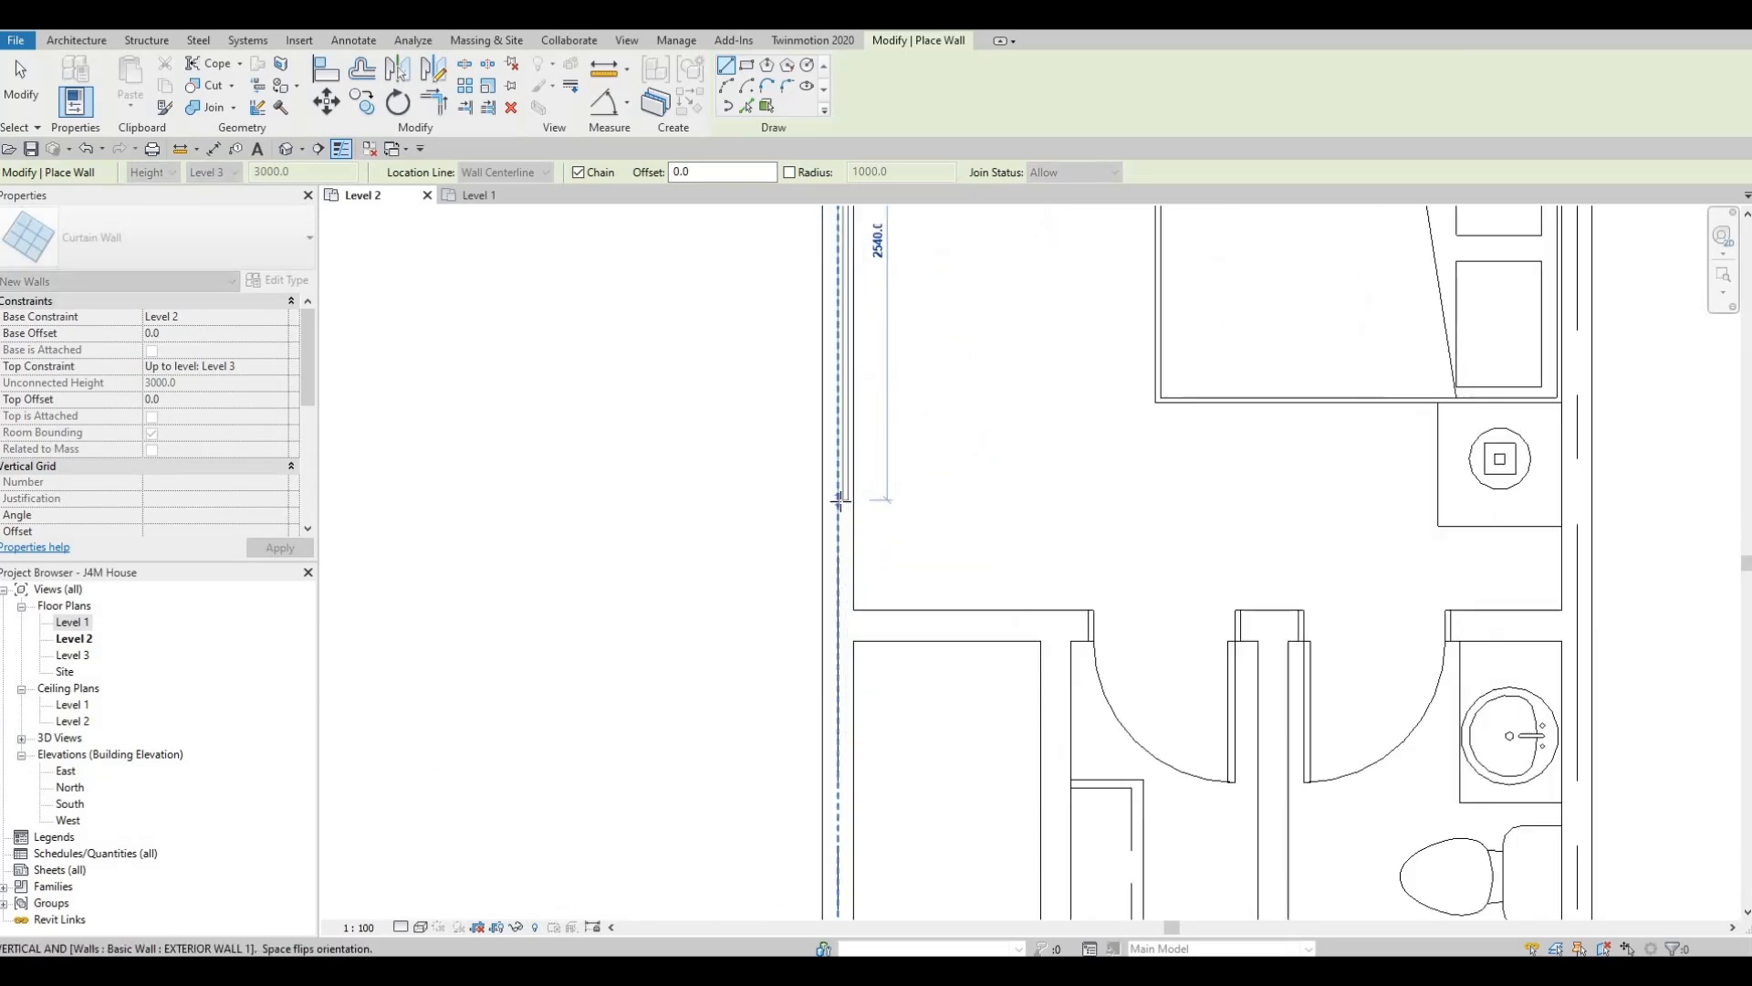
pyautogui.click(841, 546)
pyautogui.press('Escape')
pyautogui.press('Escape')
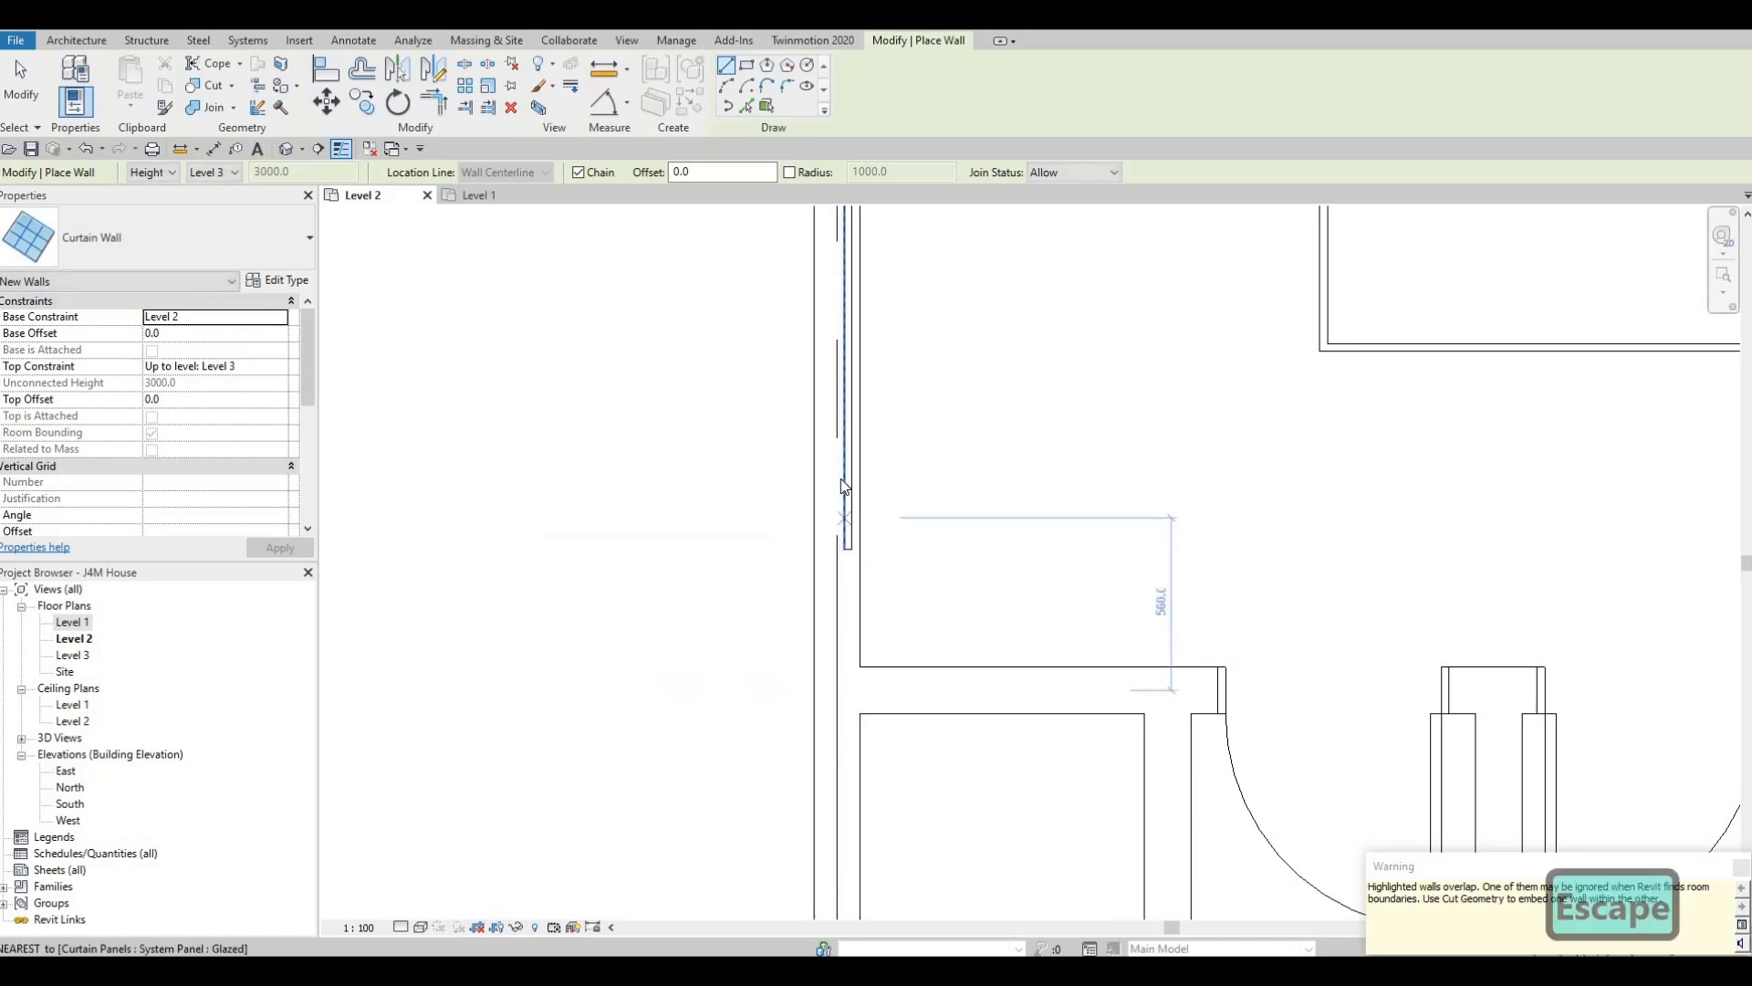
# Review the curtain walls placed in the upper and lower bedrooms' exterior walls.
pyautogui.scroll(1, 840, 484)
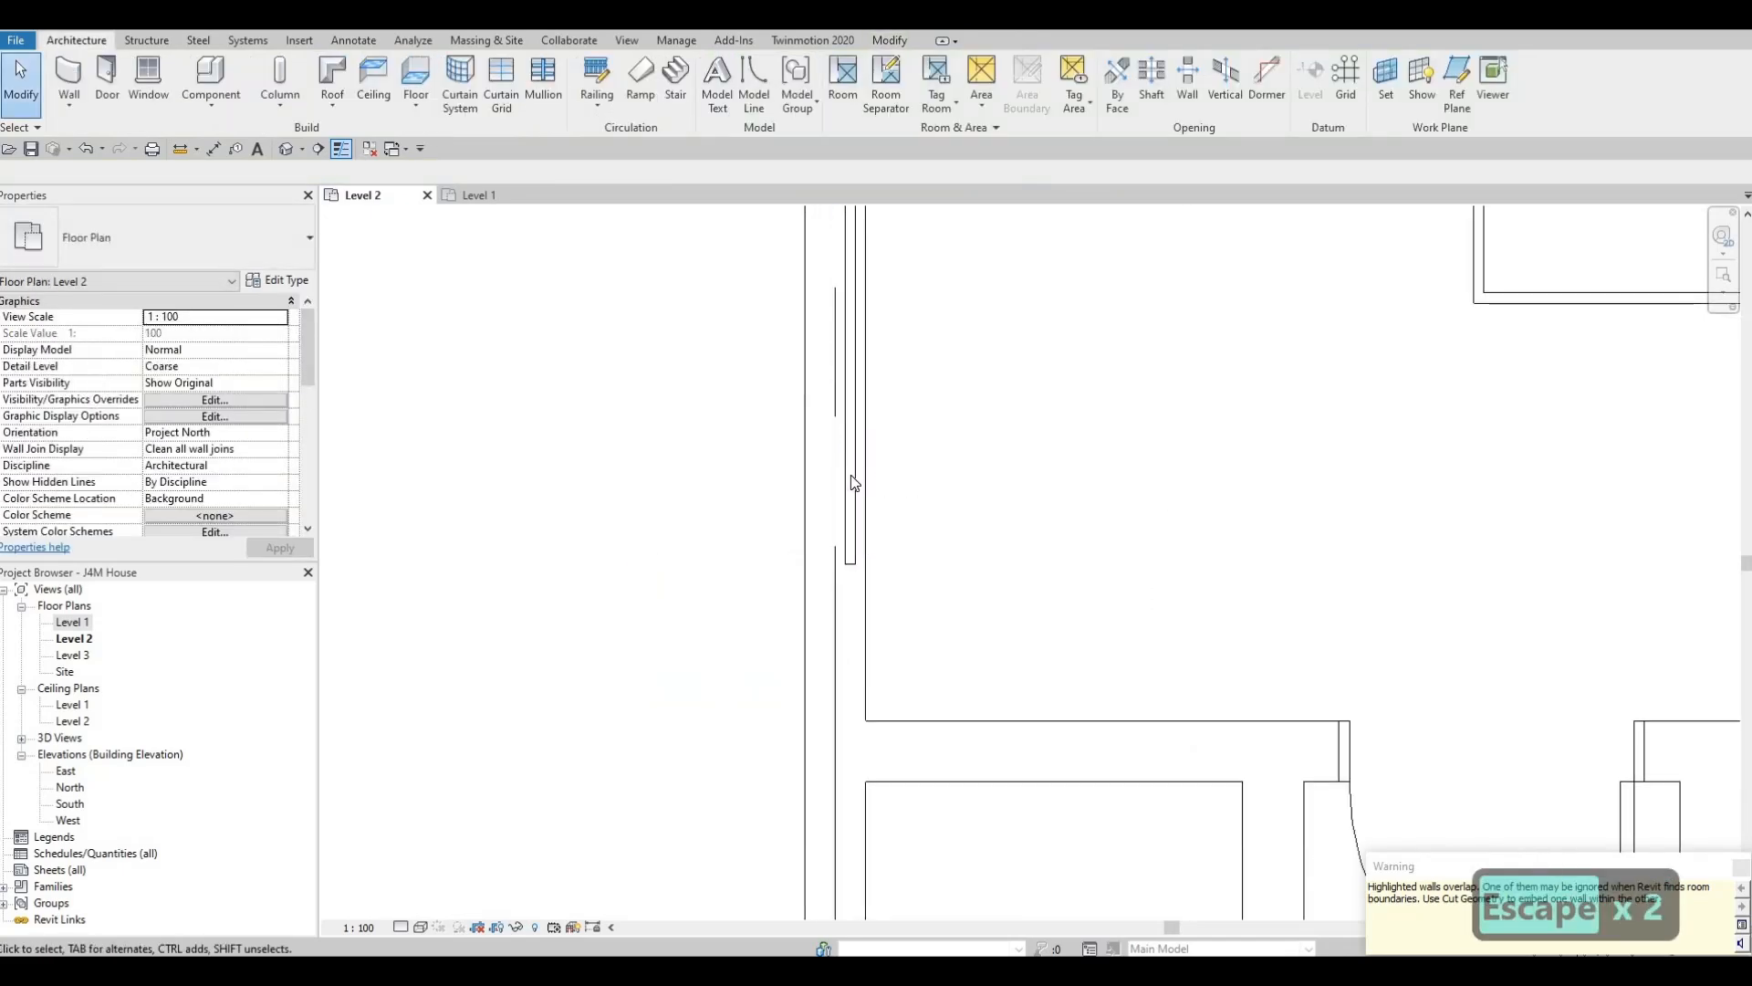
pyautogui.scroll(-4, 842, 493)
pyautogui.moveTo(913, 853); pyautogui.dragTo(894, 406, button='middle')
pyautogui.moveTo(862, 688); pyautogui.dragTo(862, 605, button='middle')
pyautogui.scroll(4, 860, 679)
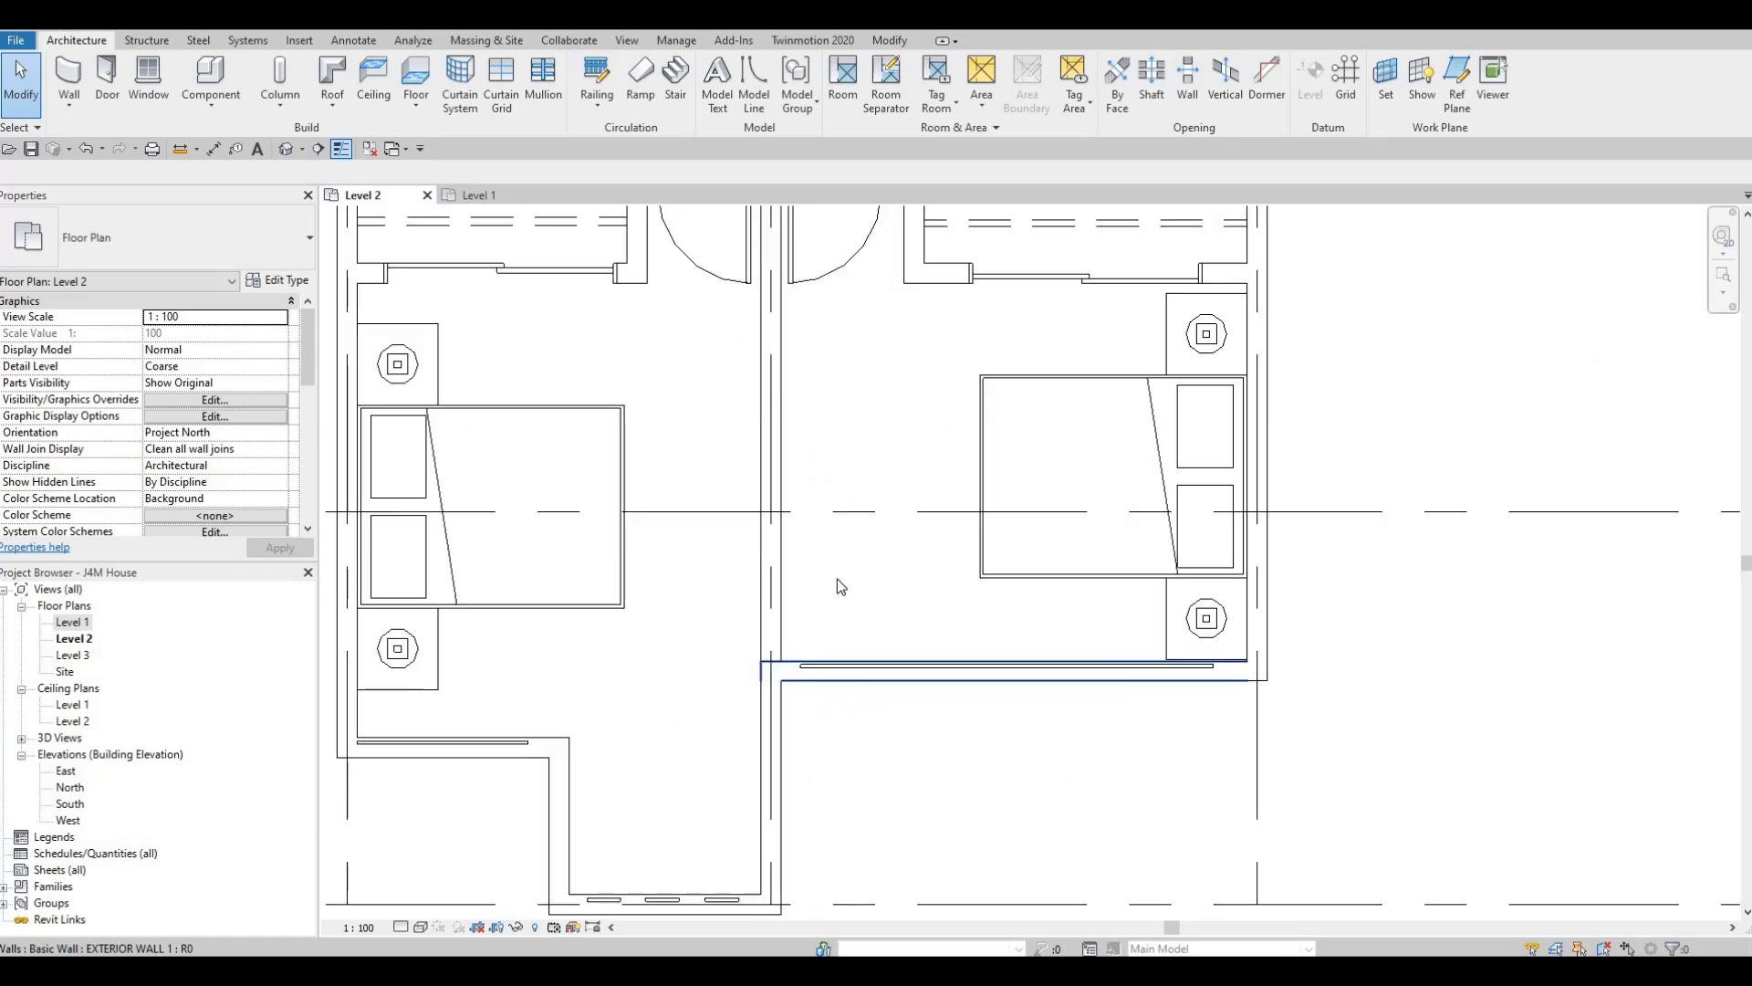
pyautogui.scroll(-4, 853, 530)
pyautogui.scroll(2, 846, 617)
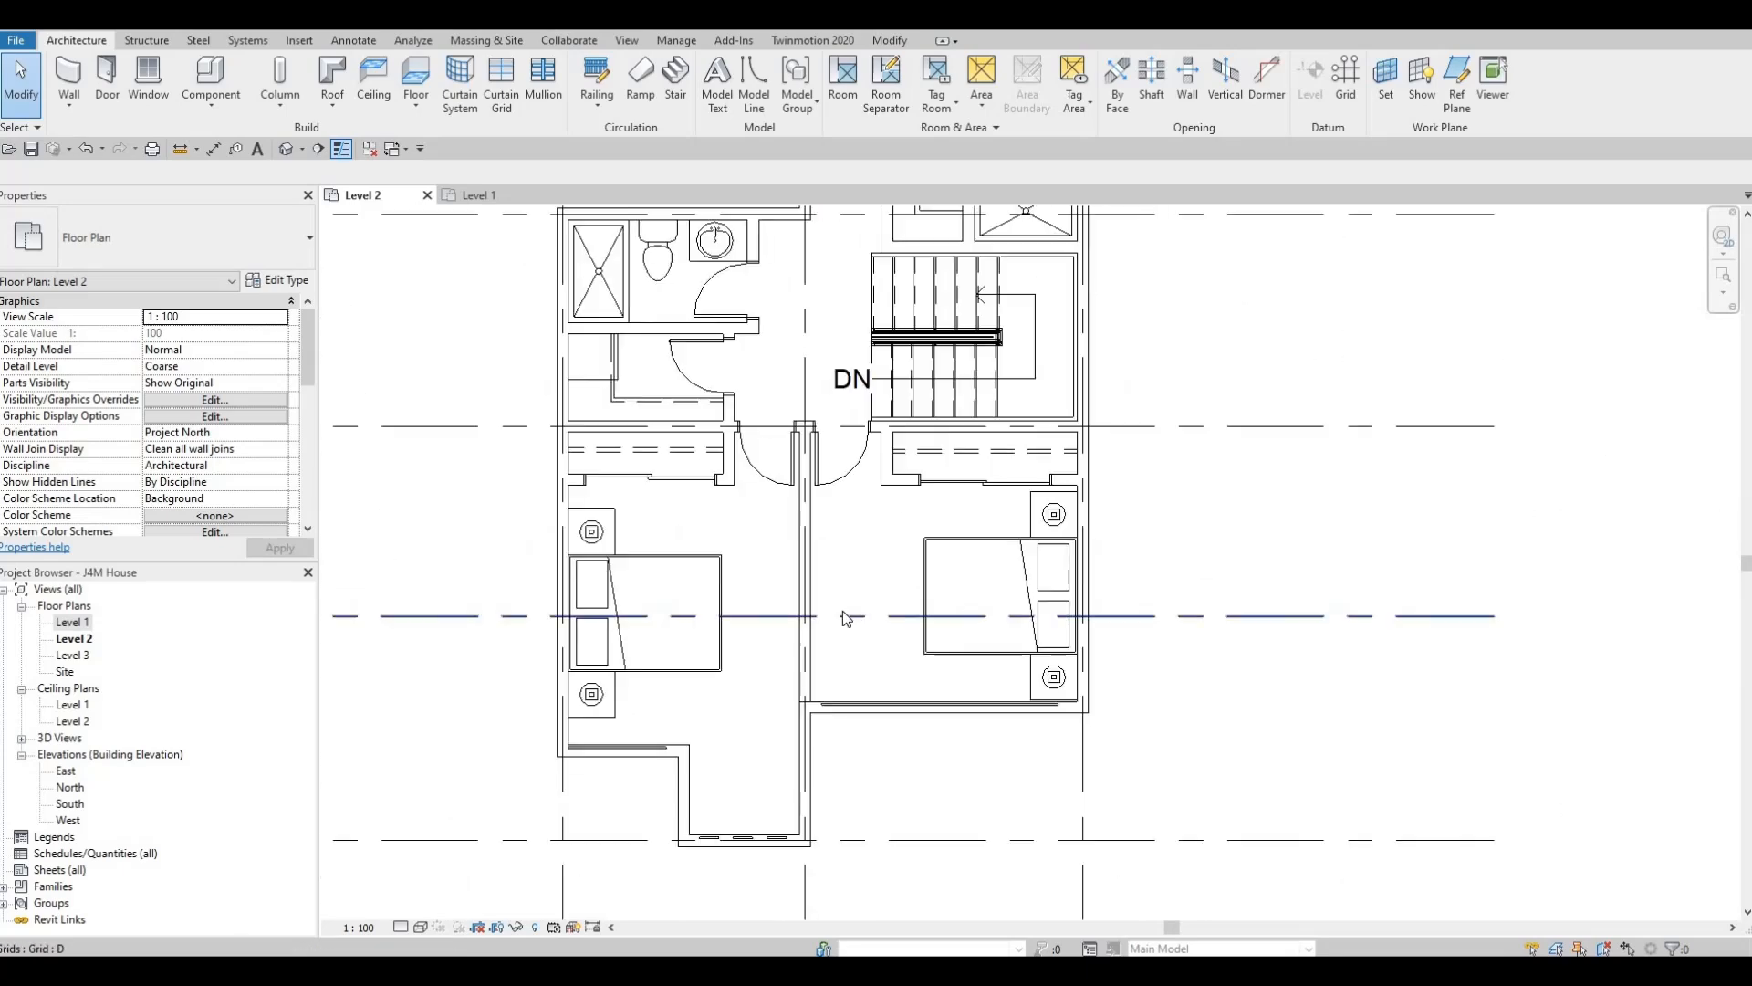
pyautogui.scroll(-1, 832, 591)
pyautogui.moveTo(841, 559); pyautogui.dragTo(824, 659, button='middle')
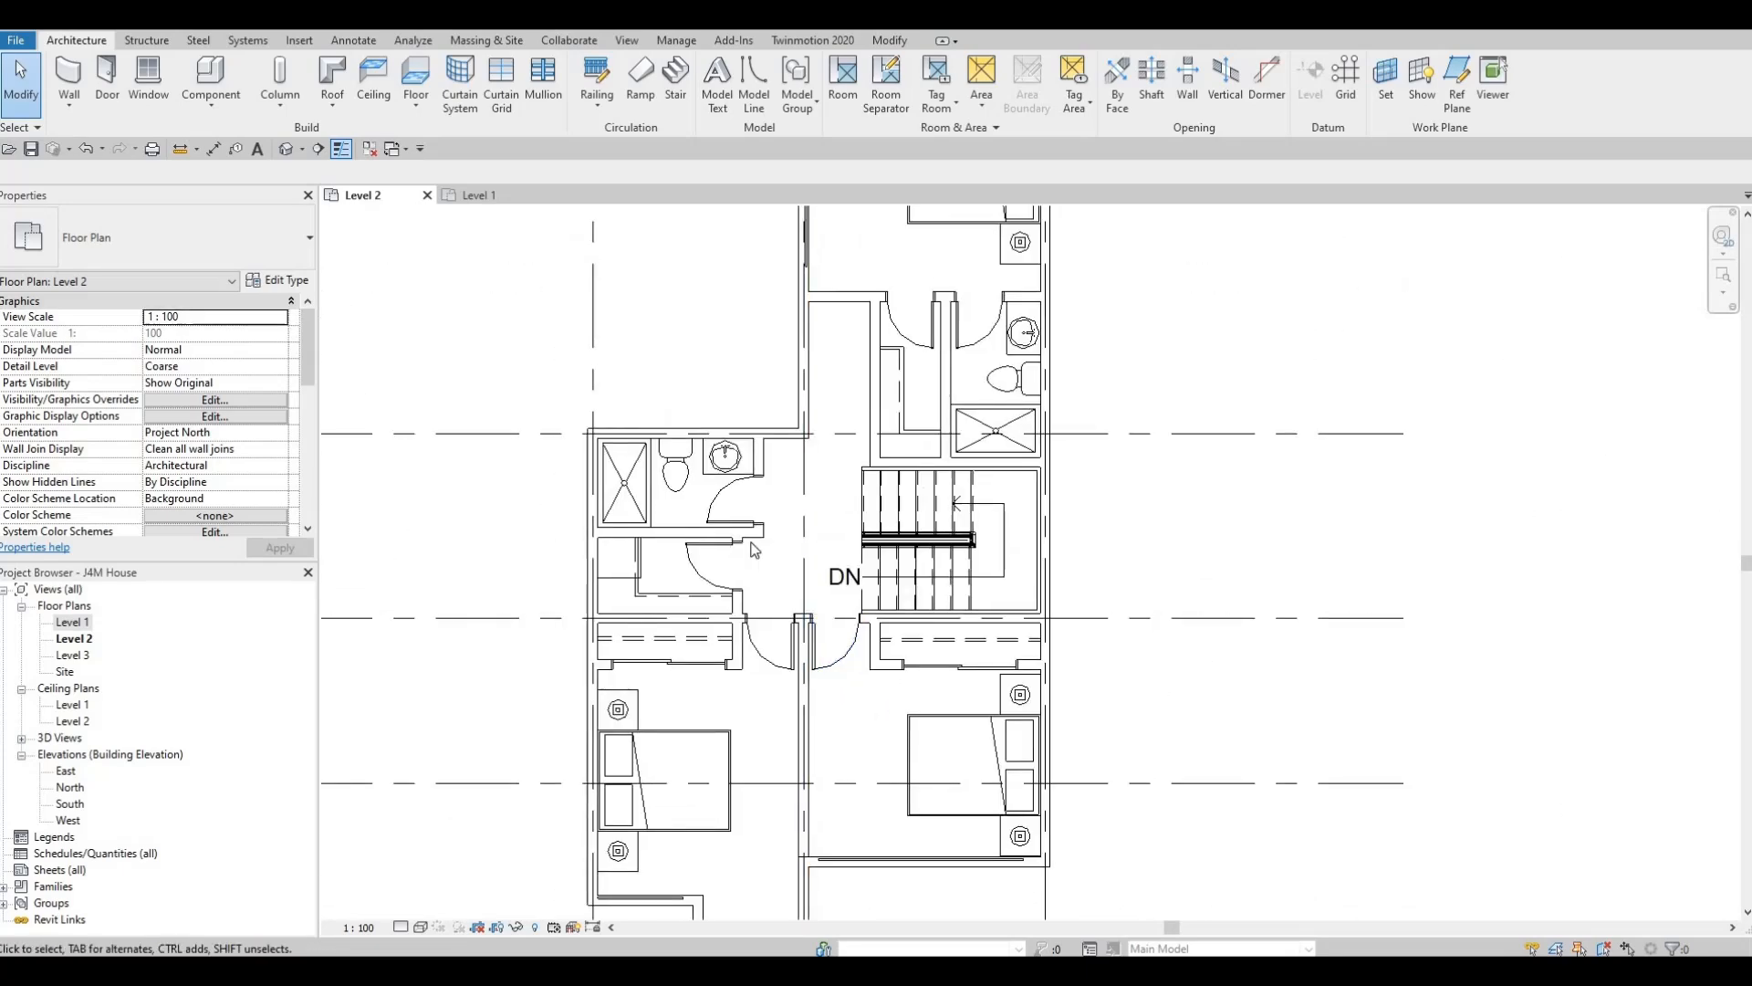
# Create a similar curtain wall about 1040 mm long in the left exterior wall beside the bathroom shower, flipping its orientation.
pyautogui.keyDown('ctrl'); pyautogui.scroll(2, 807, 354); pyautogui.keyUp('ctrl')
pyautogui.click(803, 354)
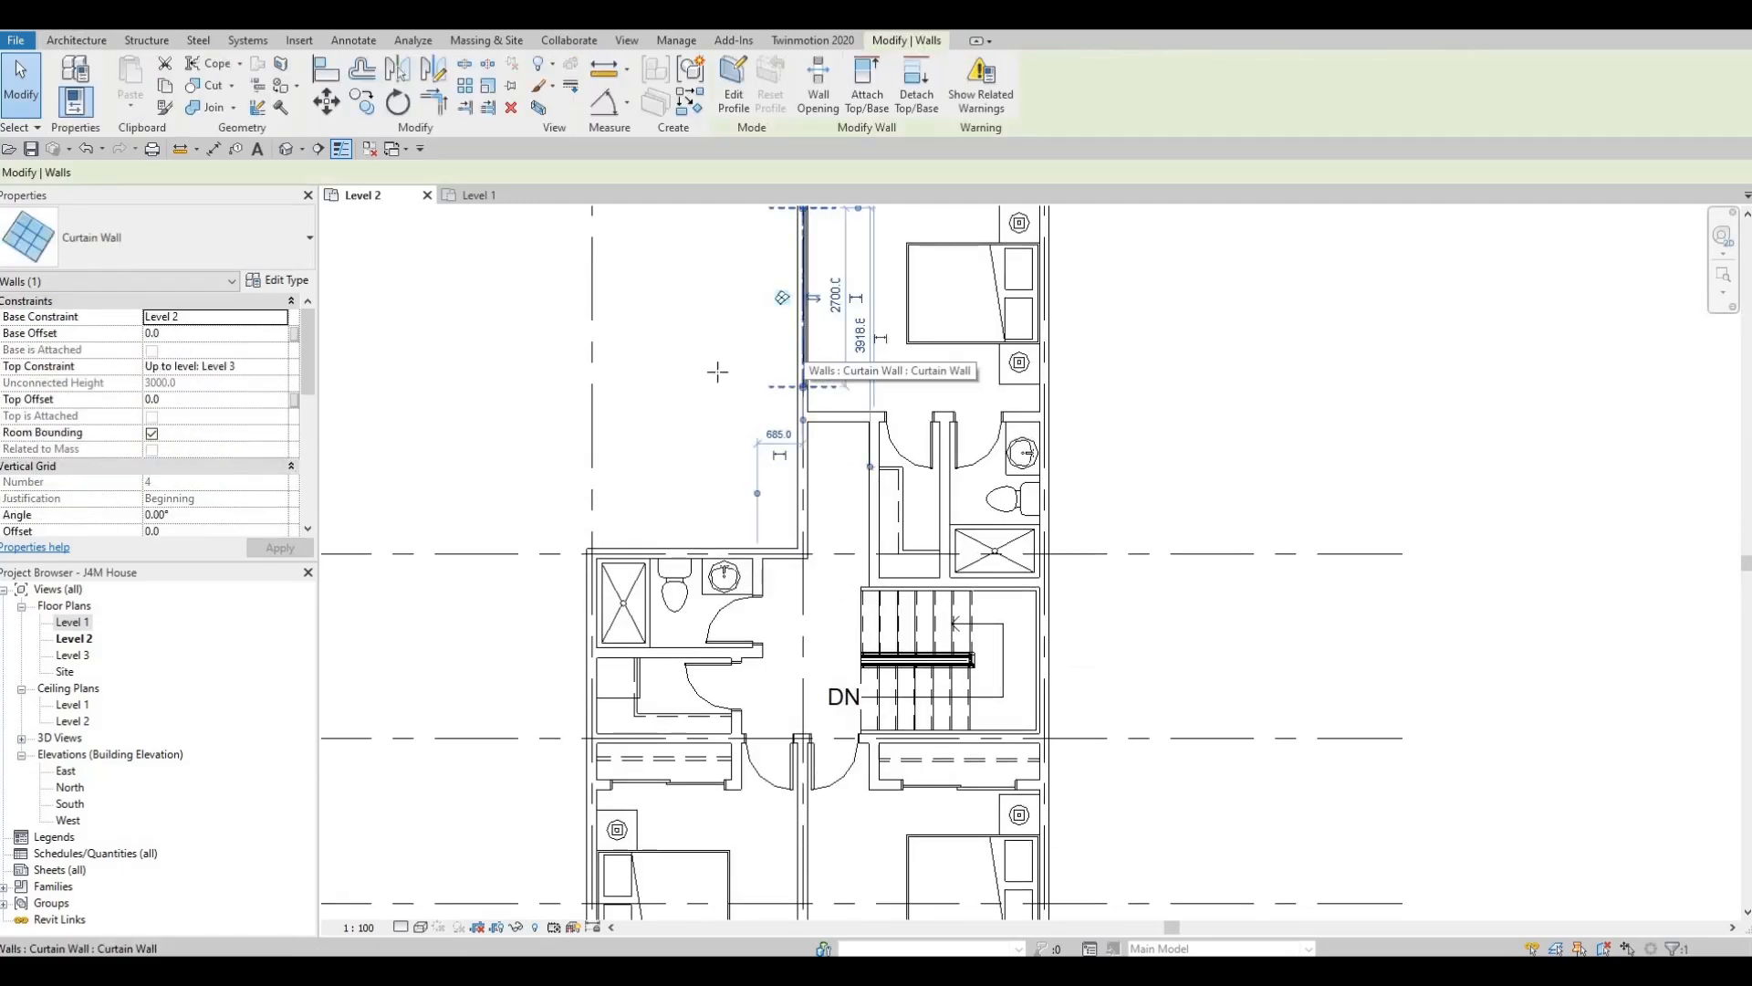
pyautogui.press('c')
pyautogui.press('s')
pyautogui.scroll(3, 572, 609)
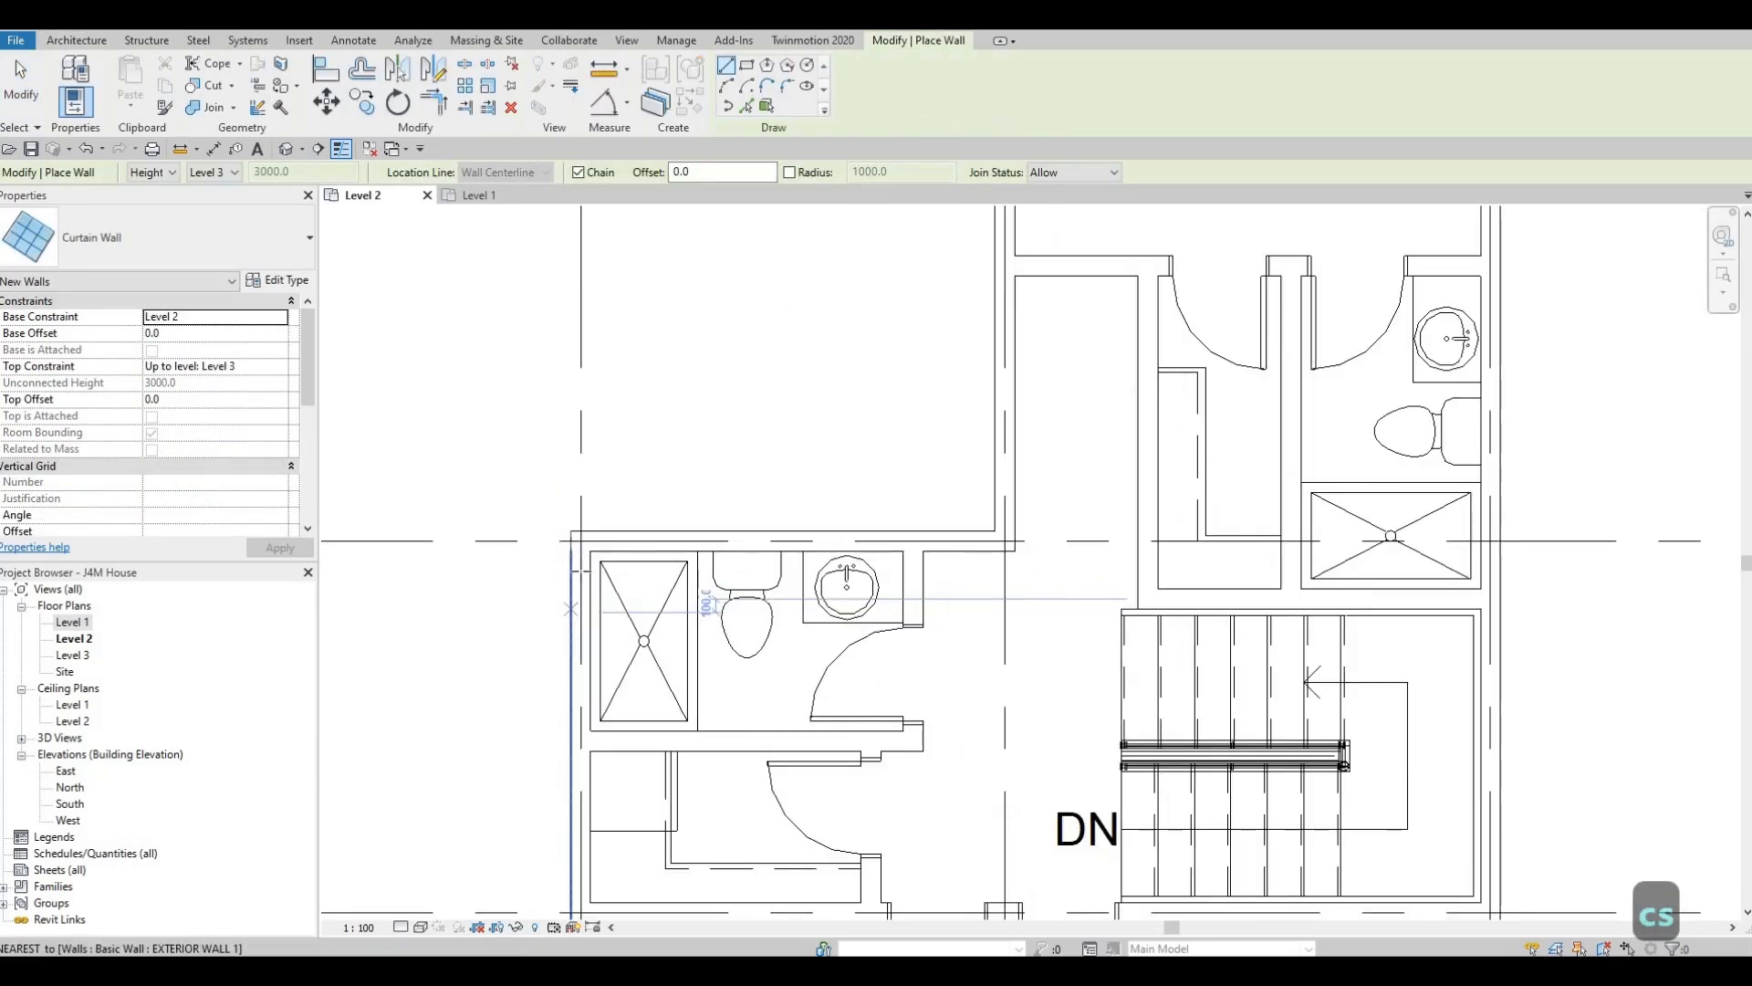
pyautogui.click(581, 570)
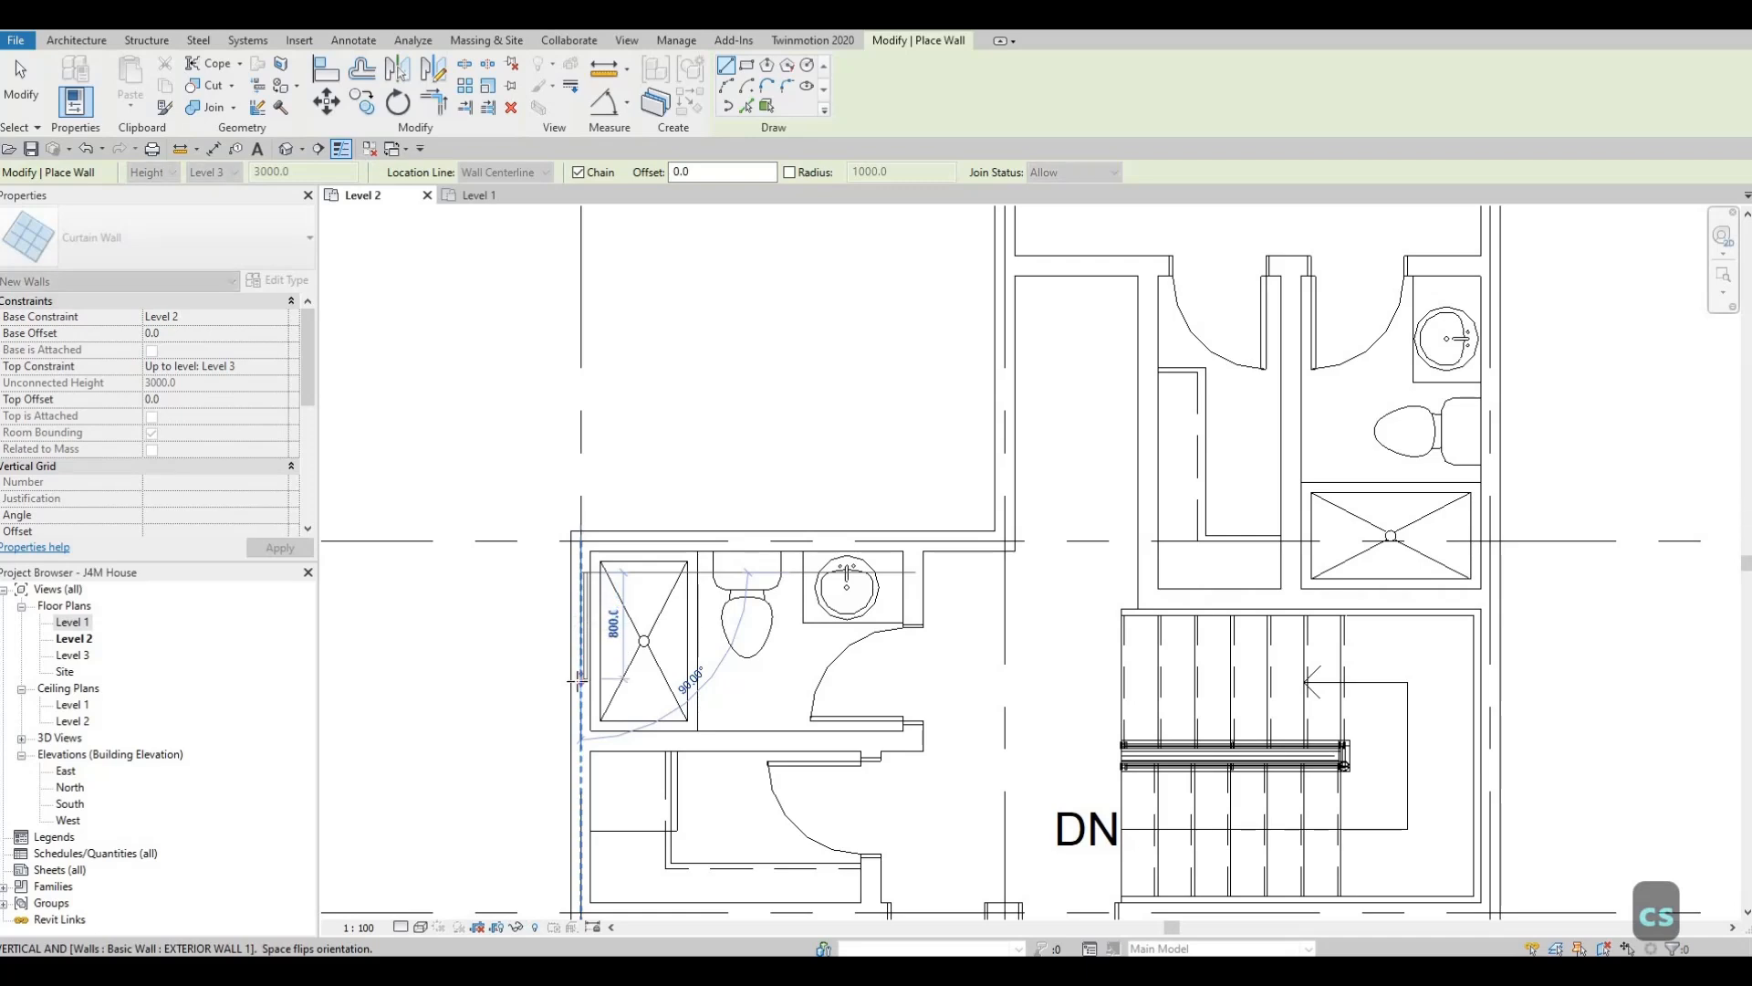
pyautogui.scroll(1, 568, 710)
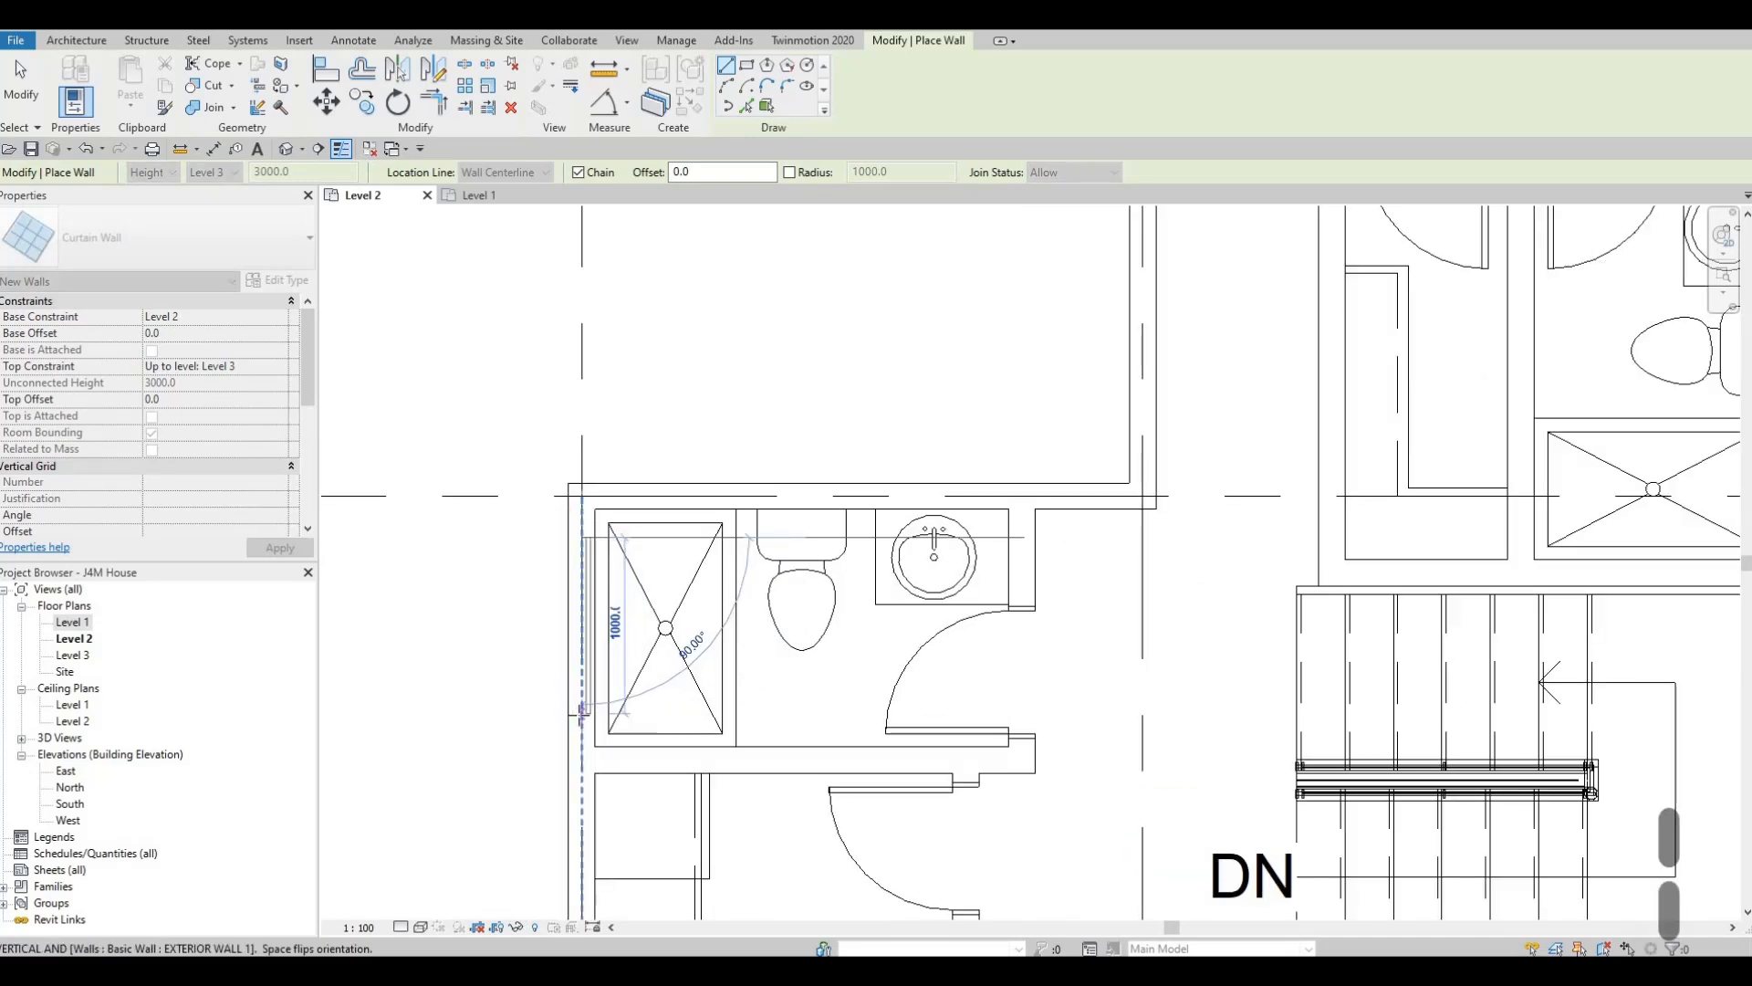
pyautogui.press('space')
pyautogui.scroll(2, 581, 710)
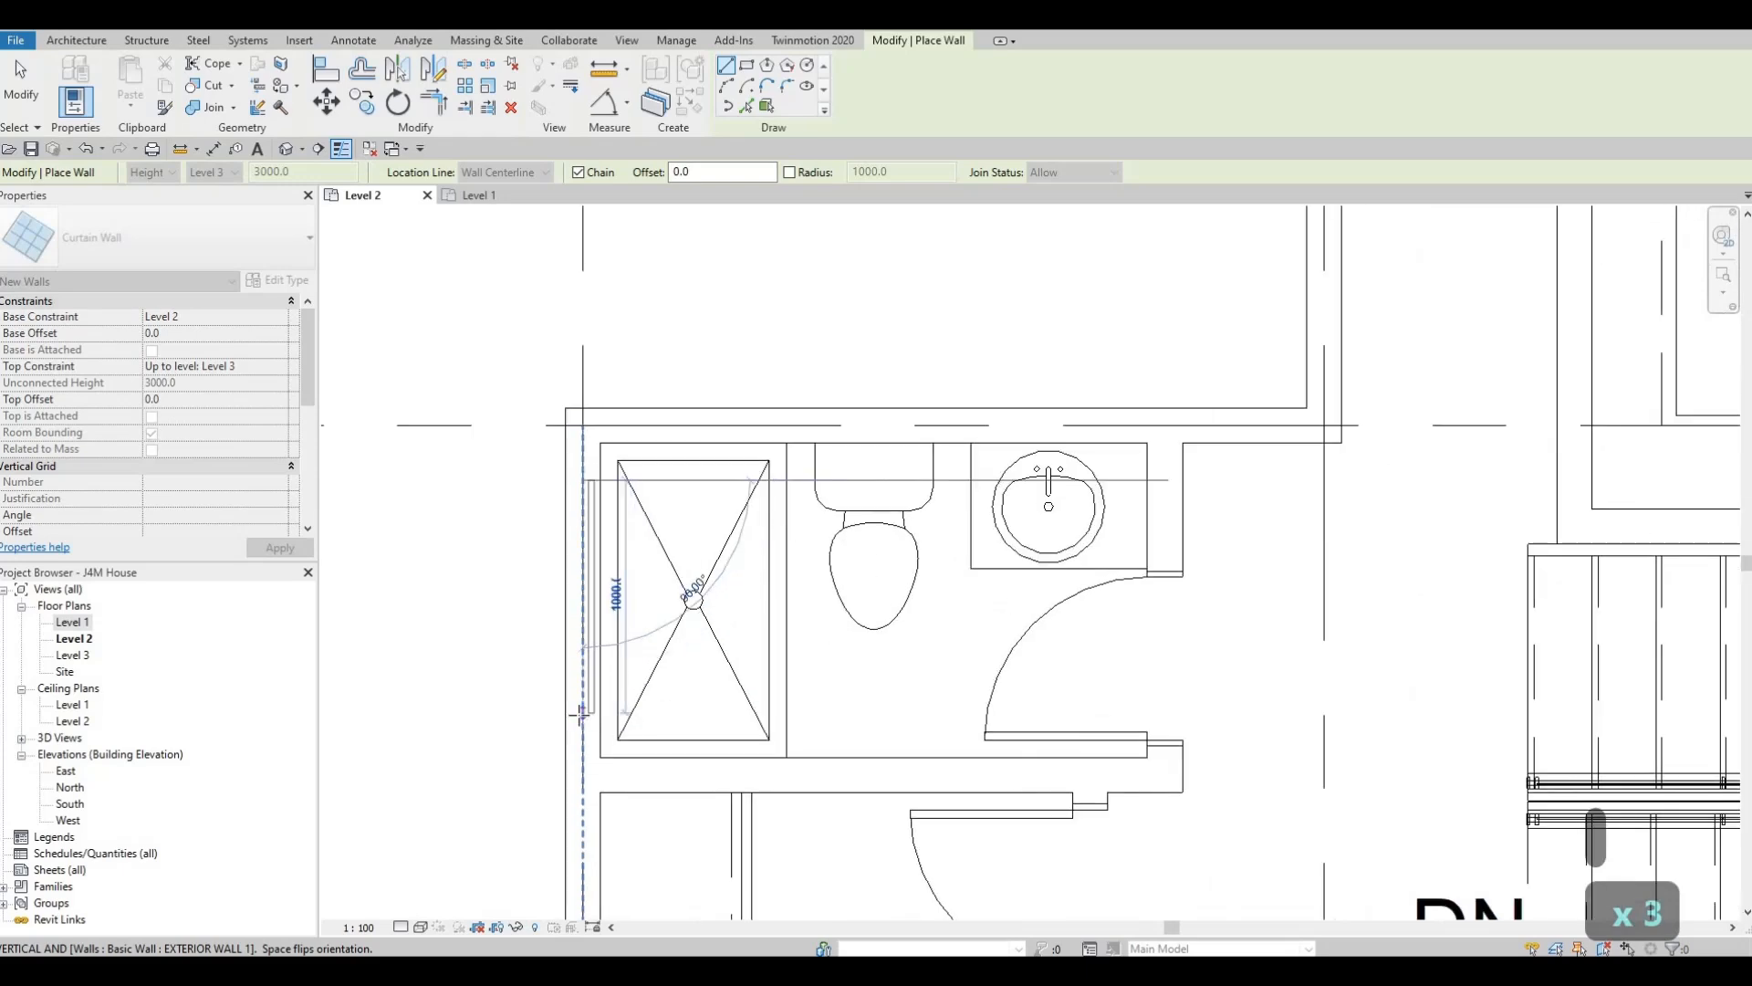
pyautogui.click(650, 680)
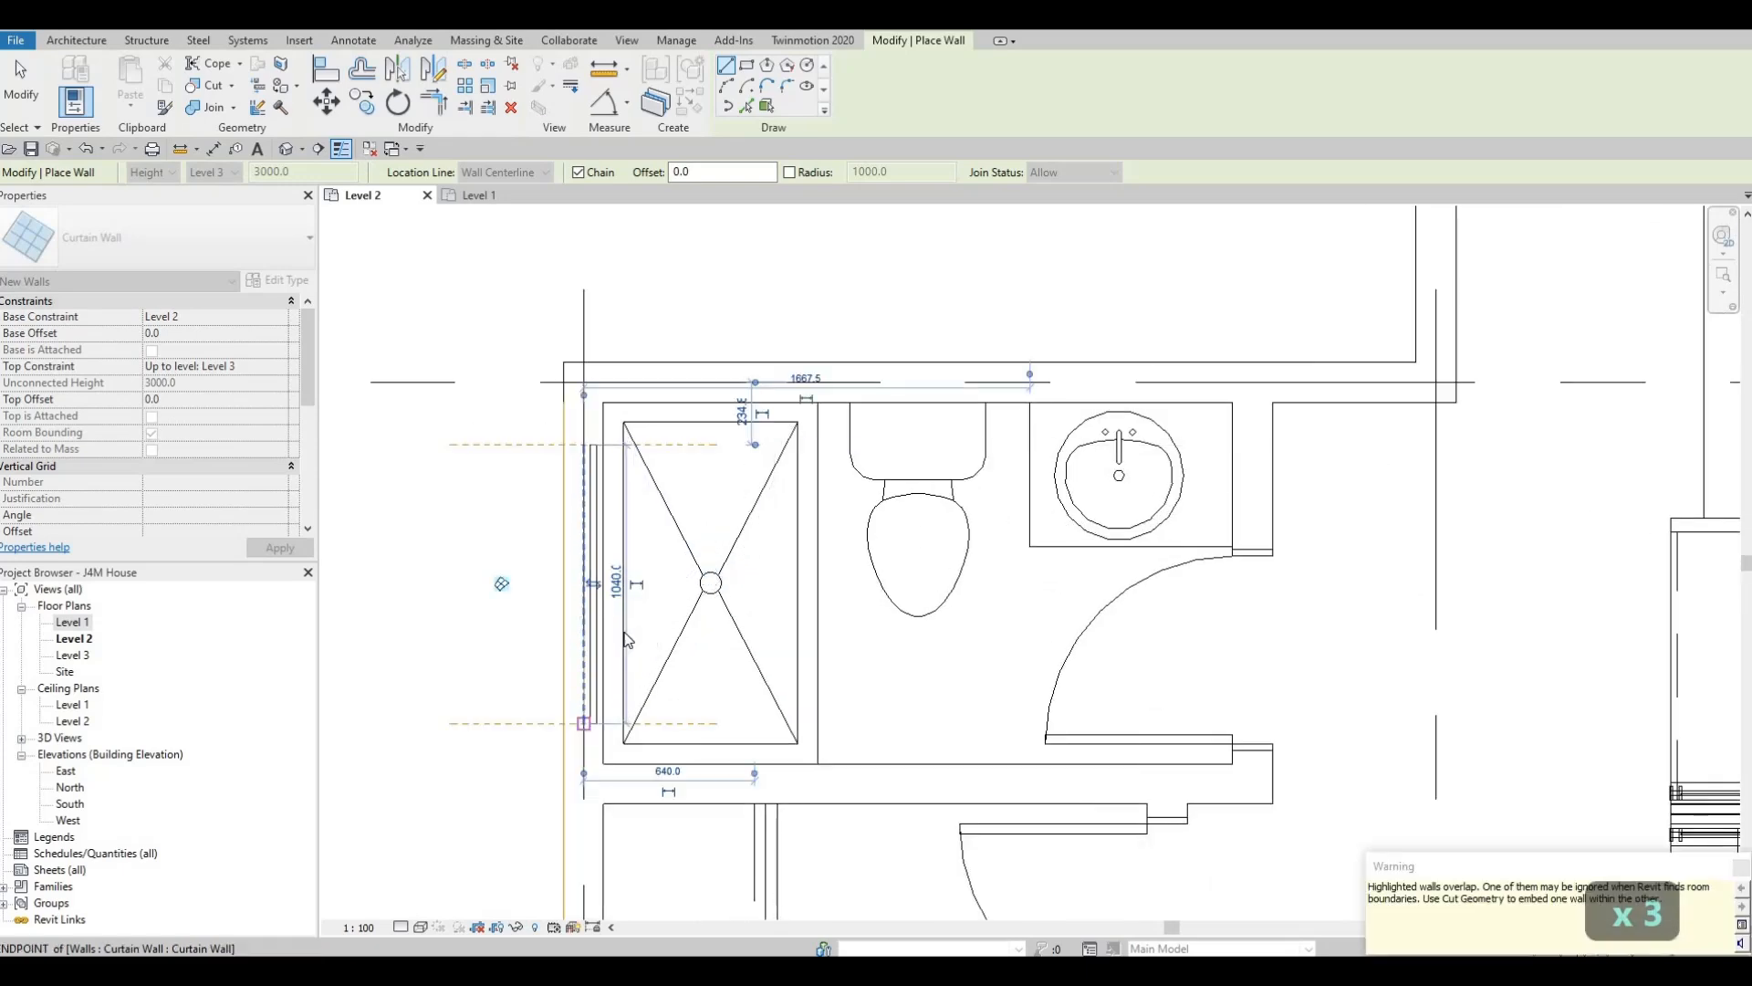
pyautogui.scroll(-5, 803, 618)
pyautogui.press('Escape')
pyautogui.press('Escape')
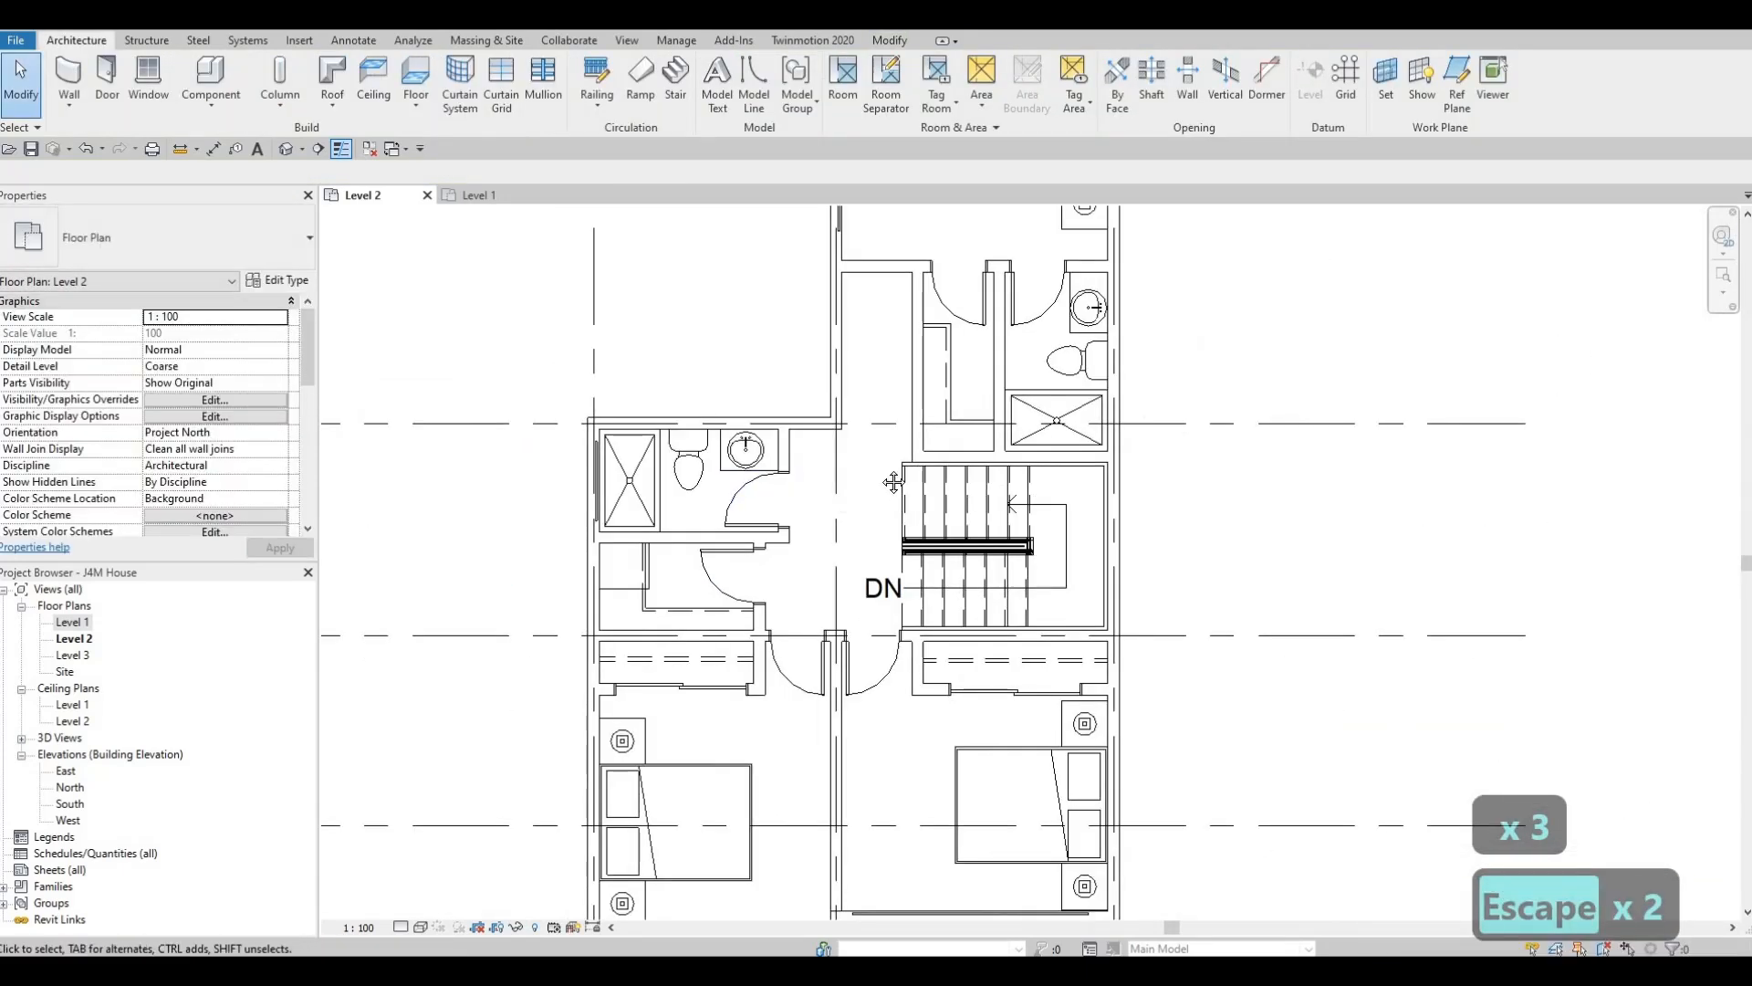
# Use Cut Geometry to embed the curtain wall in the upper bedroom's left exterior wall.
pyautogui.scroll(-2, 866, 491)
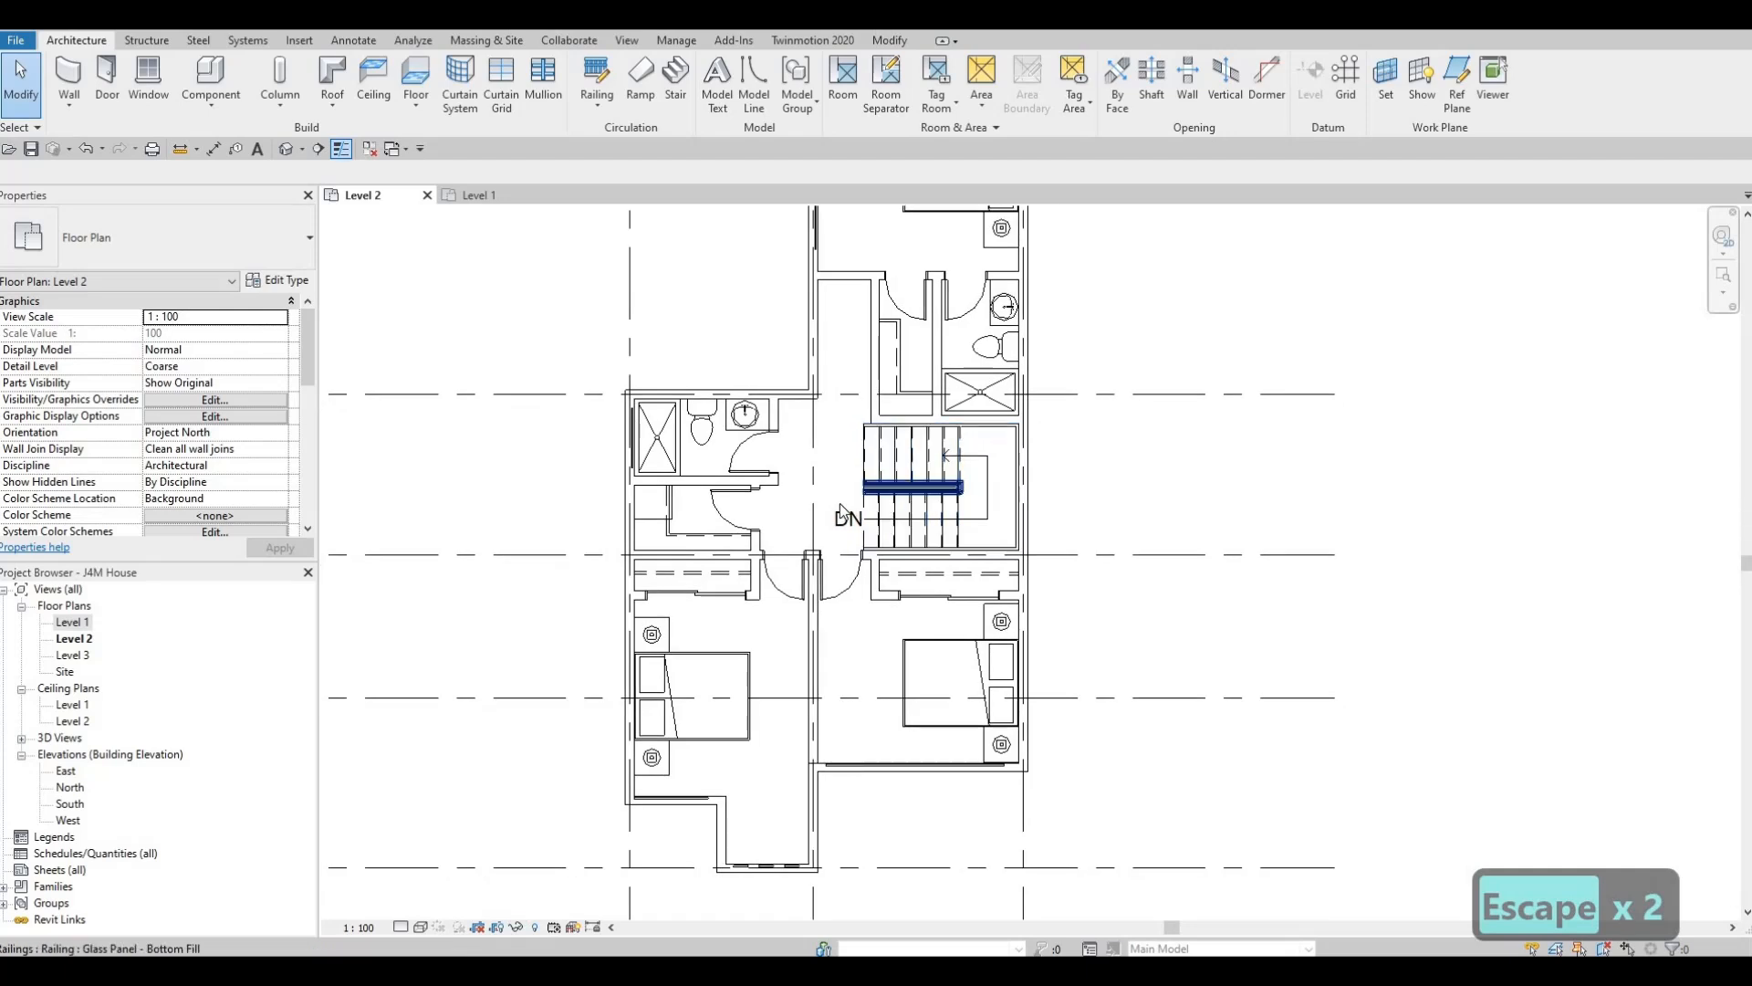
pyautogui.moveTo(840, 502); pyautogui.dragTo(843, 561, button='middle')
pyautogui.press('Escape')
pyautogui.moveTo(787, 330); pyautogui.dragTo(785, 376, button='middle')
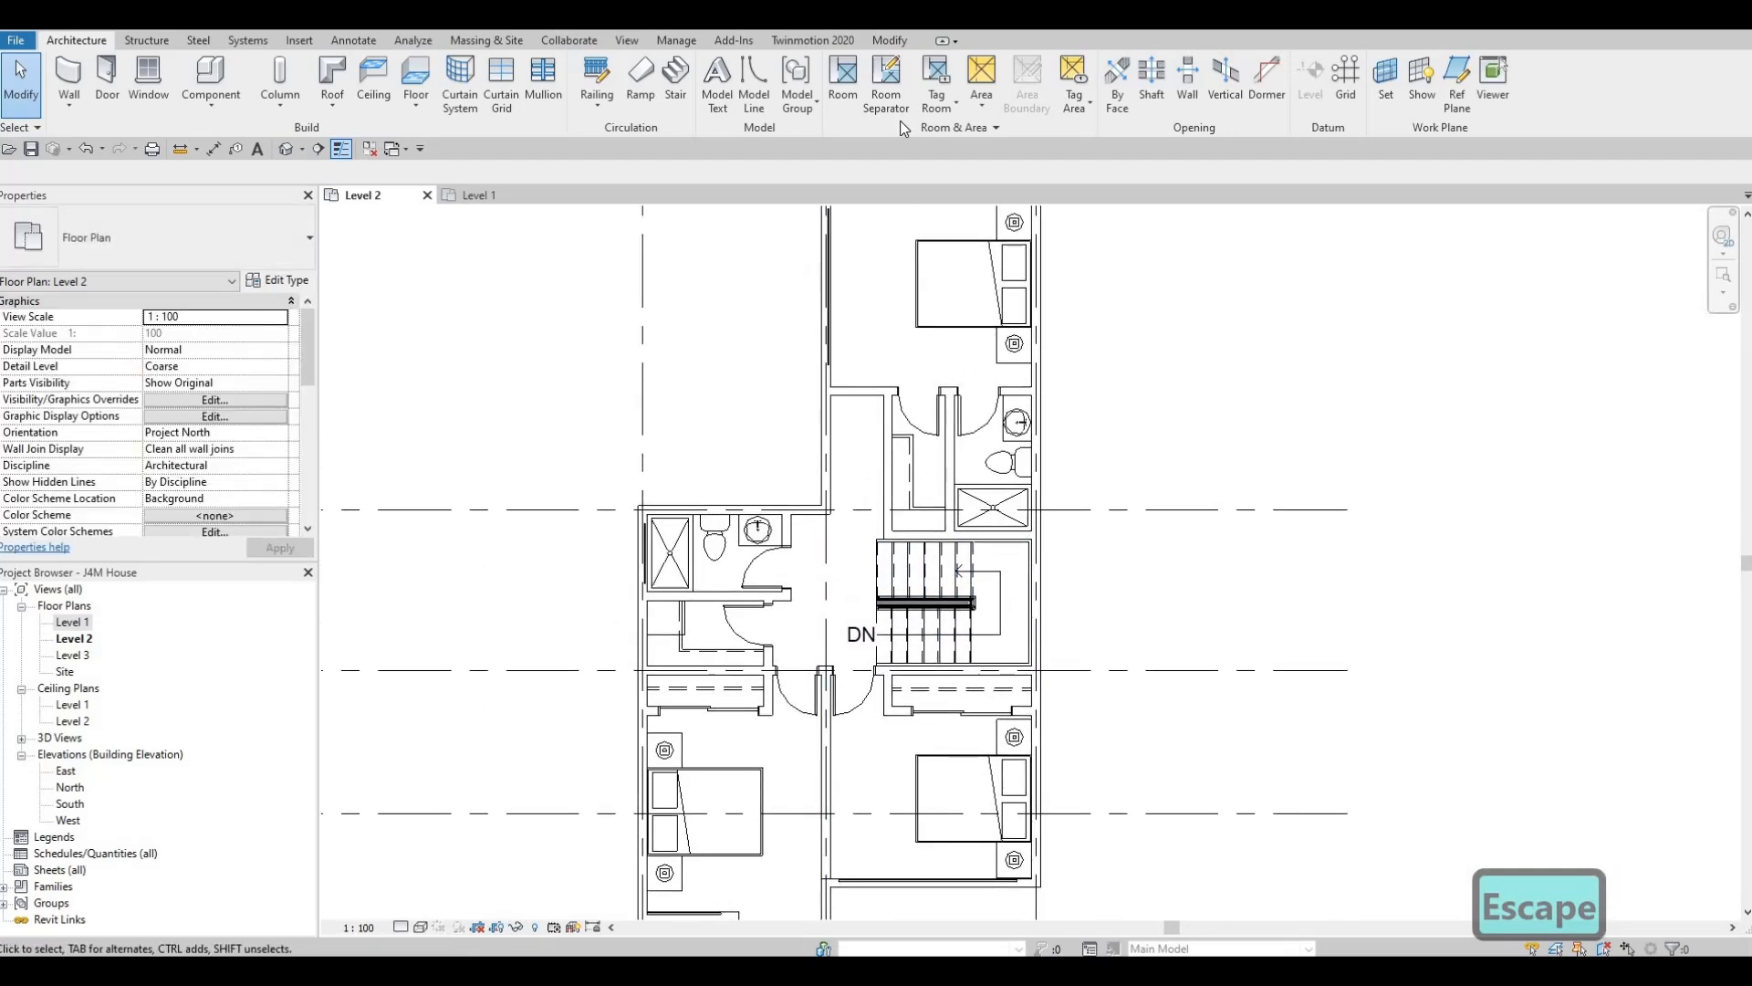
pyautogui.click(898, 37)
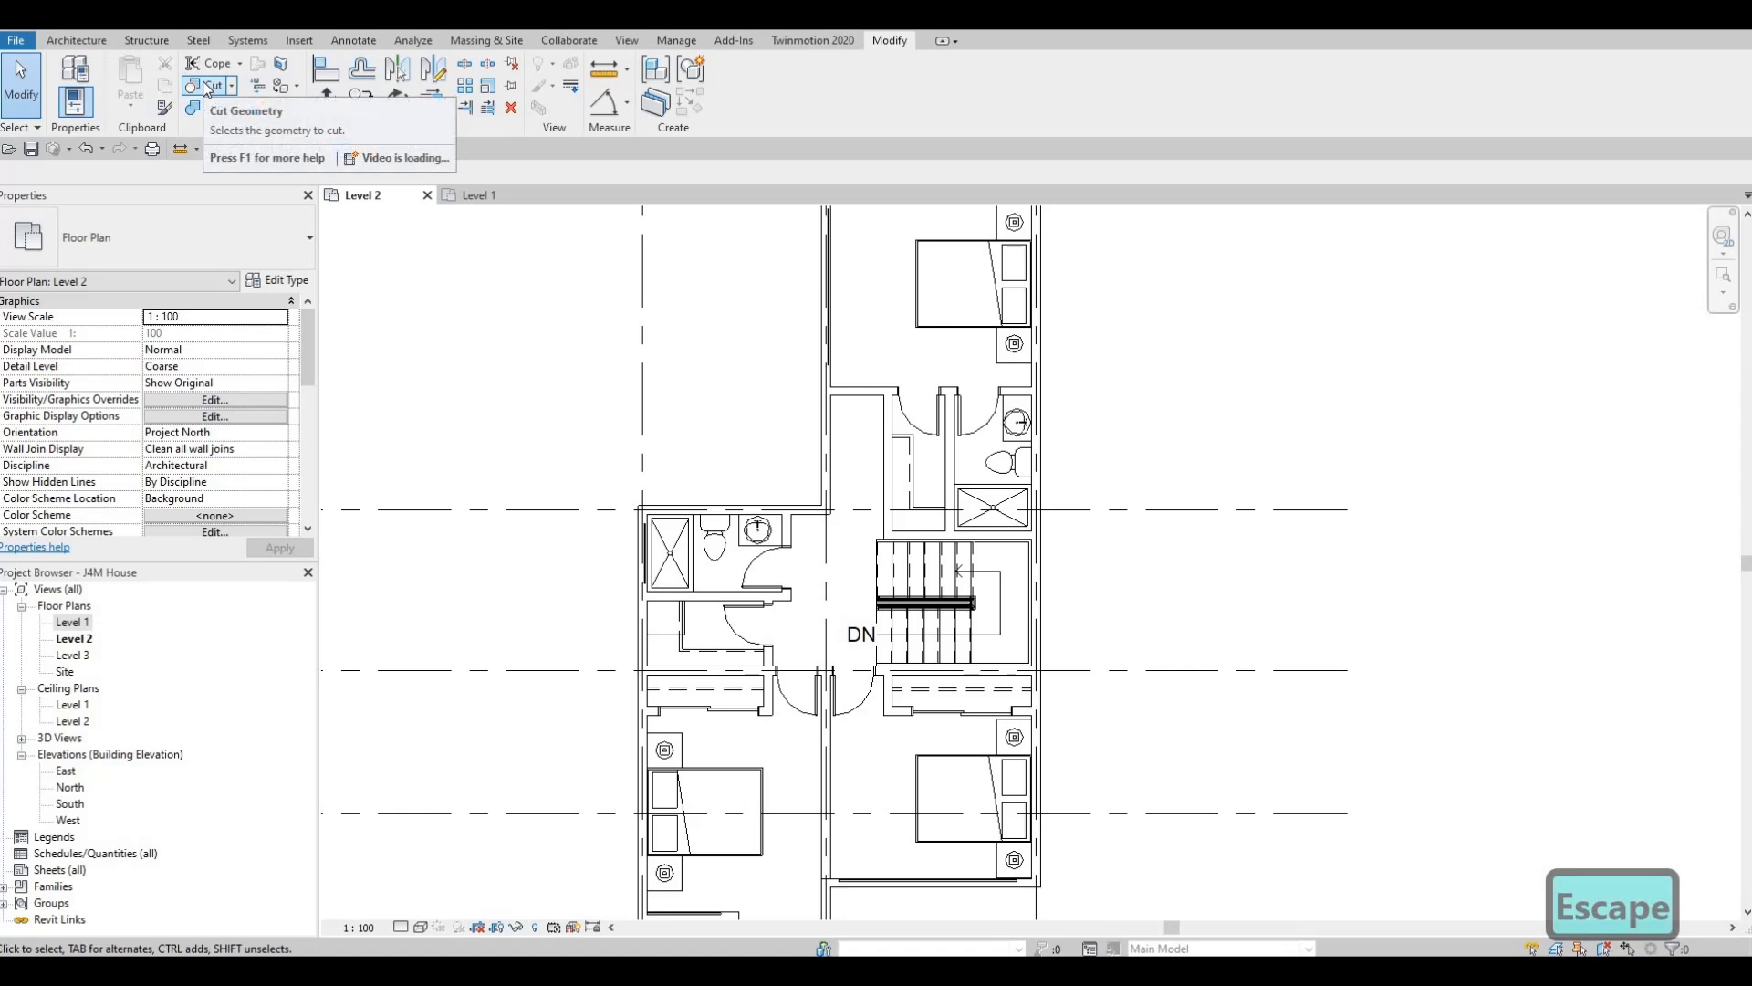
pyautogui.click(208, 86)
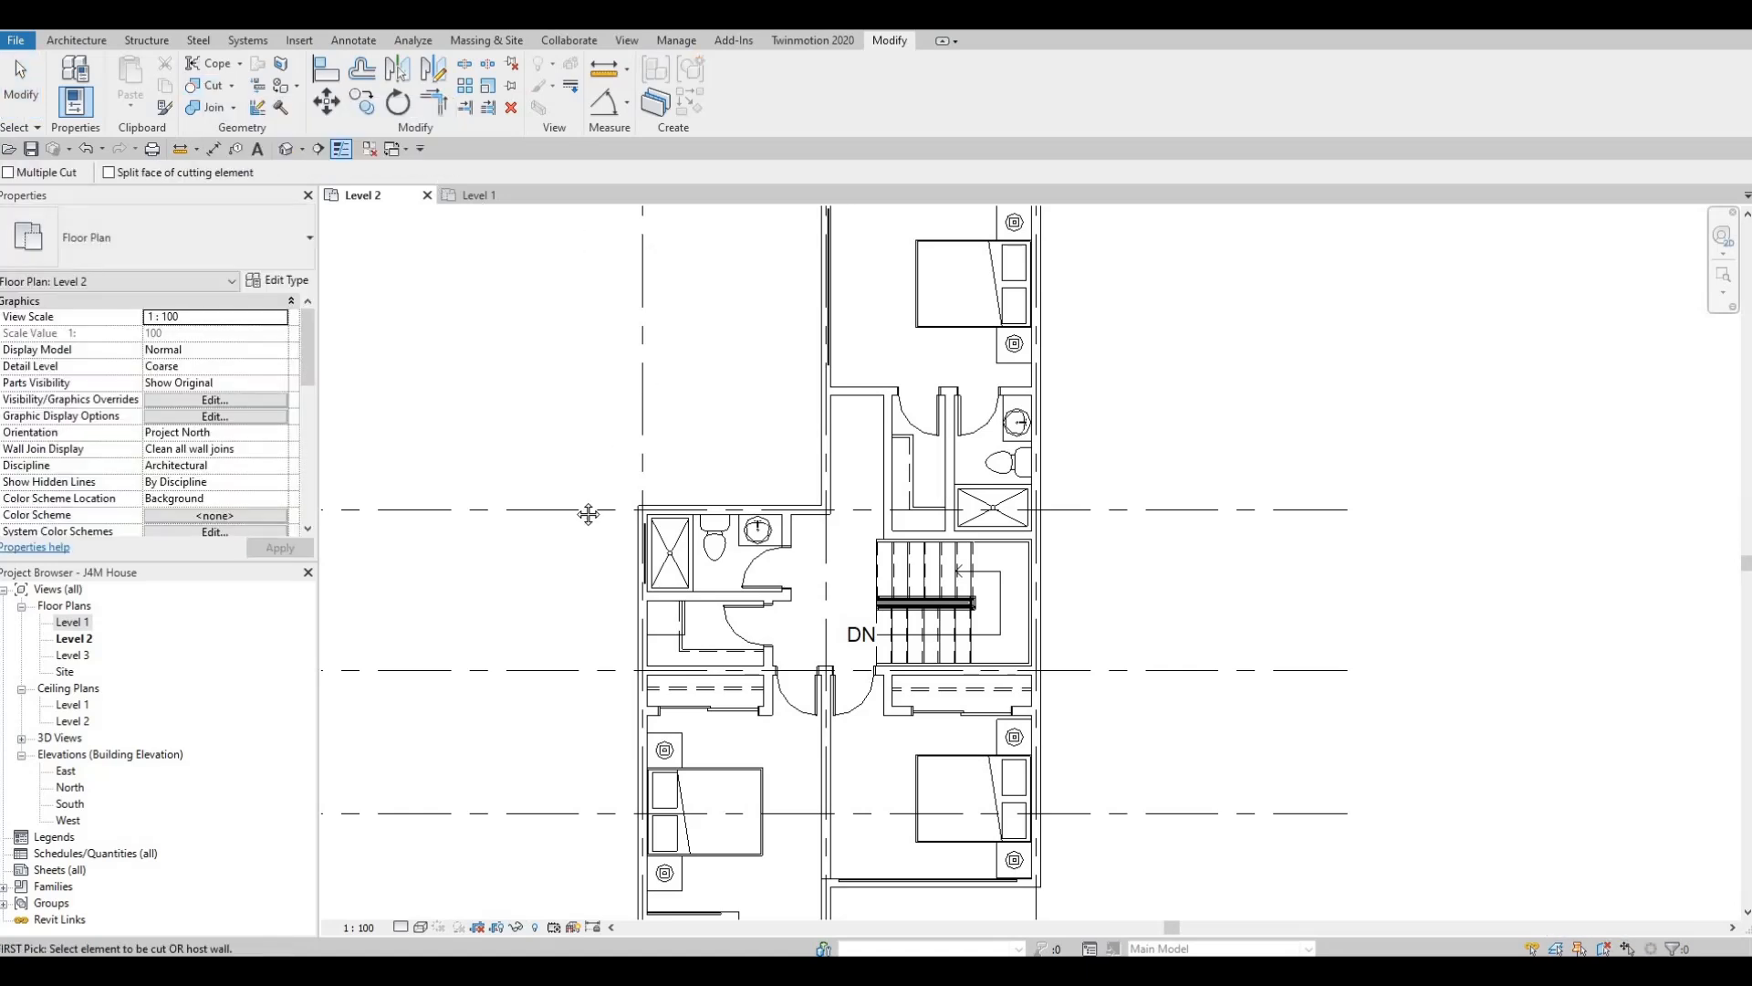
pyautogui.scroll(3, 736, 474)
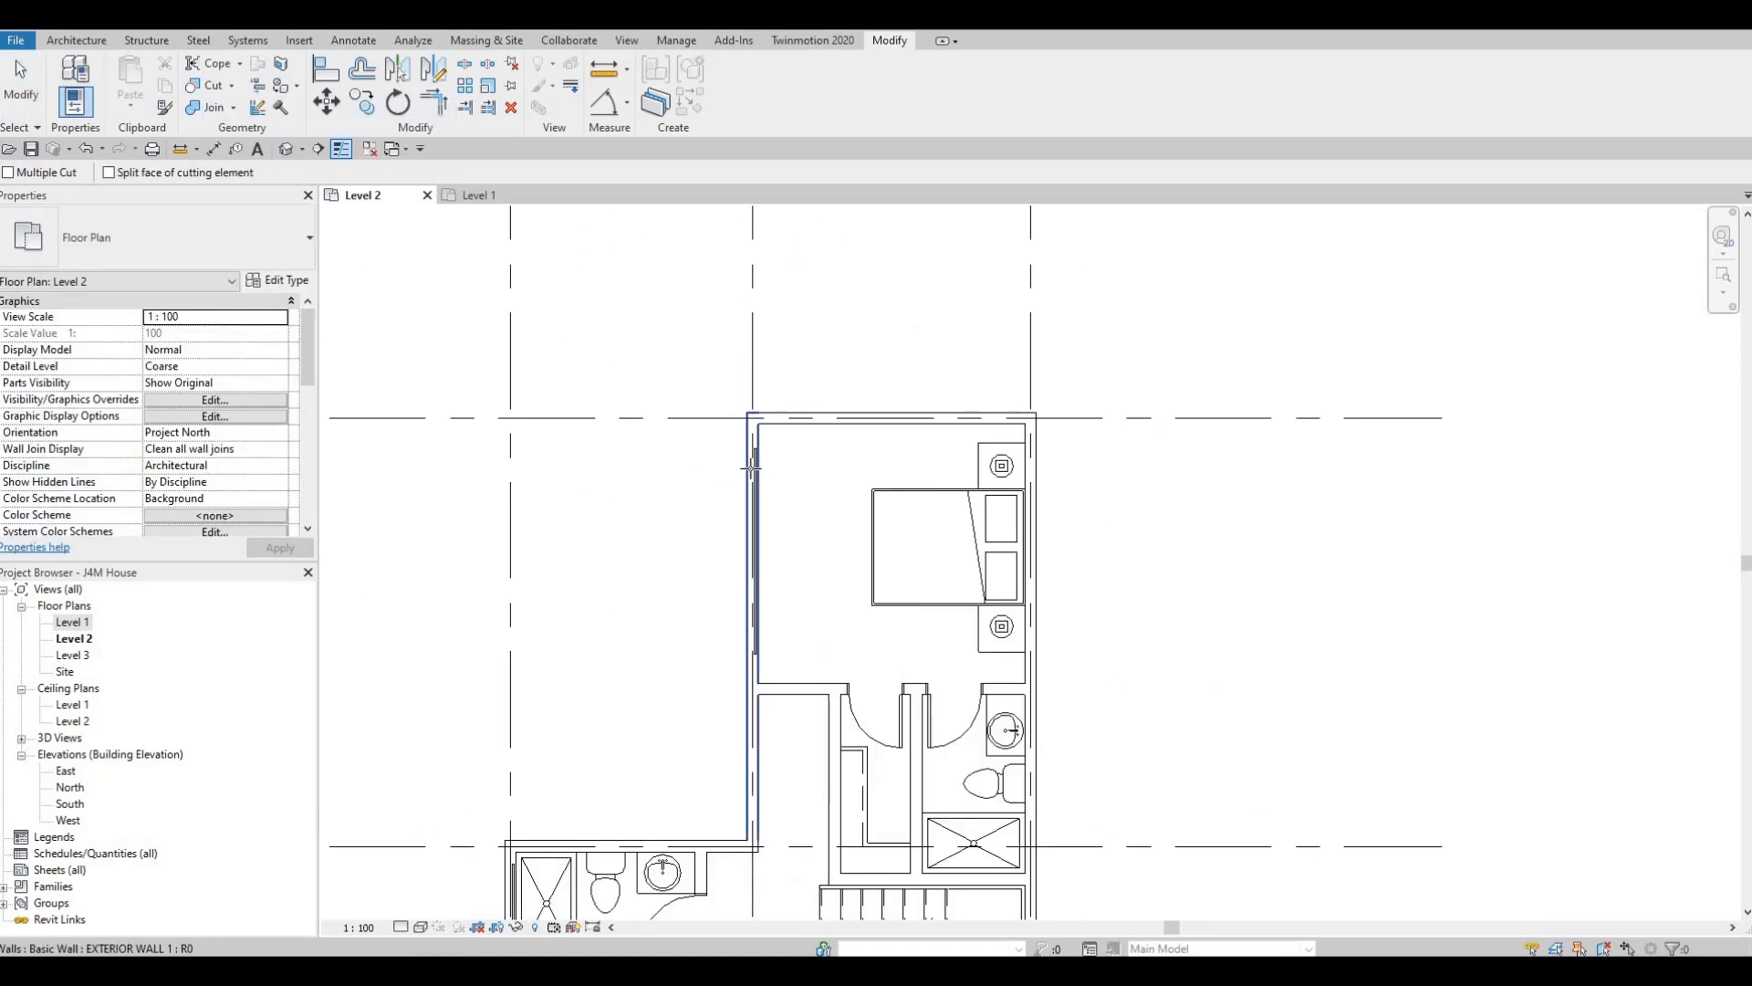
pyautogui.click(754, 474)
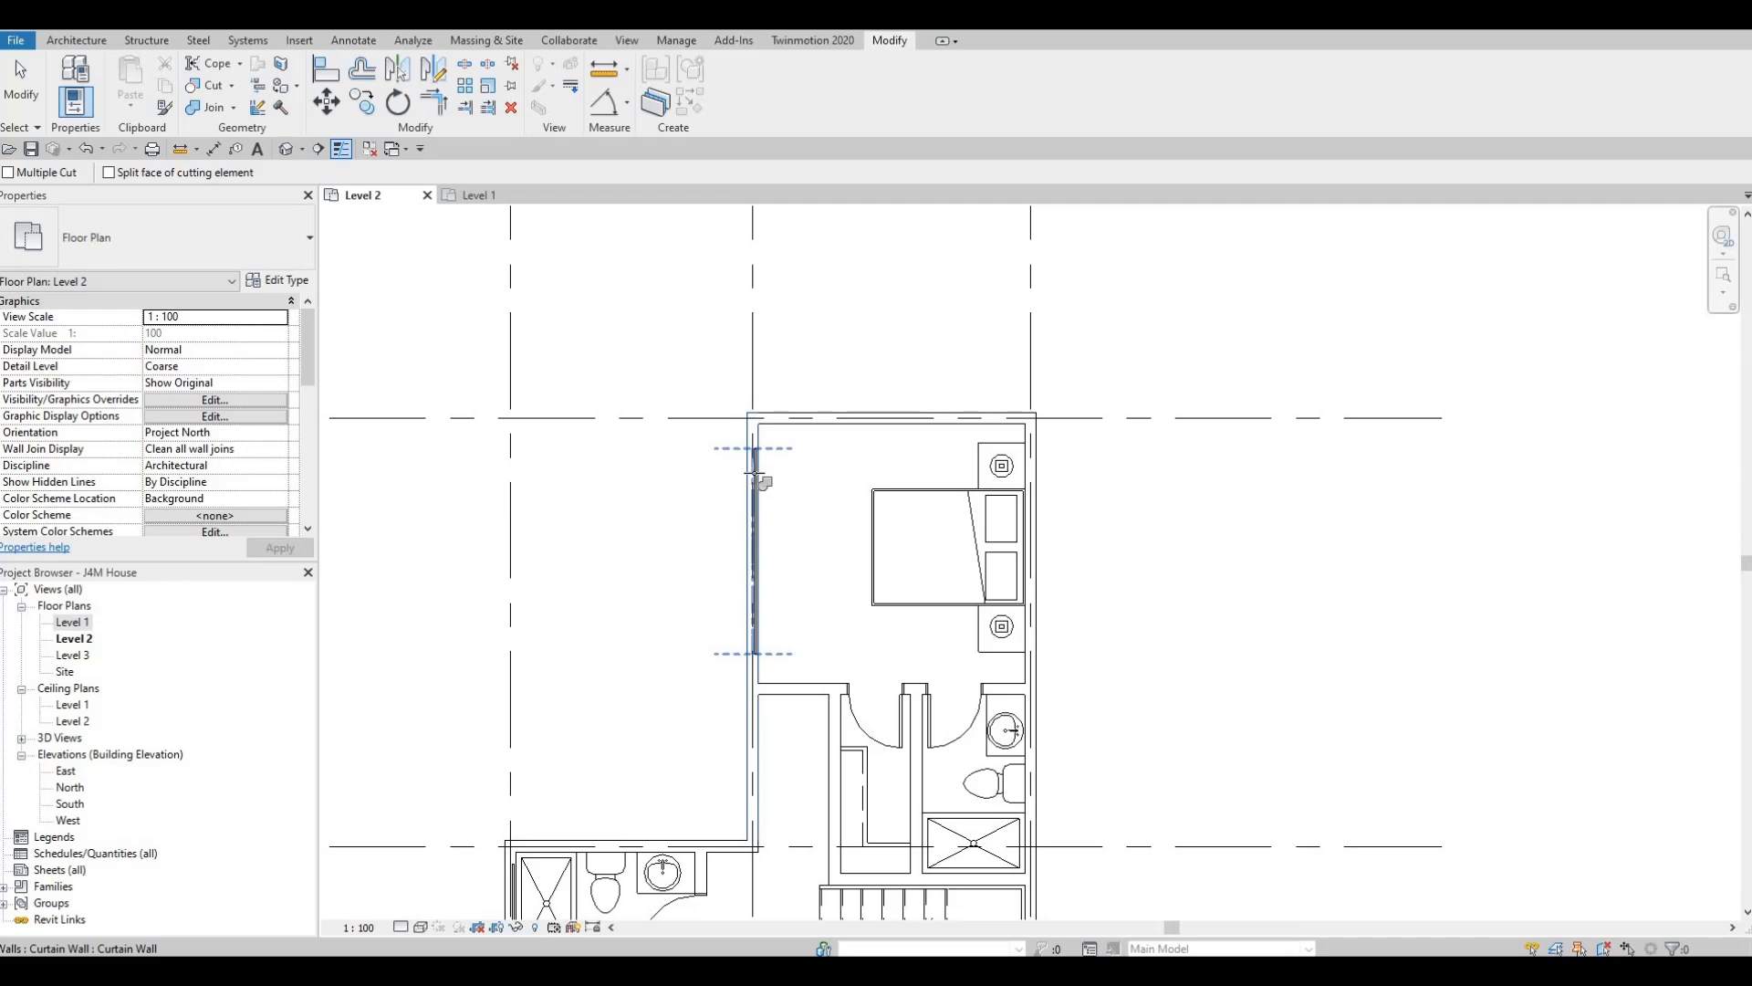
pyautogui.click(754, 474)
# Cut the lower exterior walls of both lower bedrooms and the bay wall with their curtain walls and end the Cut command.
pyautogui.moveTo(609, 611); pyautogui.dragTo(638, 481, button='middle')
pyautogui.scroll(-1, 638, 481)
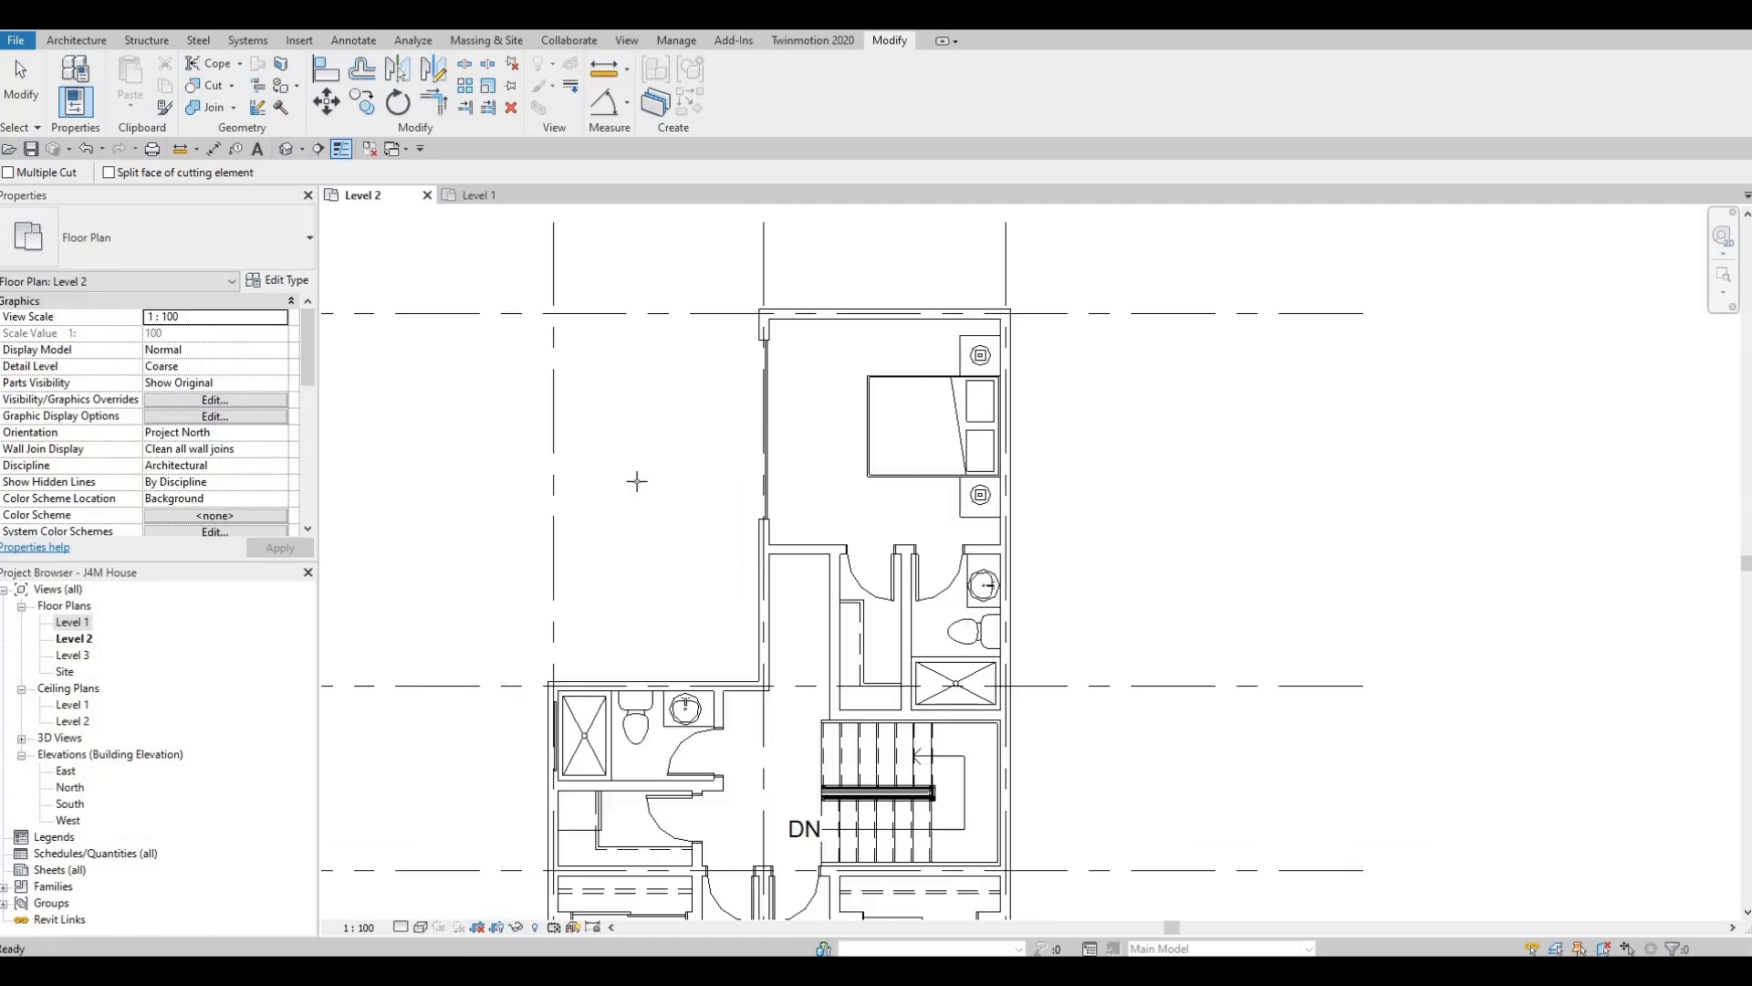
pyautogui.scroll(-1, 612, 510)
pyautogui.moveTo(553, 686); pyautogui.dragTo(715, 735, button='middle')
pyautogui.scroll(1, 610, 510)
pyautogui.scroll(1, 716, 736)
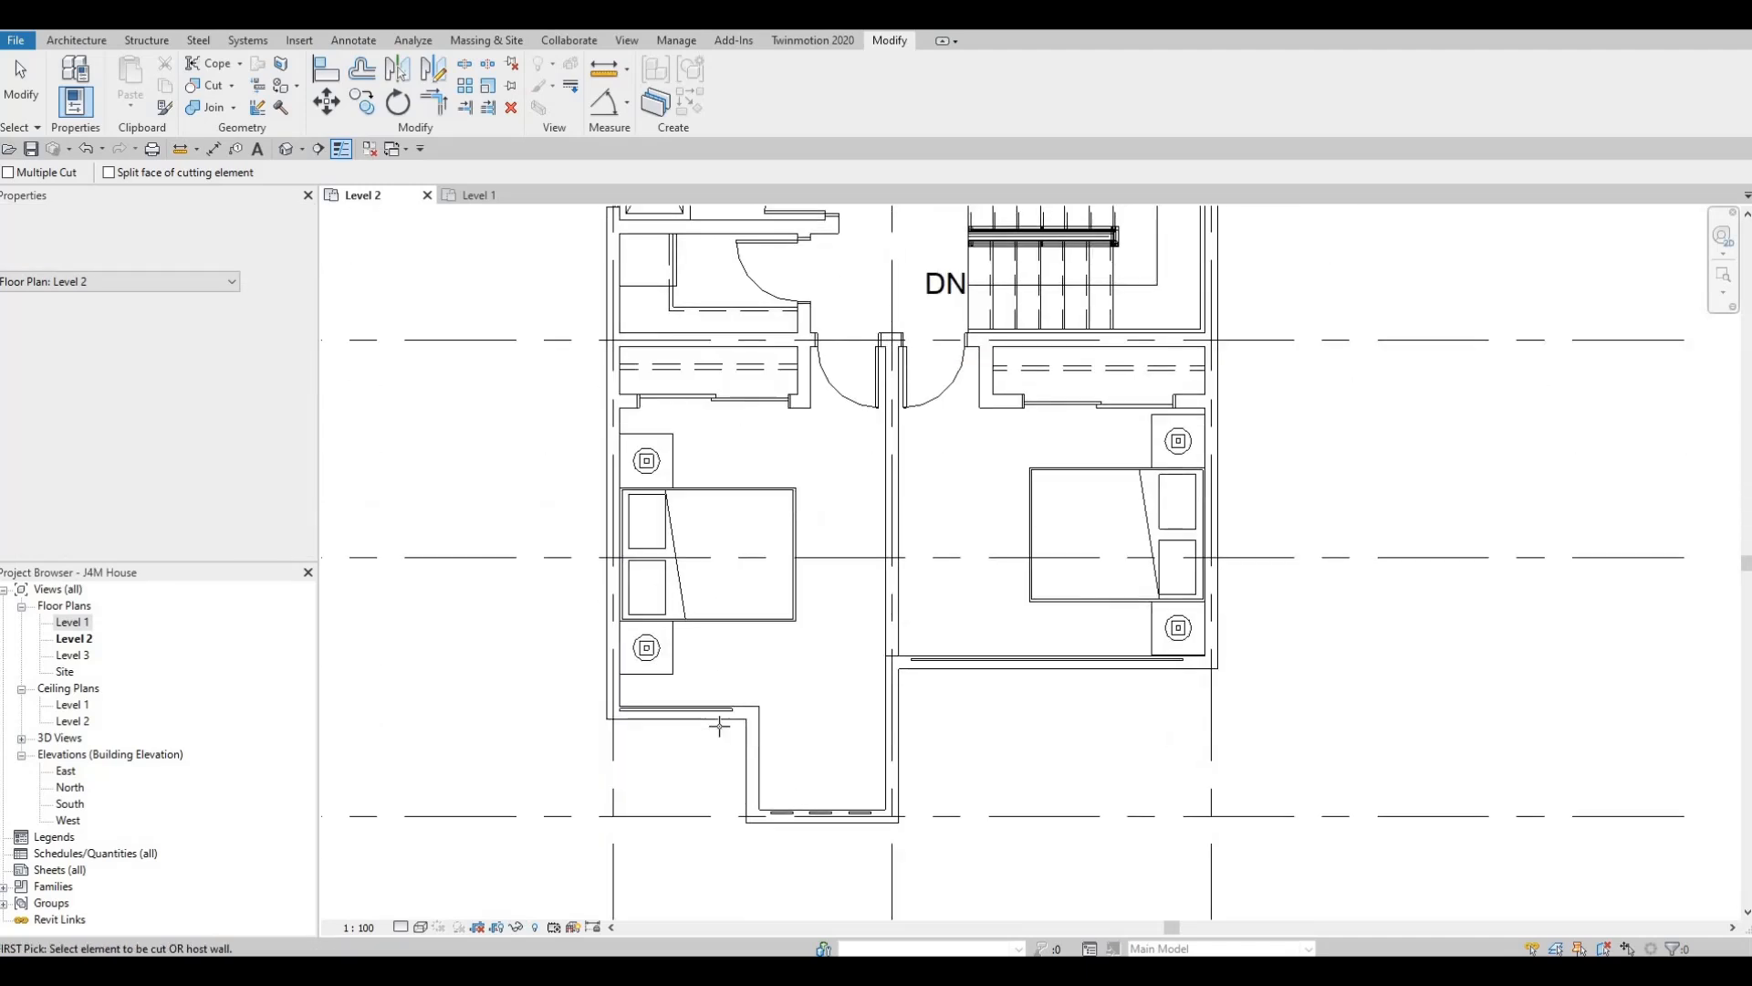
pyautogui.click(710, 715)
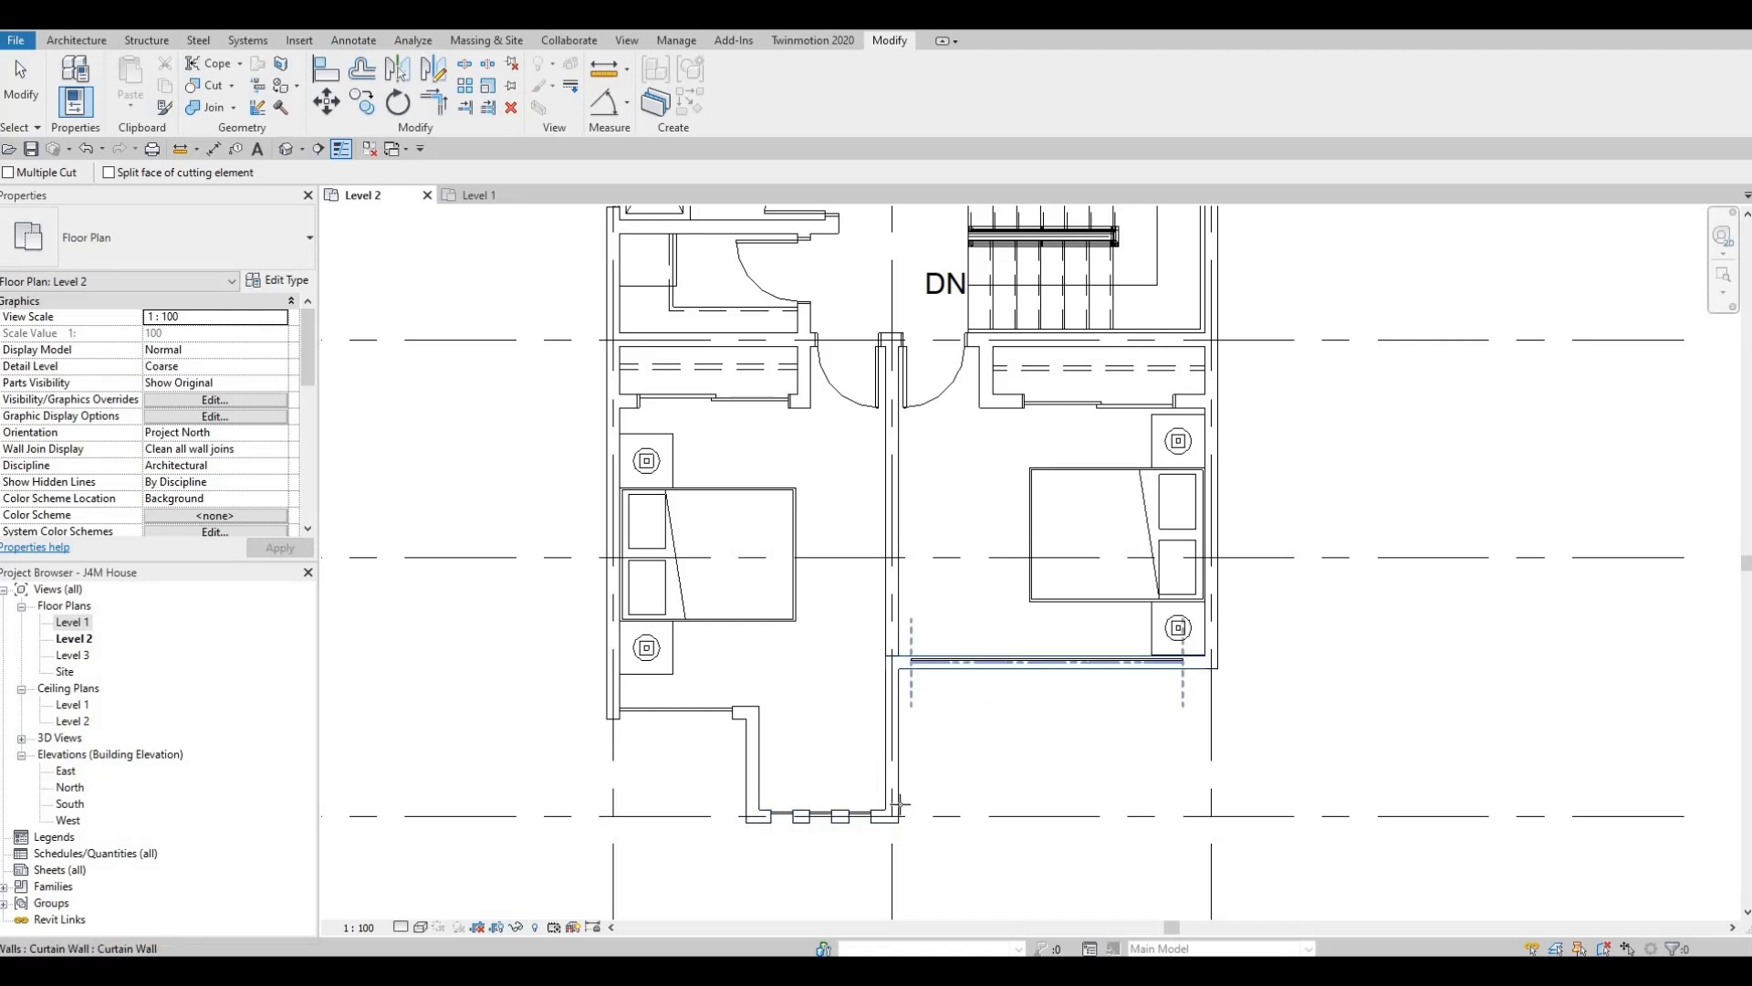
pyautogui.moveTo(918, 278); pyautogui.dragTo(809, 450, button='middle')
pyautogui.scroll(4, 814, 470)
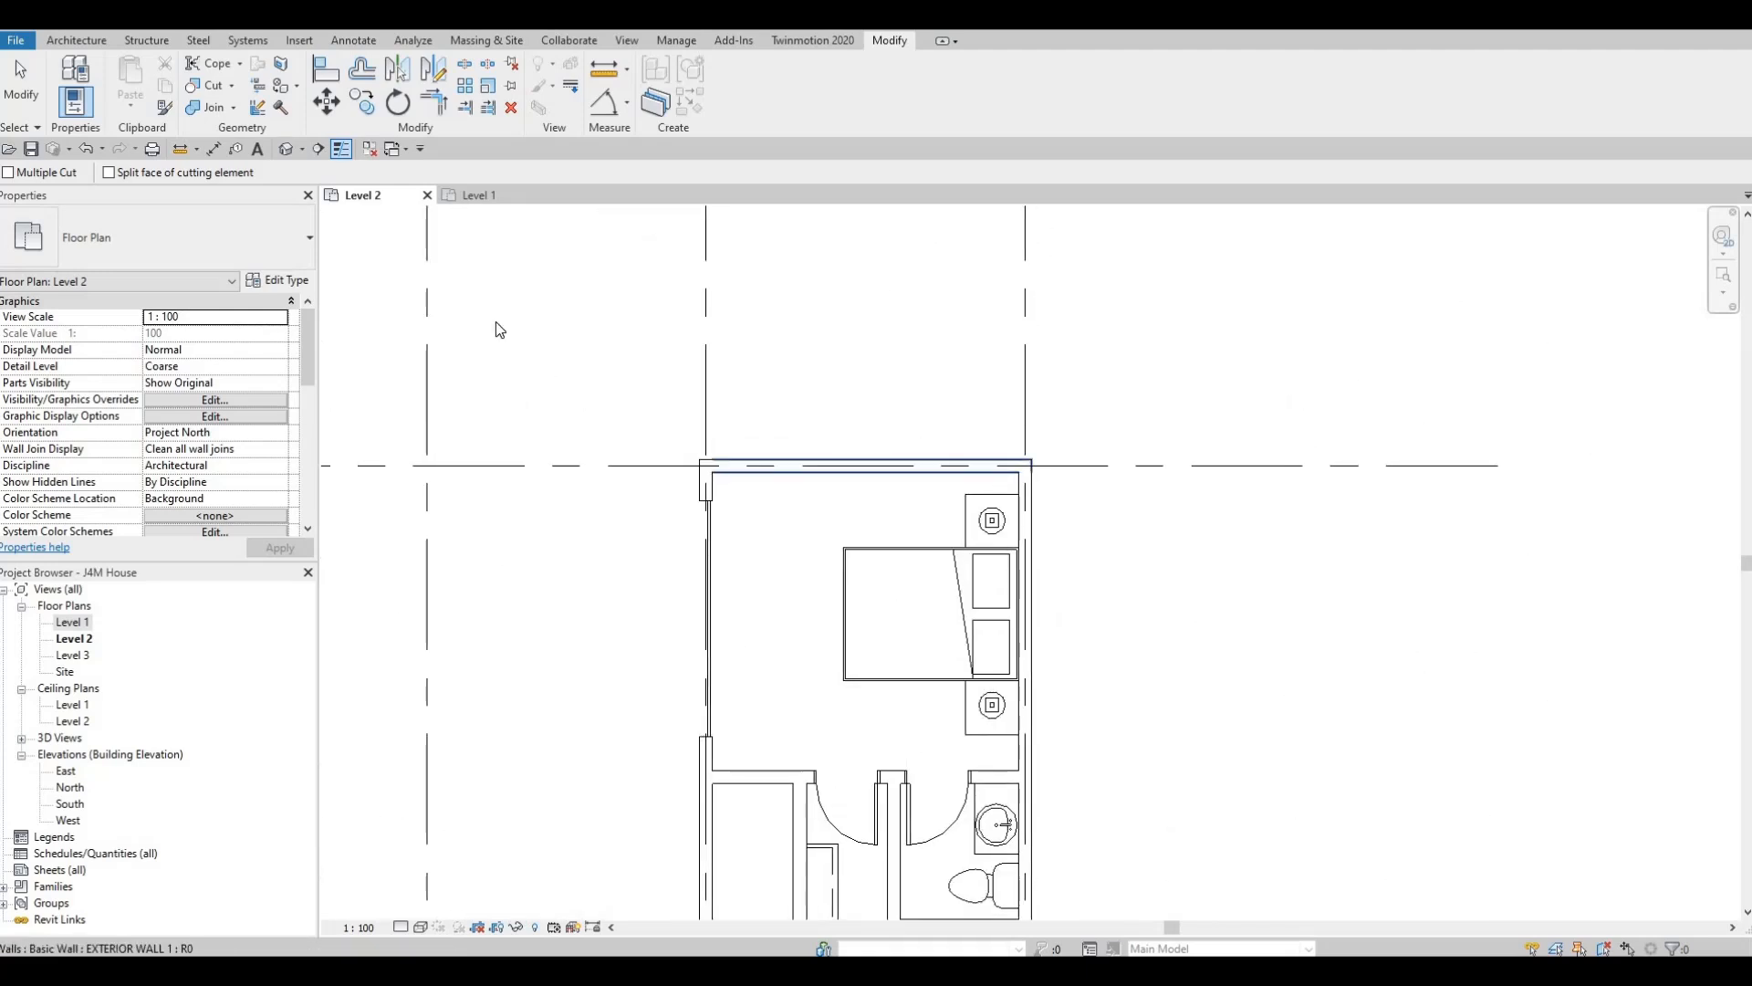
pyautogui.press('Escape')
pyautogui.press('Escape')
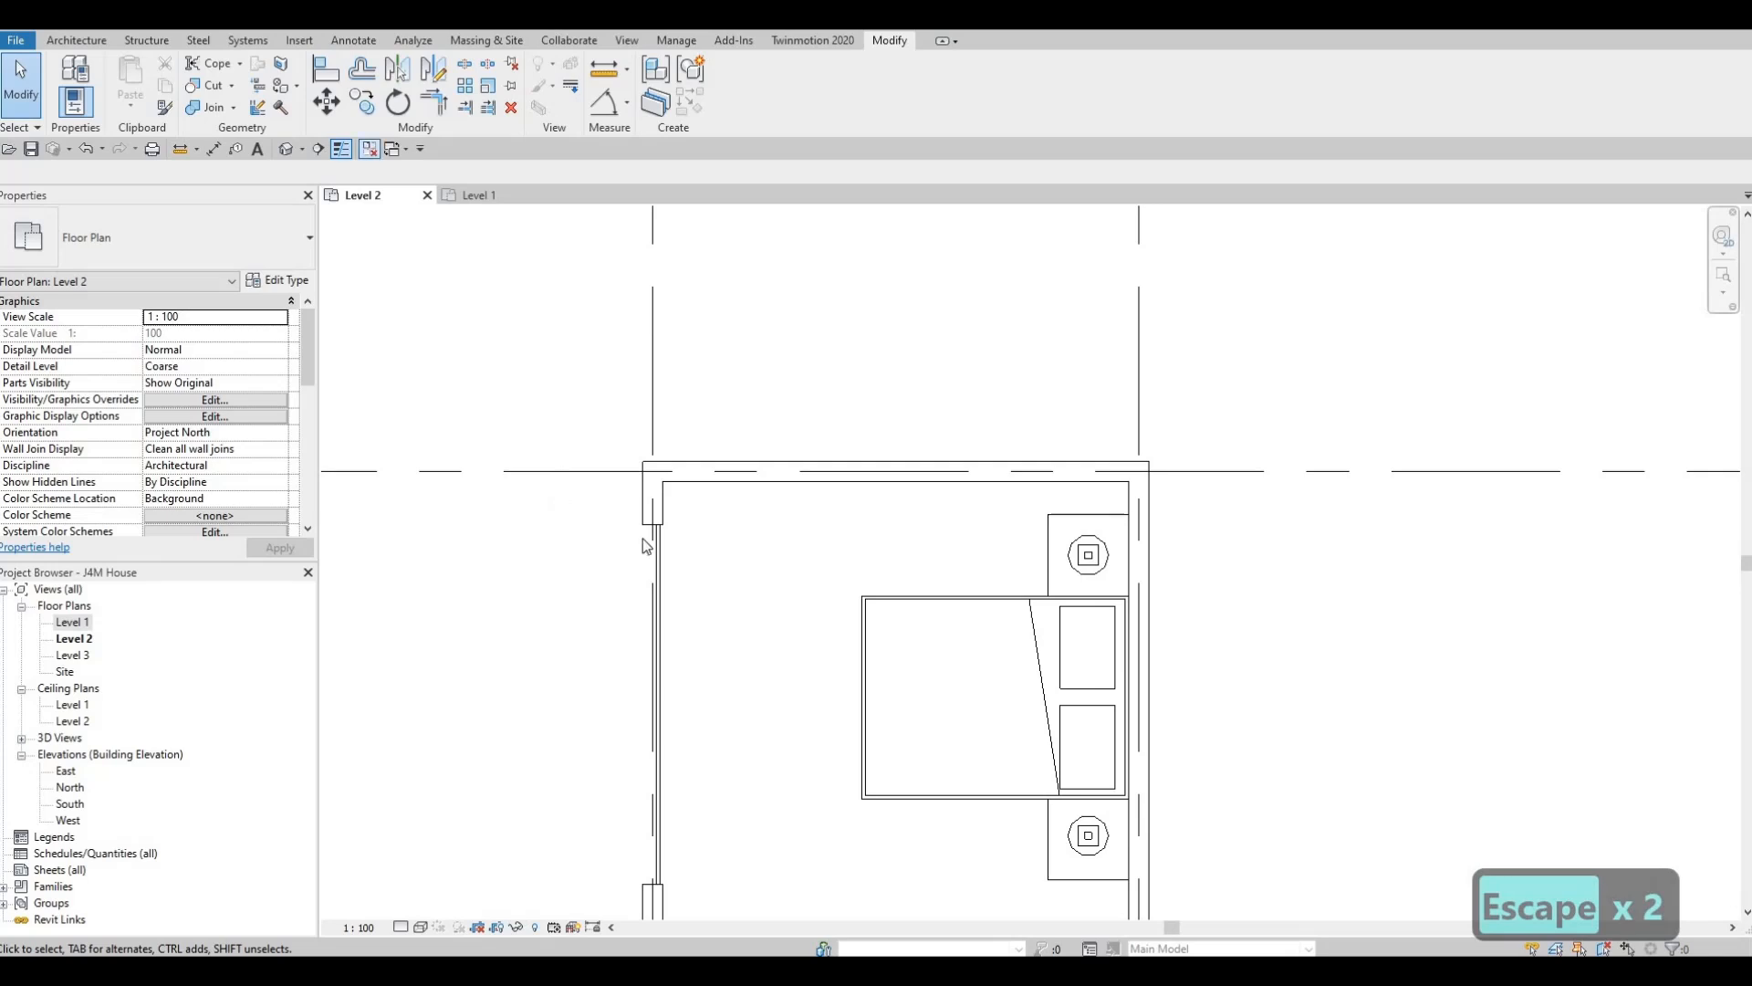
# Create a similar curtain wall in the upper bedroom's top exterior wall, stopping short of both corners.
pyautogui.click(658, 544)
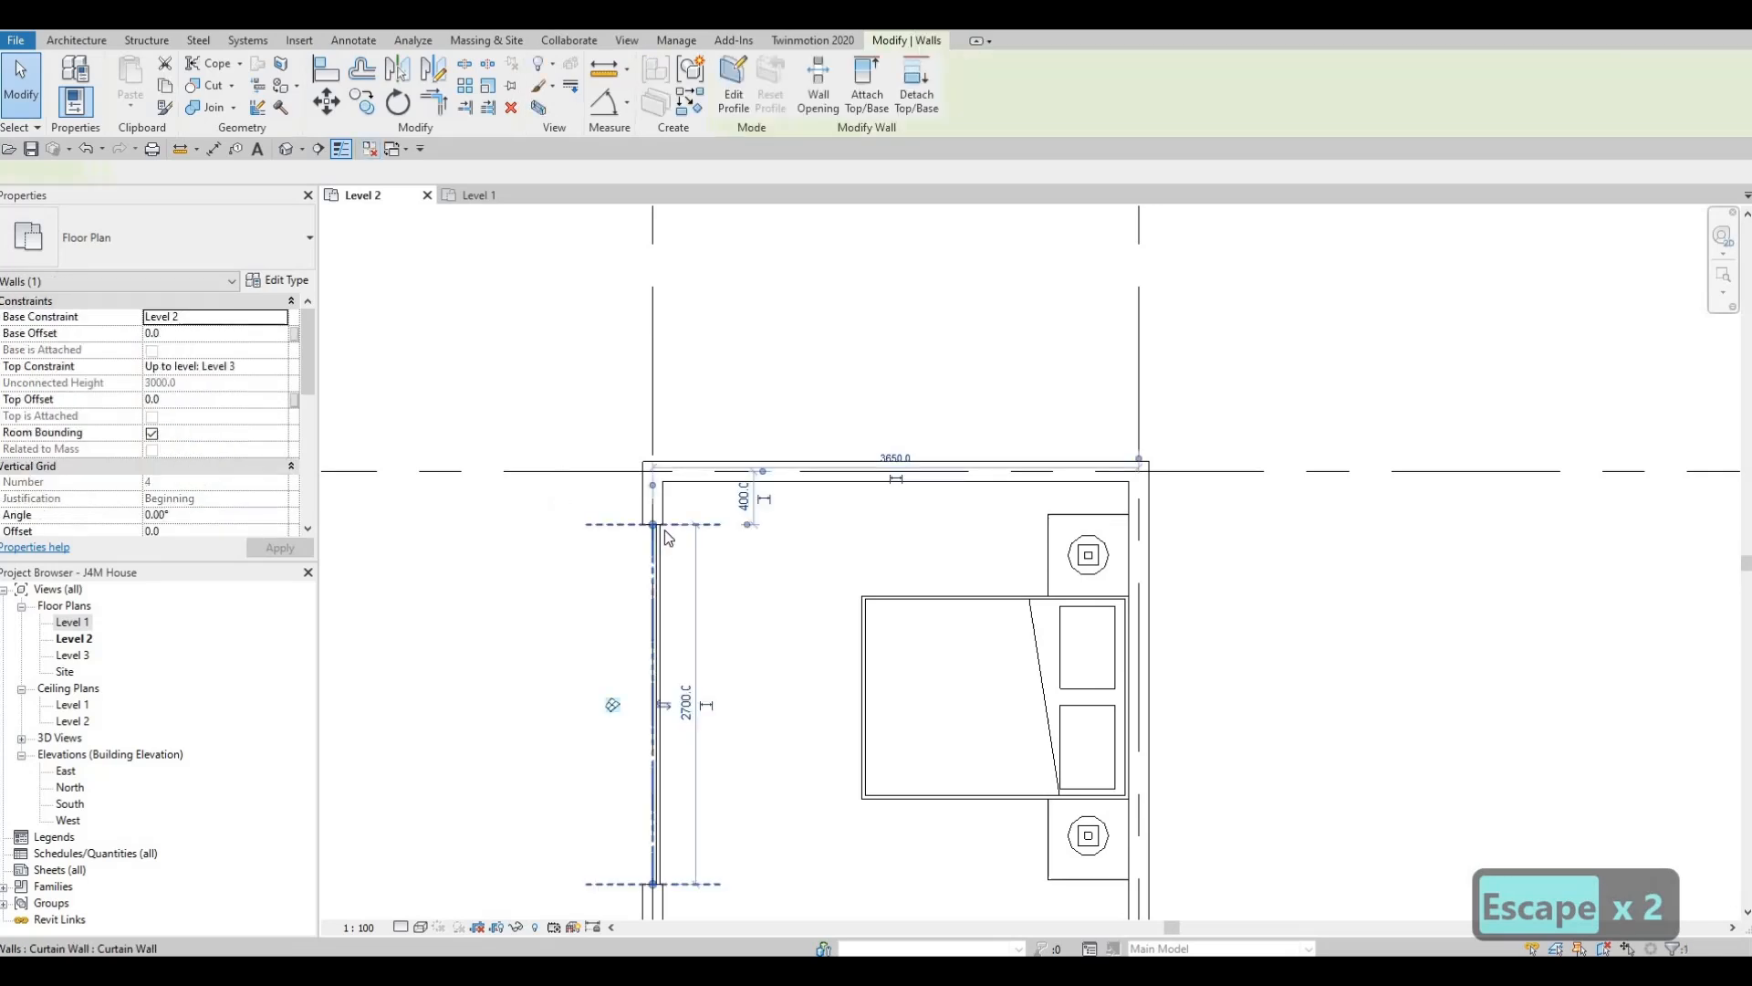
pyautogui.press('c')
pyautogui.press('s')
pyautogui.click(695, 472)
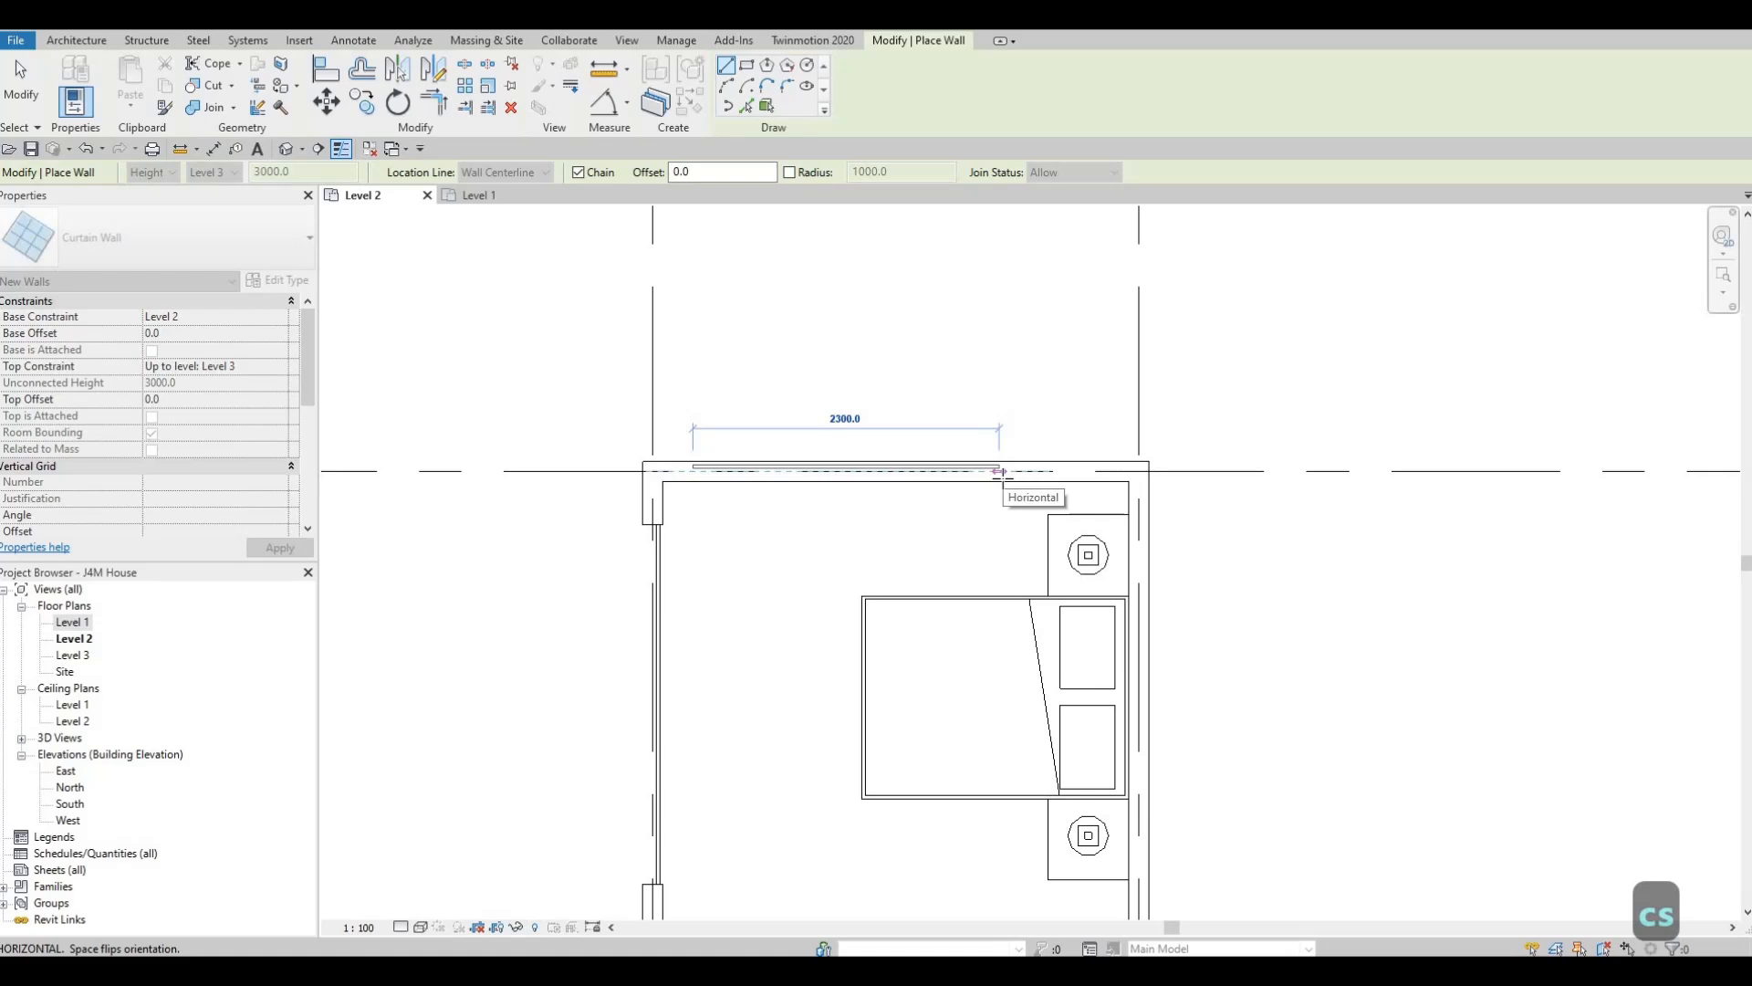
pyautogui.click(1095, 472)
pyautogui.press('Escape')
pyautogui.press('Escape')
pyautogui.press('Escape')
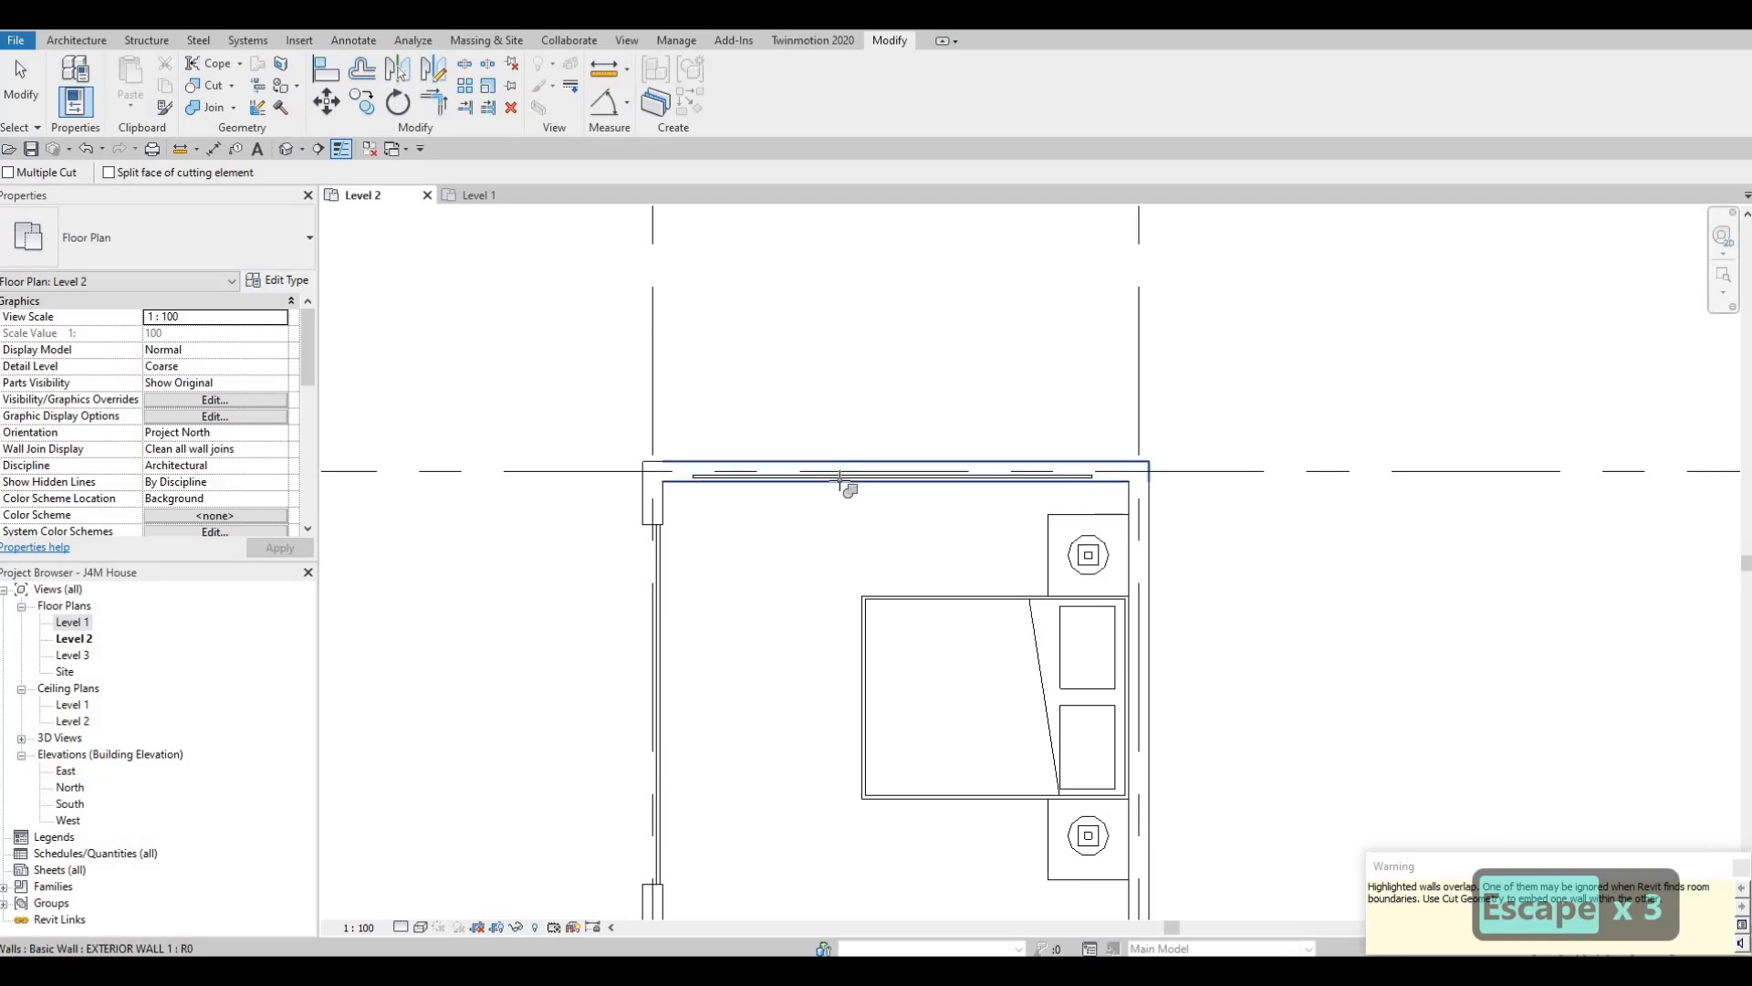
# Embed the curtain wall in the upper bedroom's top exterior wall with Cut Geometry and end the command.
pyautogui.scroll(-4, 692, 547)
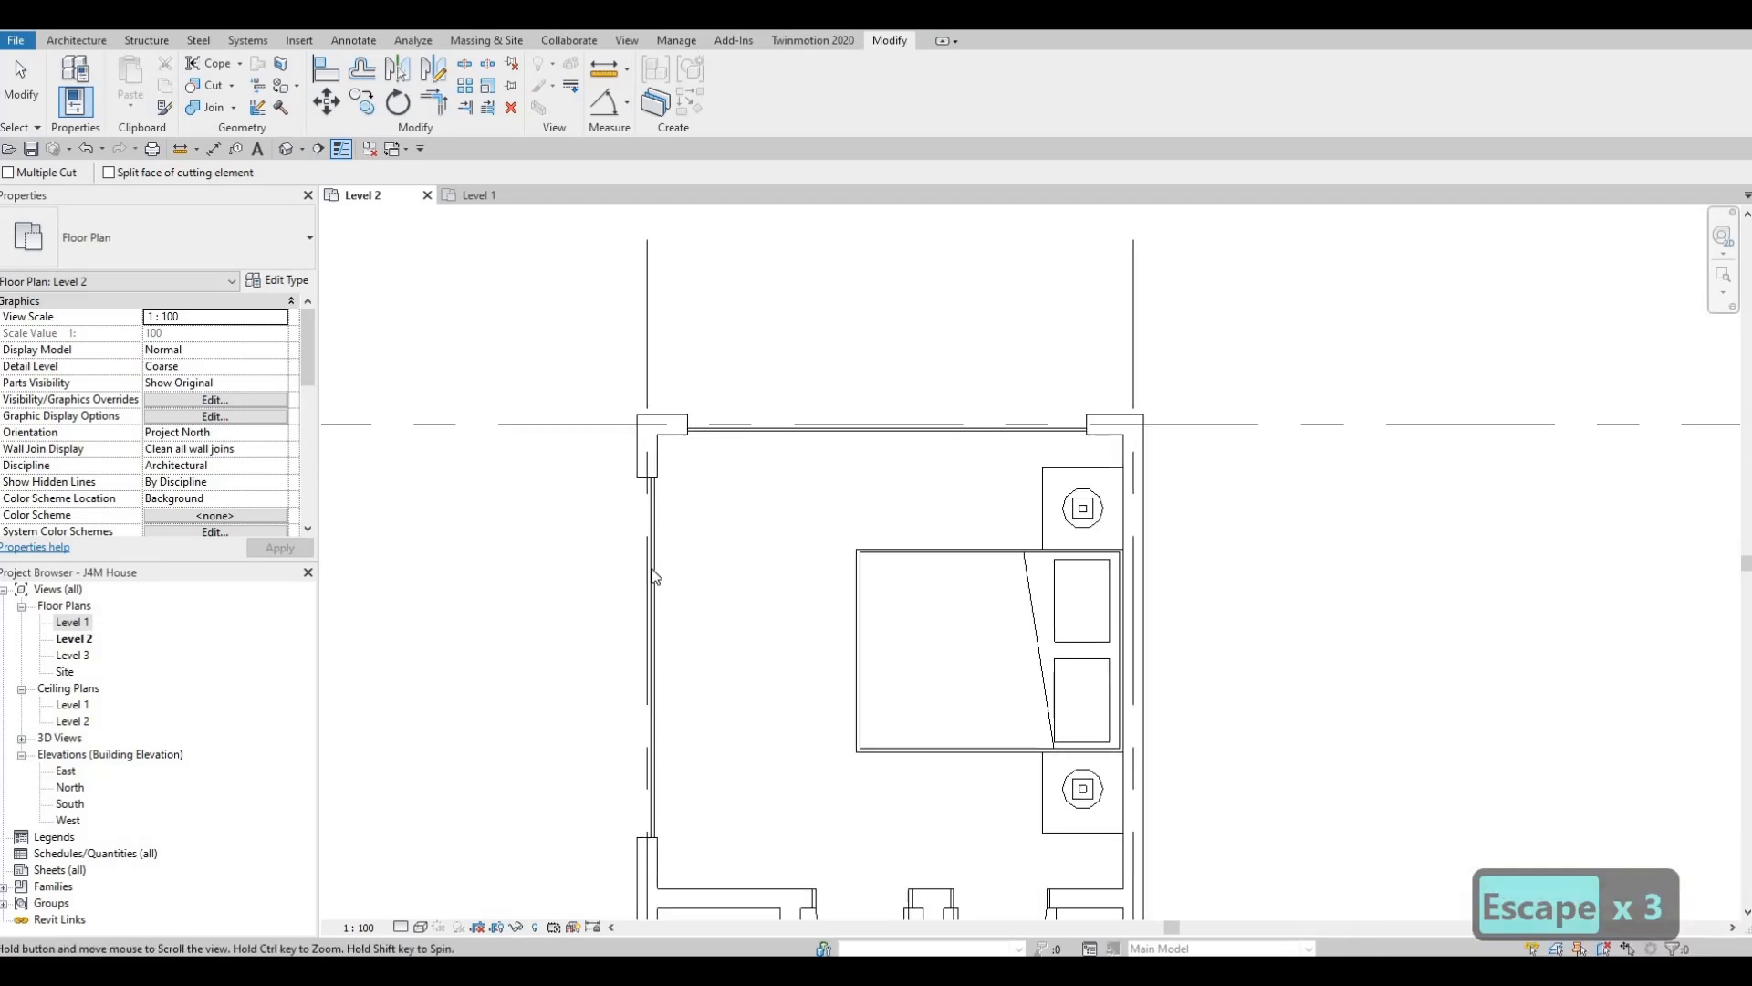
pyautogui.press('Escape')
pyautogui.press('Escape')
pyautogui.scroll(-2, 699, 496)
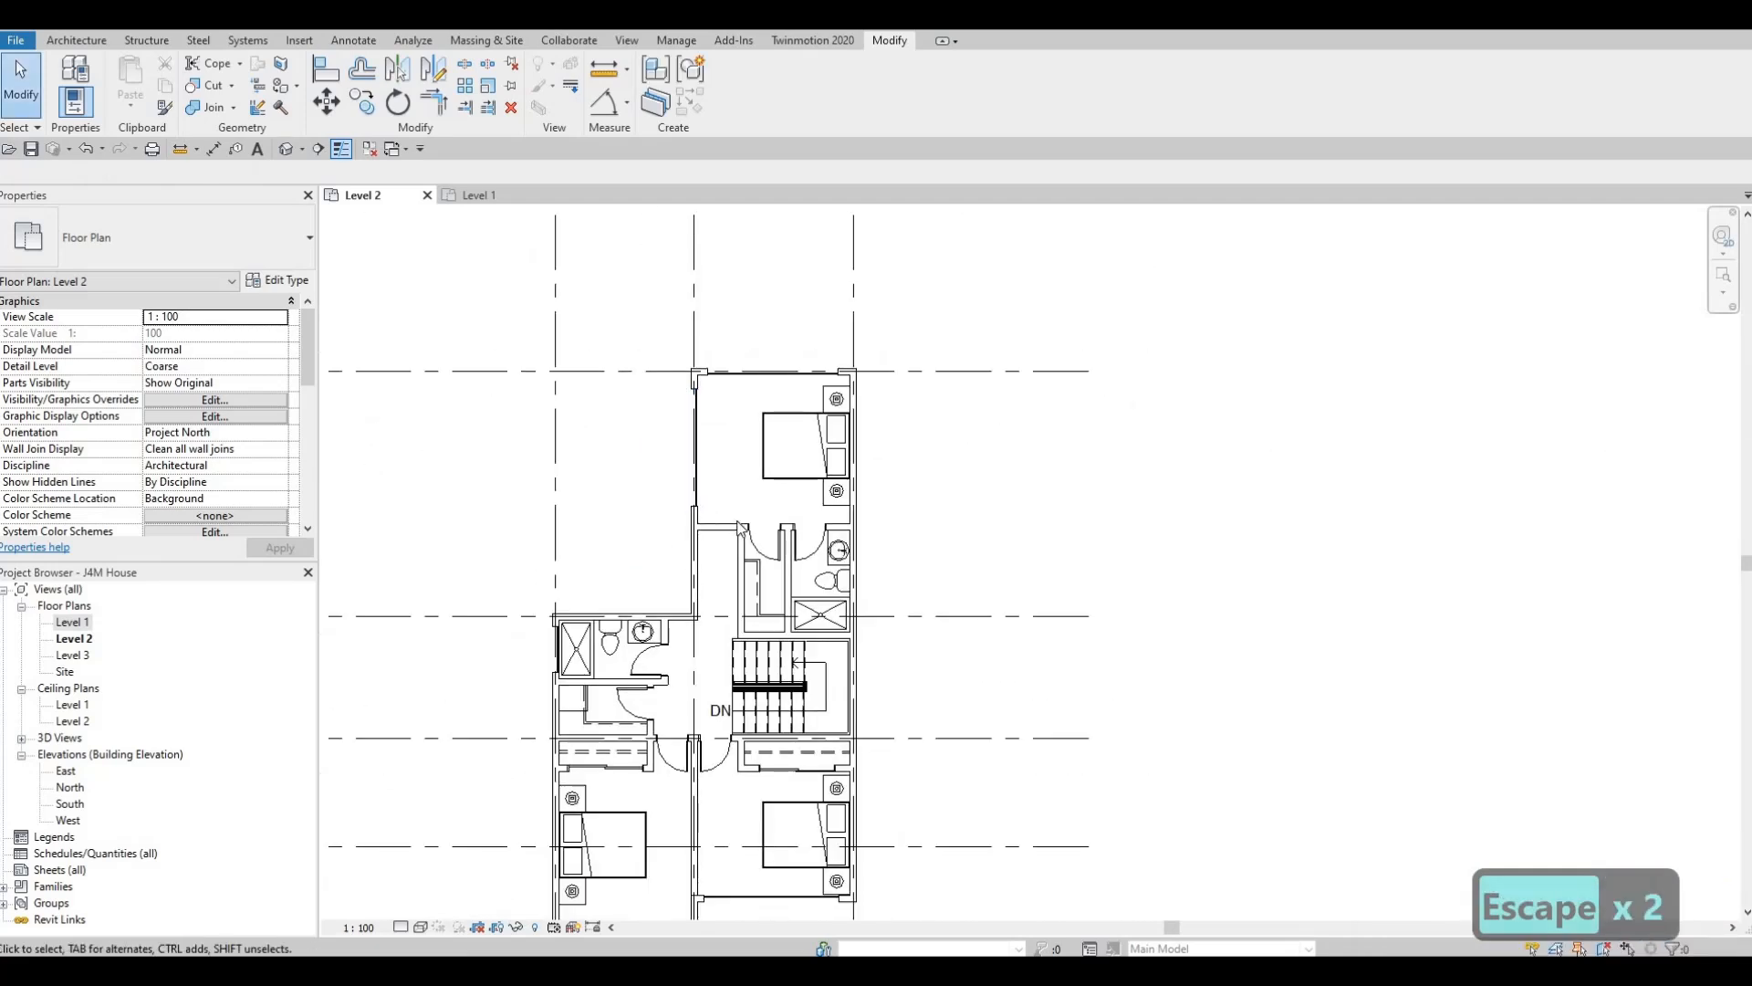
# Create a door similar to the bathroom's 700 x 2000mm door at the corridor entrance, swinging into the upper bedroom.
pyautogui.moveTo(782, 555); pyautogui.dragTo(808, 553, button='middle')
pyautogui.scroll(2, 746, 707)
pyautogui.press('Escape')
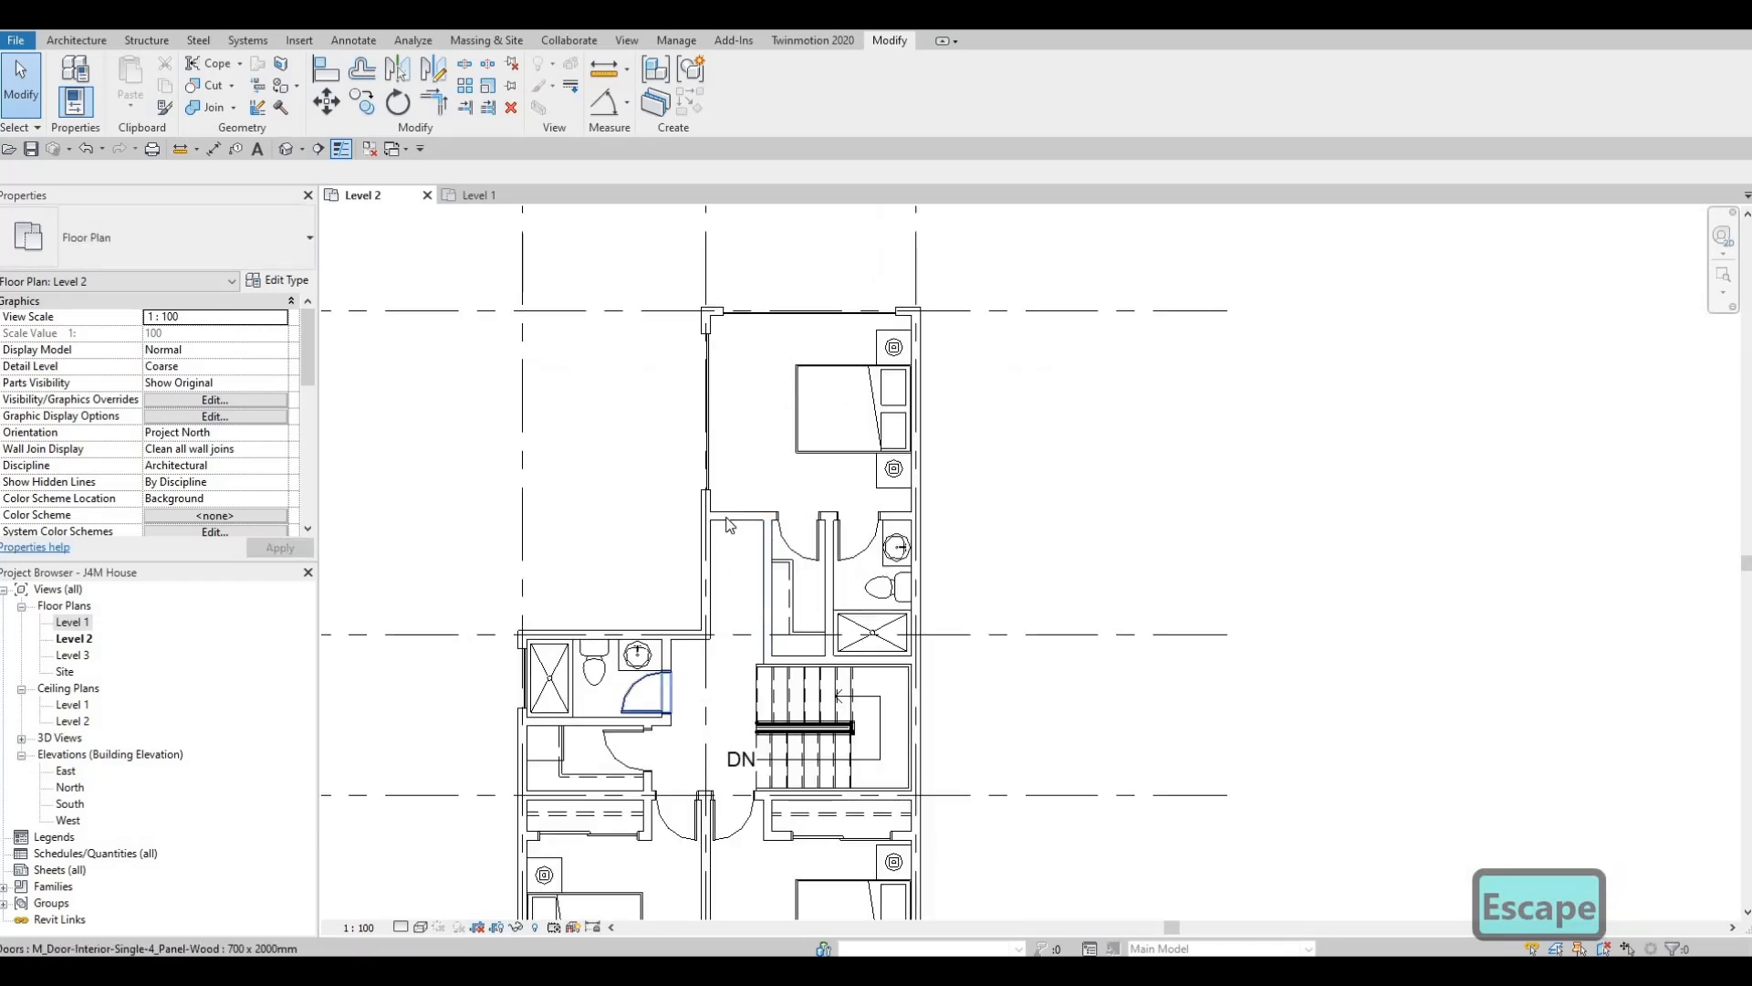
pyautogui.press('Escape')
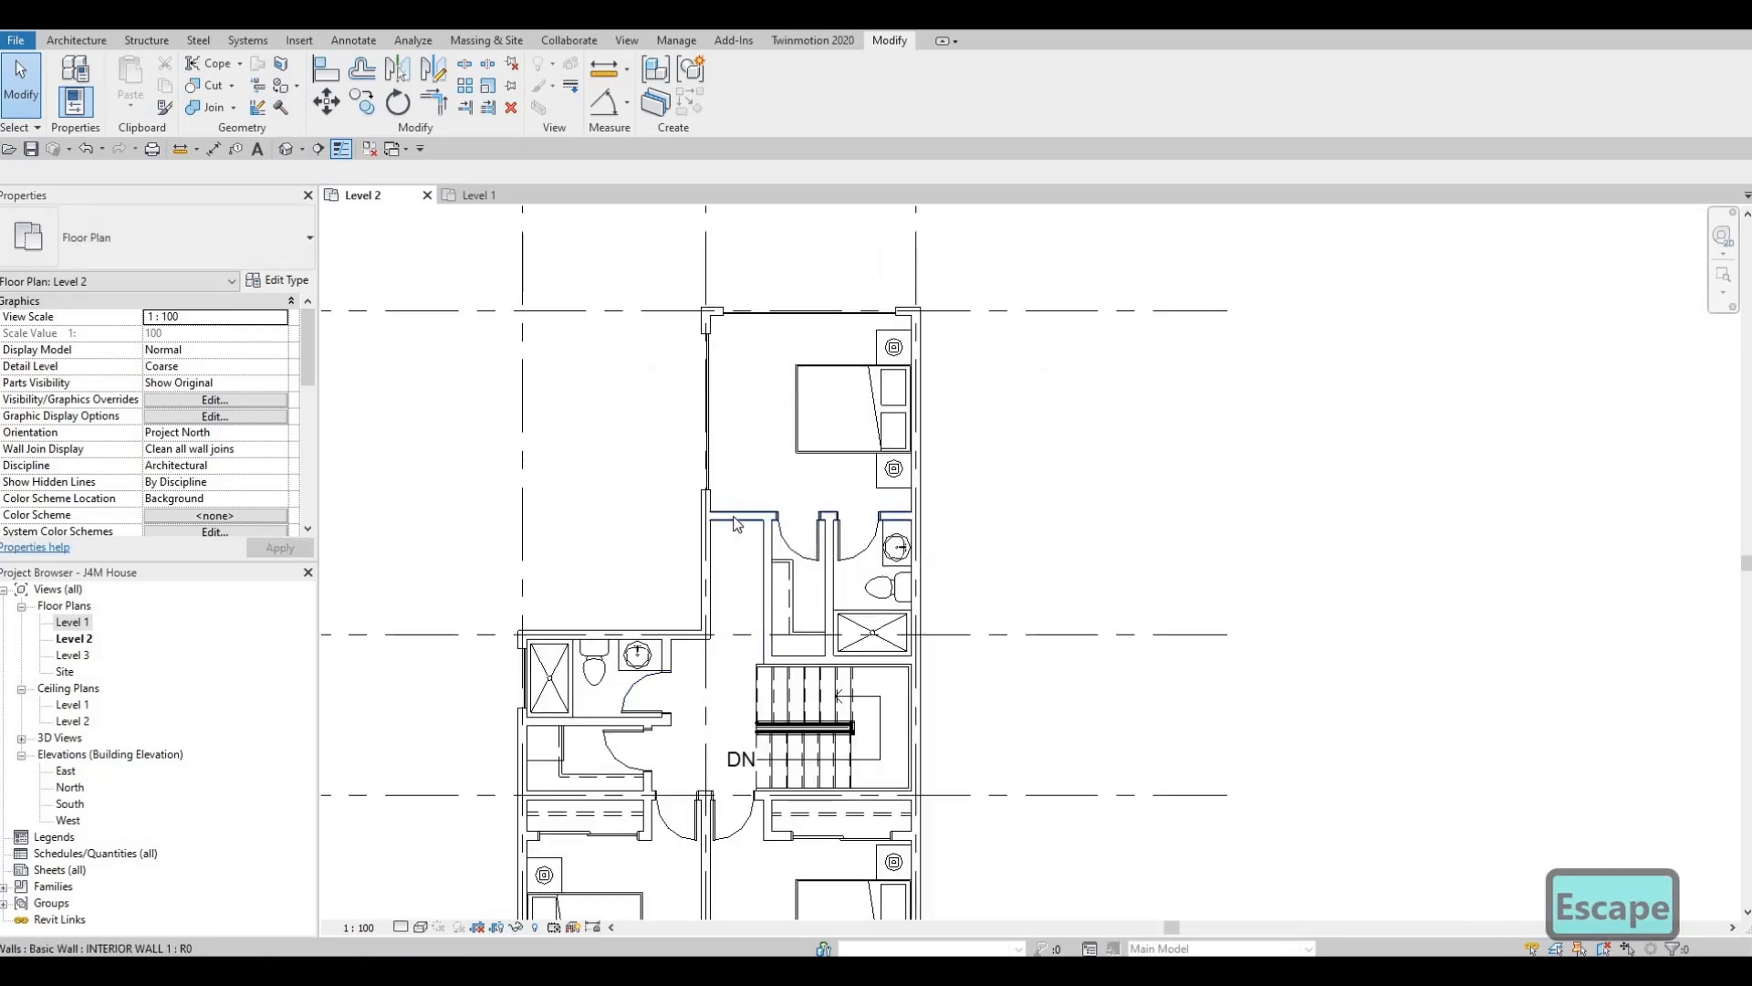
pyautogui.click(635, 699)
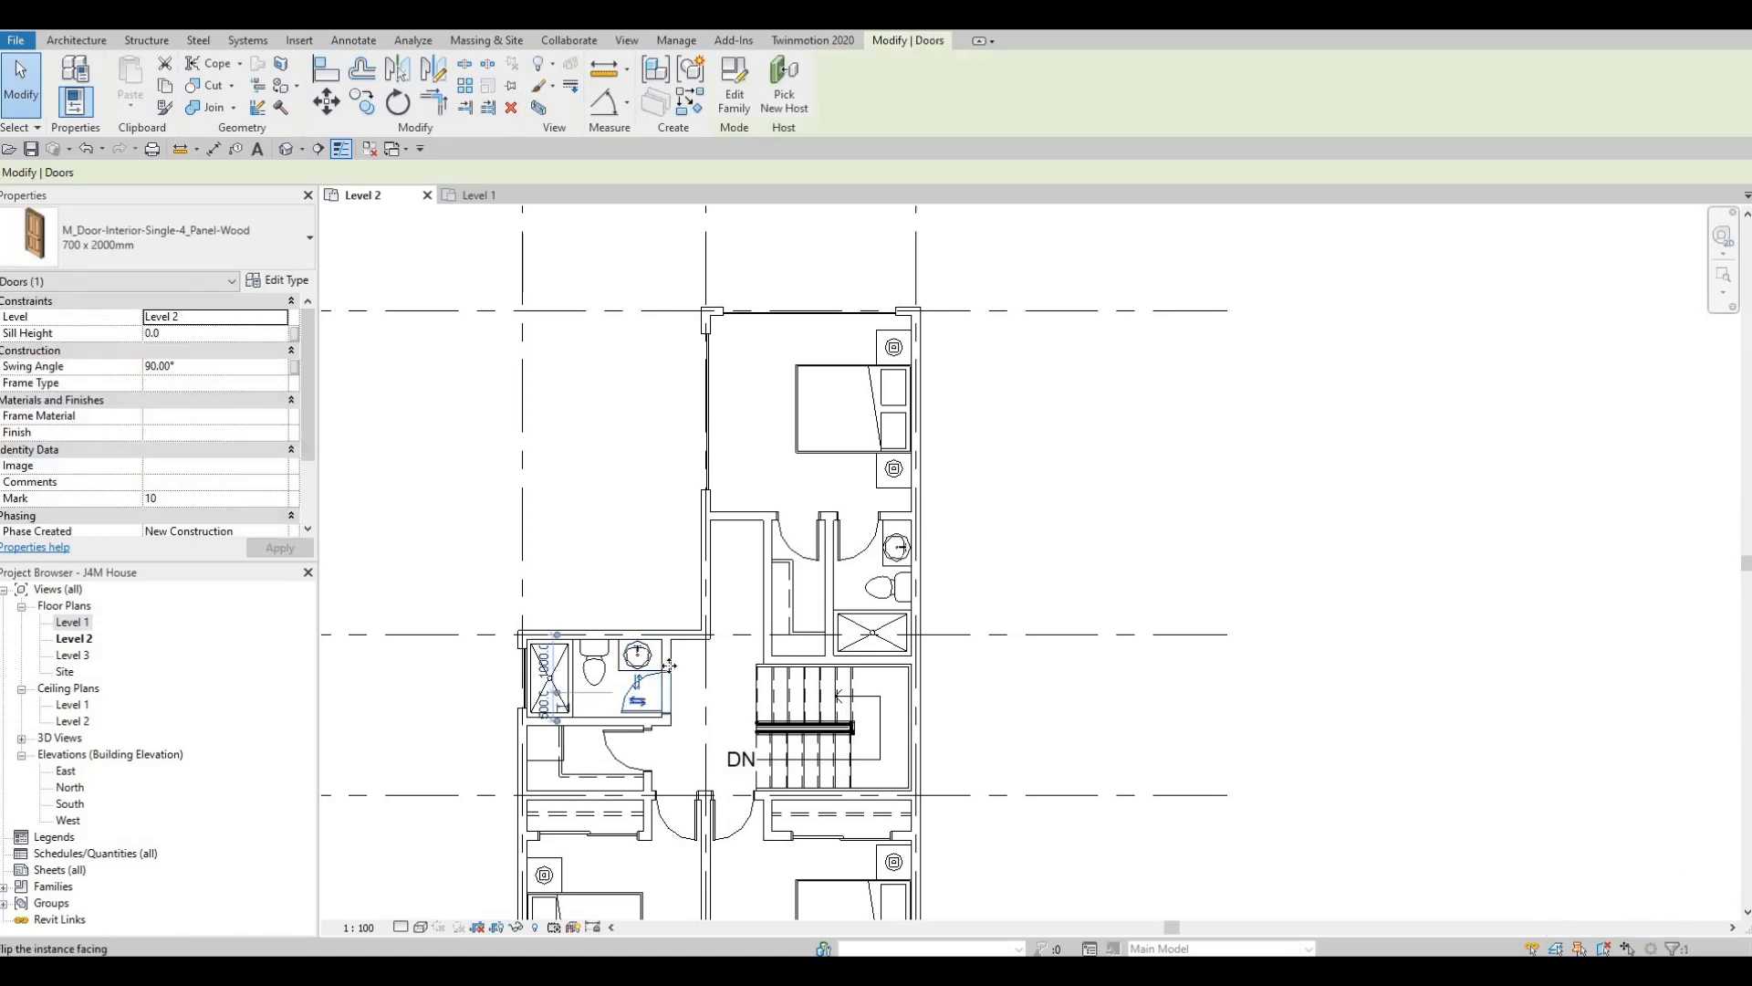
pyautogui.press('c')
pyautogui.press('s')
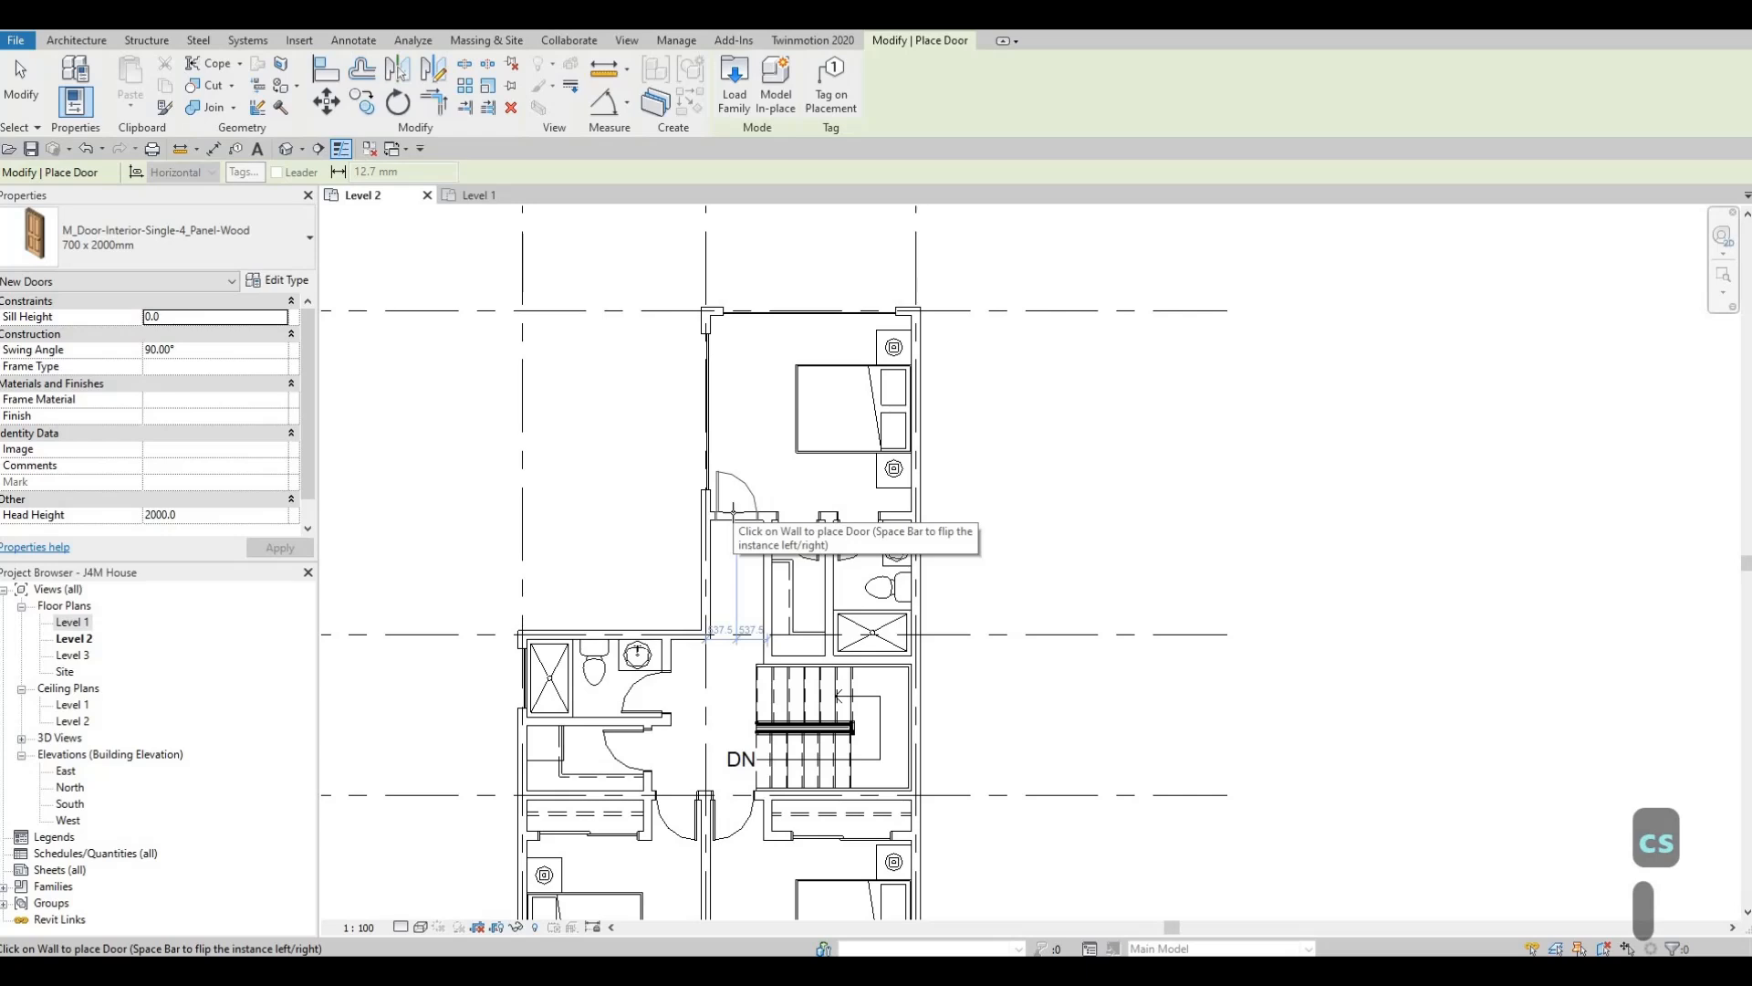
pyautogui.press('Escape')
pyautogui.press('Escape')
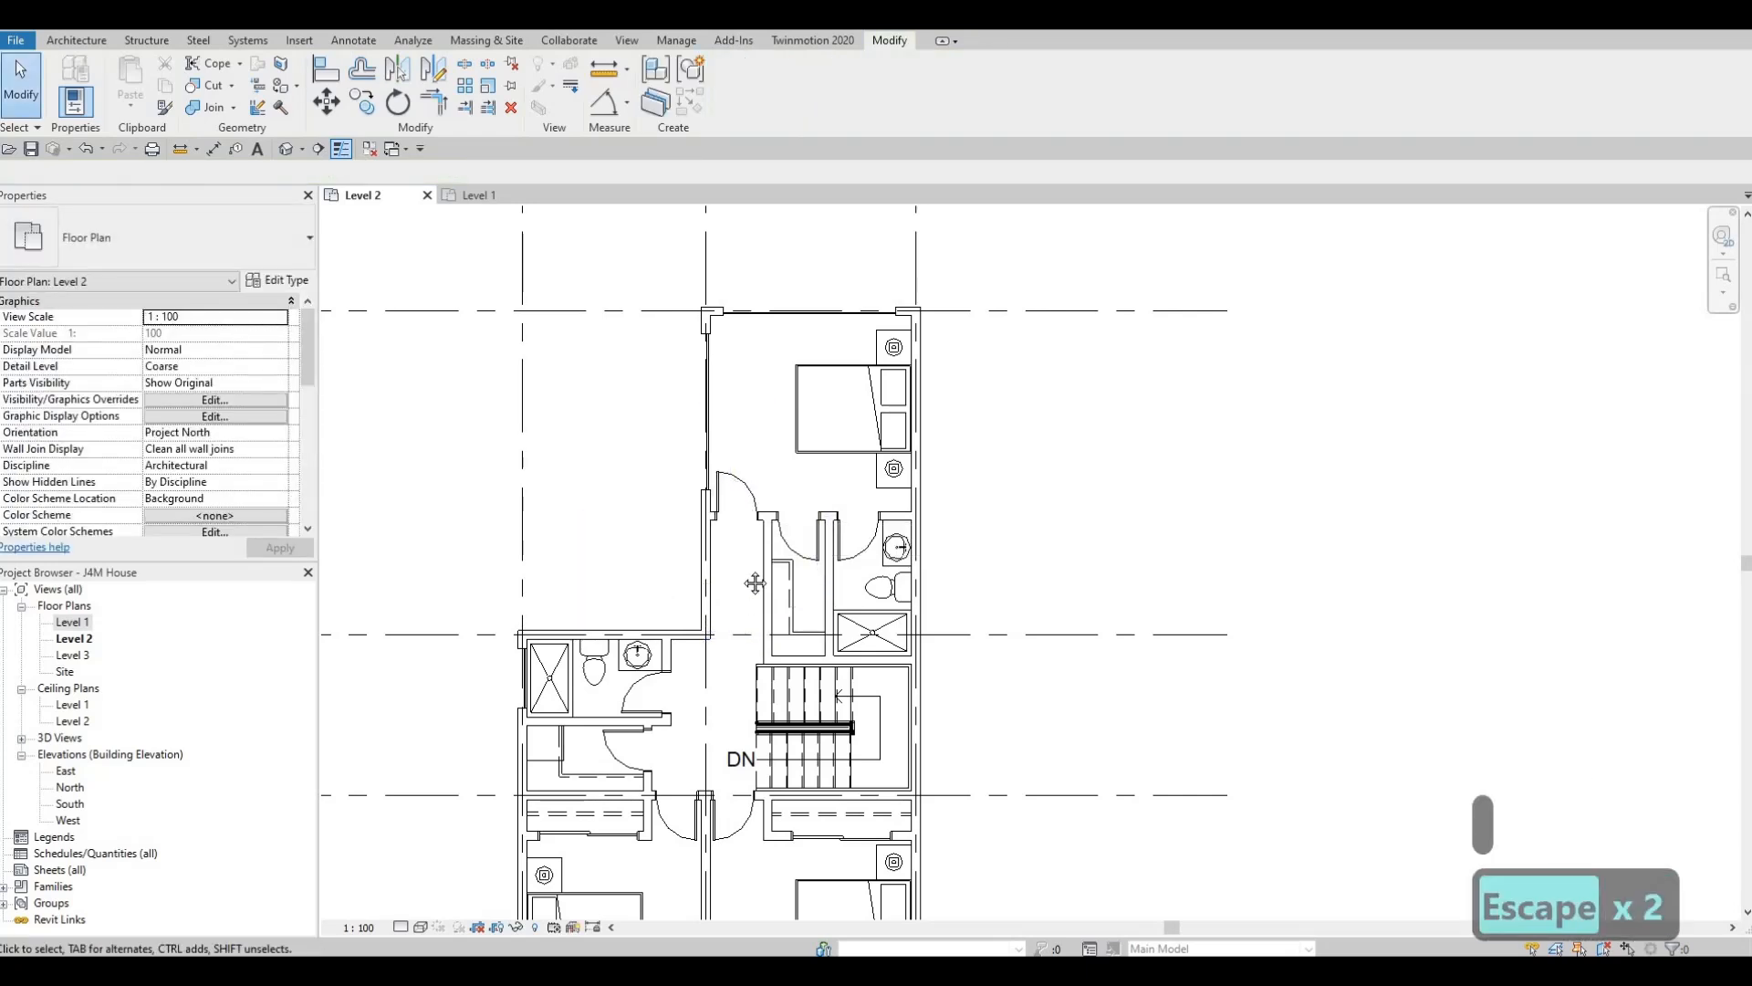
# Examine the Level 2 plan from the upper bedroom down to the lower bedrooms, checking doors, furniture and windows.
pyautogui.scroll(-2, 762, 603)
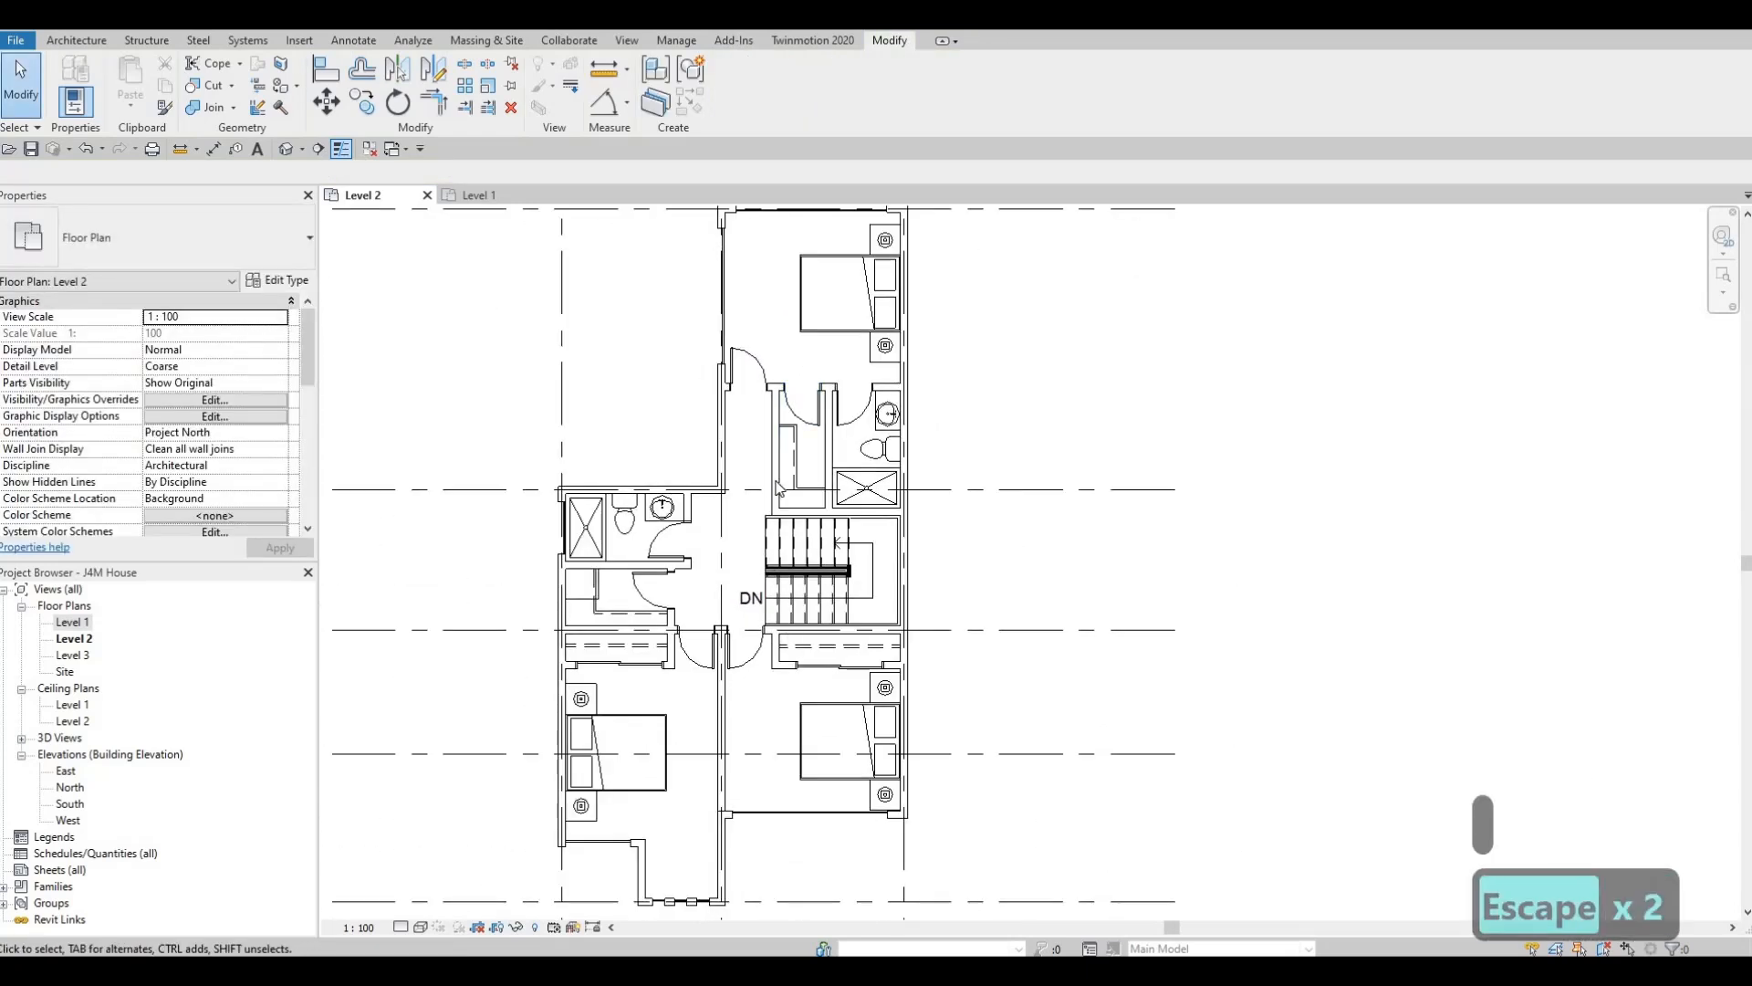
pyautogui.moveTo(742, 445); pyautogui.dragTo(740, 515, button='middle')
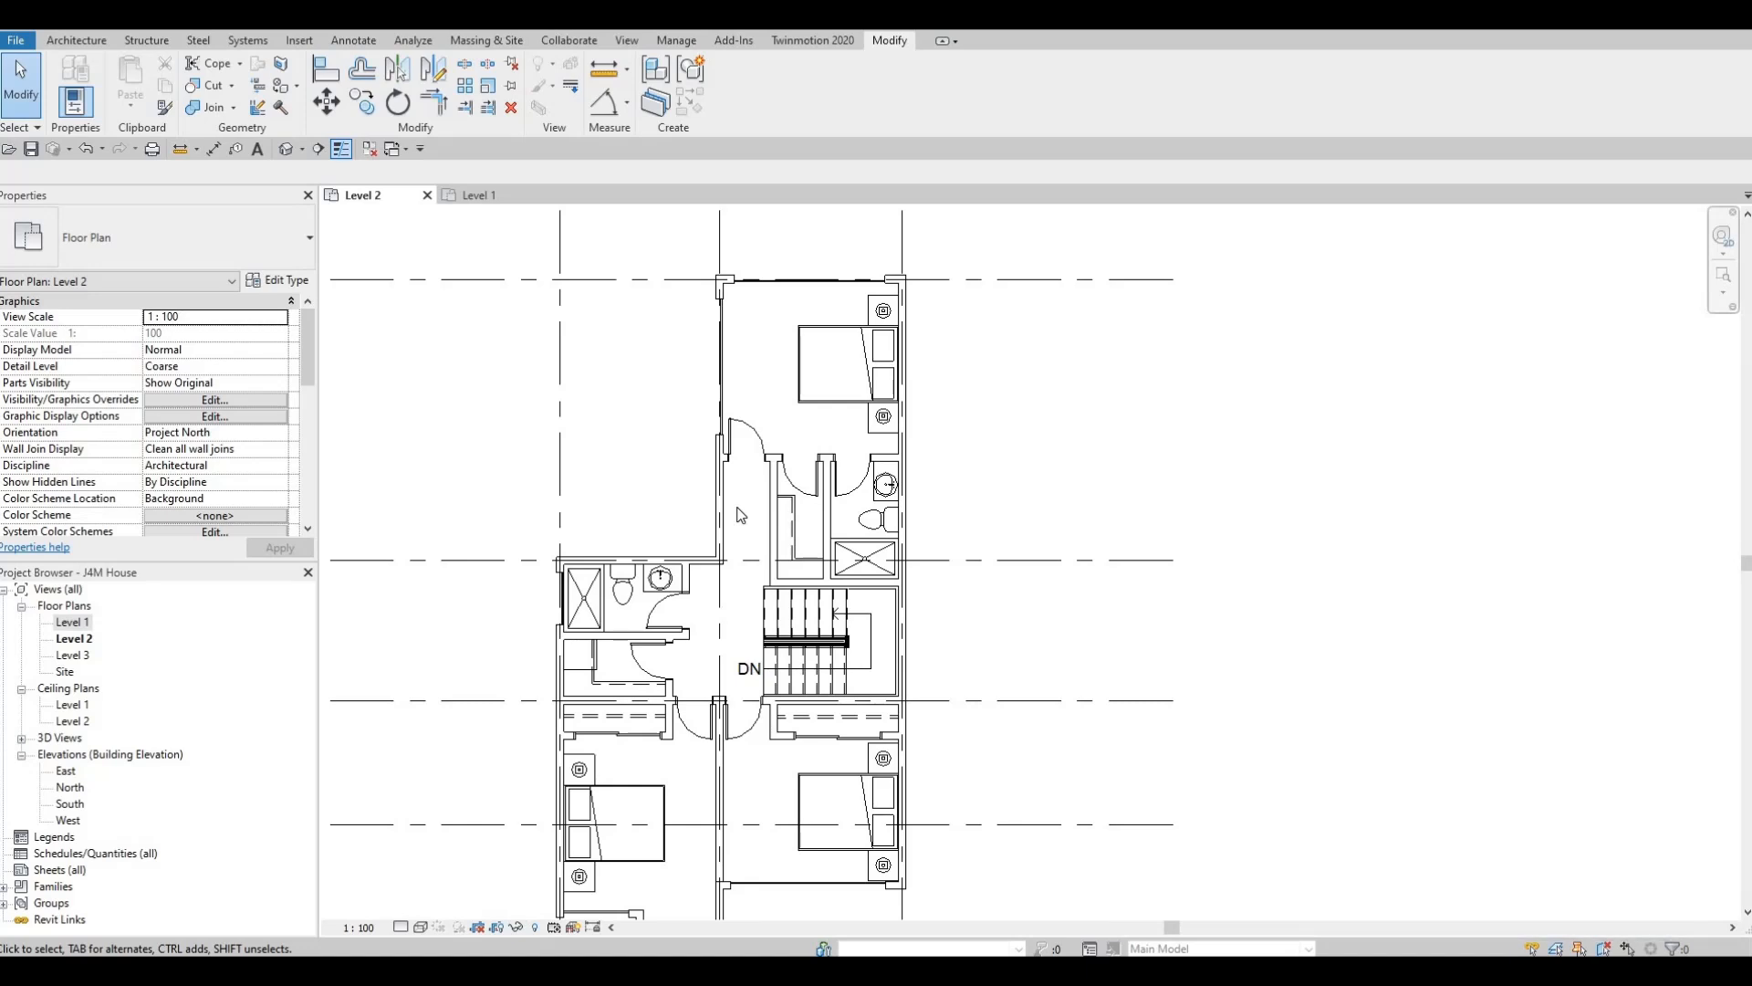
pyautogui.scroll(2, 744, 425)
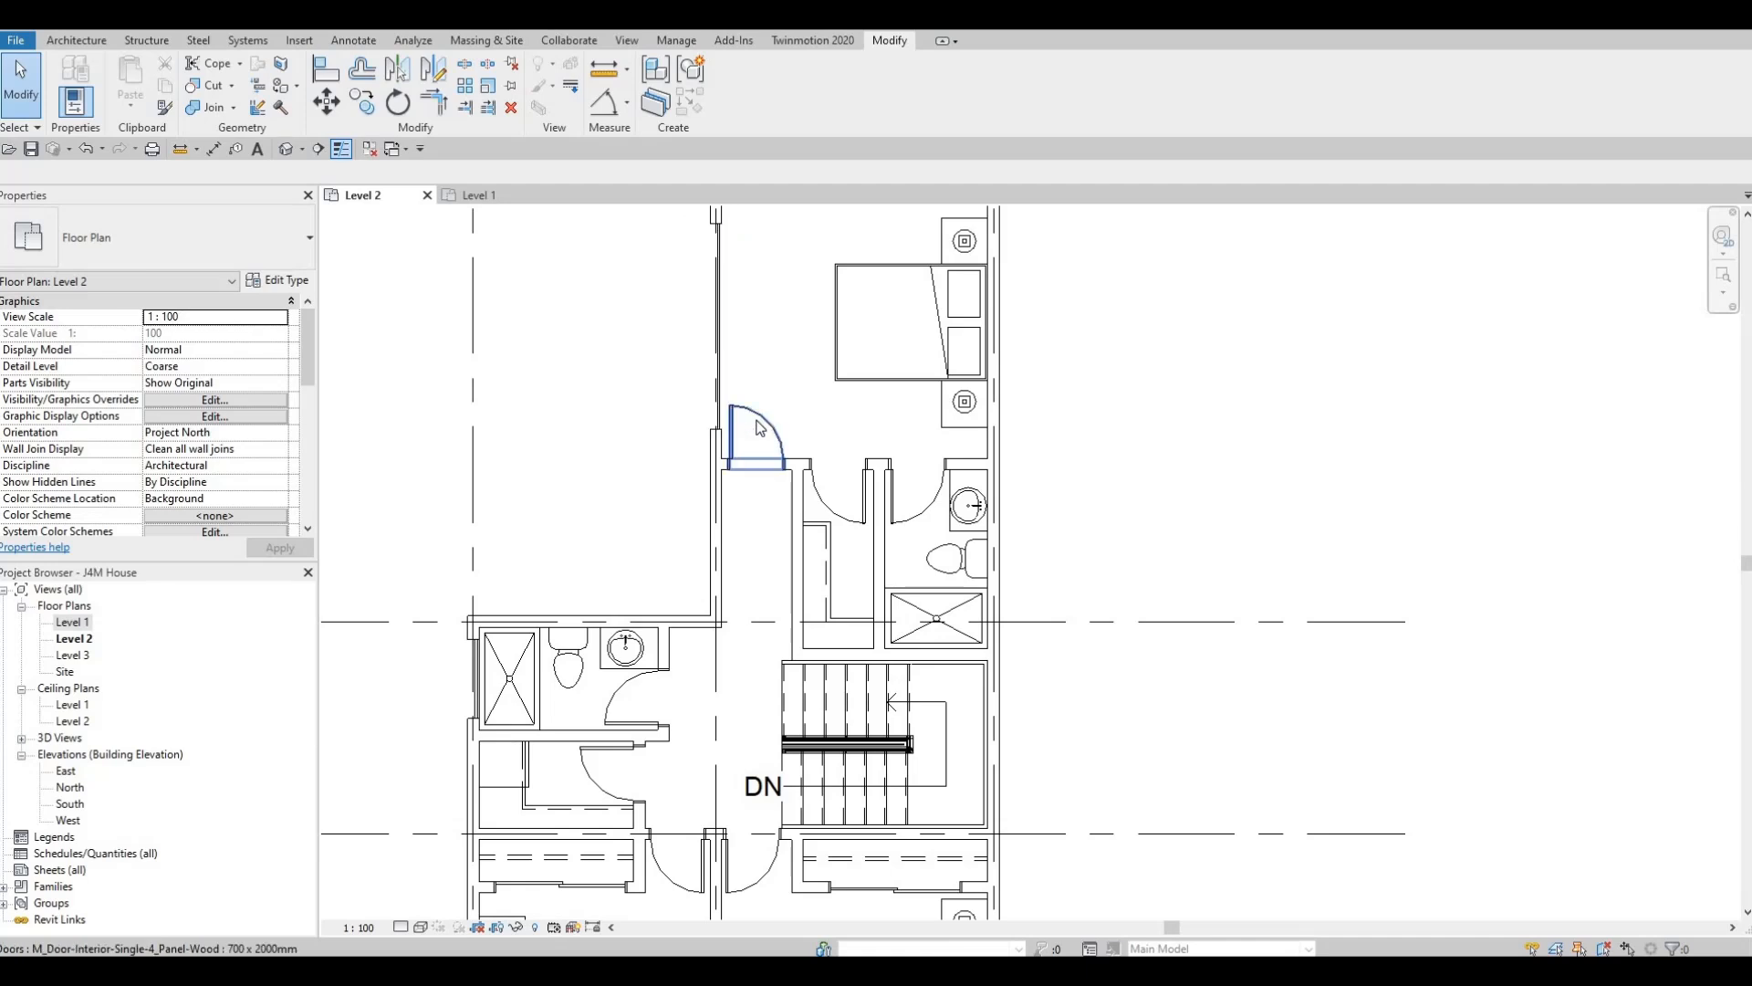
pyautogui.scroll(-3, 759, 505)
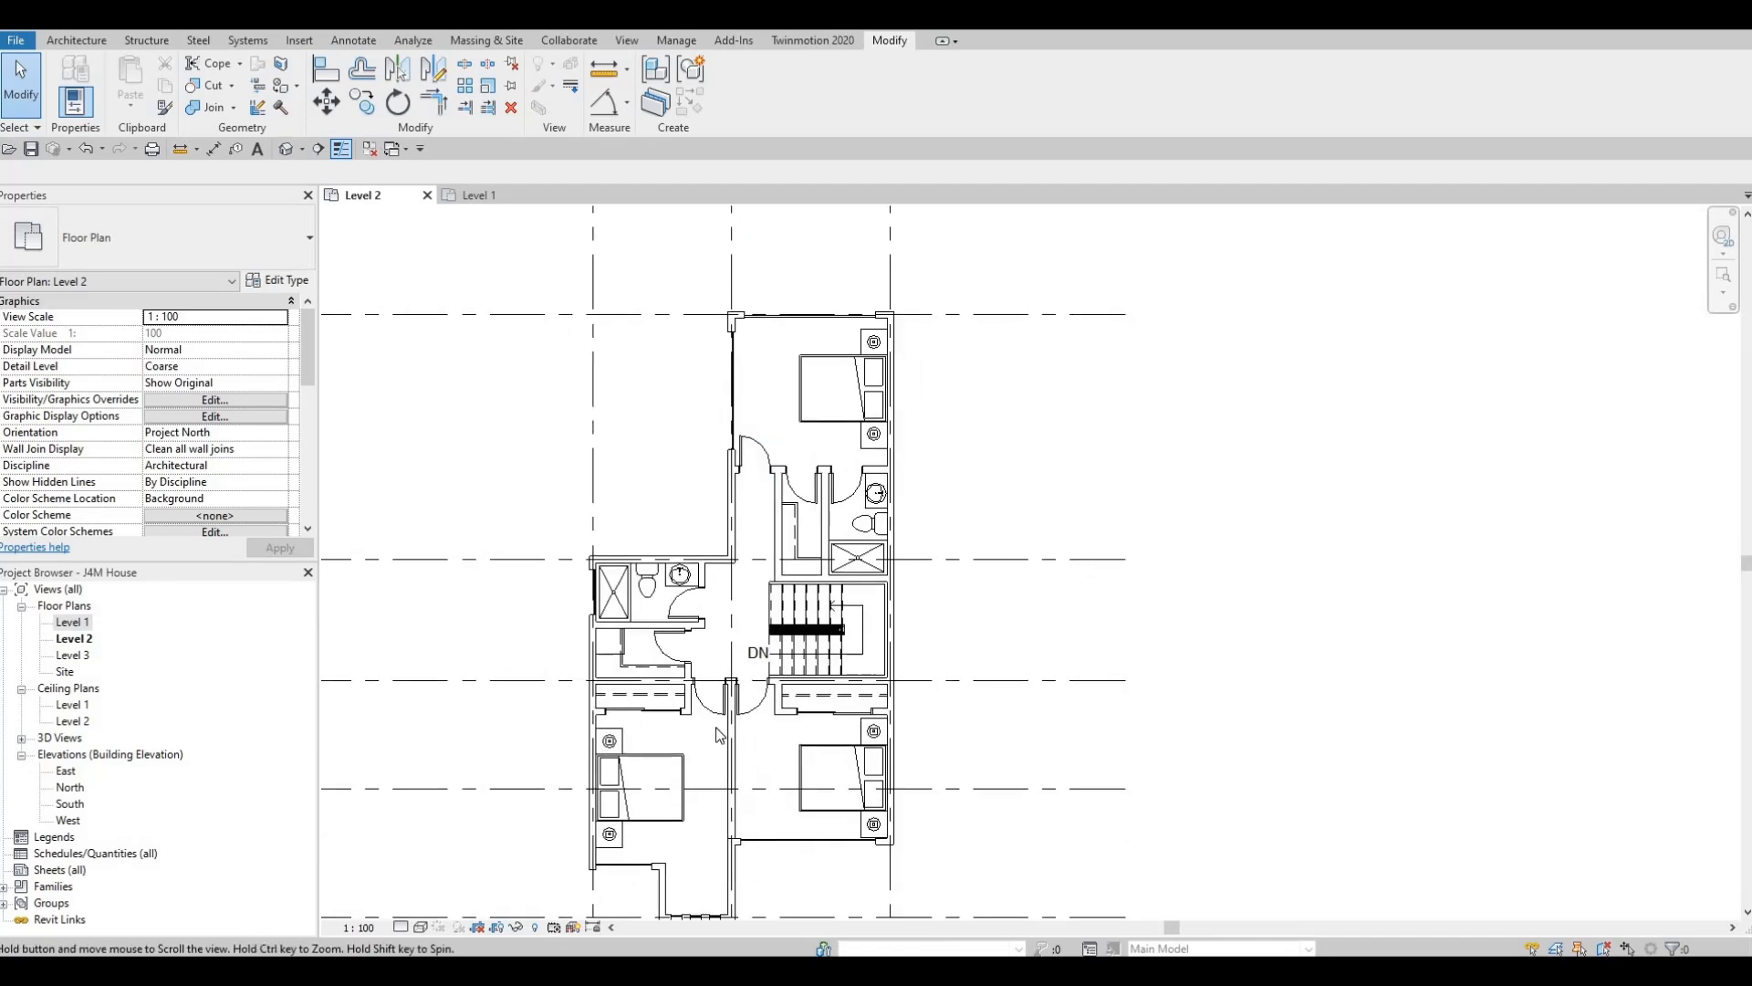
pyautogui.press('Escape')
pyautogui.press('Escape')
pyautogui.moveTo(765, 696); pyautogui.dragTo(785, 590, button='middle')
pyautogui.moveTo(853, 516); pyautogui.dragTo(839, 613, button='middle')
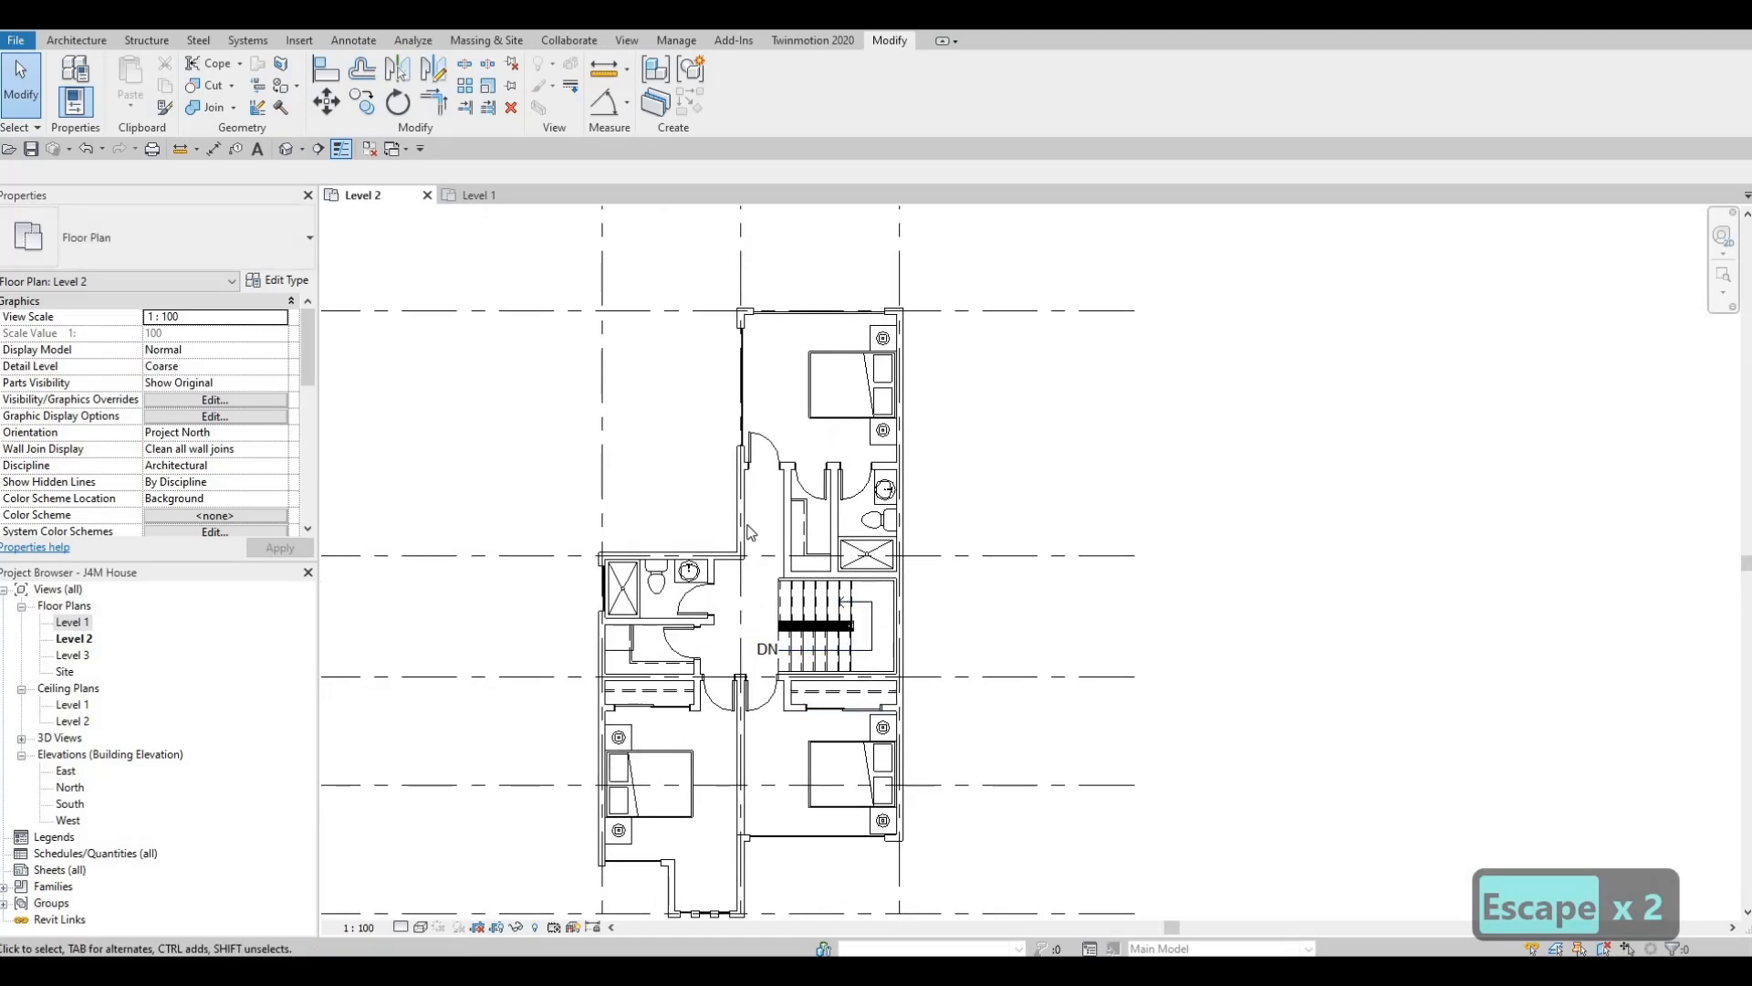
pyautogui.moveTo(750, 450); pyautogui.dragTo(746, 521, button='middle')
pyautogui.scroll(2, 744, 521)
pyautogui.scroll(2, 833, 589)
pyautogui.moveTo(833, 589); pyautogui.dragTo(851, 468, button='middle')
pyautogui.scroll(-3, 847, 469)
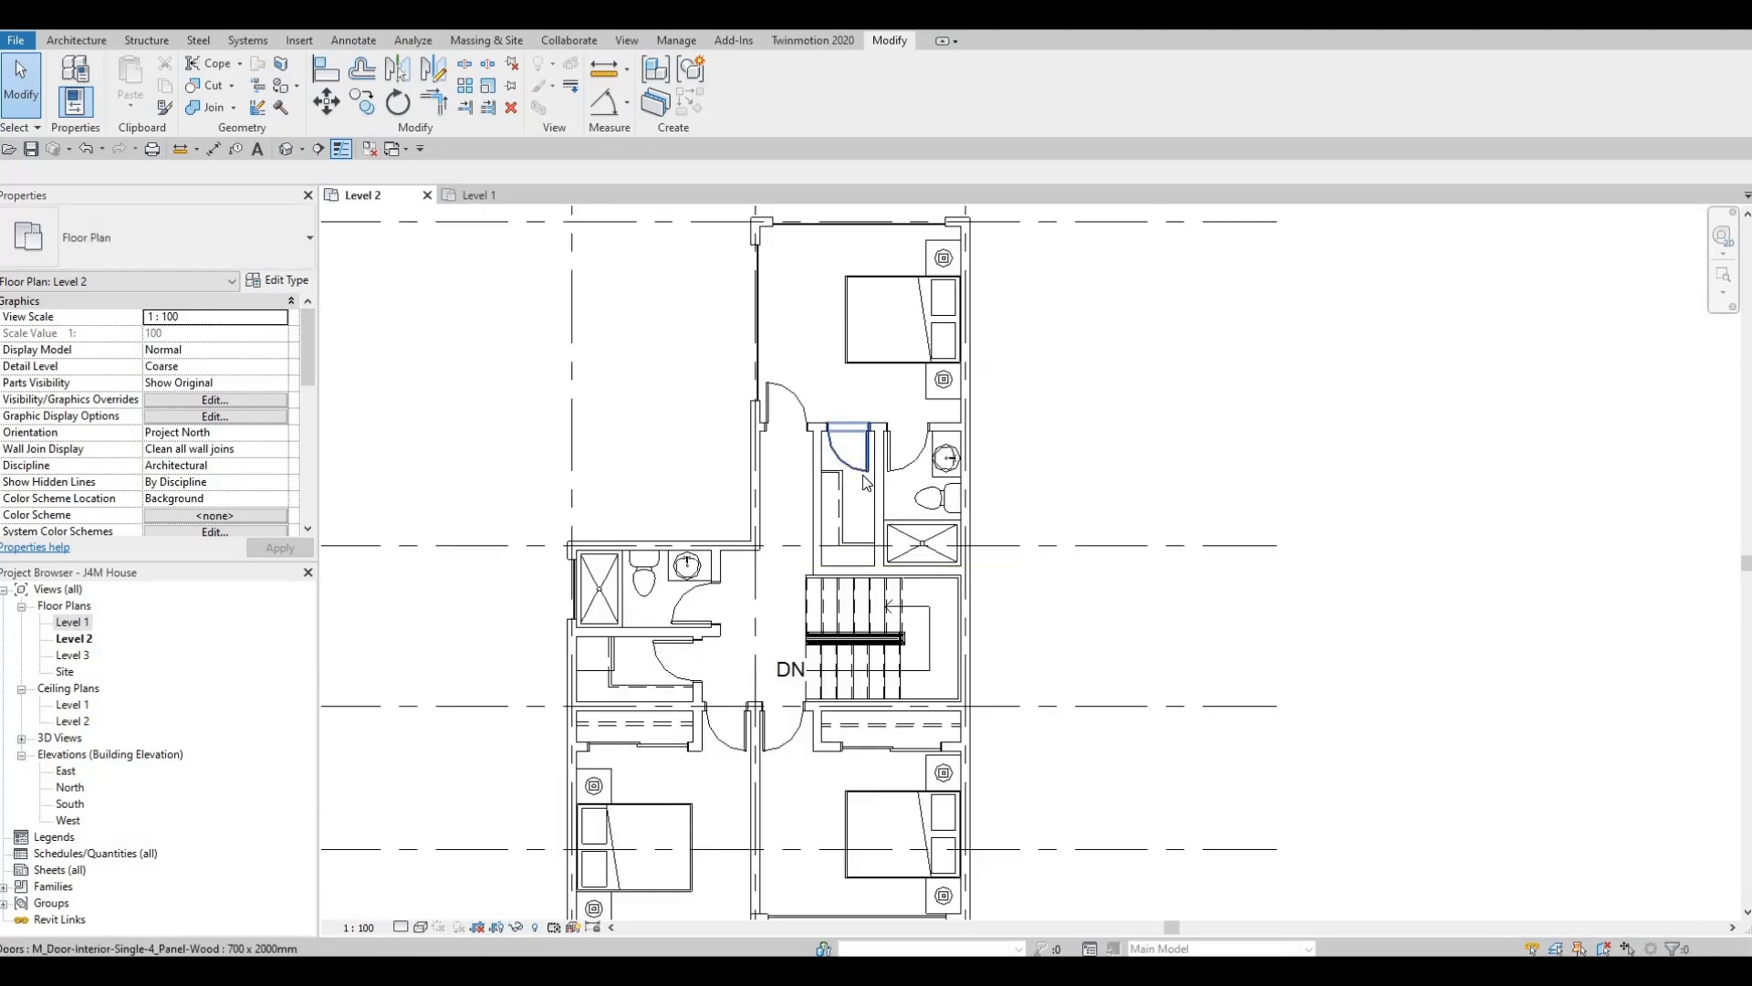
pyautogui.moveTo(841, 537)
pyautogui.mouseDown(button='middle')
pyautogui.moveTo(863, 484)
pyautogui.moveTo(813, 495)
pyautogui.moveTo(796, 564)
pyautogui.moveTo(843, 537)
pyautogui.mouseUp(button='middle')
pyautogui.scroll(-1, 810, 500)
pyautogui.press('Escape')
pyautogui.scroll(-1, 837, 552)
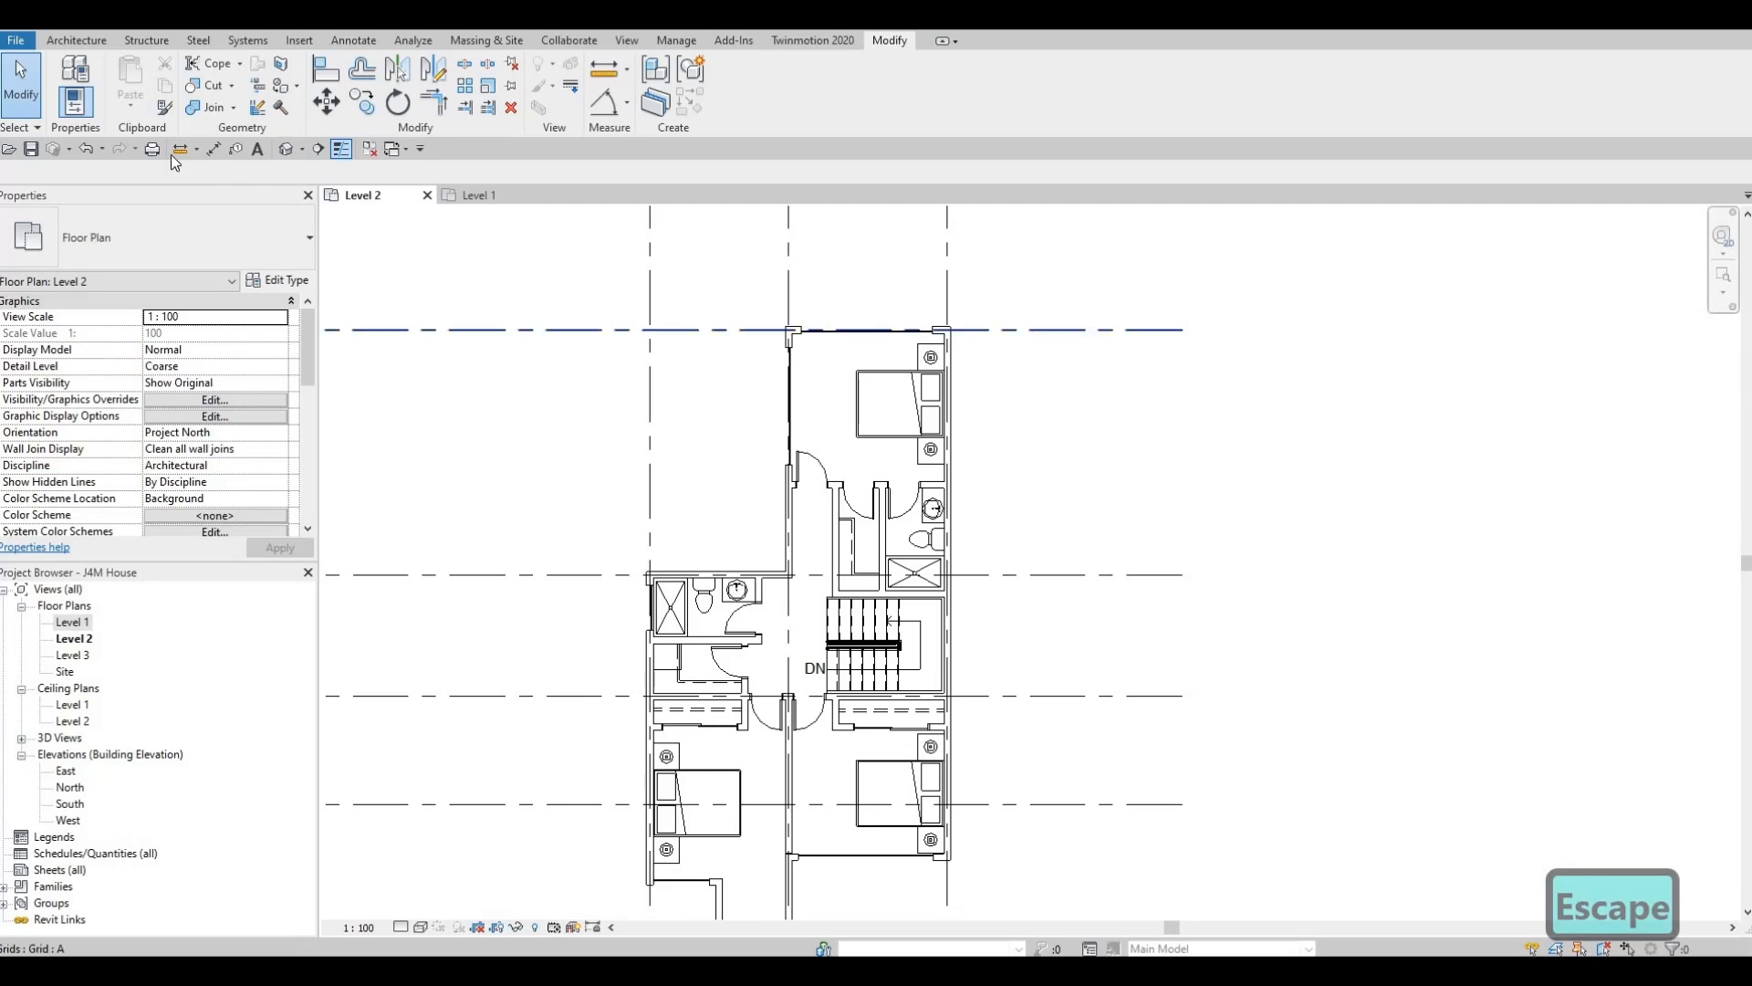
# Open the default 3D view and bring up the upper bedroom's left exterior wall with its curtain wall.
pyautogui.click(288, 148)
pyautogui.scroll(5, 950, 442)
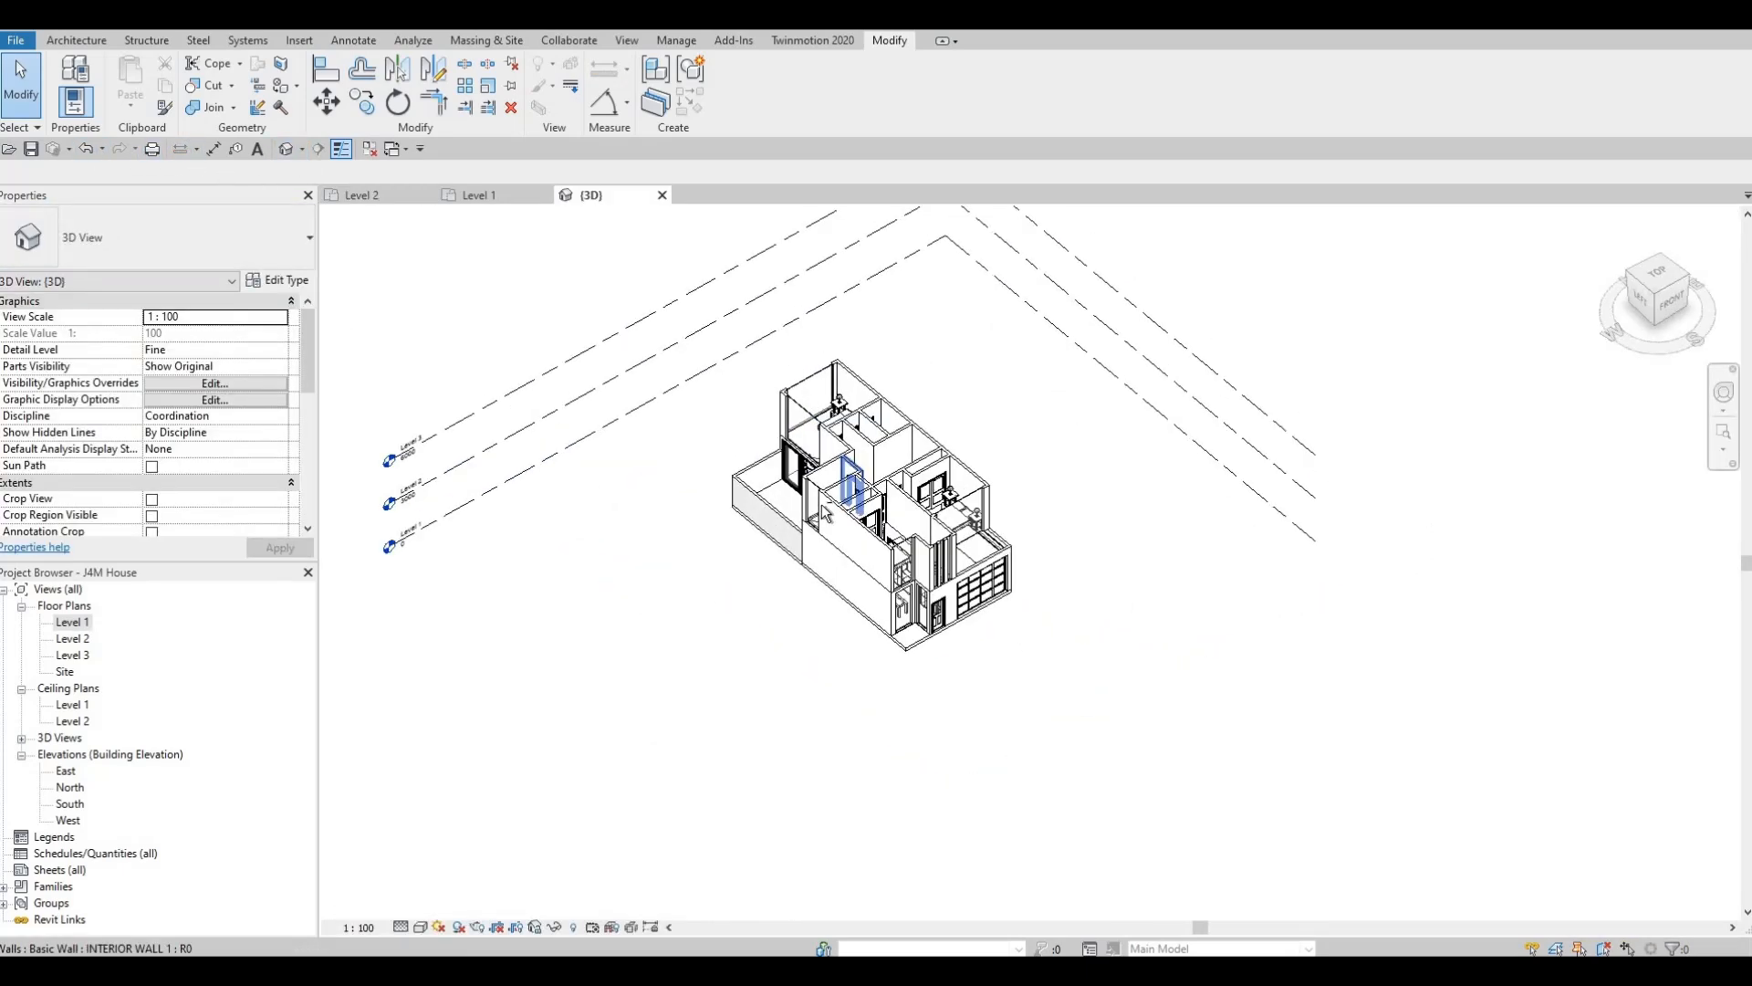
pyautogui.keyDown('shift'); pyautogui.moveTo(949, 442); pyautogui.dragTo(826, 473, button='middle'); pyautogui.keyUp('shift')
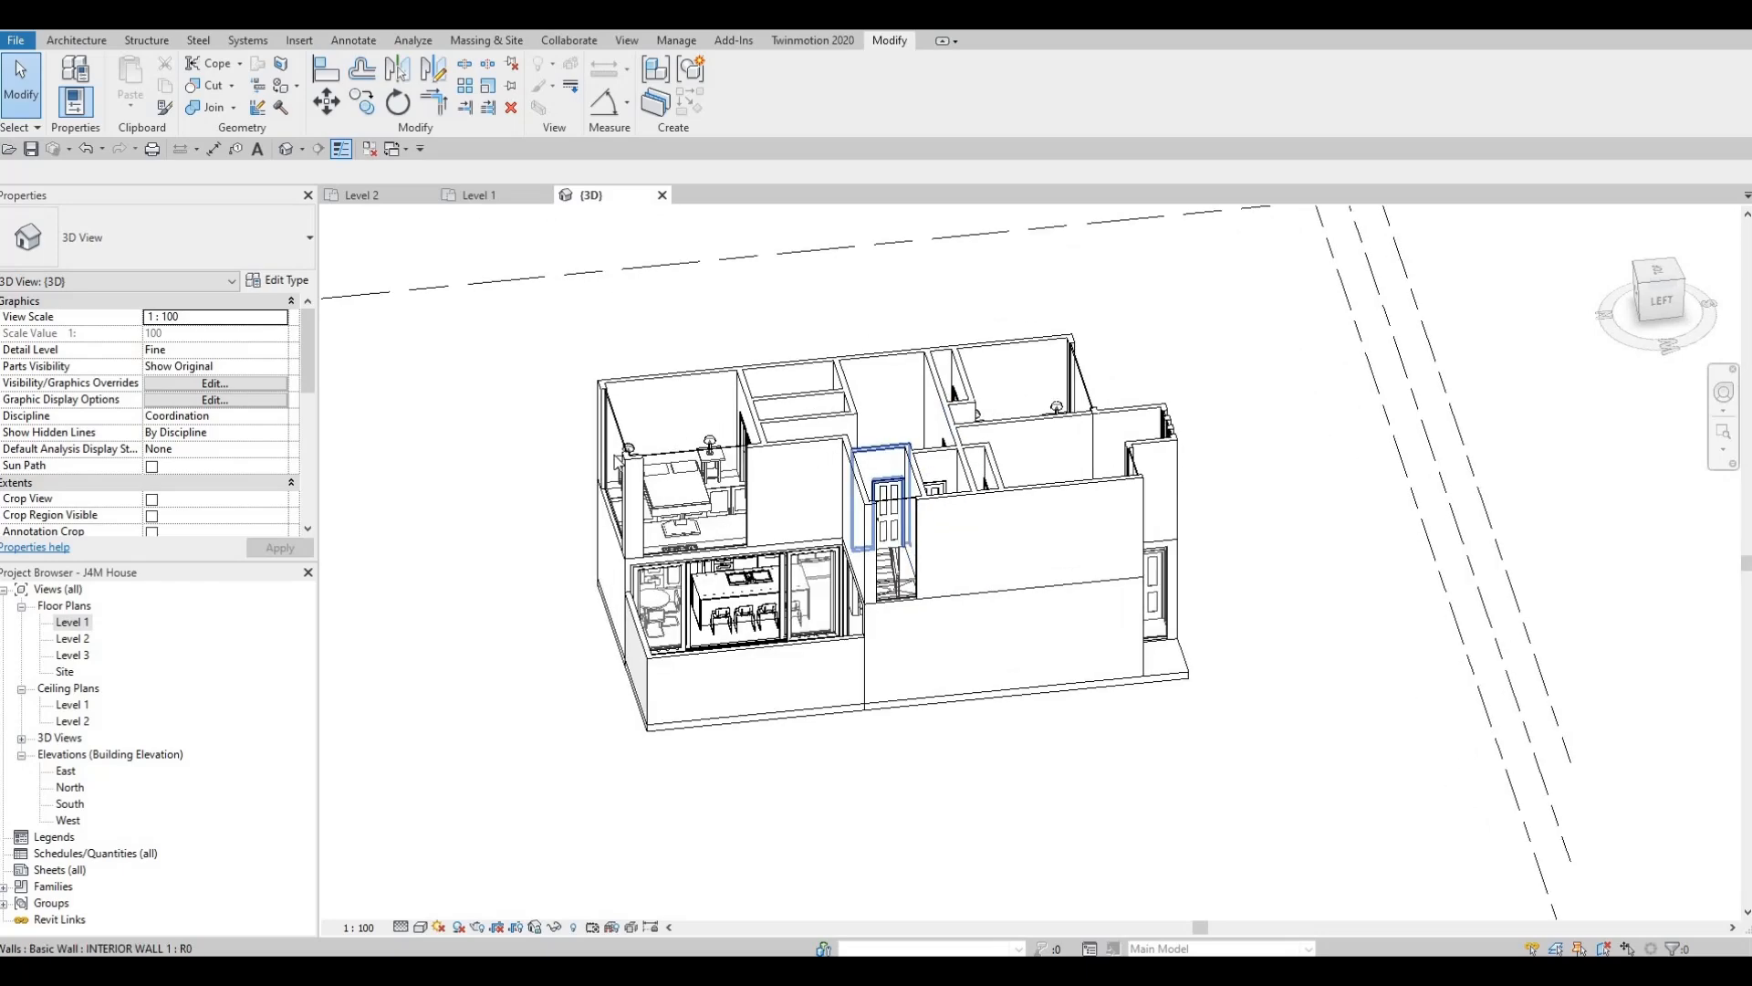
pyautogui.scroll(5, 827, 474)
pyautogui.moveTo(539, 455); pyautogui.dragTo(844, 475, button='middle')
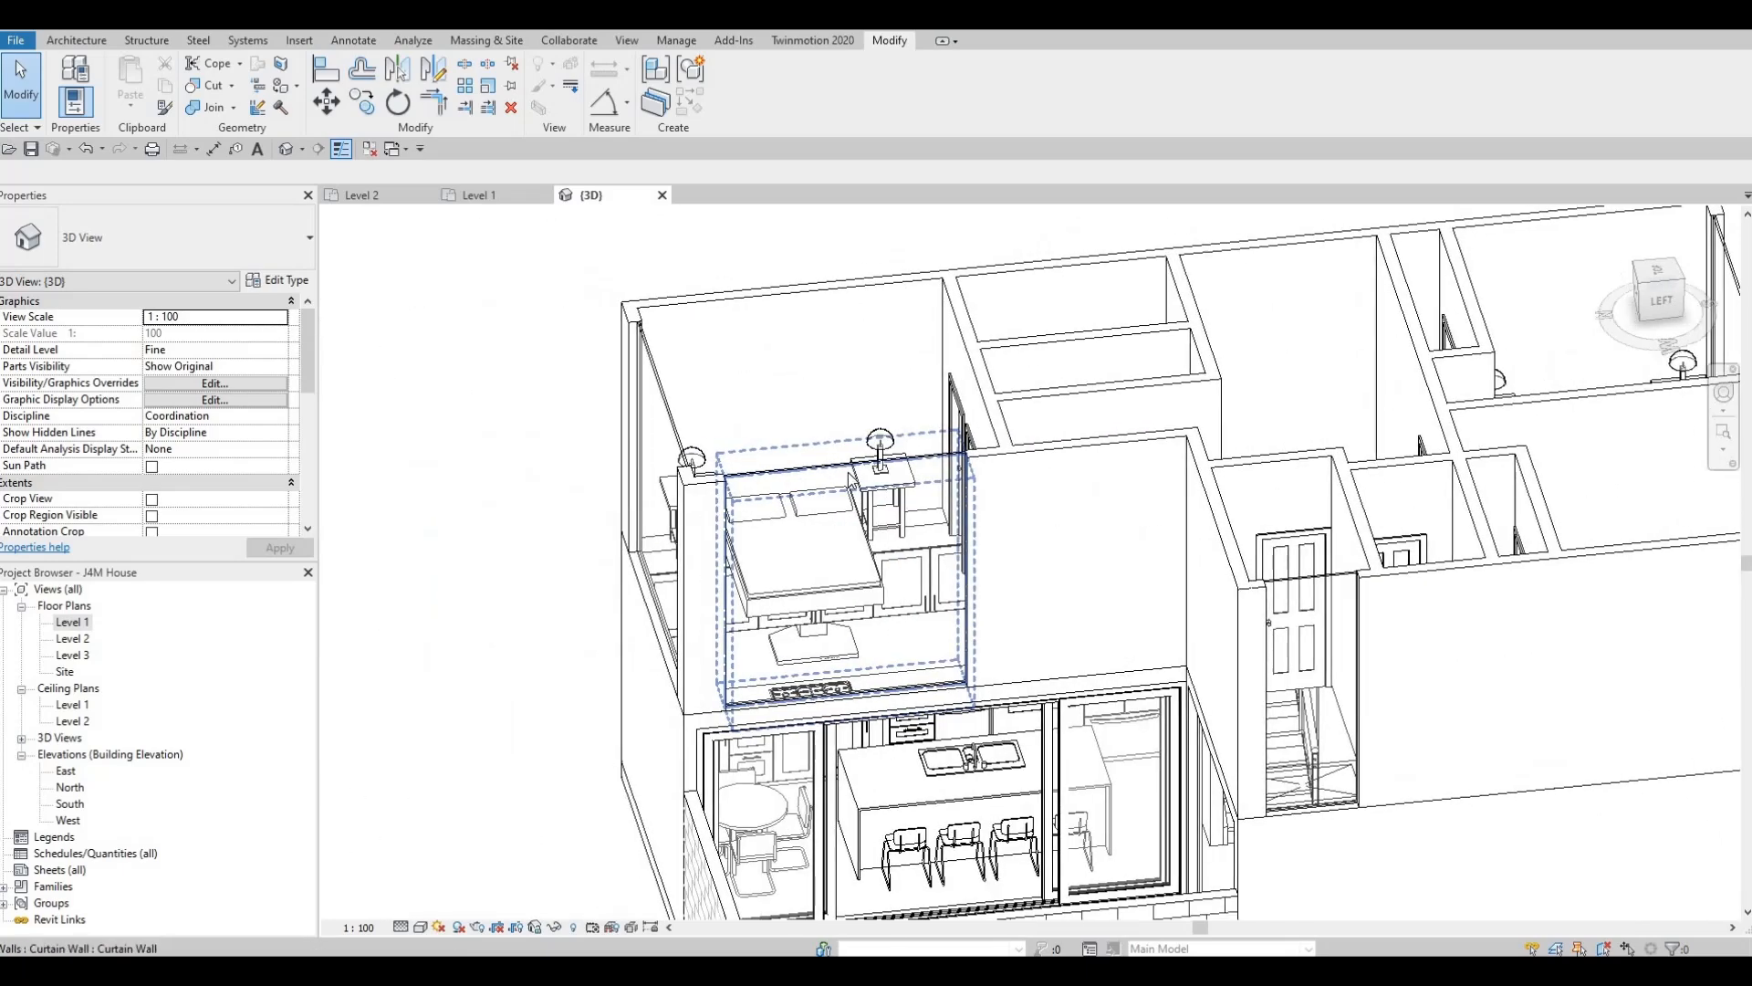
# Lower the top of the upper bedroom's left curtain wall by setting its Top Offset to -400.
pyautogui.click(848, 489)
pyautogui.moveTo(849, 495); pyautogui.dragTo(848, 528)
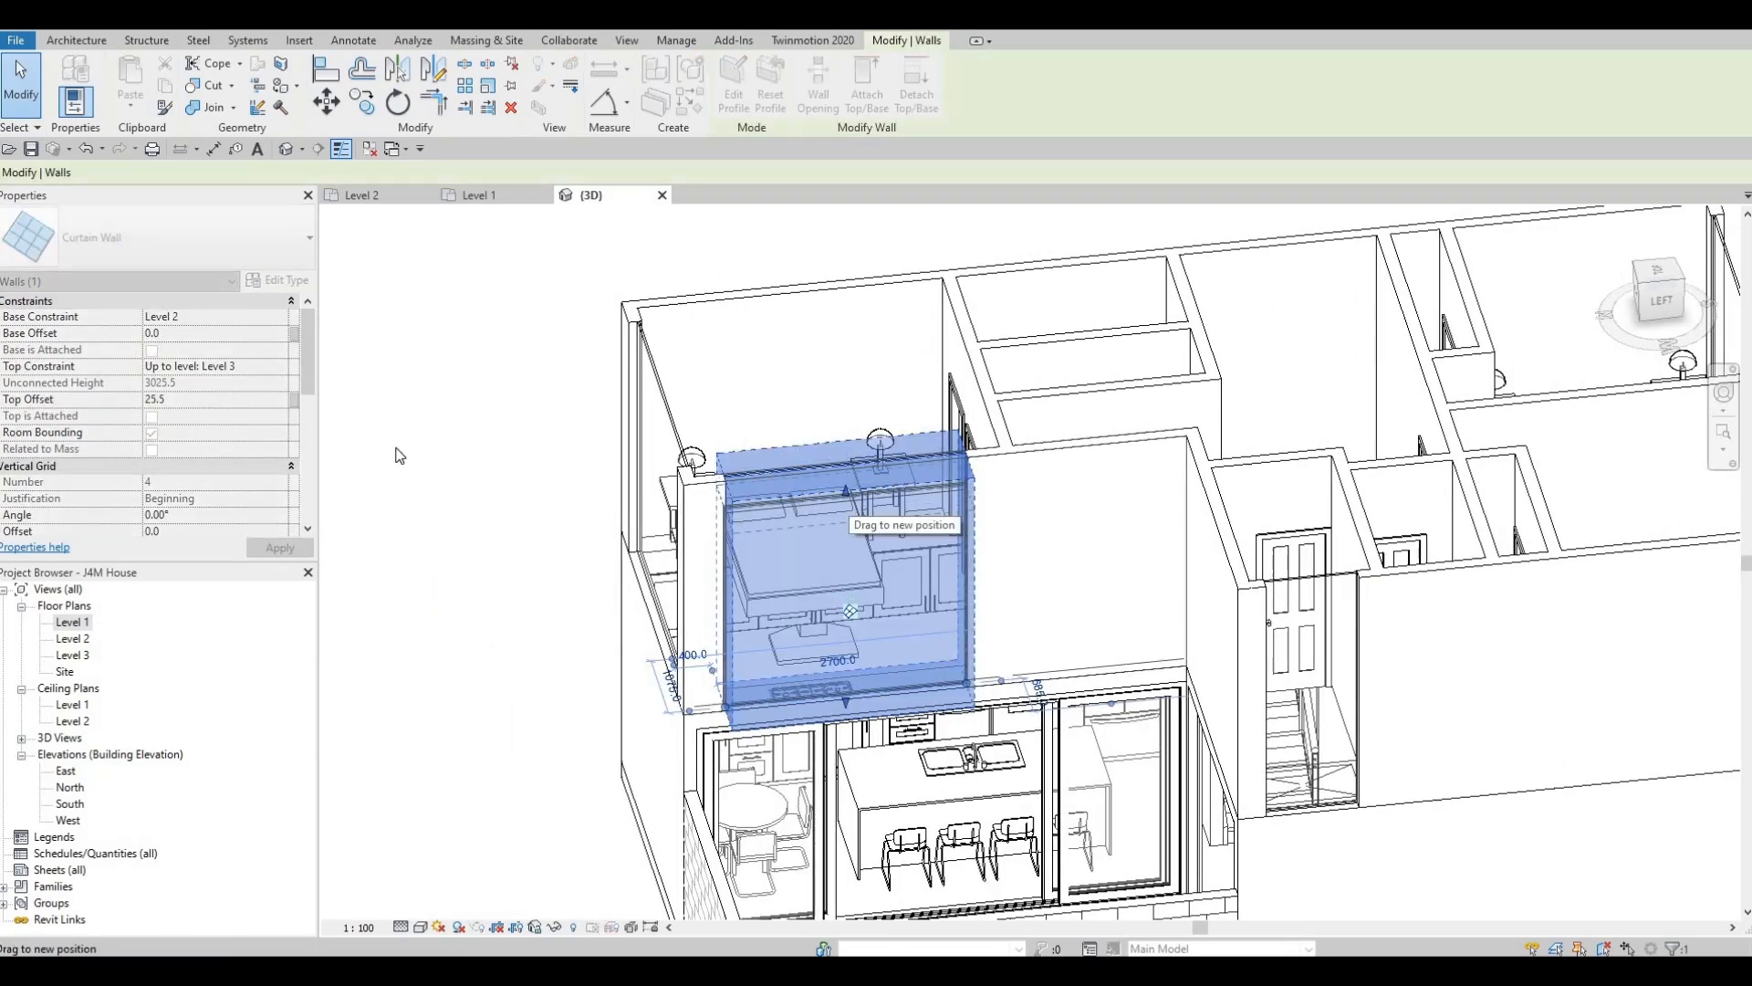
pyautogui.click(205, 402)
pyautogui.write('-')
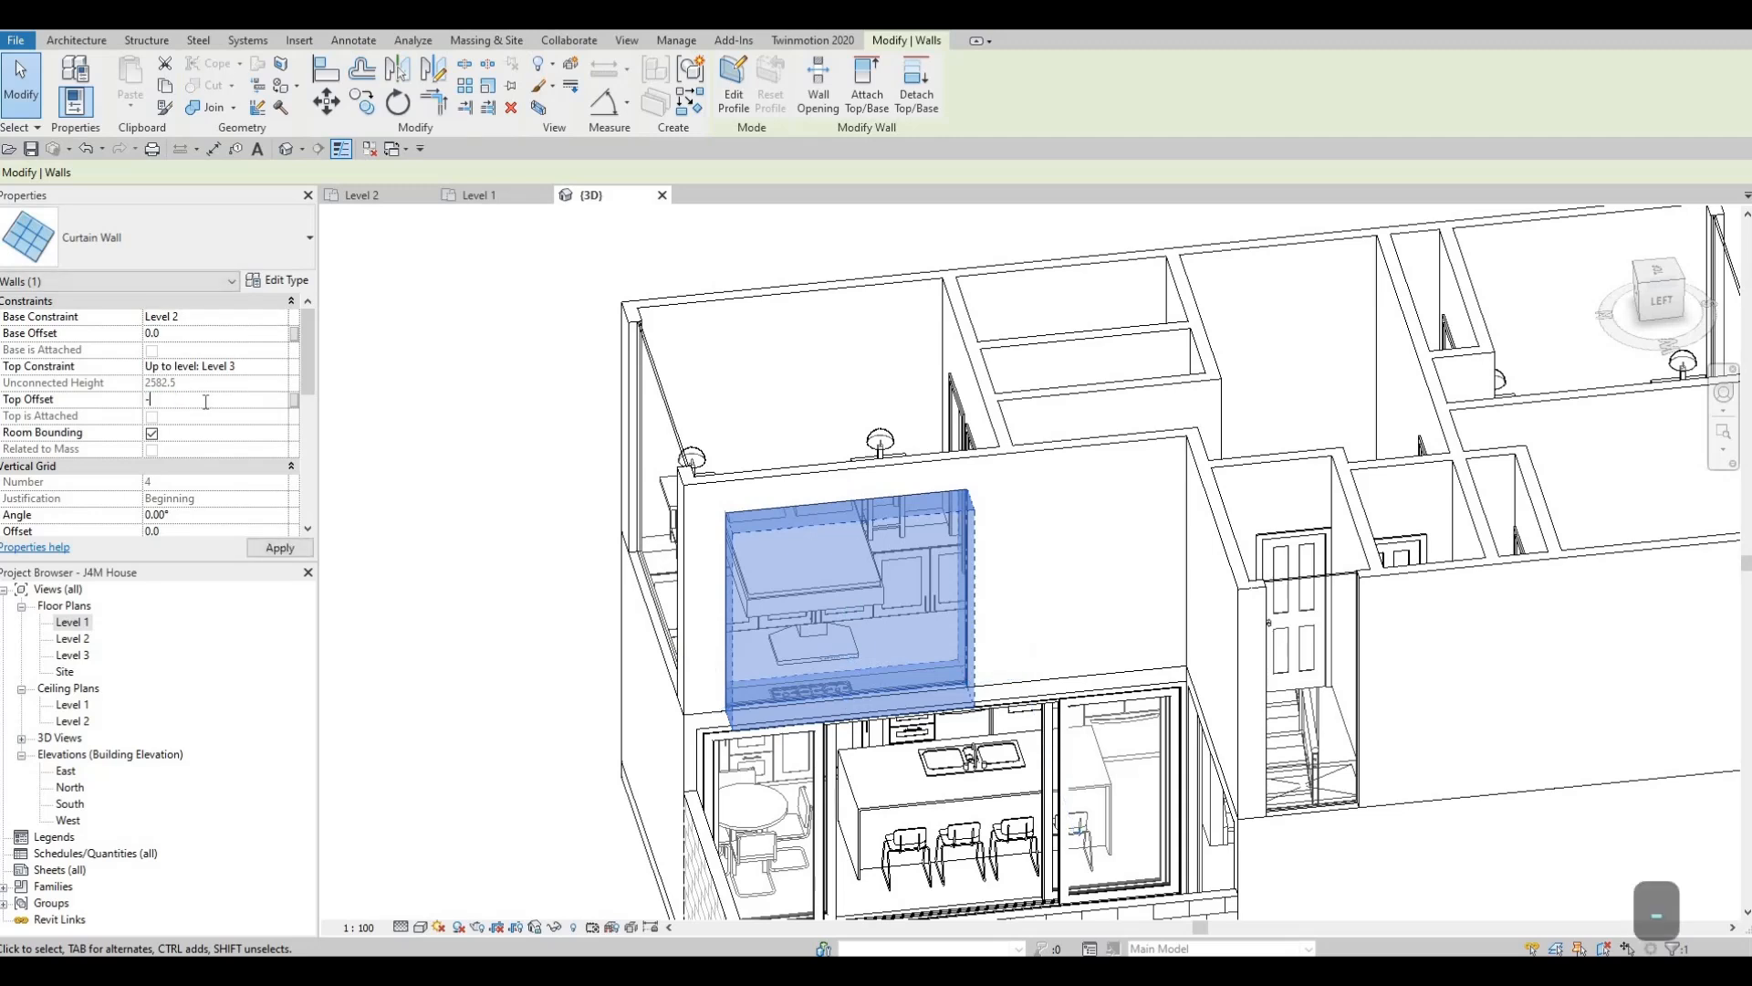
pyautogui.write('400')
pyautogui.press('Return')
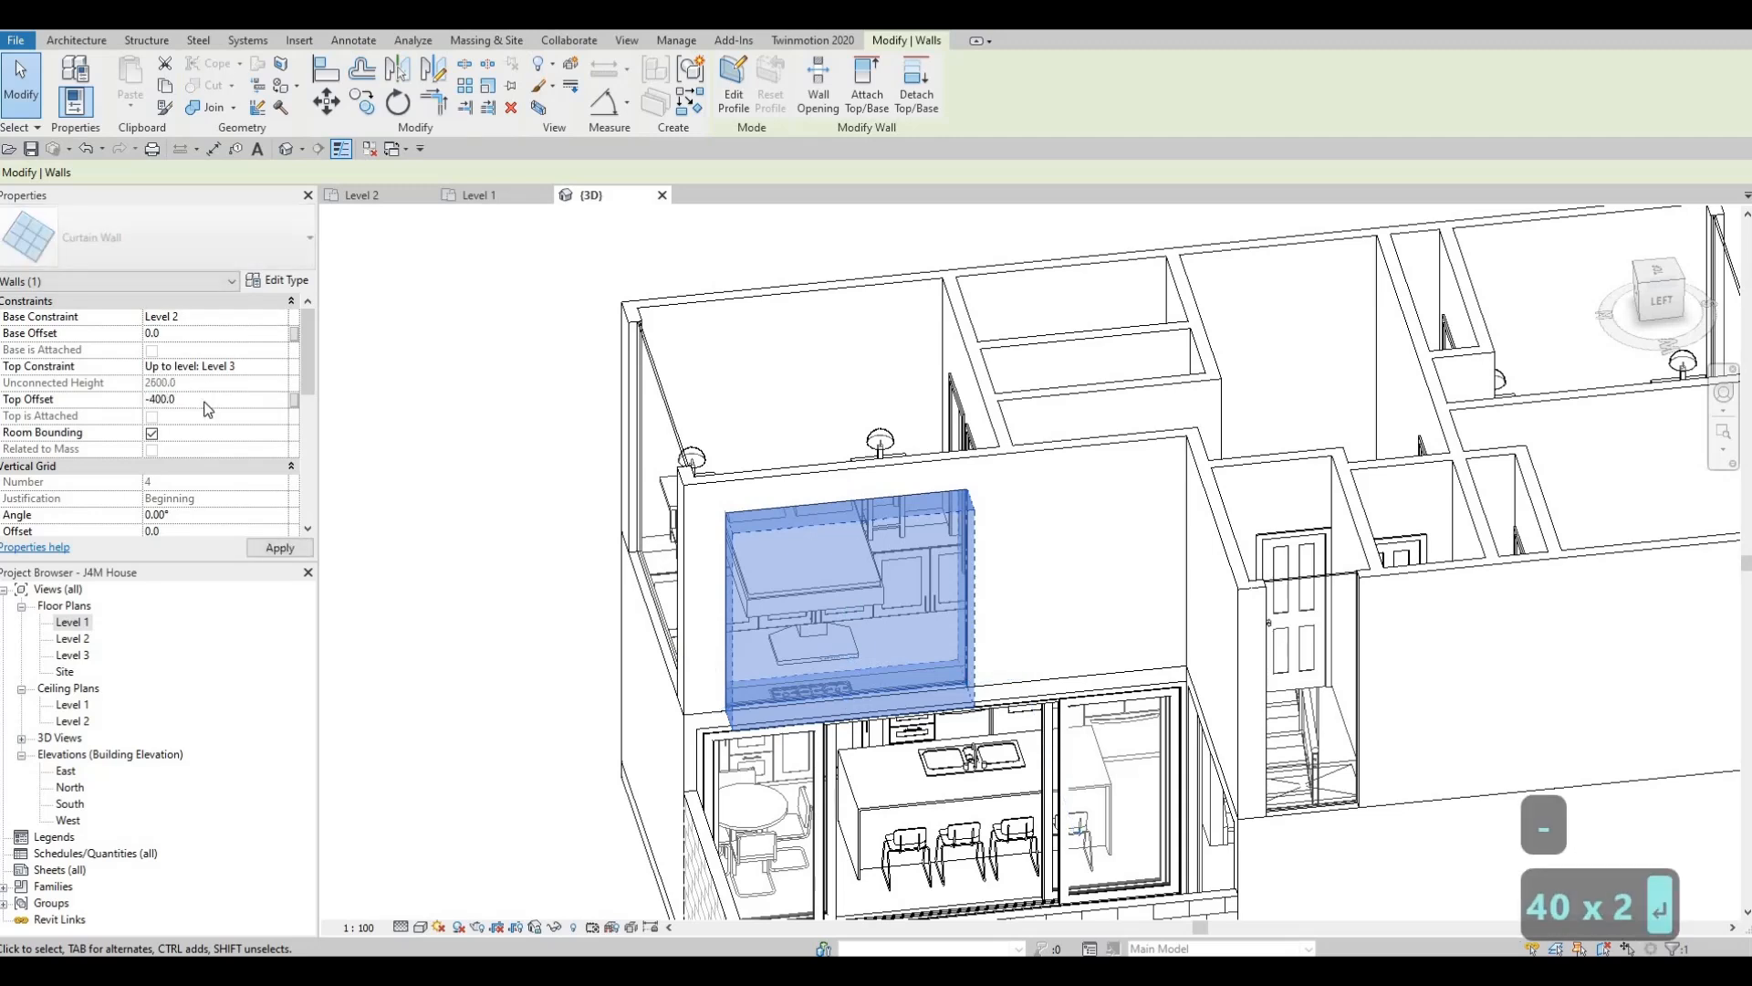
pyautogui.click(267, 551)
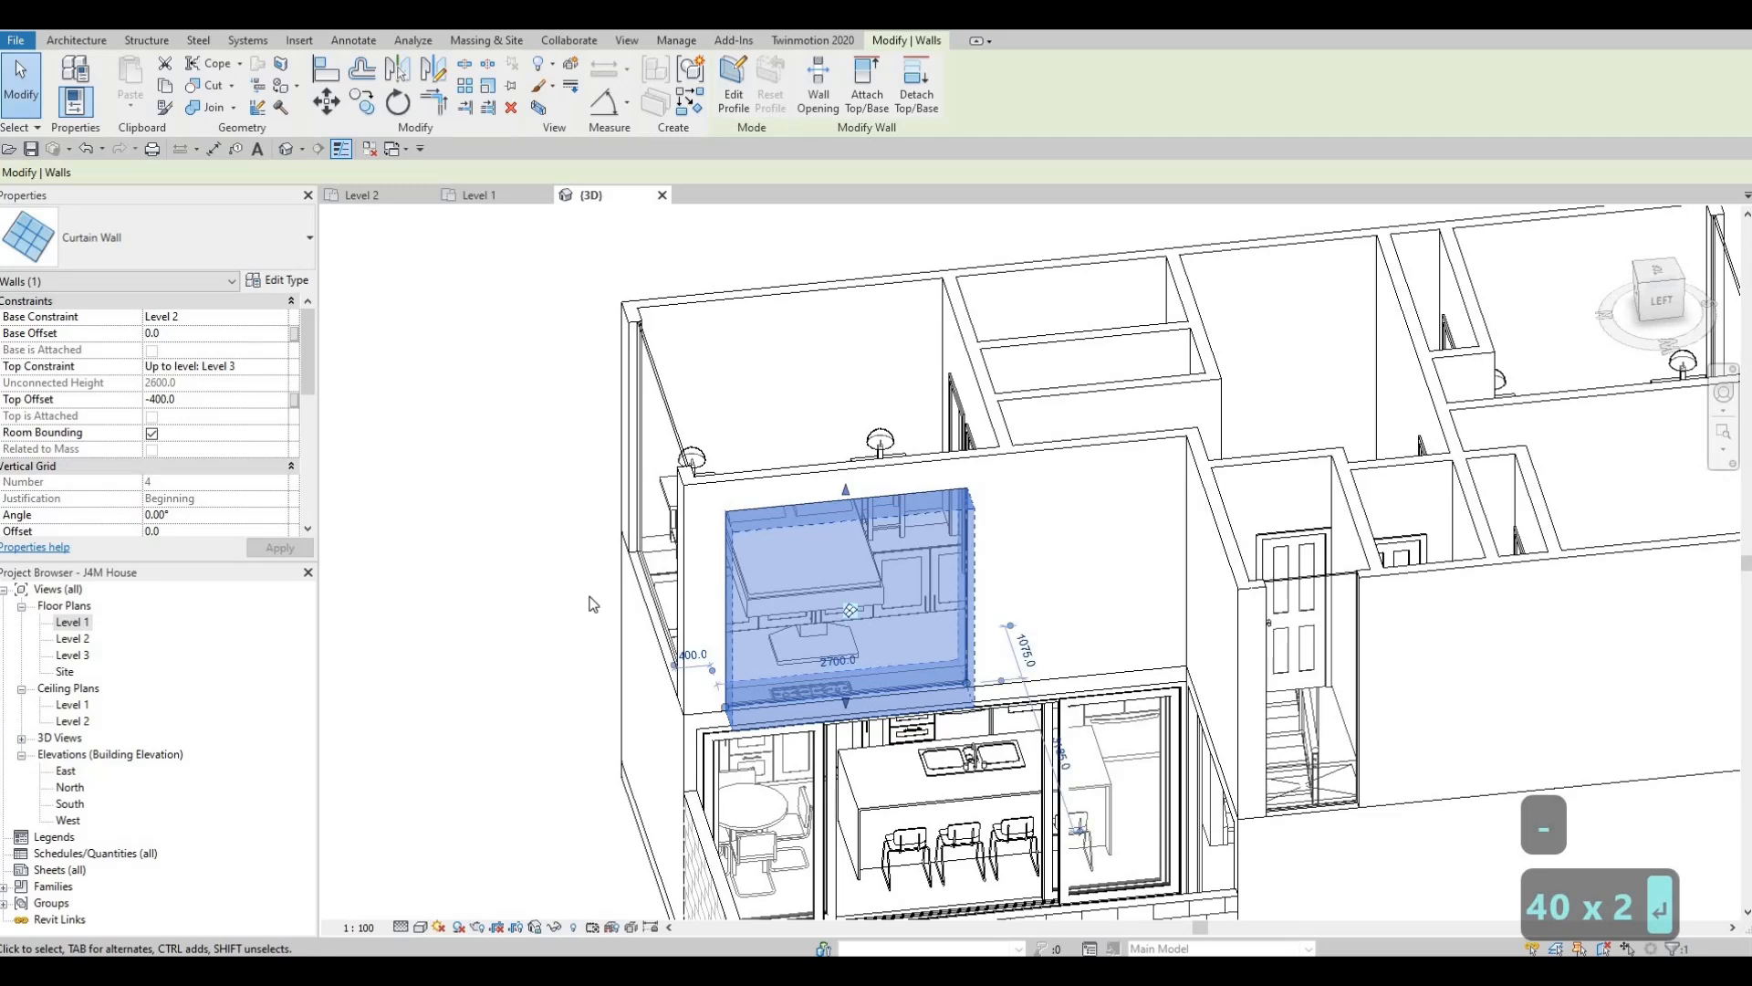
pyautogui.press('Escape')
pyautogui.press('Escape')
# Align the tops of the upper bedroom's other curtain wall and the bathroom's curtain wall to the lowered curtain wall.
pyautogui.press('a')
pyautogui.press('l')
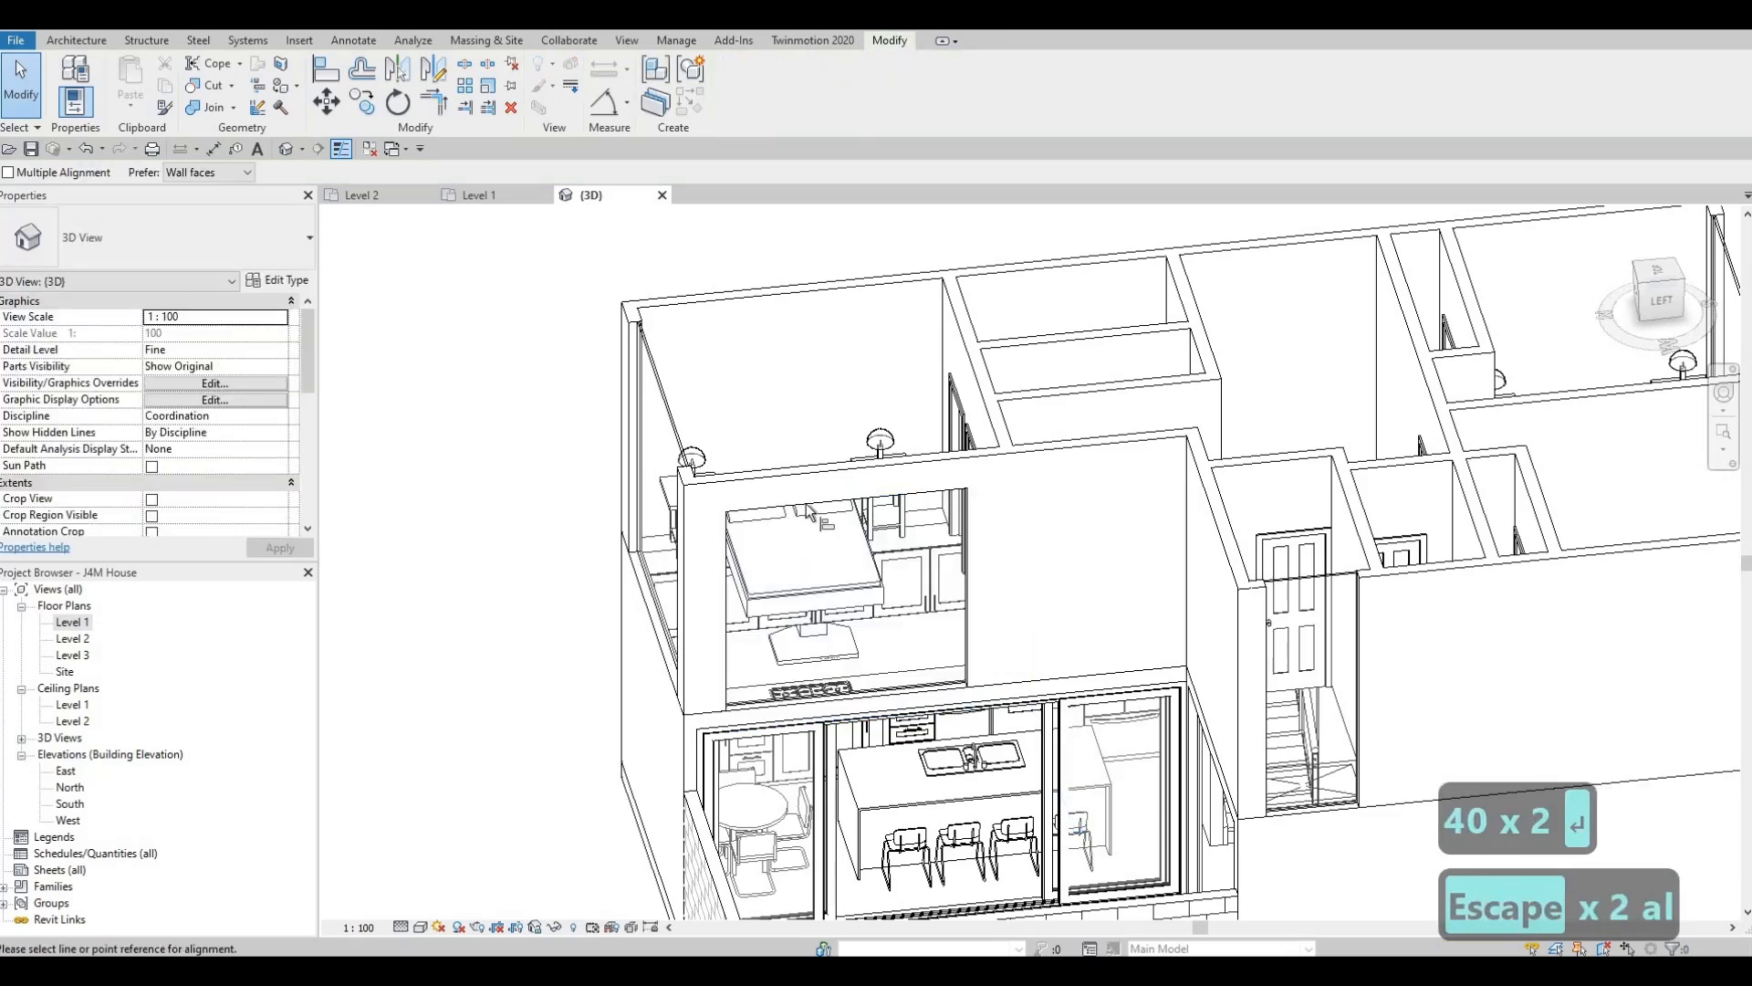
pyautogui.click(690, 449)
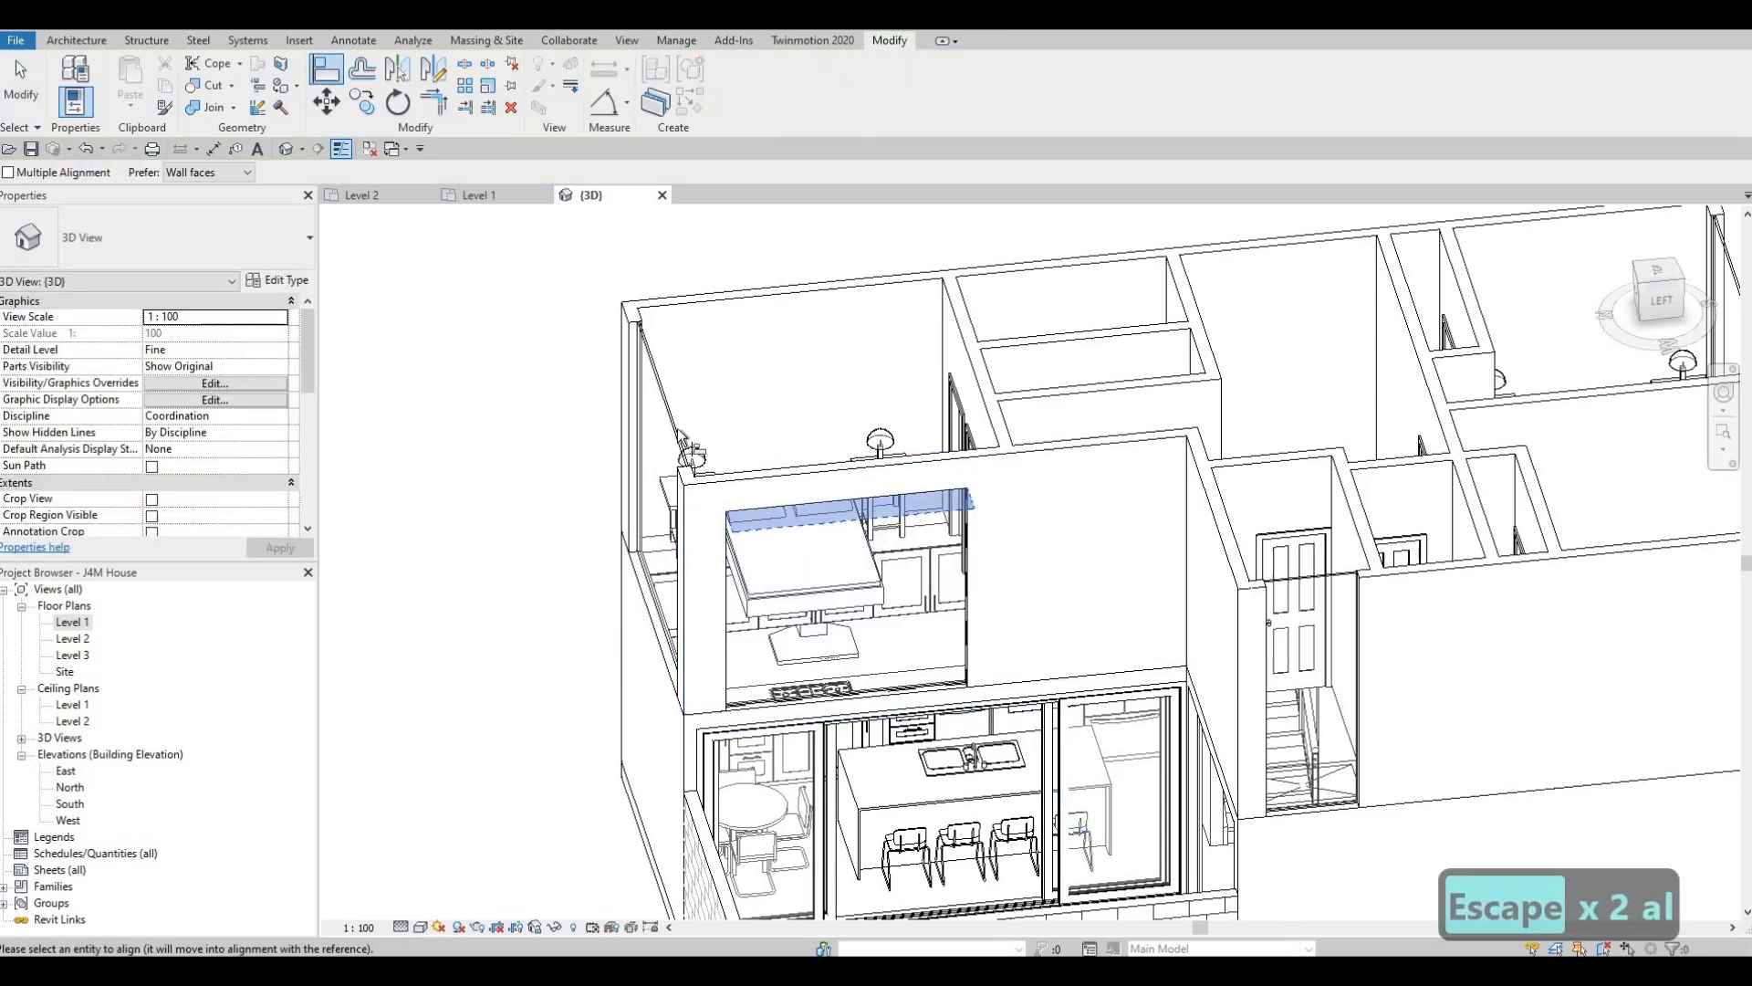
pyautogui.click(821, 500)
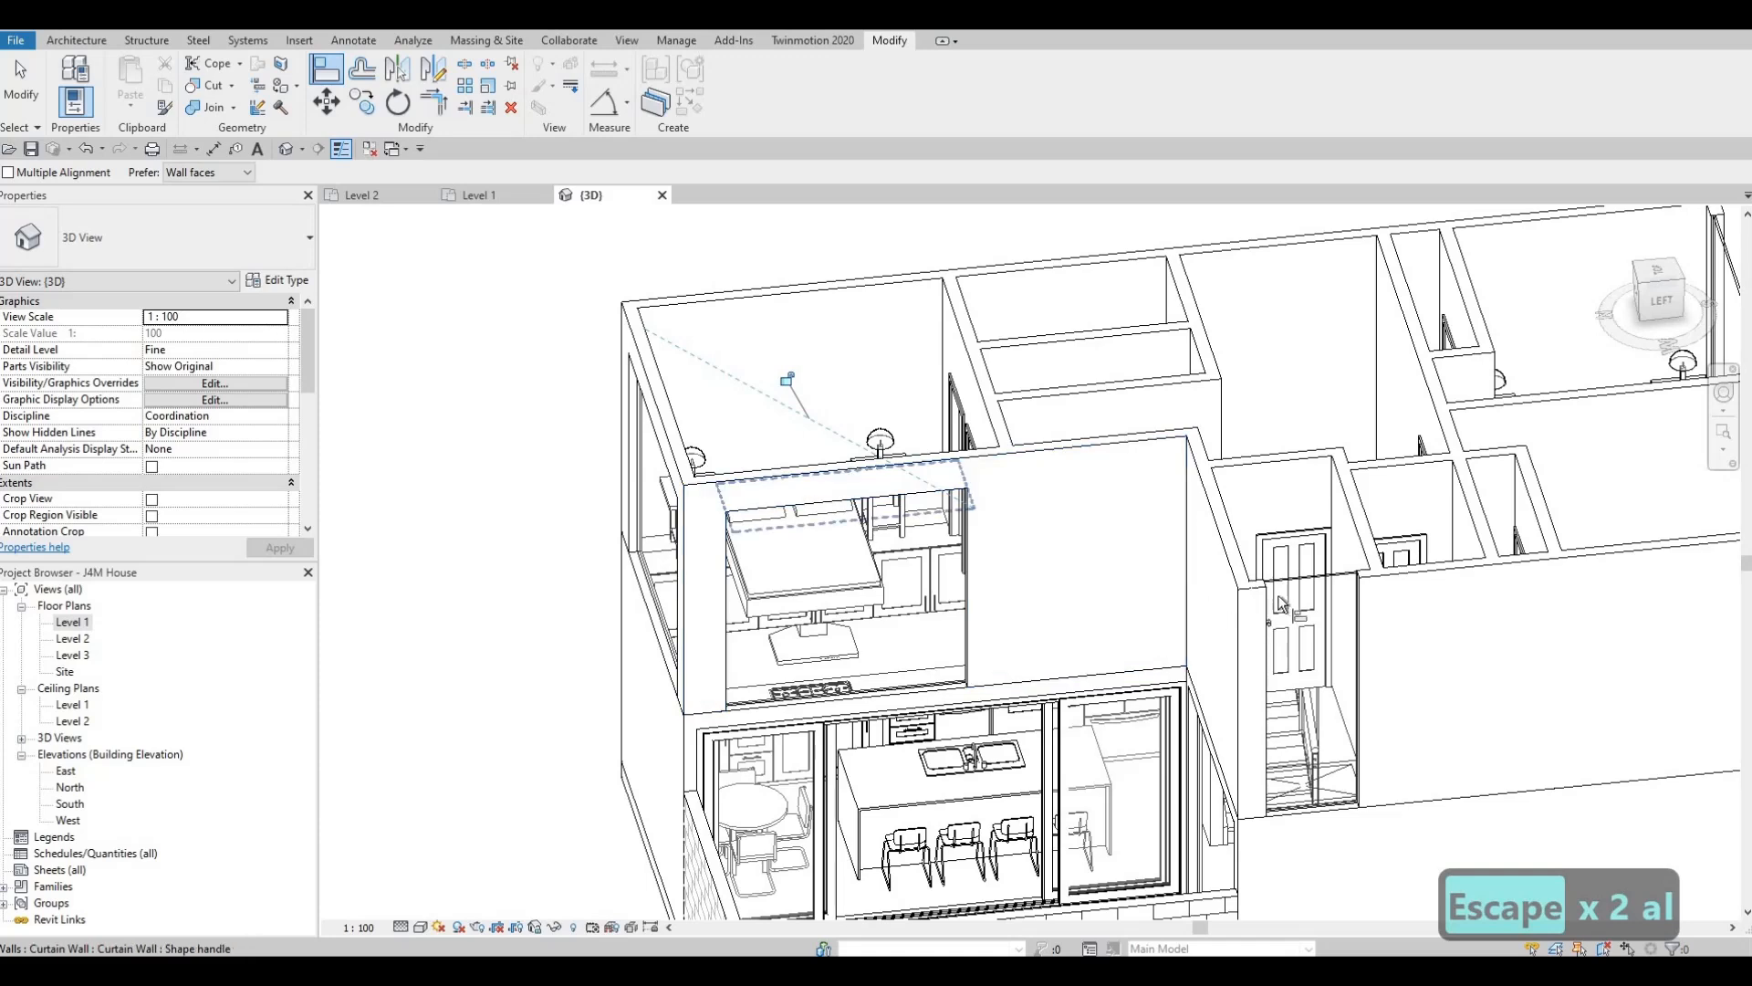
pyautogui.click(863, 521)
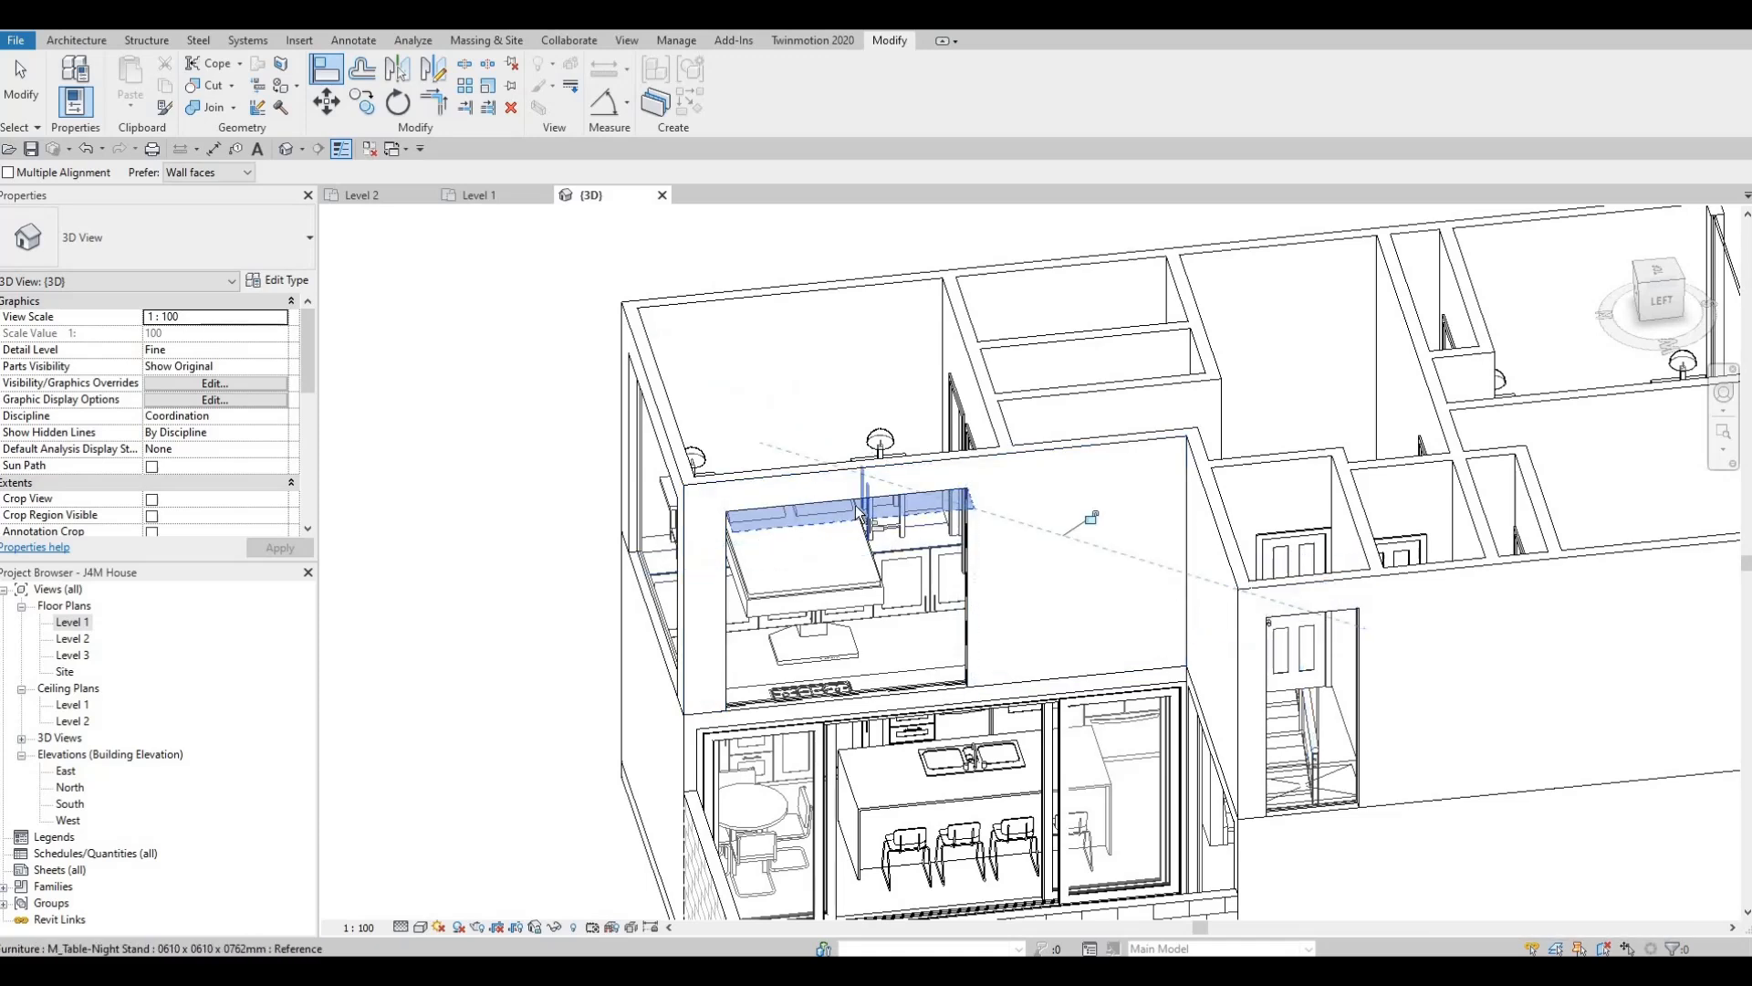
# Enable Multiple Alignment and align the tops of the lower bedrooms' front and bay curtain walls to the same lowered curtain wall.
pyautogui.click(918, 492)
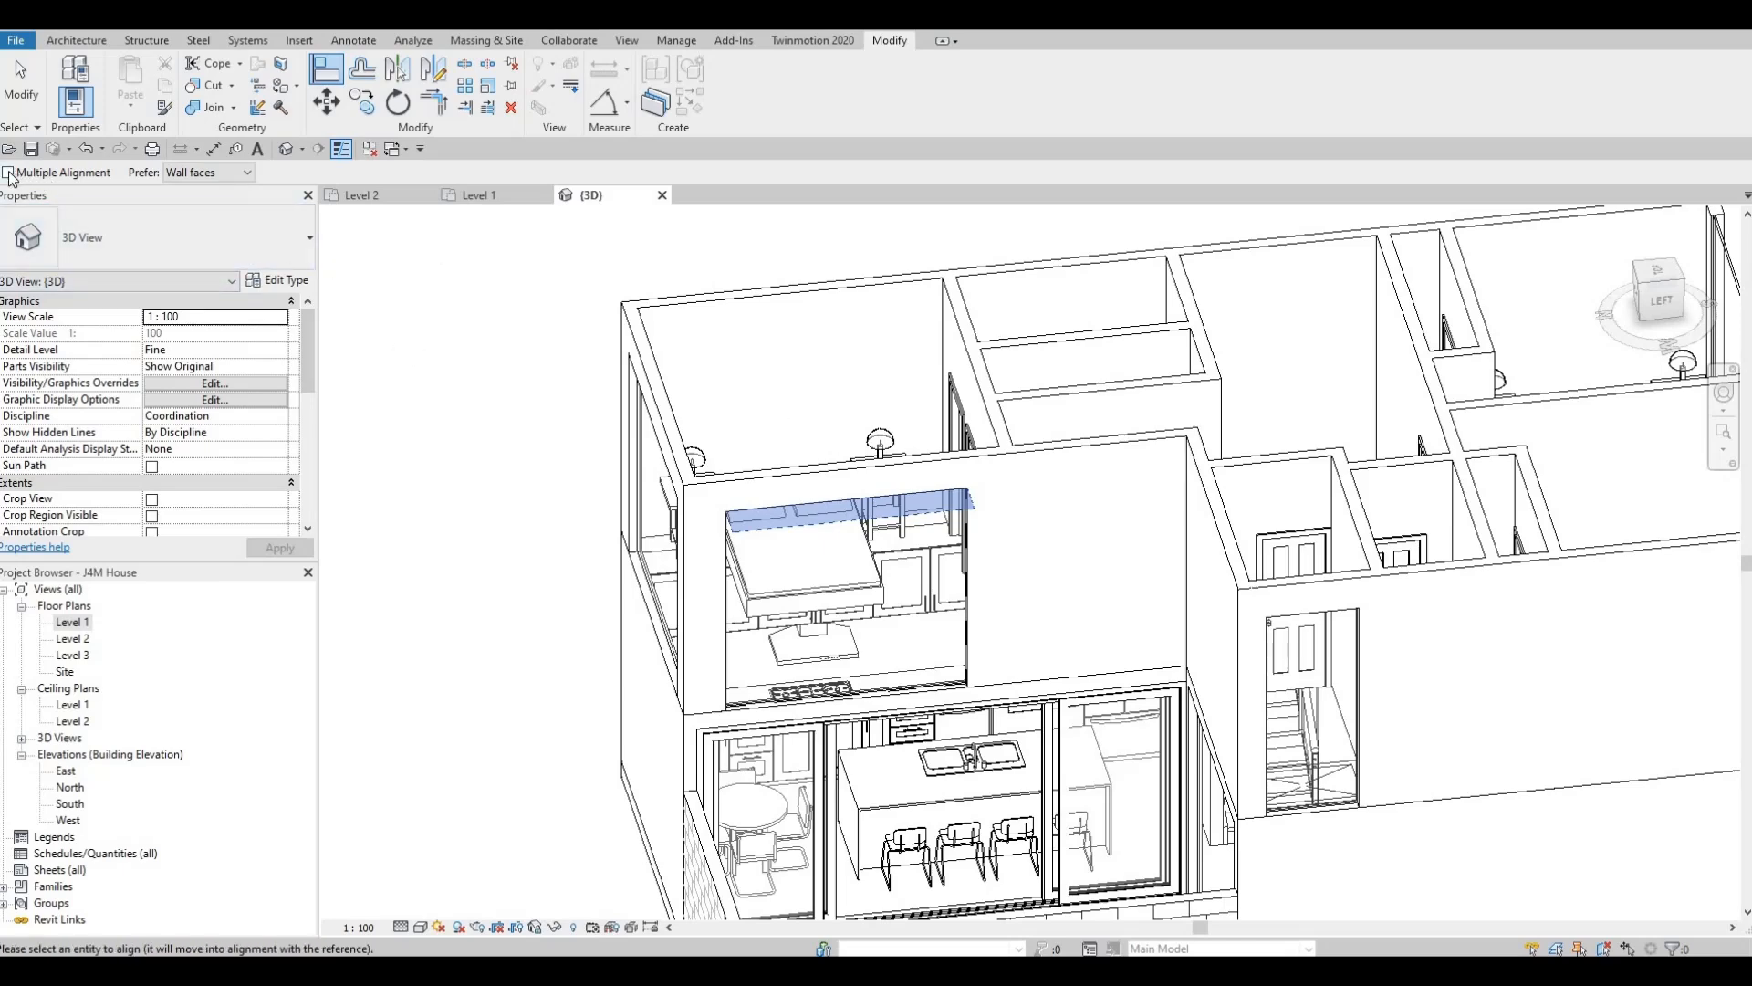
pyautogui.keyDown('shift'); pyautogui.moveTo(742, 458); pyautogui.dragTo(1148, 726, button='middle'); pyautogui.keyUp('shift')
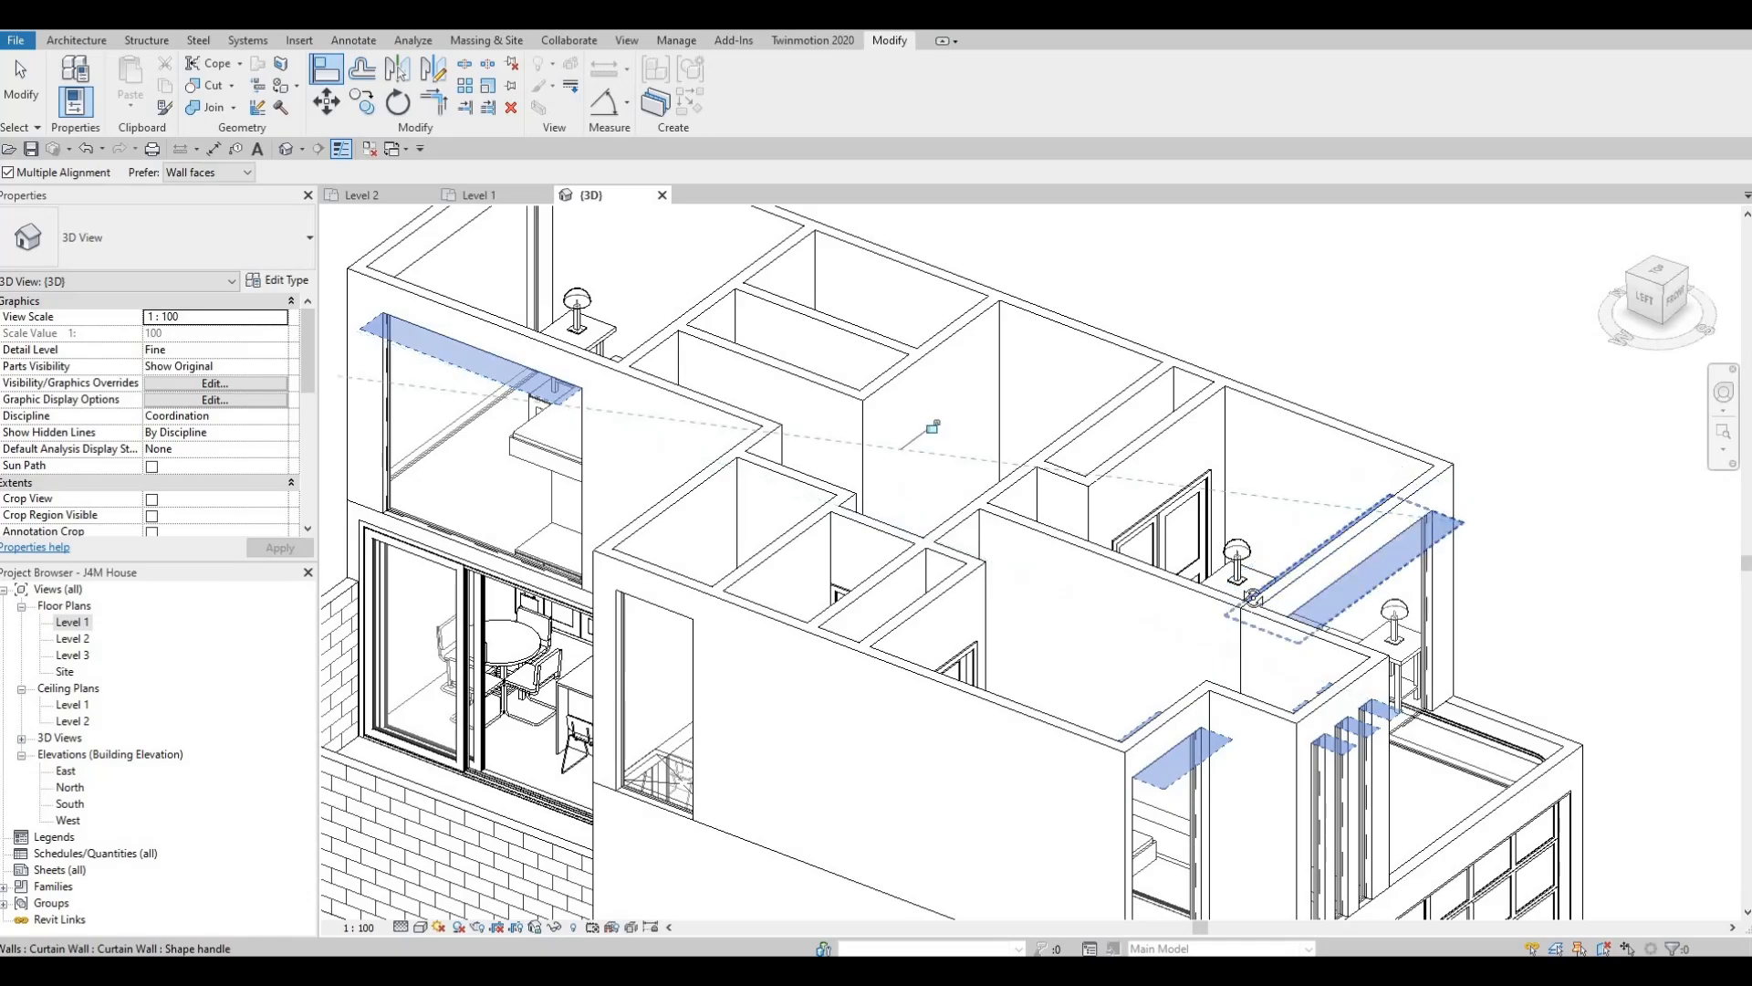
pyautogui.keyDown('shift'); pyautogui.moveTo(1132, 584); pyautogui.dragTo(817, 575, button='middle'); pyautogui.keyUp('shift')
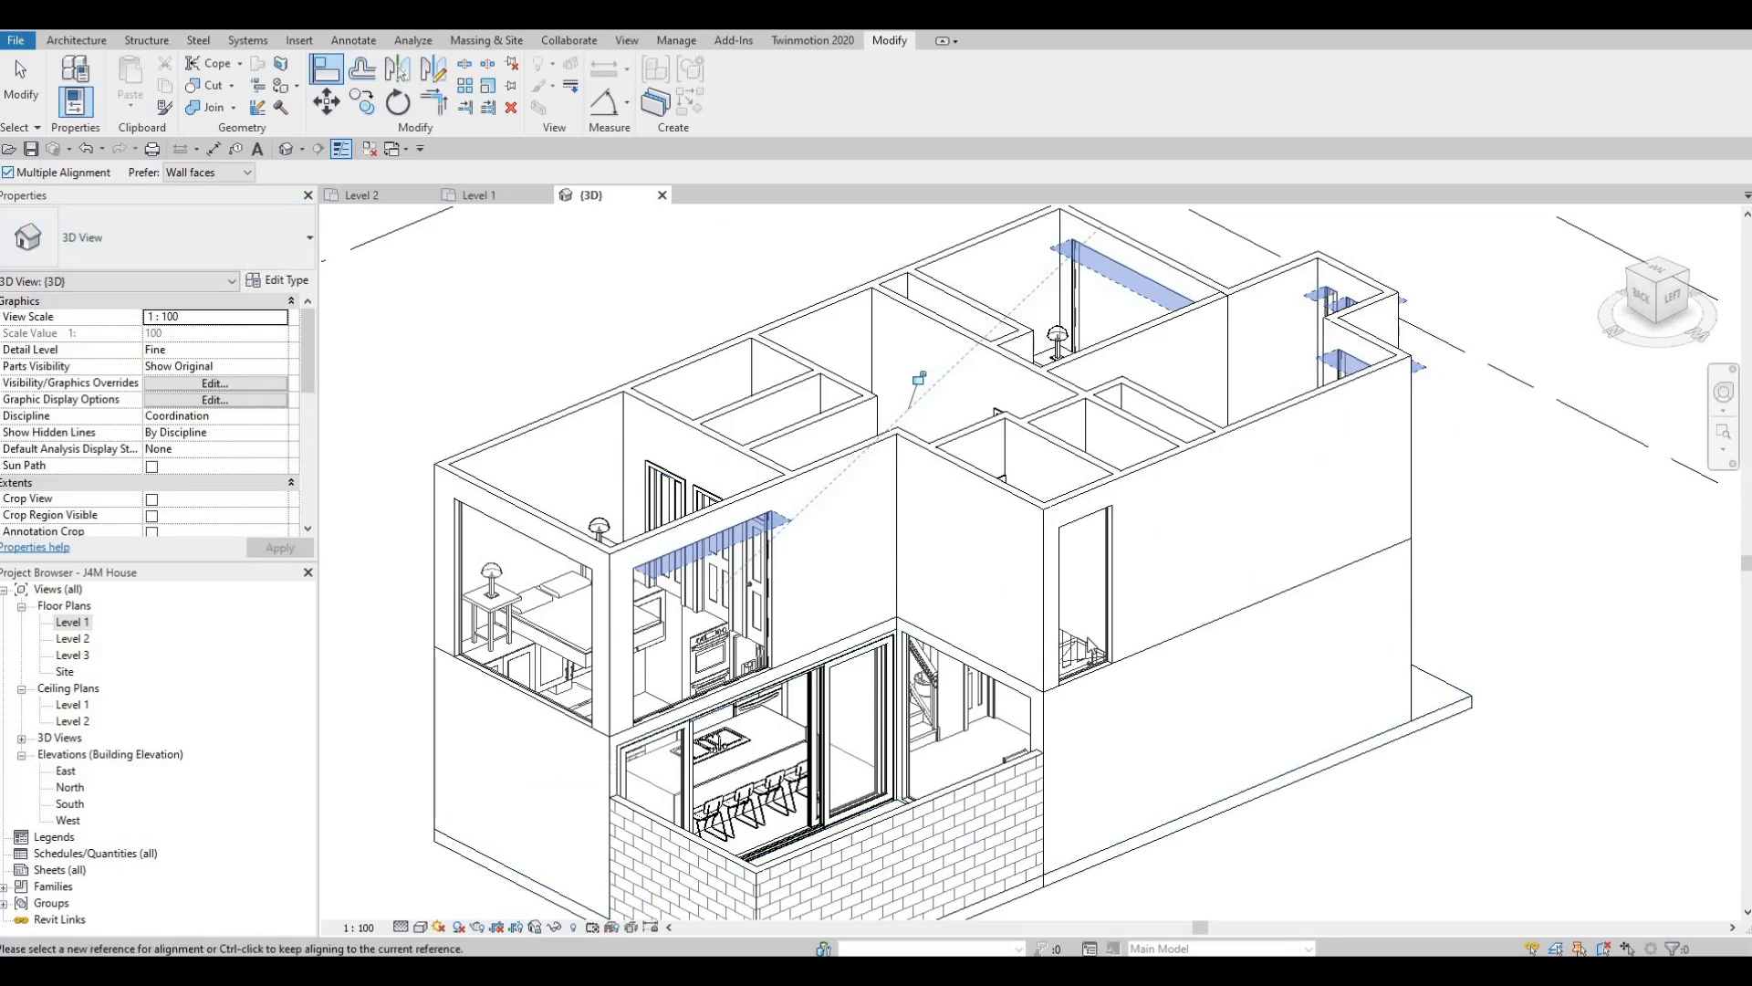
pyautogui.press('Escape')
pyautogui.press('Escape')
# Raise the base of the bathroom's curtain wall to an offset of about 2290 mm, making it a high strip window.
pyautogui.scroll(2, 1090, 653)
pyautogui.click(1082, 692)
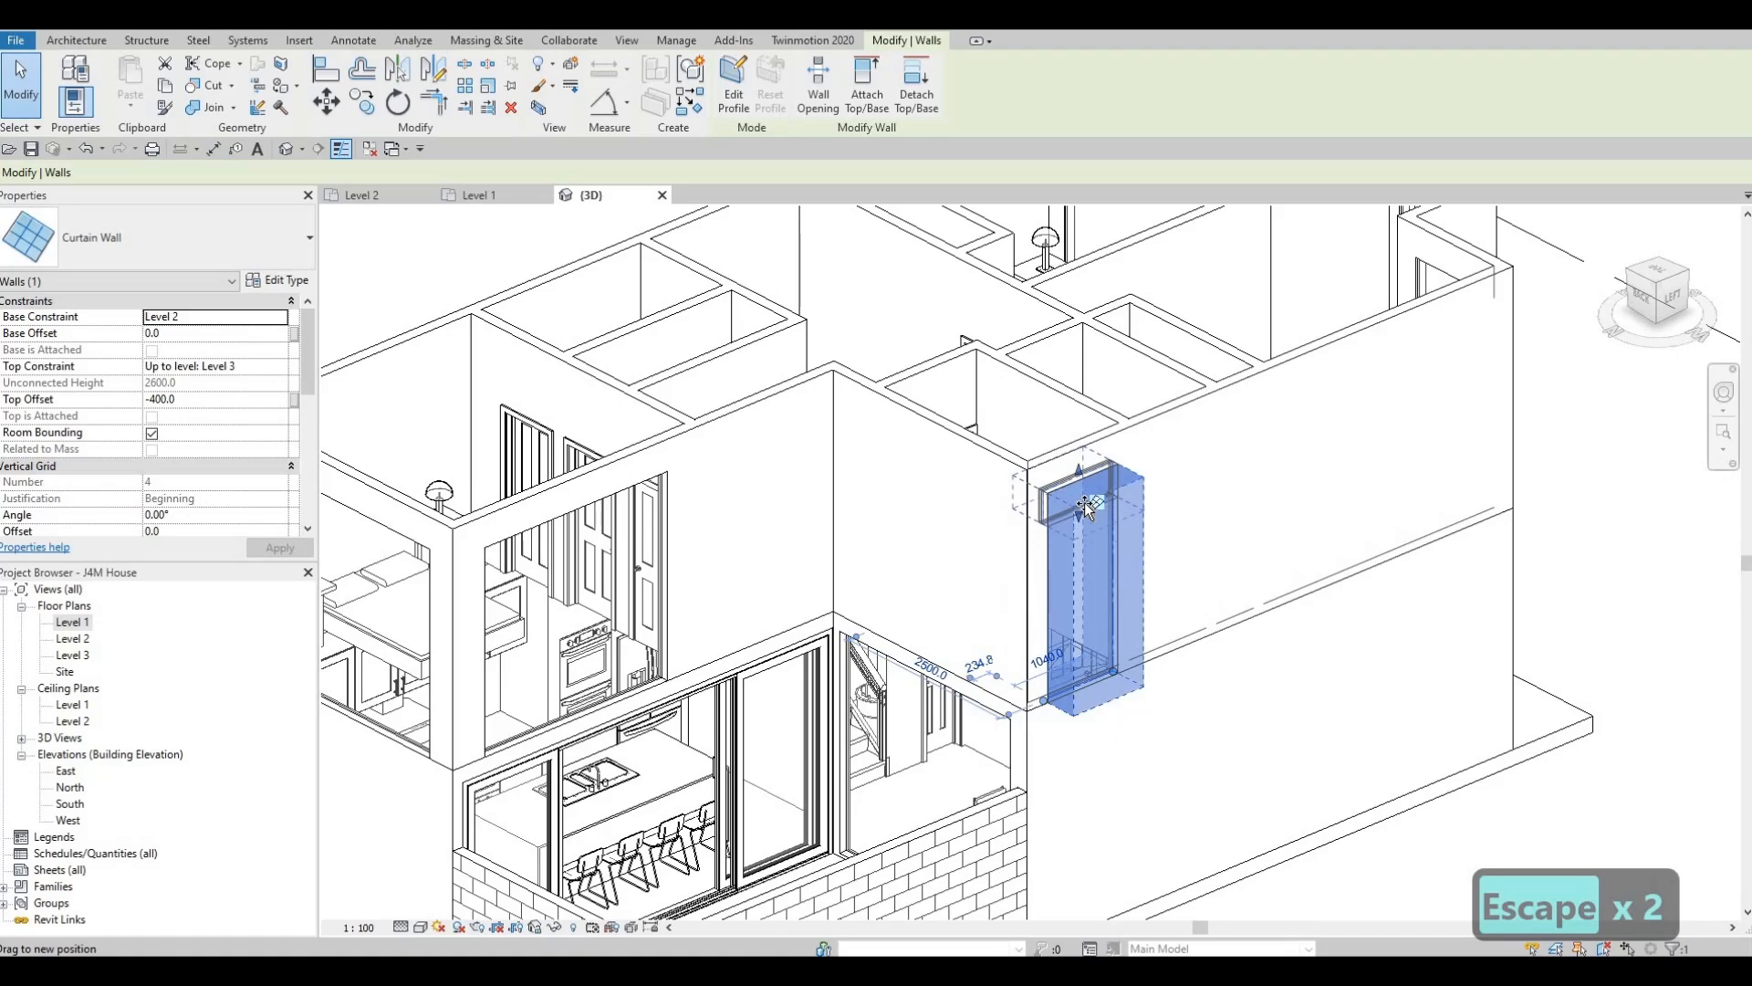
pyautogui.moveTo(1086, 505); pyautogui.dragTo(1094, 511)
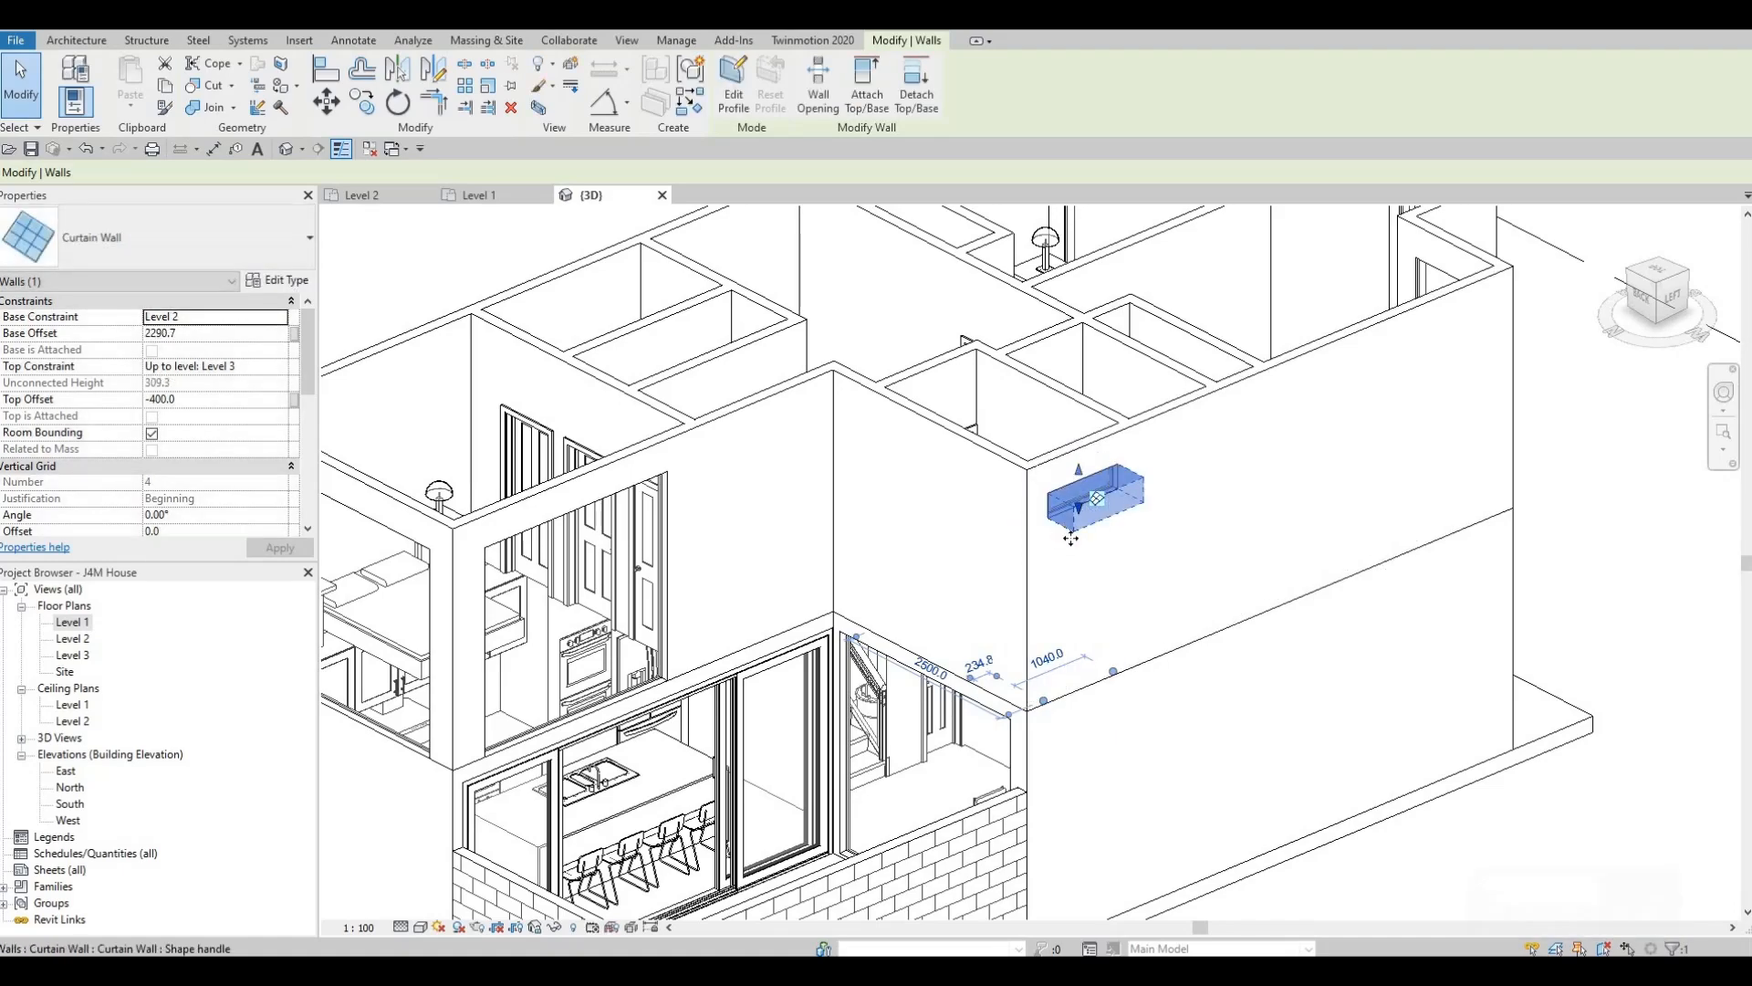
# Raise the base of the front curtain wall beside the bay in the lower-left bedroom, leaving a low sill wall beneath it.
pyautogui.scroll(-2, 1193, 726)
pyautogui.keyDown('shift'); pyautogui.moveTo(1407, 704); pyautogui.dragTo(958, 726, button='middle'); pyautogui.keyUp('shift')
pyautogui.scroll(-2, 1004, 703)
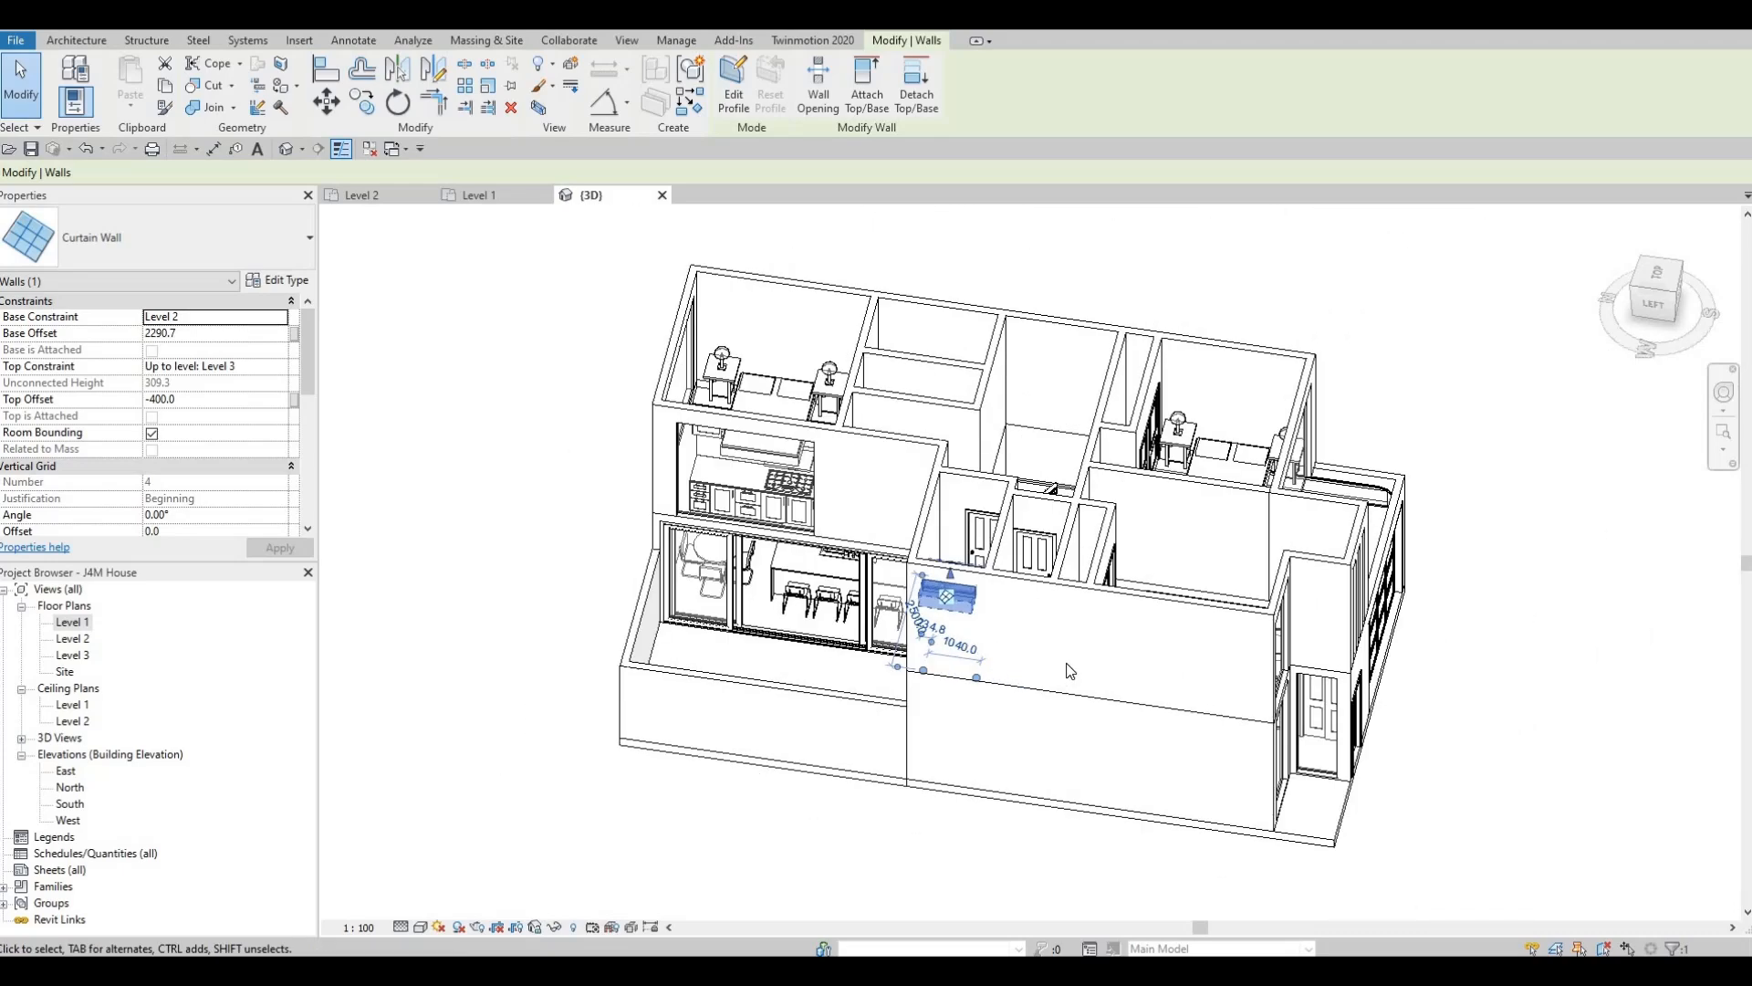
pyautogui.keyDown('shift'); pyautogui.moveTo(1070, 671); pyautogui.dragTo(1034, 548, button='middle'); pyautogui.keyUp('shift')
pyautogui.scroll(-1, 1072, 621)
pyautogui.scroll(5, 1034, 548)
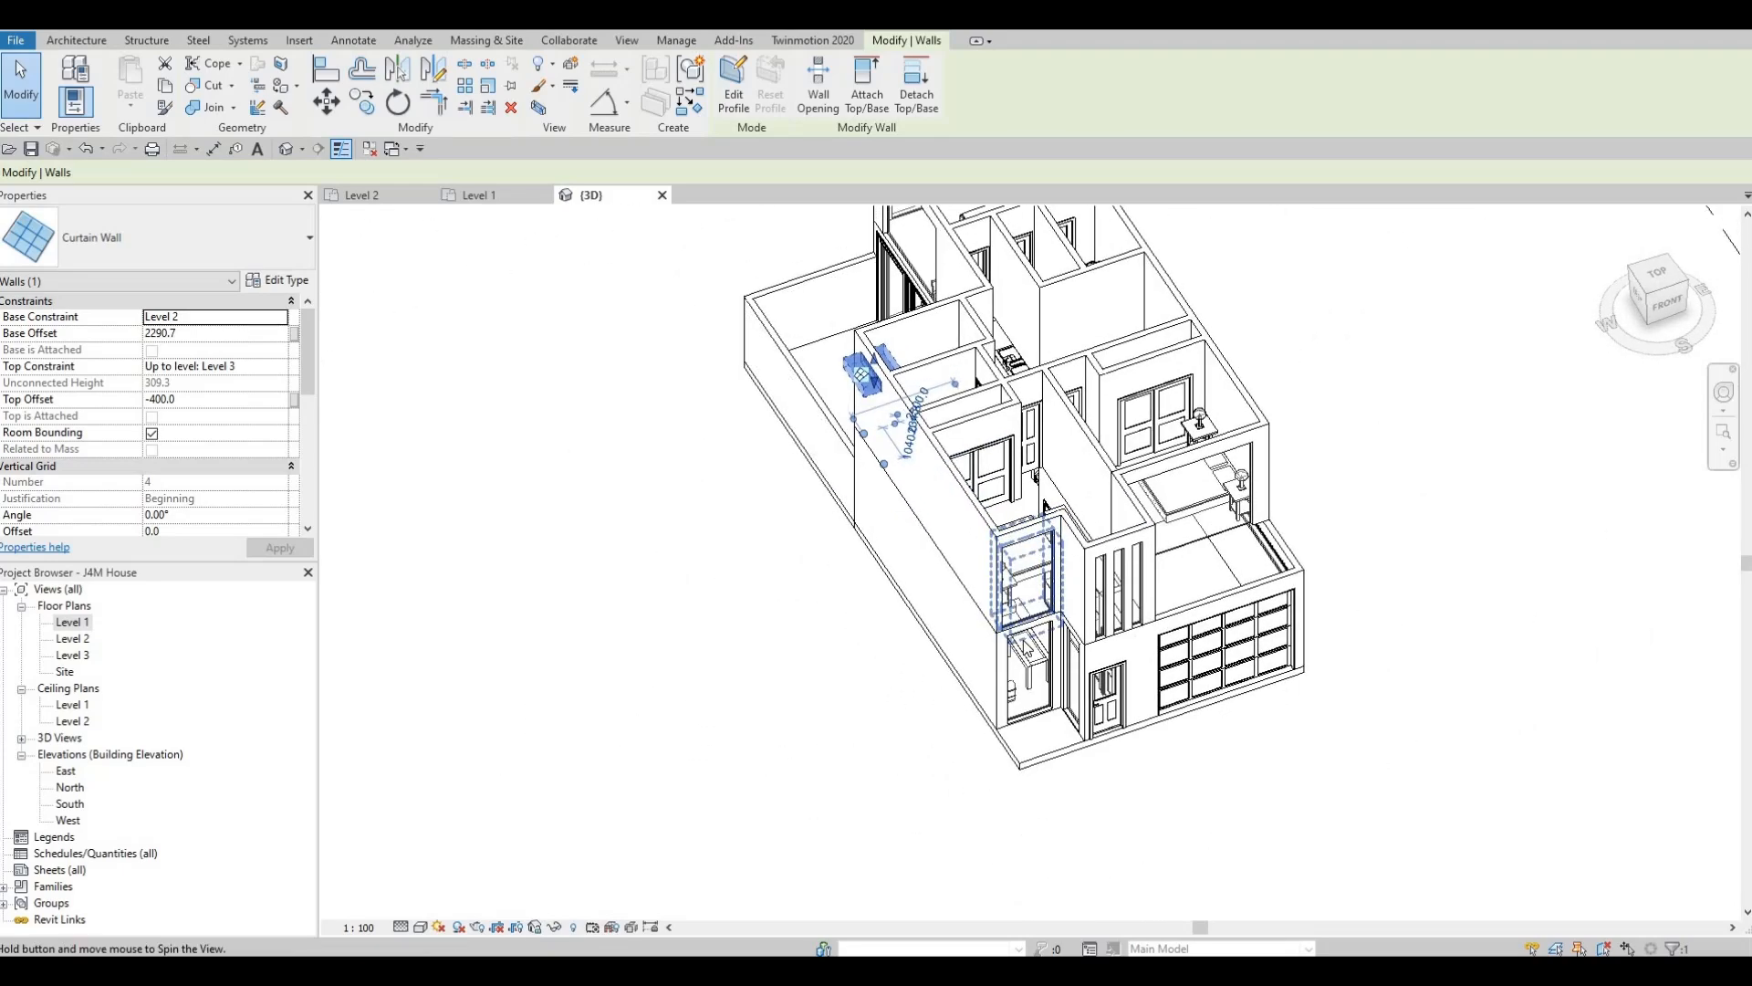
pyautogui.click(1019, 592)
pyautogui.moveTo(1018, 540); pyautogui.dragTo(1021, 511)
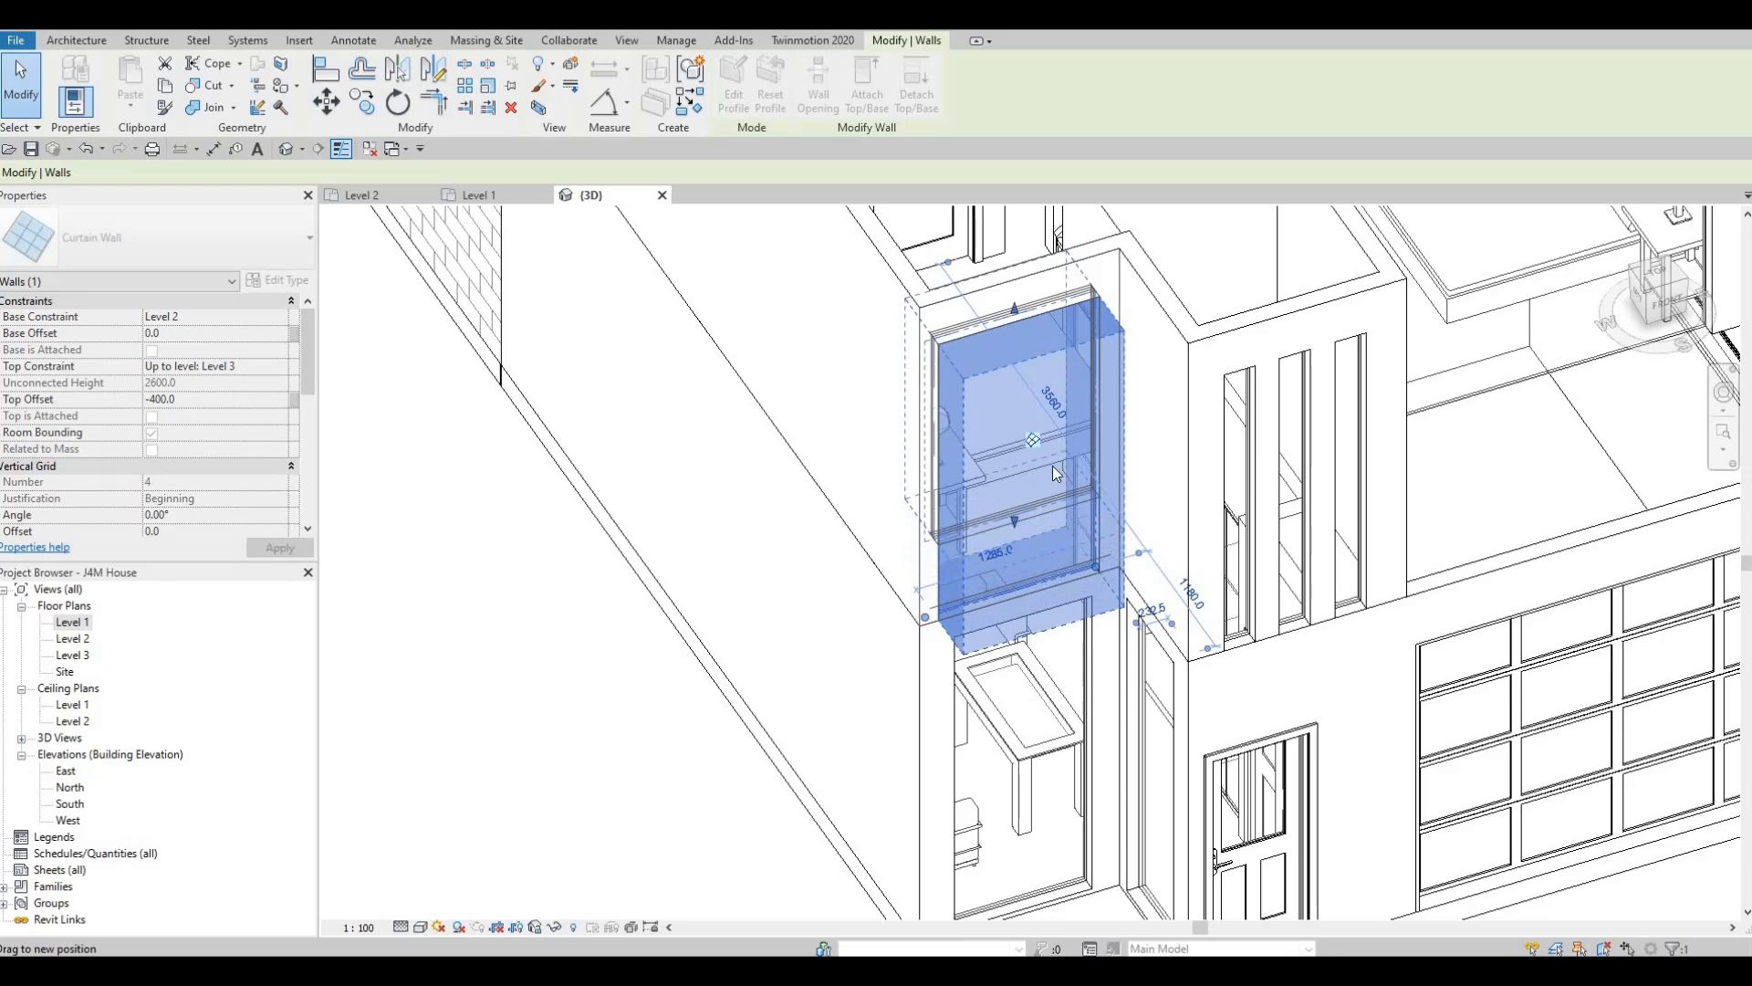
pyautogui.press('Escape')
pyautogui.press('Escape')
pyautogui.scroll(3, 1058, 483)
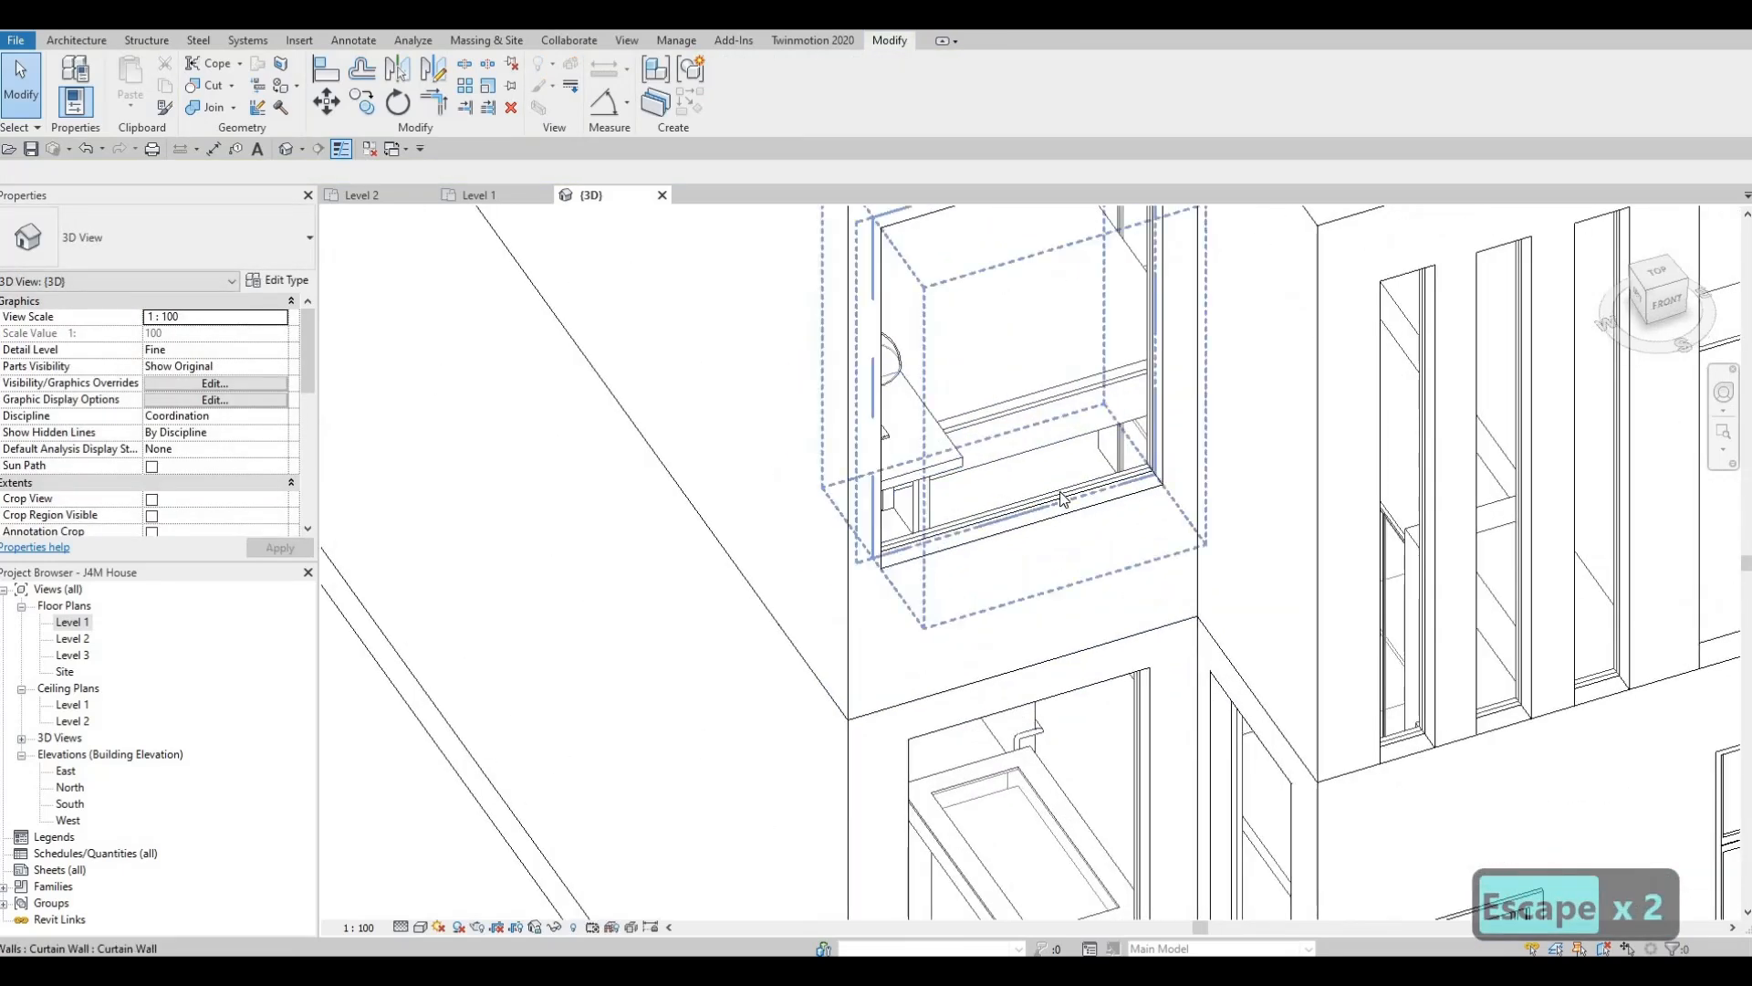
pyautogui.scroll(-1, 1063, 497)
pyautogui.scroll(-1, 1177, 529)
pyautogui.moveTo(1228, 589); pyautogui.dragTo(1052, 629, button='middle')
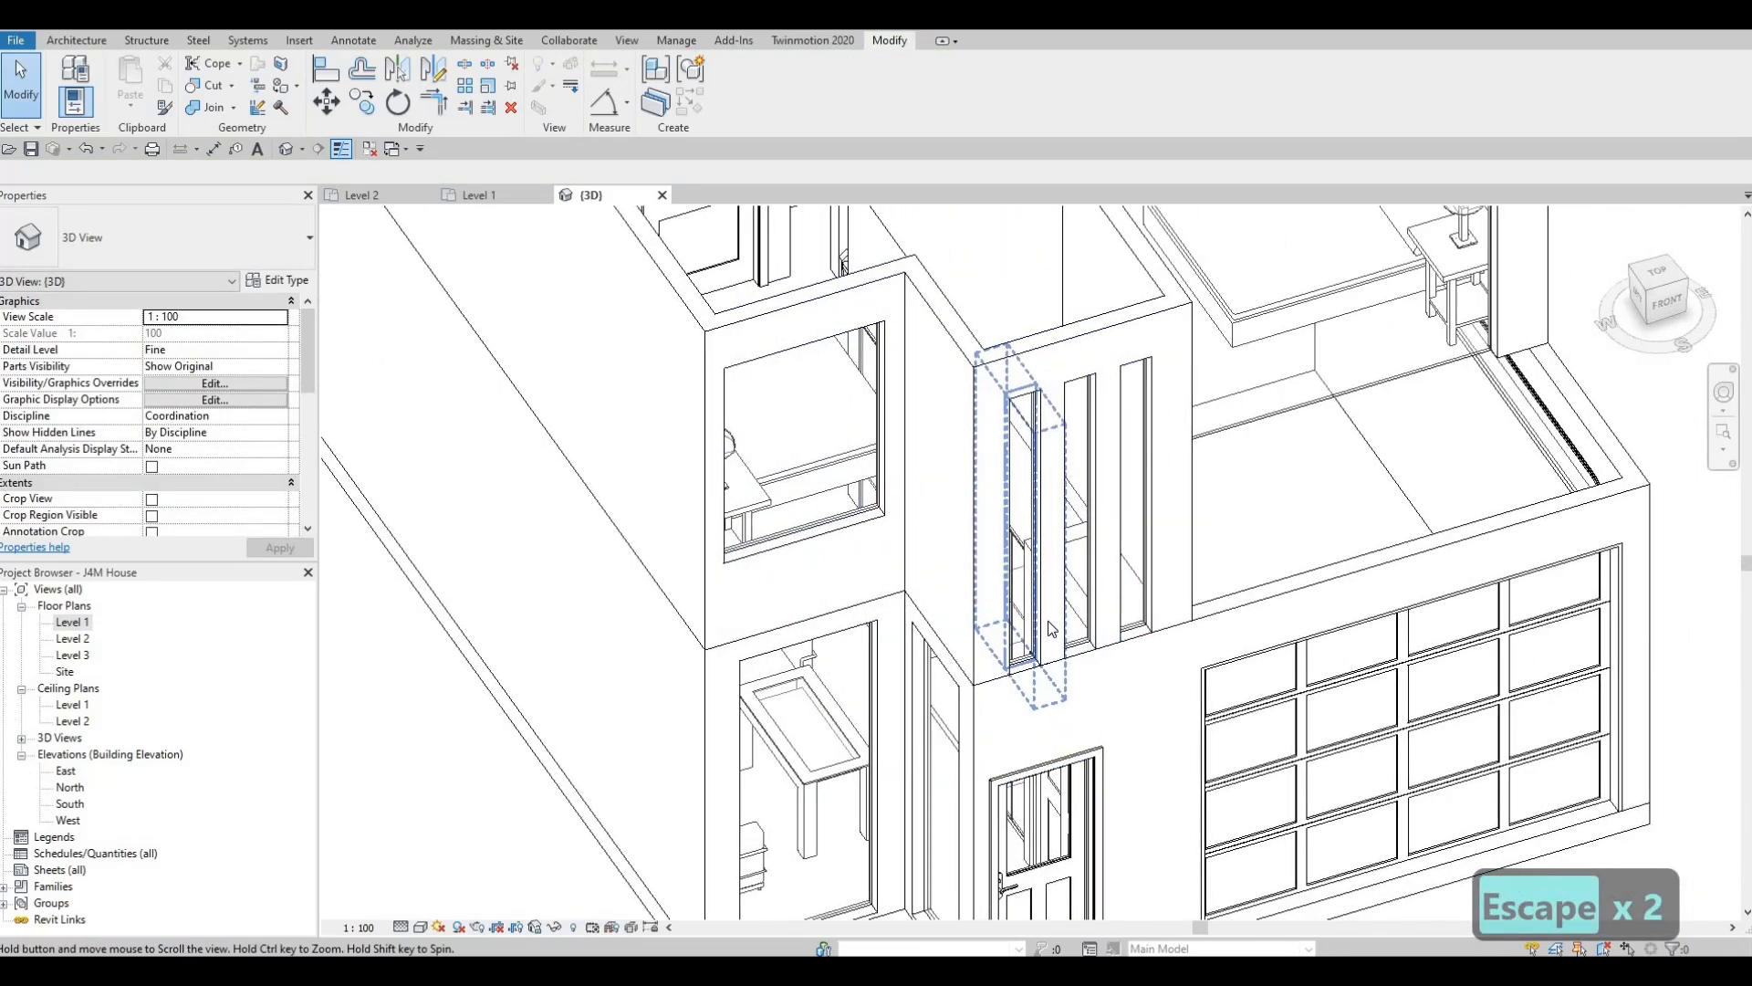
# Raise the base of the leftmost of the three narrow front curtain walls to an offset of about 377 mm.
pyautogui.scroll(2, 1050, 628)
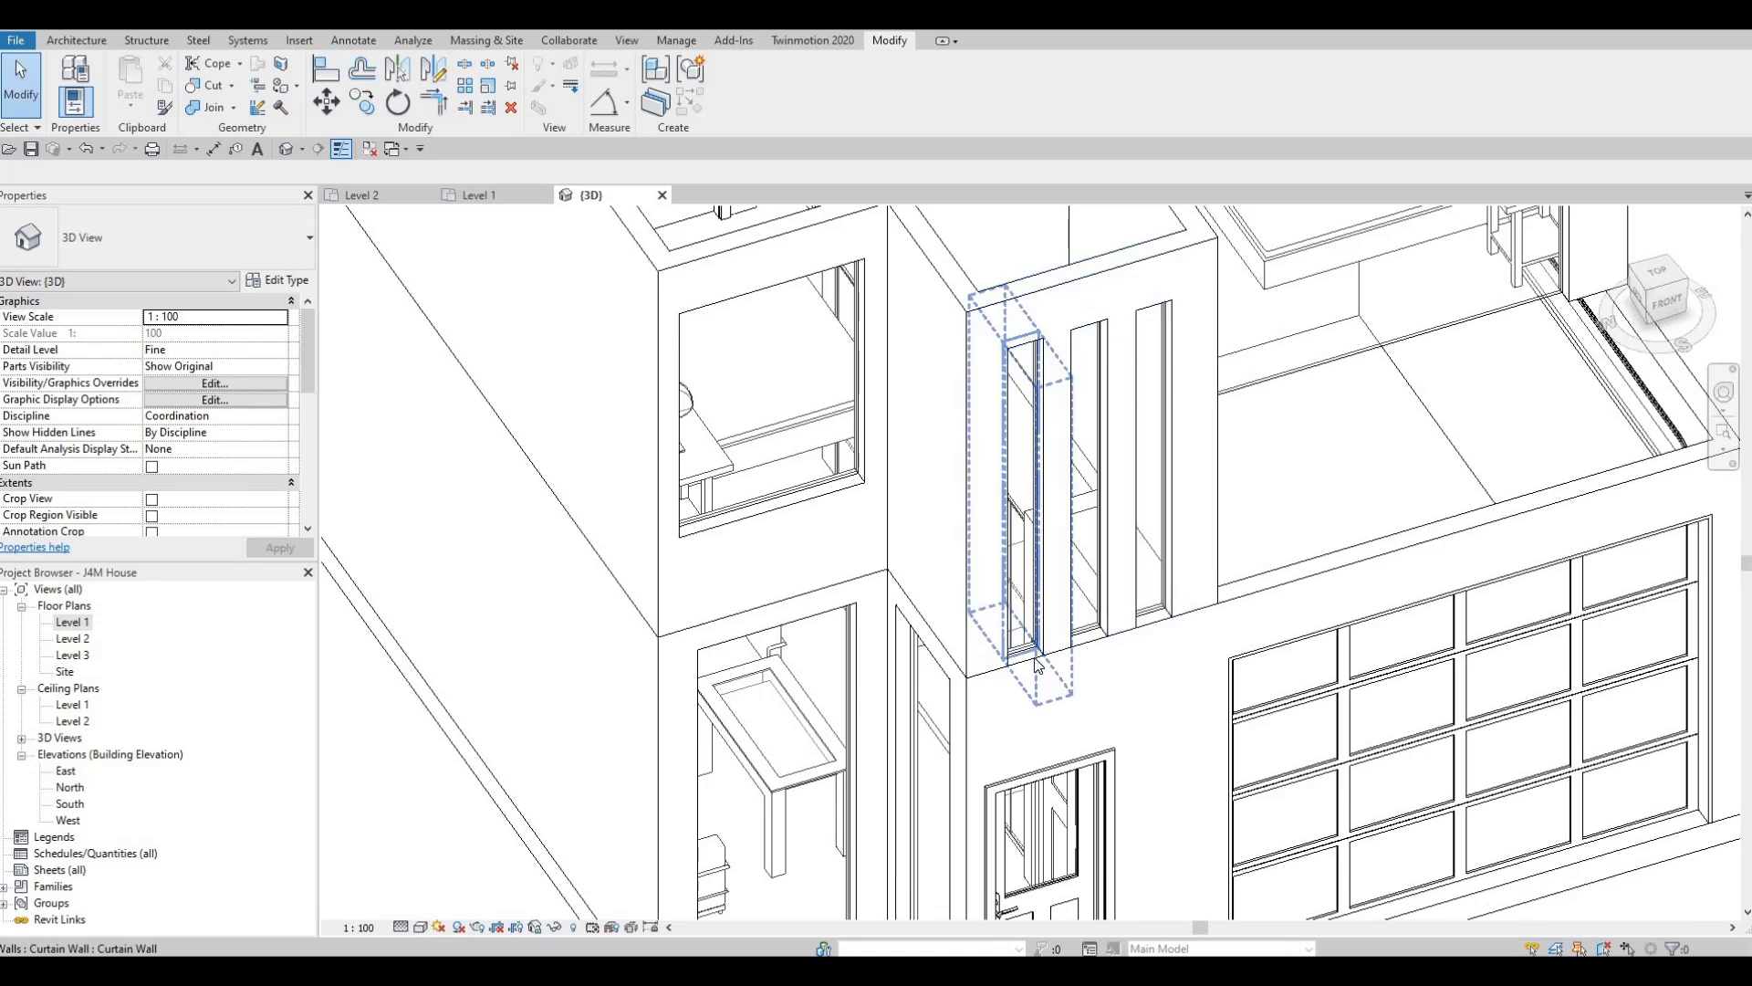
pyautogui.click(1024, 646)
pyautogui.moveTo(1024, 637); pyautogui.dragTo(1033, 626)
pyautogui.press('Escape')
pyautogui.press('Escape')
pyautogui.press('Escape')
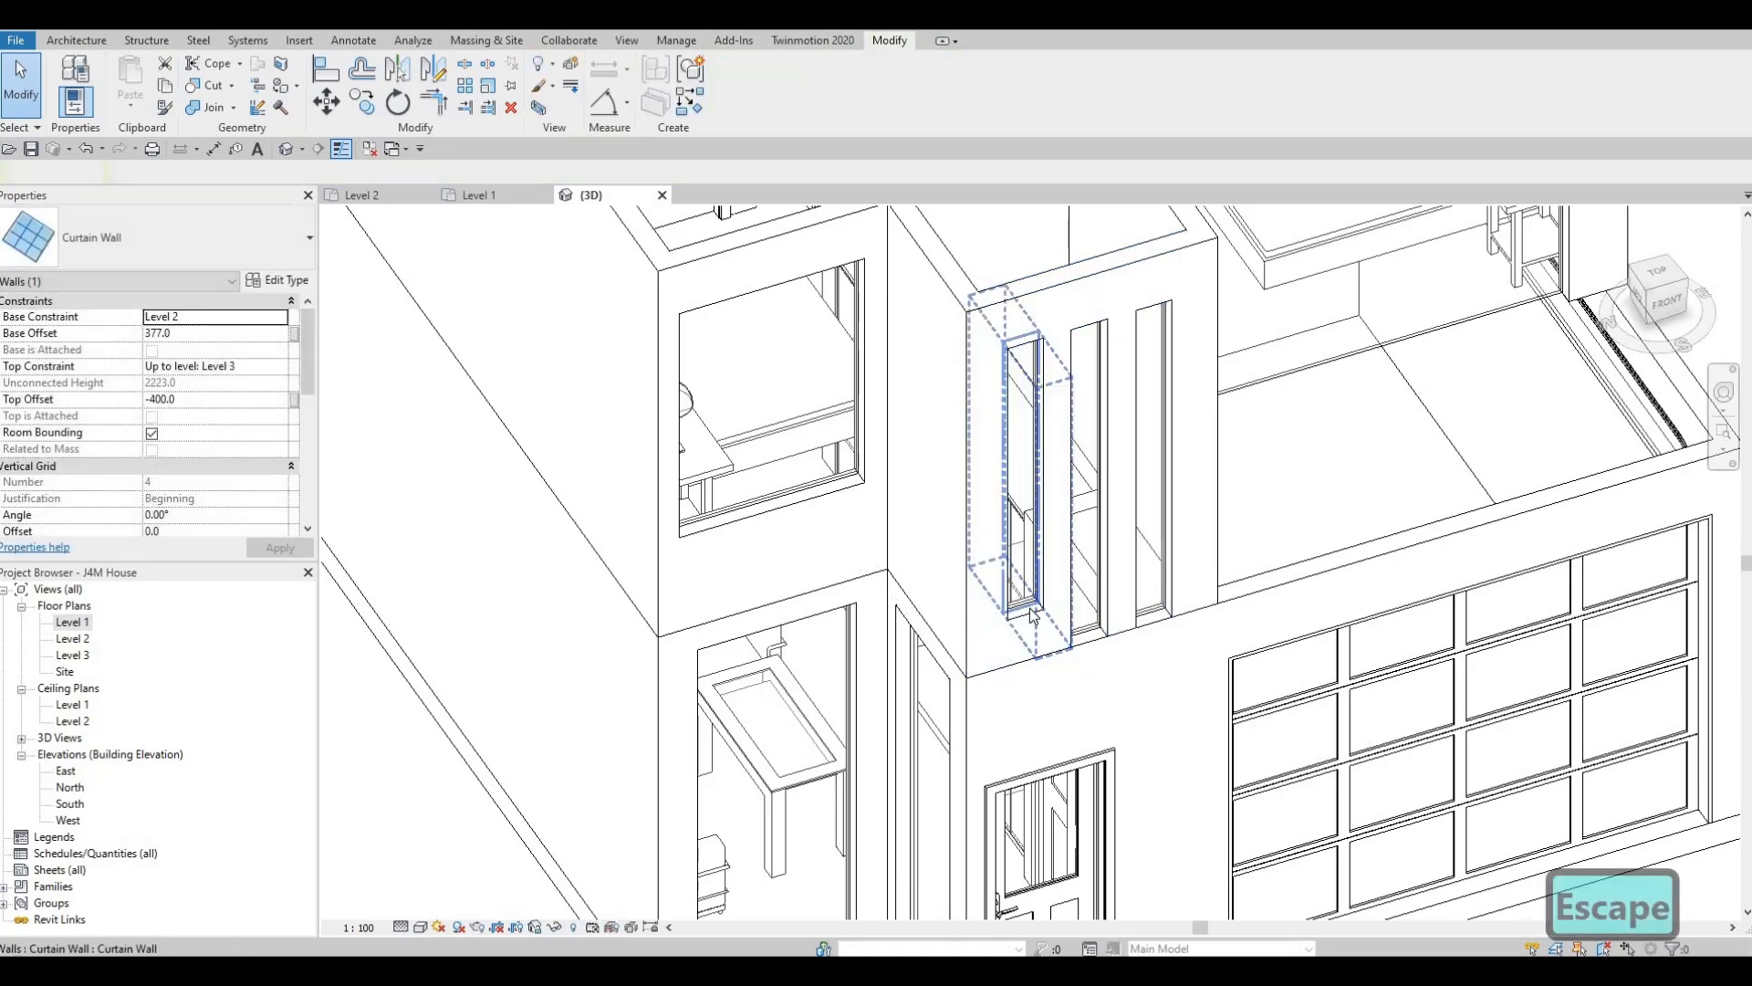
# Align the bases of the other two narrow front curtain walls to the sill beneath the raised one.
pyautogui.press('a')
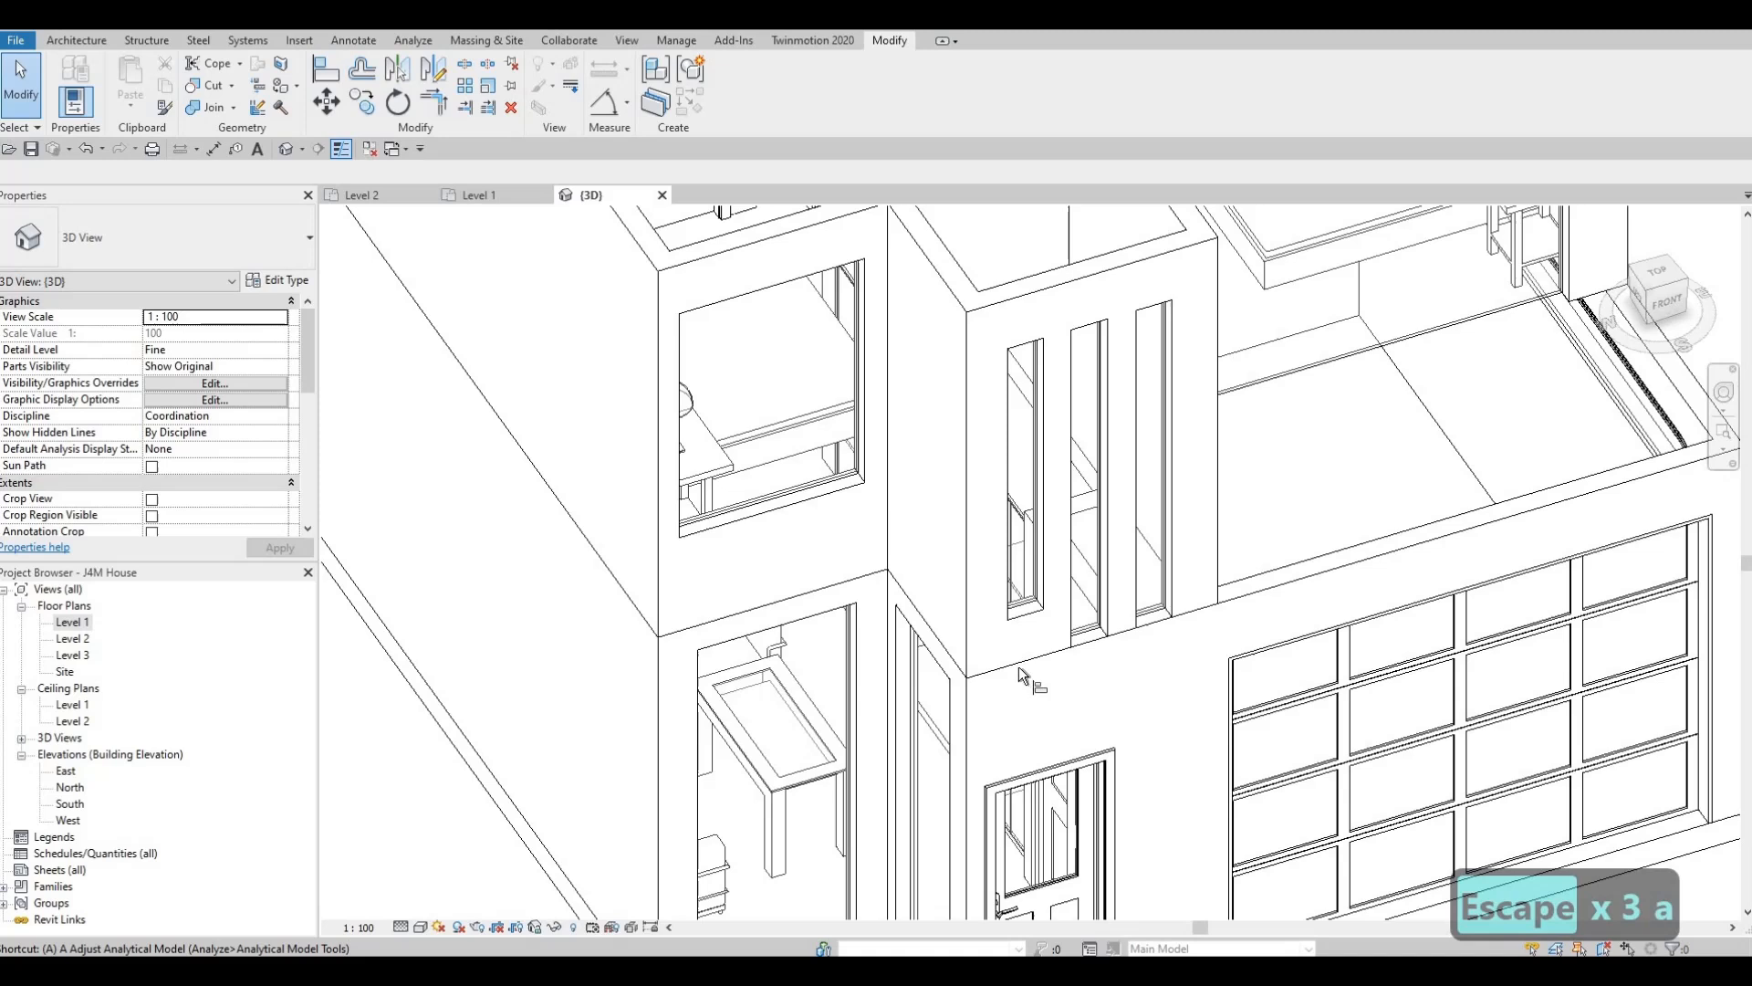
pyautogui.press('l')
pyautogui.click(1040, 626)
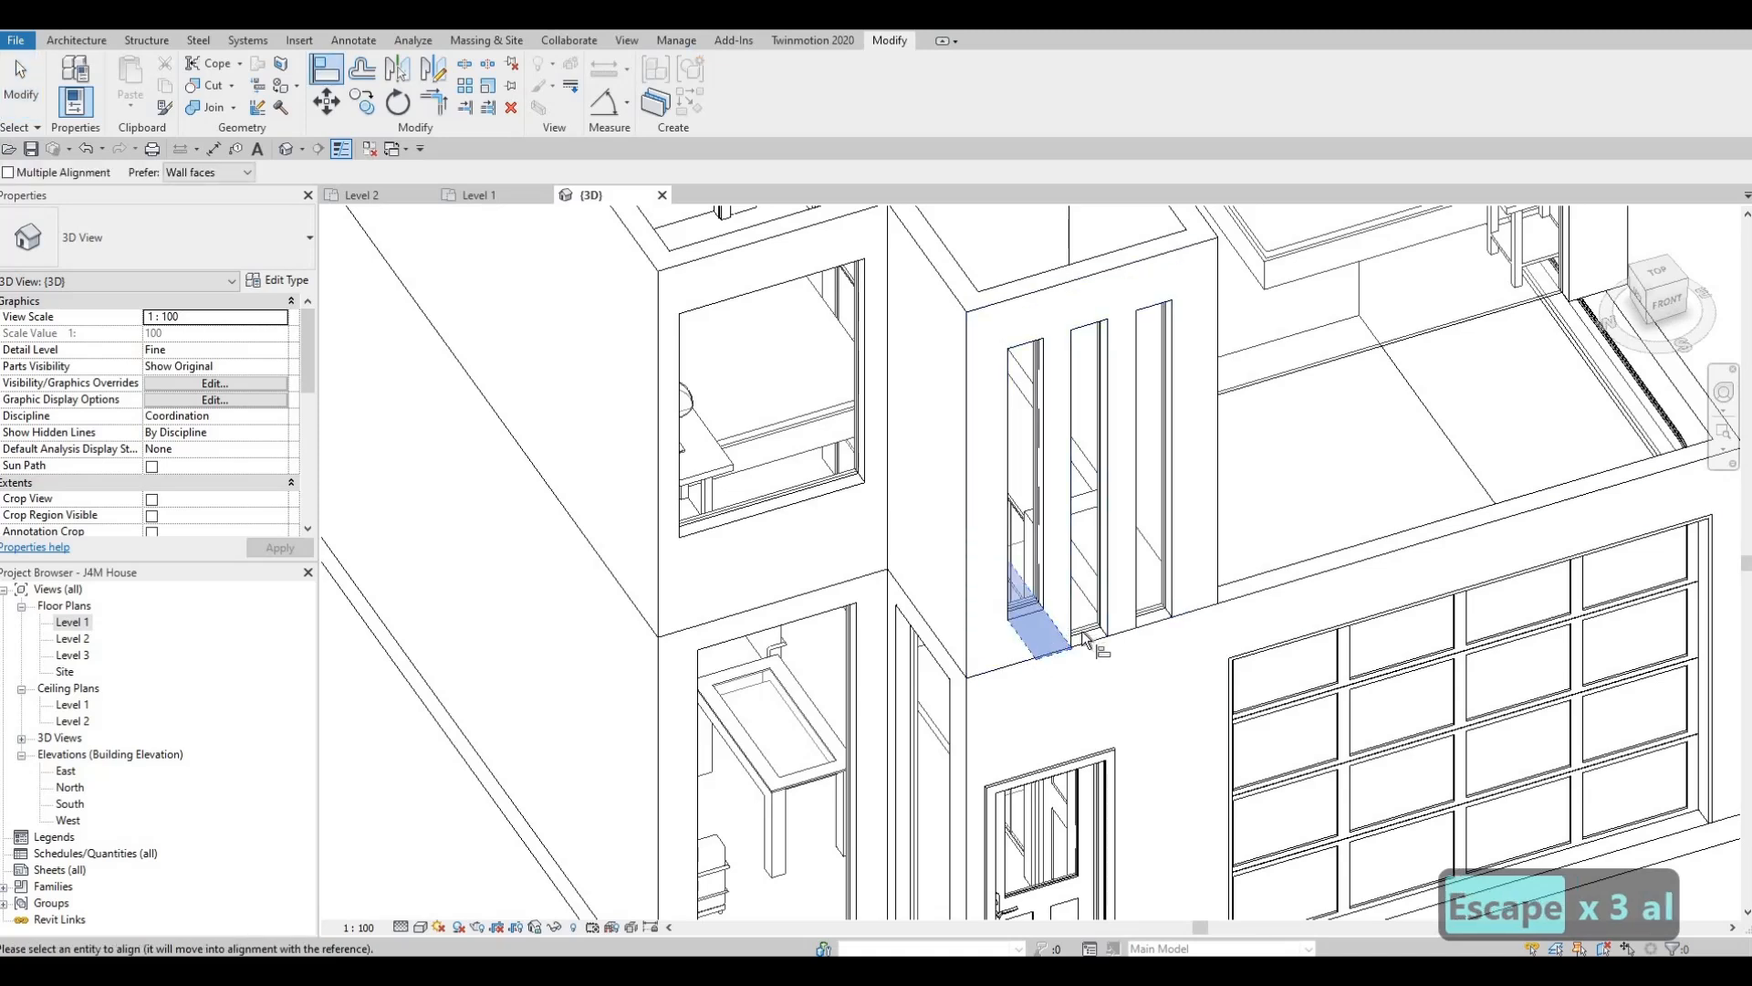
pyautogui.click(1088, 601)
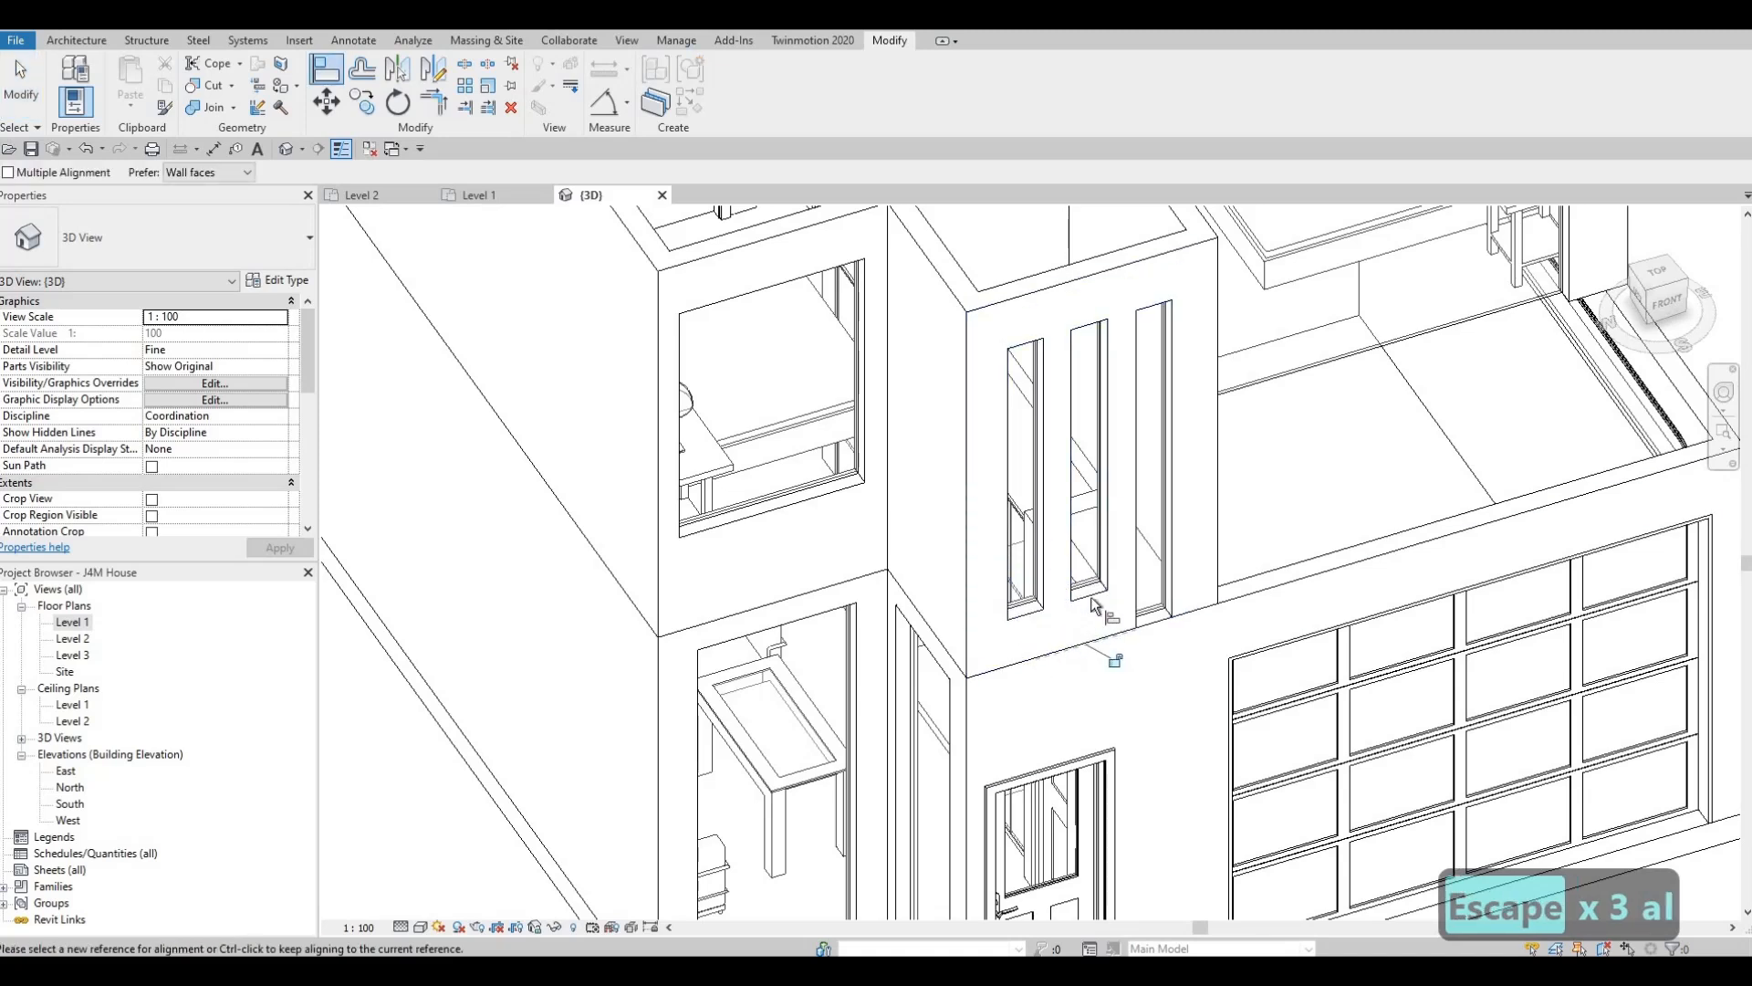
pyautogui.click(1140, 607)
pyautogui.press('Escape')
pyautogui.press('Escape')
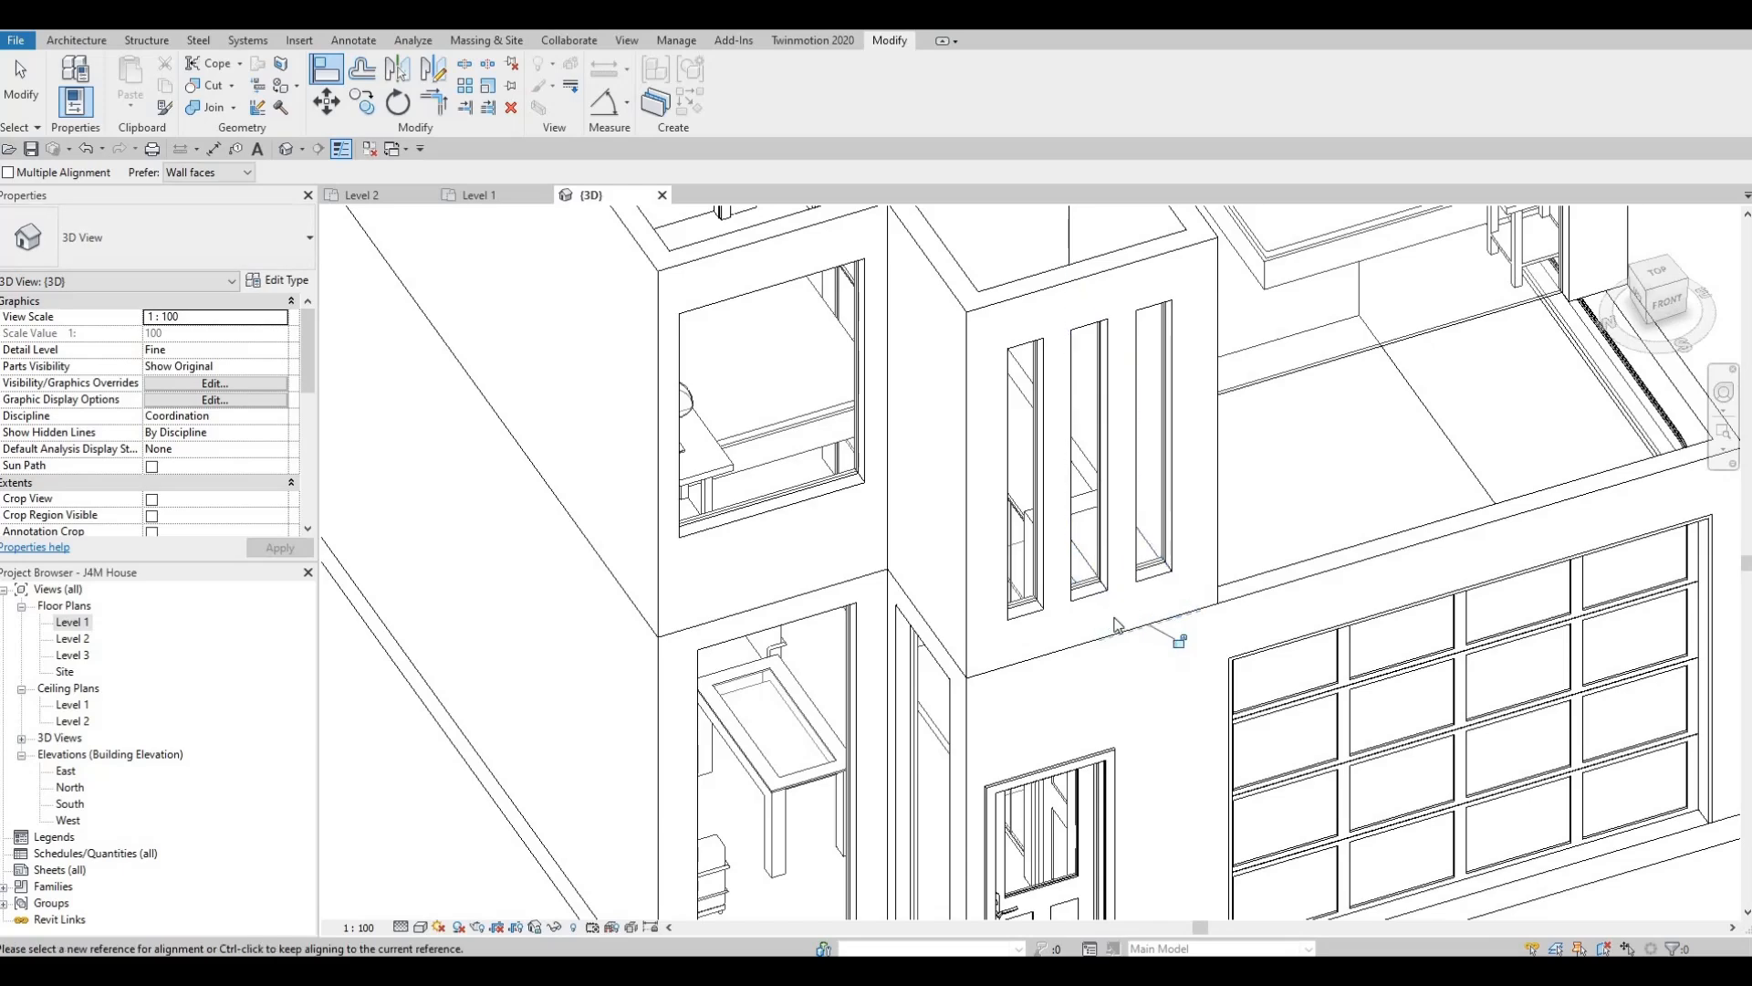
# Examine the Level 2 curtain wall windows from the front, side and rear of the house.
pyautogui.keyDown('shift'); pyautogui.moveTo(1173, 637); pyautogui.dragTo(971, 595, button='middle'); pyautogui.keyUp('shift')
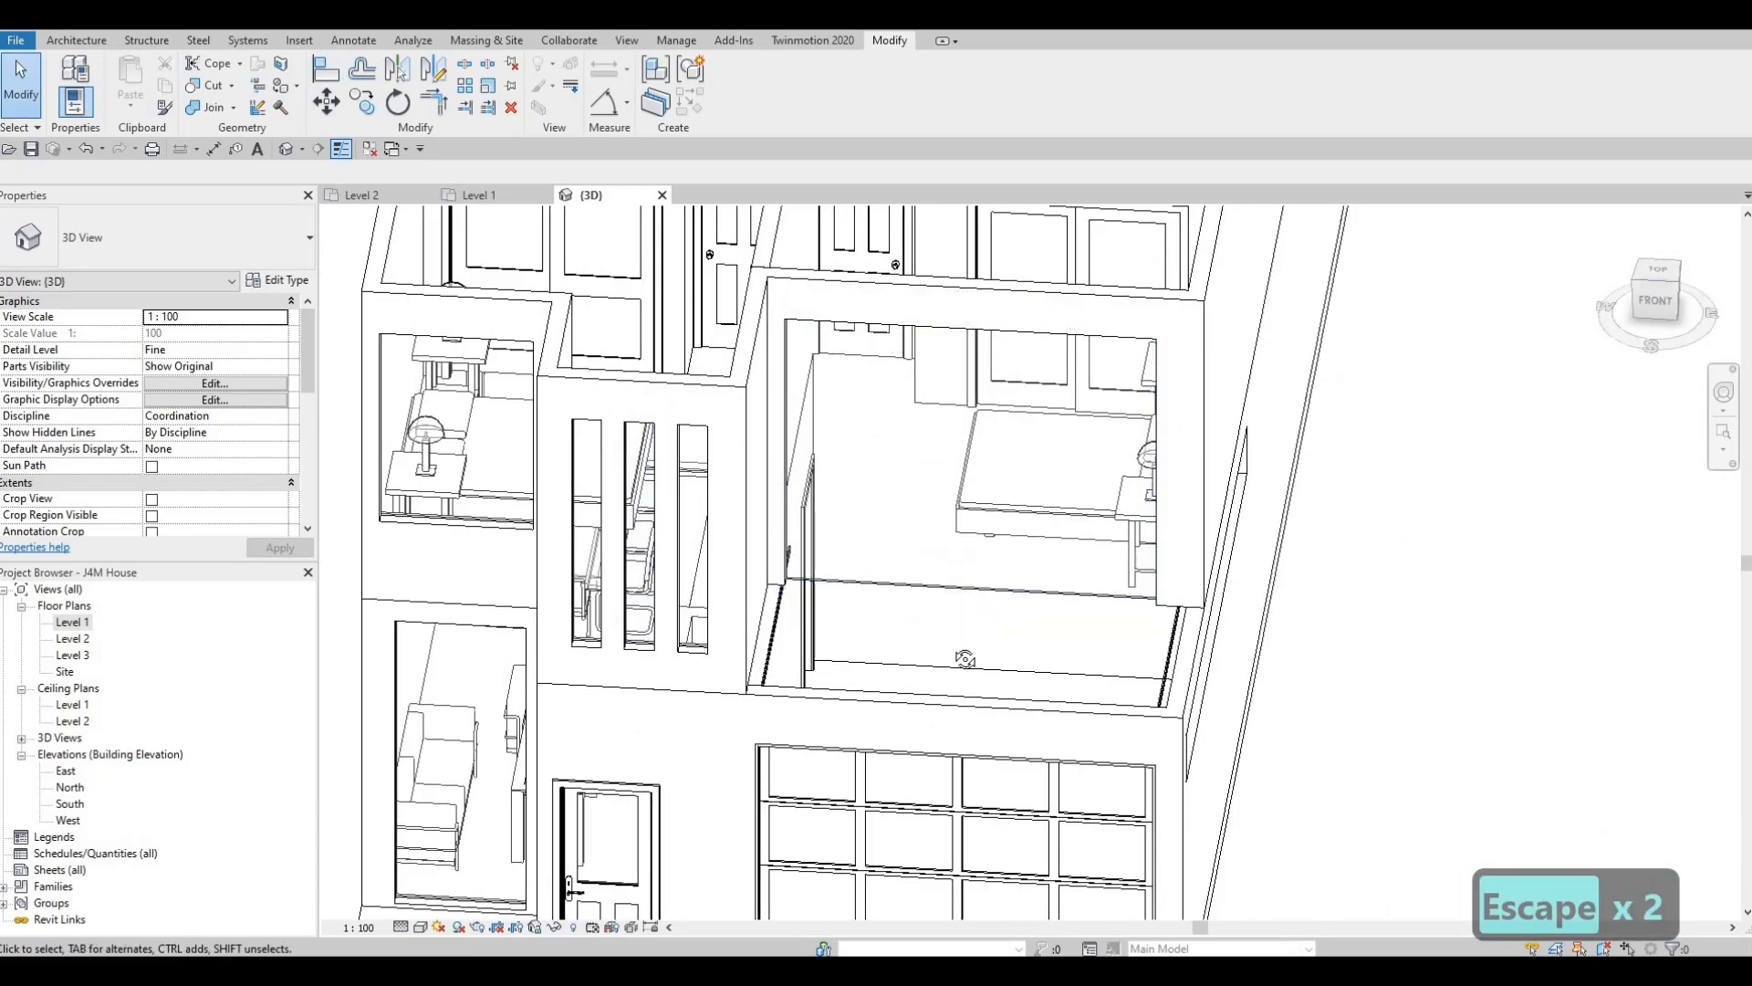
pyautogui.keyDown('shift'); pyautogui.moveTo(960, 644); pyautogui.dragTo(968, 654, button='middle'); pyautogui.keyUp('shift')
pyautogui.scroll(-3, 1008, 664)
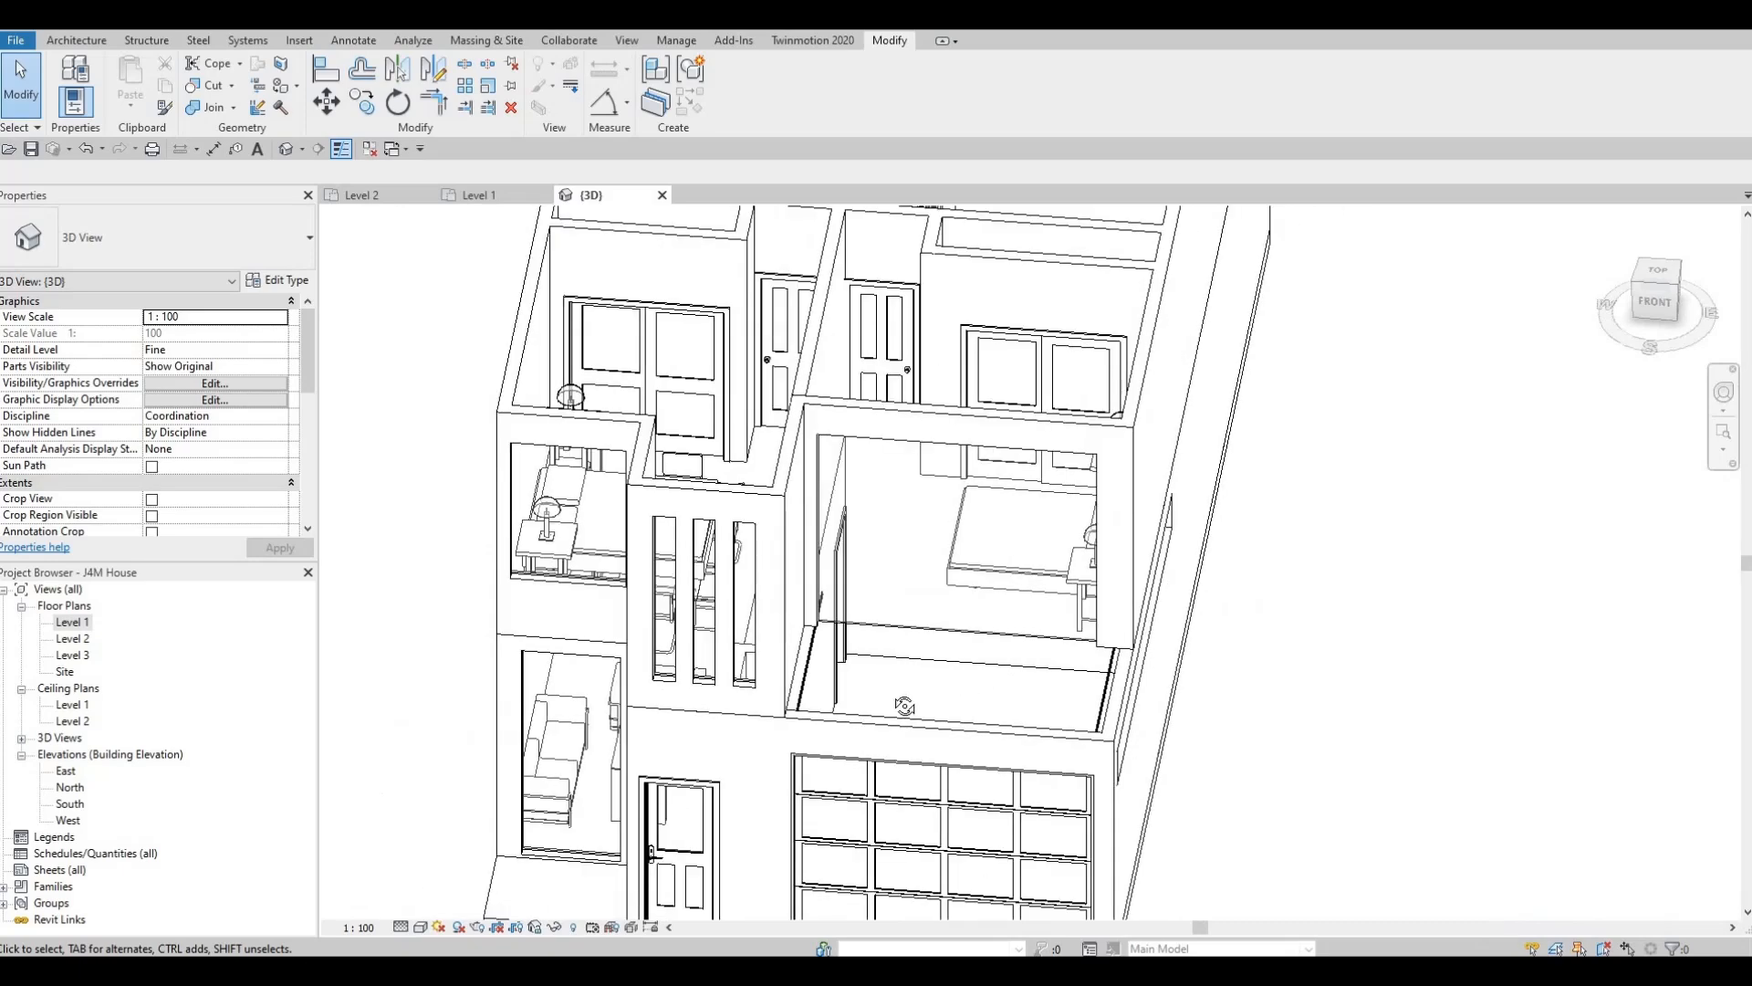
pyautogui.press('Escape')
pyautogui.scroll(5, 634, 747)
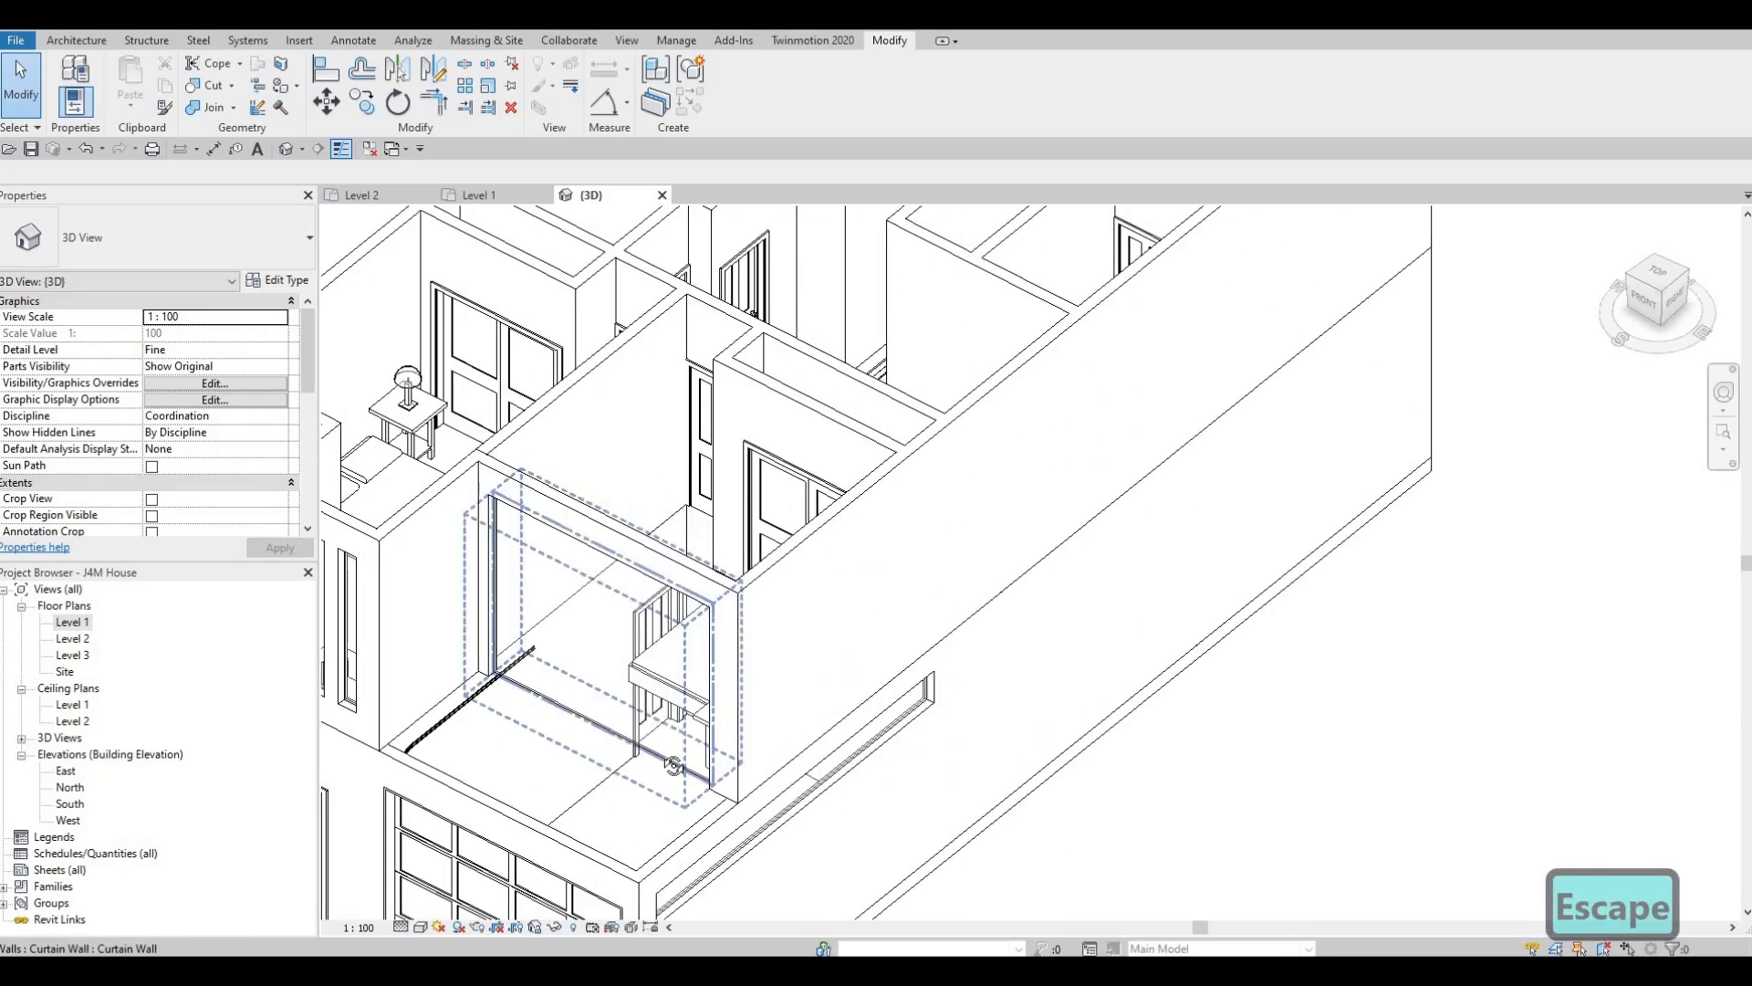
pyautogui.keyDown('shift'); pyautogui.moveTo(787, 825); pyautogui.dragTo(758, 735, button='middle'); pyautogui.keyUp('shift')
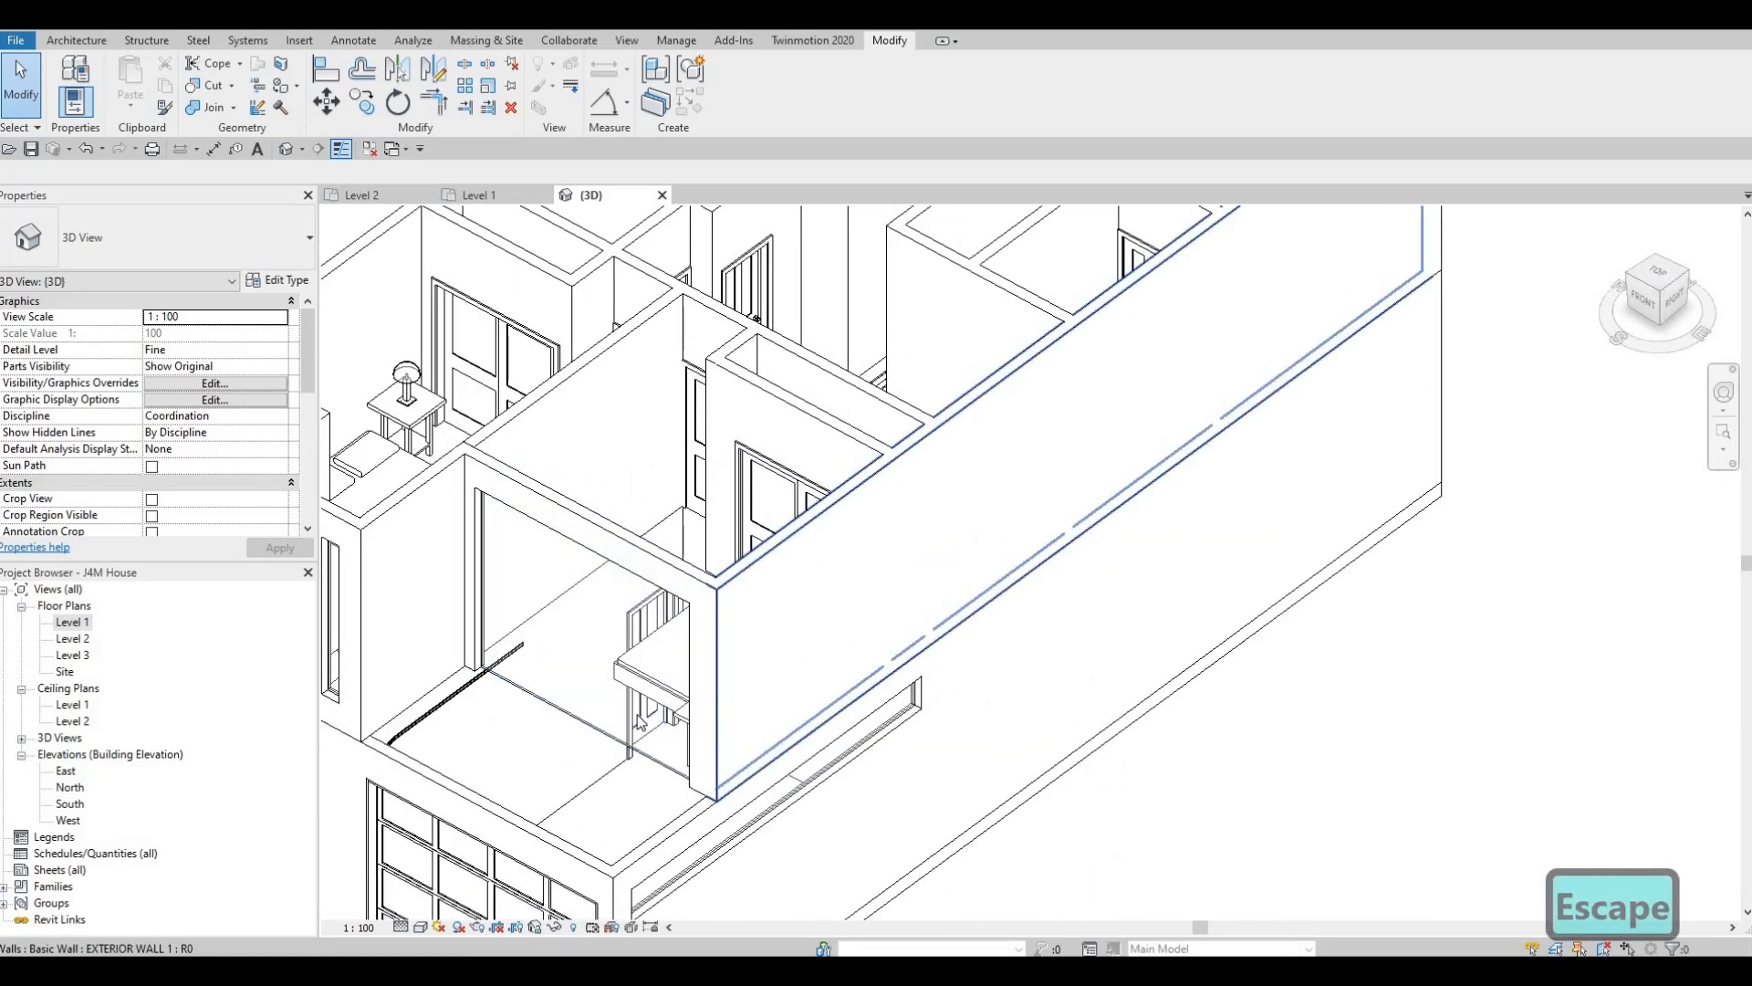
pyautogui.scroll(-2, 750, 731)
pyautogui.scroll(3, 712, 648)
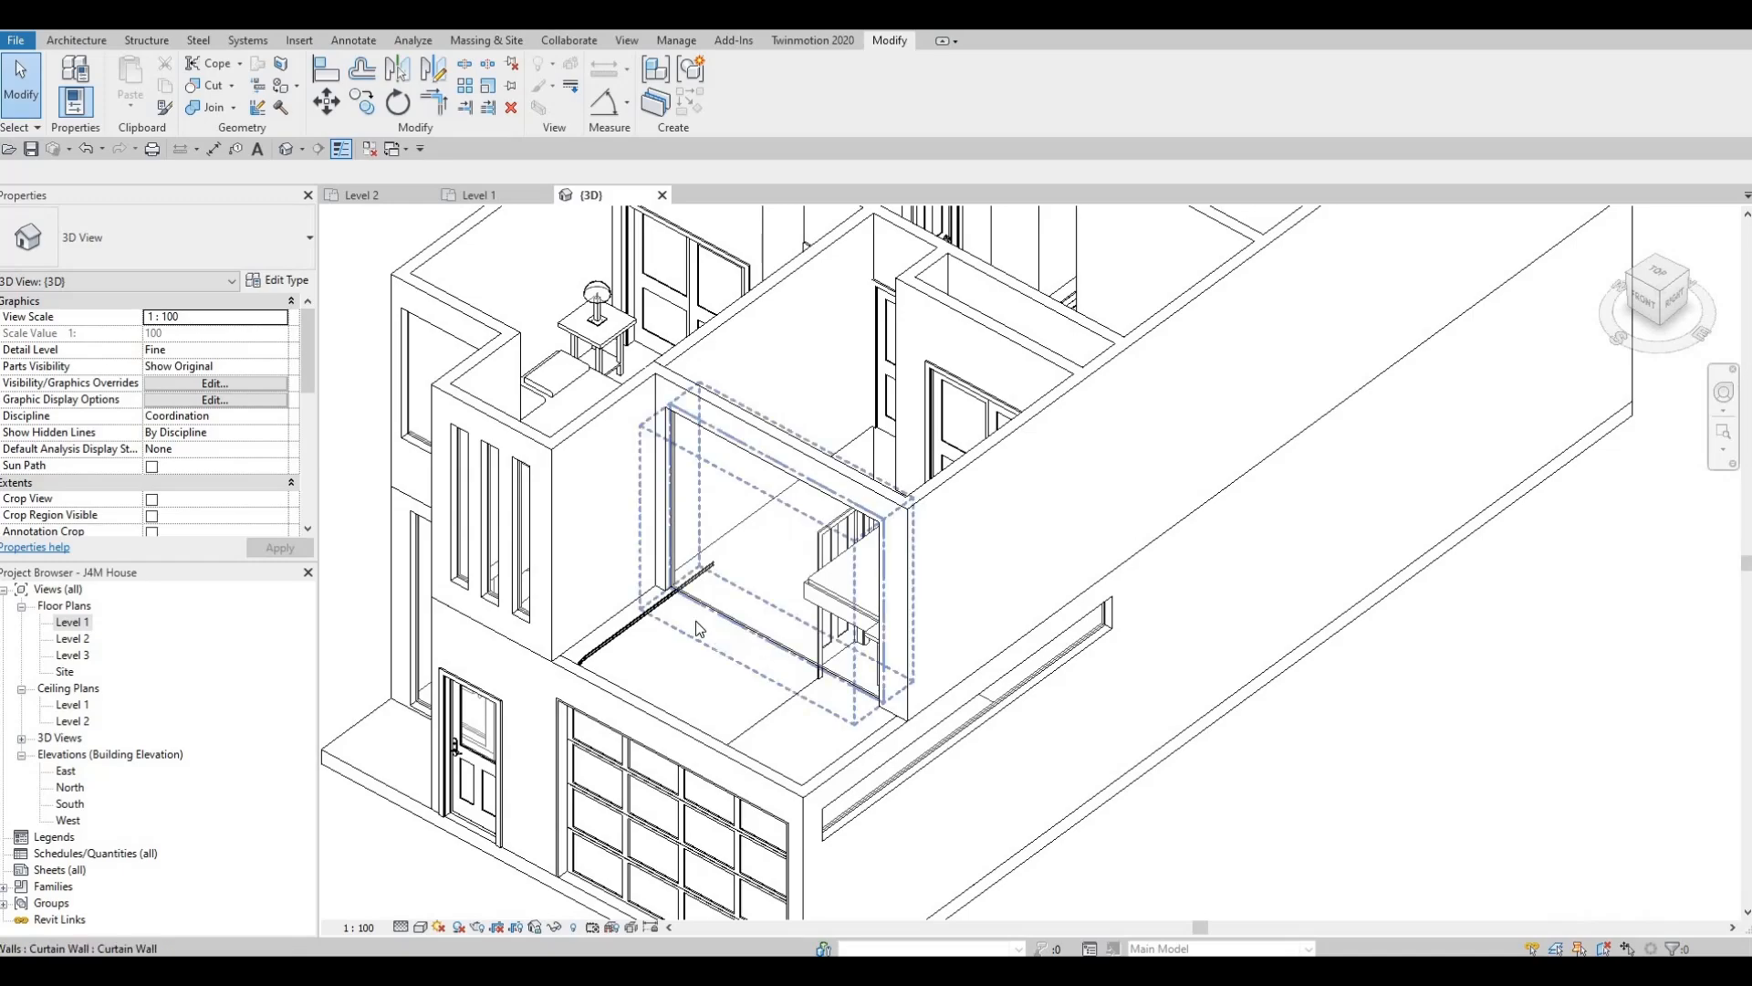
pyautogui.keyDown('shift'); pyautogui.moveTo(716, 582); pyautogui.dragTo(805, 641, button='middle'); pyautogui.keyUp('shift')
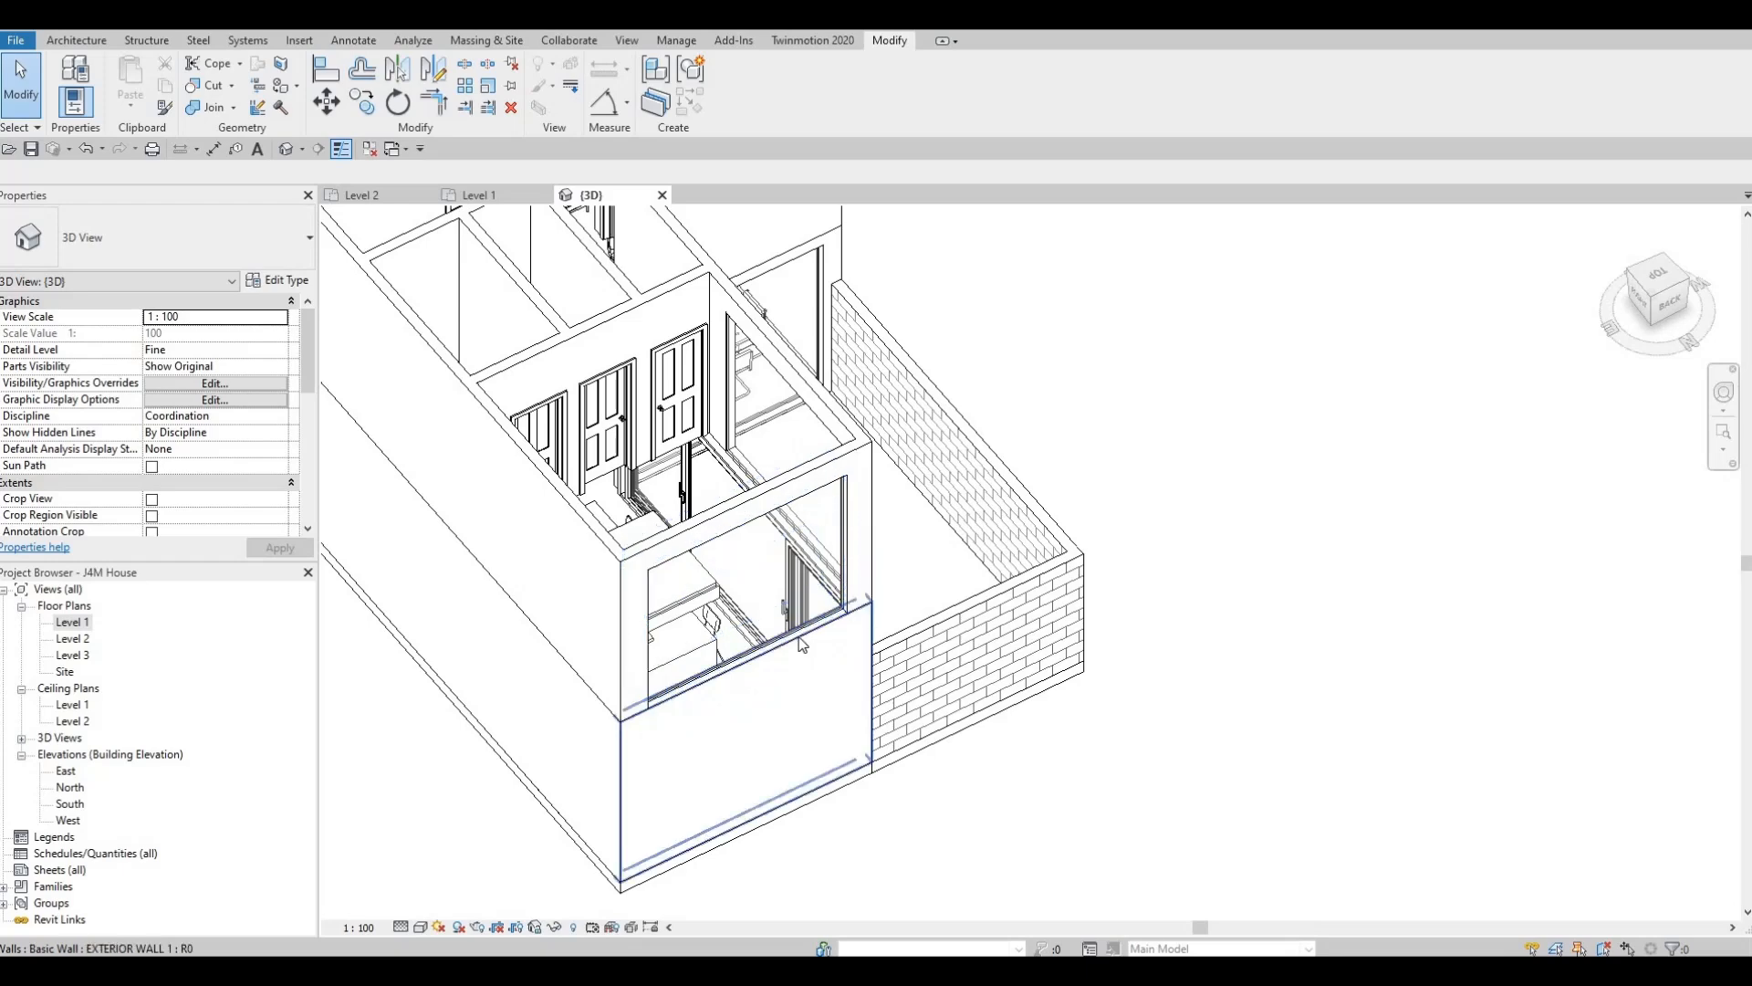
pyautogui.keyDown('shift'); pyautogui.moveTo(658, 675); pyautogui.dragTo(648, 459, button='middle'); pyautogui.keyUp('shift')
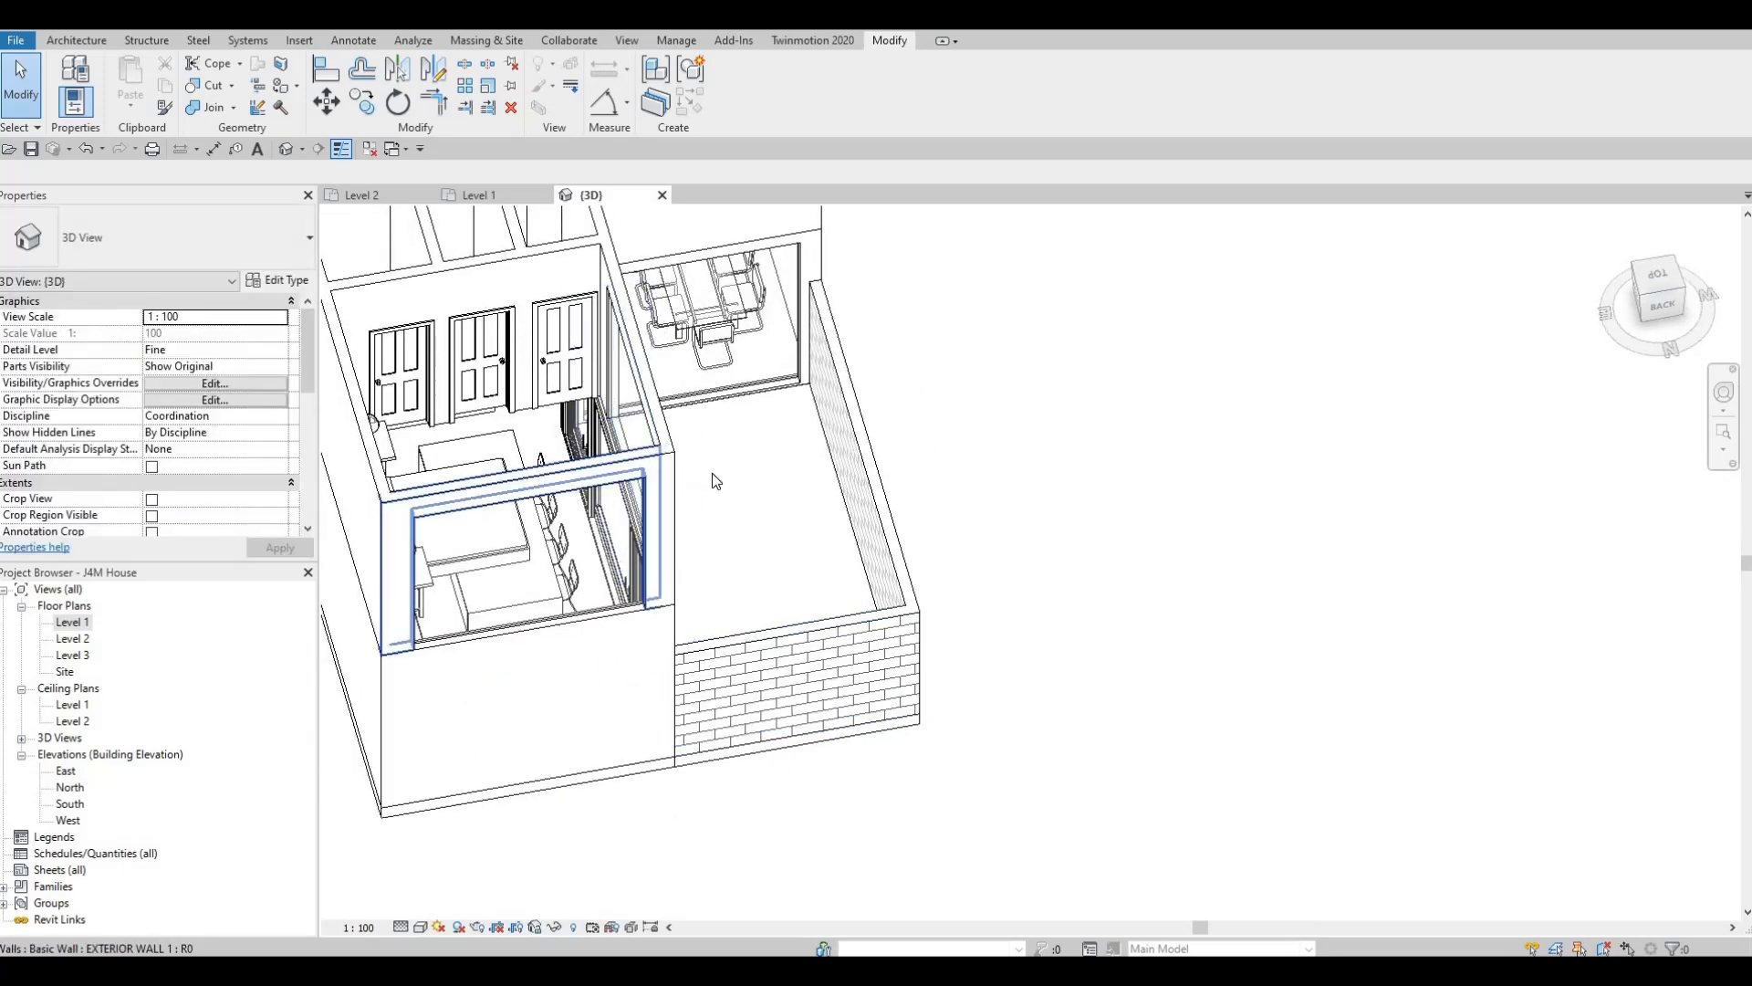
pyautogui.keyDown('shift'); pyautogui.moveTo(755, 465); pyautogui.dragTo(771, 608, button='middle'); pyautogui.keyUp('shift')
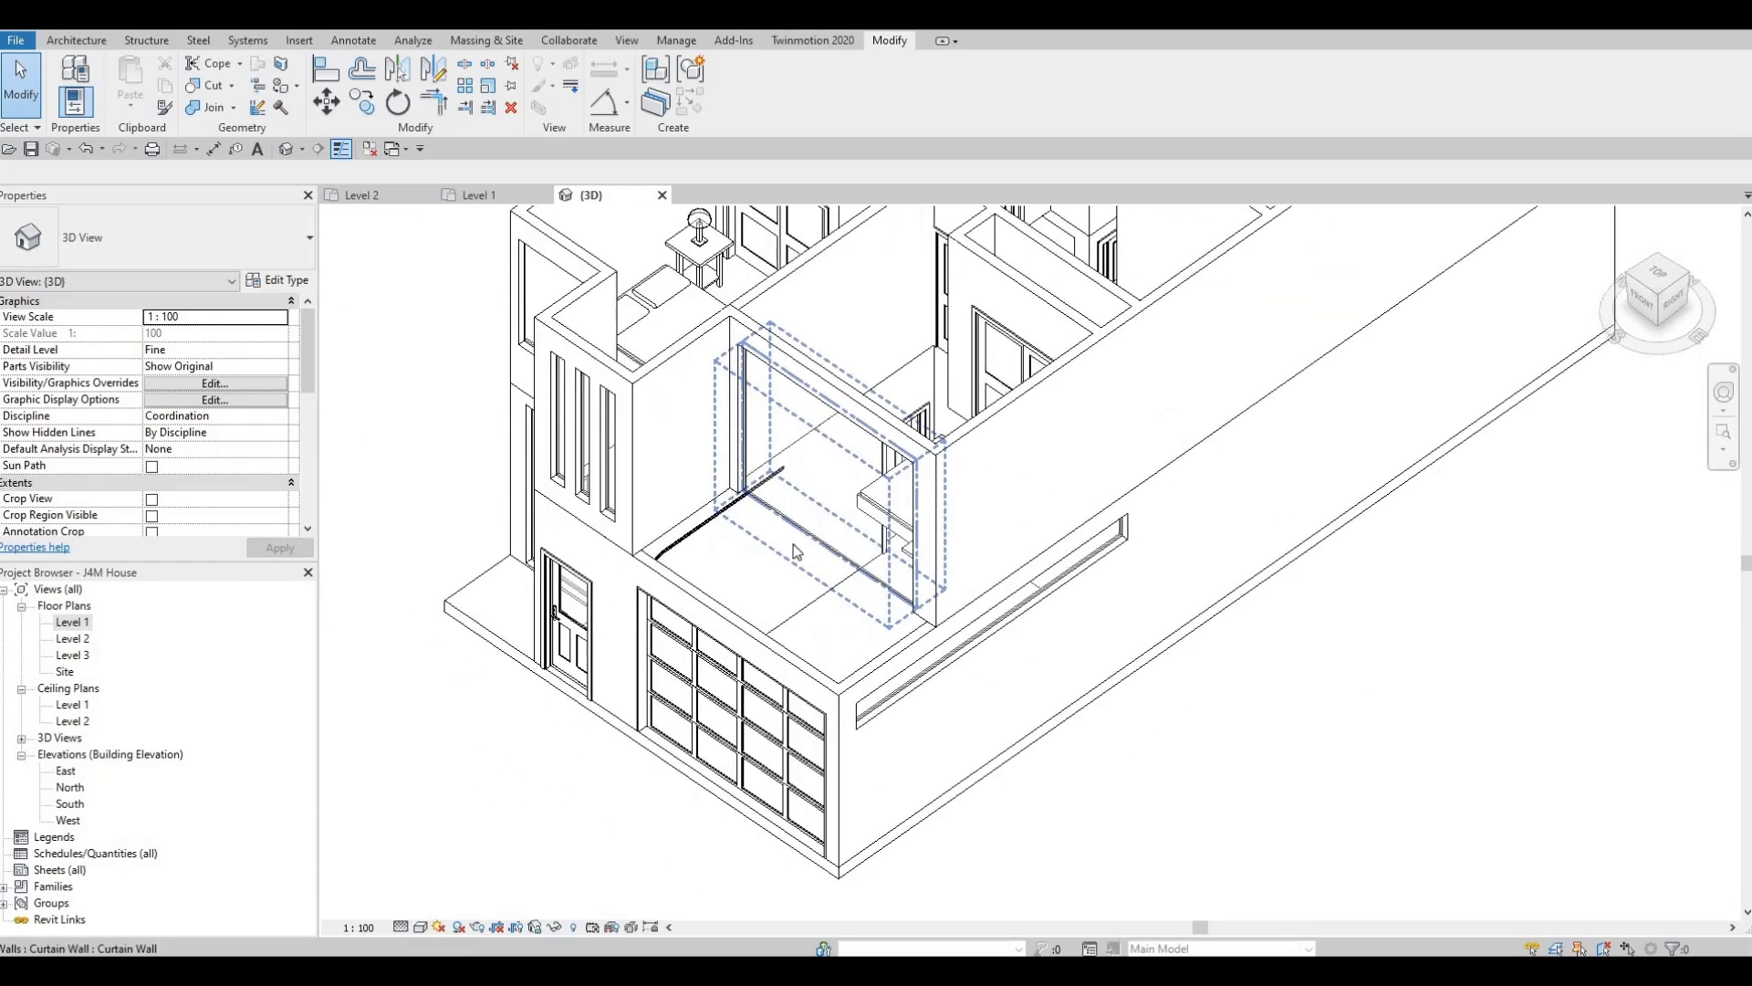
pyautogui.keyDown('shift'); pyautogui.moveTo(958, 509); pyautogui.dragTo(845, 566, button='middle'); pyautogui.keyUp('shift')
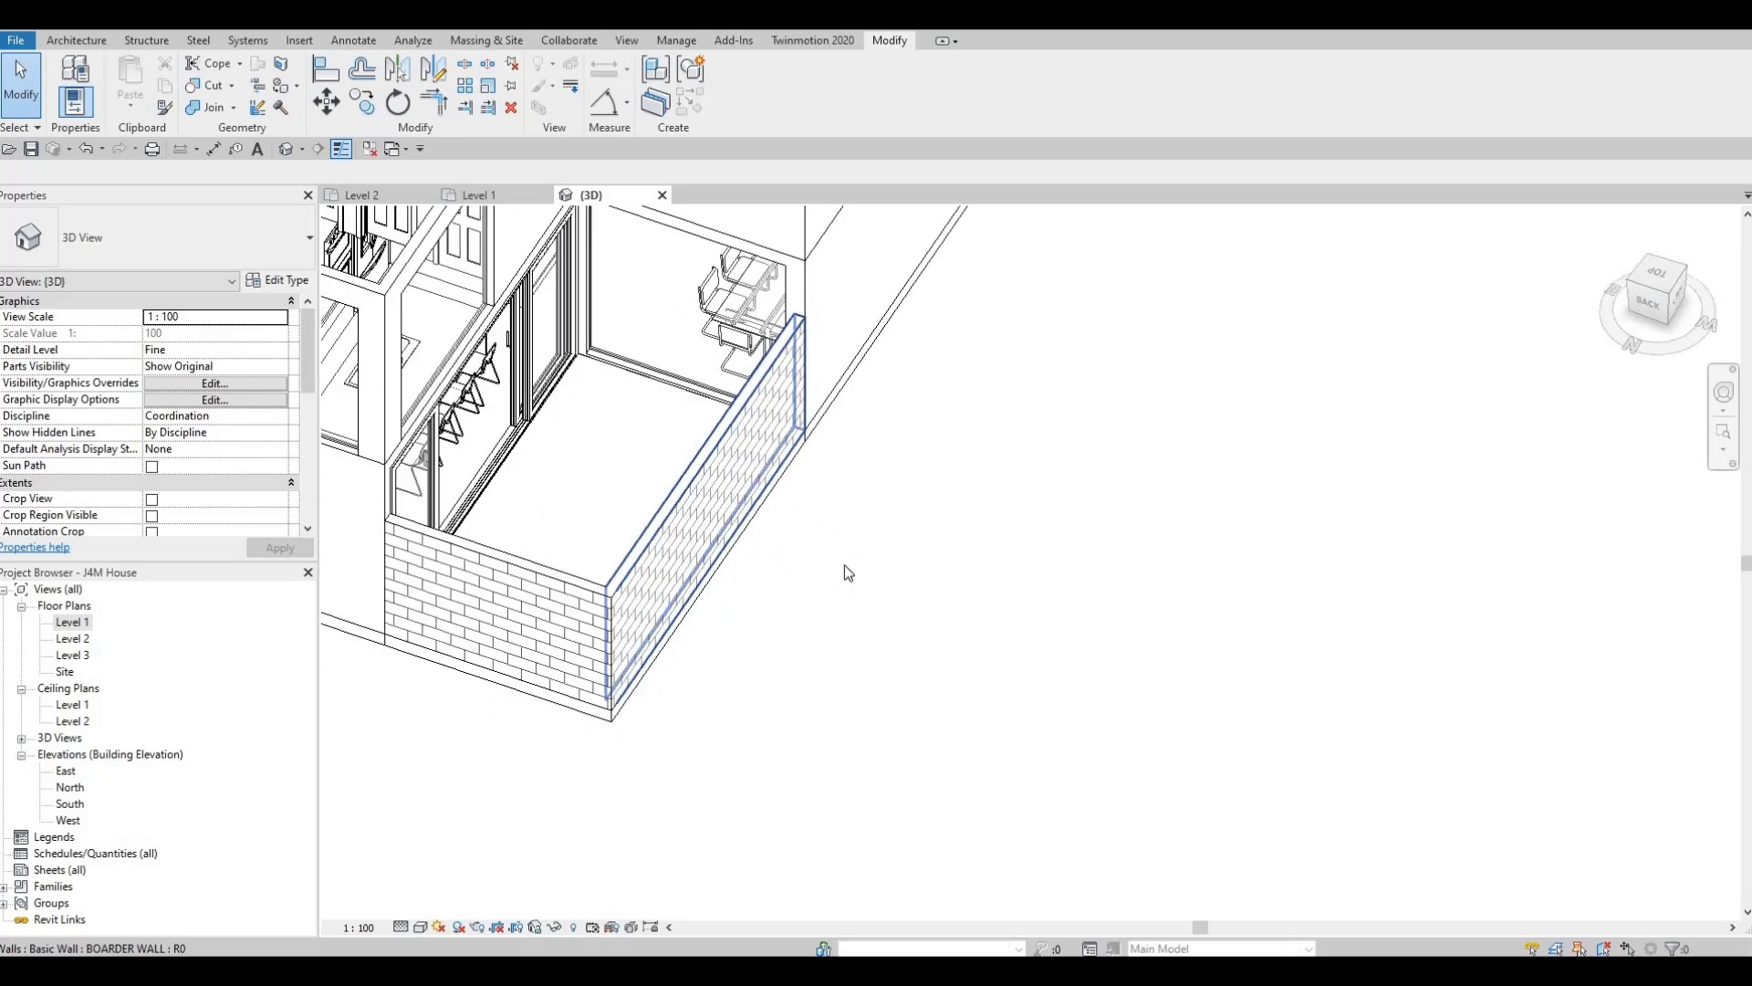
pyautogui.scroll(-2, 846, 565)
pyautogui.scroll(6, 923, 638)
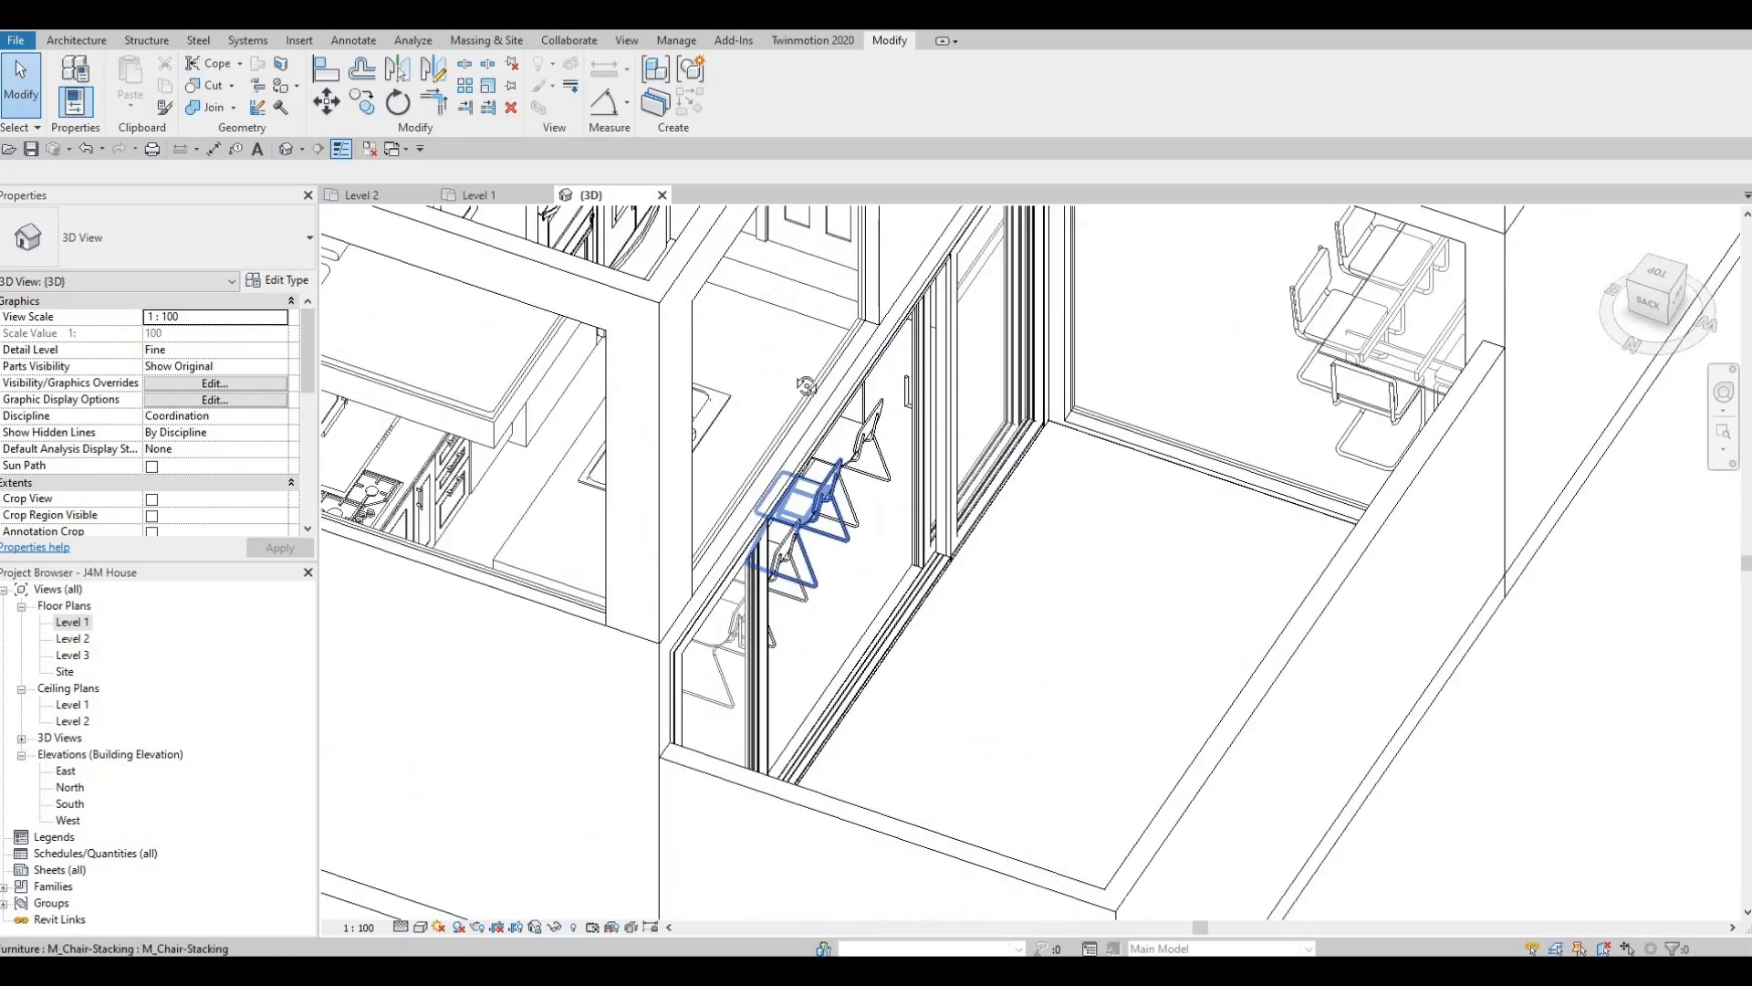
pyautogui.keyDown('shift'); pyautogui.moveTo(806, 386); pyautogui.dragTo(689, 485, button='middle'); pyautogui.keyUp('shift')
pyautogui.scroll(-2, 688, 485)
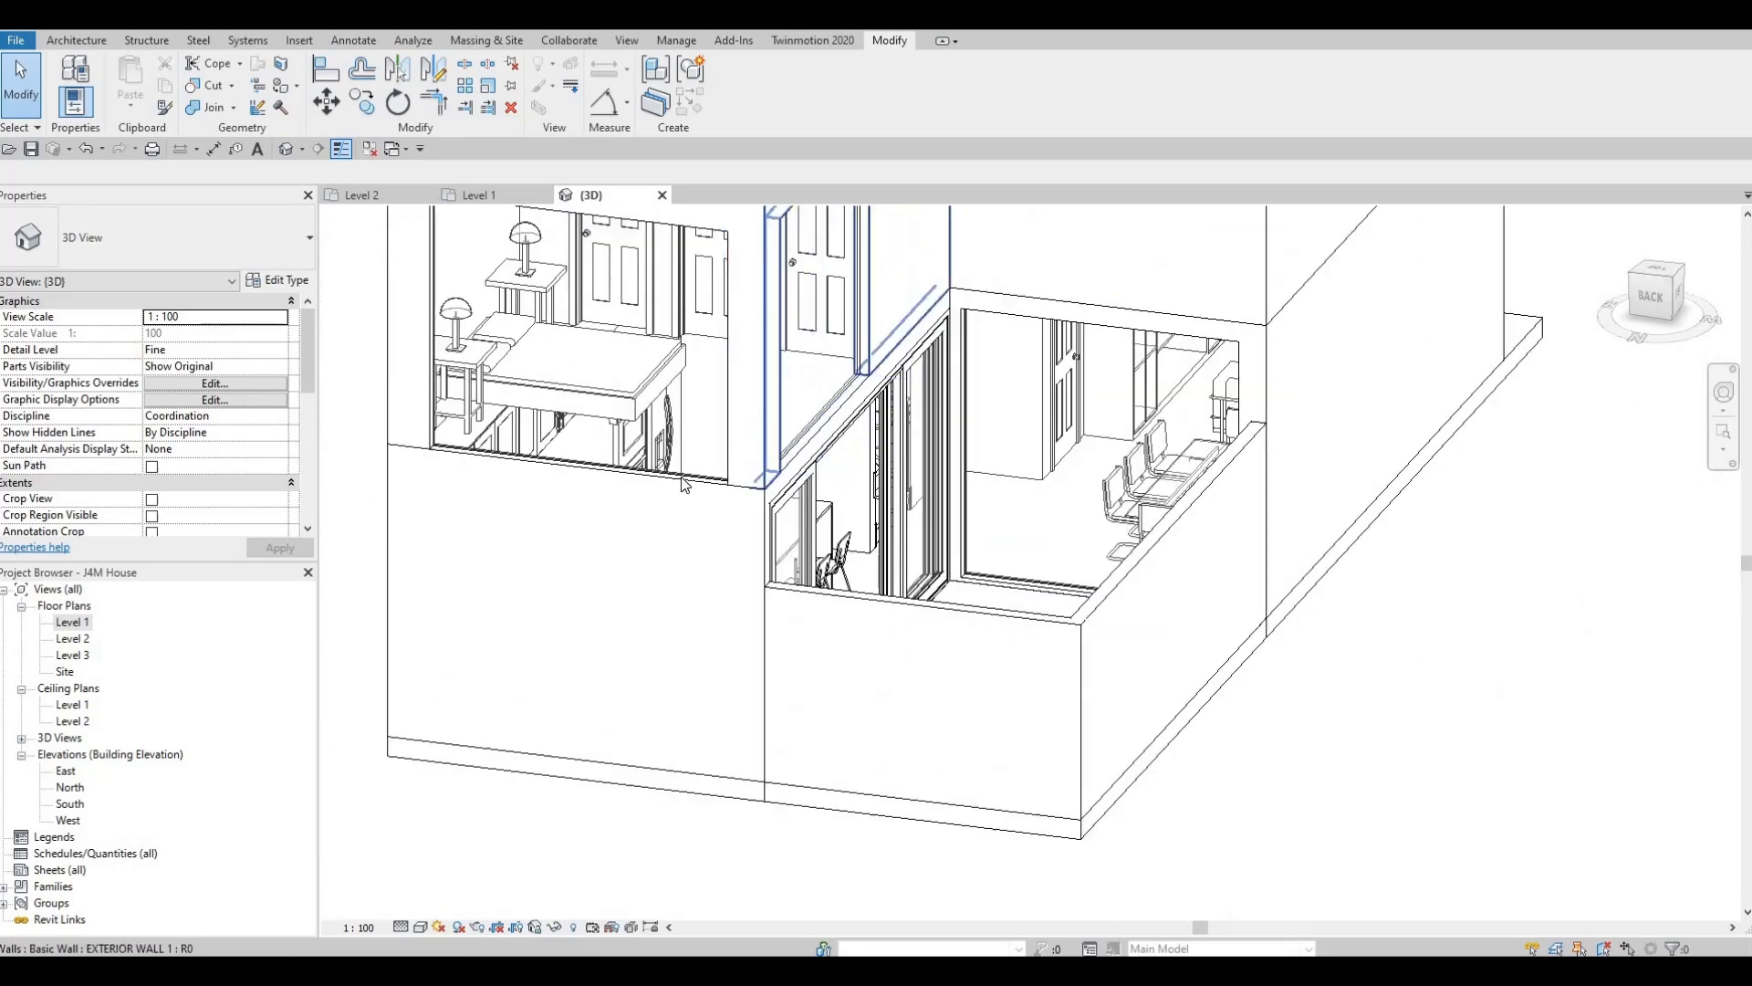
pyautogui.click(594, 484)
pyautogui.click(585, 468)
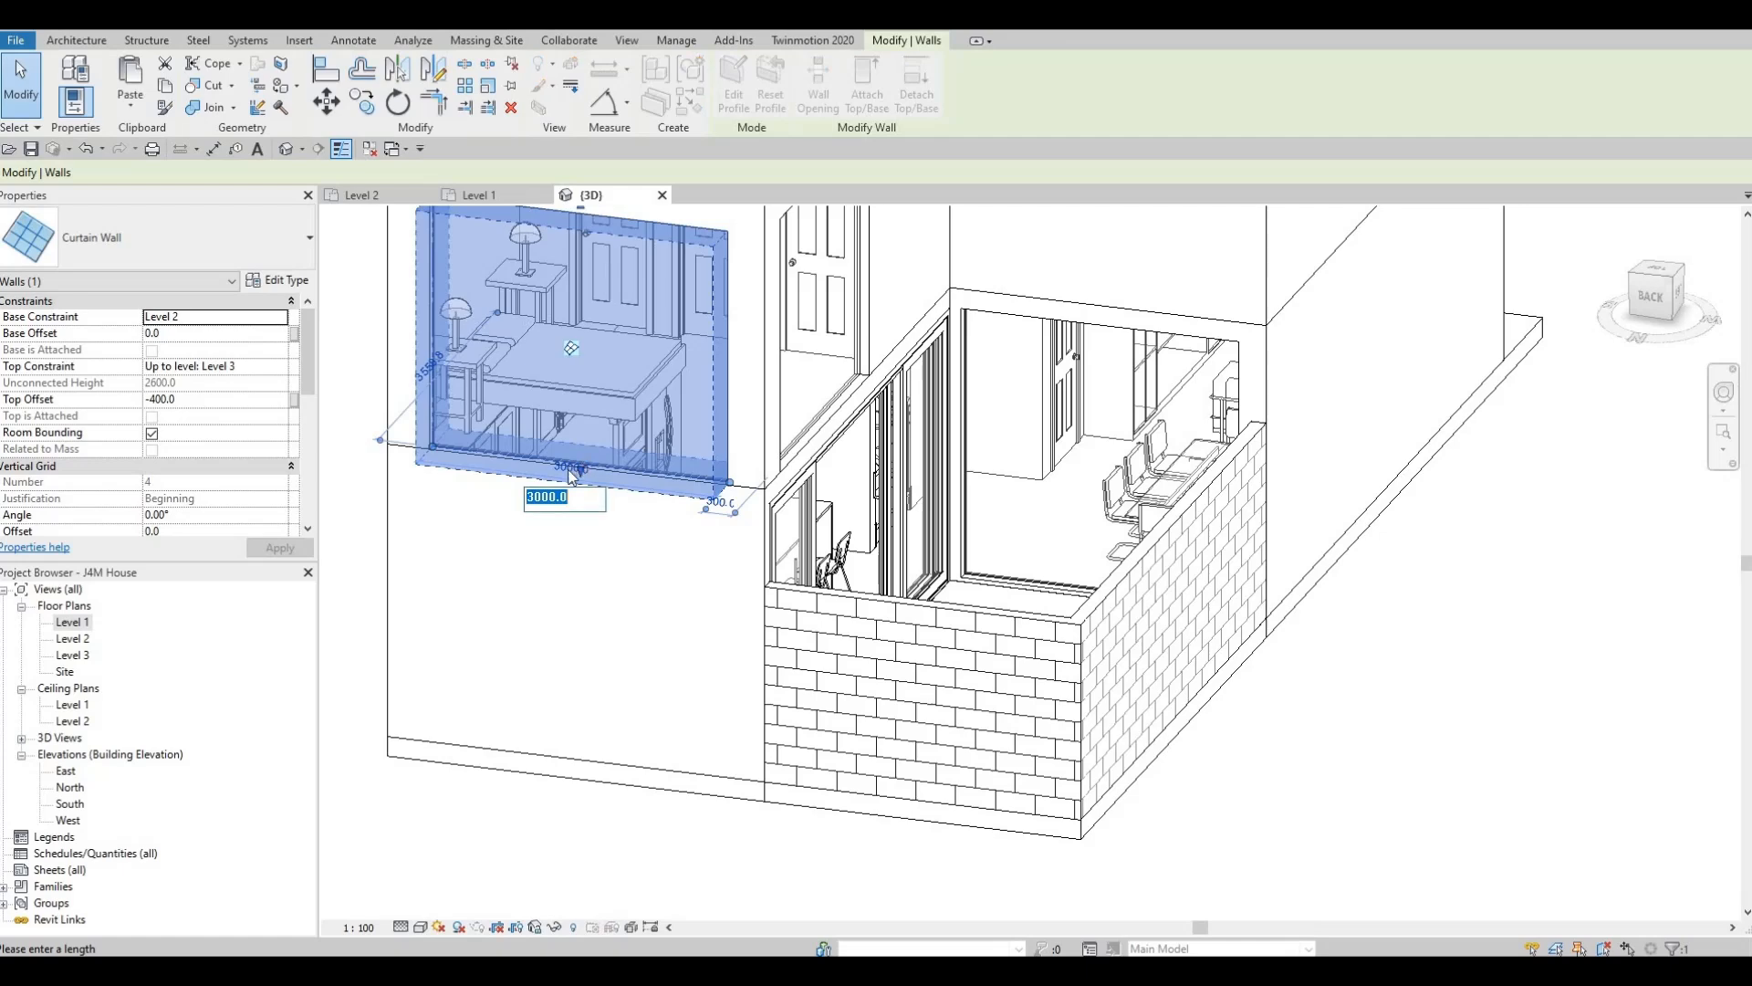
pyautogui.scroll(5, 573, 475)
pyautogui.press('Escape')
pyautogui.press('Escape')
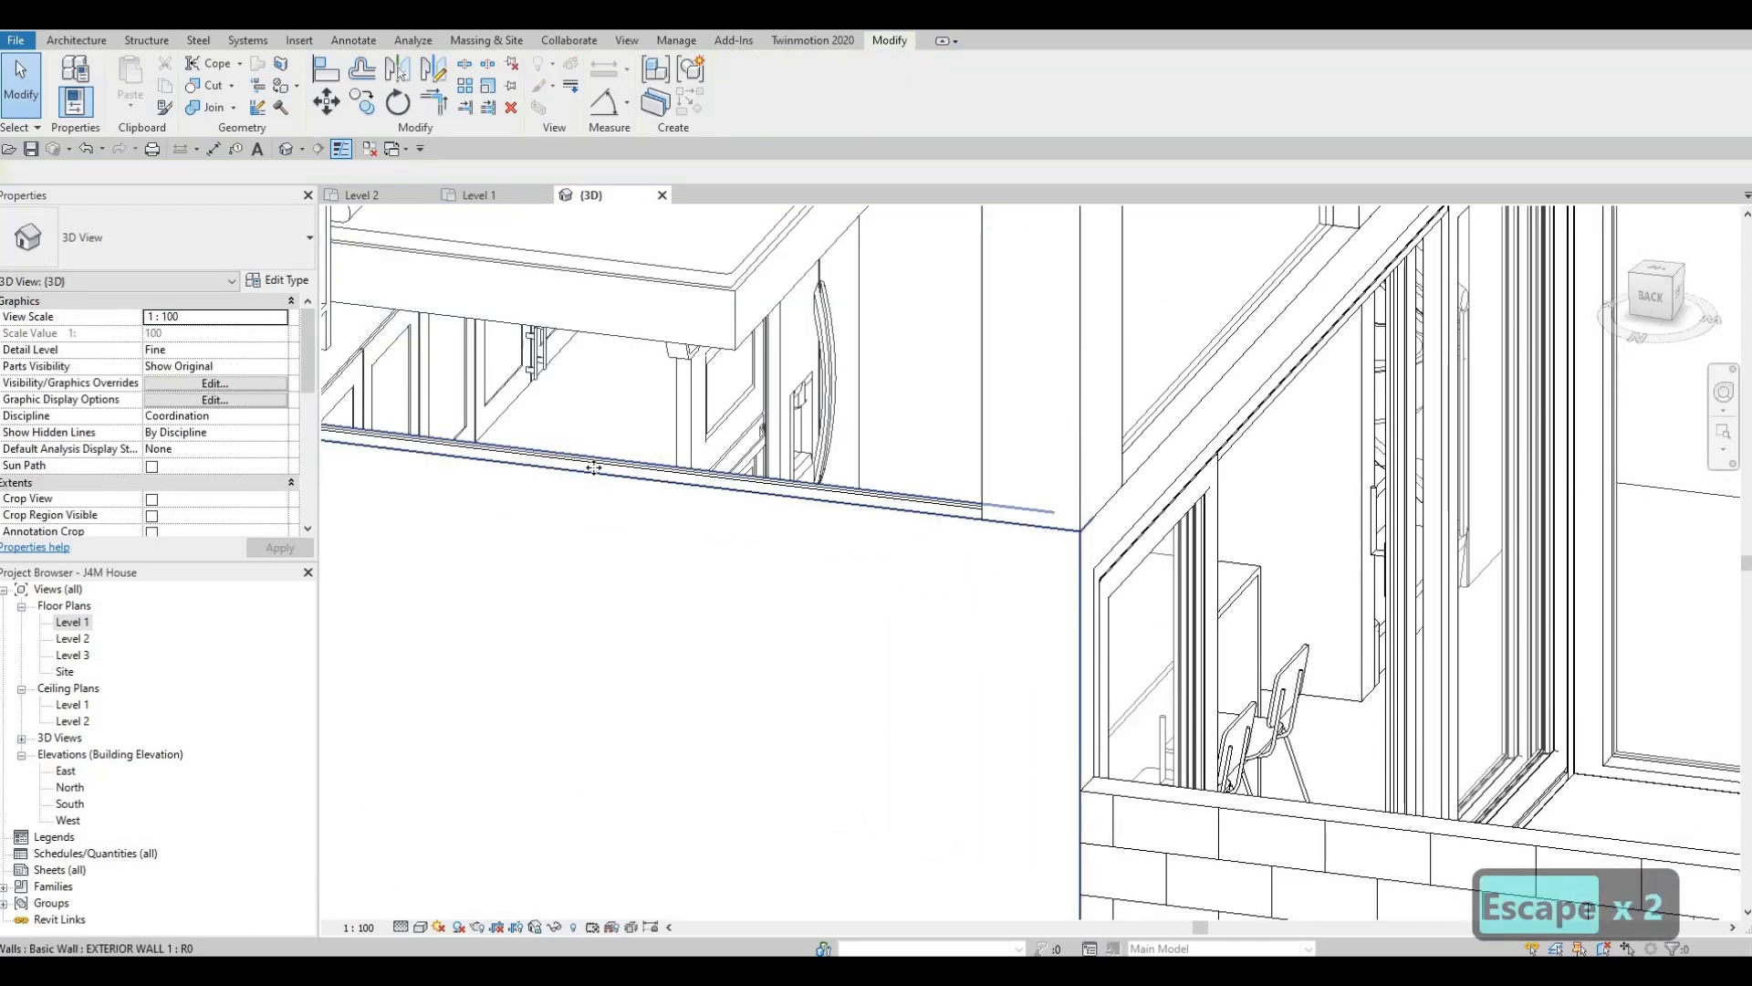
pyautogui.click(594, 468)
pyautogui.press('Escape')
pyautogui.click(595, 440)
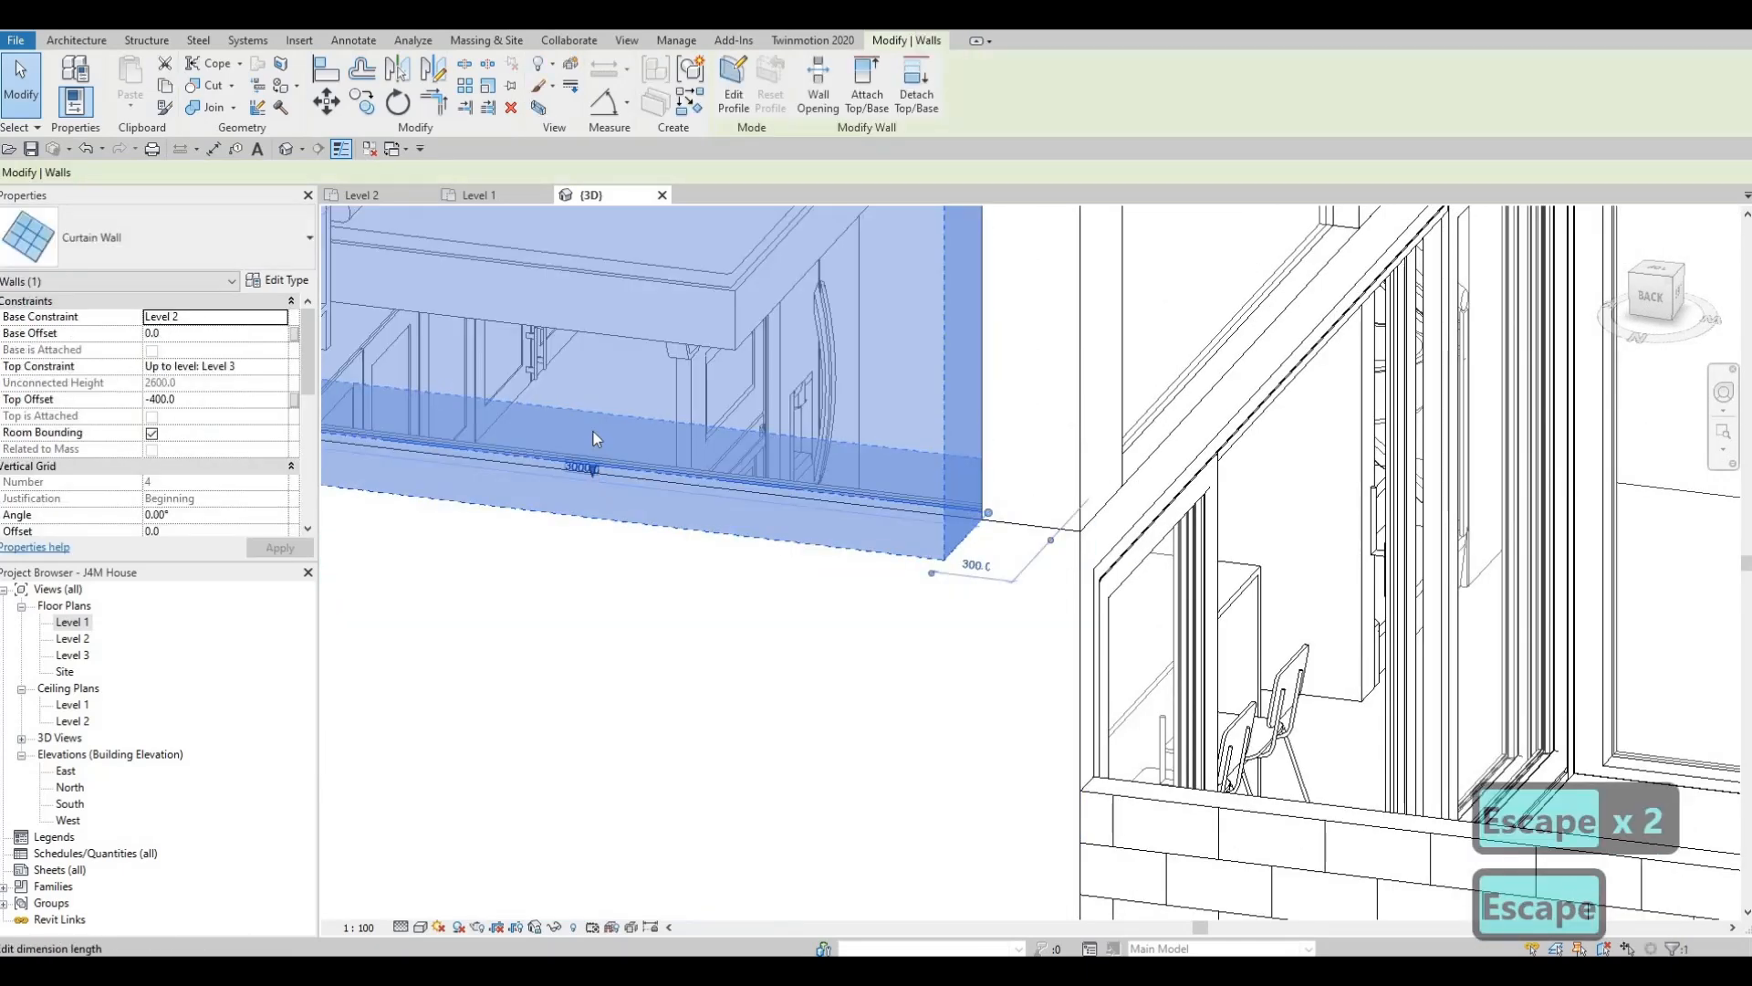
pyautogui.click(599, 458)
pyautogui.scroll(4, 584, 484)
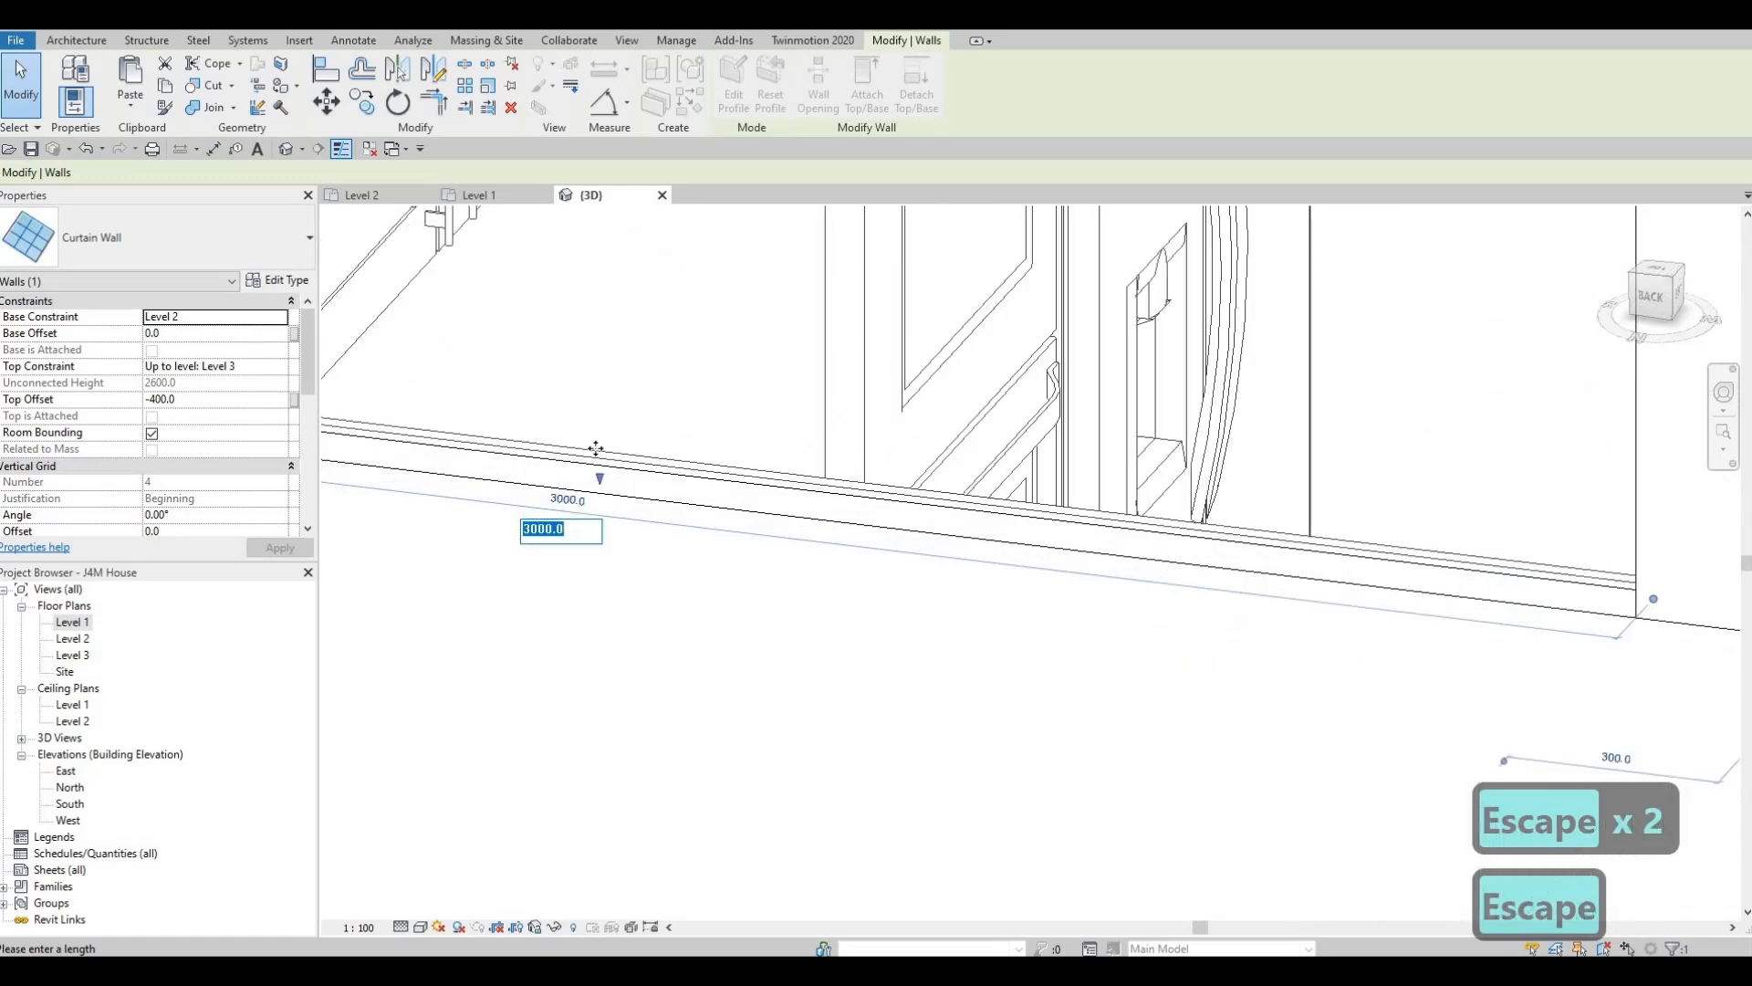
pyautogui.press('Escape')
# Raise the base of the rear bedroom's wide back curtain wall to an offset of about 221 mm above Level 2.
pyautogui.moveTo(600, 476); pyautogui.dragTo(772, 414)
pyautogui.scroll(-2, 712, 403)
pyautogui.scroll(-5, 712, 404)
pyautogui.press('Escape')
pyautogui.press('Escape')
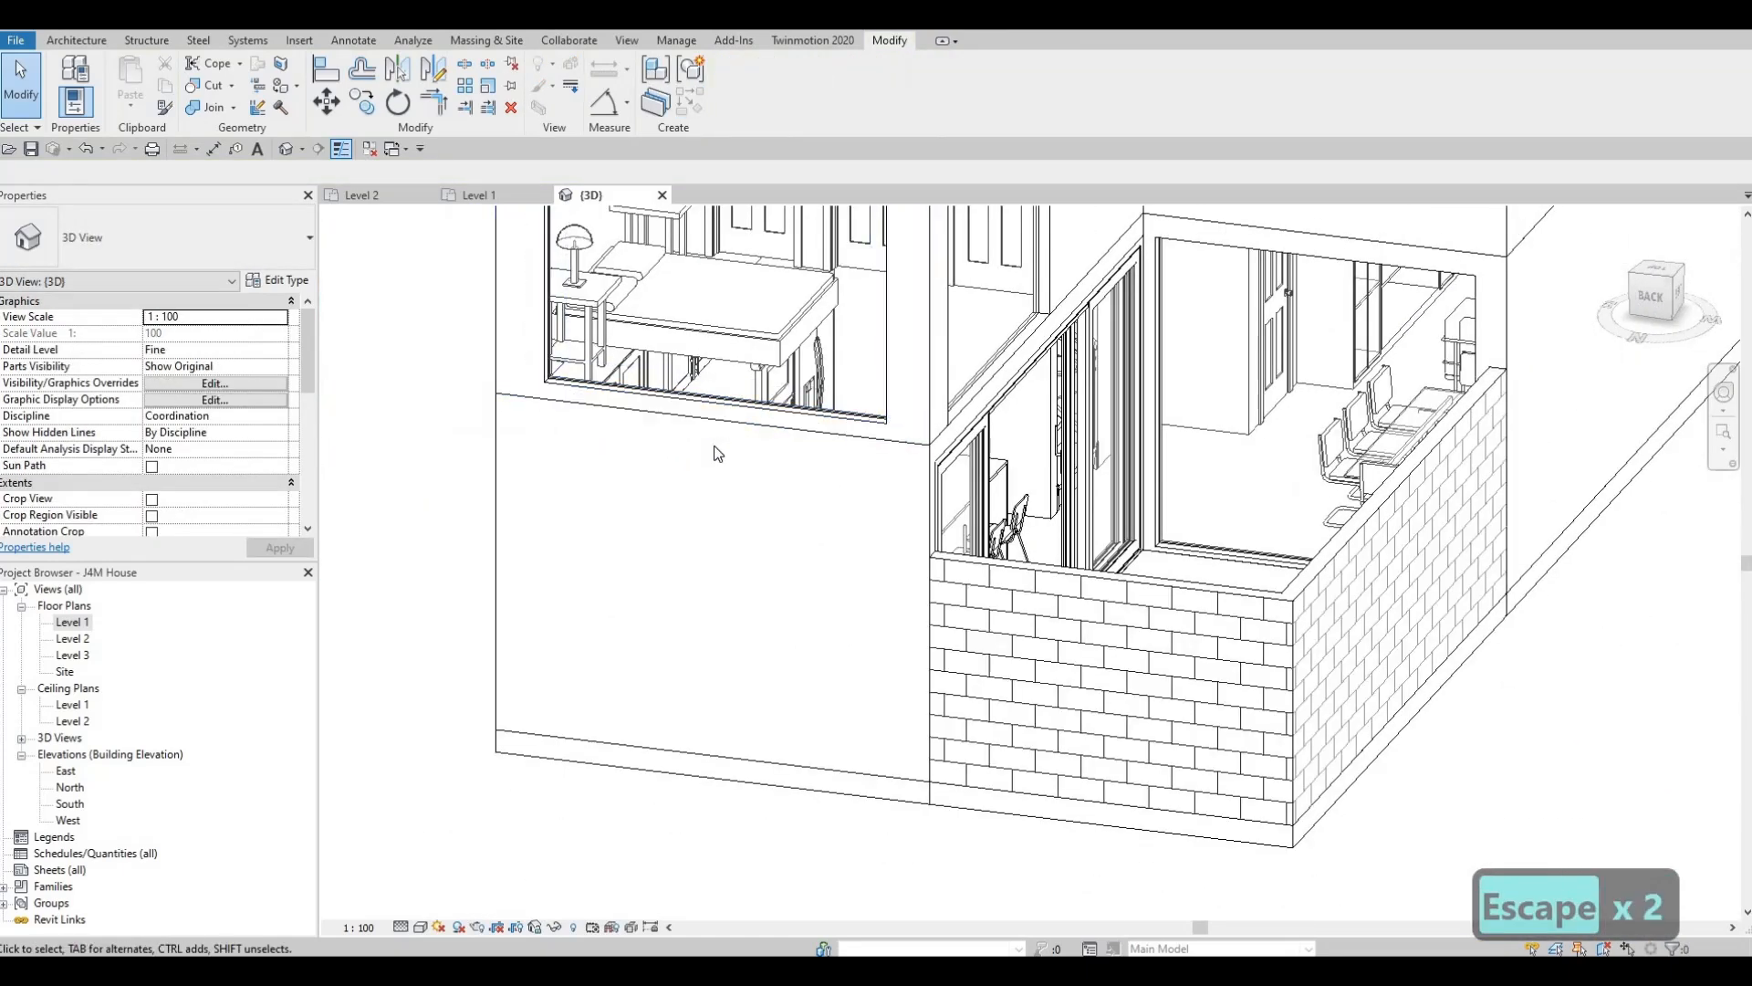
pyautogui.moveTo(712, 548); pyautogui.dragTo(730, 586, button='middle')
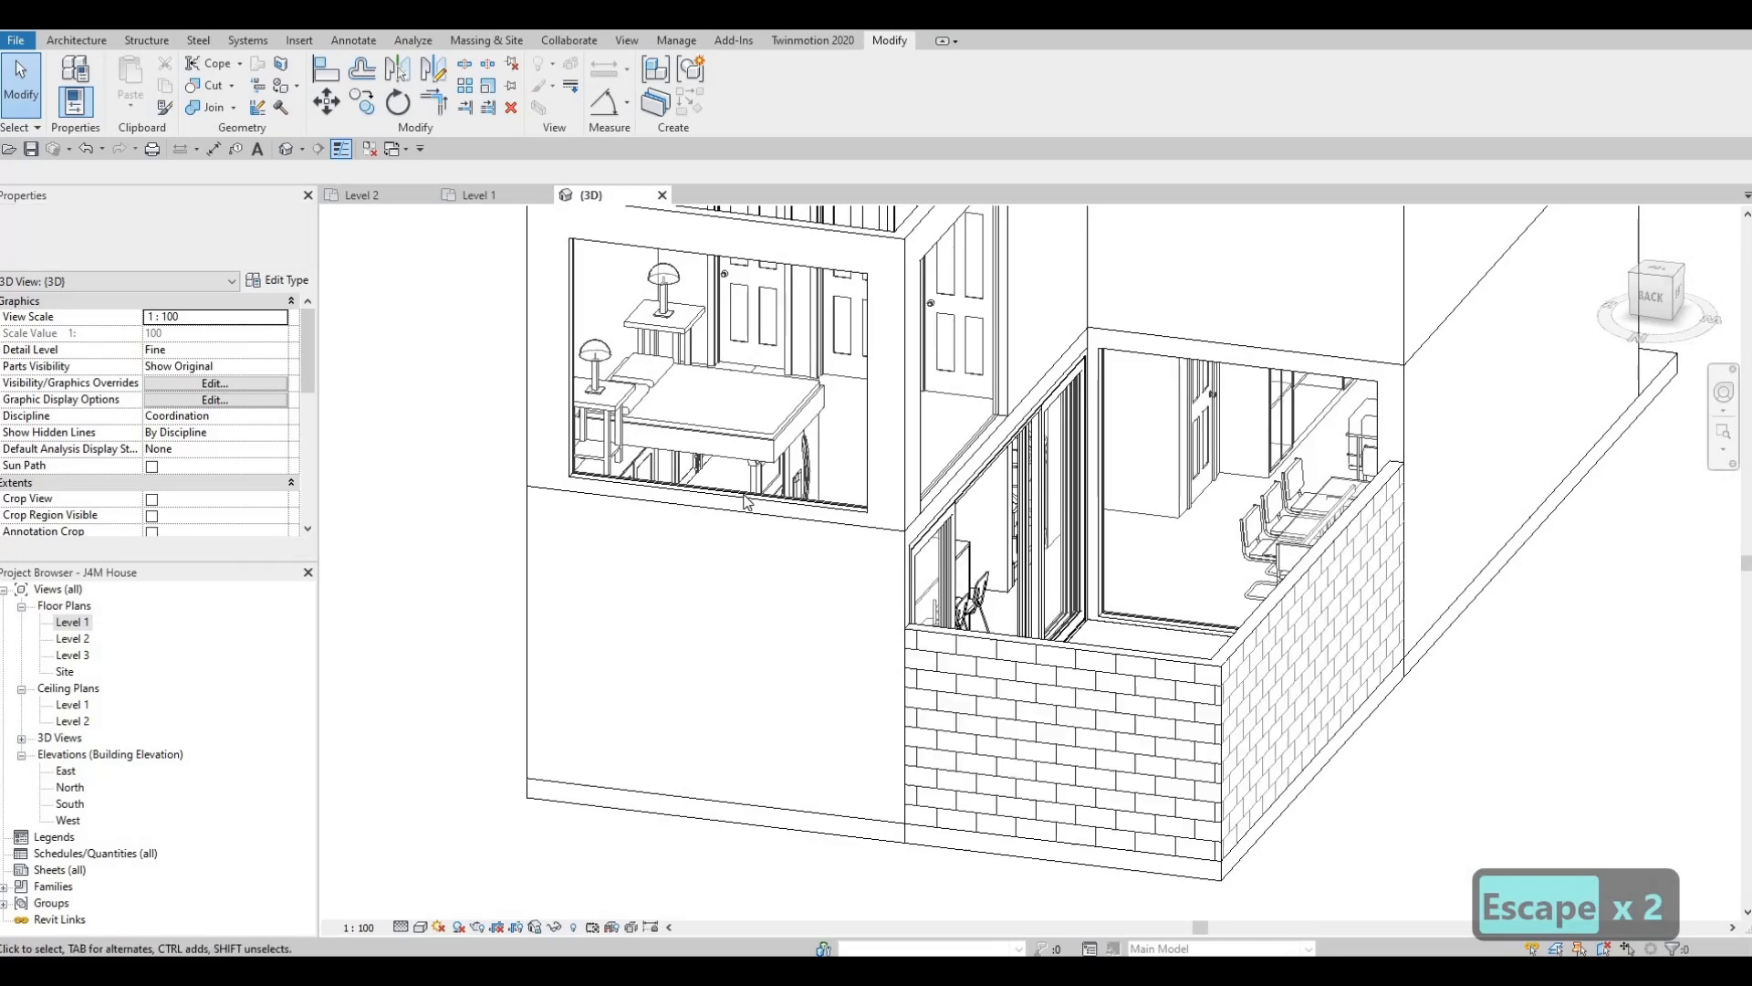
pyautogui.click(721, 502)
pyautogui.moveTo(721, 502); pyautogui.dragTo(730, 482)
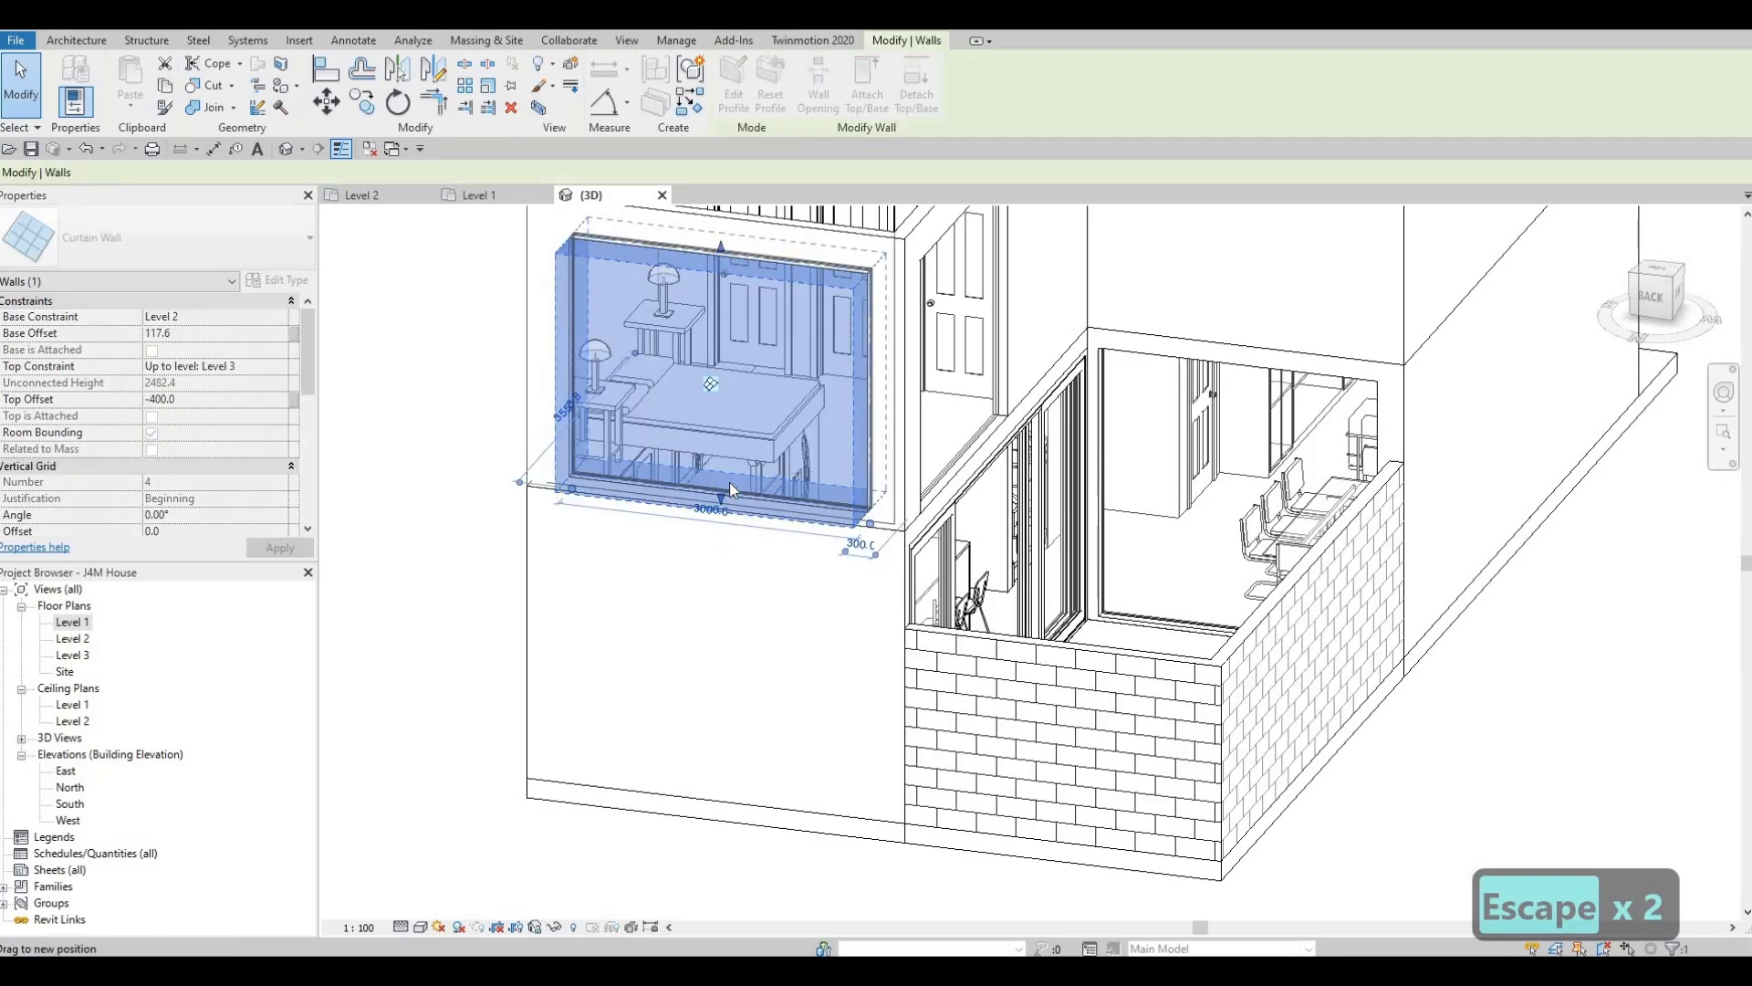
pyautogui.scroll(-3, 730, 481)
pyautogui.keyDown('shift'); pyautogui.moveTo(720, 537); pyautogui.dragTo(867, 488, button='middle'); pyautogui.keyUp('shift')
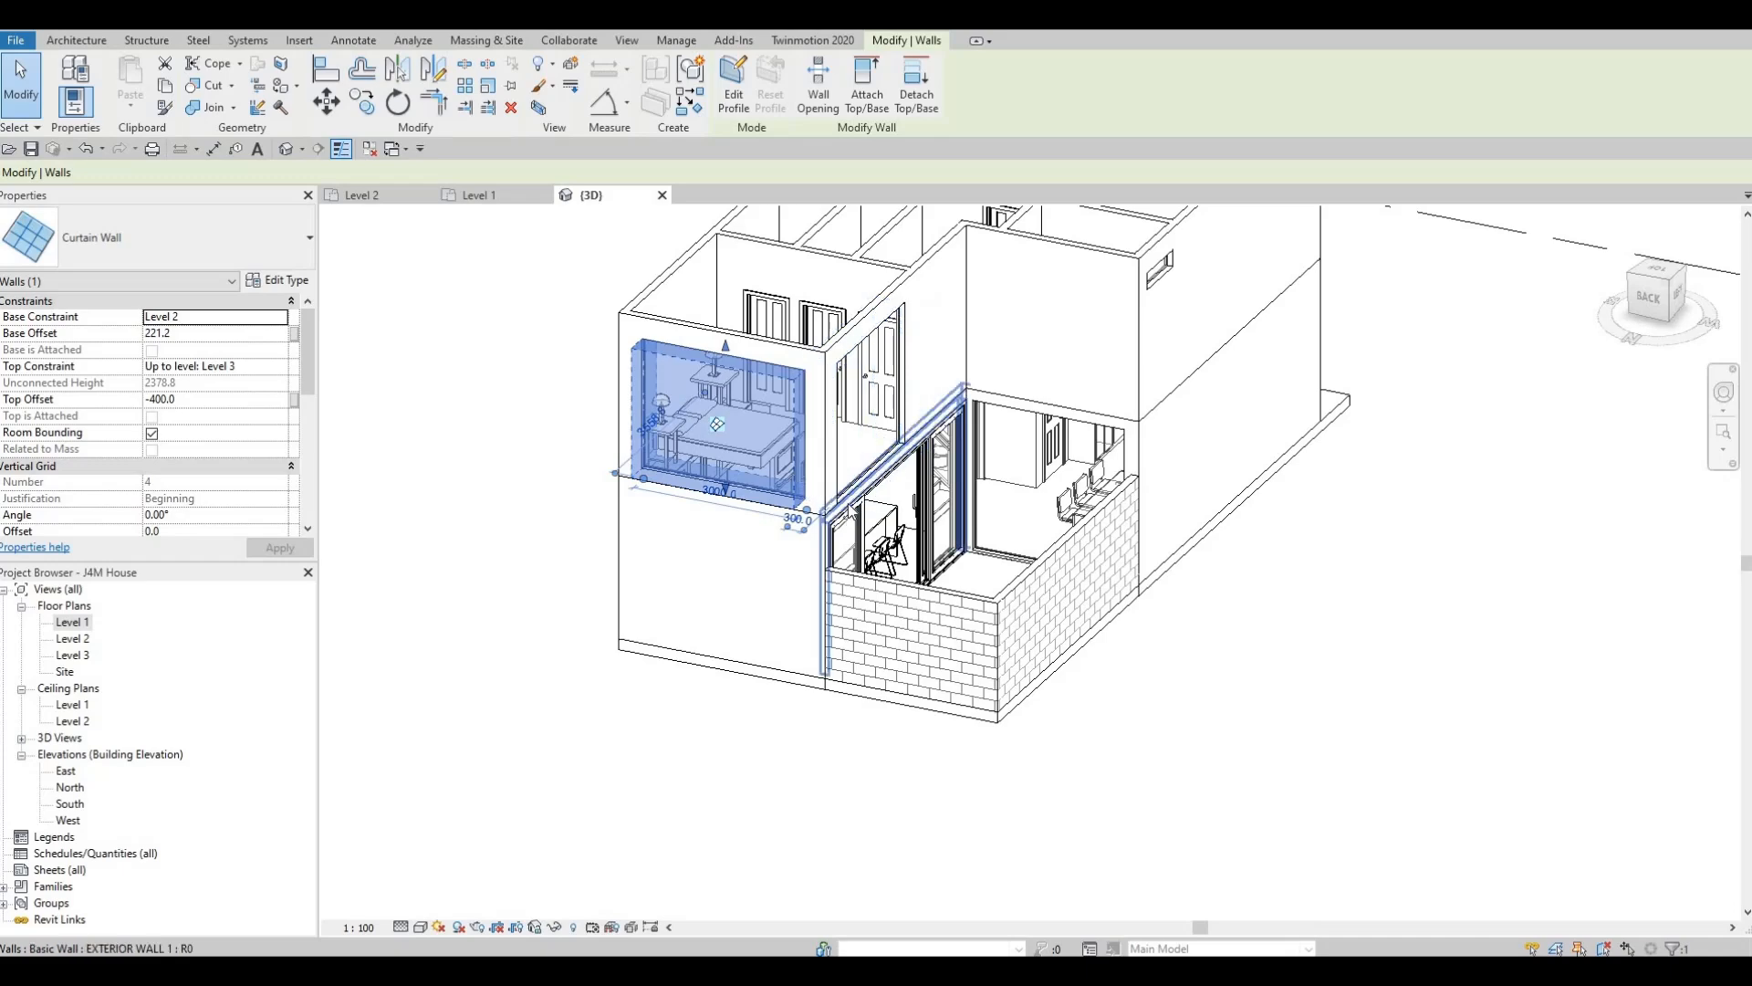
pyautogui.keyDown('shift'); pyautogui.moveTo(1280, 557); pyautogui.dragTo(1186, 493, button='middle'); pyautogui.keyUp('shift')
pyautogui.press('Escape')
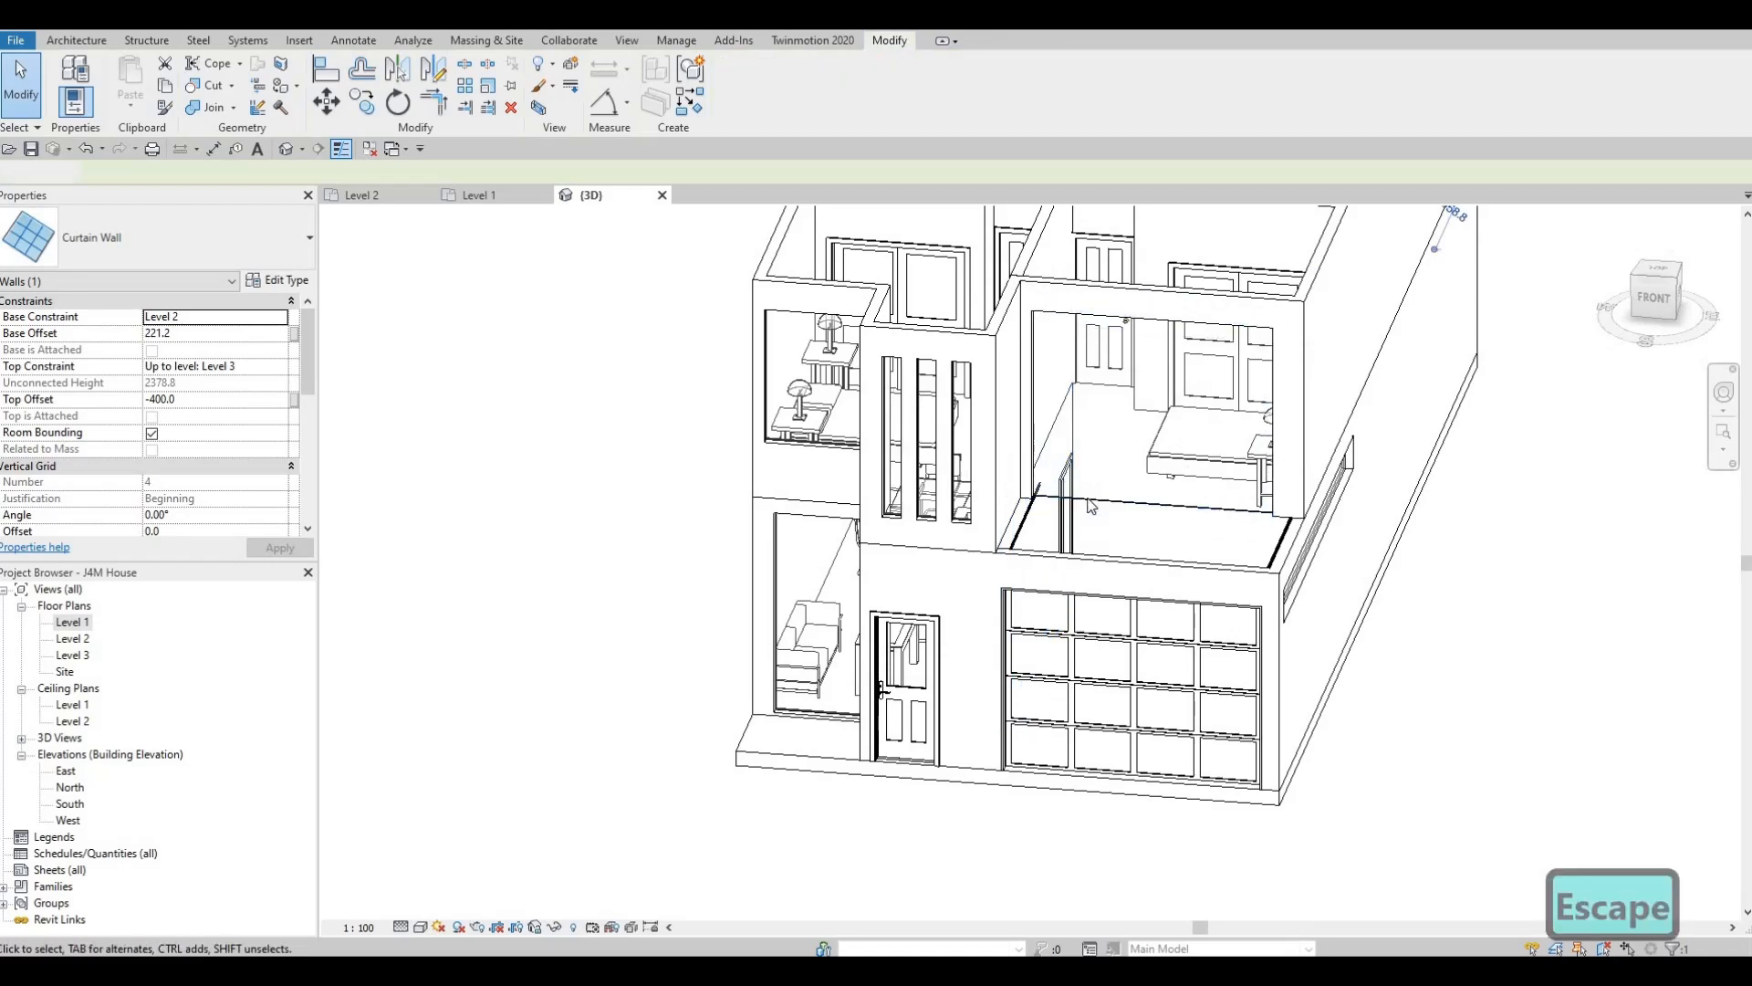
pyautogui.press('Escape')
# Start a floor on the Level 2 plan and duplicate the FLOOR 2 type as FLOOR 3.
pyautogui.scroll(3, 1212, 482)
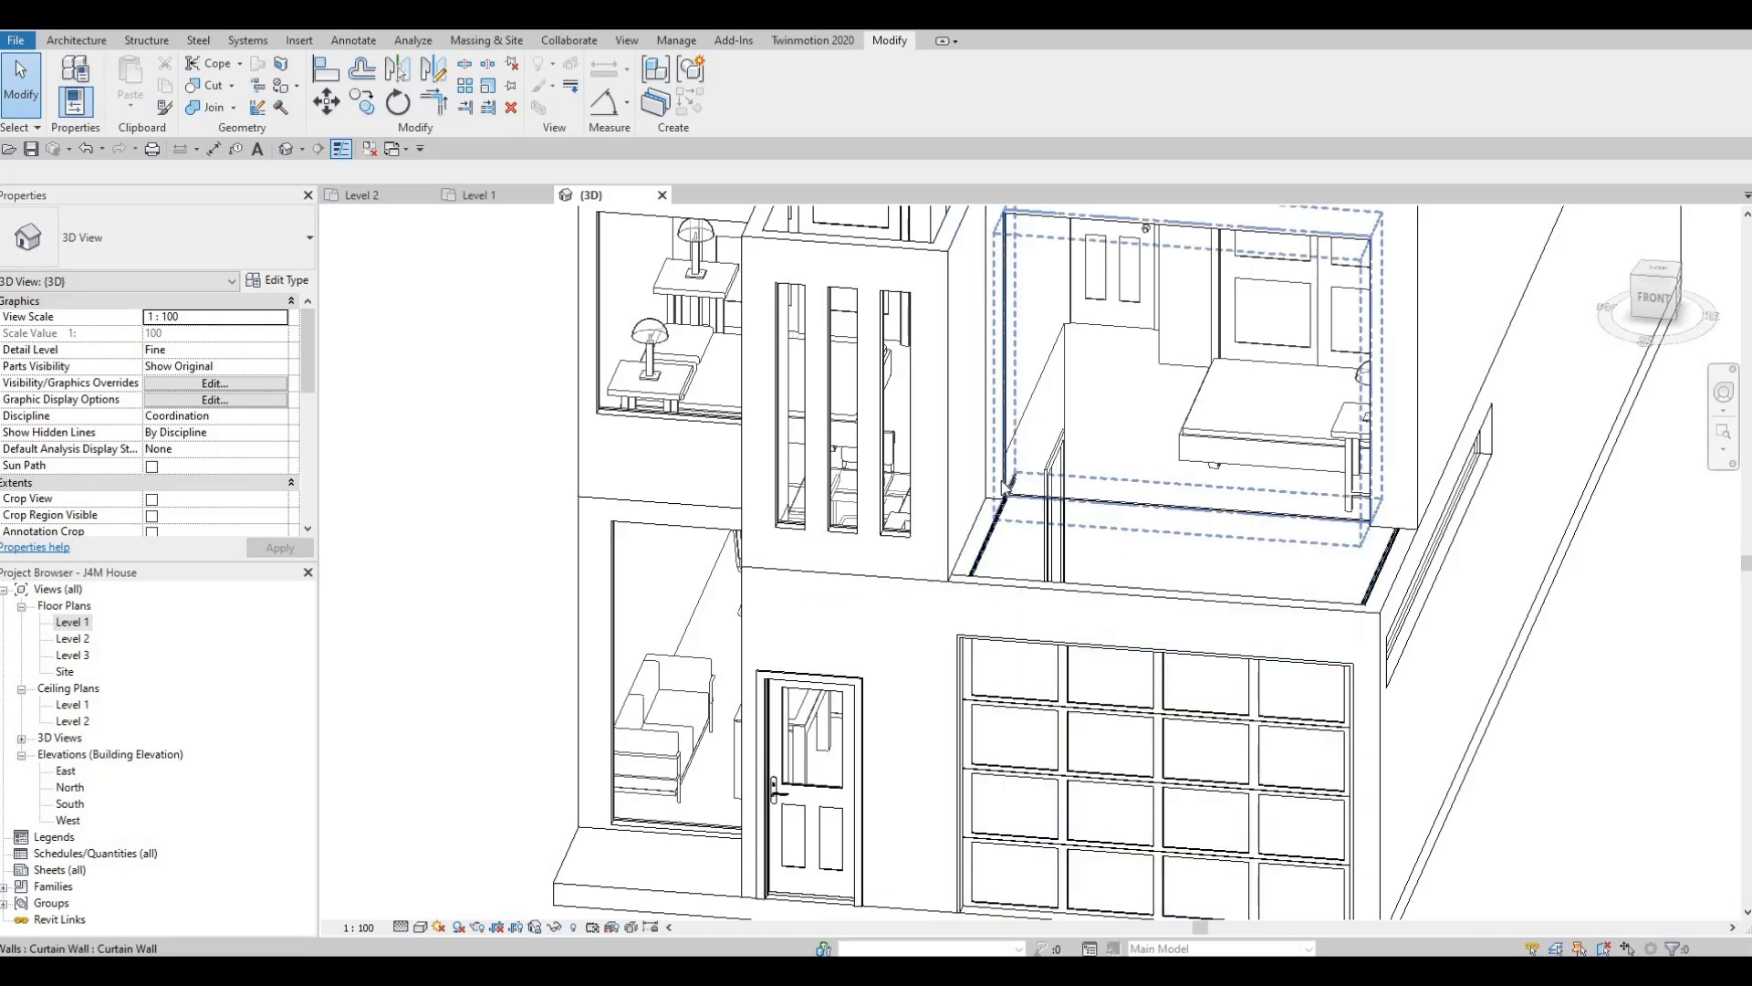
pyautogui.keyDown('shift'); pyautogui.moveTo(1021, 455); pyautogui.dragTo(82, 656, button='middle'); pyautogui.keyUp('shift')
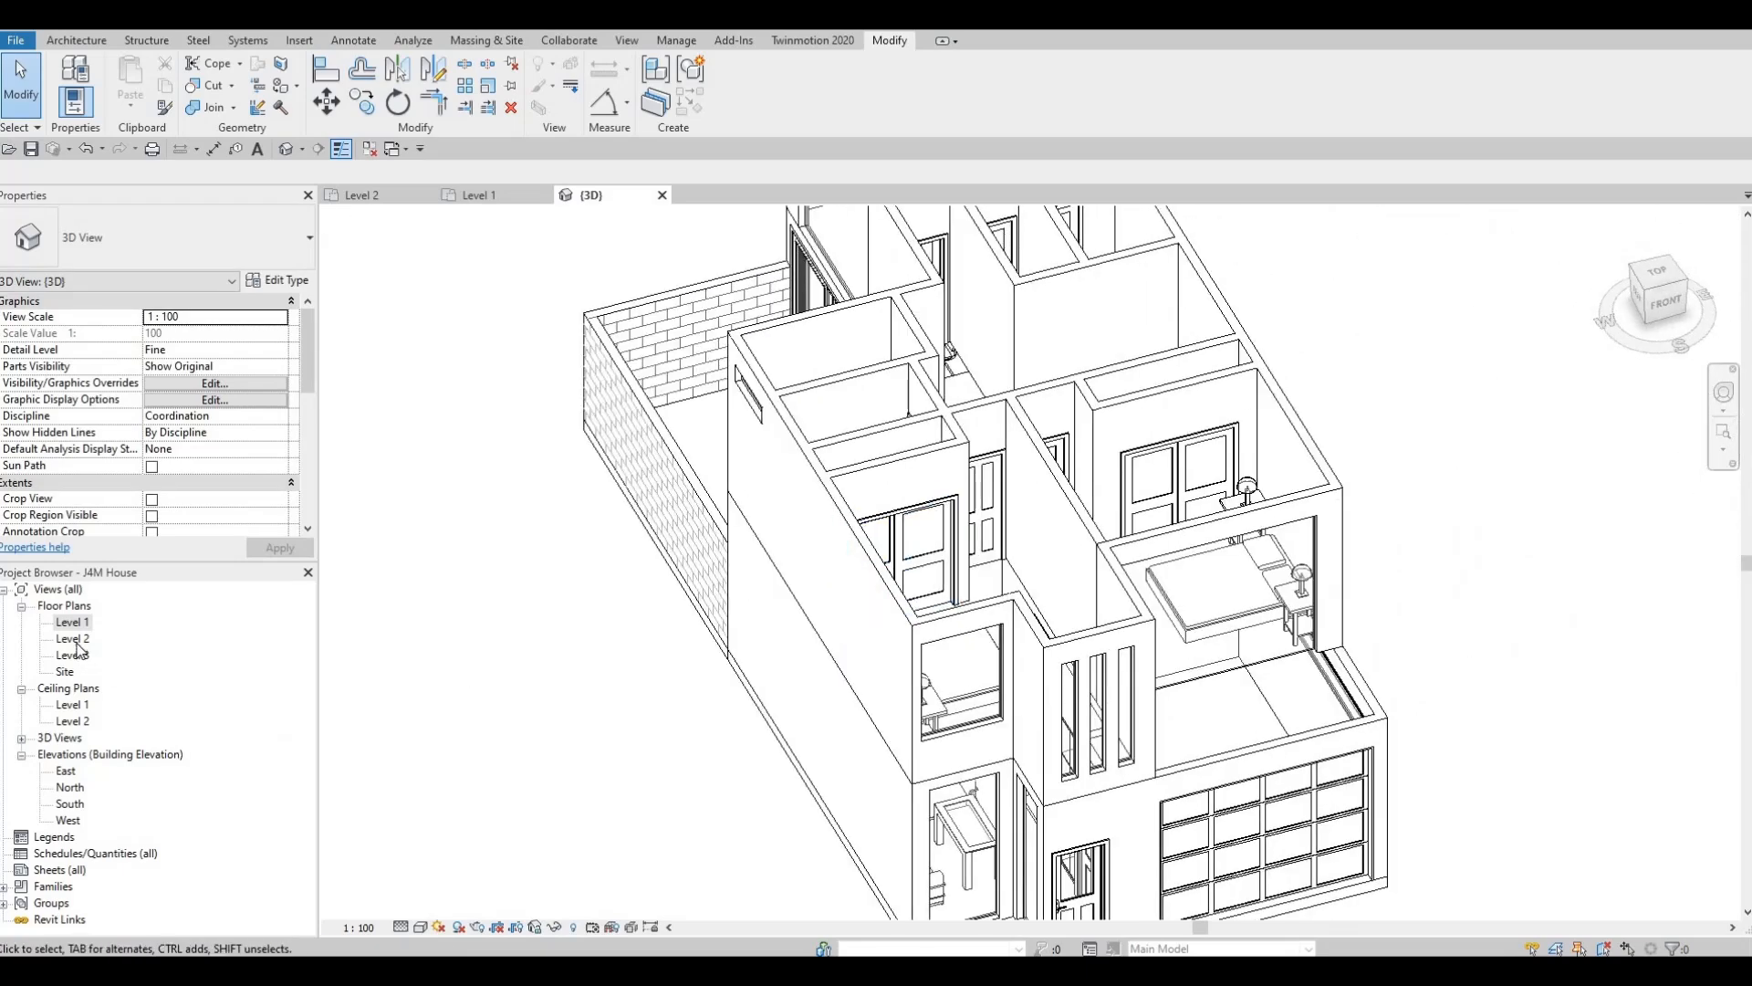
pyautogui.doubleClick(73, 639)
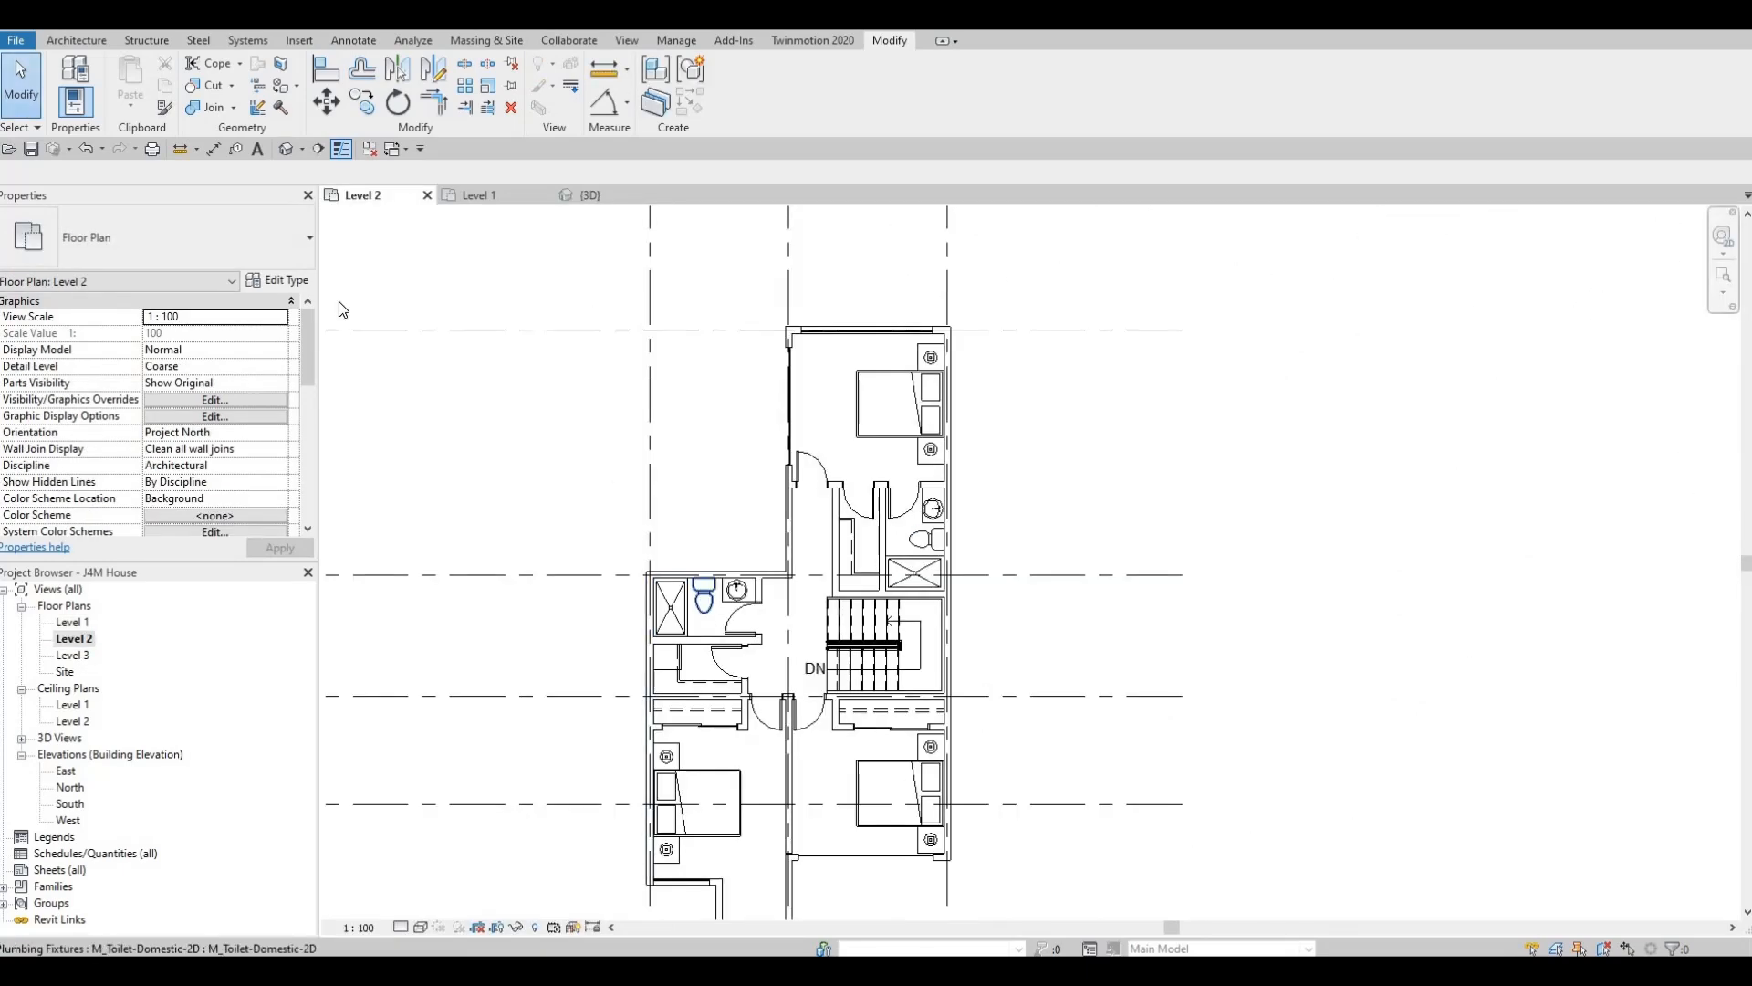
pyautogui.click(79, 41)
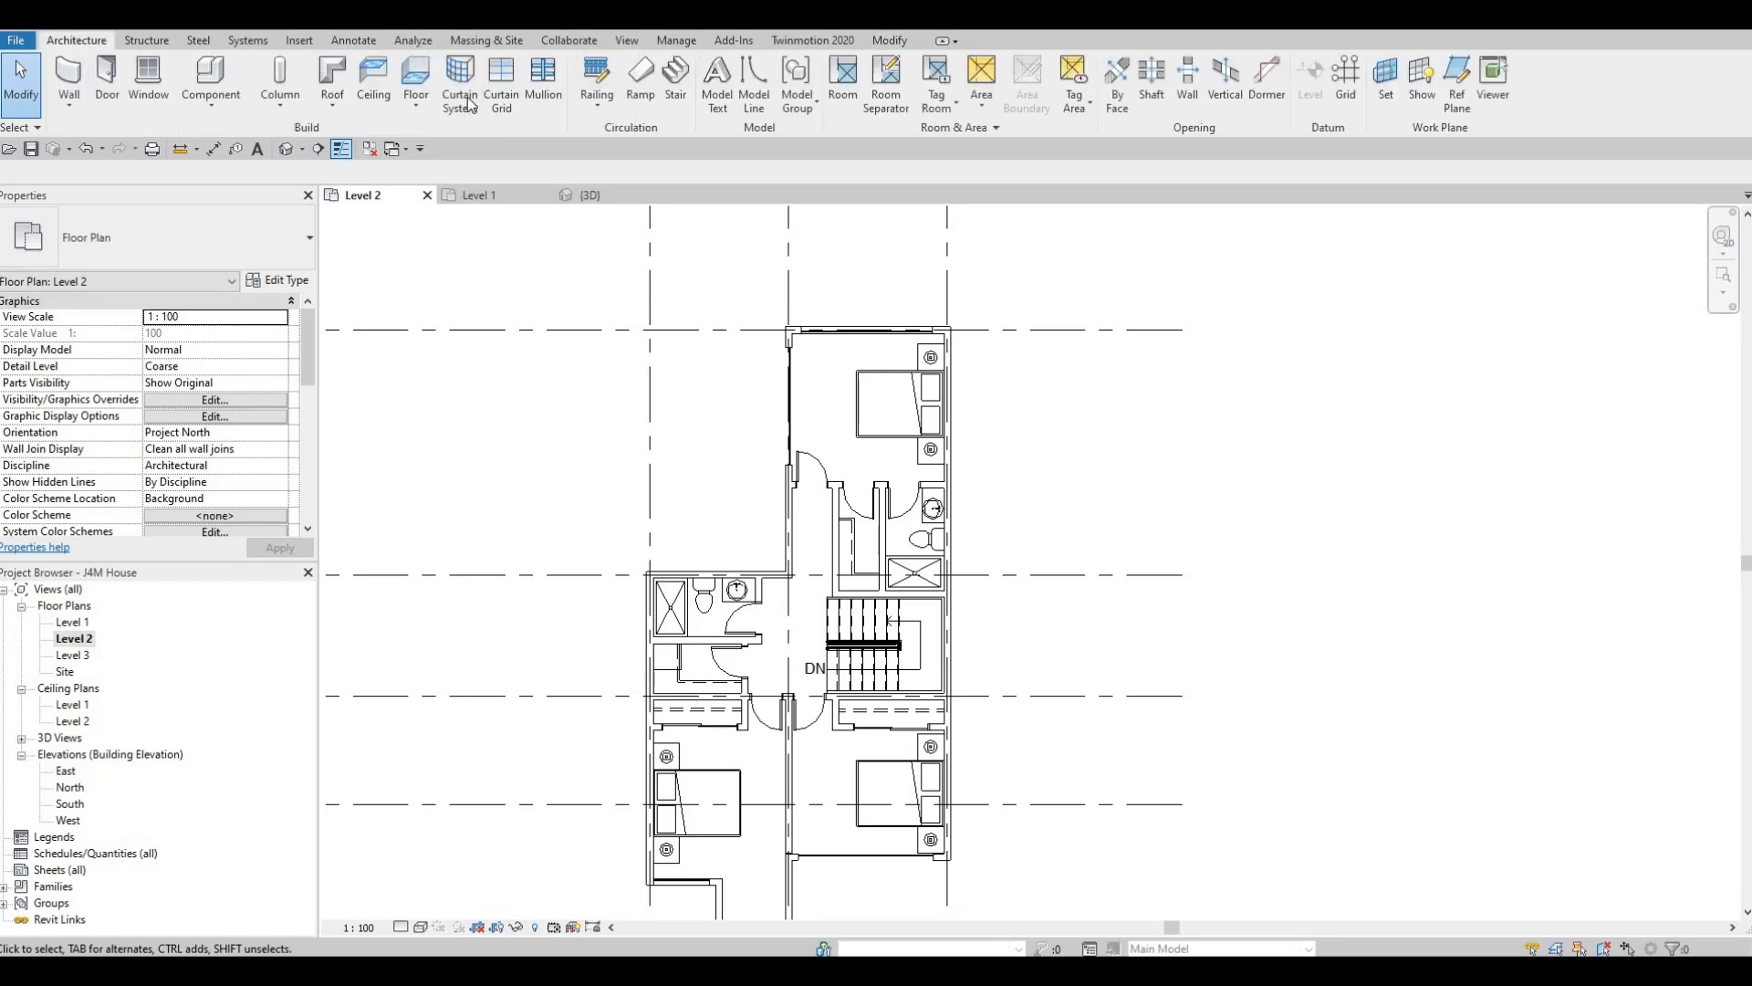
pyautogui.click(413, 83)
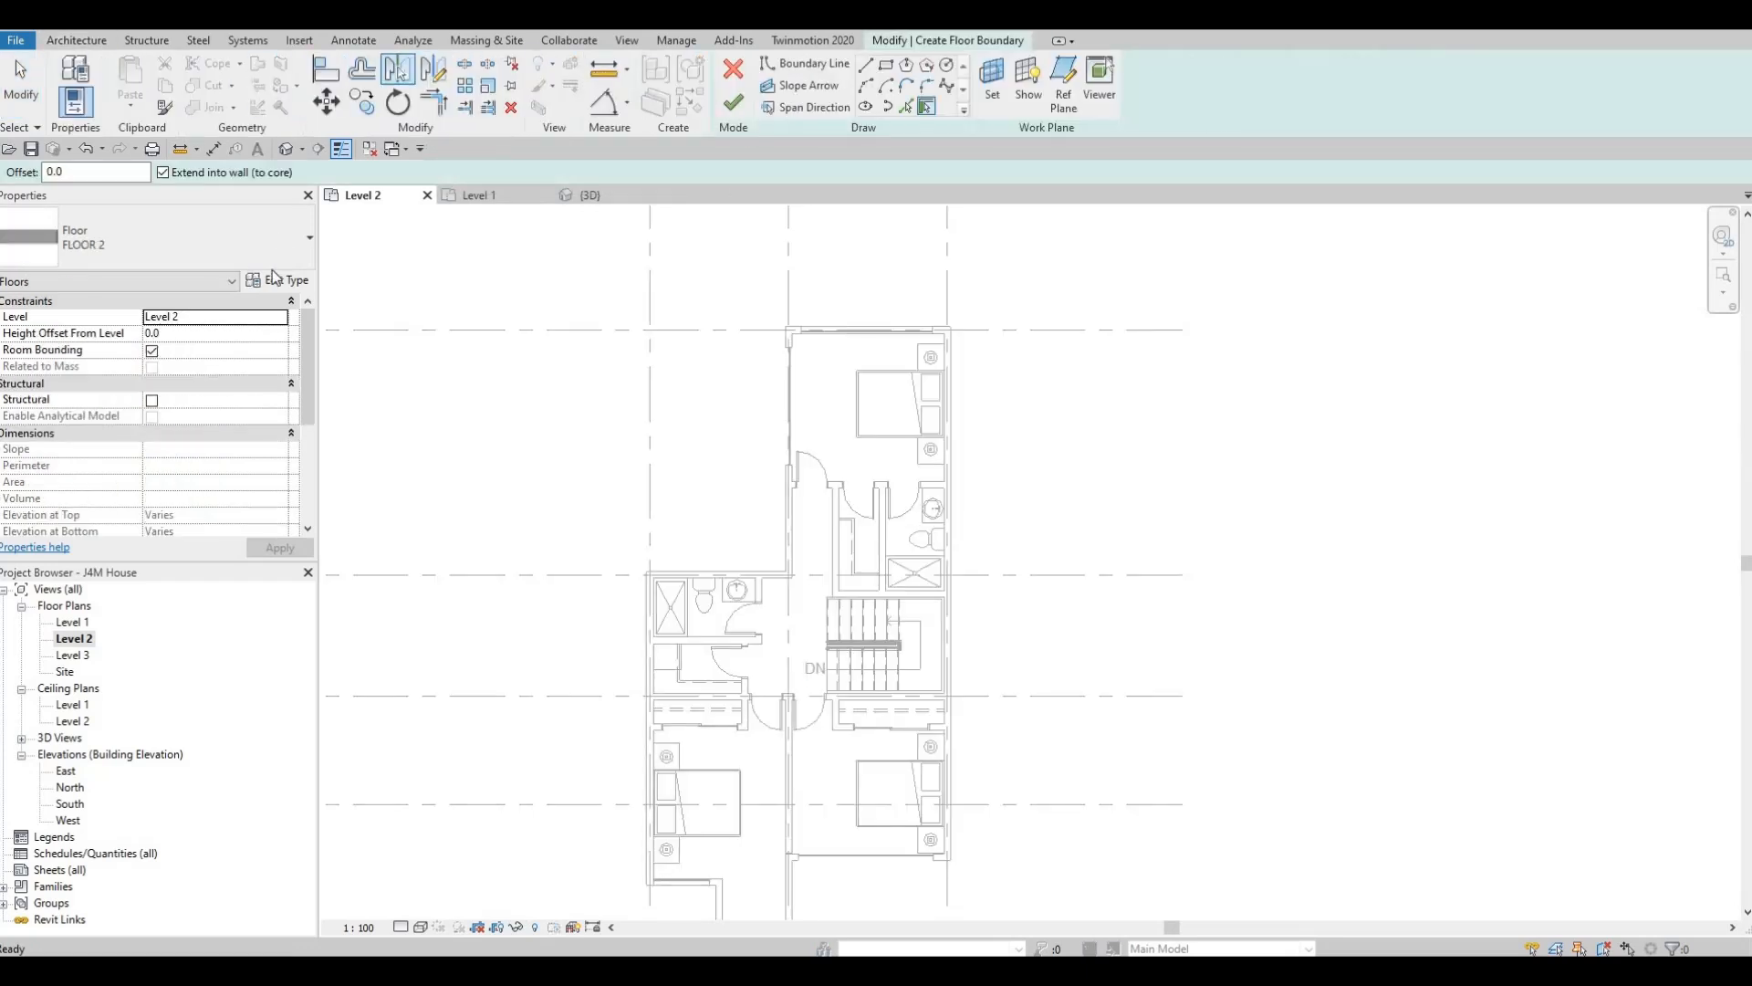
pyautogui.click(274, 282)
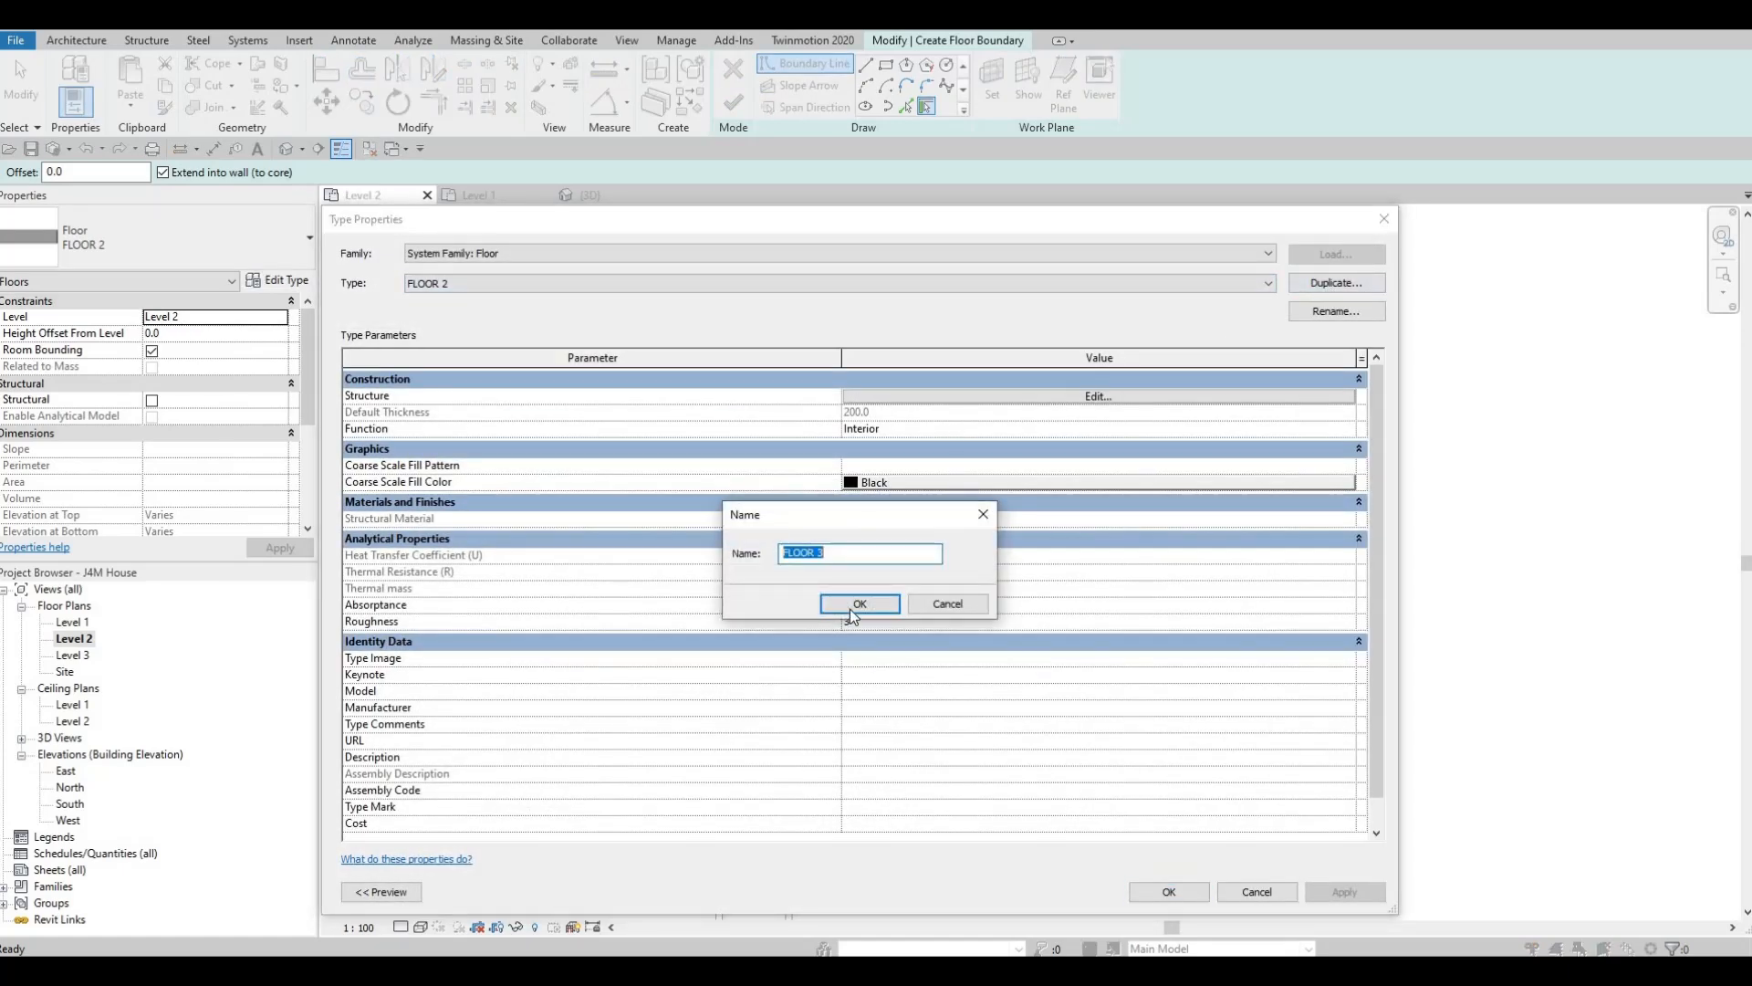
pyautogui.click(851, 606)
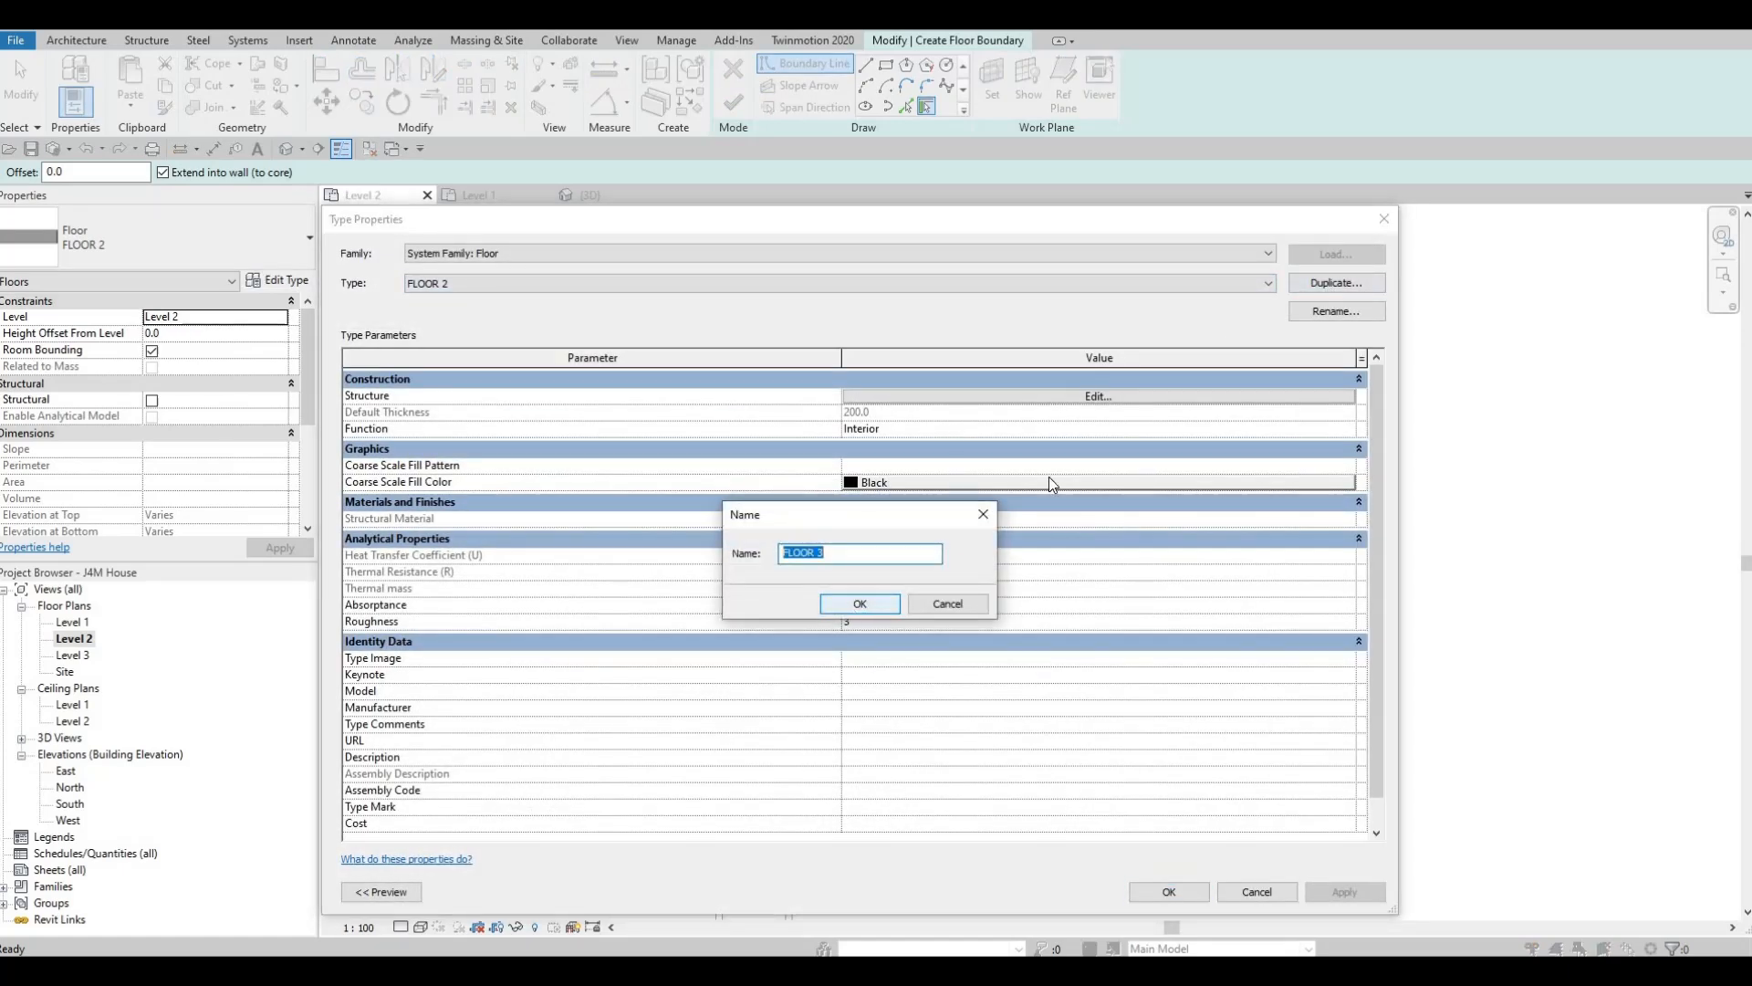
# Set the FLOOR 3 structure layer's material to Mahogany from the AEC wood library and accept the new floor type.
pyautogui.click(1070, 398)
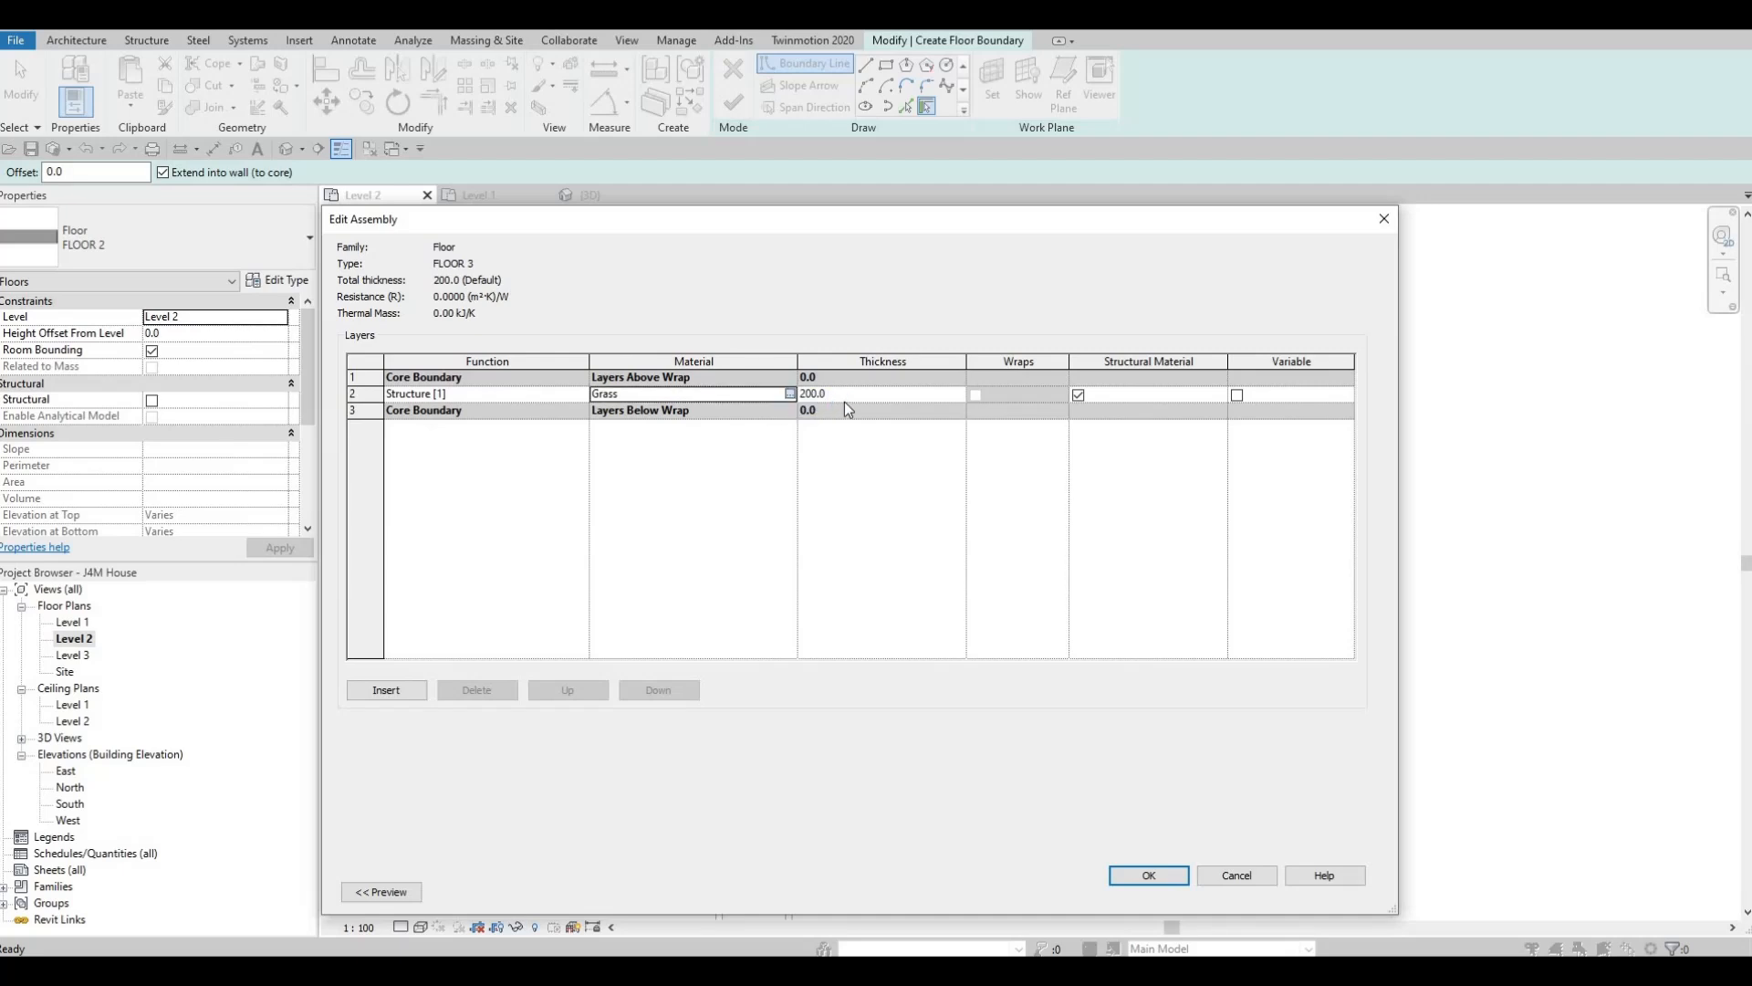
pyautogui.click(791, 393)
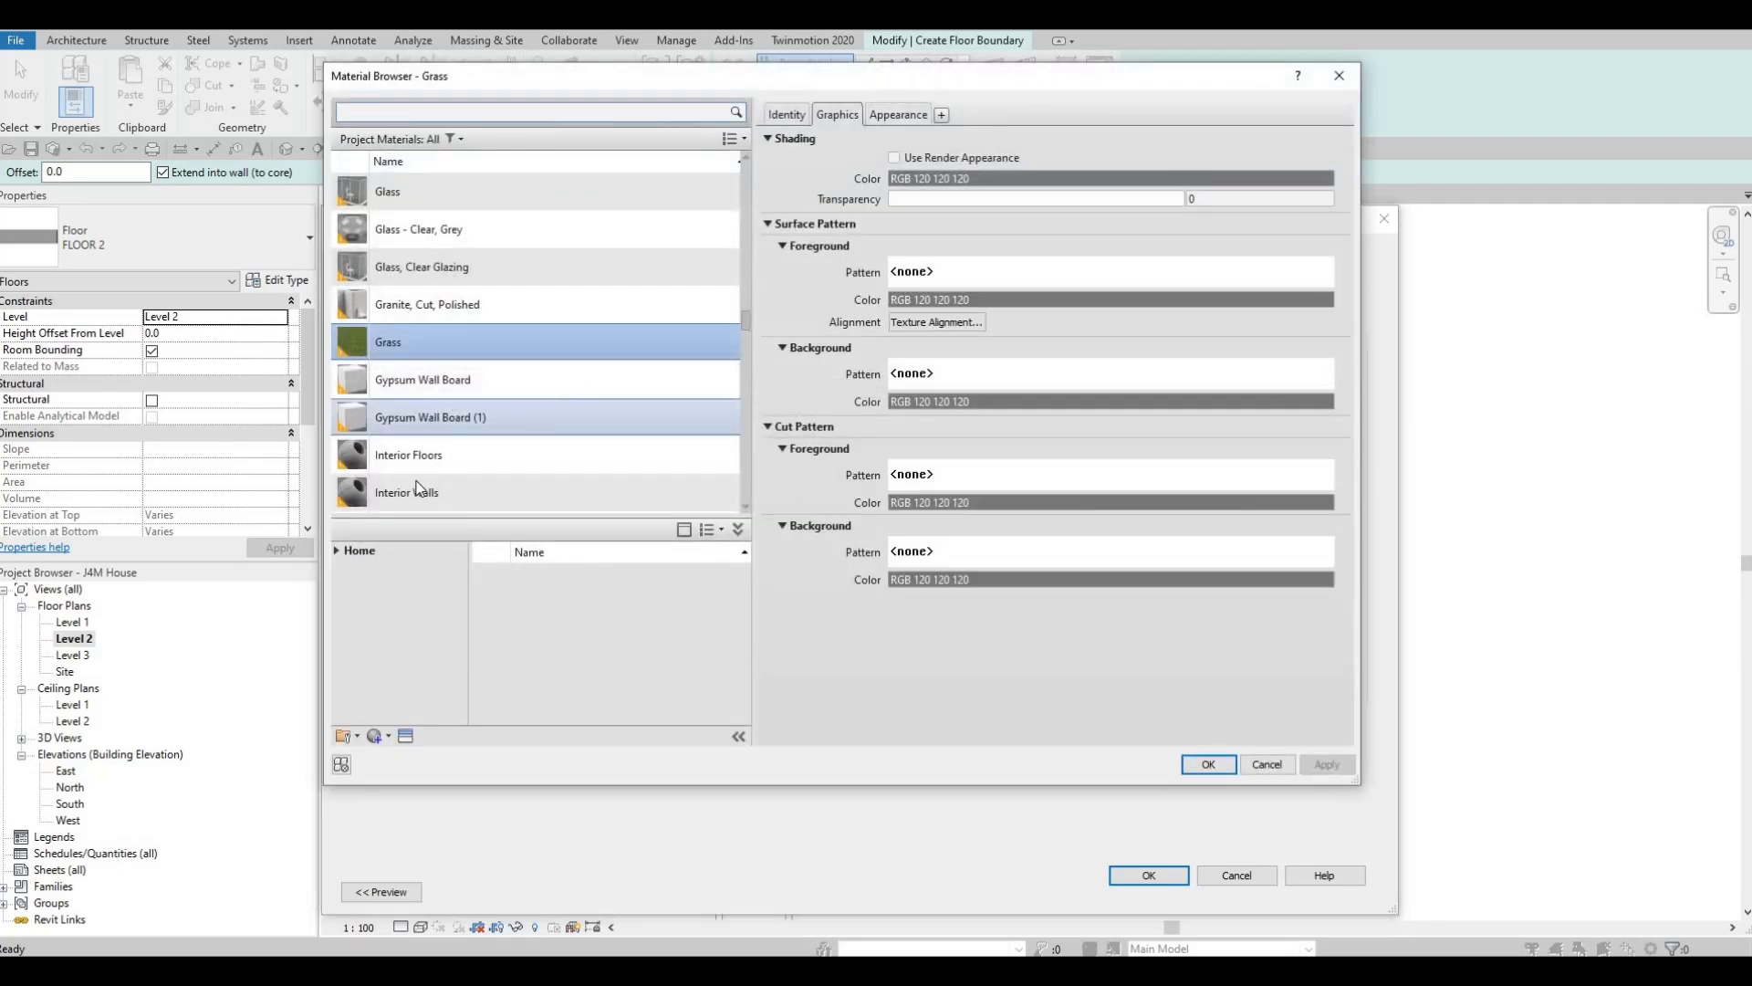
pyautogui.click(334, 549)
pyautogui.click(345, 585)
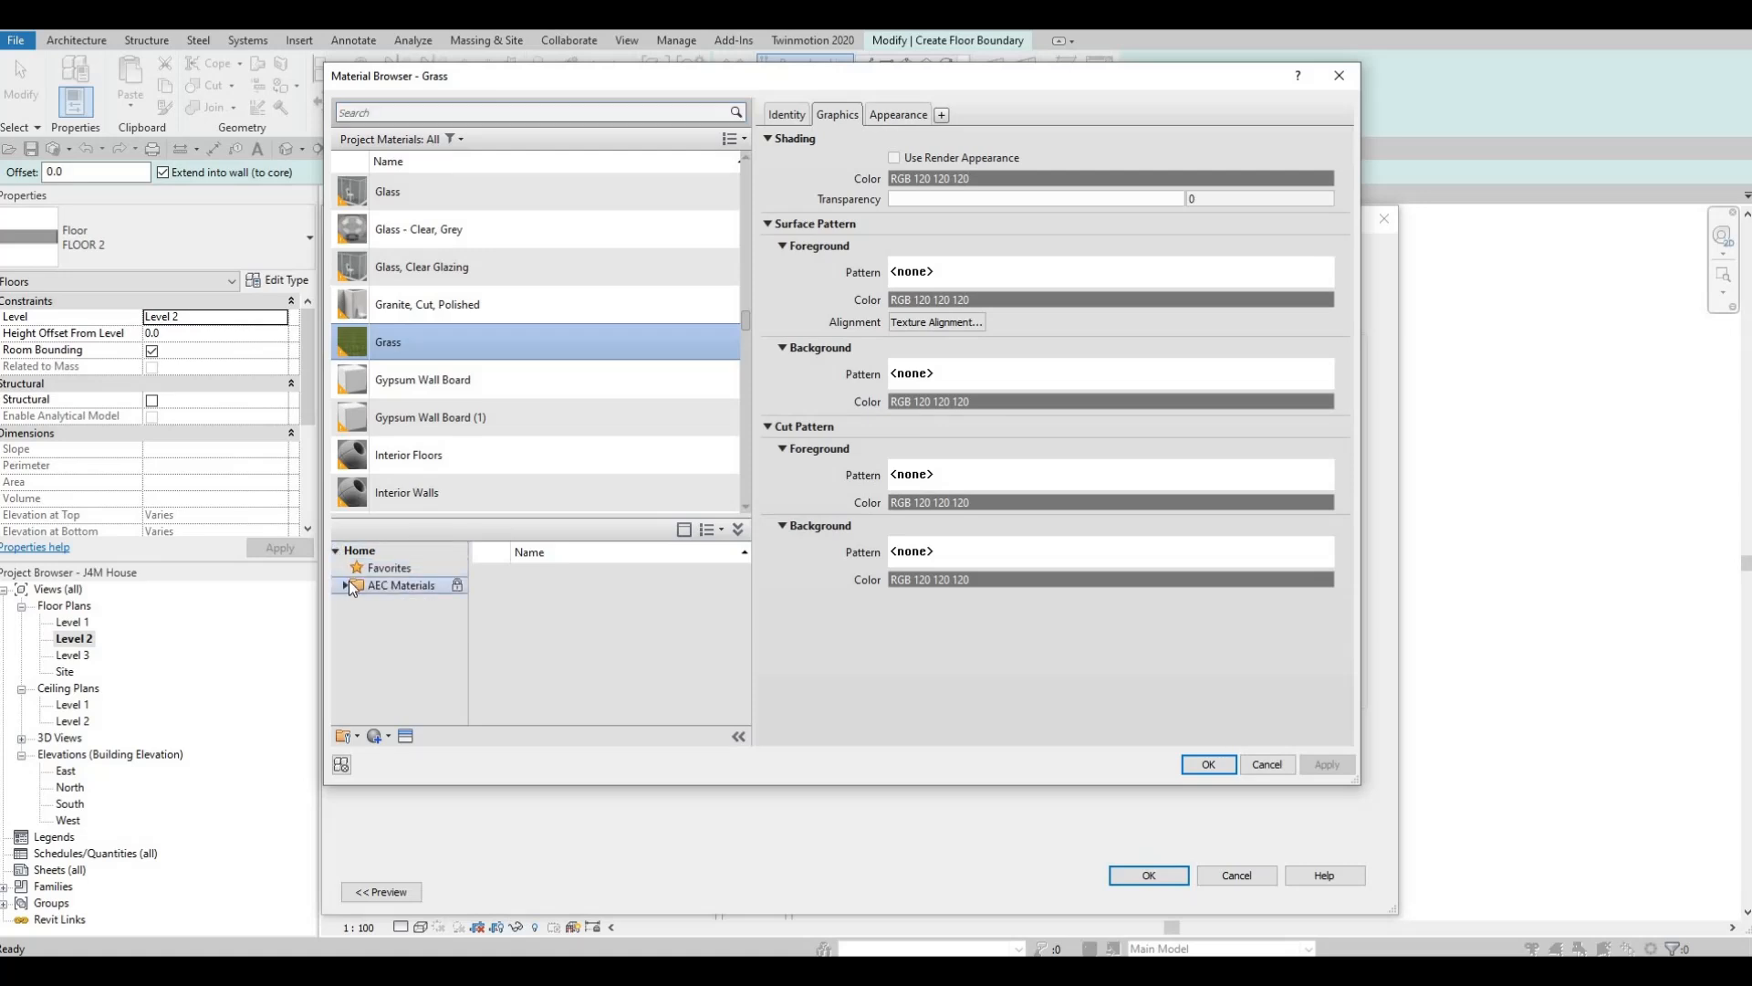
pyautogui.scroll(-4, 399, 614)
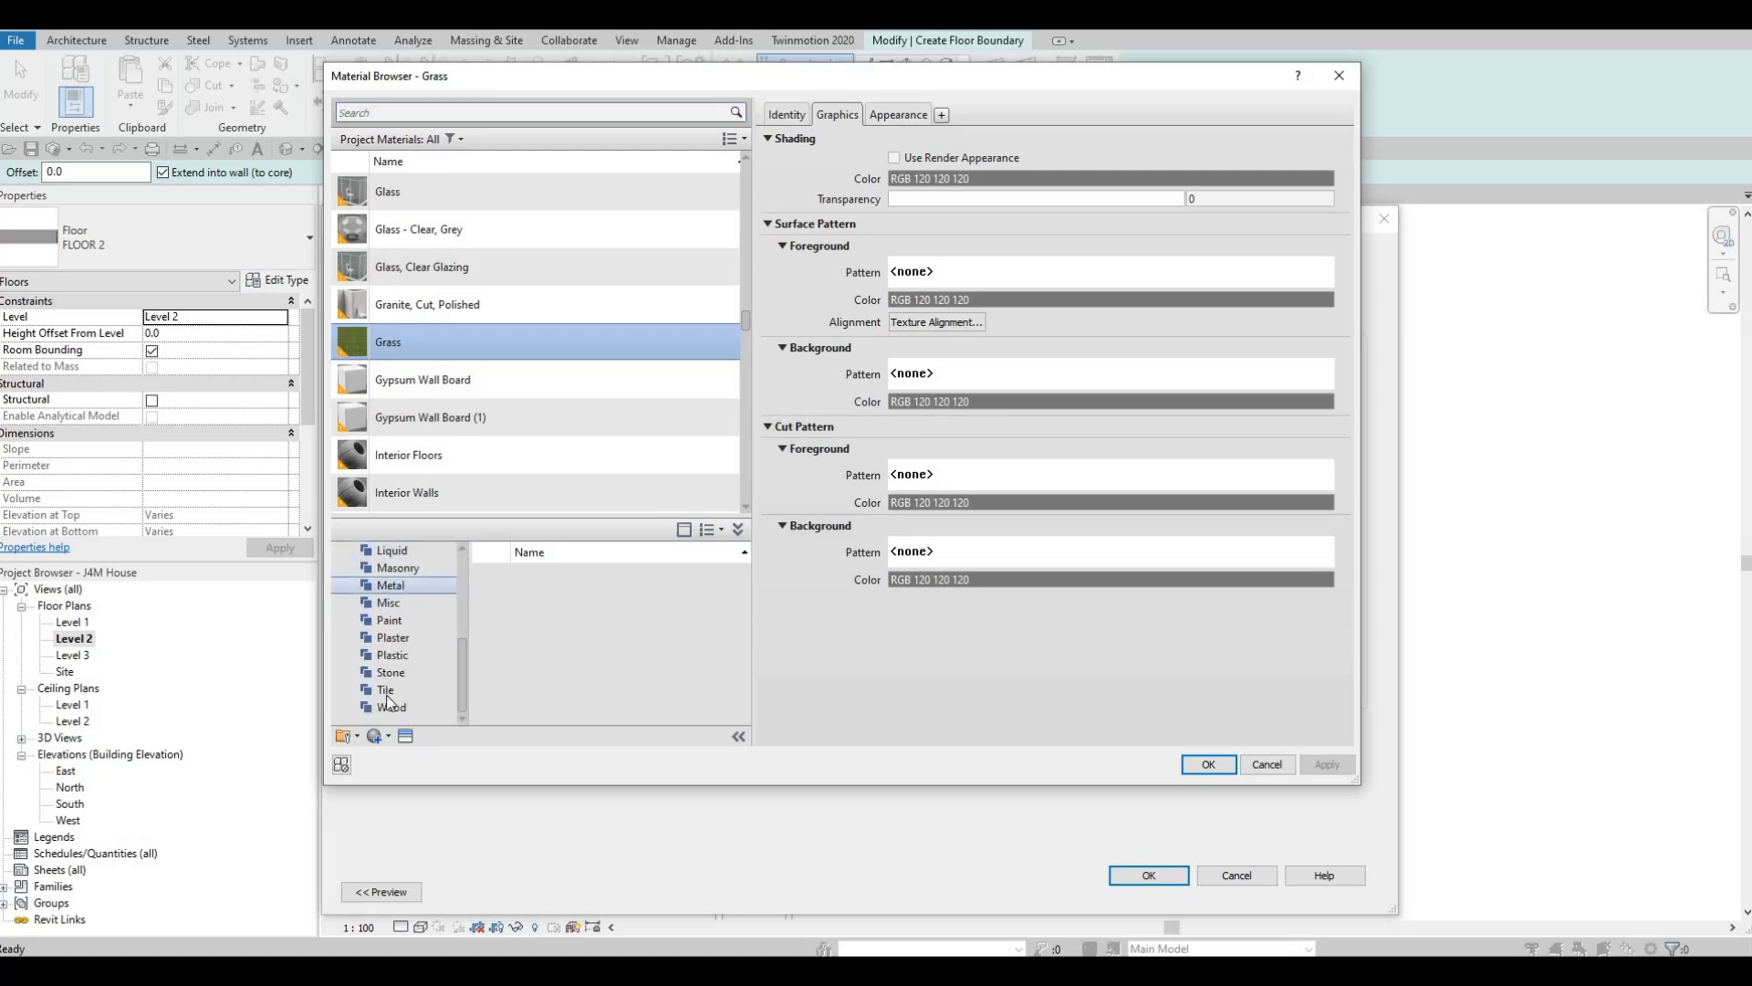
pyautogui.click(429, 707)
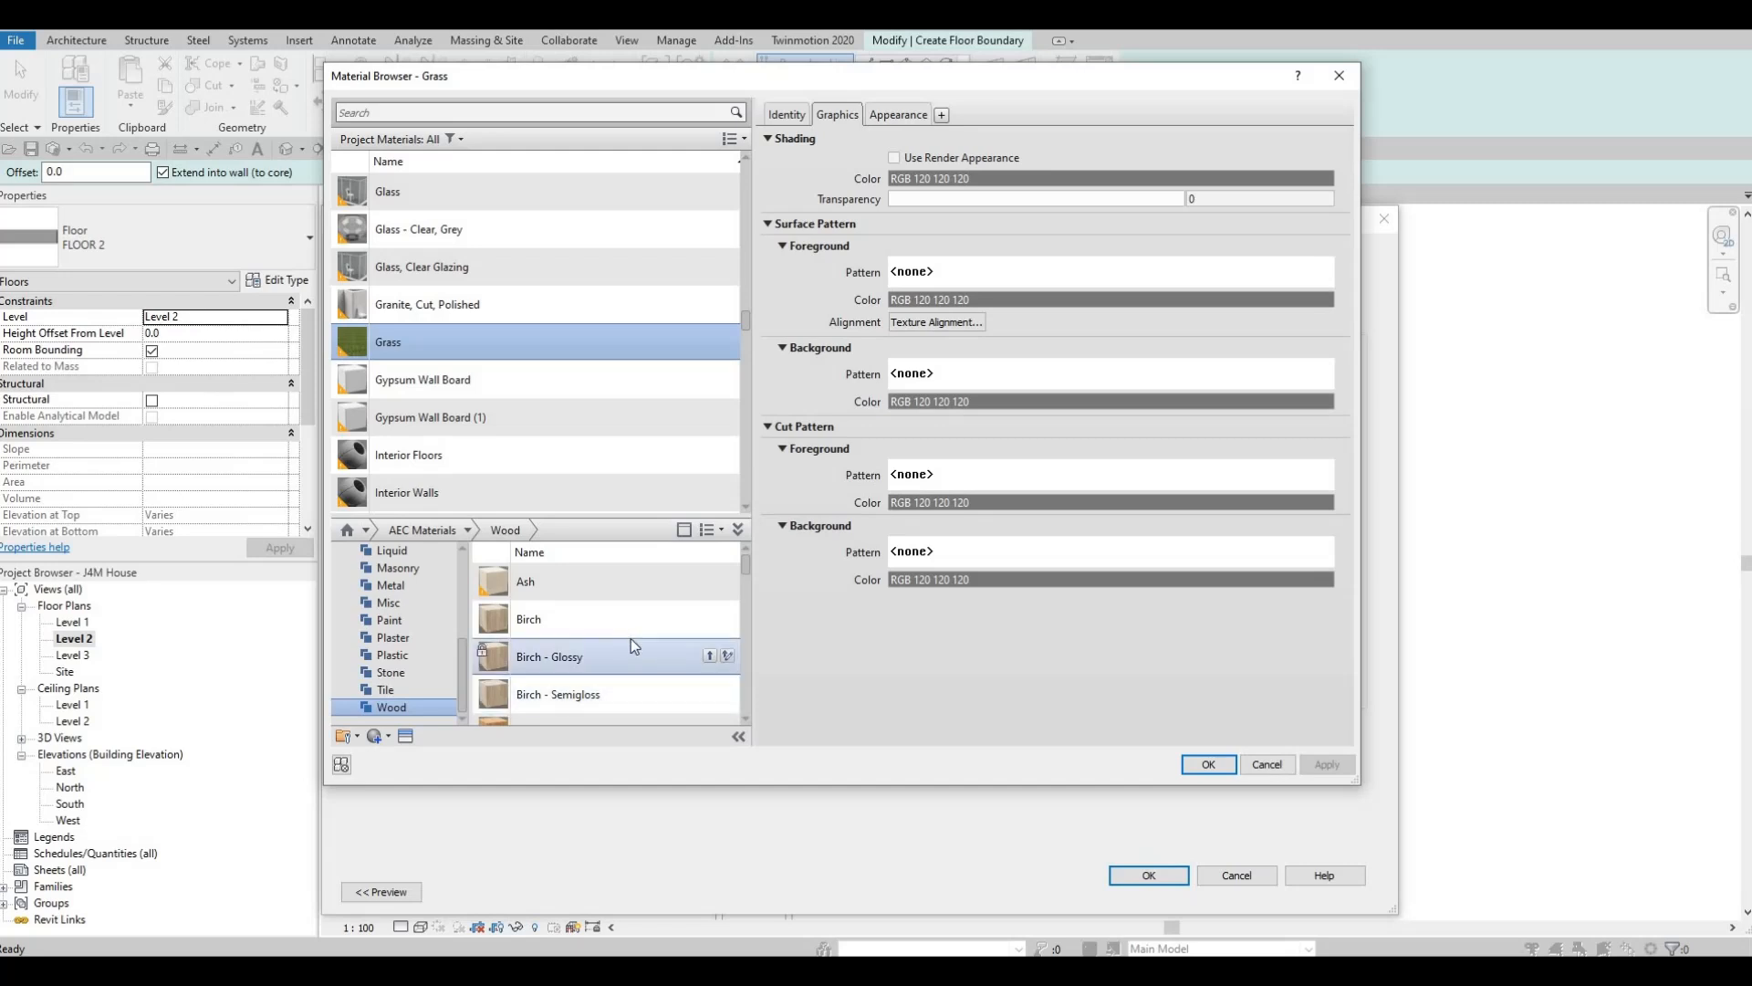
pyautogui.scroll(-5, 637, 643)
pyautogui.scroll(-3, 641, 655)
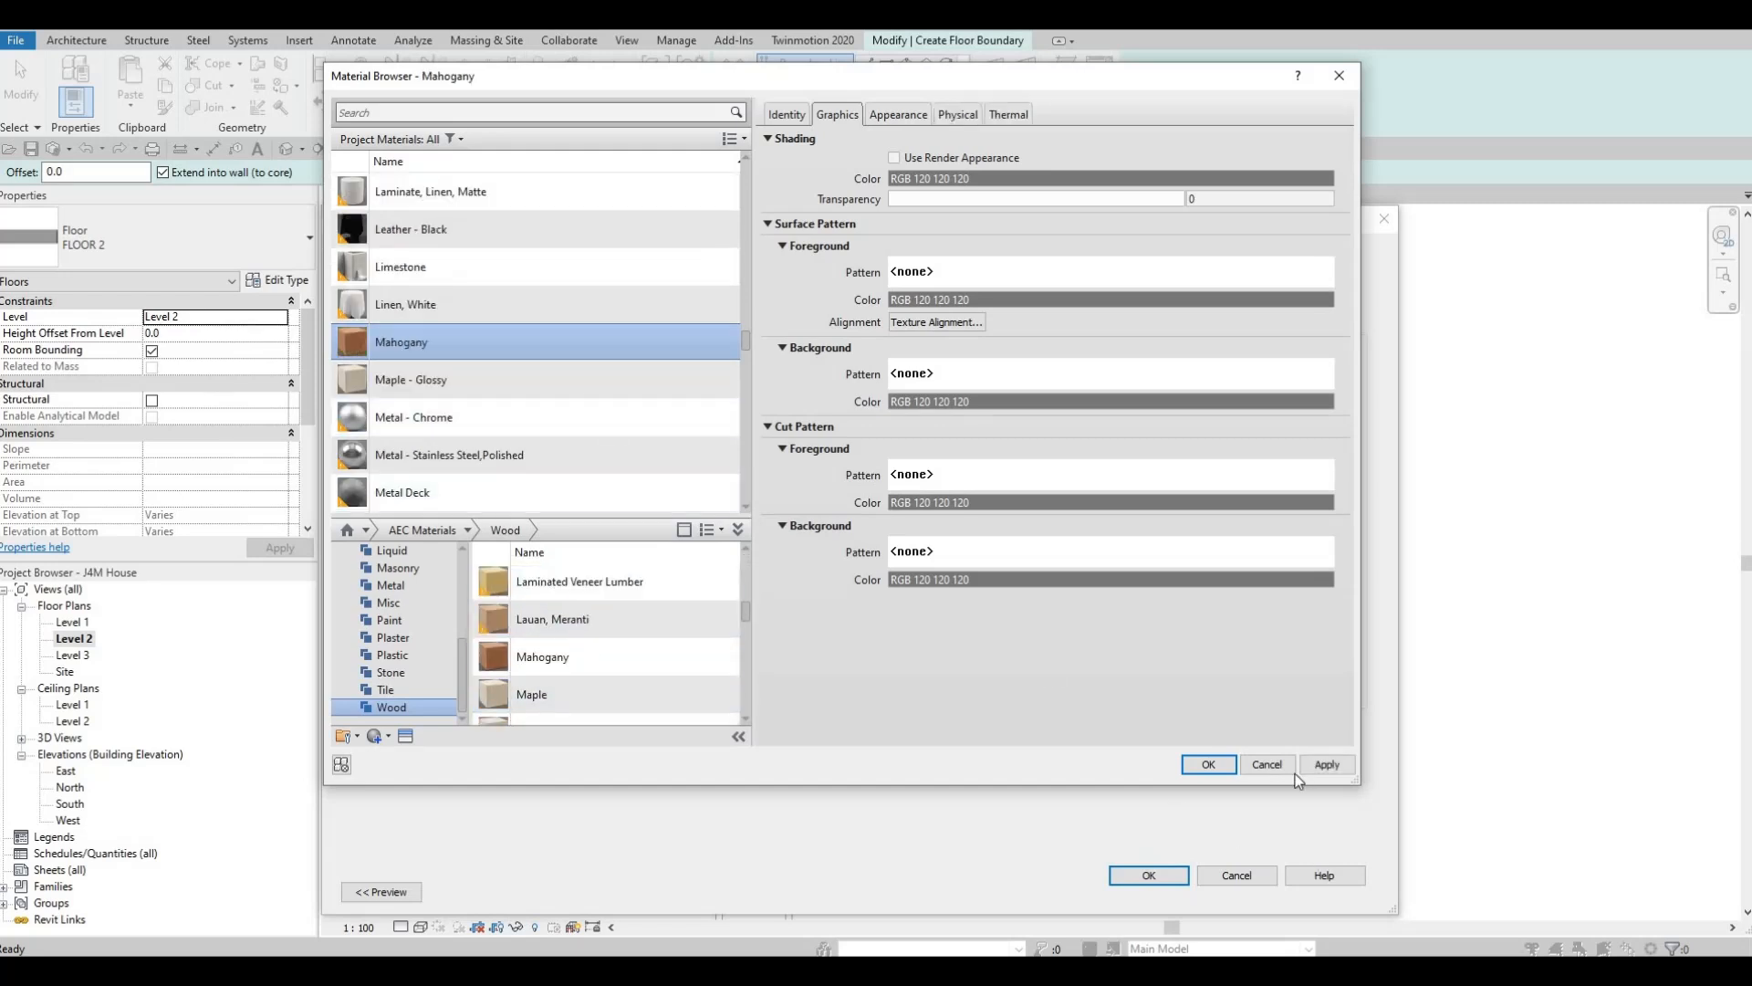
pyautogui.click(1325, 764)
pyautogui.click(1206, 765)
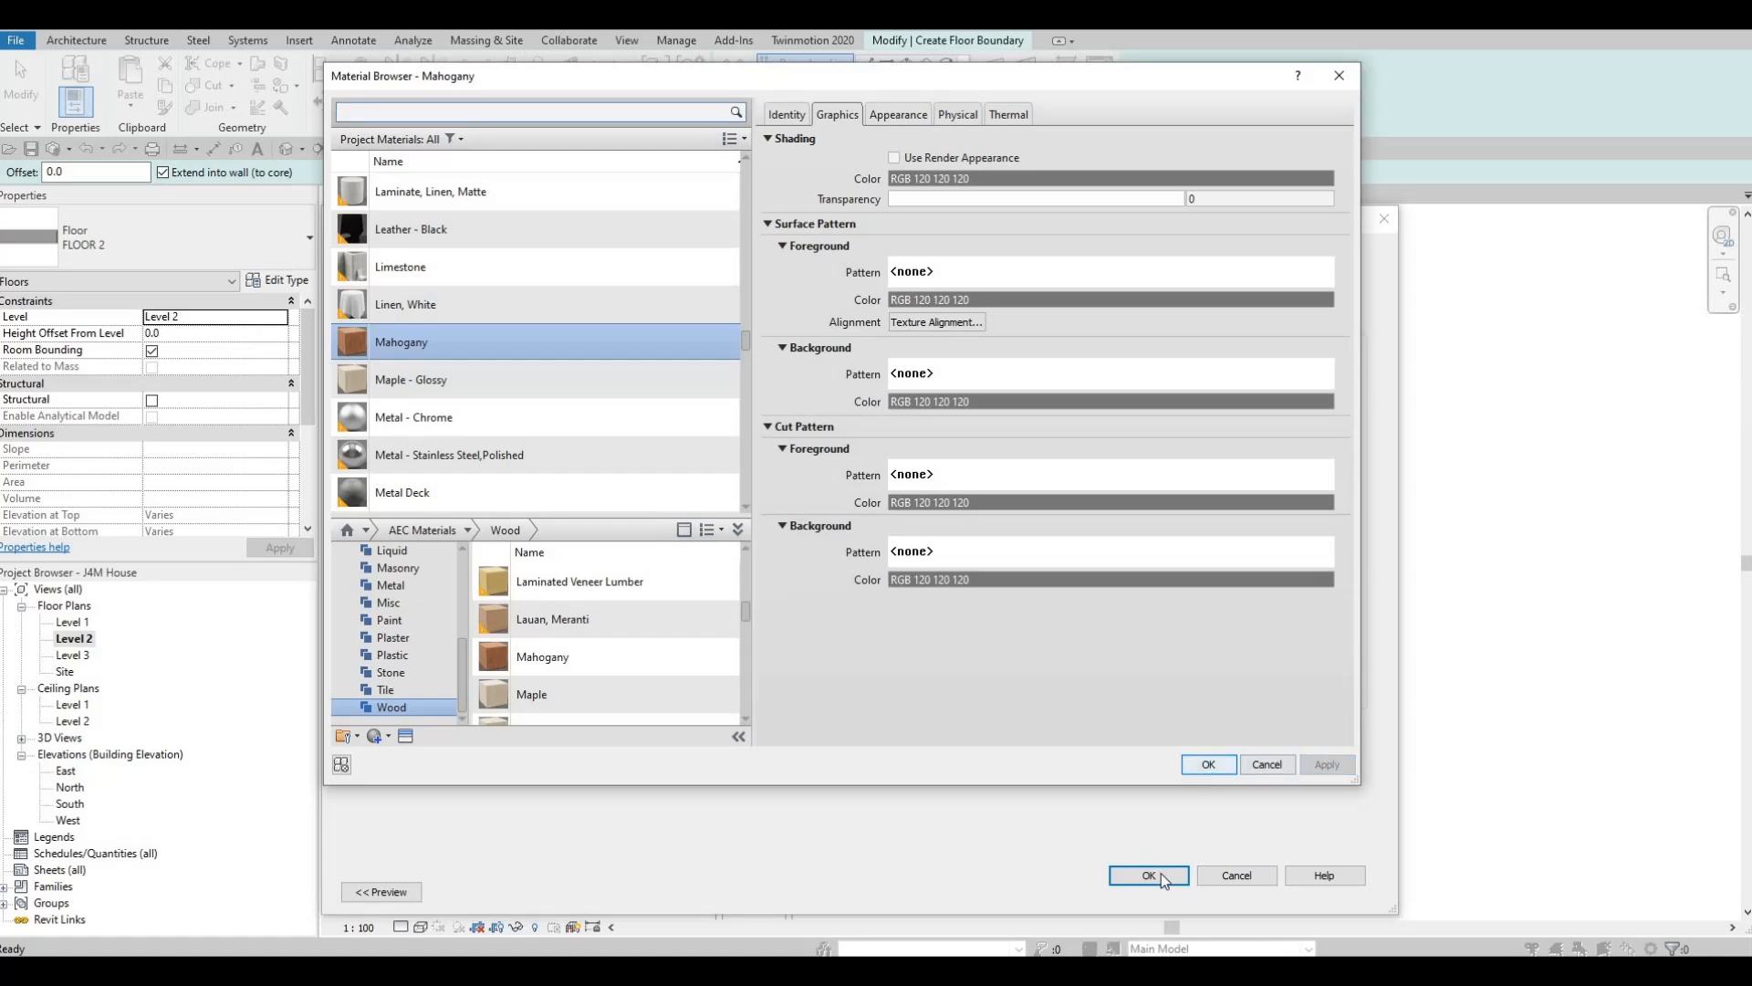
pyautogui.click(1159, 875)
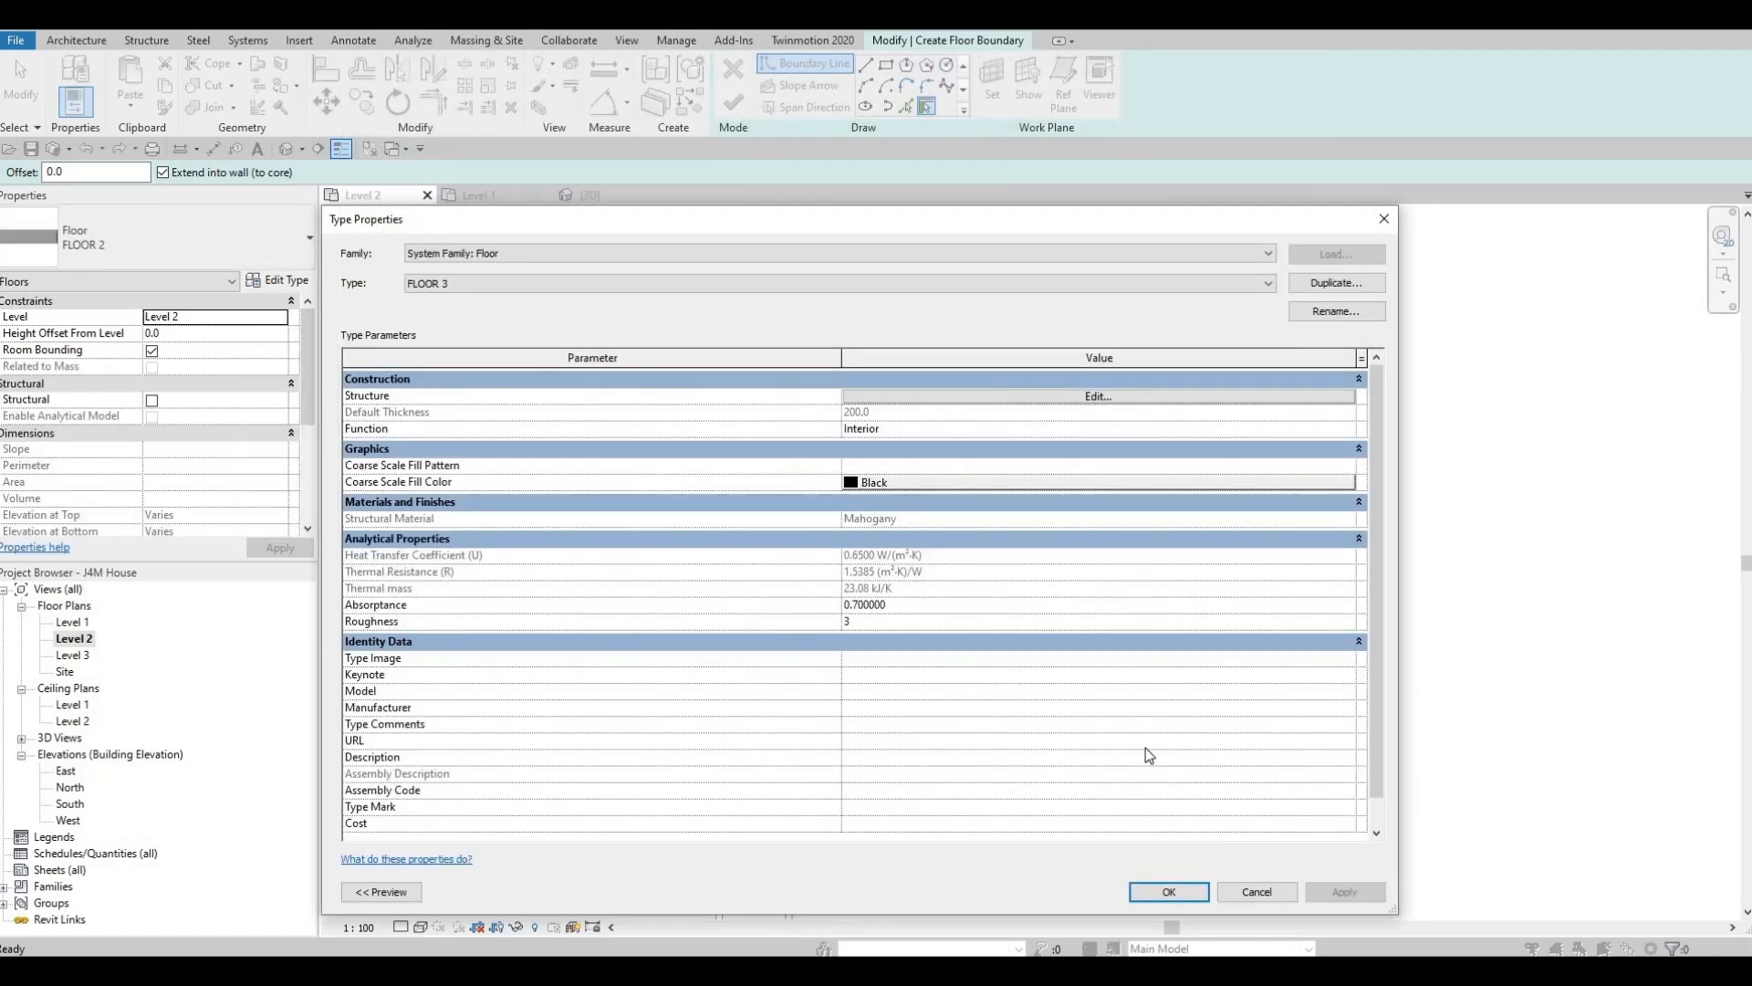
pyautogui.click(1170, 884)
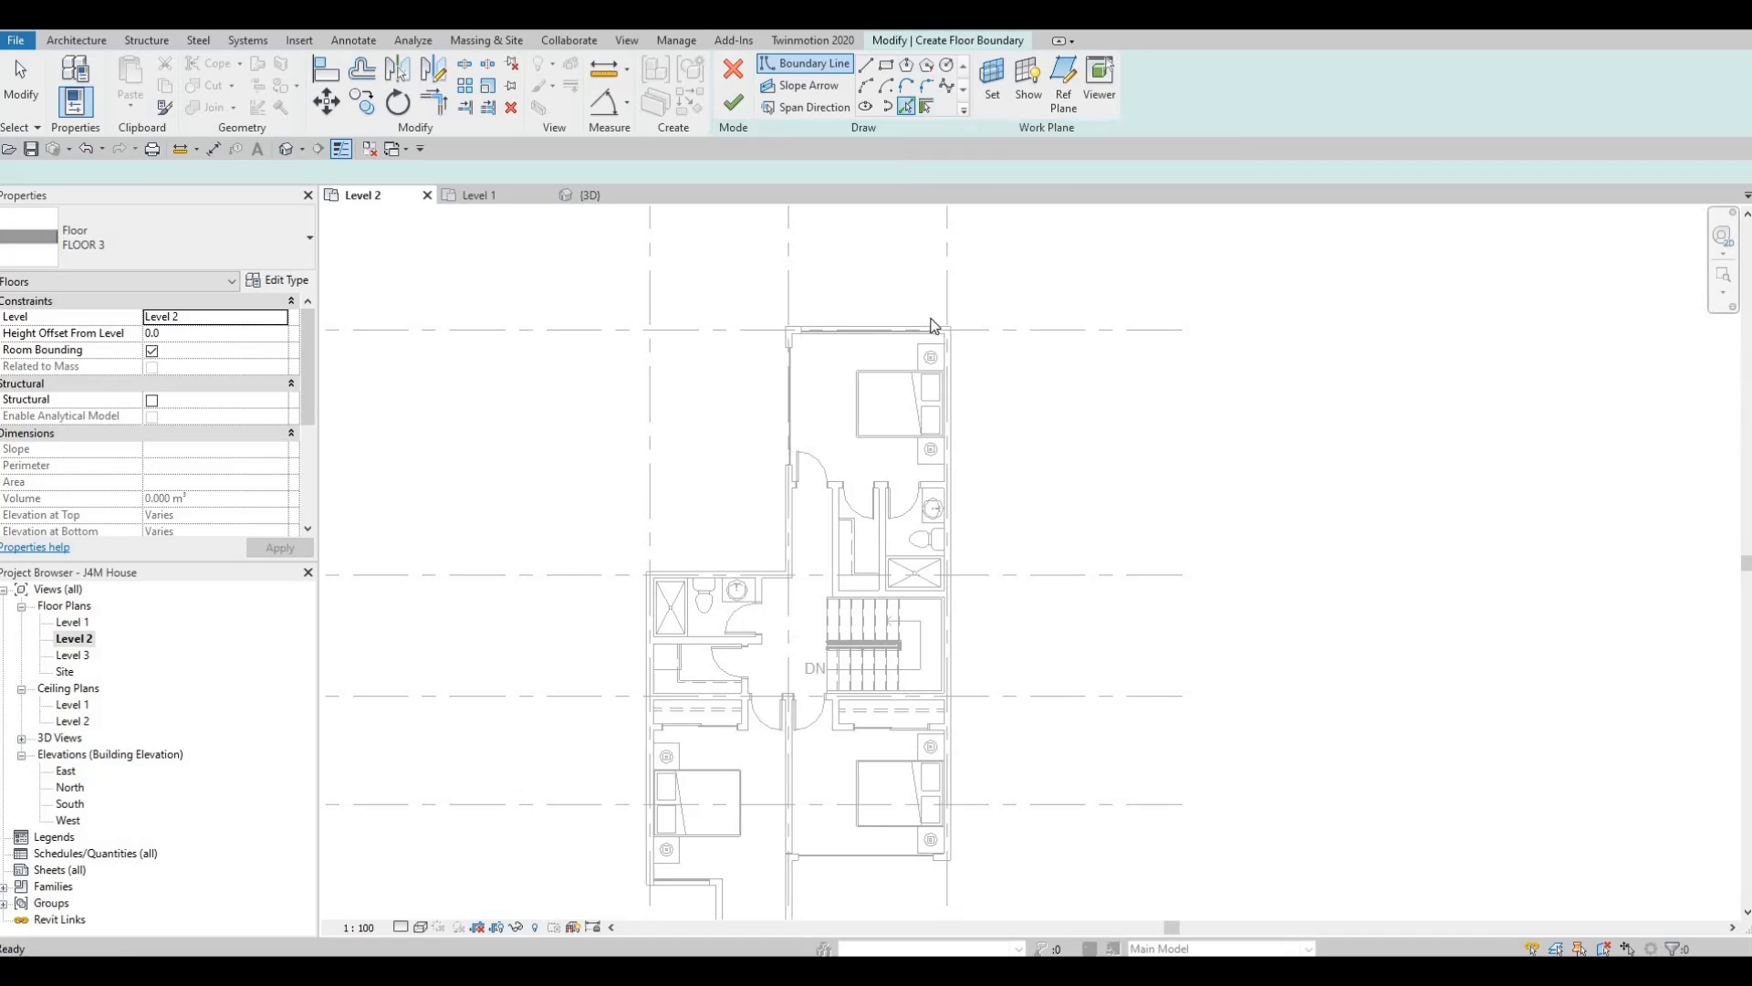
# Pick the inner faces of the rear bedroom's back wall and the long stair-side exterior wall as floor boundary lines.
pyautogui.scroll(4, 947, 337)
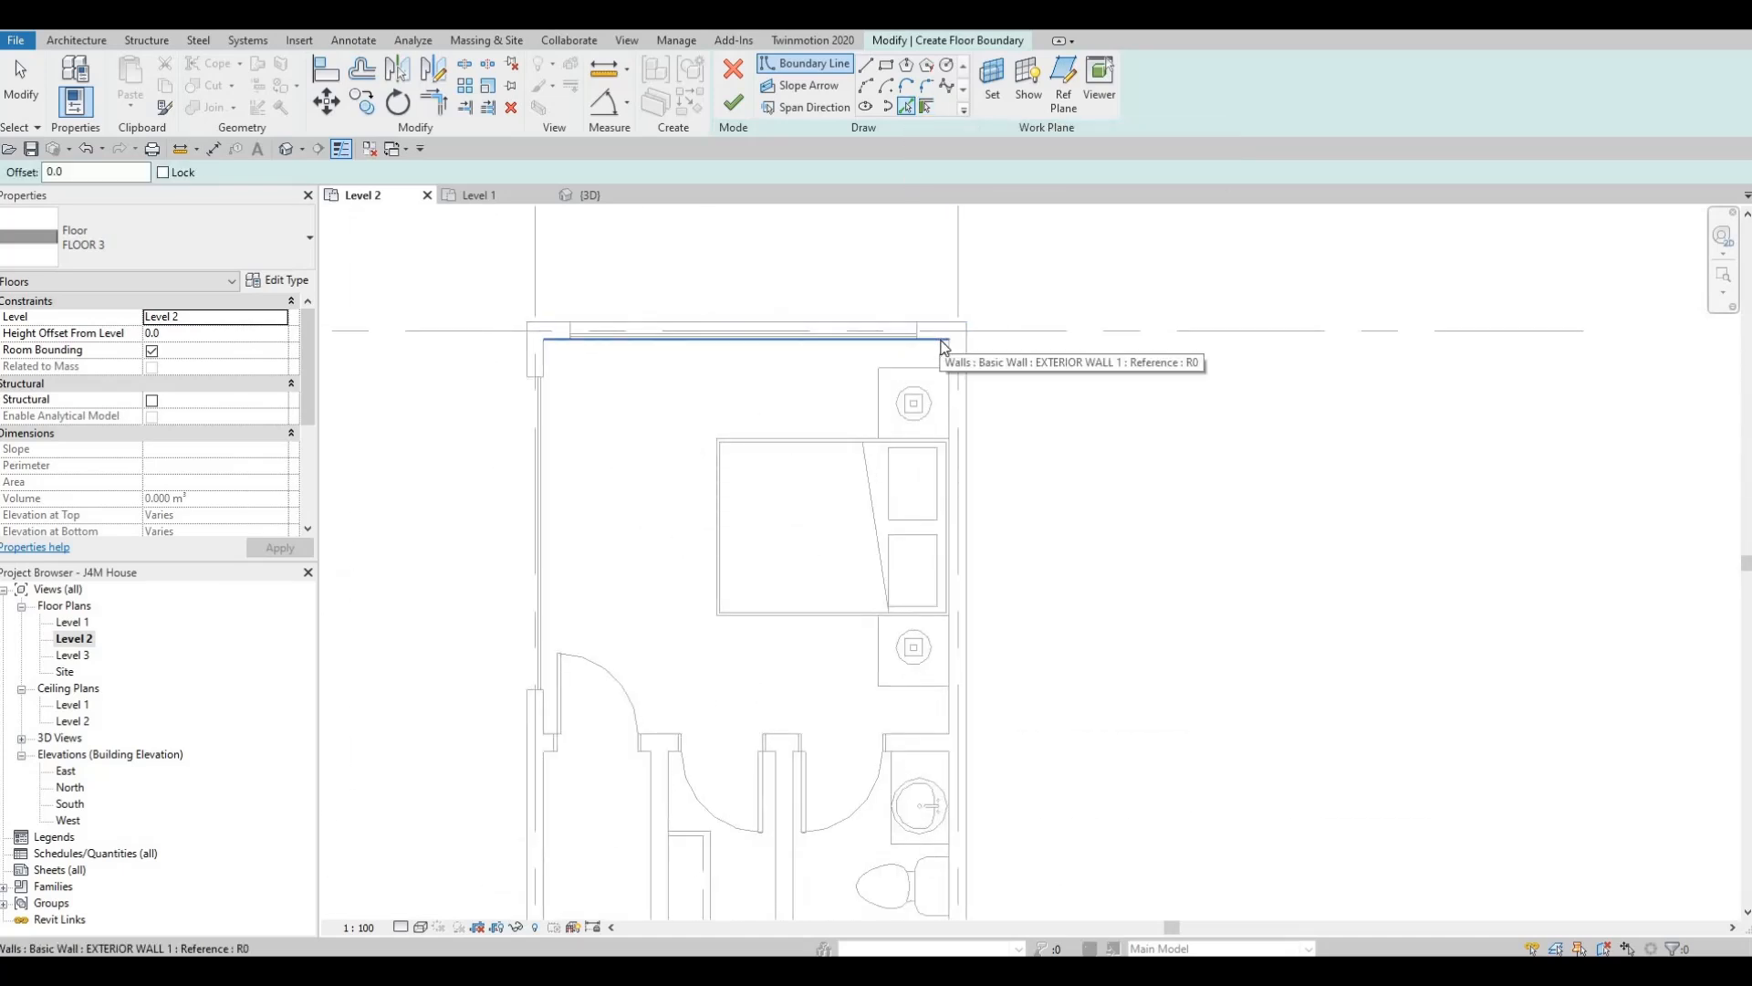
pyautogui.click(951, 364)
pyautogui.scroll(-4, 881, 431)
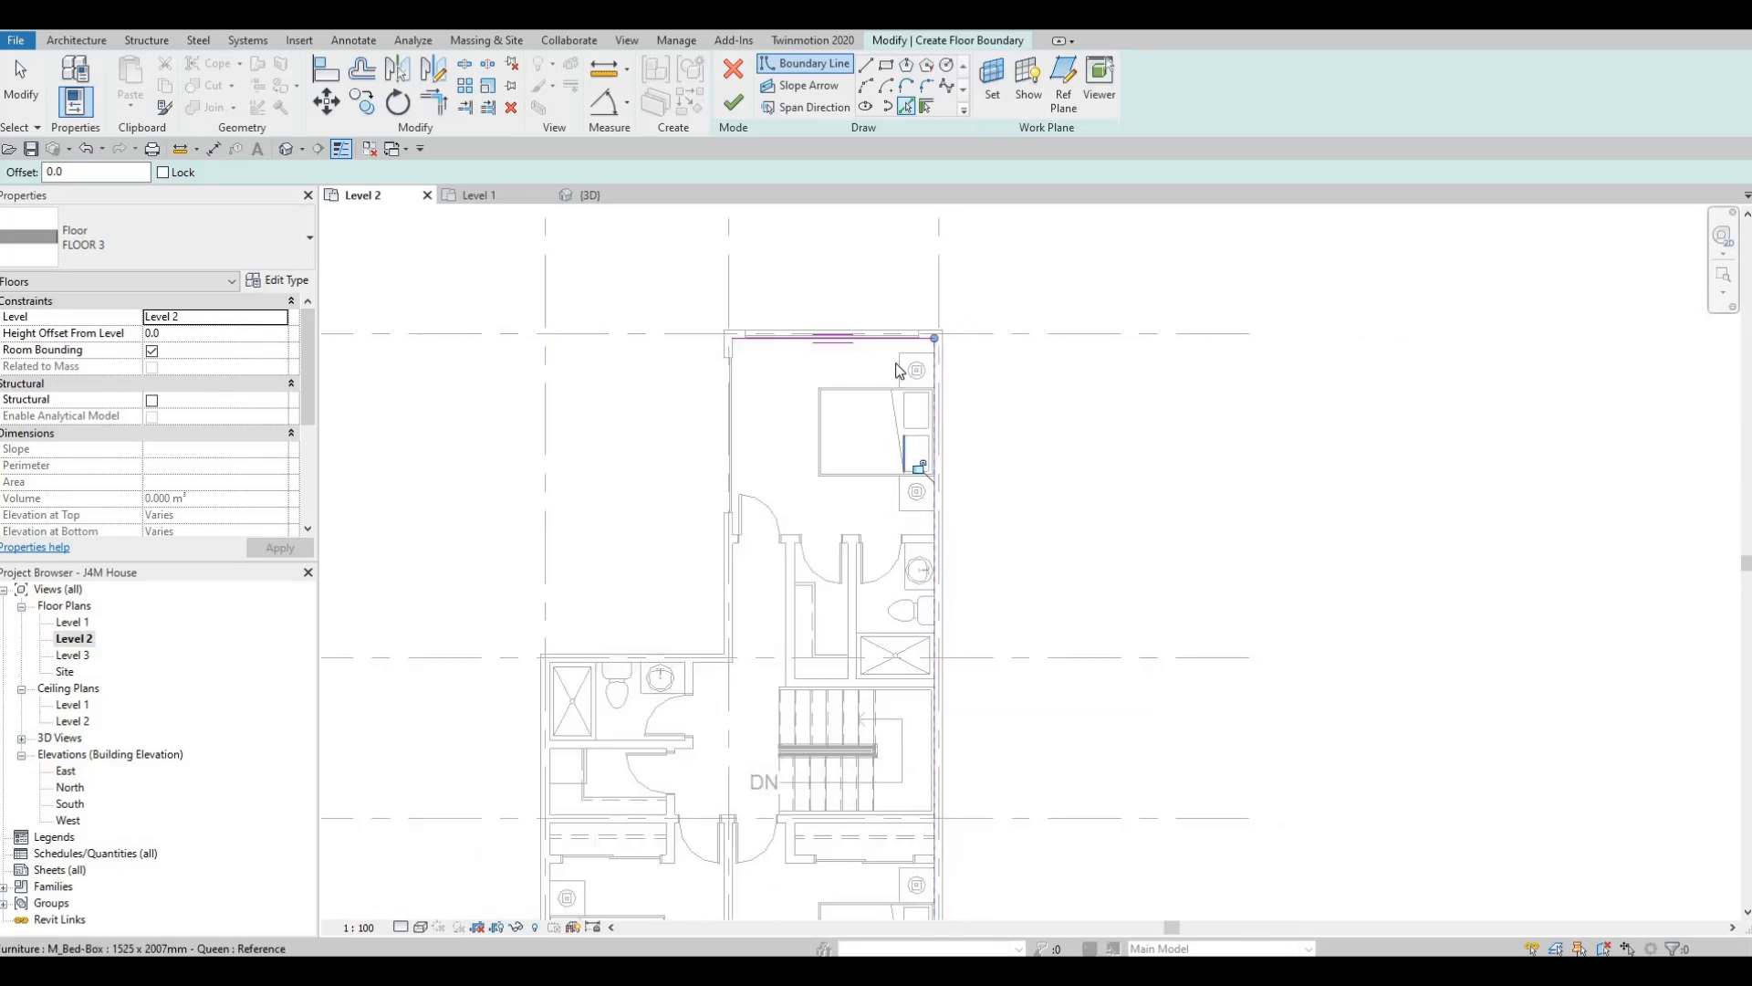
pyautogui.moveTo(966, 594); pyautogui.dragTo(933, 694, button='middle')
pyautogui.click(945, 391)
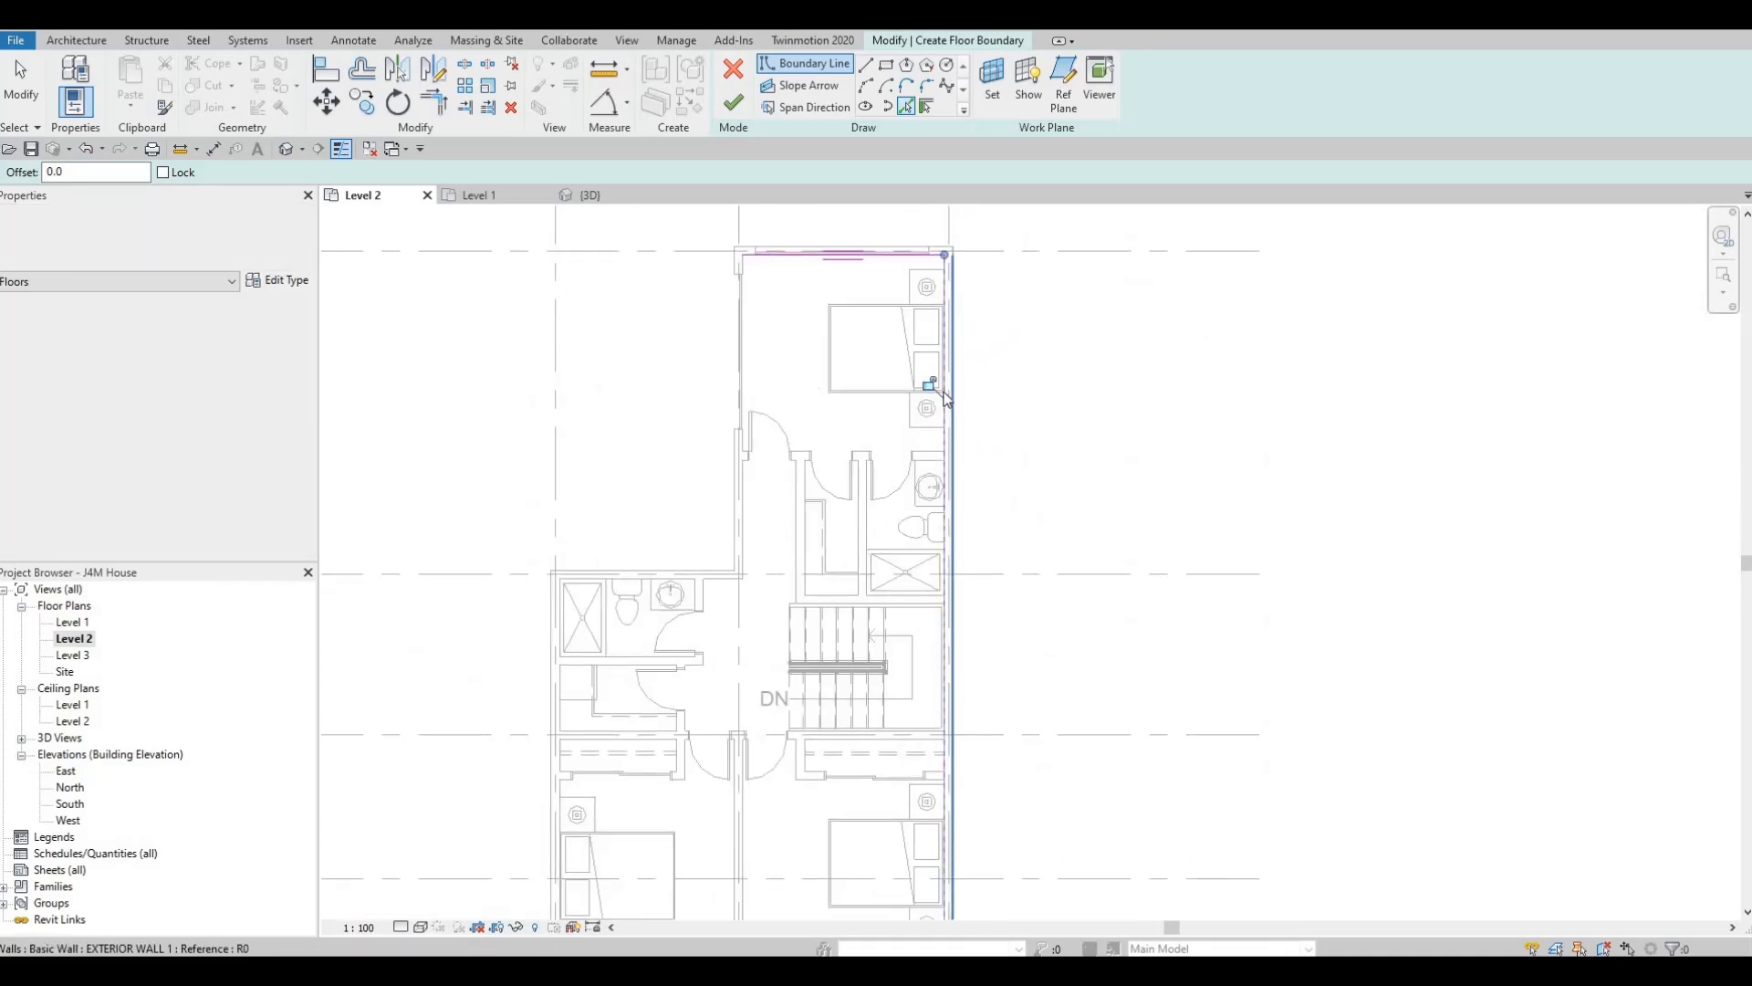
# Continue the floor boundary along the stair-side front bedroom's window wall and the adjoining side wall of the projecting front bay.
pyautogui.scroll(-1, 968, 365)
pyautogui.moveTo(978, 327); pyautogui.dragTo(964, 497, button='middle')
pyautogui.scroll(1, 976, 470)
pyautogui.moveTo(935, 613); pyautogui.dragTo(935, 447, button='middle')
pyautogui.scroll(-1, 935, 448)
pyautogui.moveTo(932, 750); pyautogui.dragTo(942, 495, button='middle')
pyautogui.scroll(1, 944, 498)
pyautogui.scroll(2, 965, 646)
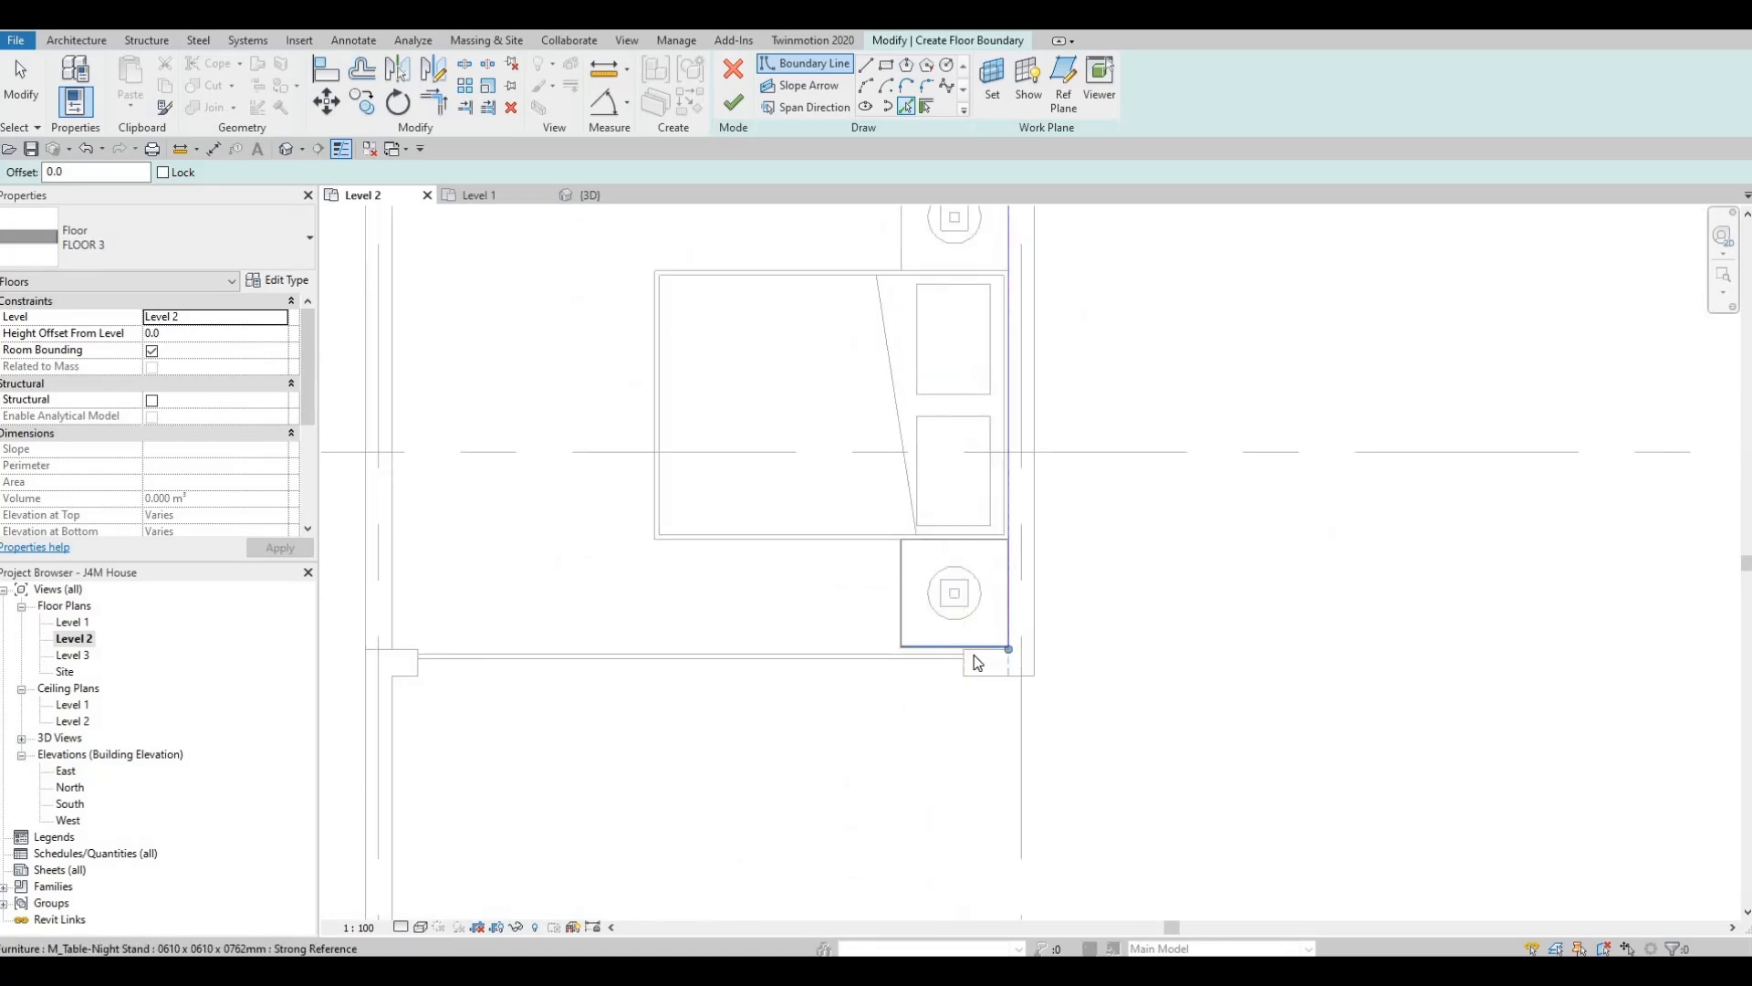
pyautogui.click(756, 636)
pyautogui.moveTo(668, 529); pyautogui.dragTo(750, 512, button='middle')
pyautogui.scroll(-1, 750, 512)
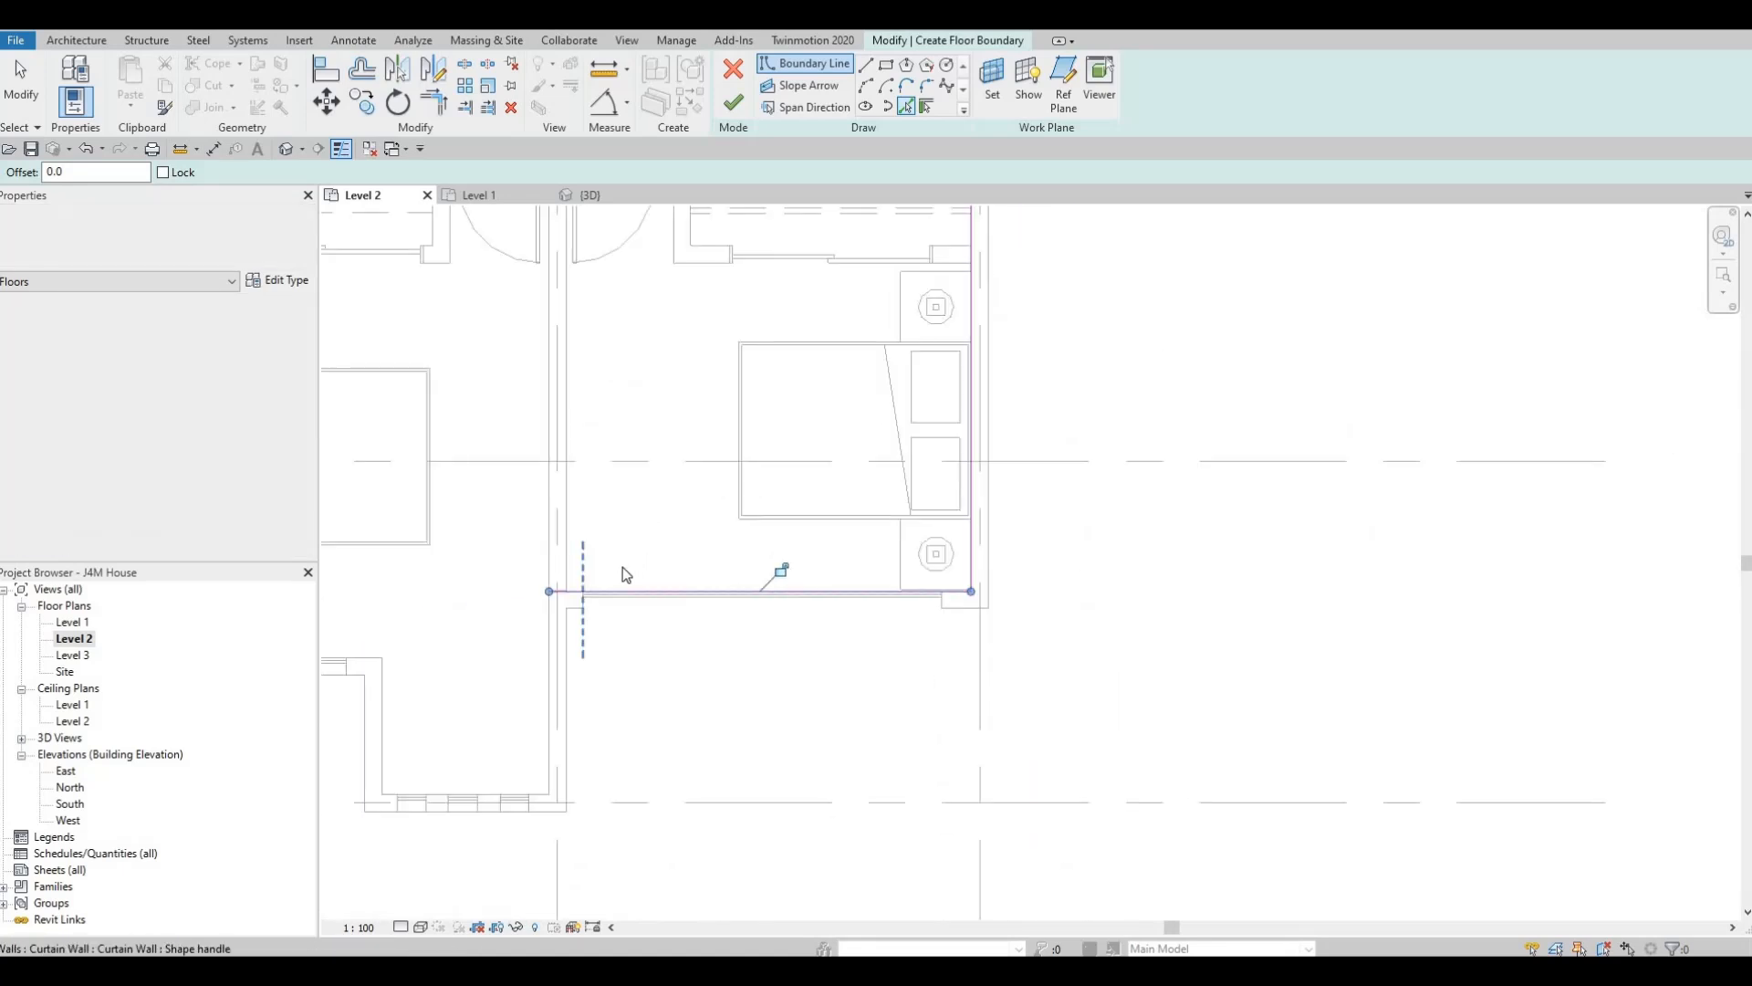
pyautogui.moveTo(552, 660); pyautogui.dragTo(729, 537, button='middle')
pyautogui.click(619, 568)
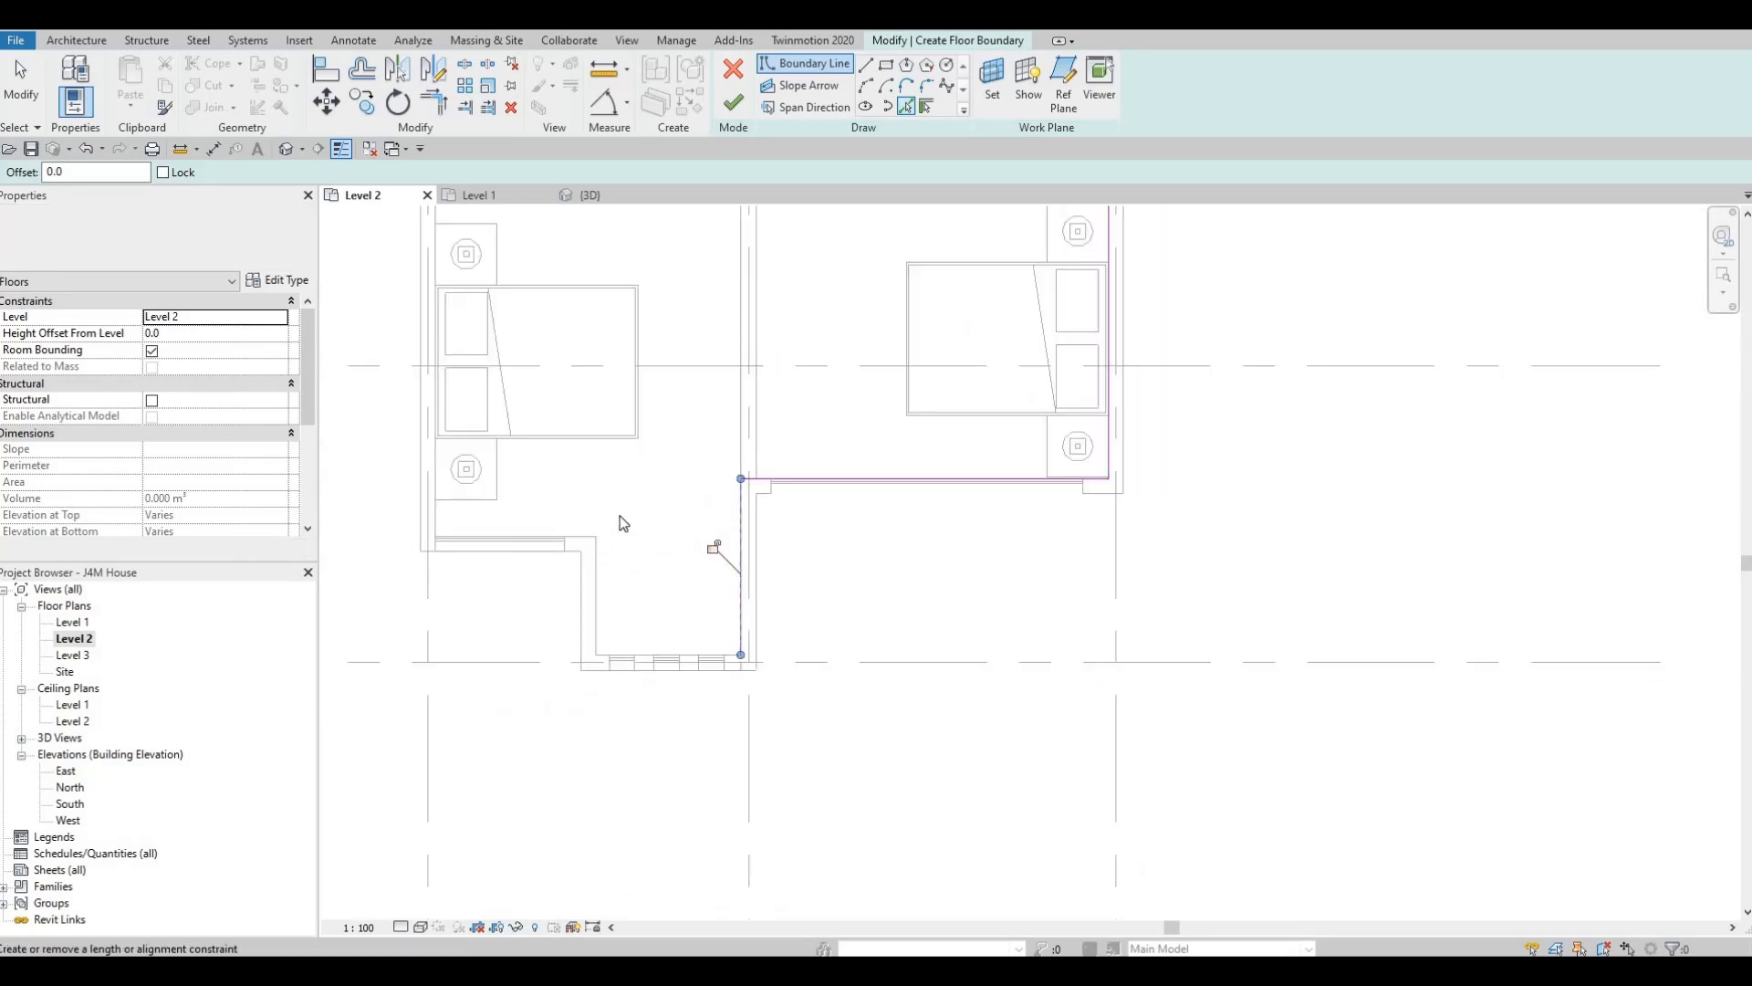
# Pick the bay's front wall, its other side wall and the adjacent bedroom's front and outer walls as boundary lines.
pyautogui.moveTo(595, 674); pyautogui.dragTo(669, 580, button='middle')
pyautogui.scroll(2, 668, 581)
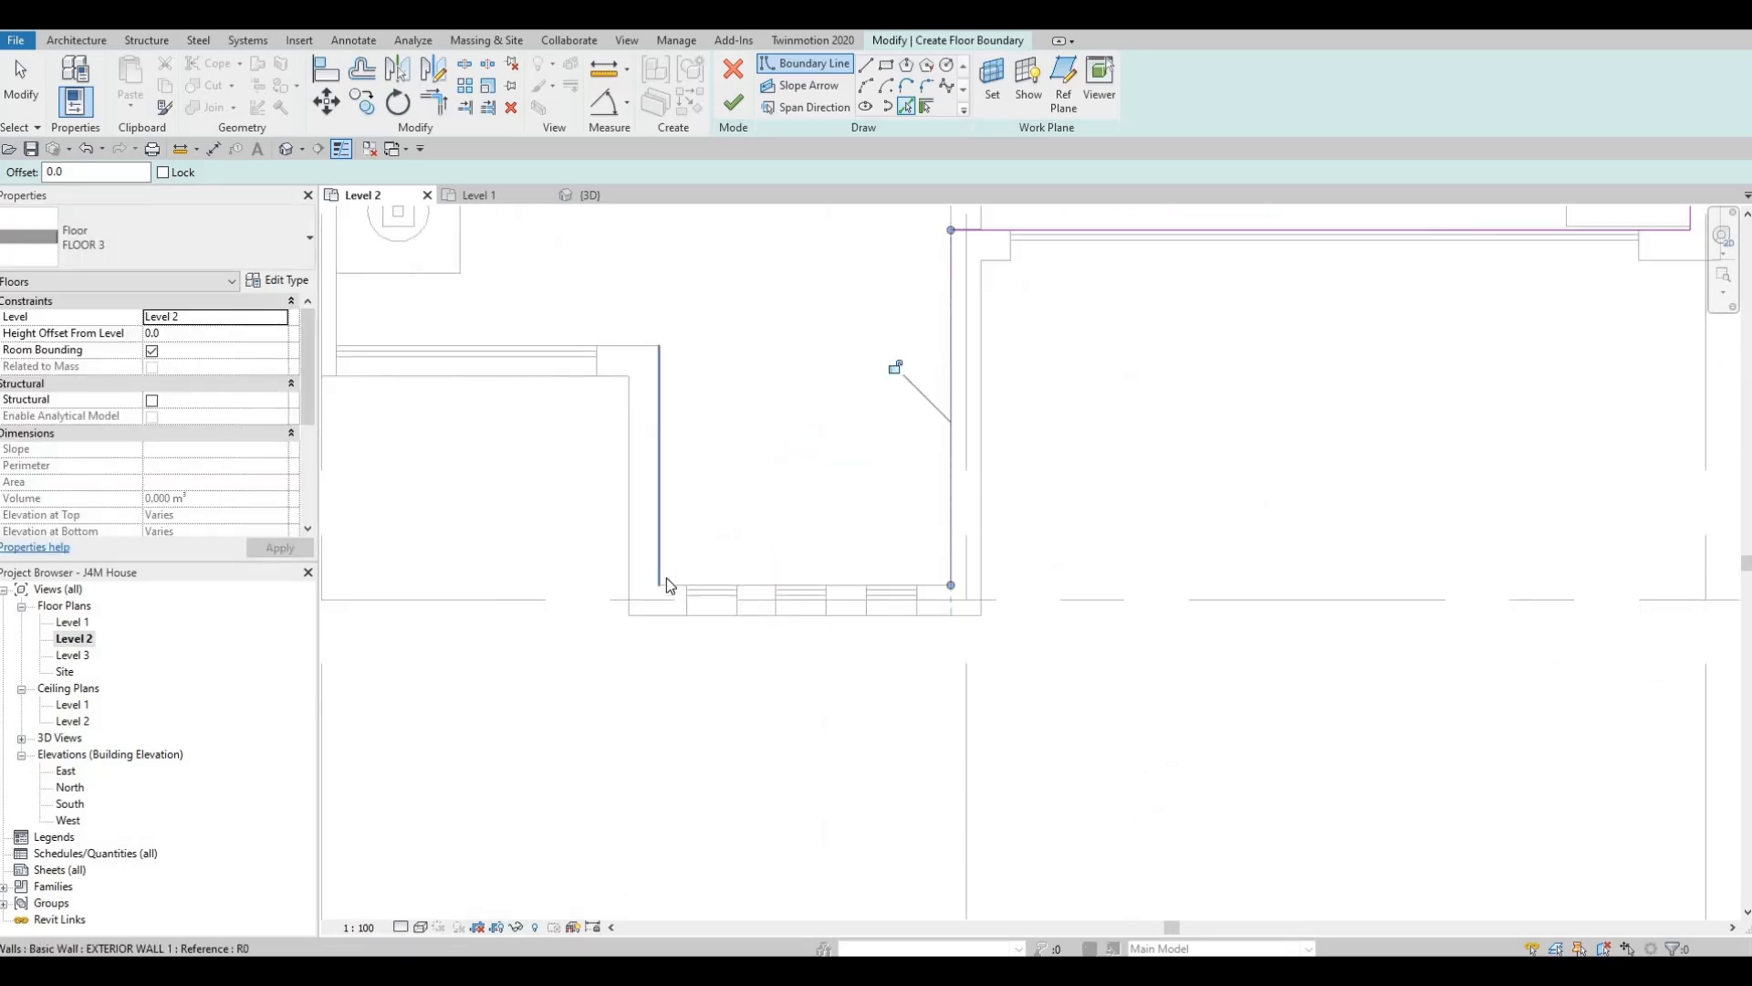
pyautogui.click(672, 585)
pyautogui.click(663, 379)
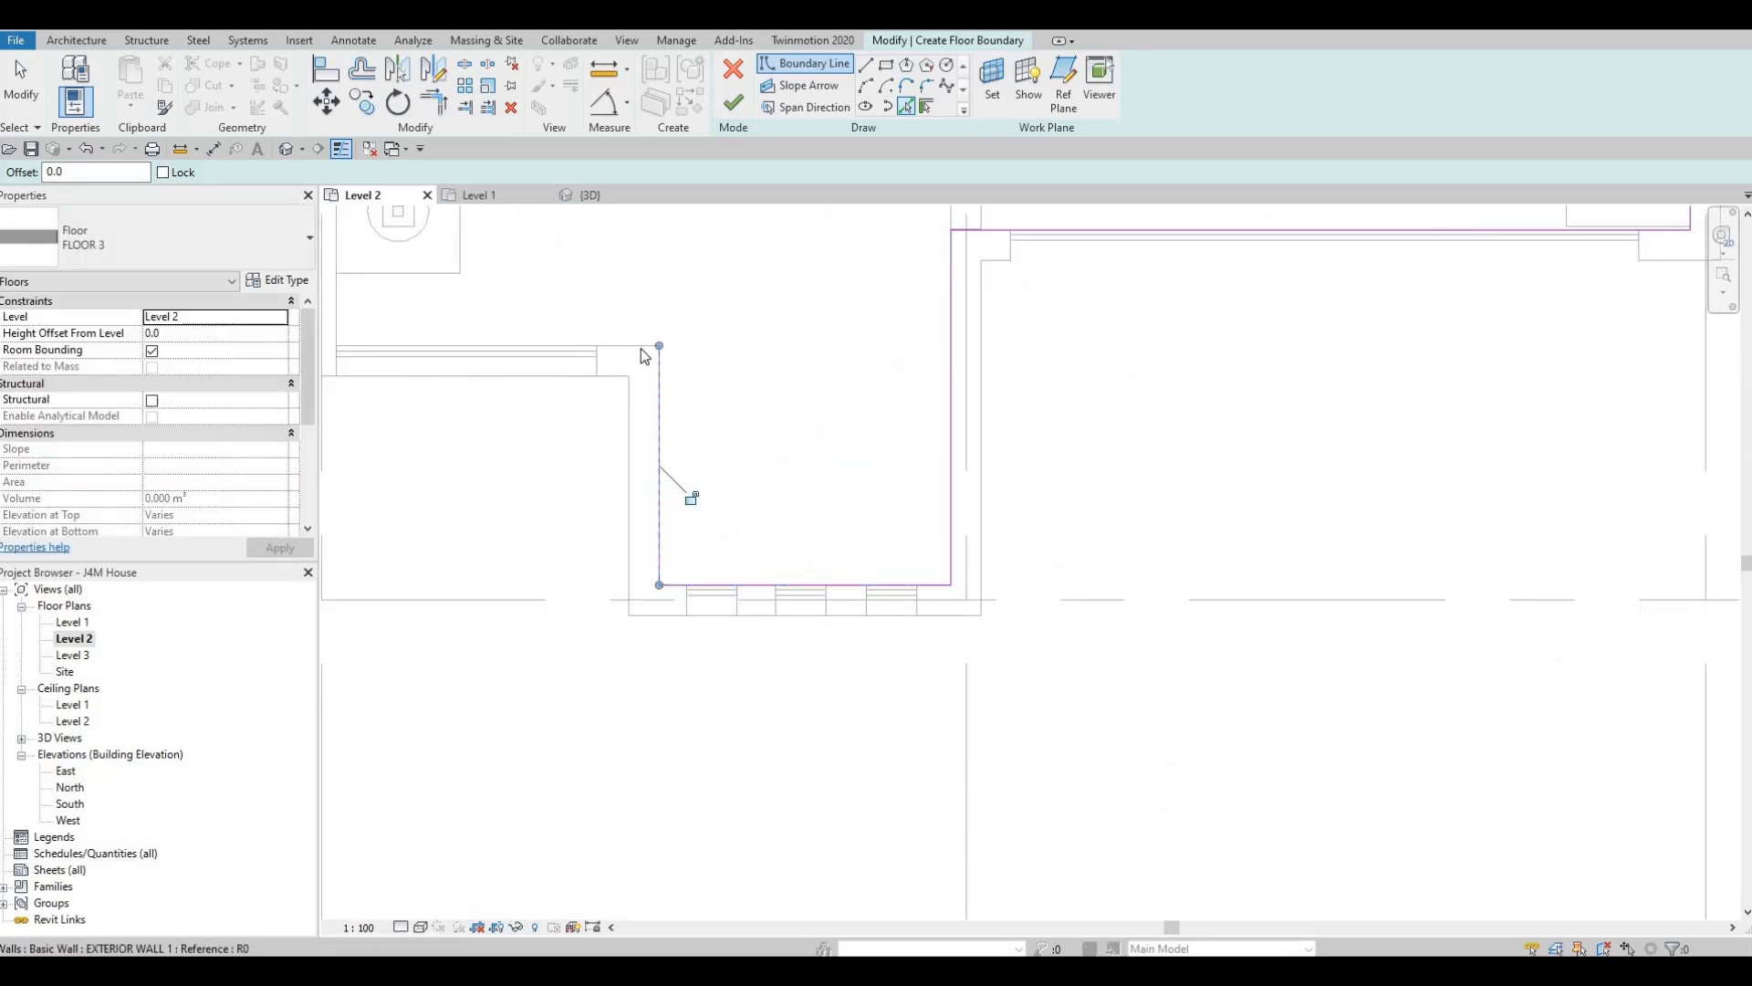
pyautogui.click(592, 350)
pyautogui.moveTo(516, 384); pyautogui.dragTo(645, 522, button='middle')
pyautogui.scroll(-1, 706, 556)
pyautogui.scroll(-3, 645, 522)
pyautogui.press('Escape')
pyautogui.press('Escape')
pyautogui.press('Escape')
# Examine the picked boundary lines at the corners of the front bedroom walls.
pyautogui.moveTo(646, 591); pyautogui.dragTo(624, 667, button='middle')
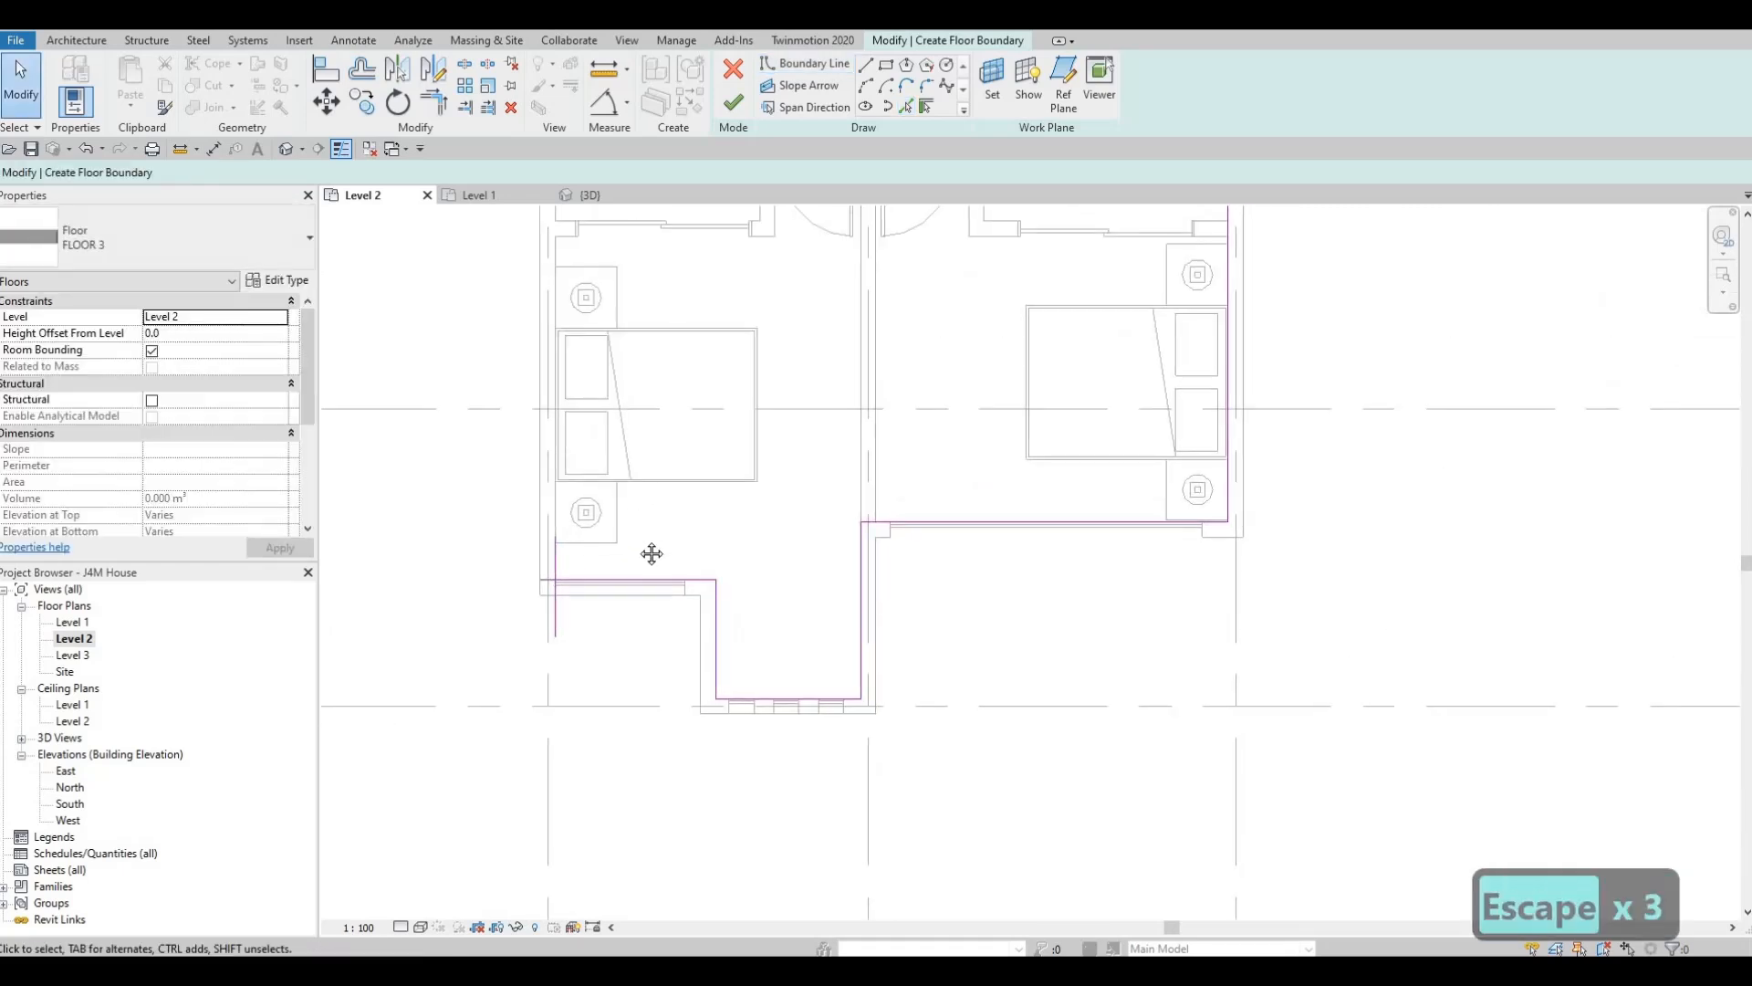
pyautogui.scroll(-1, 675, 558)
pyautogui.moveTo(651, 552); pyautogui.dragTo(661, 622, button='middle')
pyautogui.scroll(-1, 678, 563)
pyautogui.moveTo(929, 657); pyautogui.dragTo(818, 572, button='middle')
pyautogui.scroll(2, 940, 578)
pyautogui.moveTo(948, 569); pyautogui.dragTo(993, 512, button='middle')
pyautogui.scroll(2, 952, 560)
pyautogui.scroll(-1, 954, 564)
pyautogui.scroll(2, 986, 512)
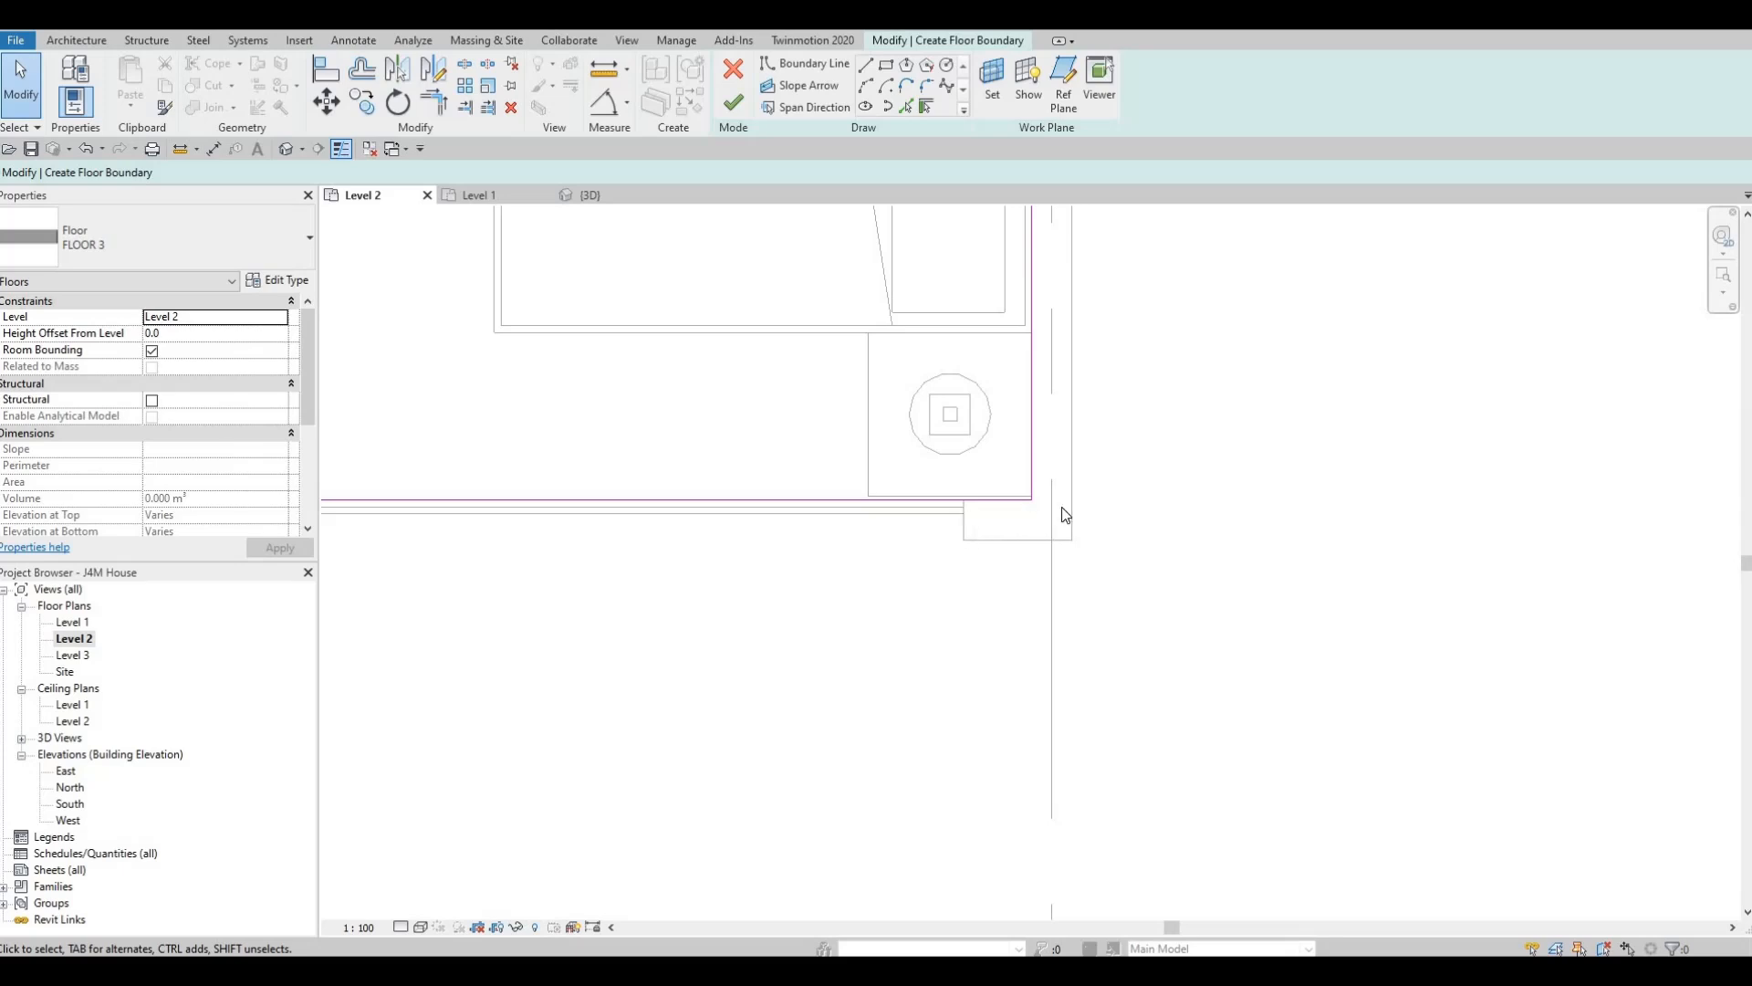
pyautogui.scroll(-1, 1022, 496)
pyautogui.scroll(-3, 888, 505)
pyautogui.moveTo(732, 530); pyautogui.dragTo(811, 541, button='middle')
pyautogui.scroll(1, 955, 502)
pyautogui.scroll(3, 945, 500)
pyautogui.scroll(-3, 984, 546)
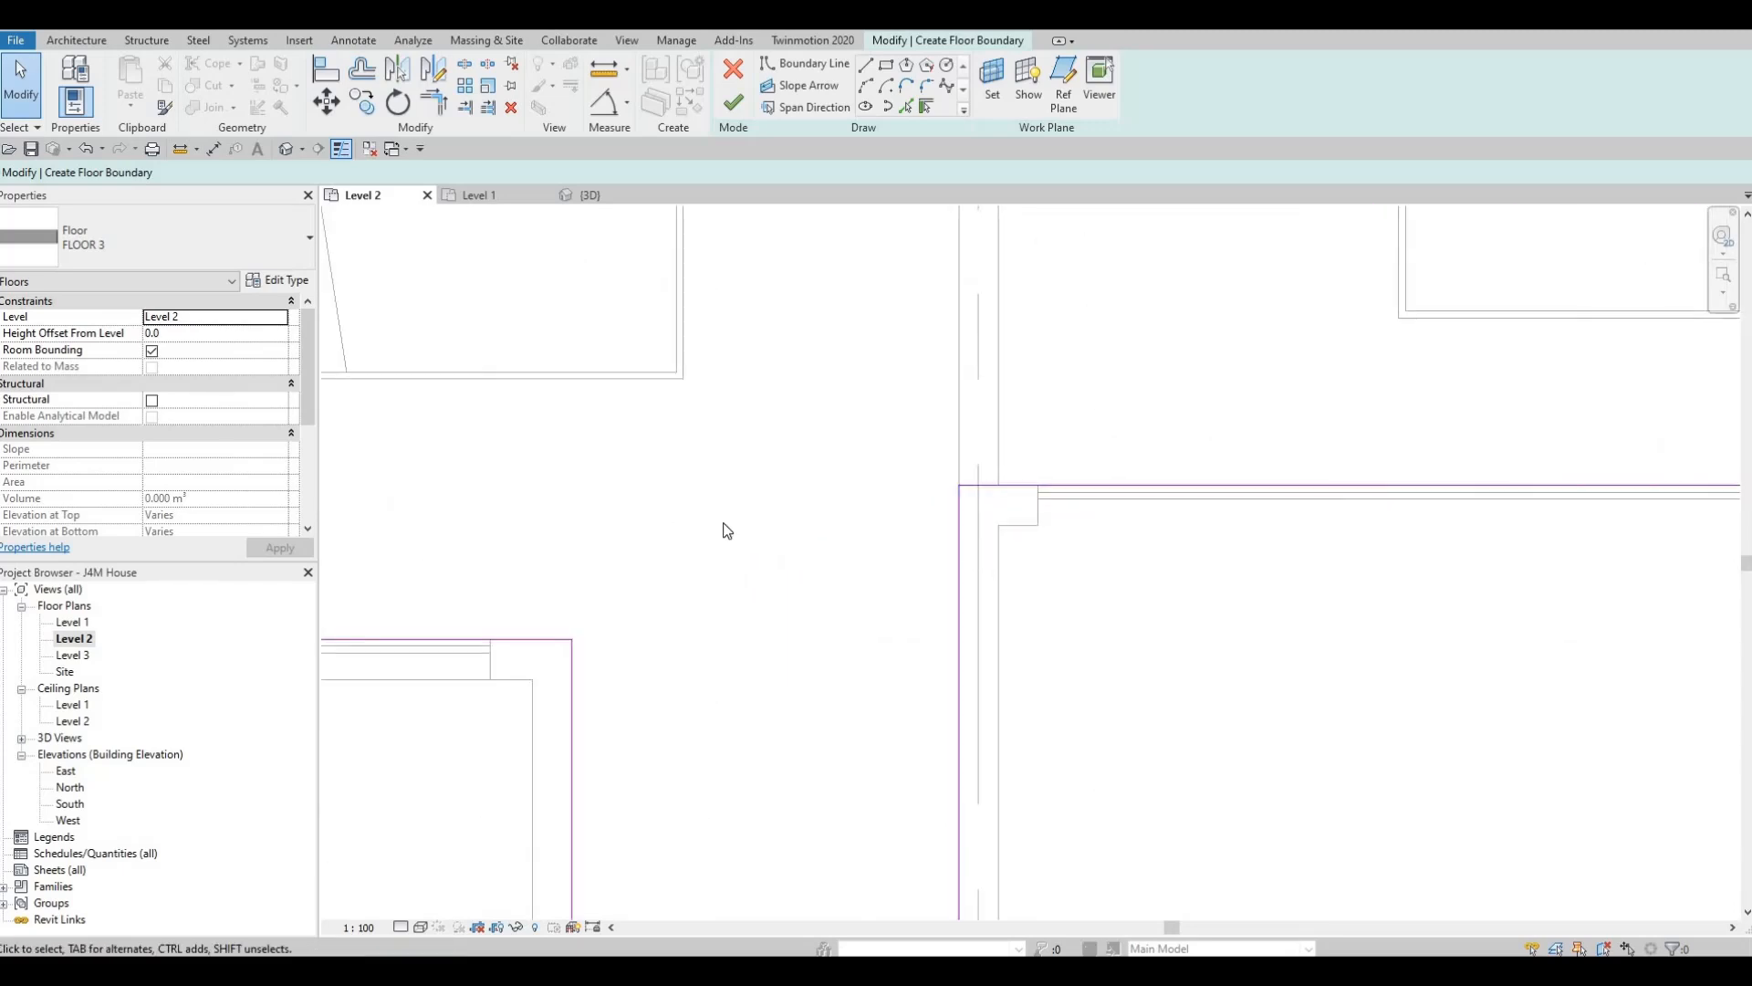
# Add boundary lines along the hall bathroom's back wall and the hallway's exterior wall leading to the rear bedroom.
pyautogui.moveTo(672, 440); pyautogui.dragTo(662, 550, button='middle')
pyautogui.scroll(-3, 662, 550)
pyautogui.moveTo(677, 397); pyautogui.dragTo(678, 566, button='middle')
pyautogui.scroll(-2, 730, 529)
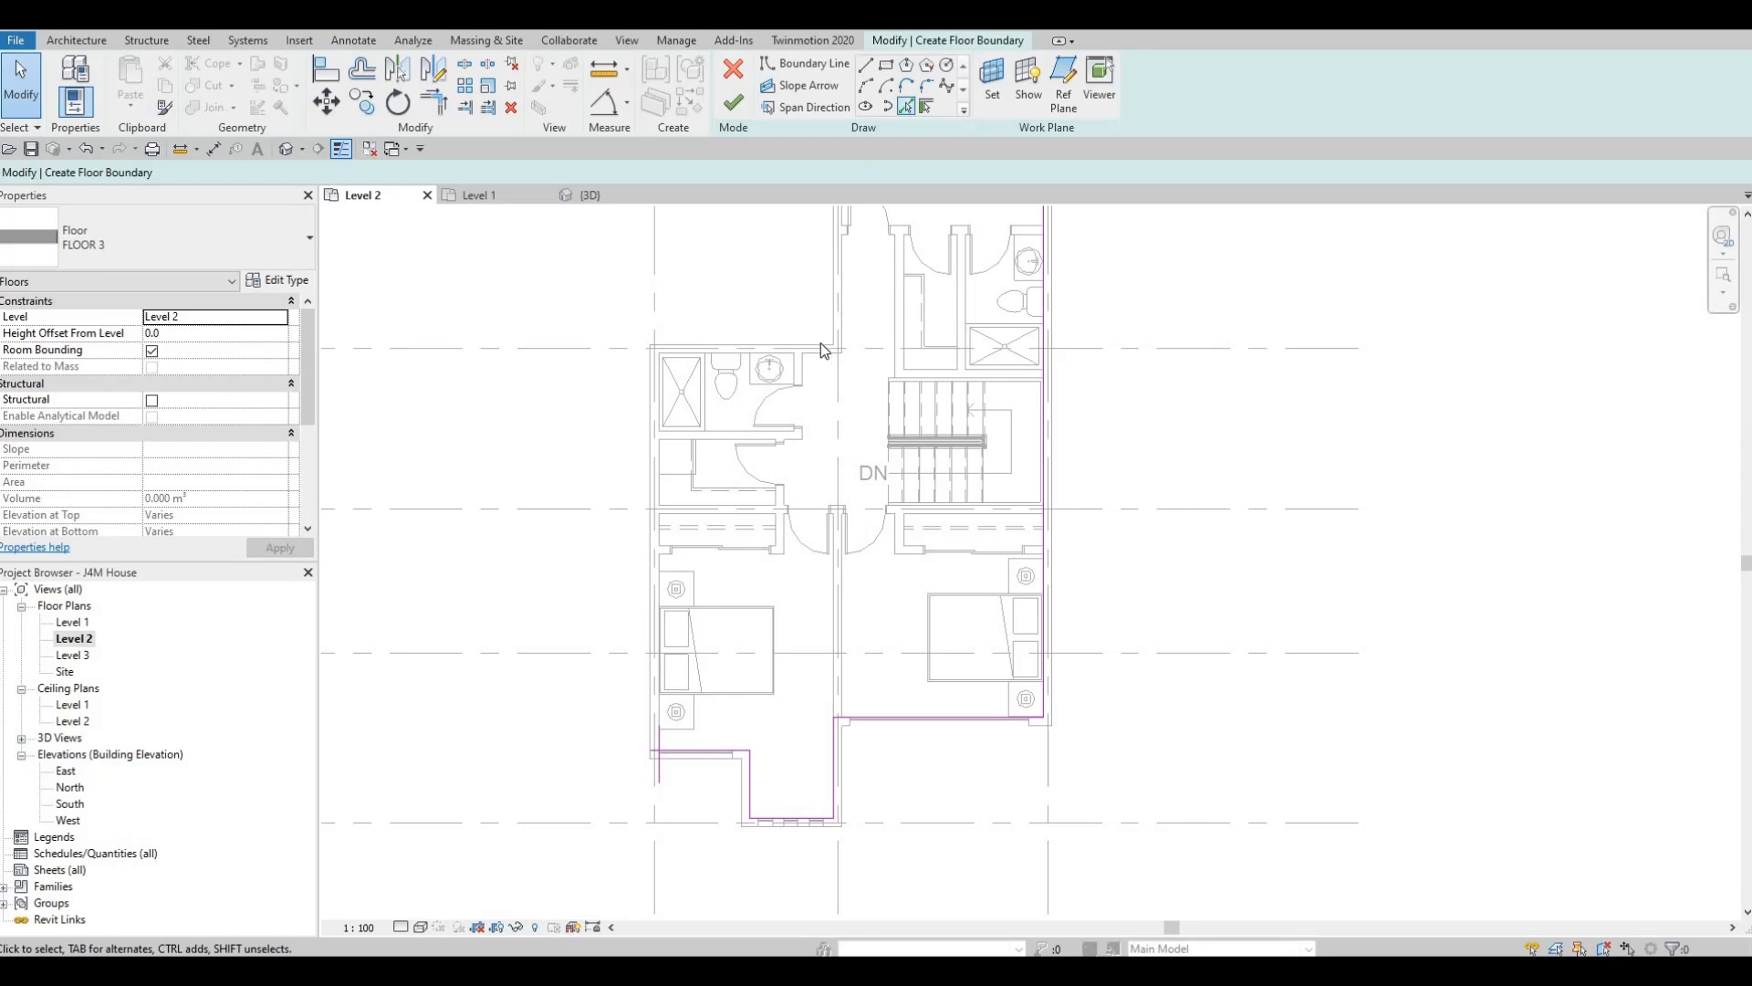
pyautogui.scroll(2, 817, 375)
pyautogui.click(815, 378)
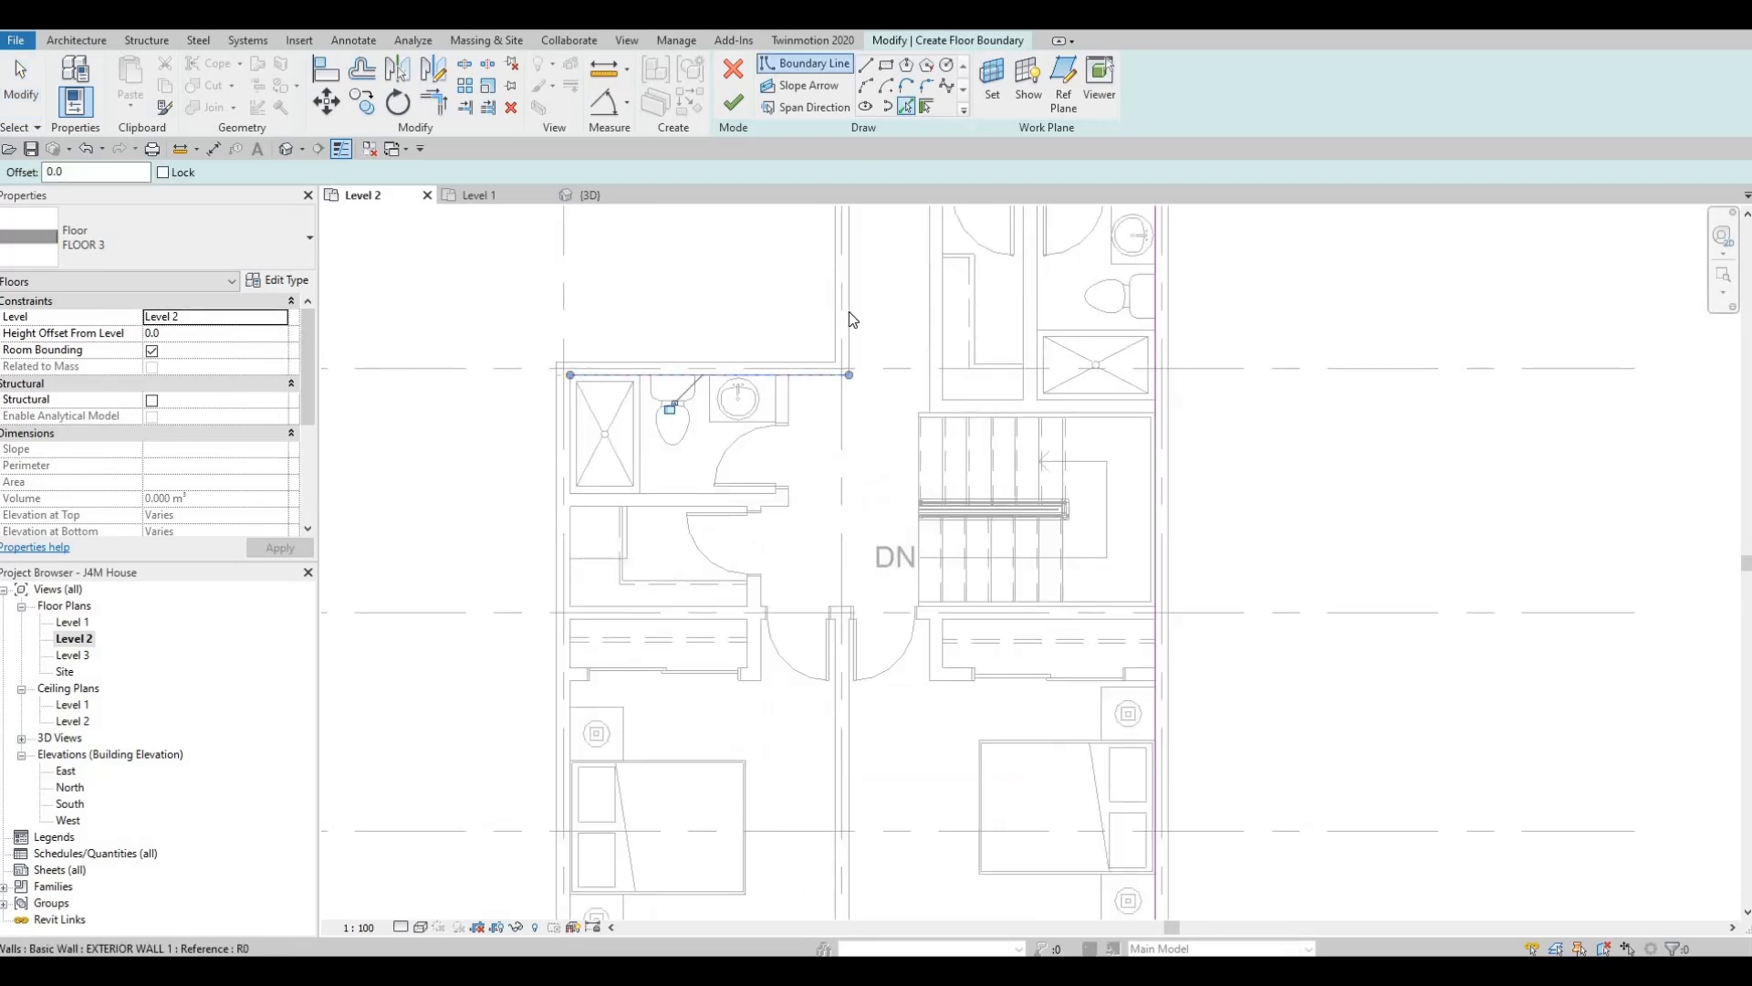
pyautogui.click(849, 313)
pyautogui.moveTo(934, 567); pyautogui.dragTo(949, 691, button='middle')
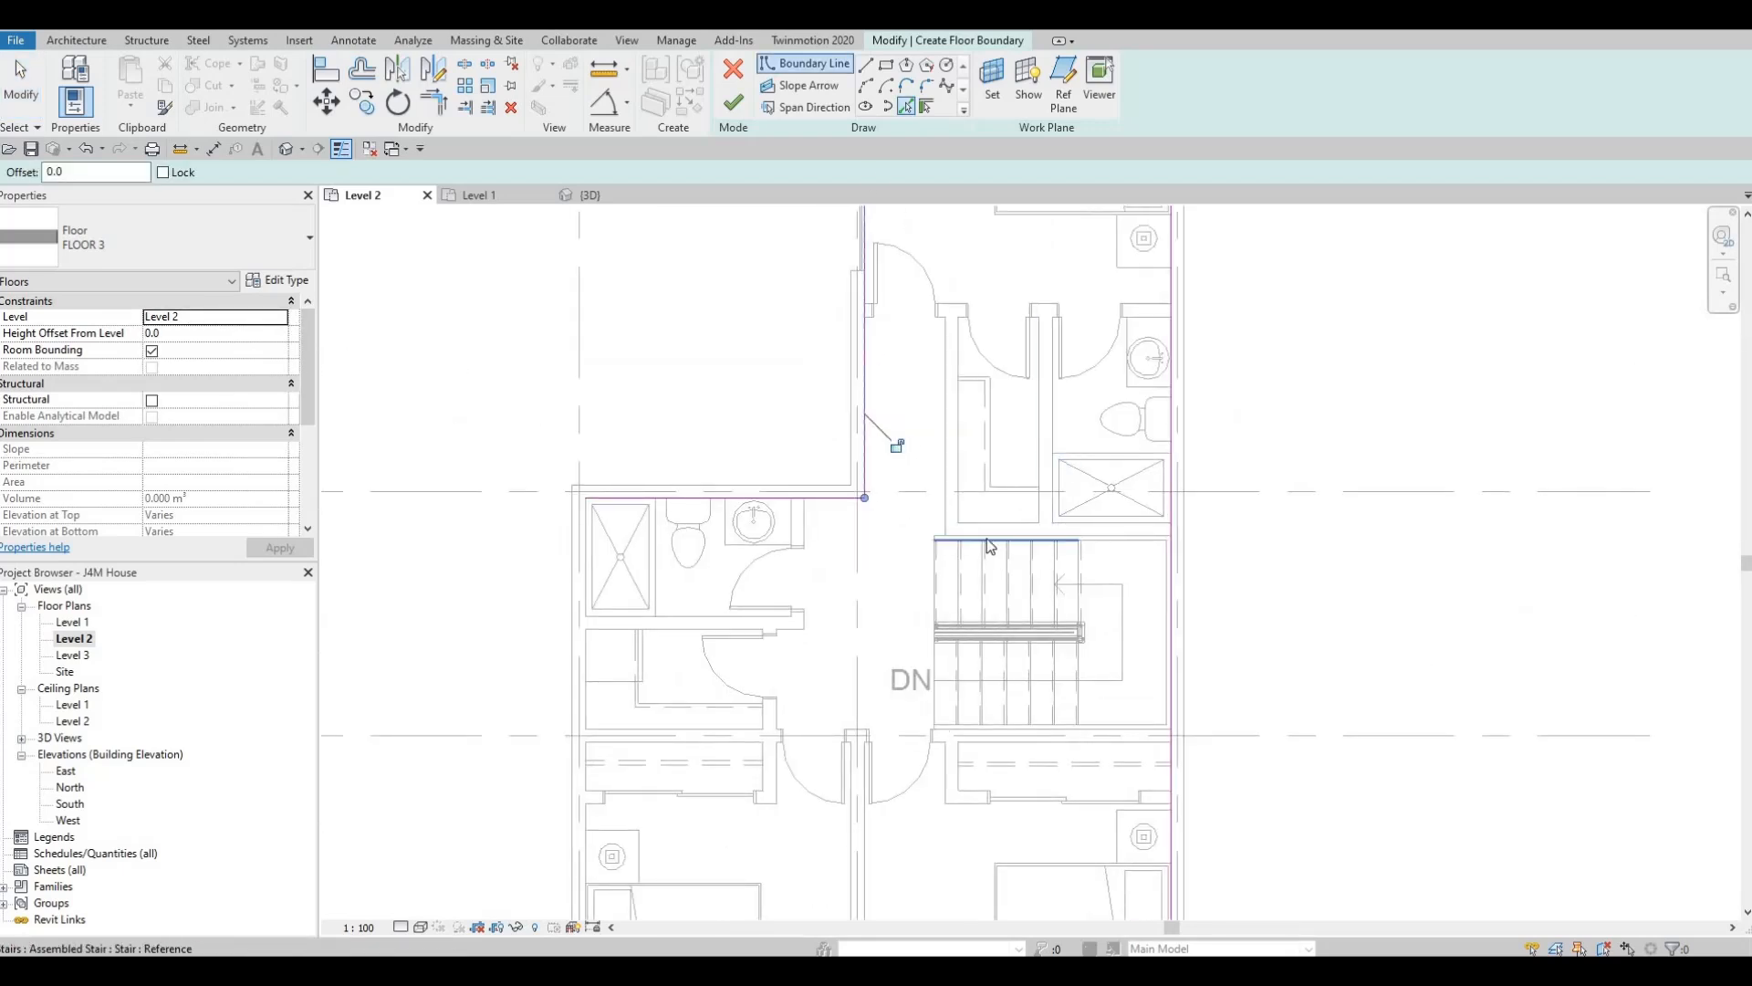
pyautogui.moveTo(932, 448); pyautogui.dragTo(783, 628, button='middle')
pyautogui.scroll(-1, 903, 536)
pyautogui.press('Escape')
pyautogui.press('Escape')
# Trim the overlapping boundary lines to a corner at the outer front corner of the bedroom beside the bay.
pyautogui.press('t')
pyautogui.press('r')
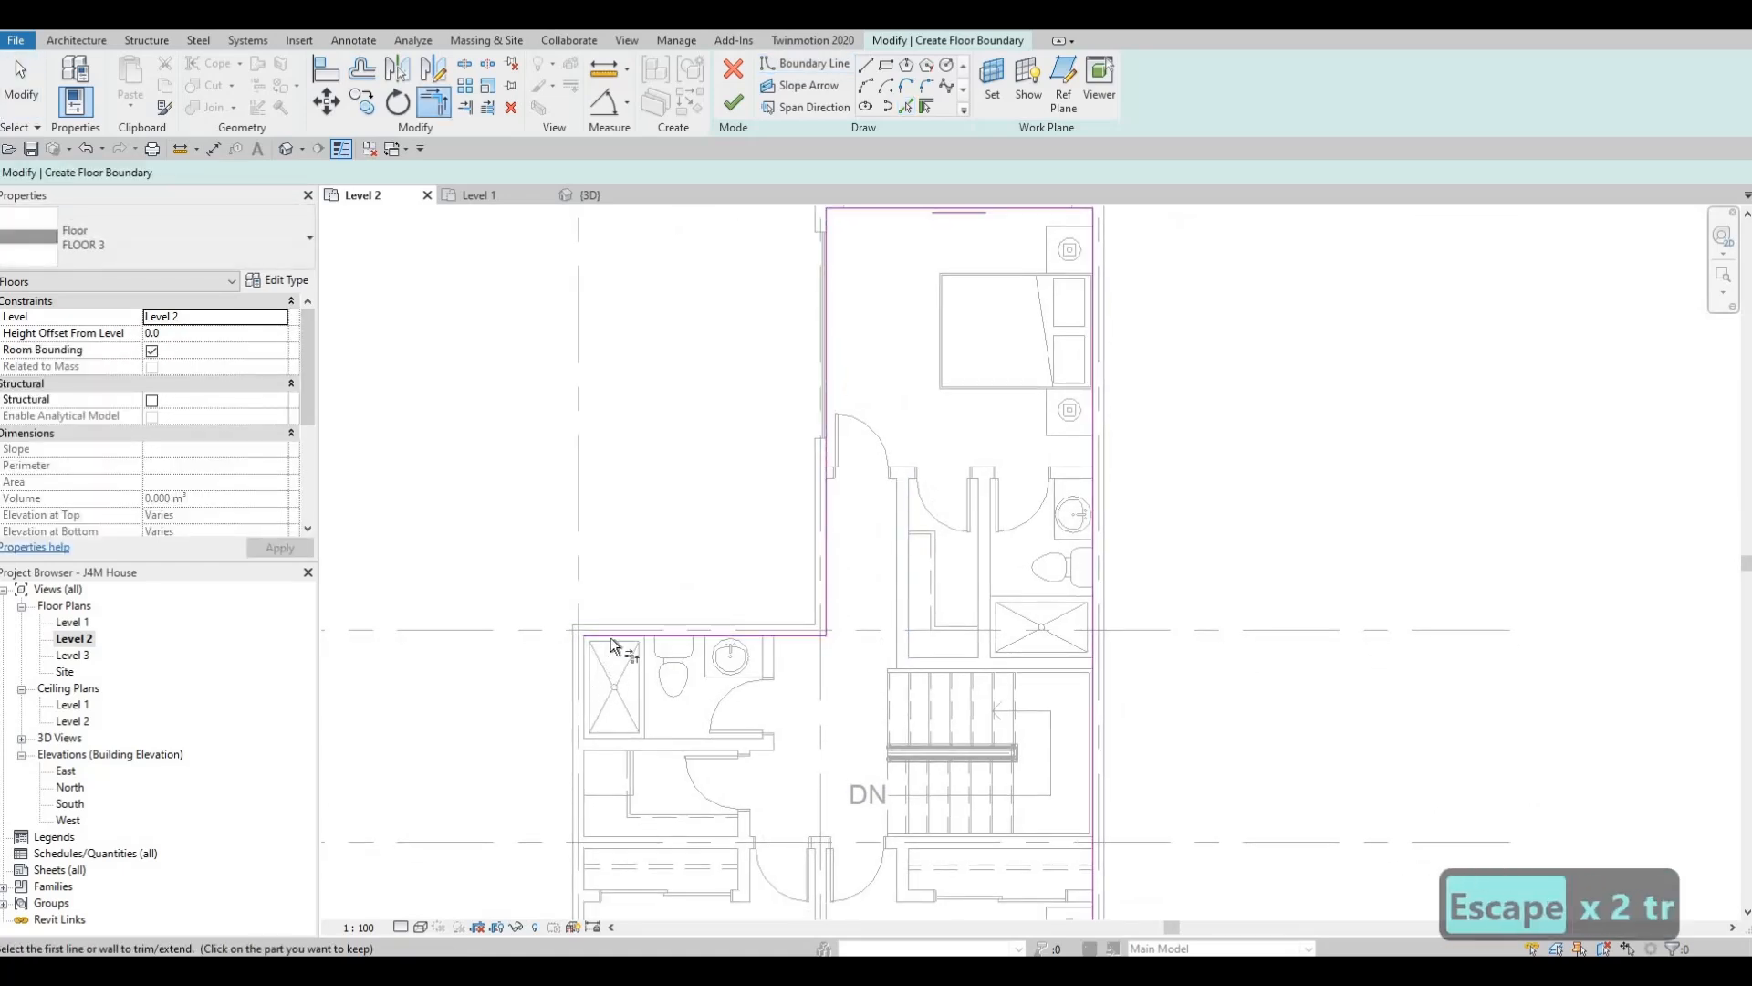
pyautogui.moveTo(574, 905); pyautogui.dragTo(590, 659, button='middle')
pyautogui.moveTo(596, 821); pyautogui.dragTo(595, 599, button='middle')
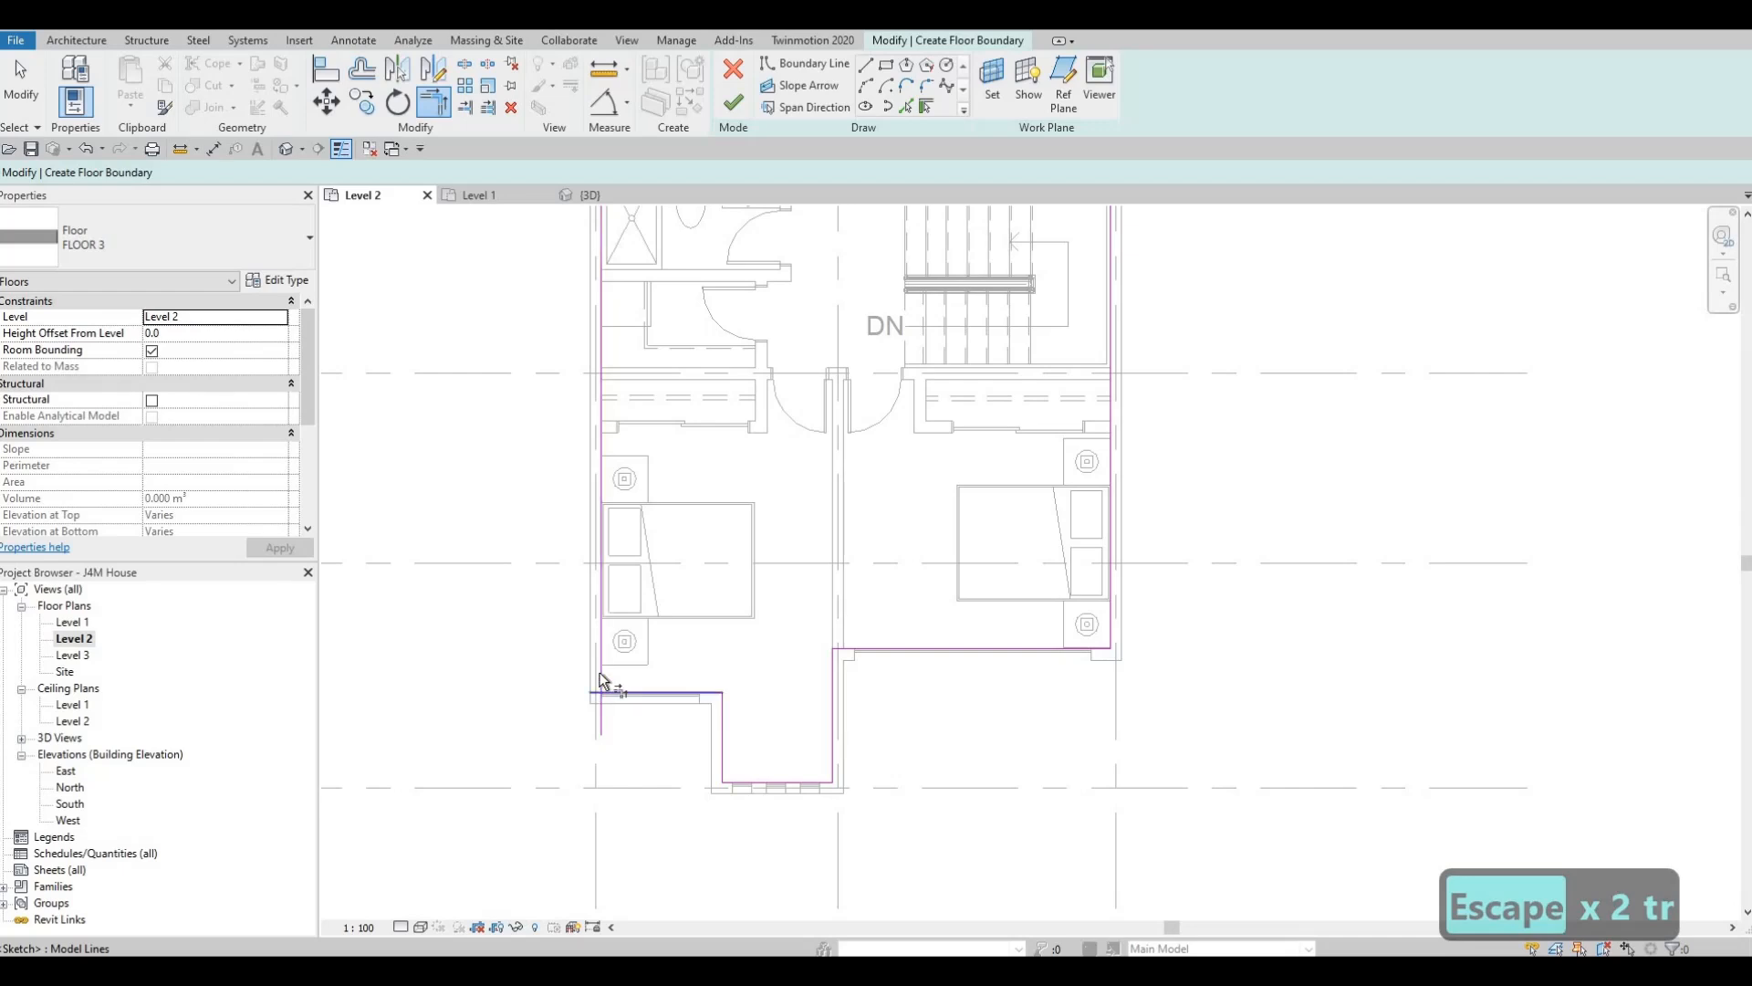
pyautogui.click(600, 671)
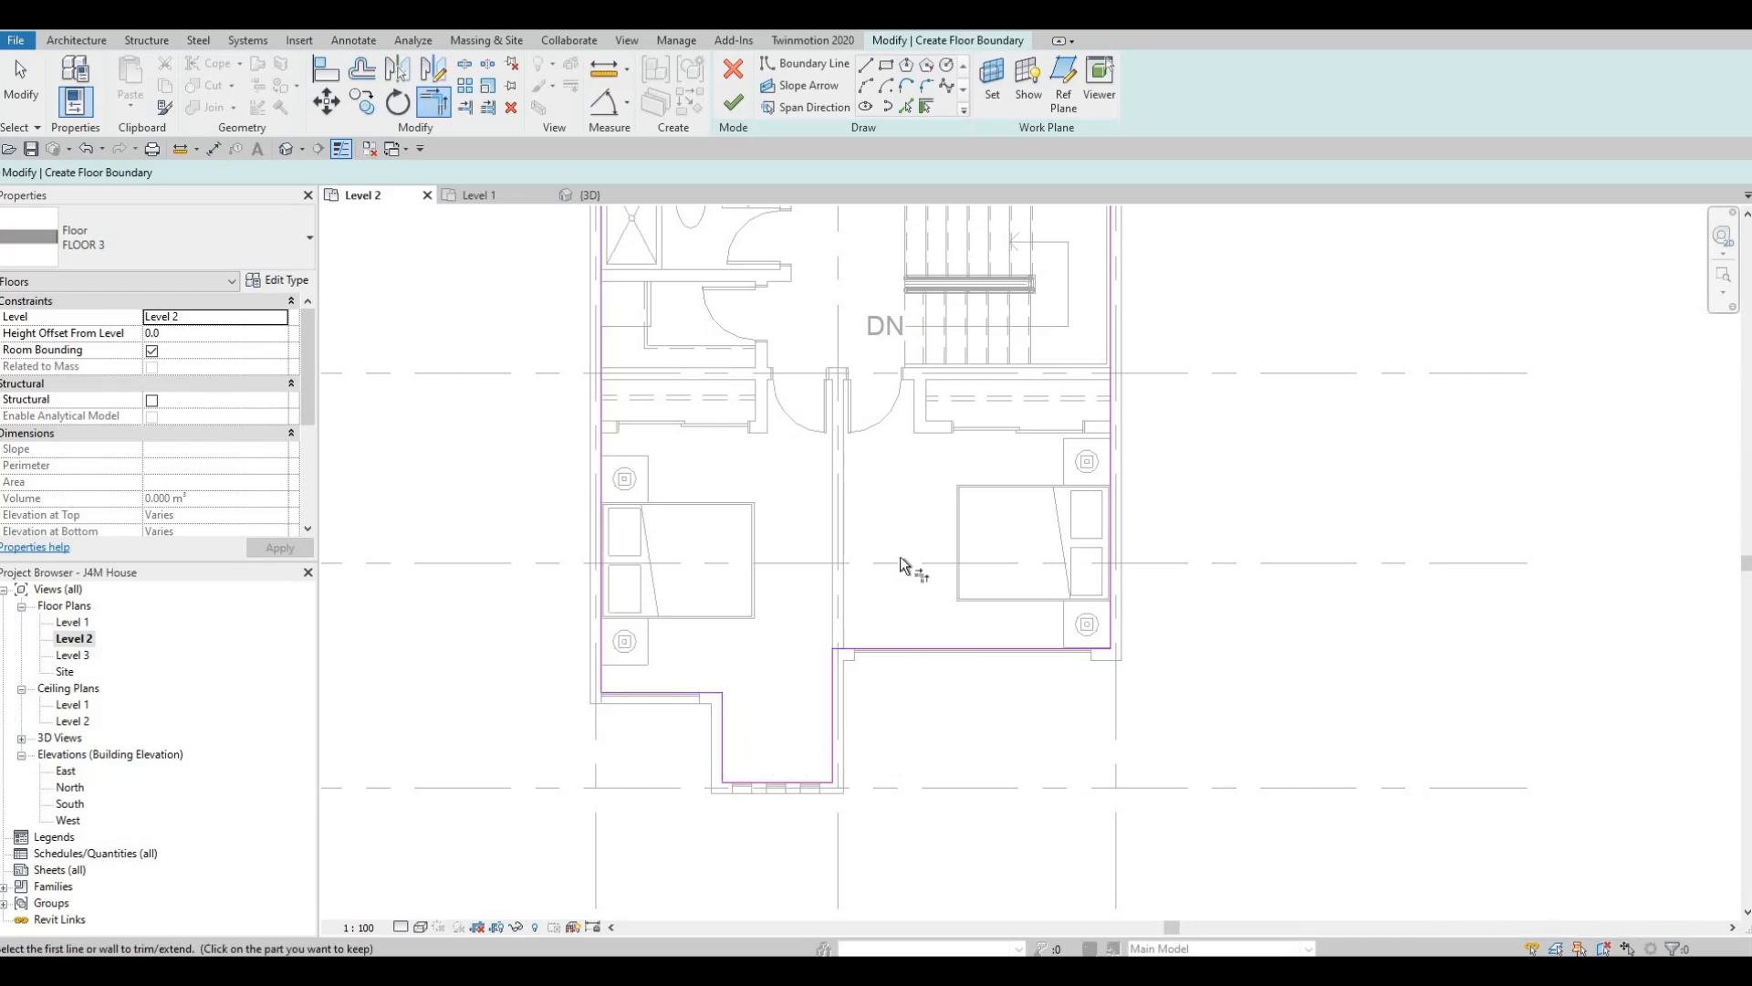
# Examine the floor boundary around the Level 2 plan and at the staircase.
pyautogui.moveTo(906, 567); pyautogui.dragTo(872, 604, button='middle')
pyautogui.moveTo(941, 546)
pyautogui.mouseDown(button='middle')
pyautogui.moveTo(914, 643)
pyautogui.moveTo(910, 606)
pyautogui.moveTo(863, 570)
pyautogui.mouseUp(button='middle')
pyautogui.scroll(-1, 945, 484)
pyautogui.moveTo(972, 446); pyautogui.dragTo(927, 587, button='middle')
pyautogui.moveTo(887, 888); pyautogui.dragTo(913, 722, button='middle')
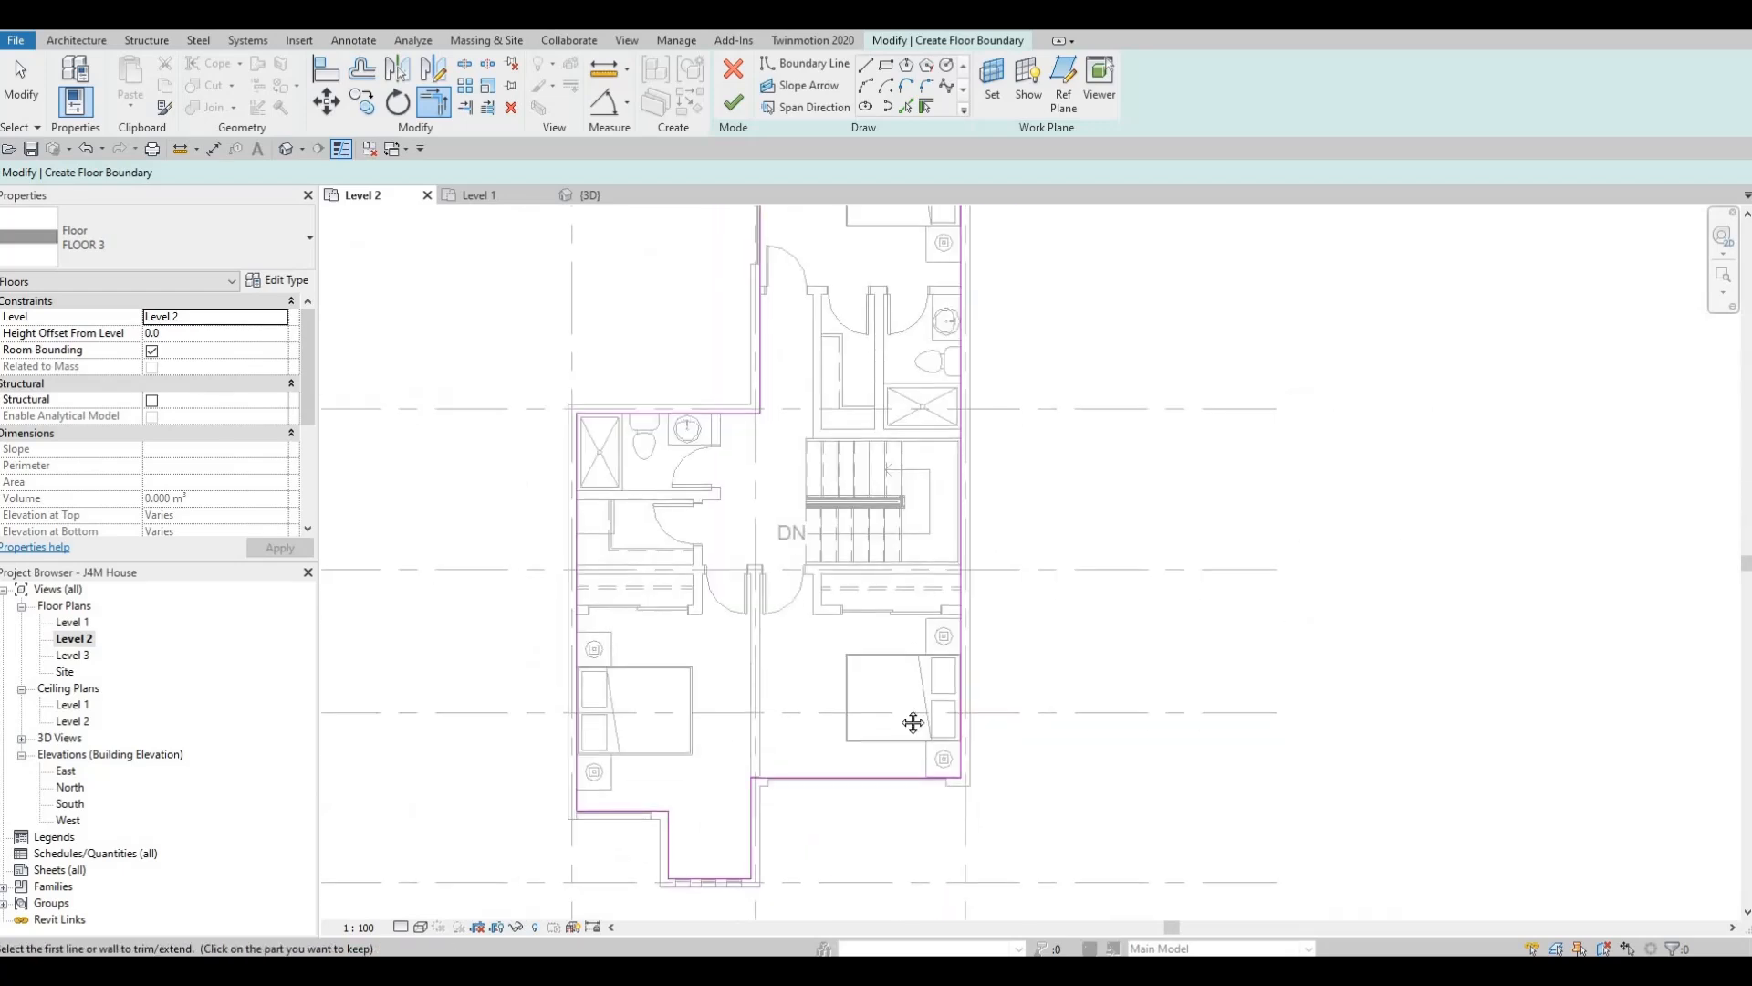
pyautogui.moveTo(739, 392); pyautogui.dragTo(716, 461, button='middle')
pyautogui.scroll(1, 760, 431)
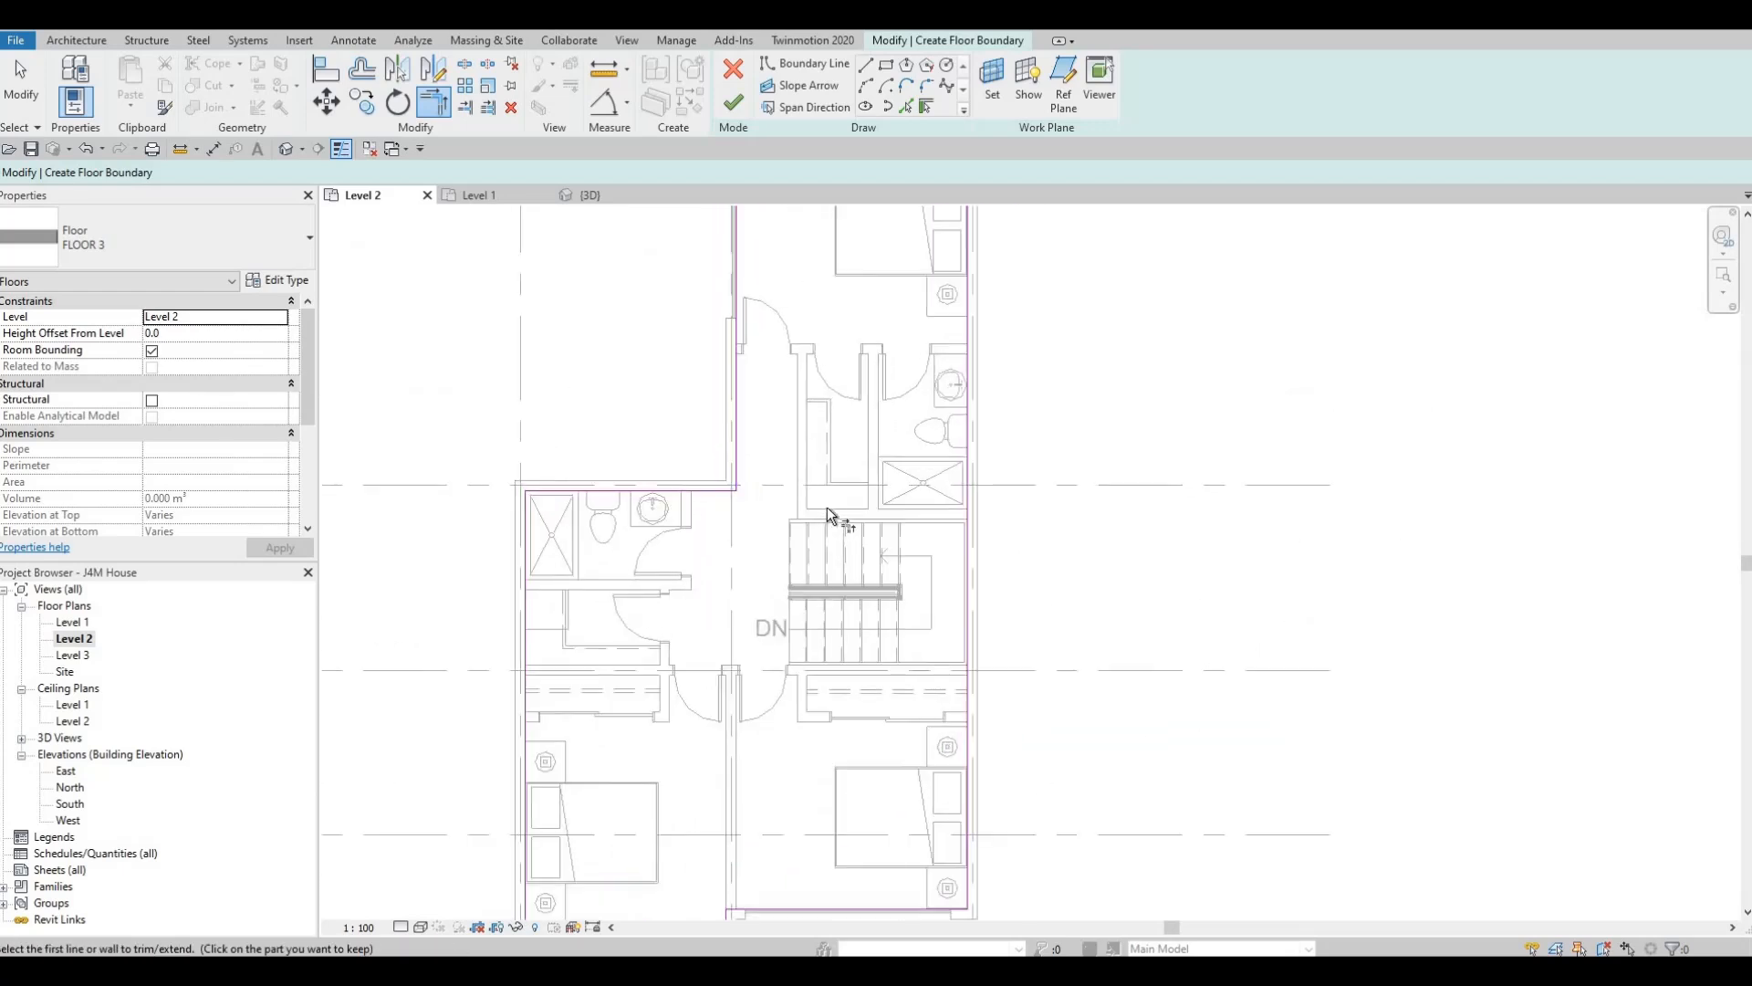
pyautogui.moveTo(827, 506); pyautogui.dragTo(769, 504, button='middle')
pyautogui.scroll(1, 856, 519)
pyautogui.press('Escape')
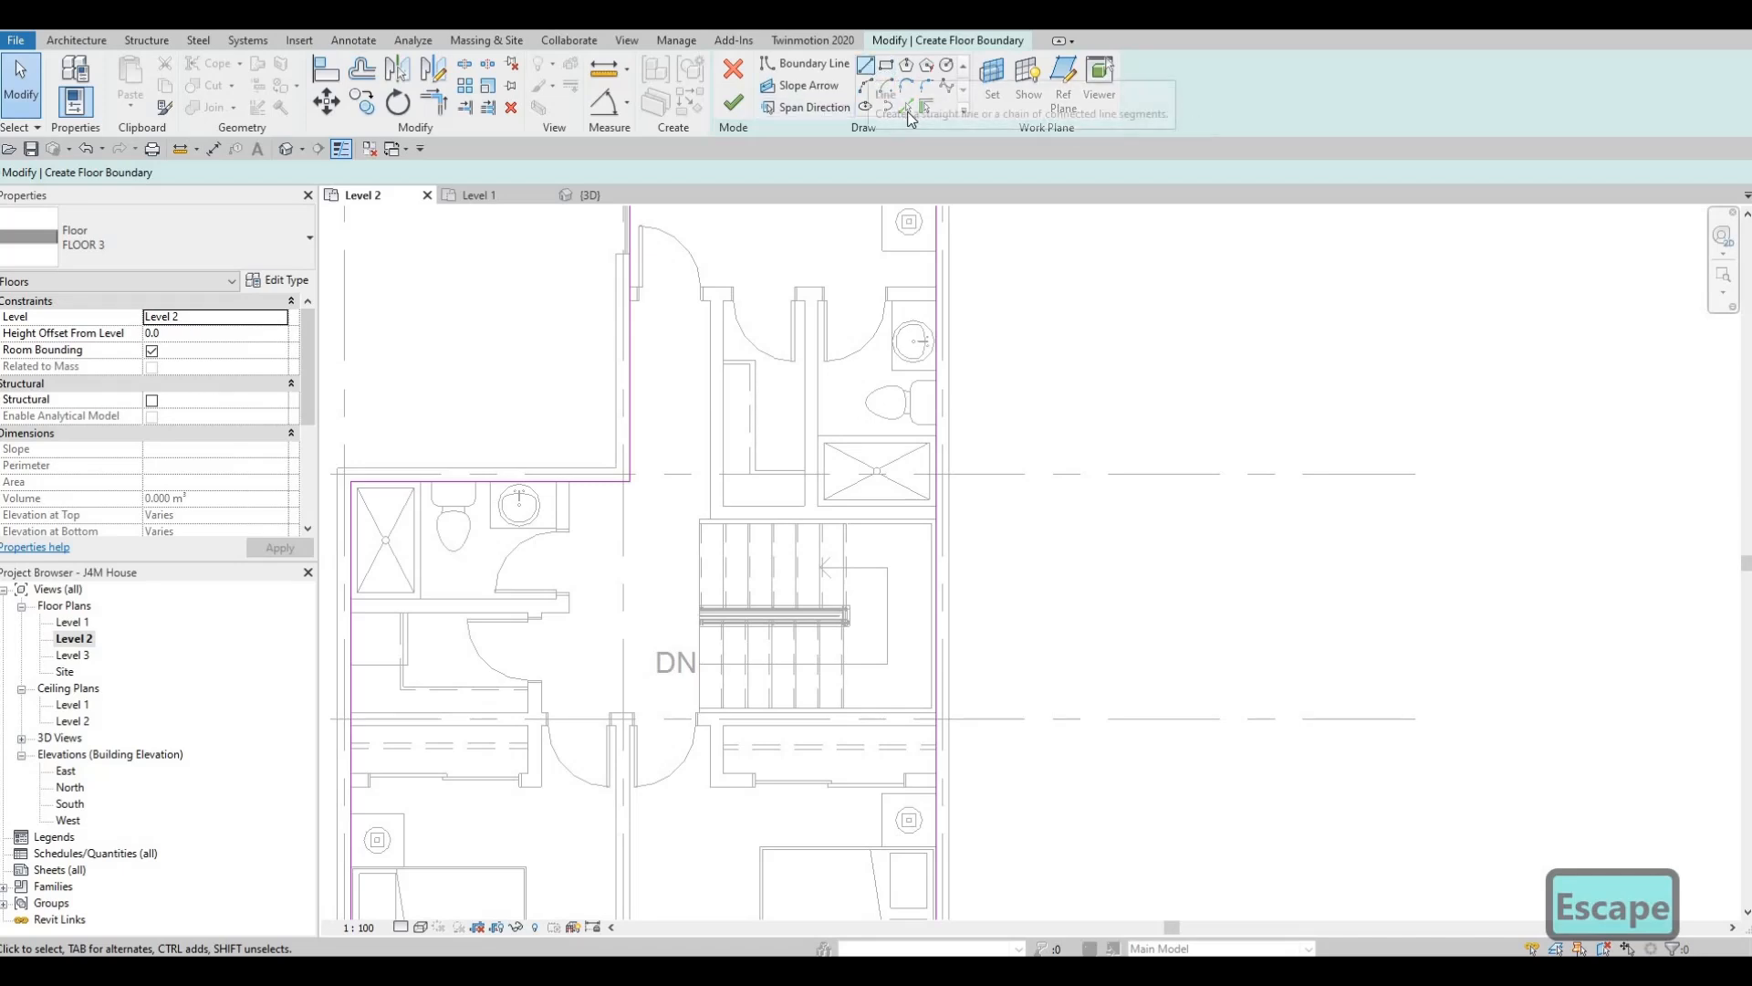
# Pick the staircase's rear edge and the hallway-side ends of both flights as boundary lines.
pyautogui.click(868, 64)
pyautogui.scroll(1, 831, 438)
pyautogui.click(835, 566)
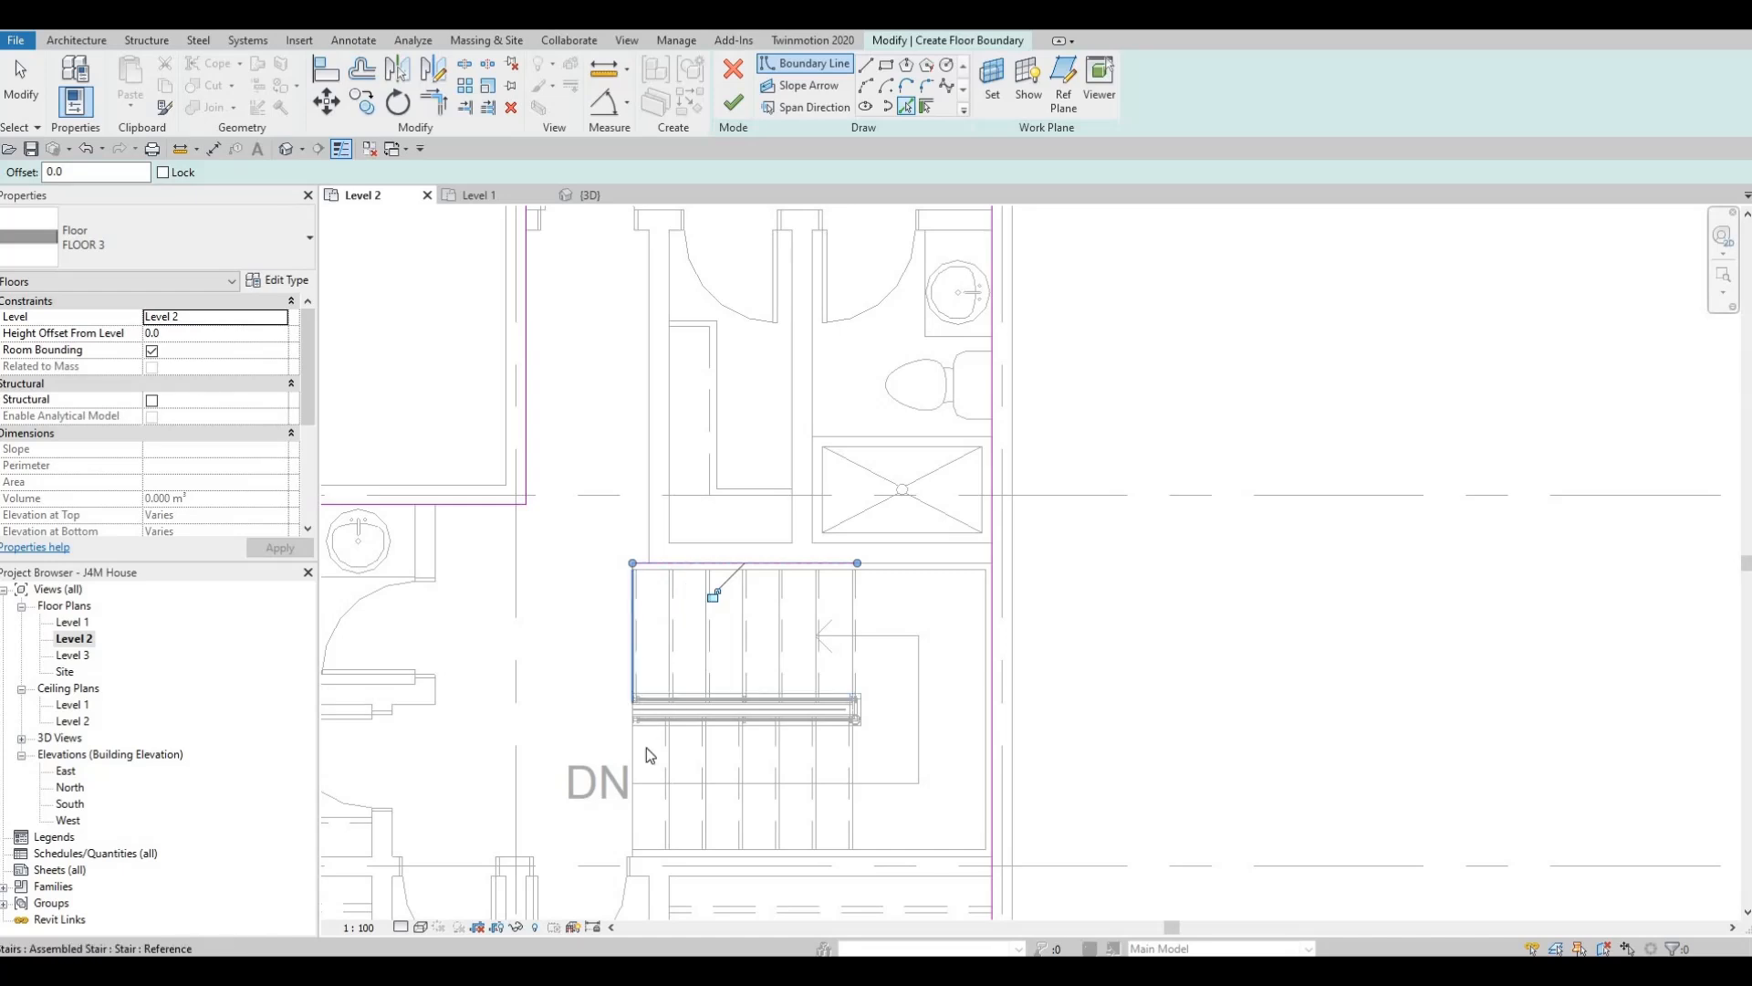
pyautogui.click(634, 772)
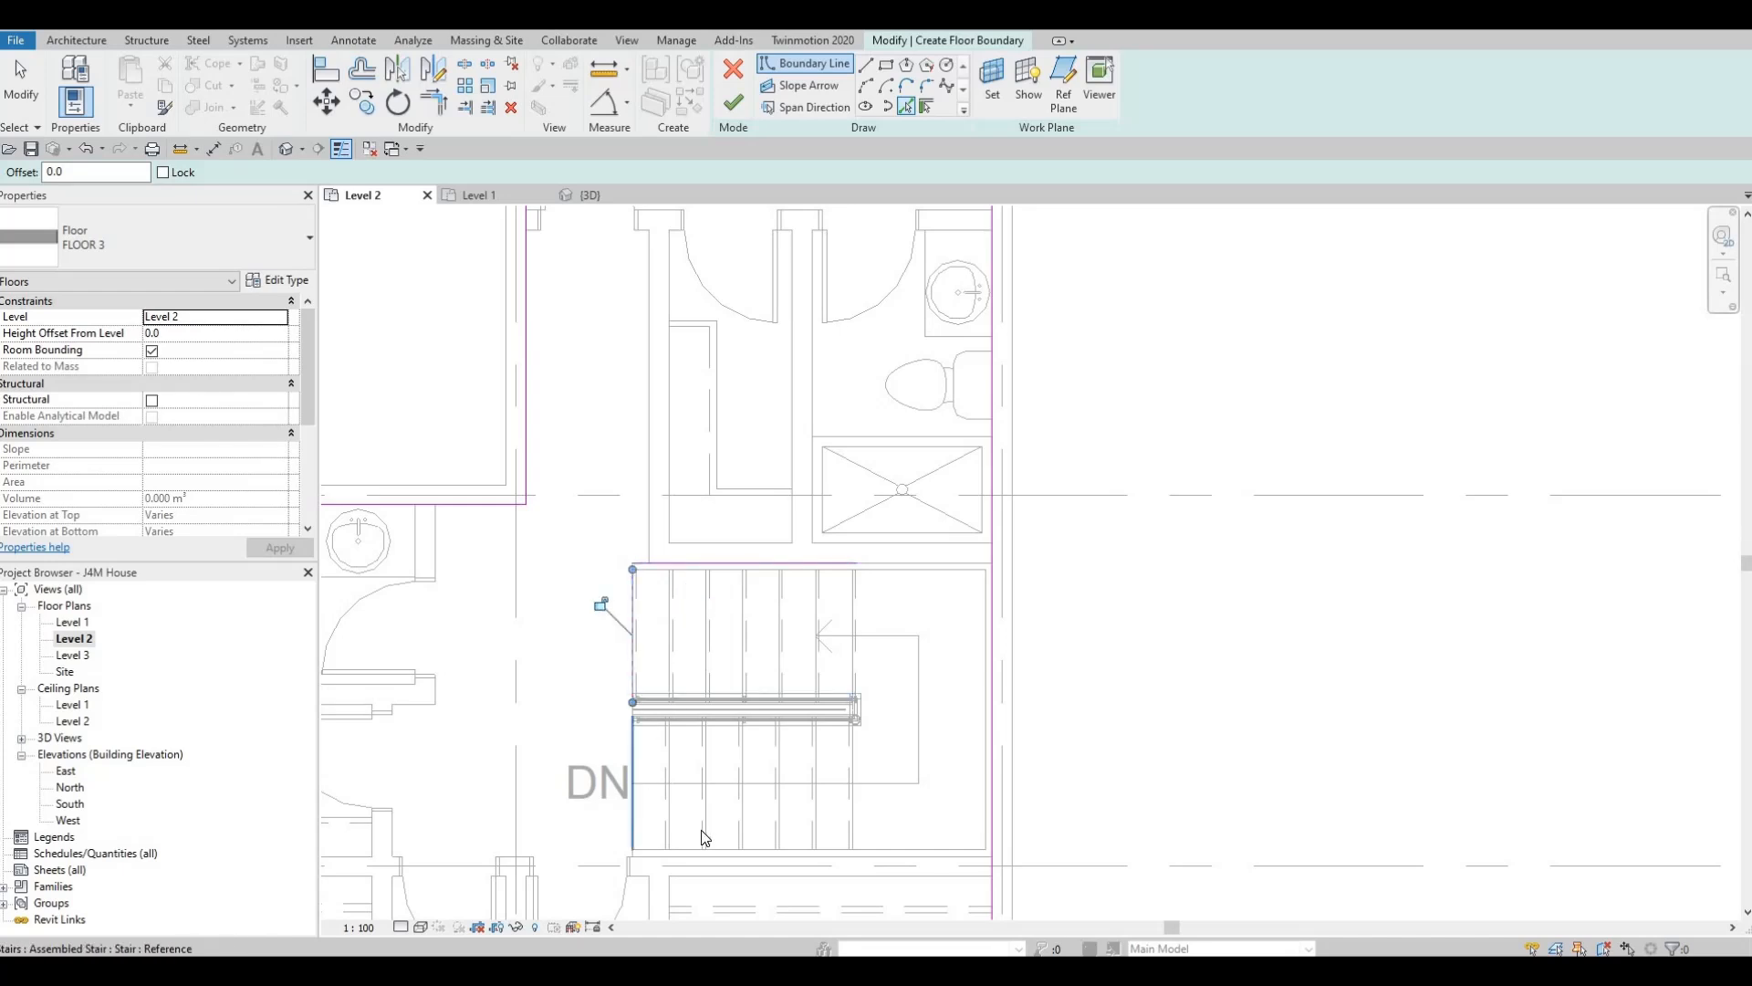
pyautogui.press('Escape')
pyautogui.press('Escape')
# Delete the boundary line at the end of the flight nearer the front and pick the staircase's front edge instead.
pyautogui.click(636, 787)
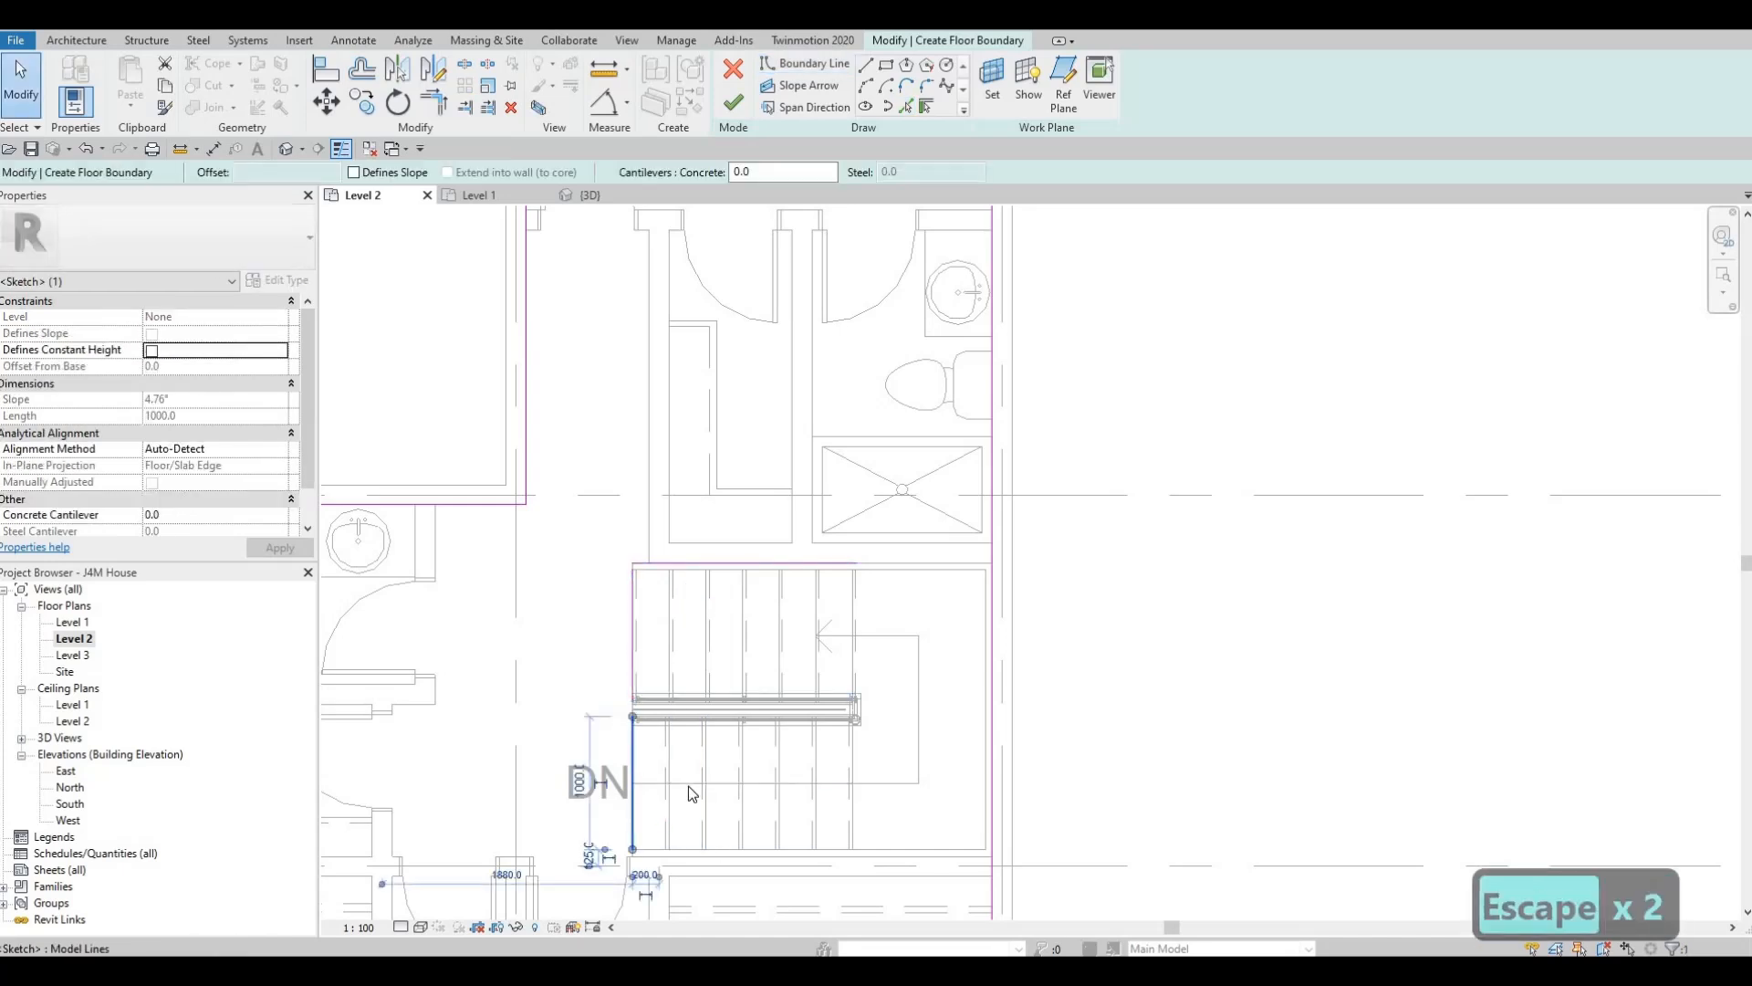
pyautogui.press('Delete')
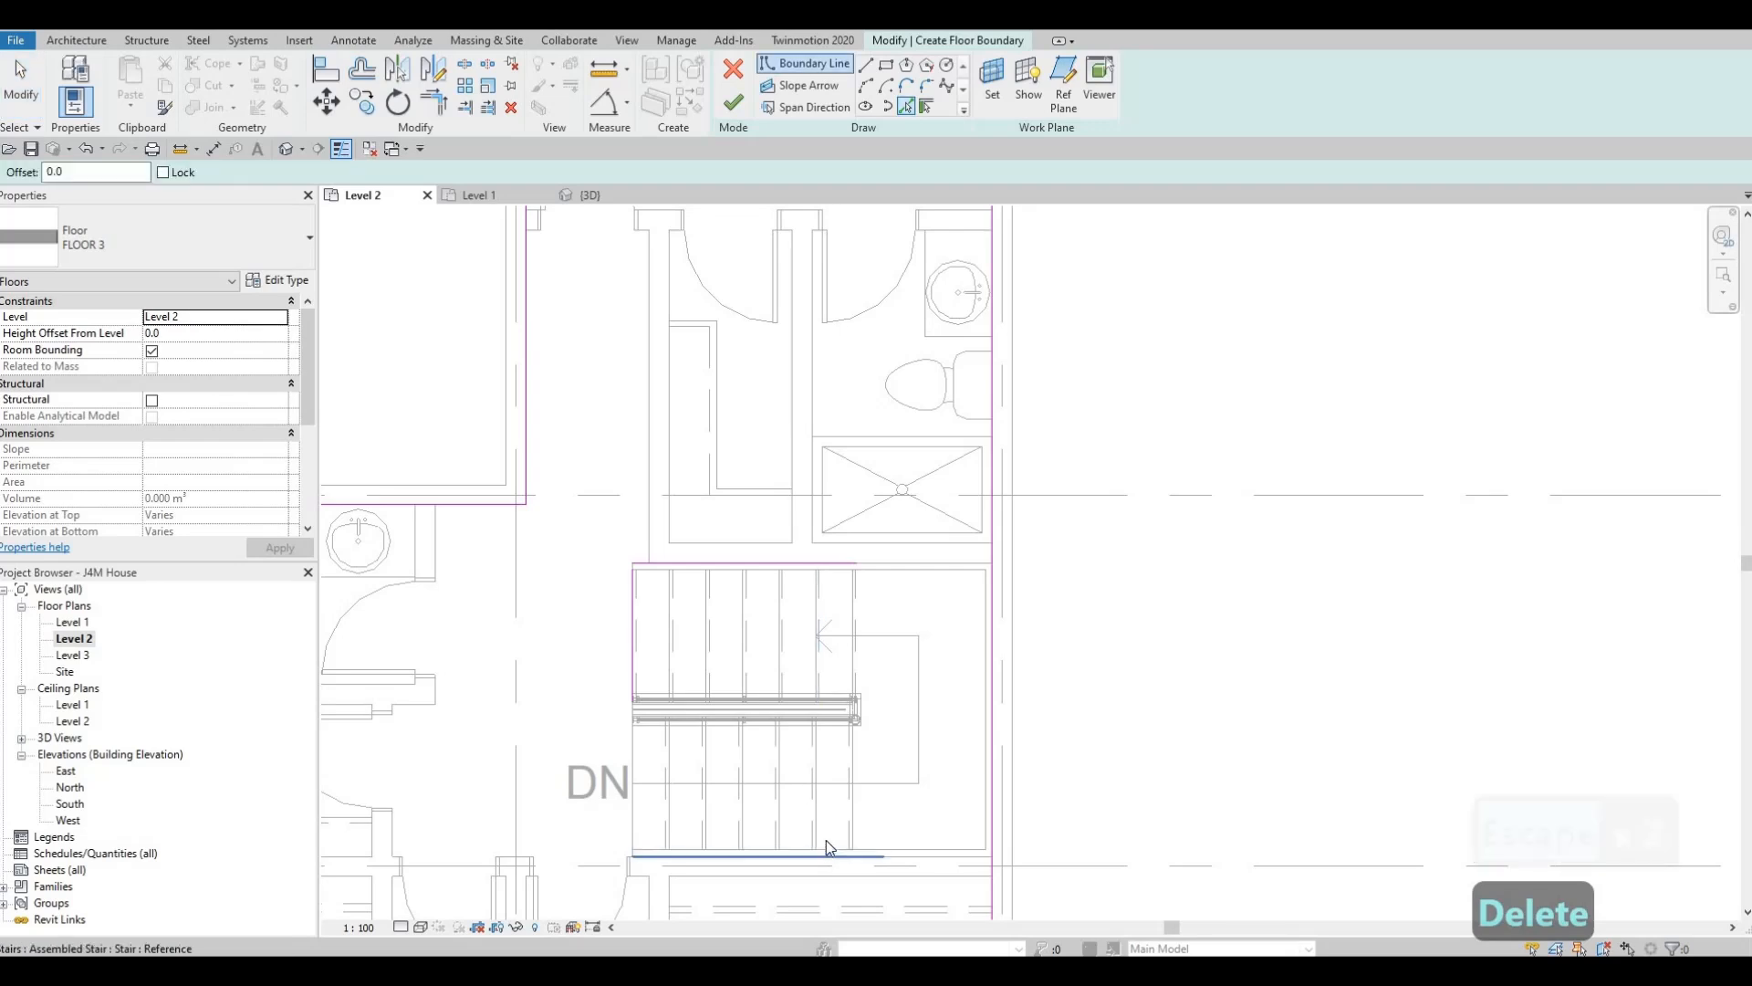
pyautogui.click(826, 844)
pyautogui.press('Escape')
pyautogui.press('Escape')
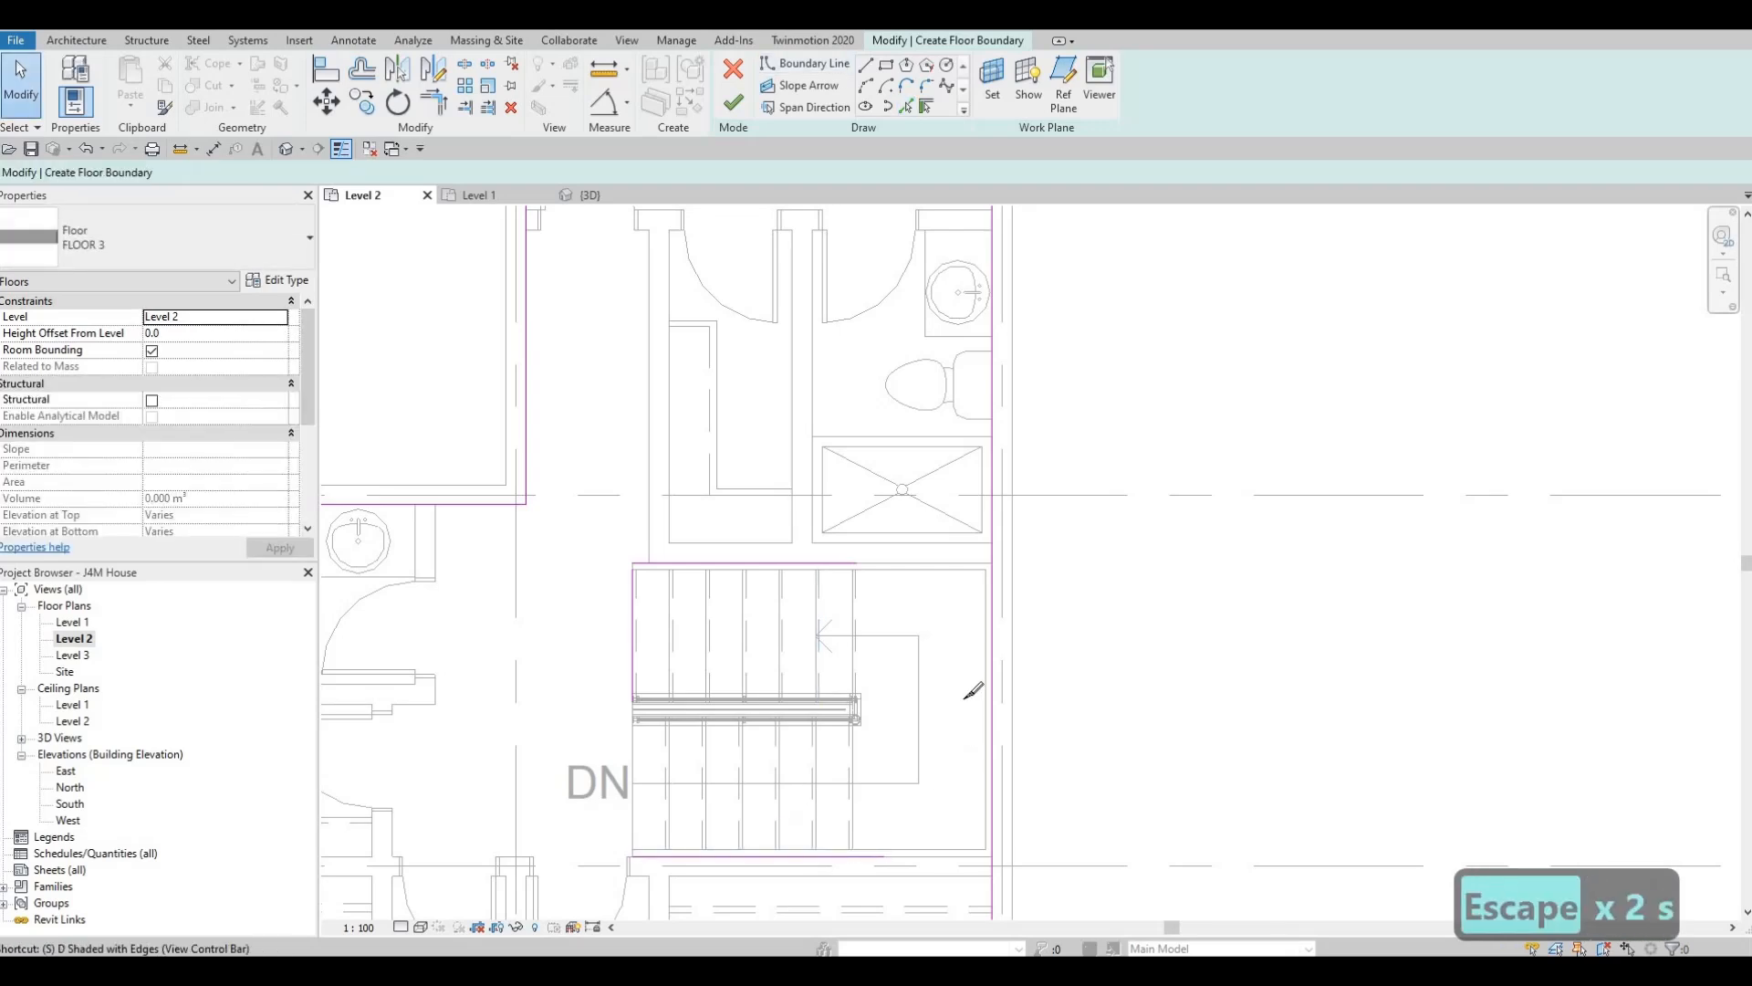
# Split the long exterior-wall boundary line beside the stair landing.
pyautogui.press('l')
pyautogui.click(993, 671)
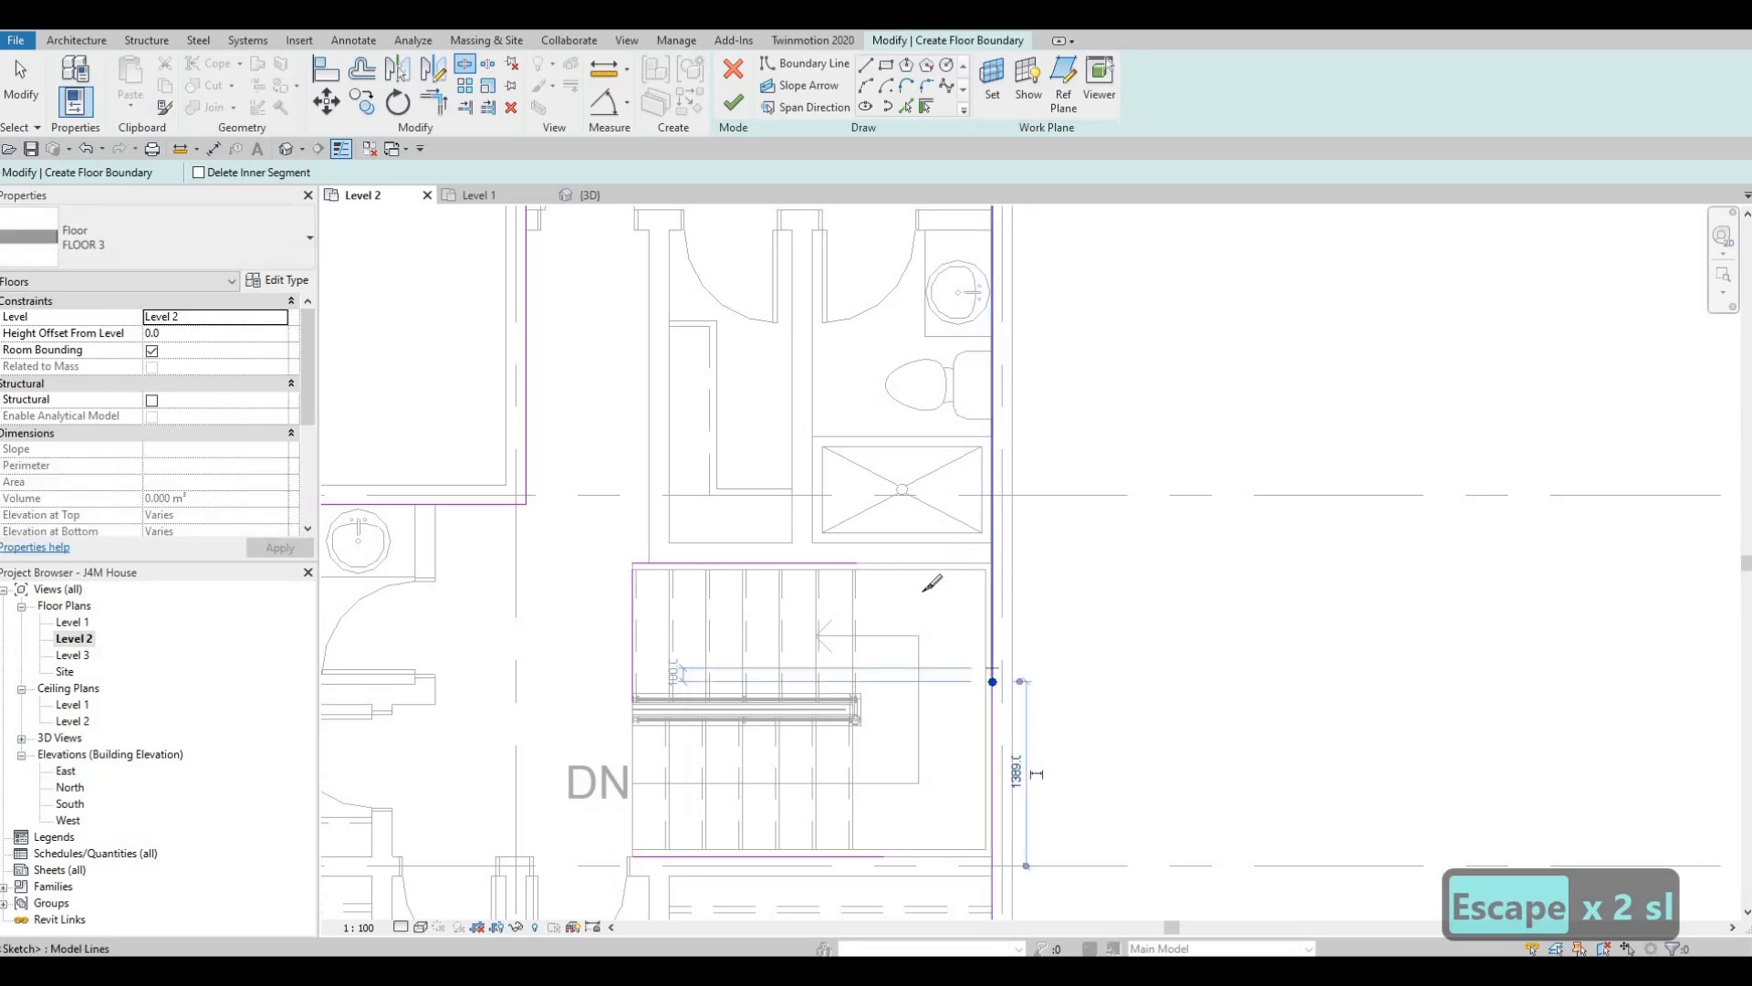
# Trim the staircase's rear, hallway-side and front boundary lines into corners with each other and with the exterior-wall line.
pyautogui.press('Escape')
pyautogui.press('Escape')
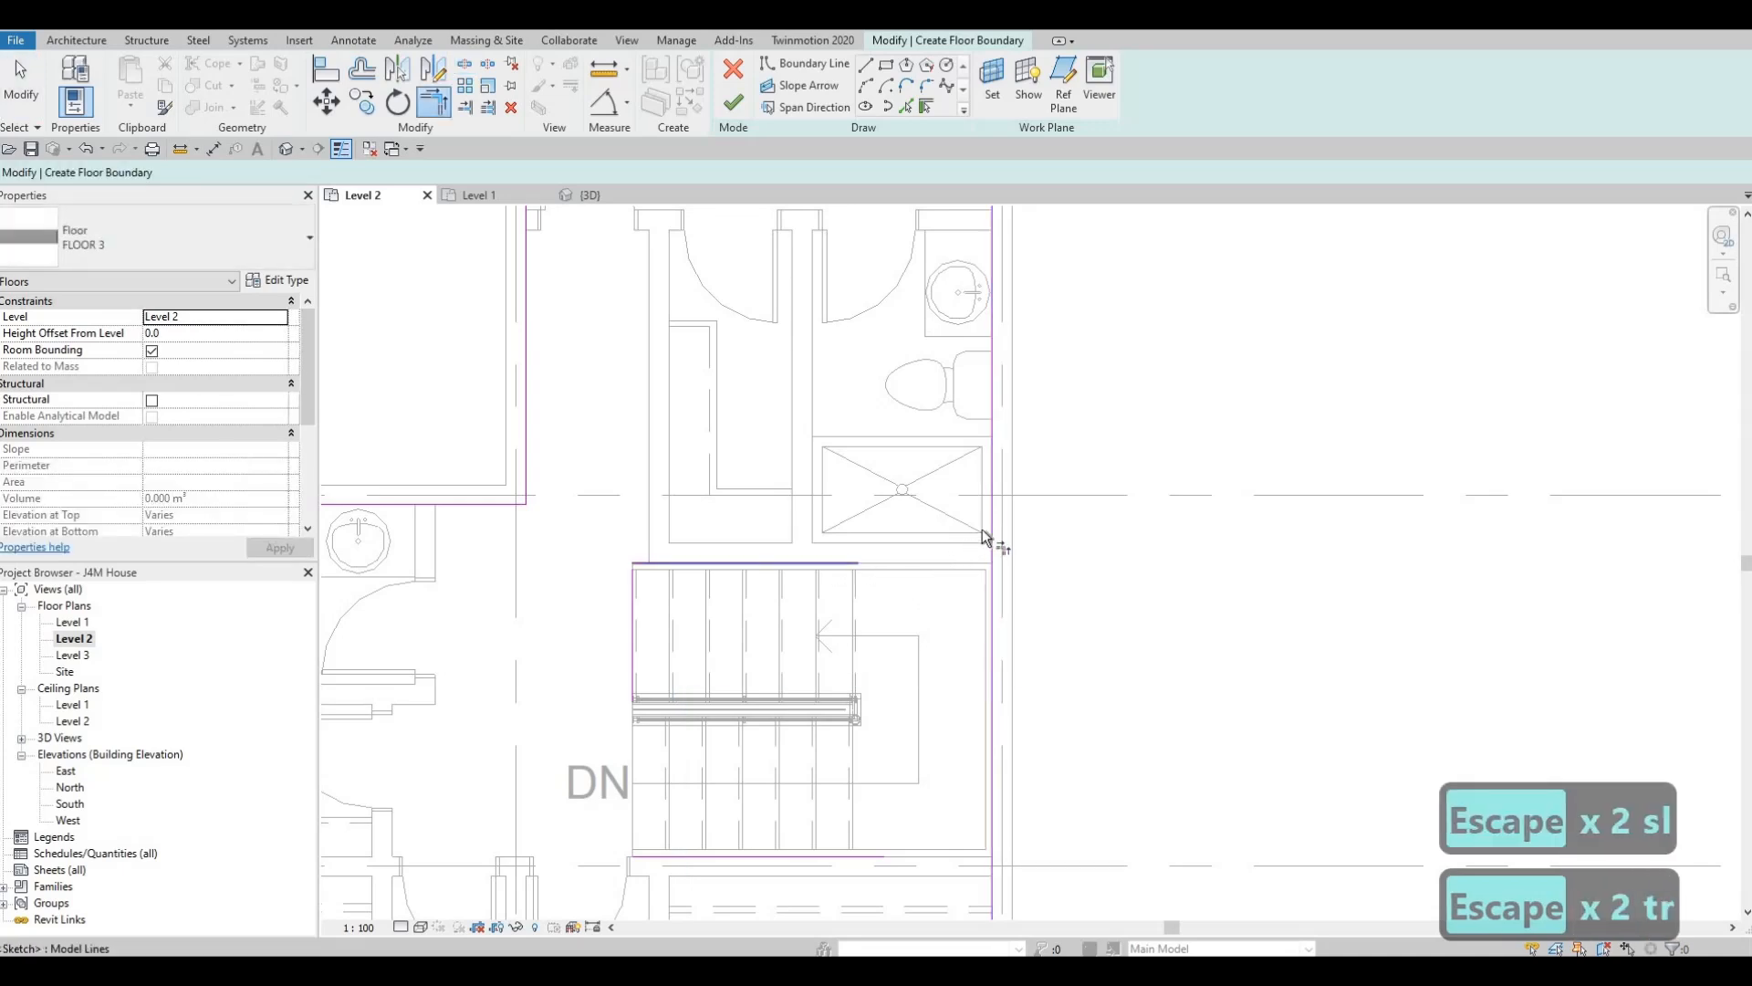
pyautogui.click(993, 520)
pyautogui.click(775, 563)
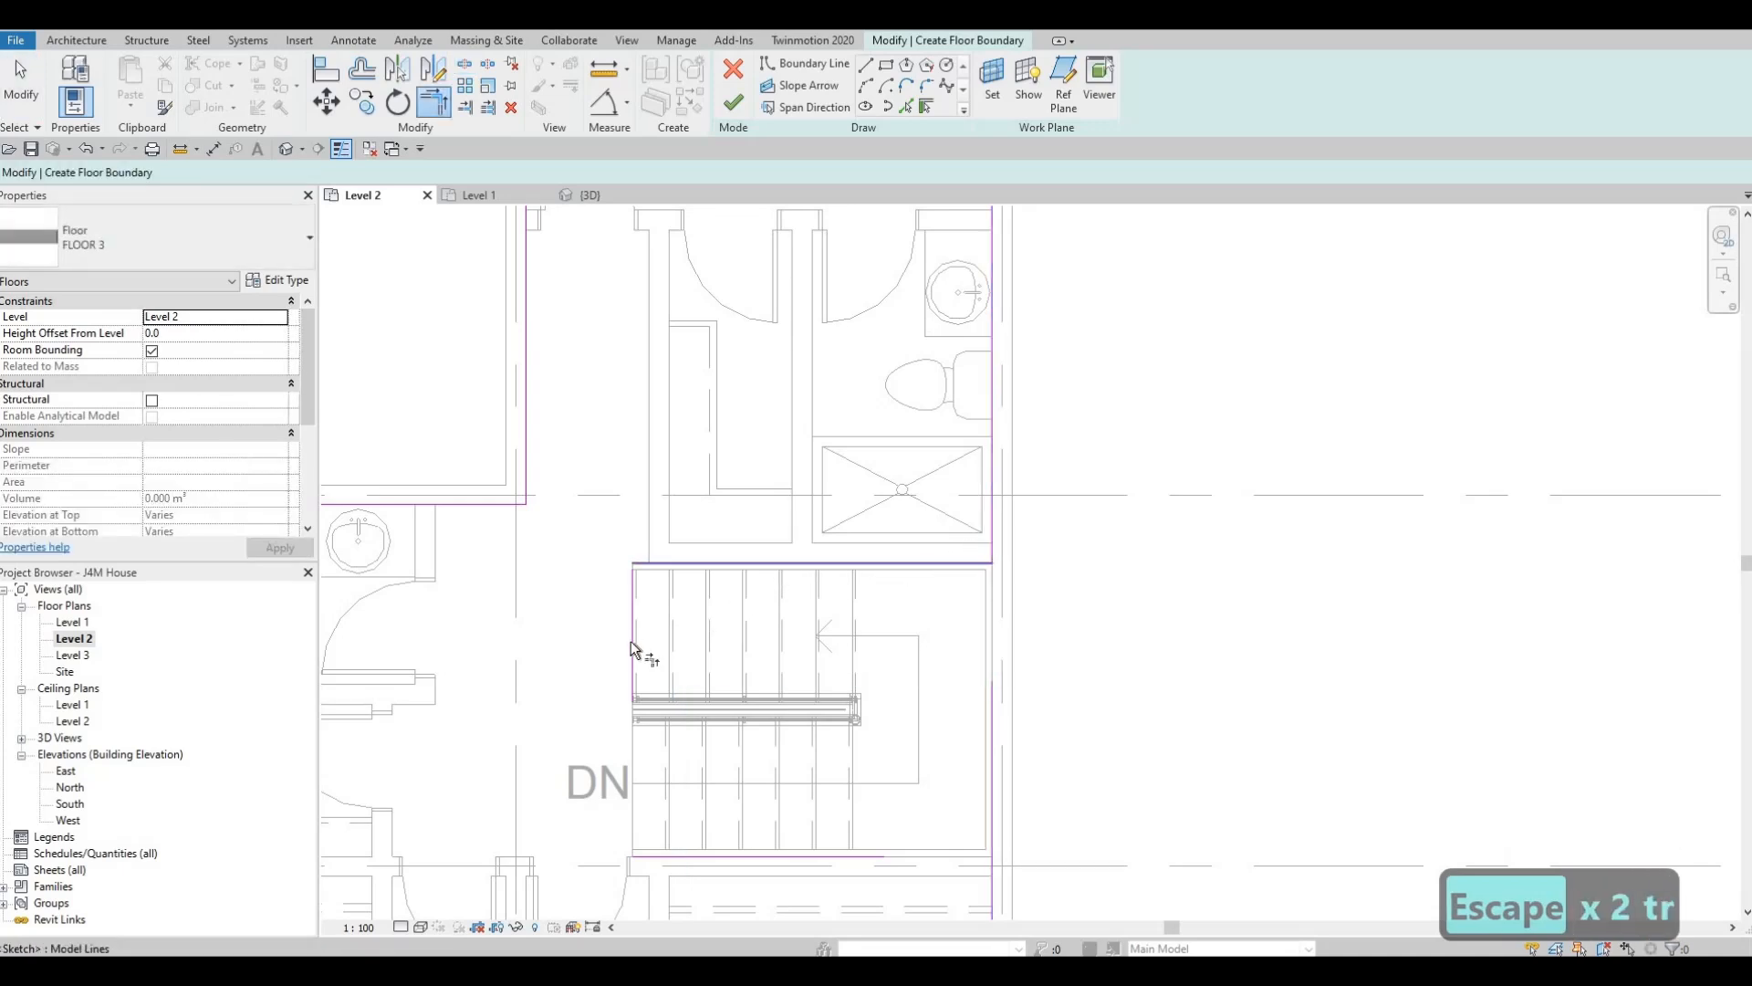
pyautogui.click(688, 856)
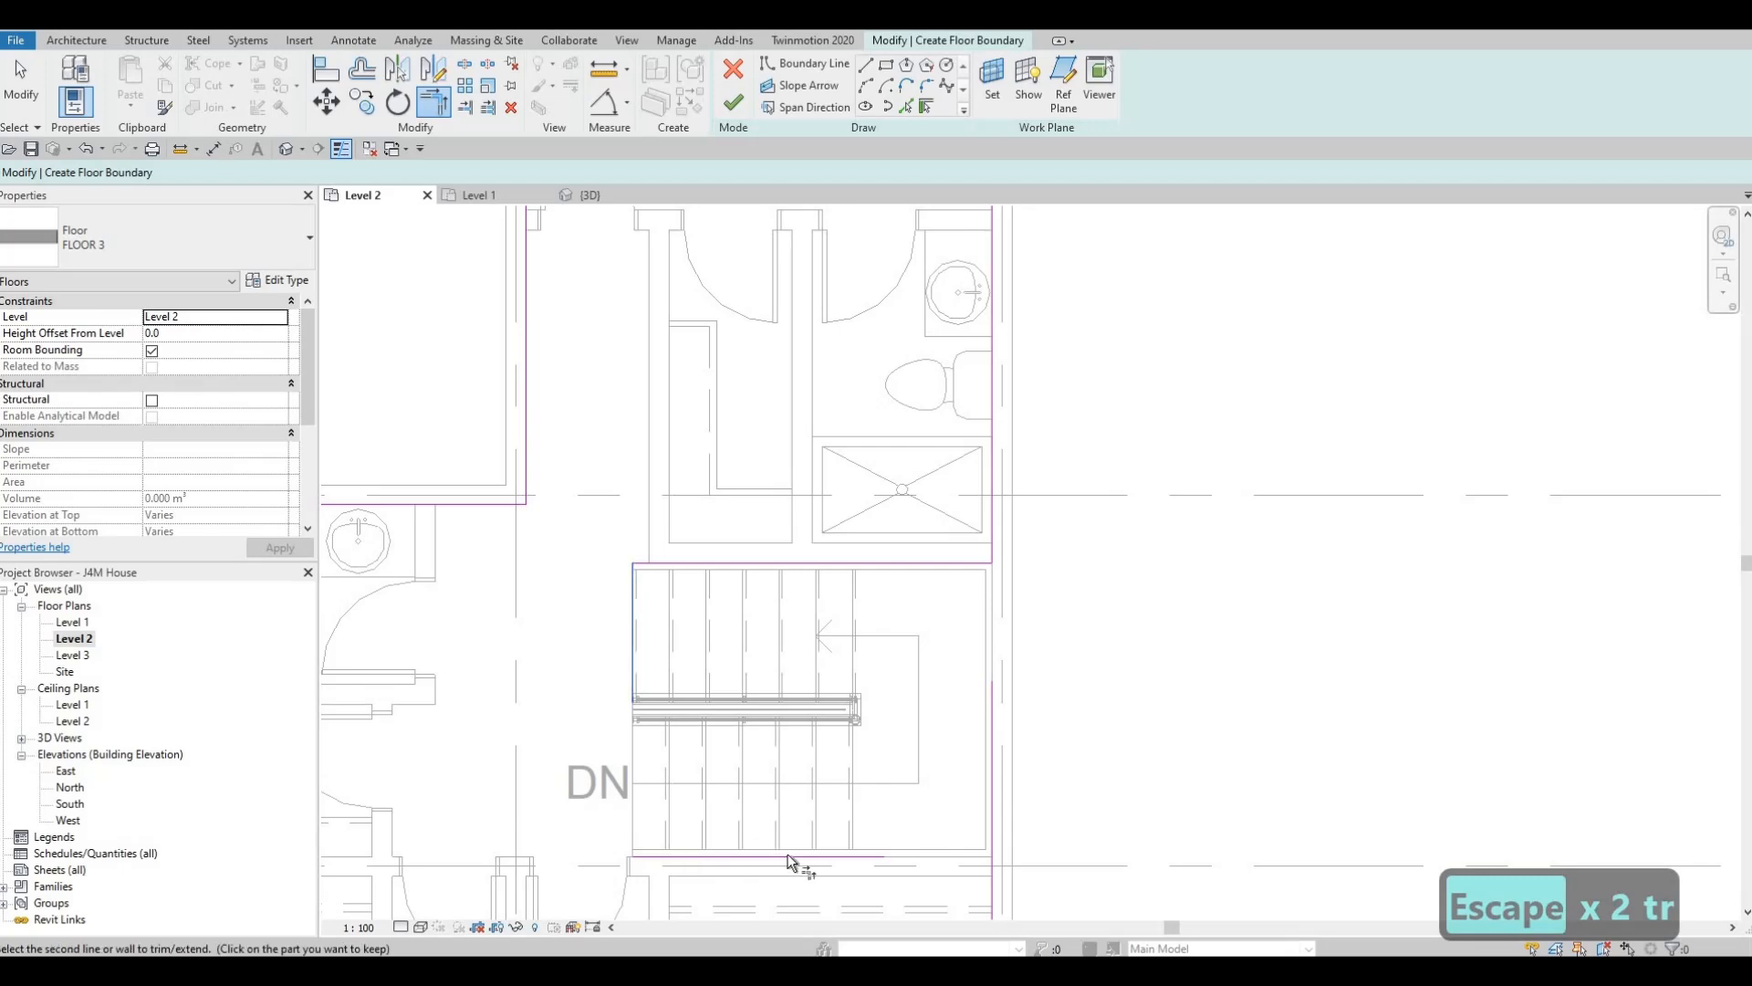
pyautogui.click(785, 856)
pyautogui.click(994, 878)
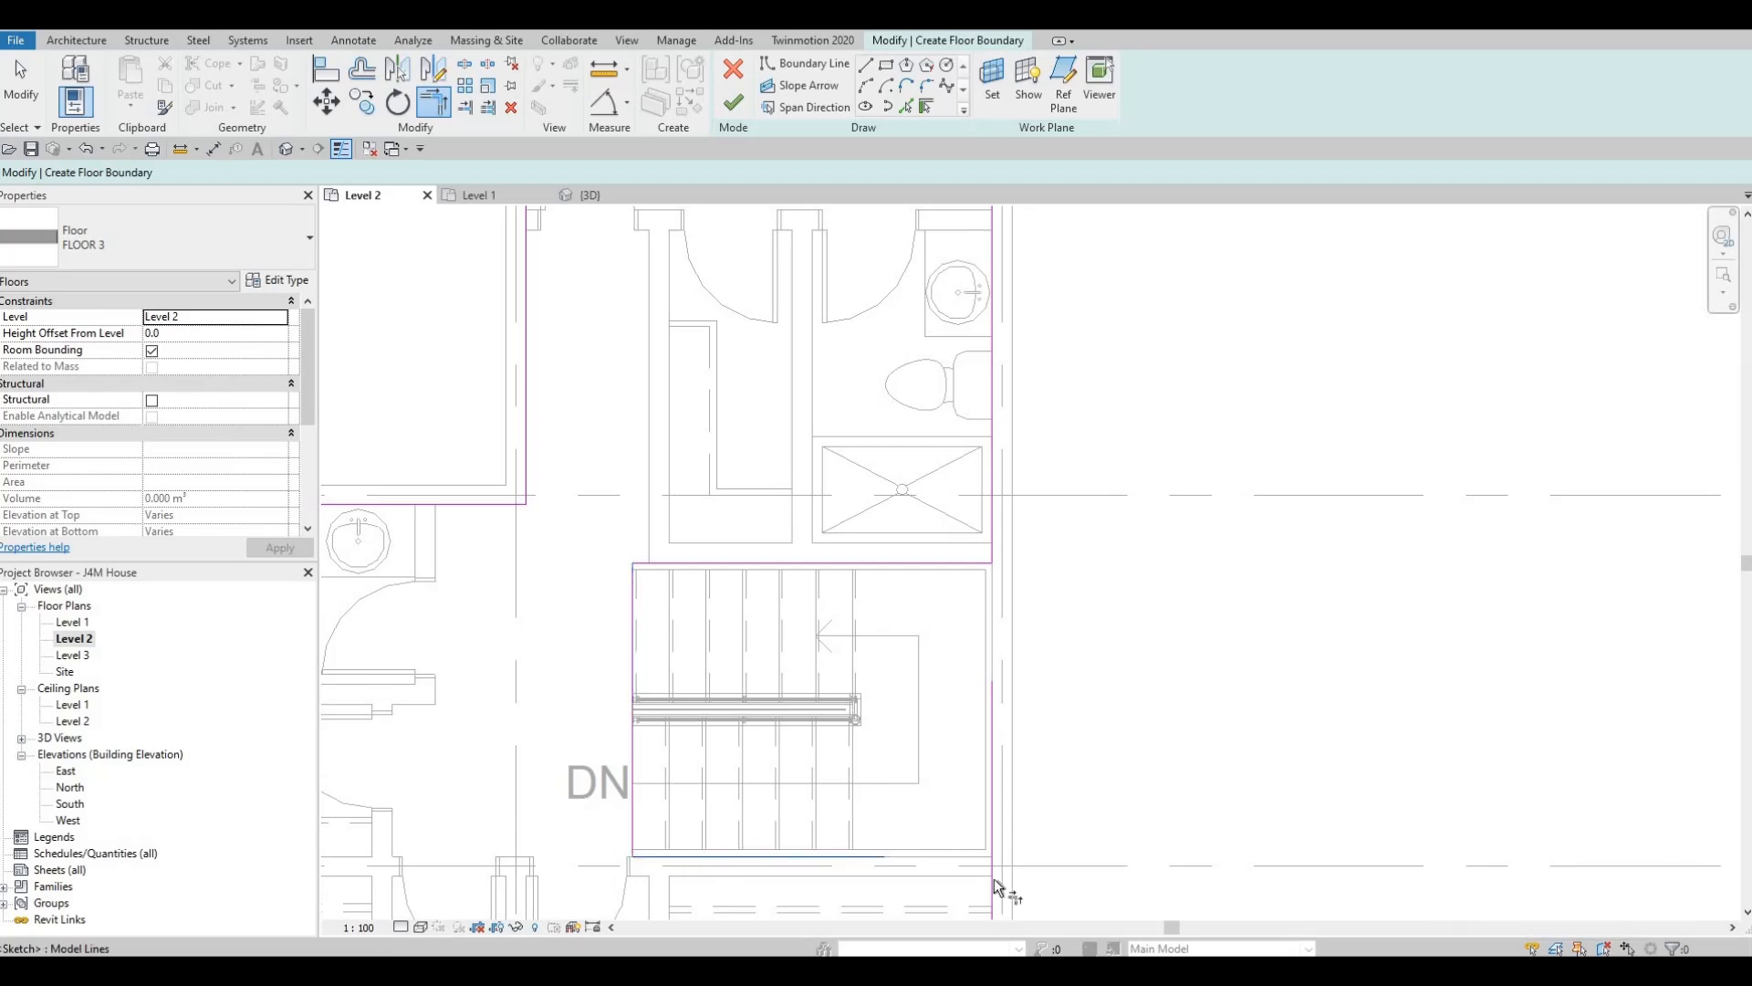
# Finish the Level 2 floor boundary sketch to create the FLOOR 3 floor.
pyautogui.scroll(-2, 1022, 648)
pyautogui.scroll(-2, 1011, 657)
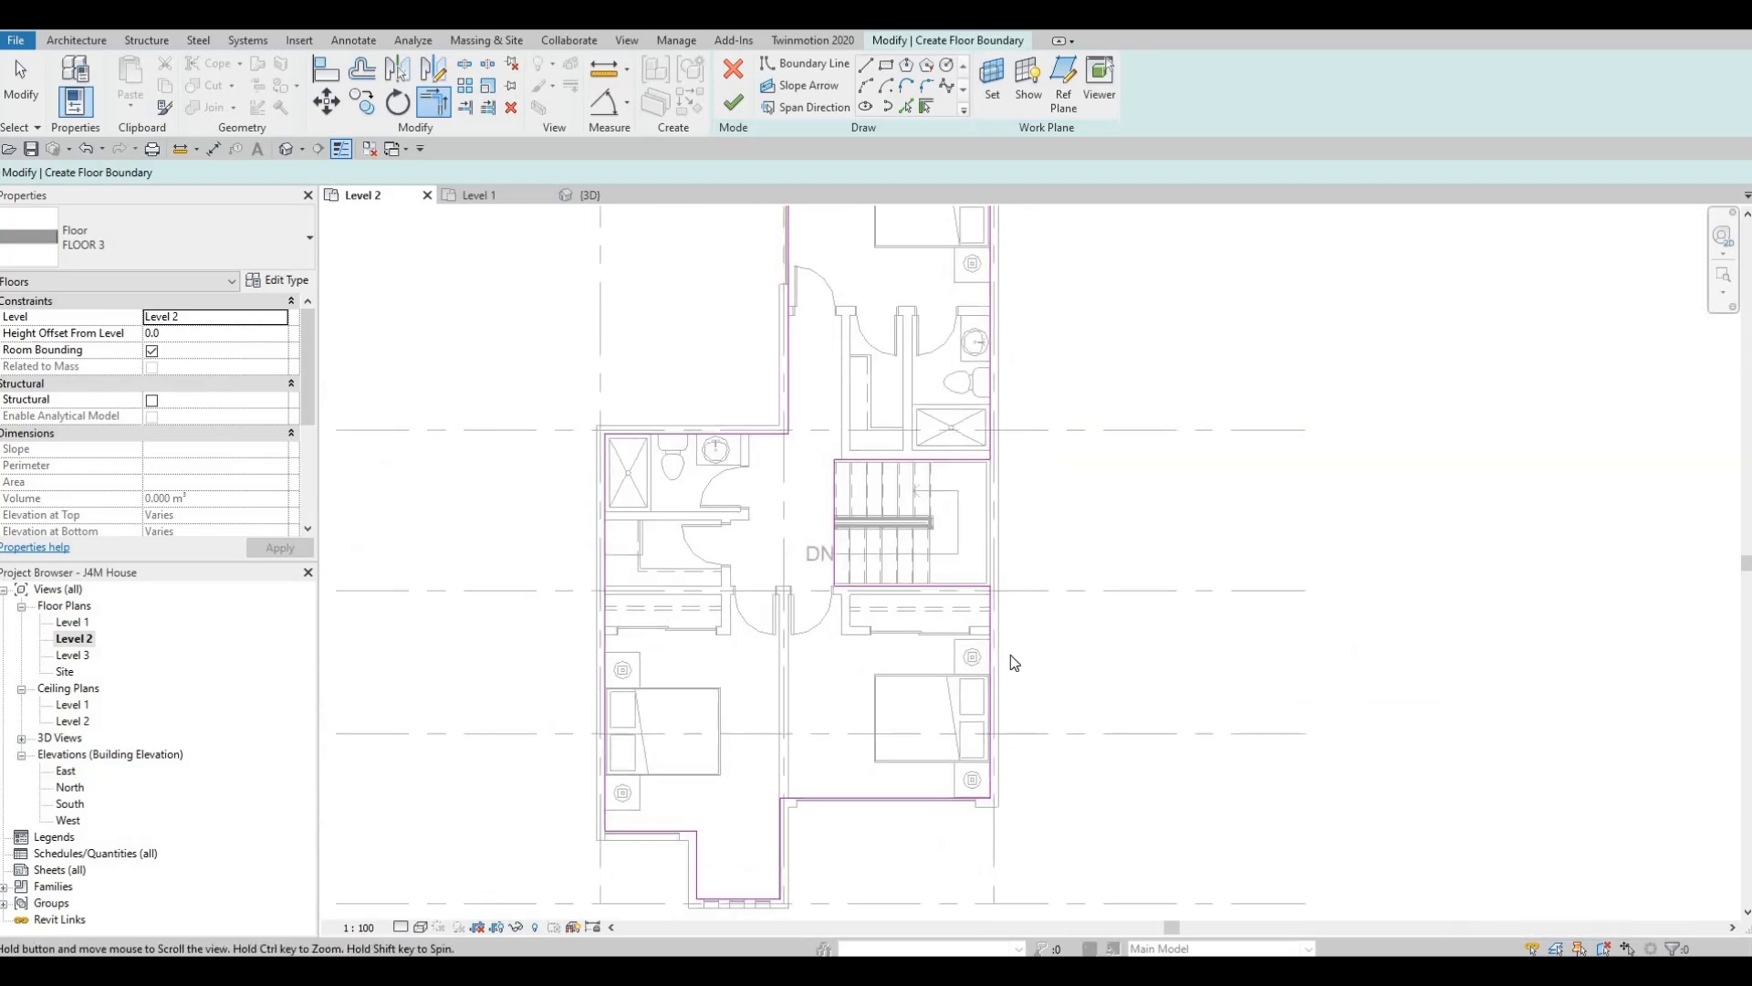
pyautogui.press('Escape')
pyautogui.scroll(-1, 838, 747)
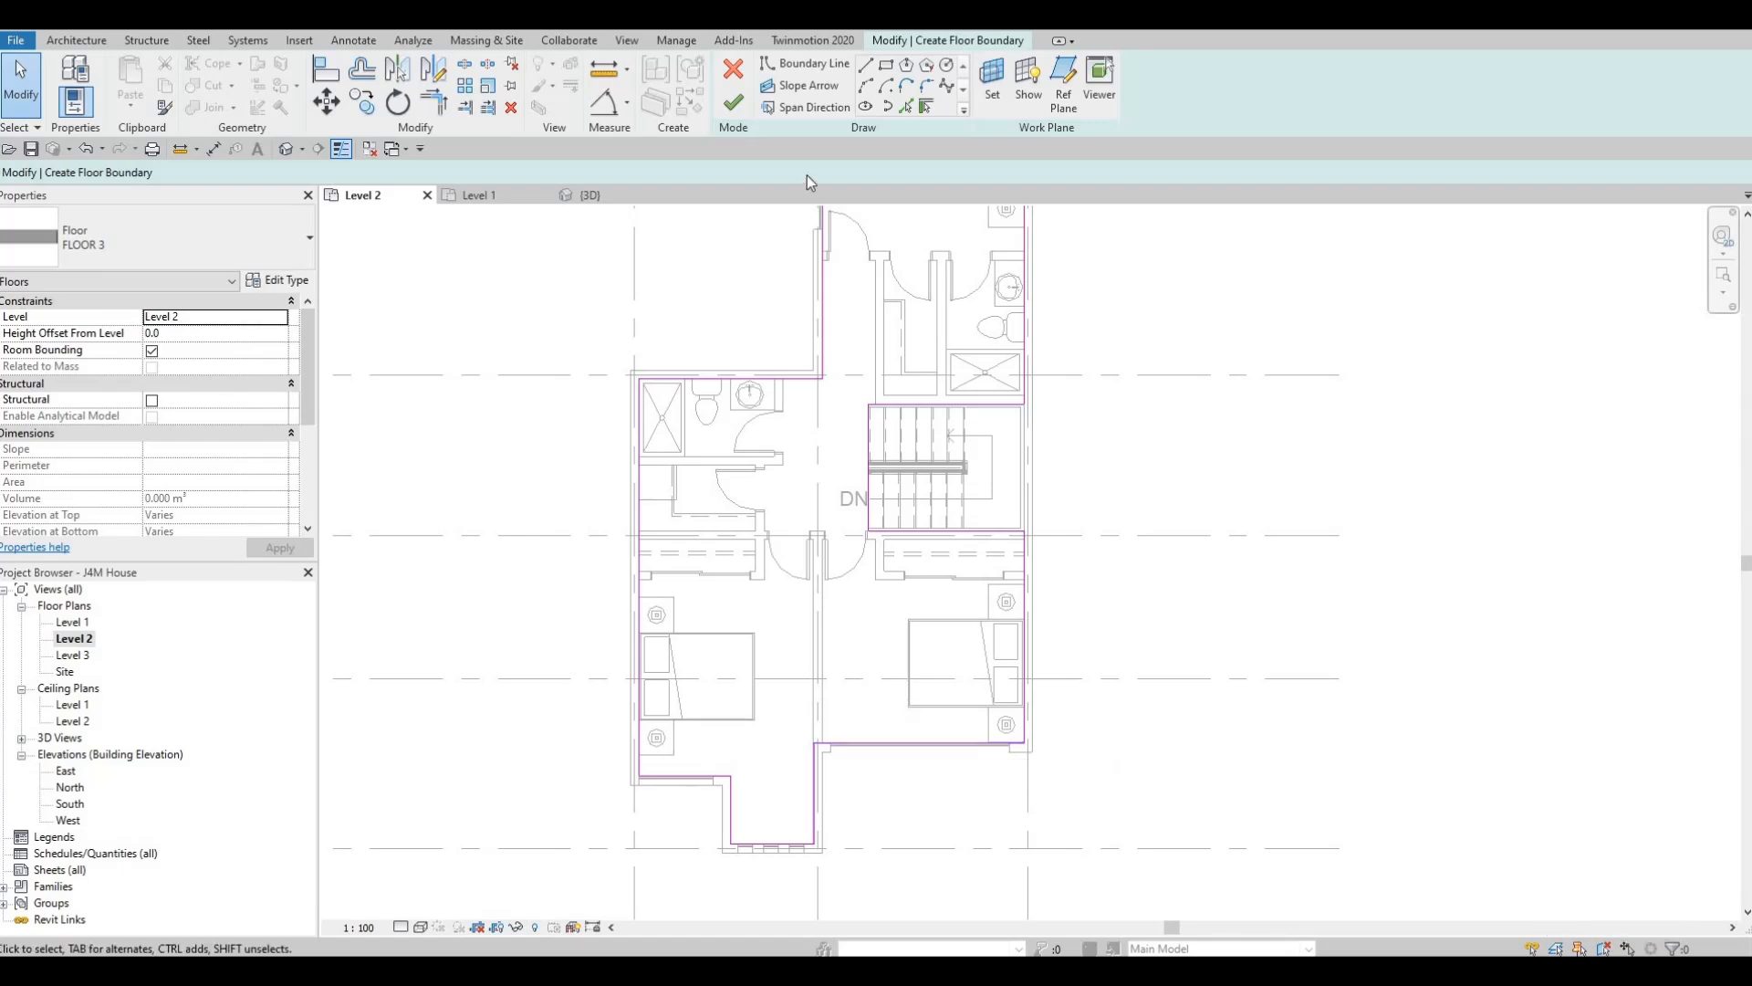
pyautogui.click(734, 103)
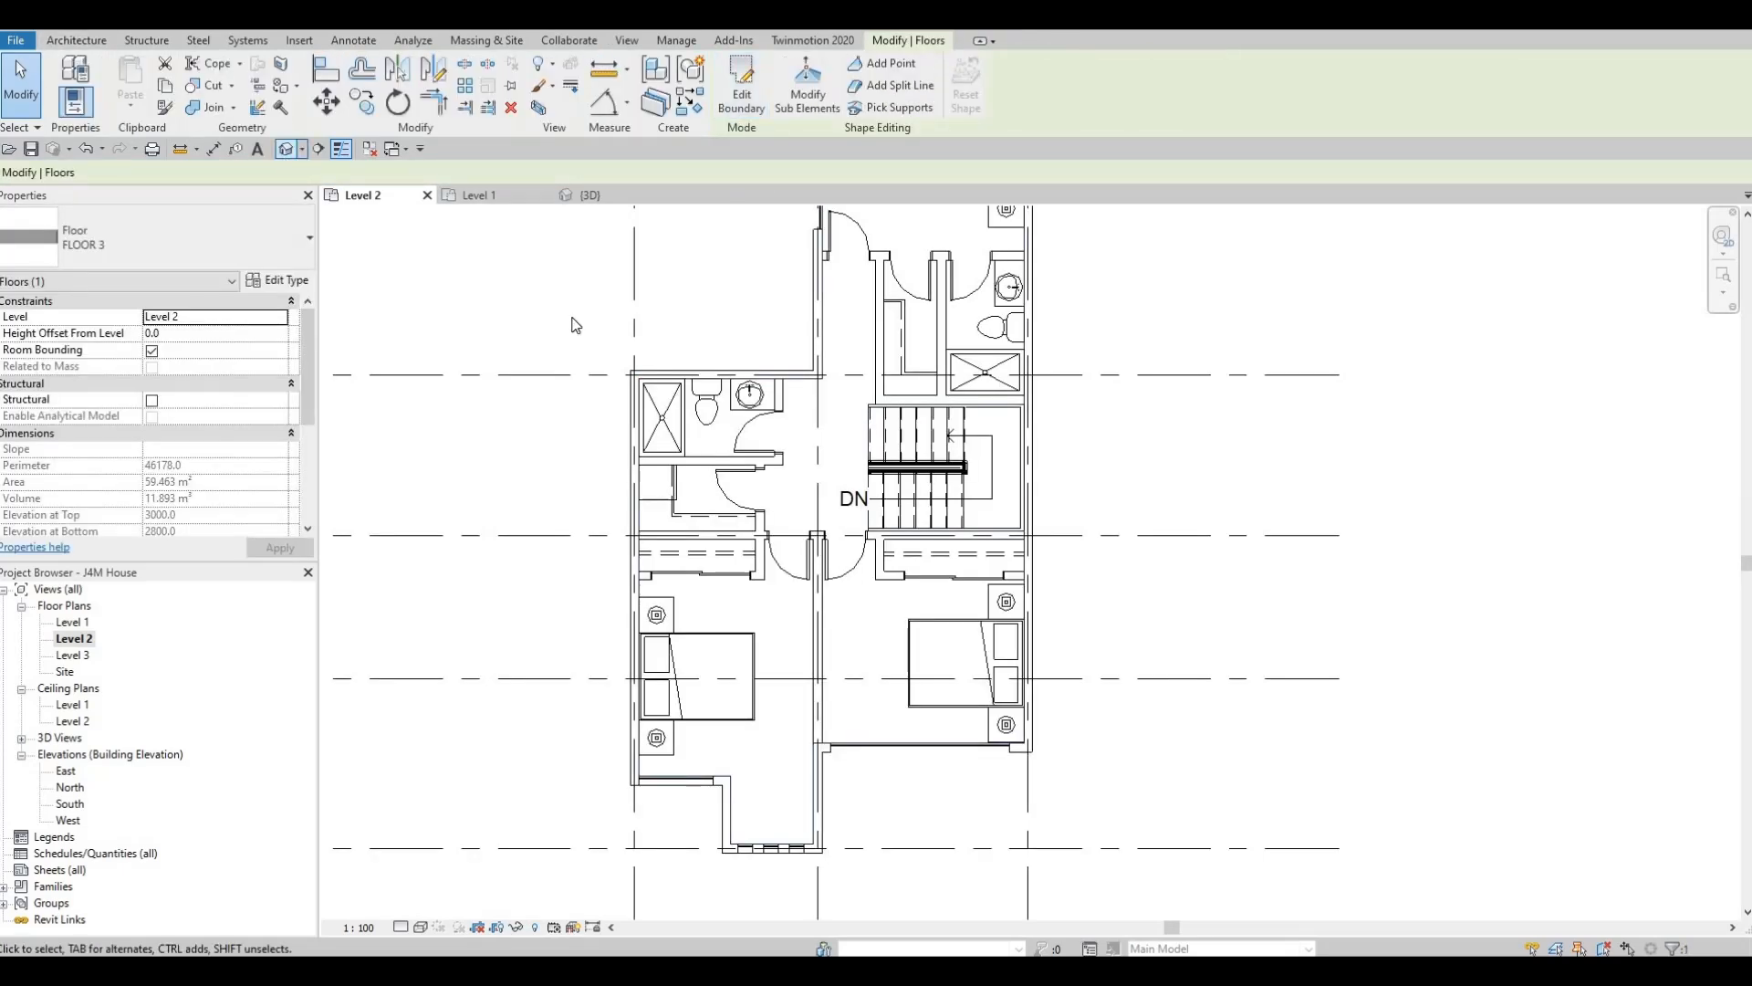
# Examine the Level 2 floor in the 3D view, especially the open area above the garage in front of the bedroom.
pyautogui.hotkey('ctrl', 'Tab')
pyautogui.keyDown('shift'); pyautogui.moveTo(912, 461); pyautogui.dragTo(904, 671, button='middle'); pyautogui.keyUp('shift')
pyautogui.scroll(5, 907, 672)
pyautogui.scroll(-2, 968, 667)
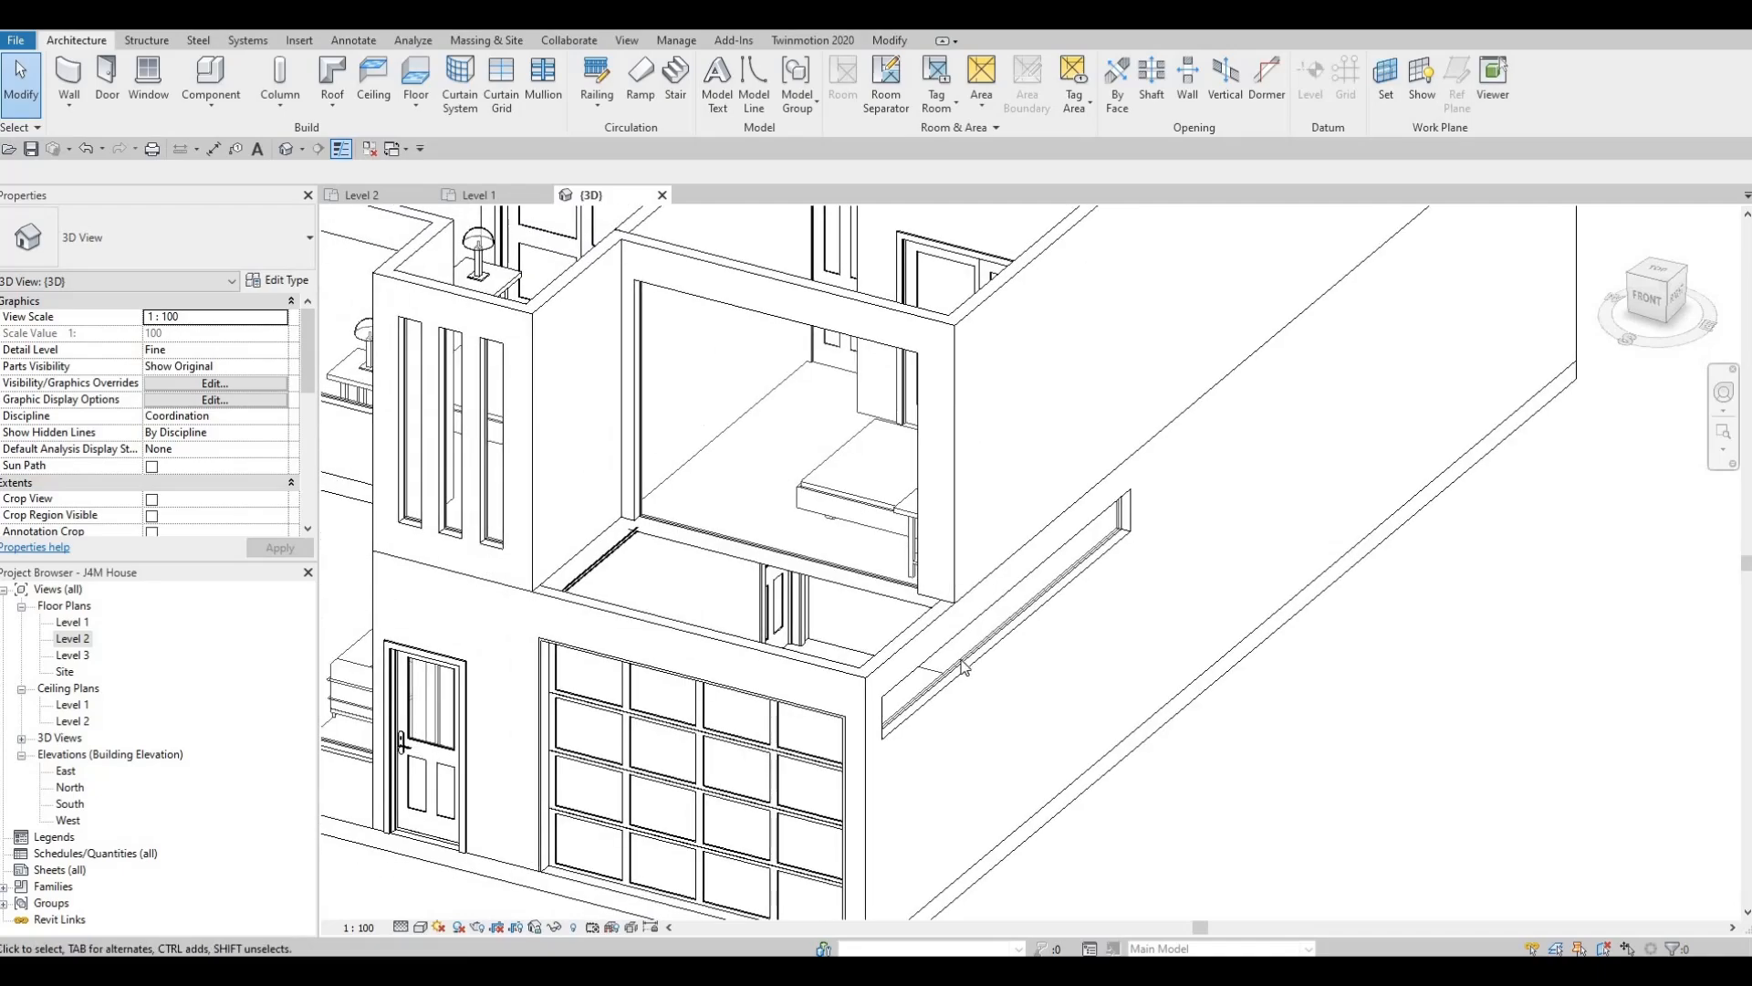
pyautogui.scroll(-4, 964, 667)
pyautogui.keyDown('shift'); pyautogui.moveTo(965, 676); pyautogui.dragTo(971, 703, button='middle'); pyautogui.keyUp('shift')
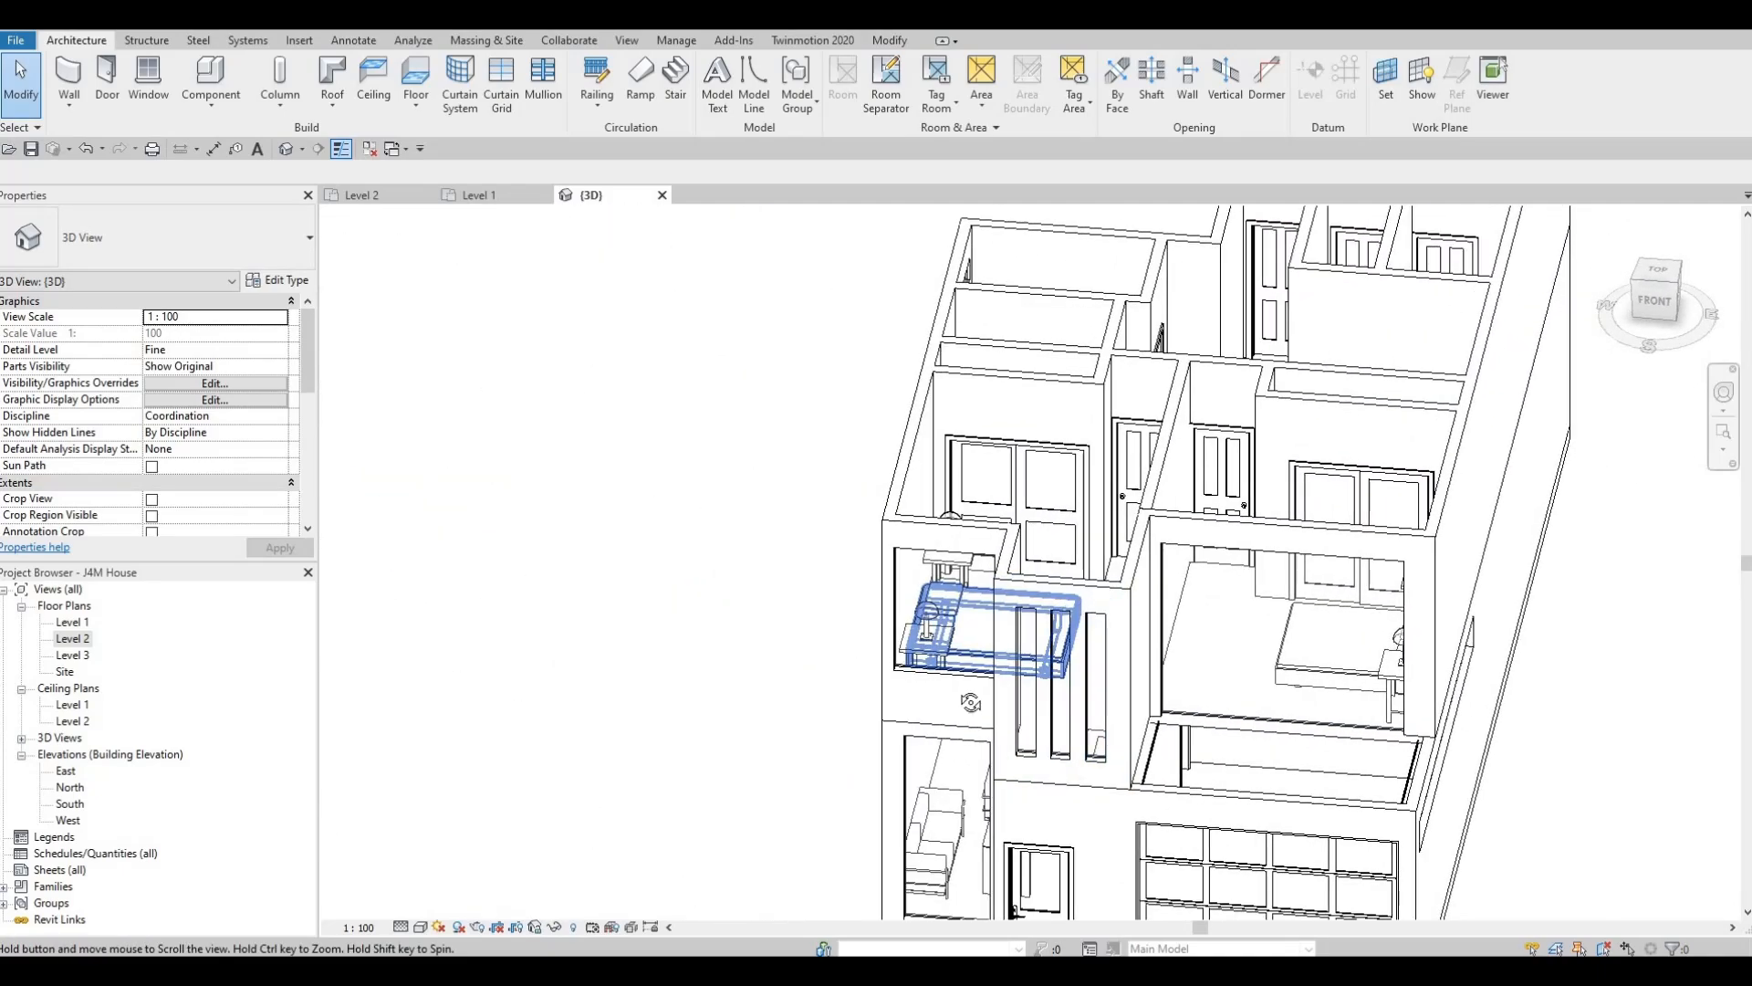
pyautogui.scroll(-3, 970, 703)
pyautogui.keyDown('shift'); pyautogui.moveTo(1318, 657); pyautogui.dragTo(597, 563, button='middle'); pyautogui.keyUp('shift')
pyautogui.scroll(4, 1230, 555)
pyautogui.scroll(2, 667, 558)
pyautogui.moveTo(786, 599); pyautogui.dragTo(968, 673, button='middle')
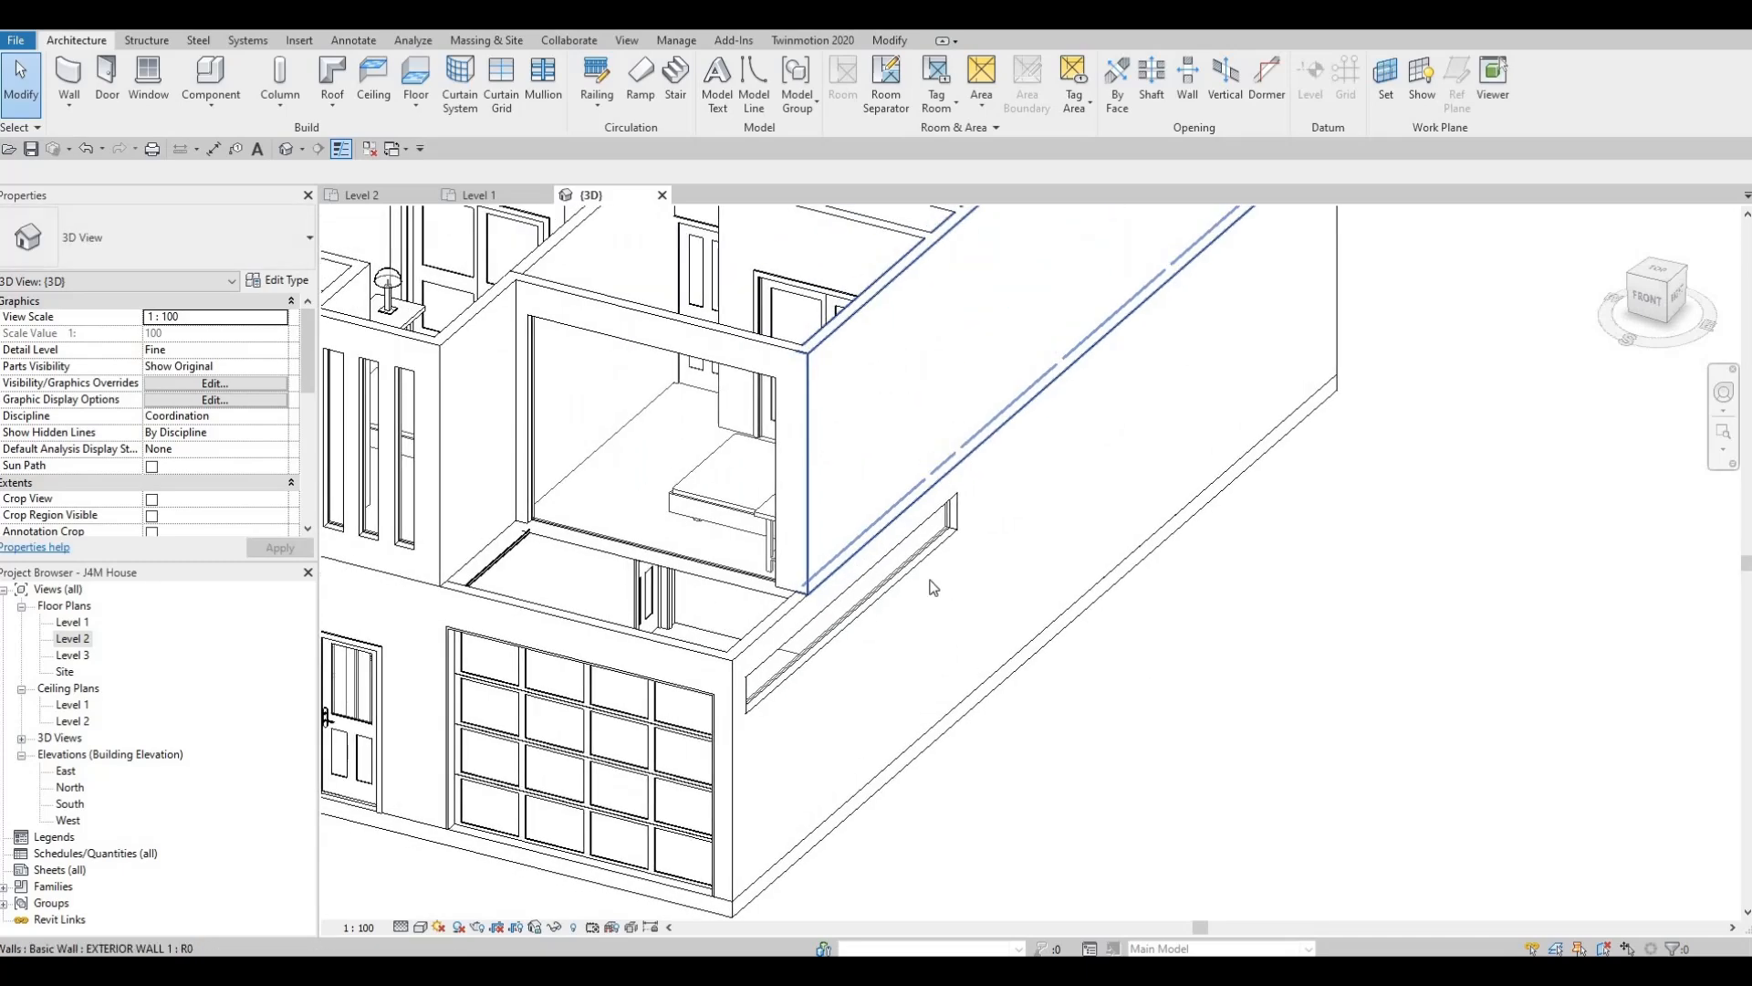
pyautogui.scroll(-2, 963, 579)
pyautogui.moveTo(684, 579); pyautogui.dragTo(940, 591, button='middle')
pyautogui.scroll(5, 942, 590)
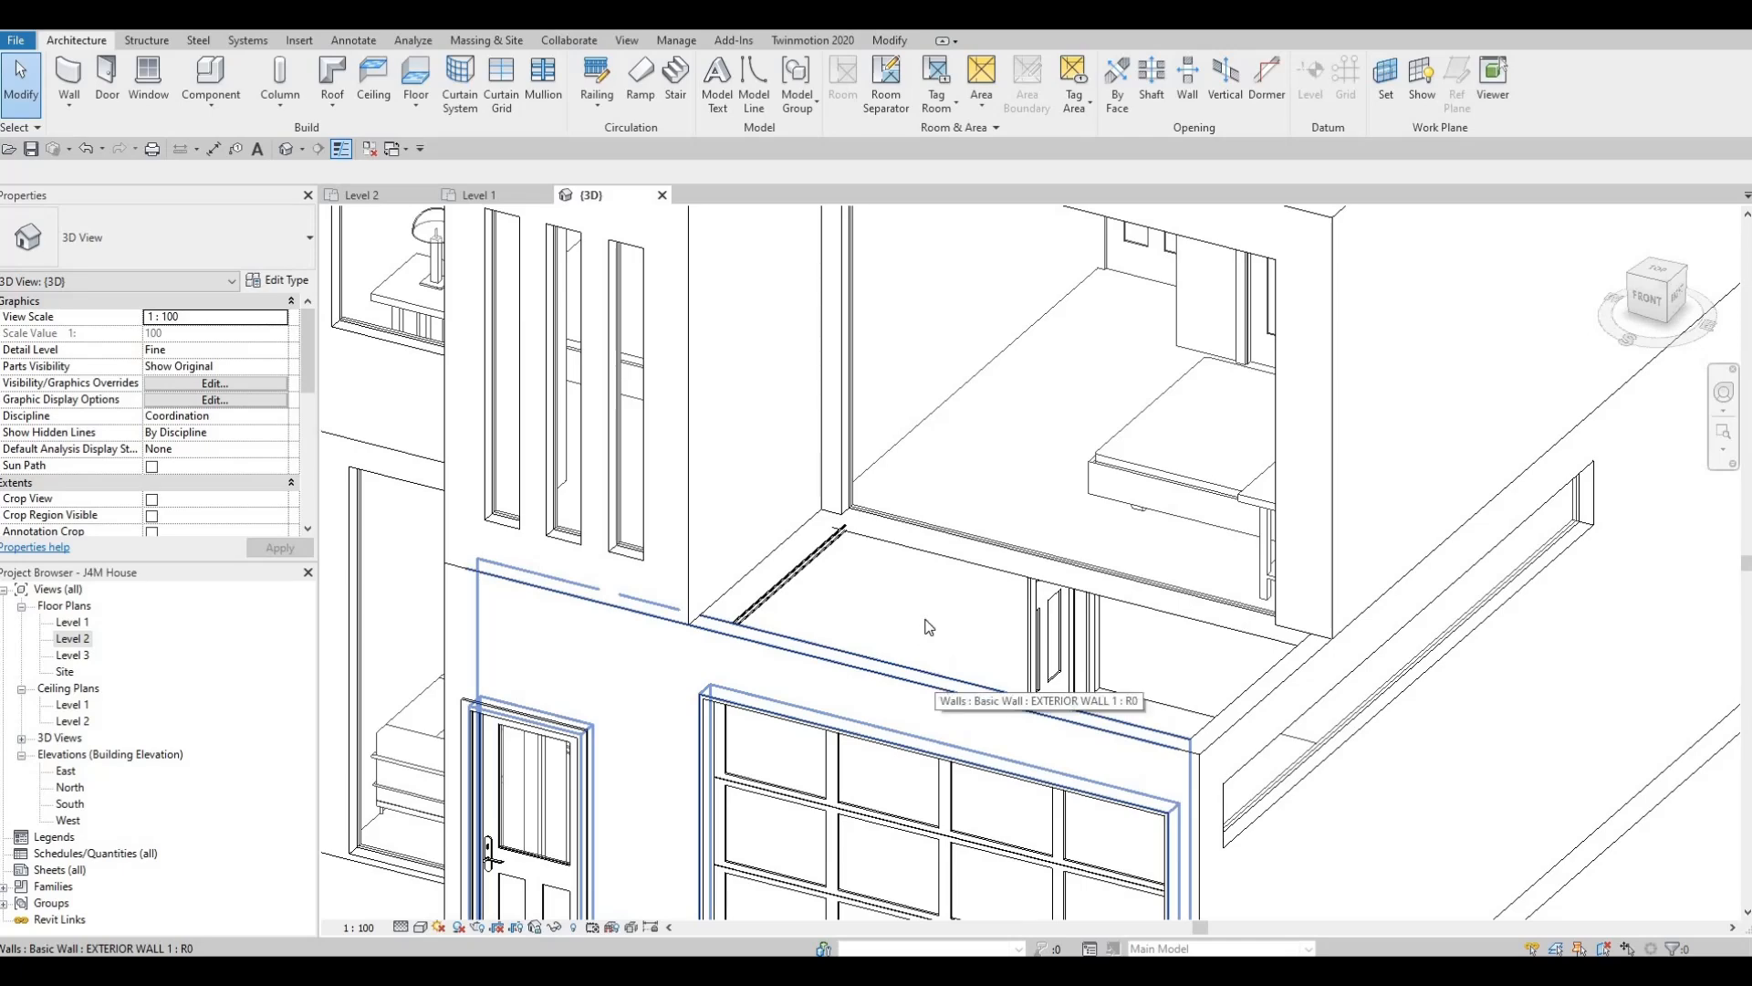
pyautogui.scroll(-3, 928, 627)
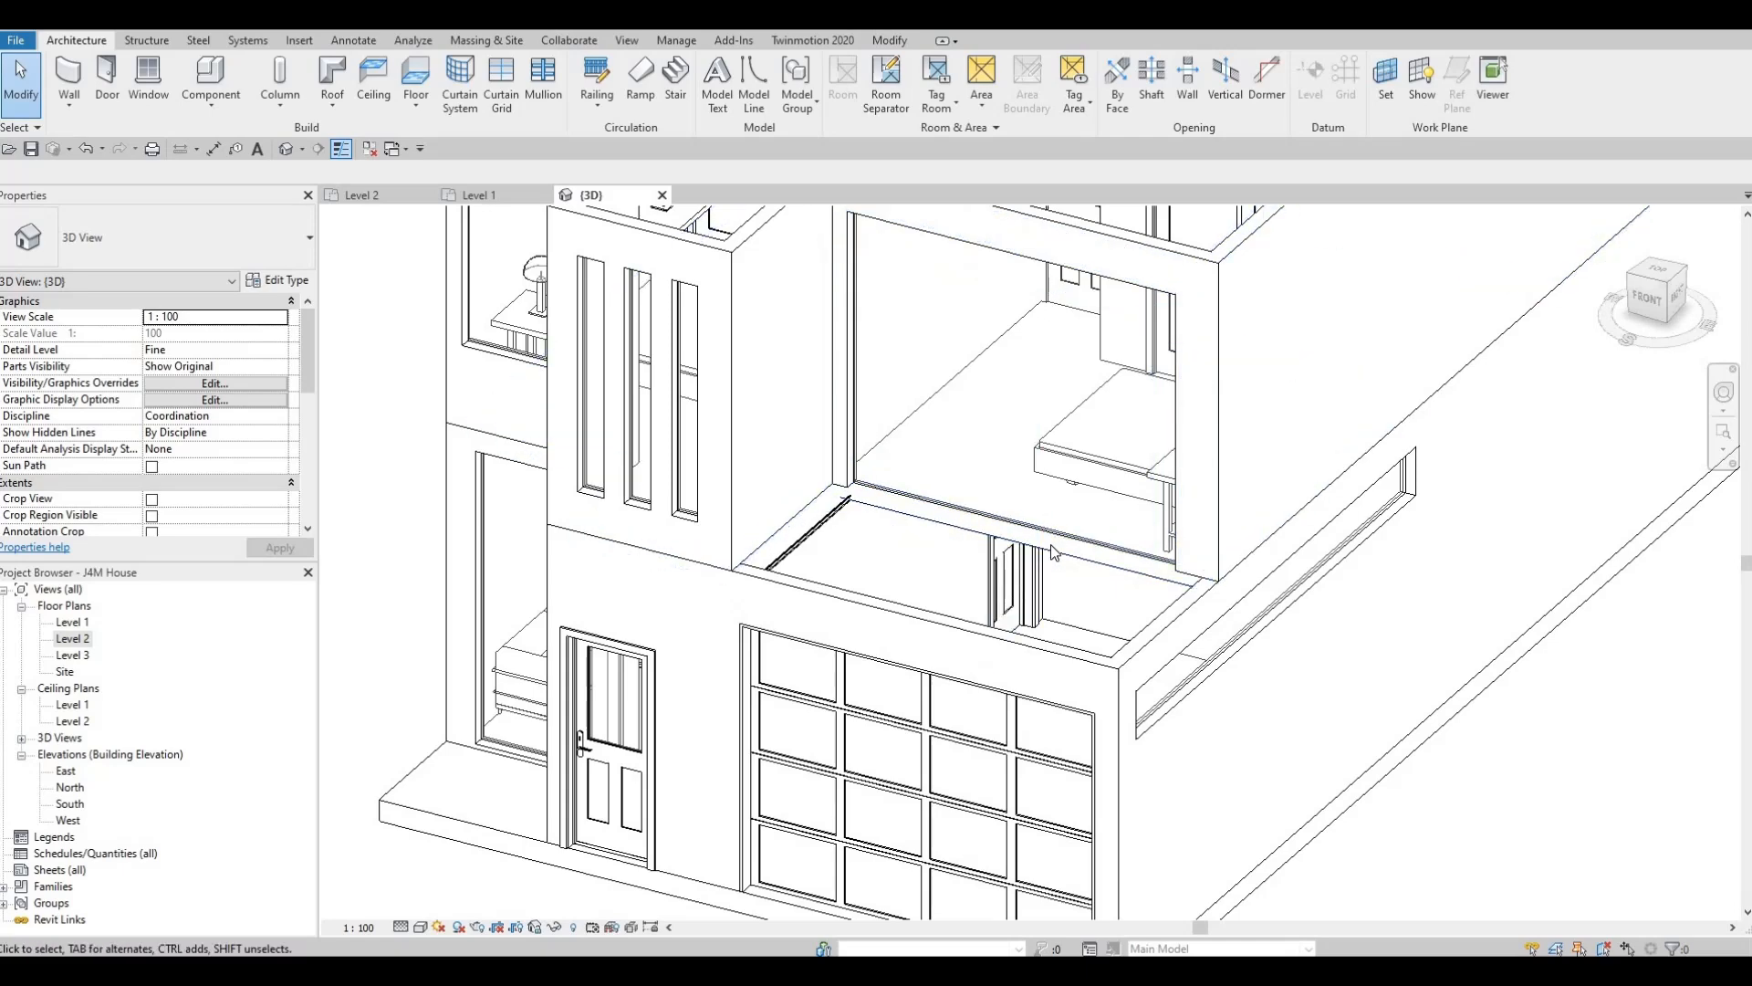
# Return to the Level 2 floor plan and set its underlay base level to Level 1.
pyautogui.doubleClick(72, 638)
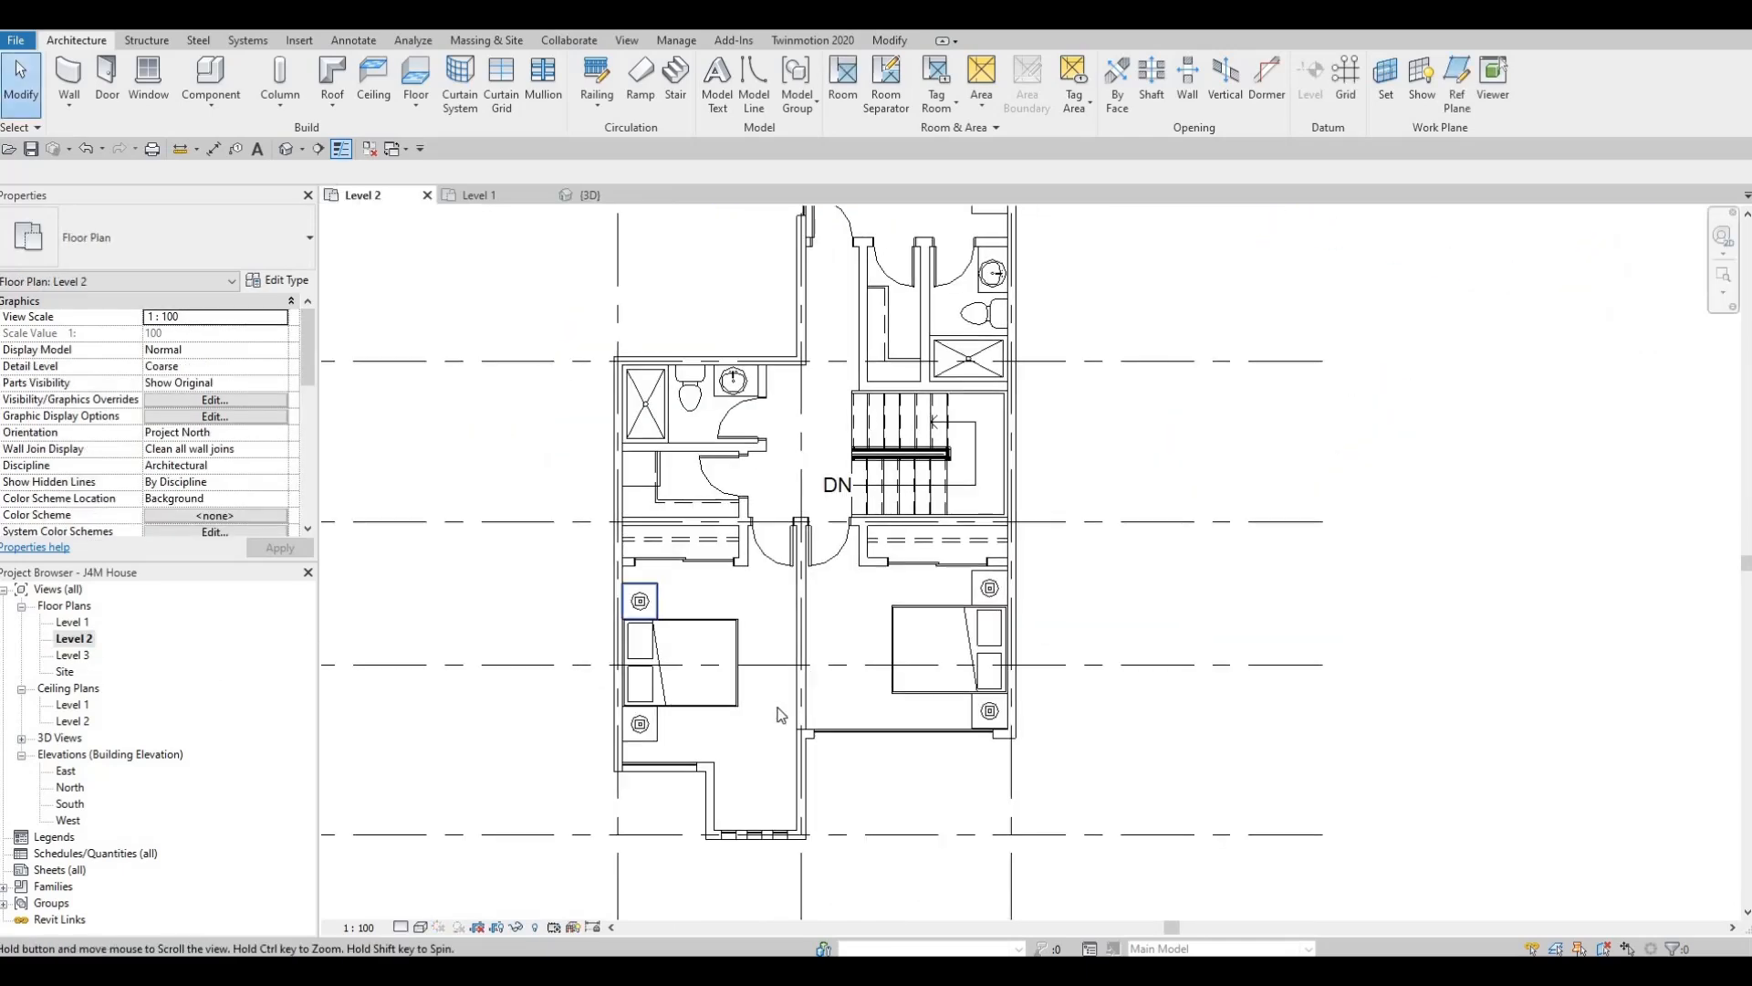
pyautogui.scroll(-5, 210, 470)
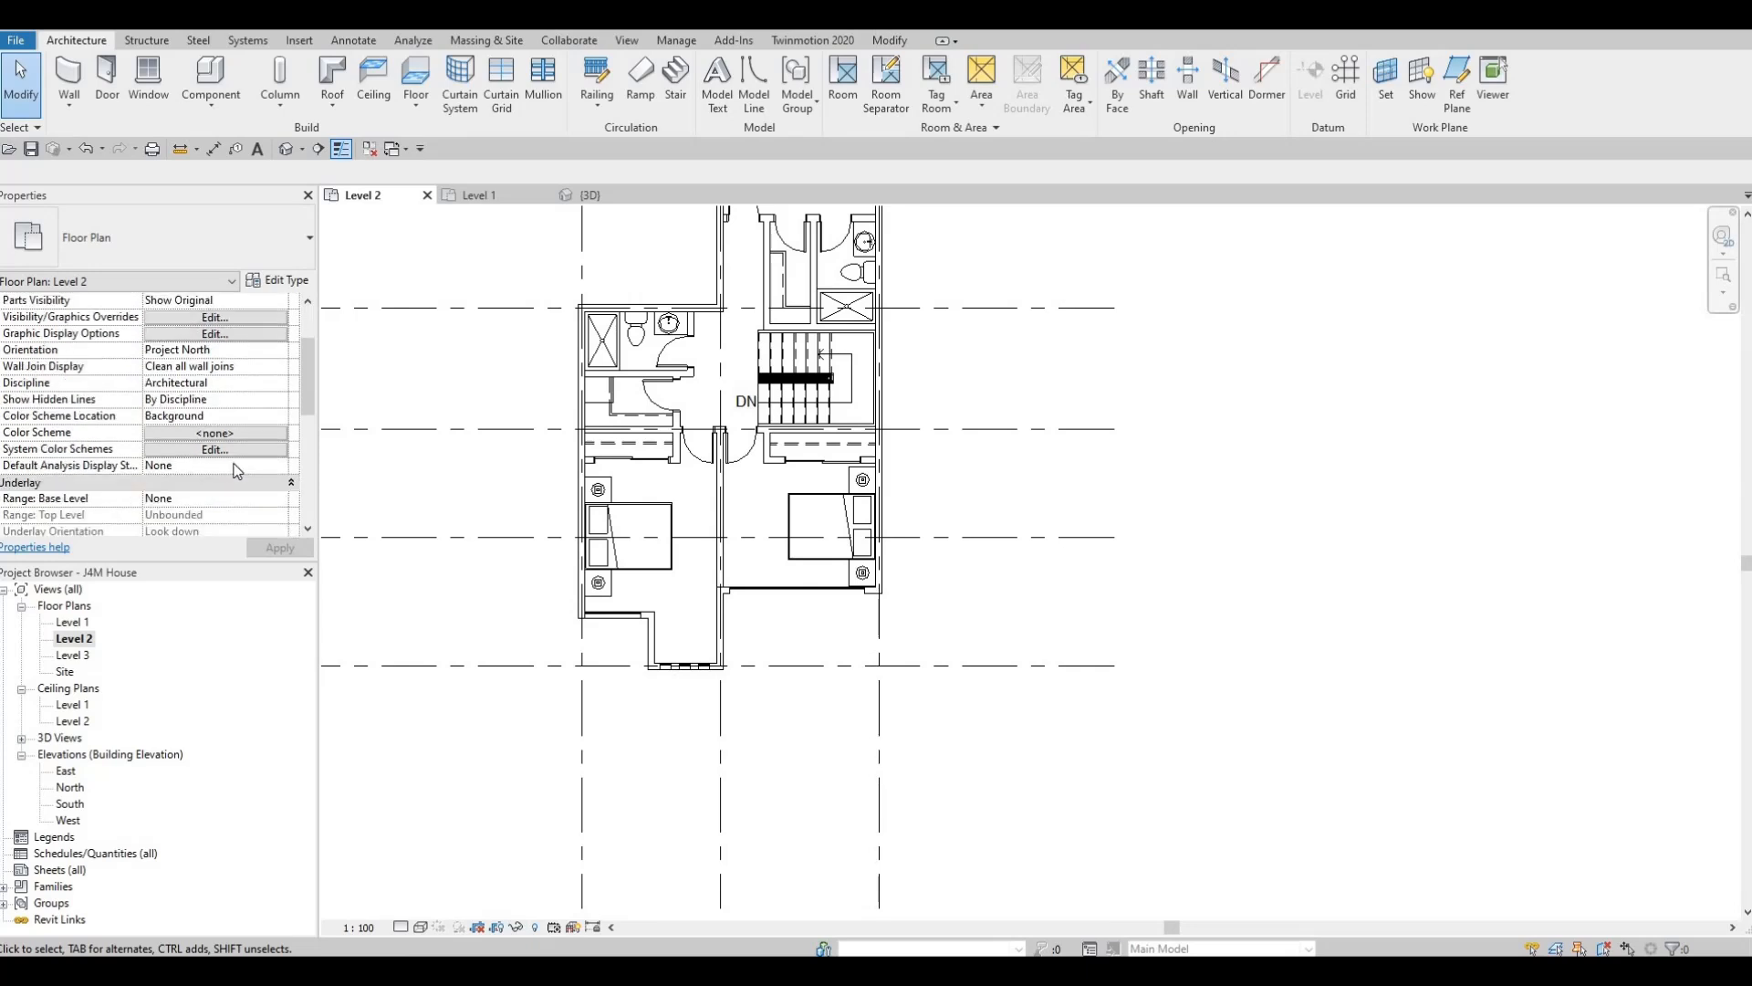
pyautogui.scroll(-2, 208, 475)
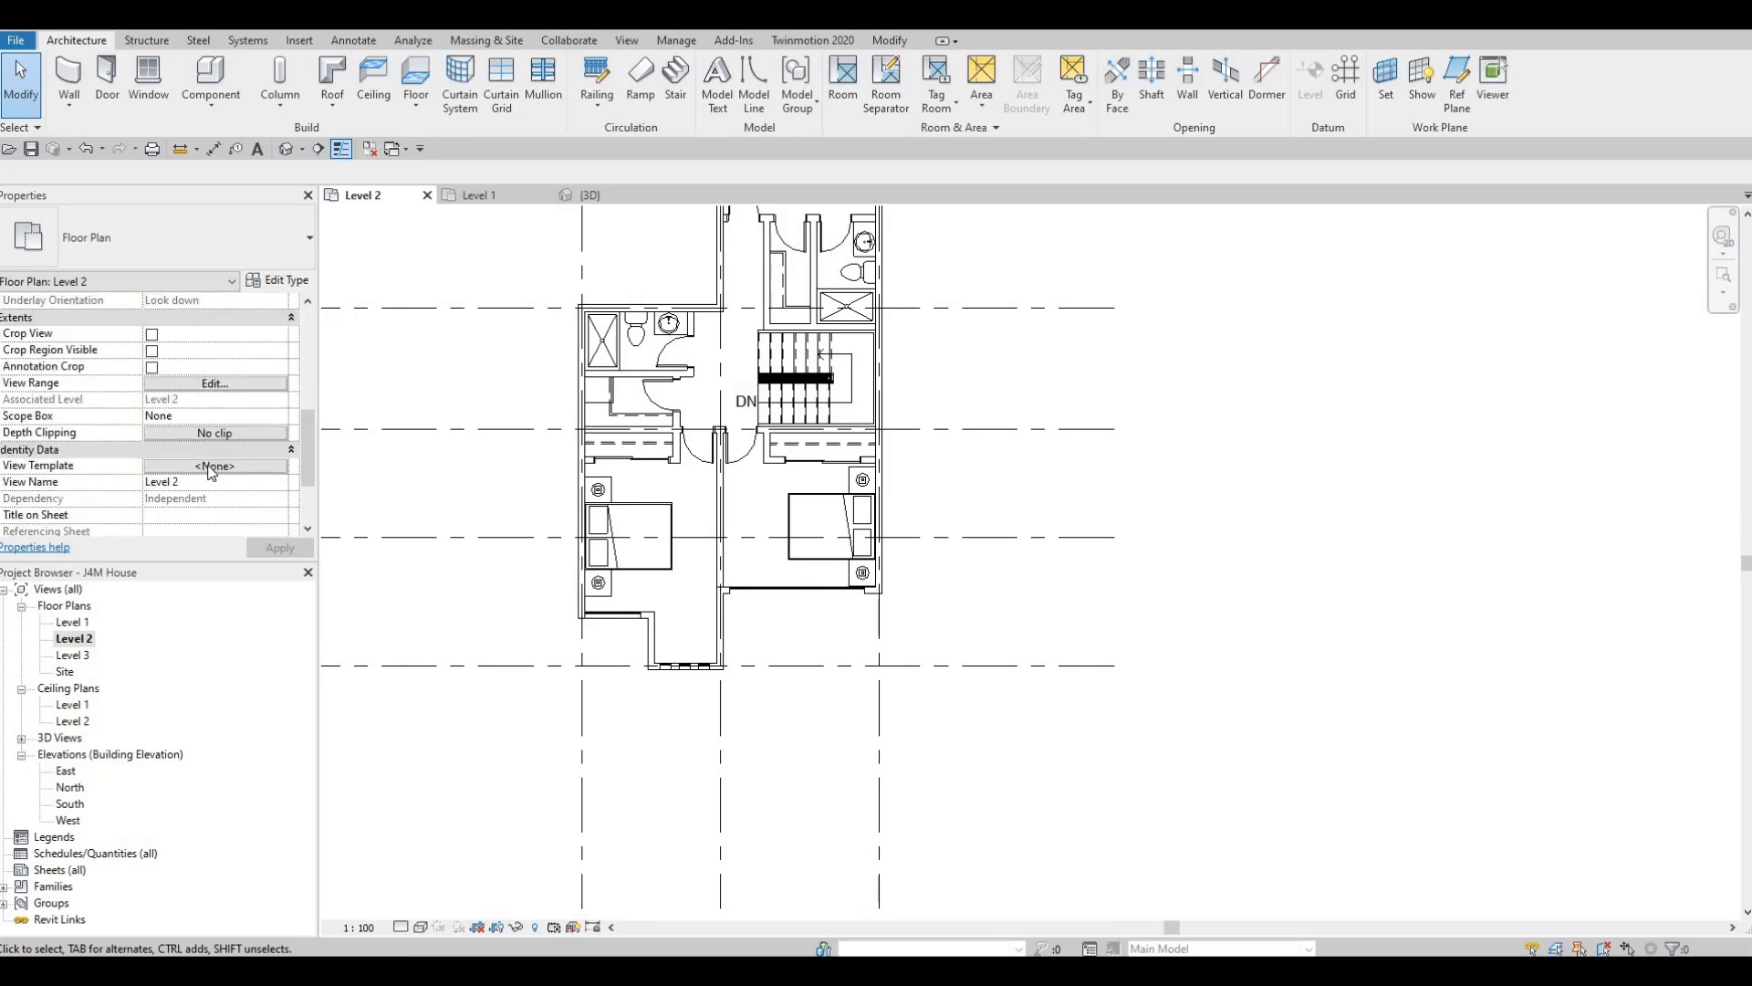
pyautogui.scroll(4, 212, 470)
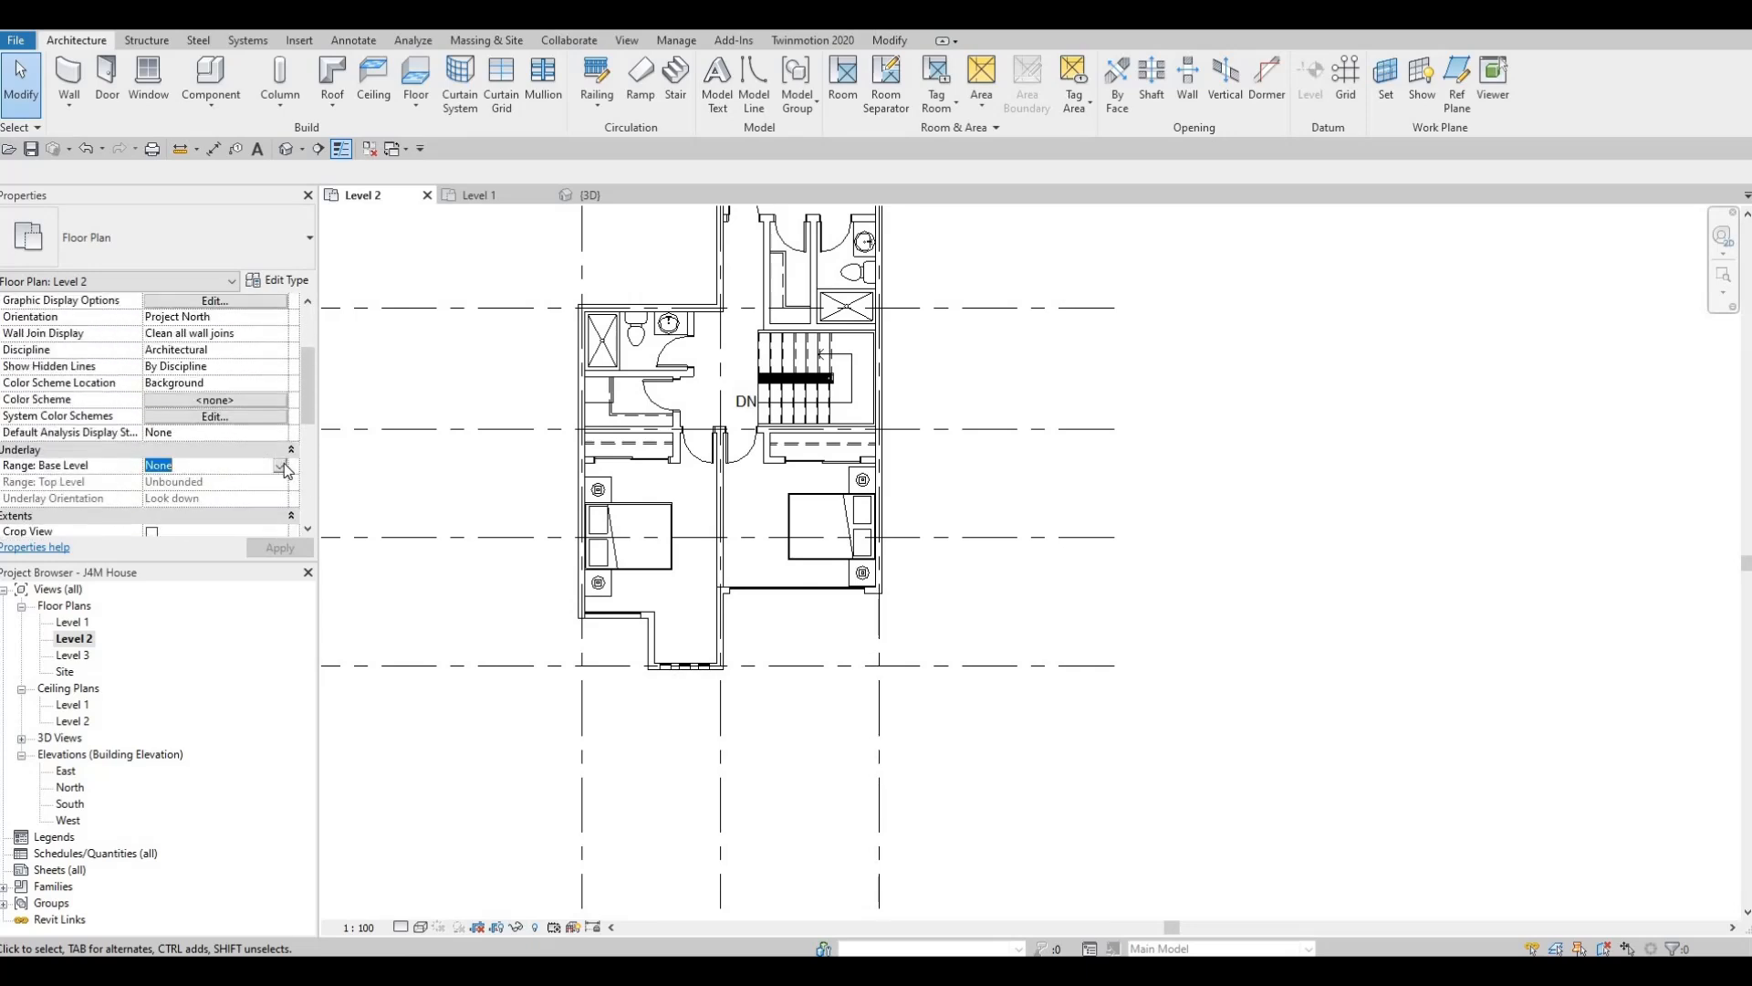
pyautogui.click(279, 465)
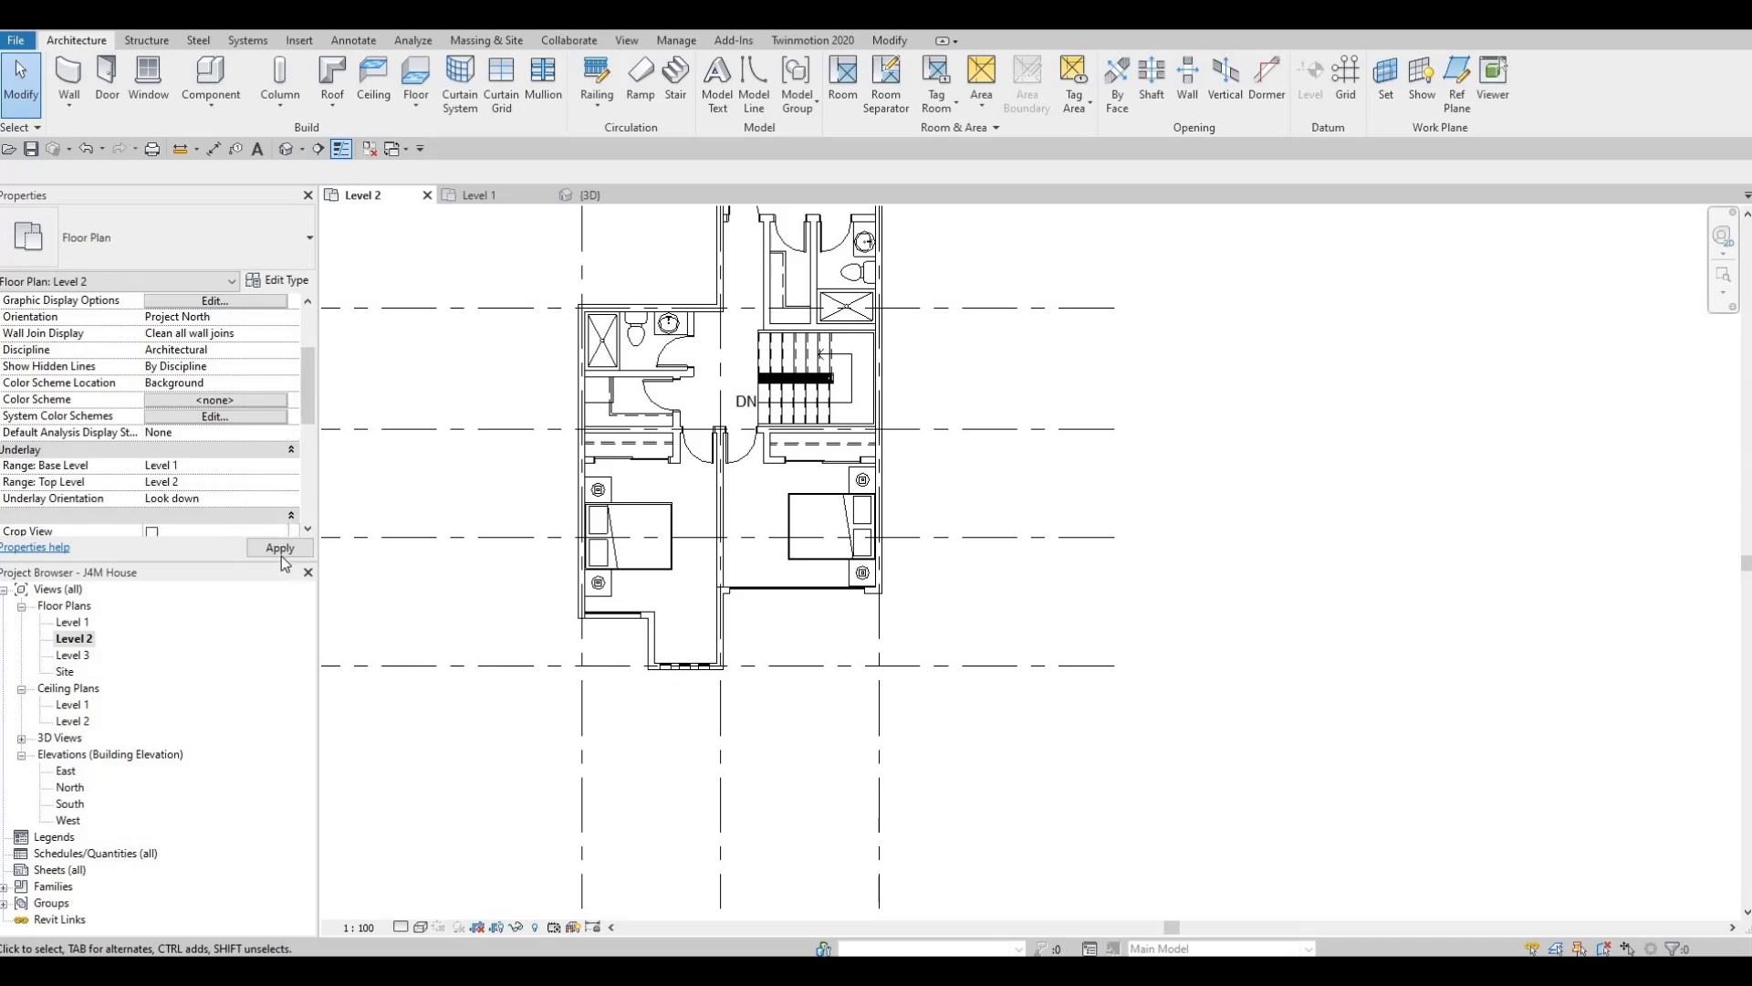
pyautogui.click(282, 556)
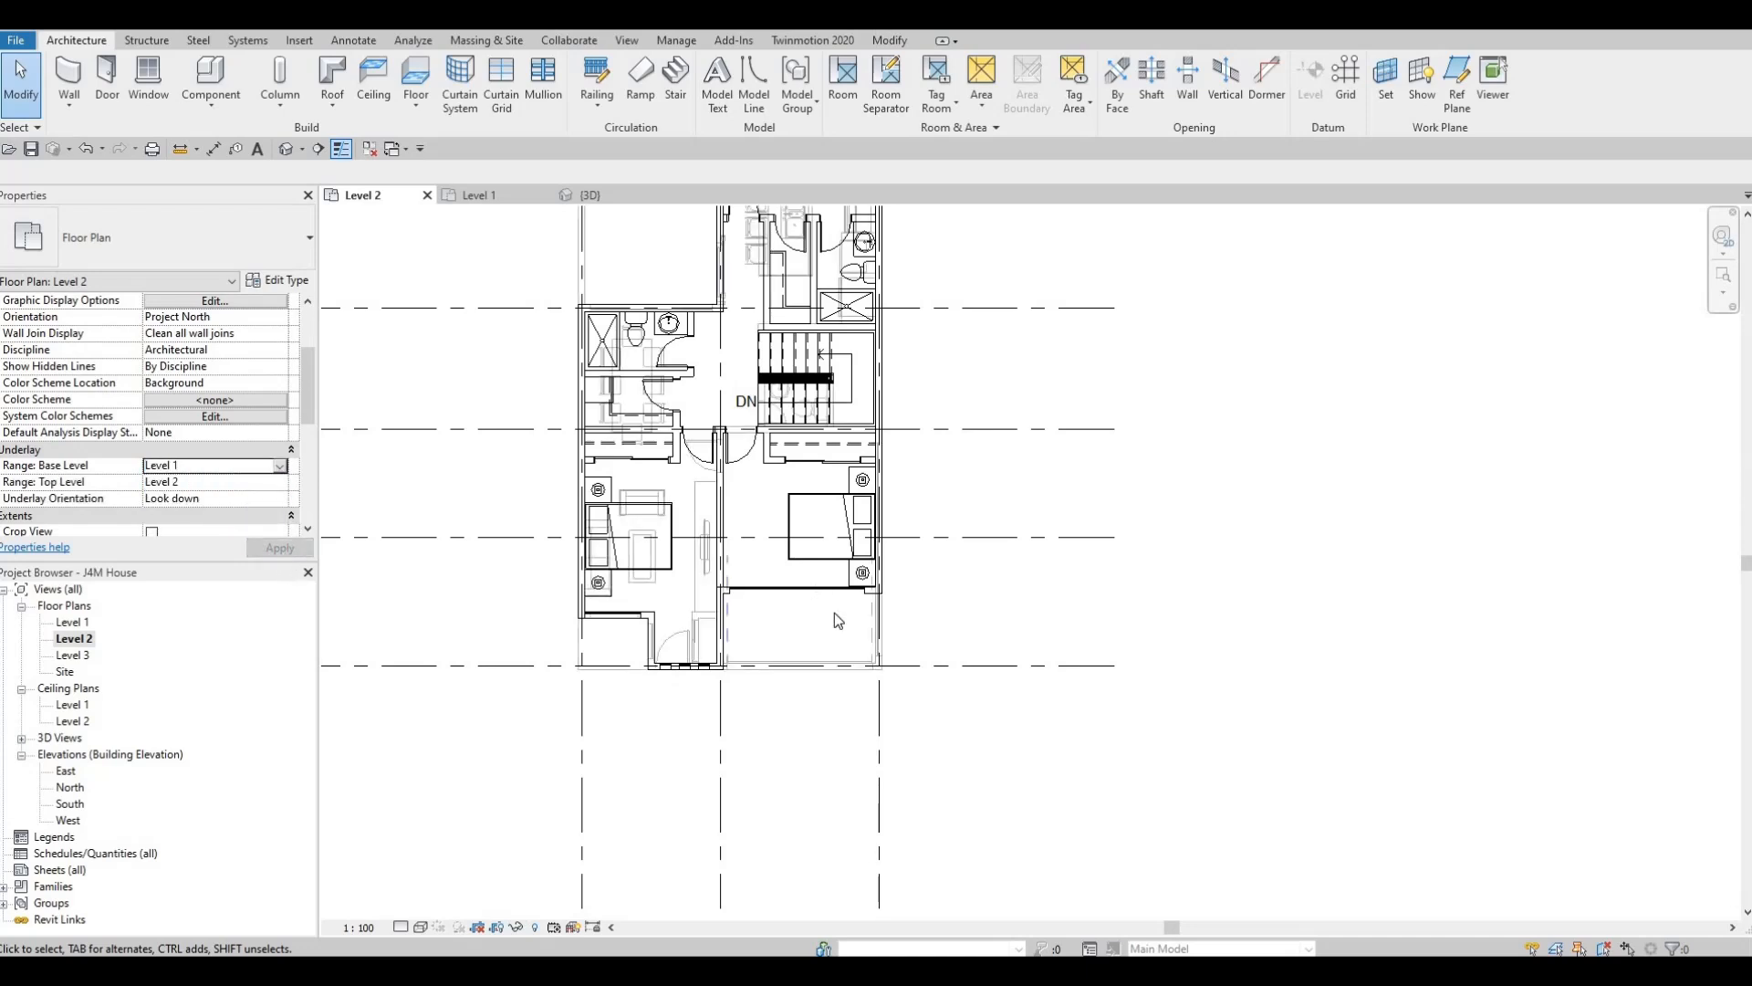
# Select the Level 2 FLOOR 3 floor at the bedroom's curtain wall and open its boundary for editing.
pyautogui.scroll(4, 830, 593)
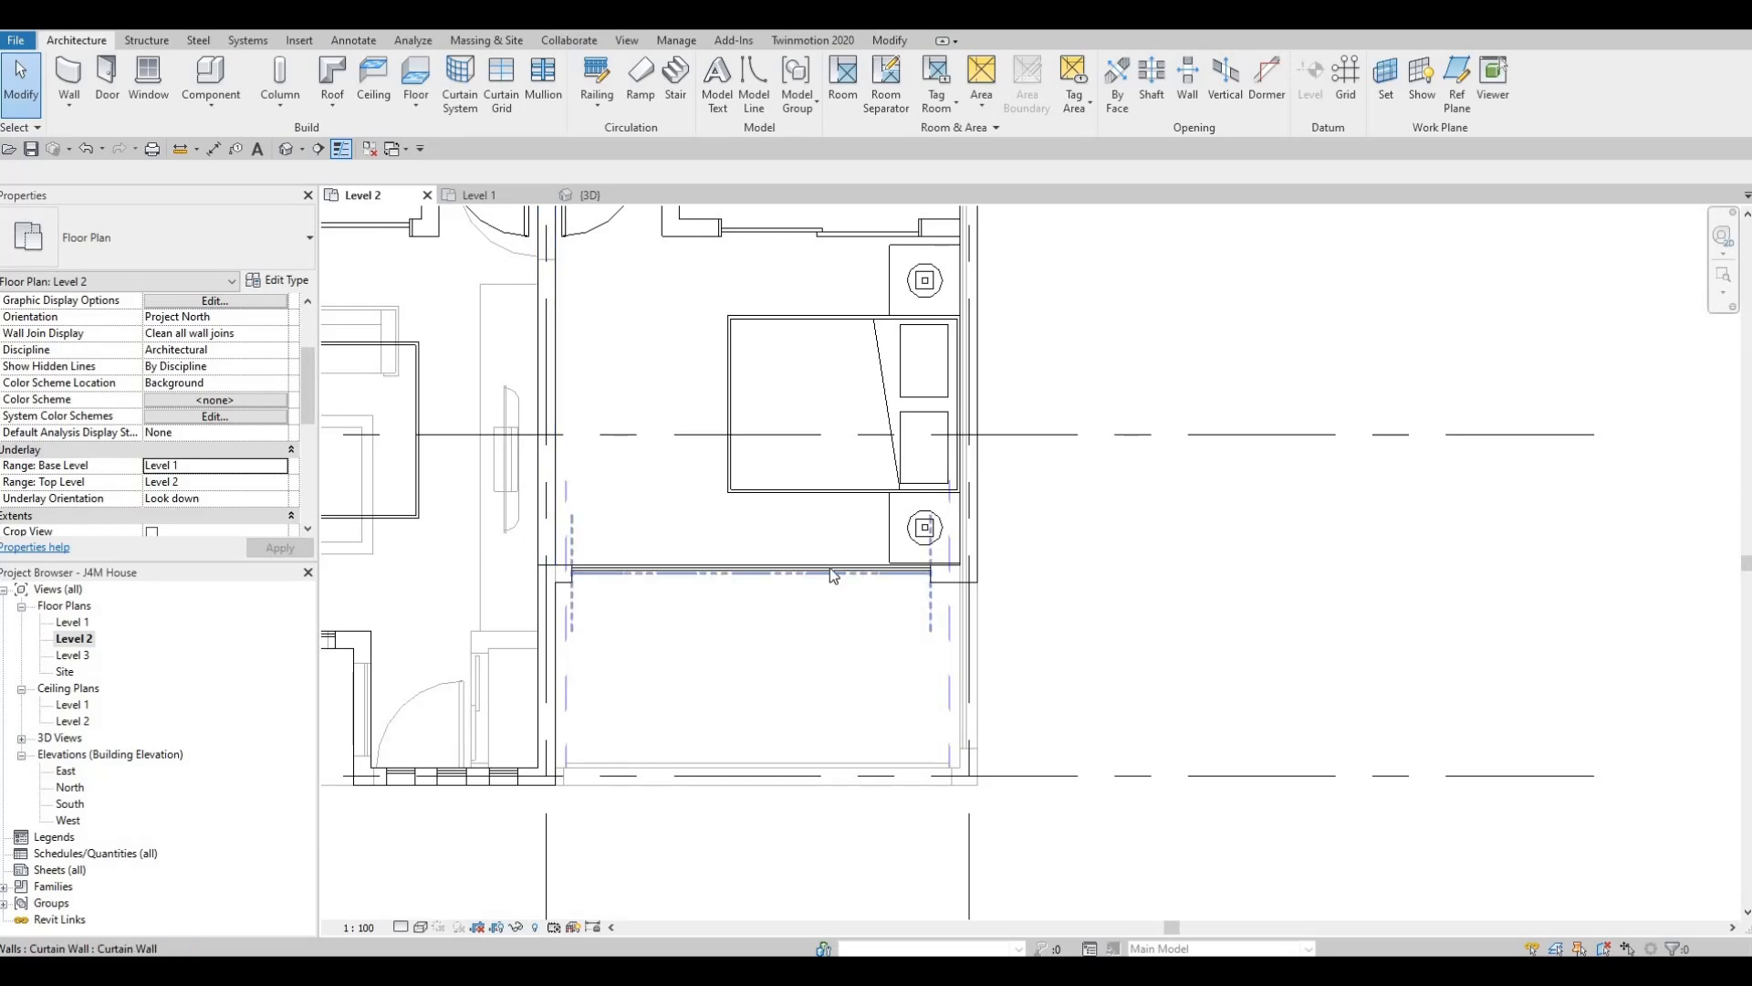
pyautogui.scroll(4, 940, 559)
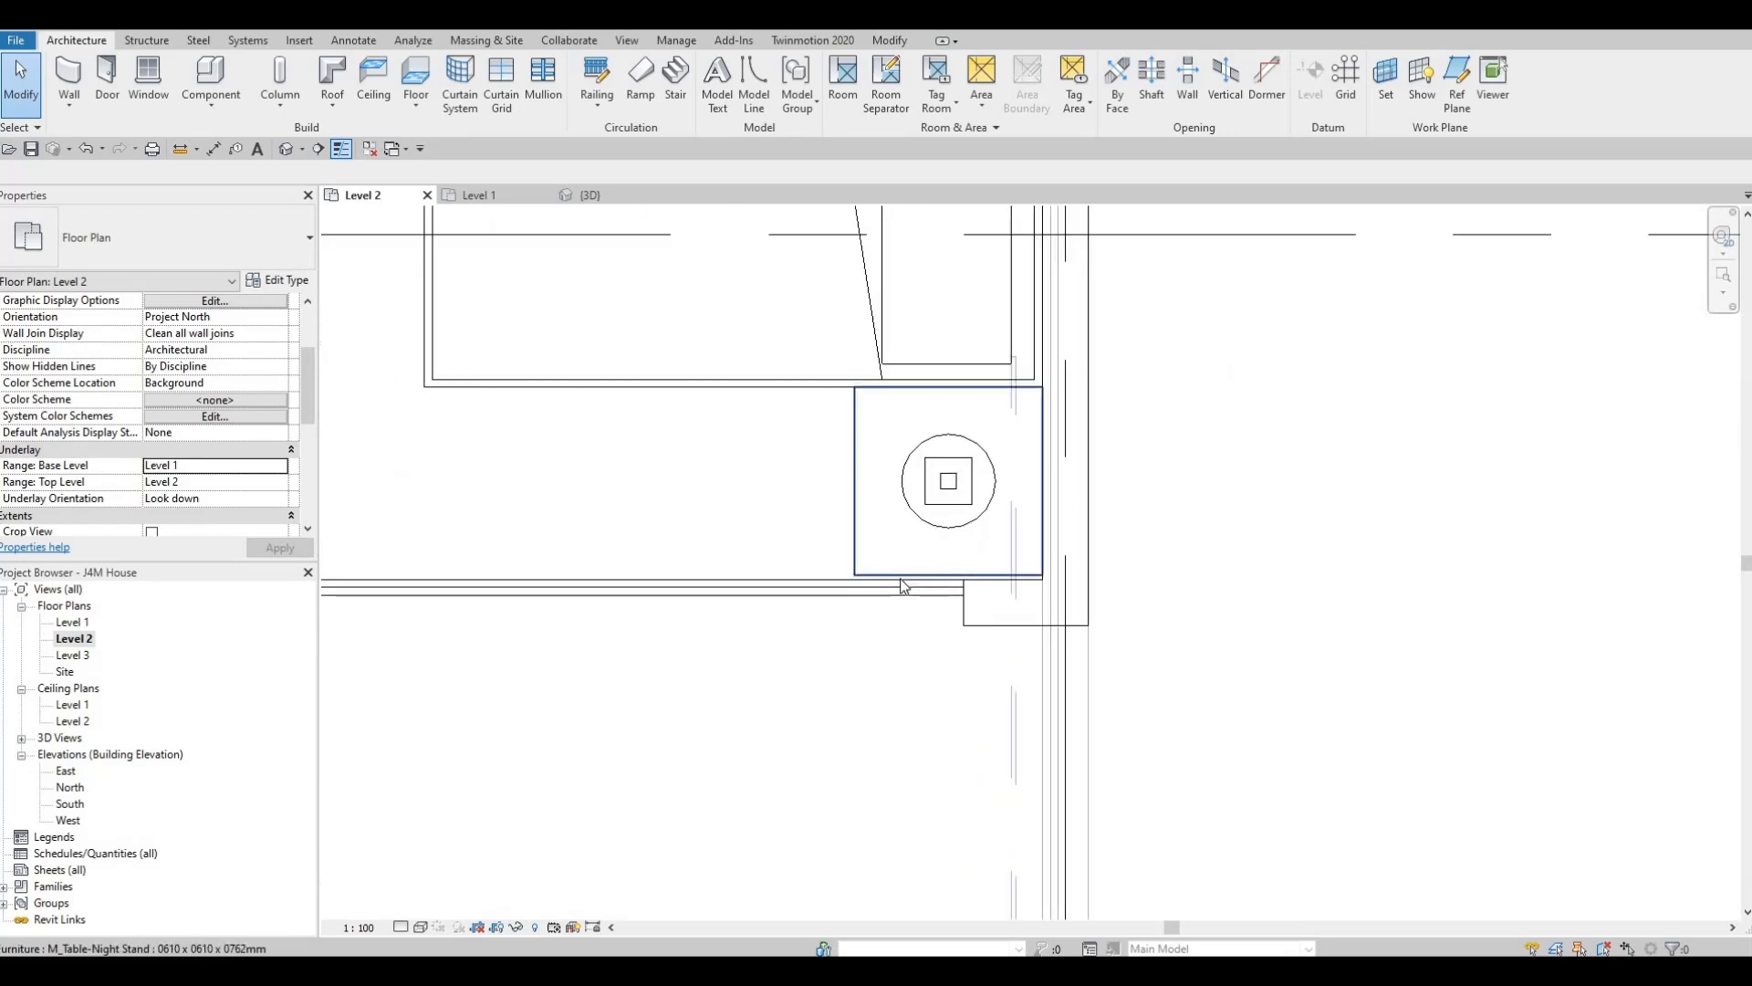
pyautogui.press('Tab')
pyautogui.click(575, 374)
pyautogui.scroll(-3, 782, 495)
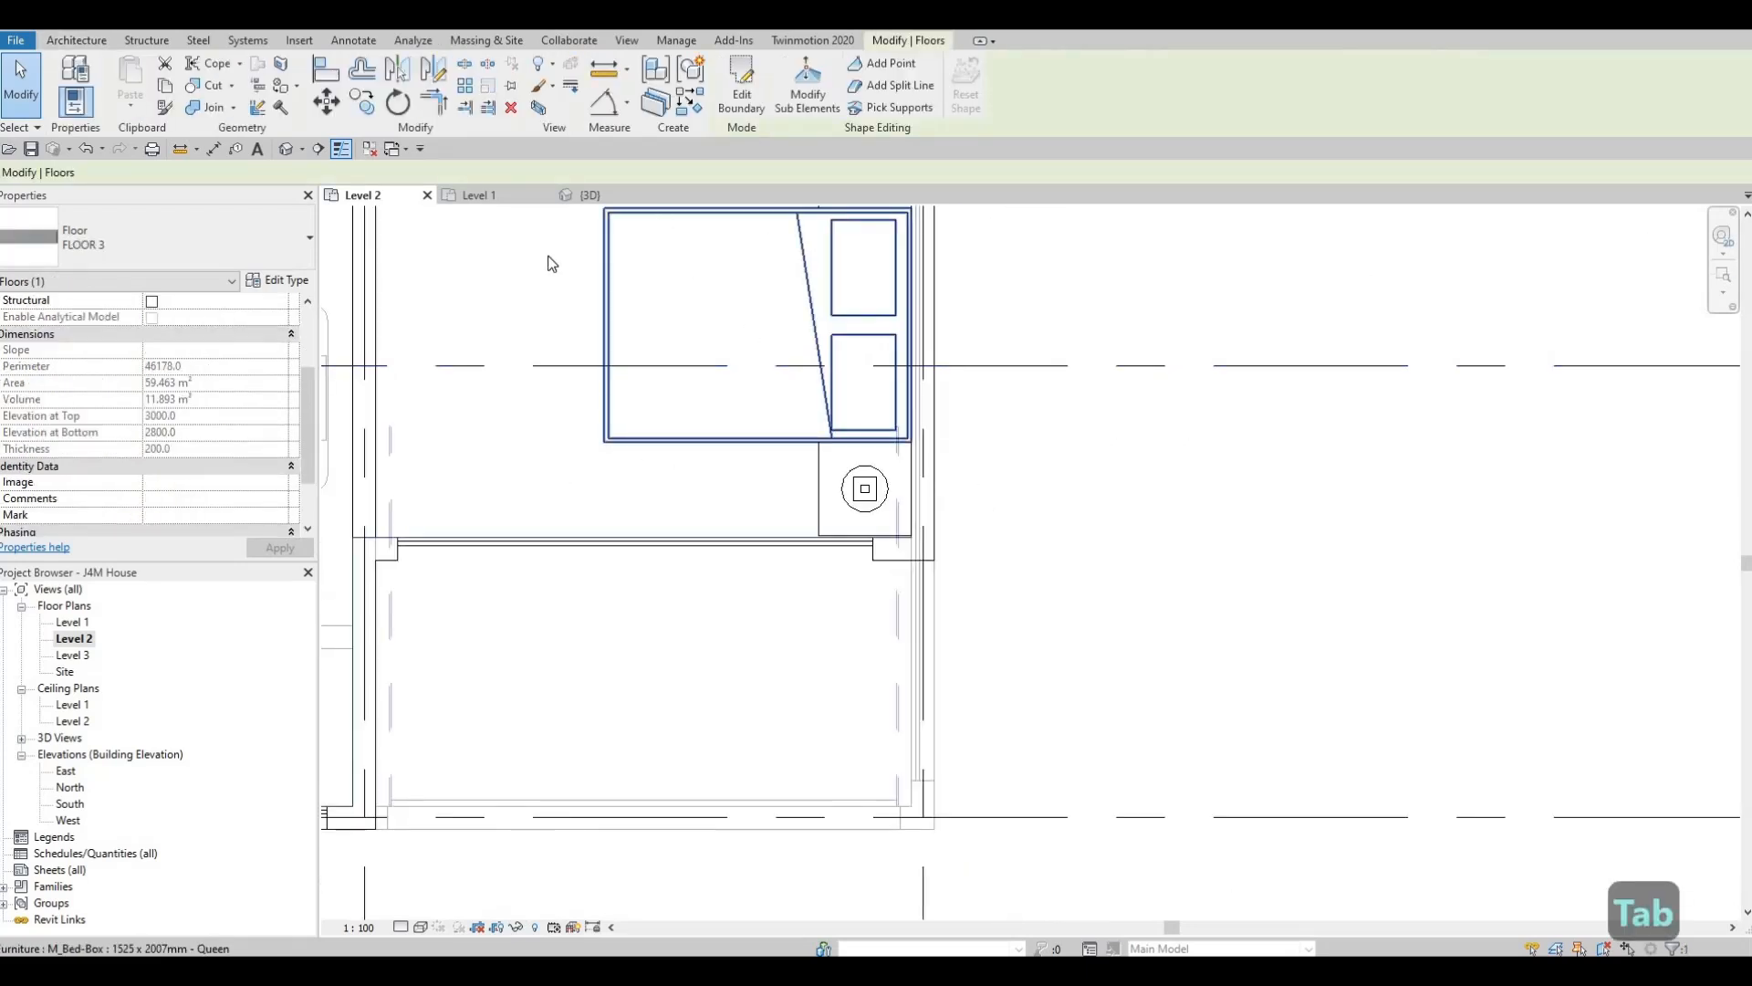
pyautogui.click(742, 88)
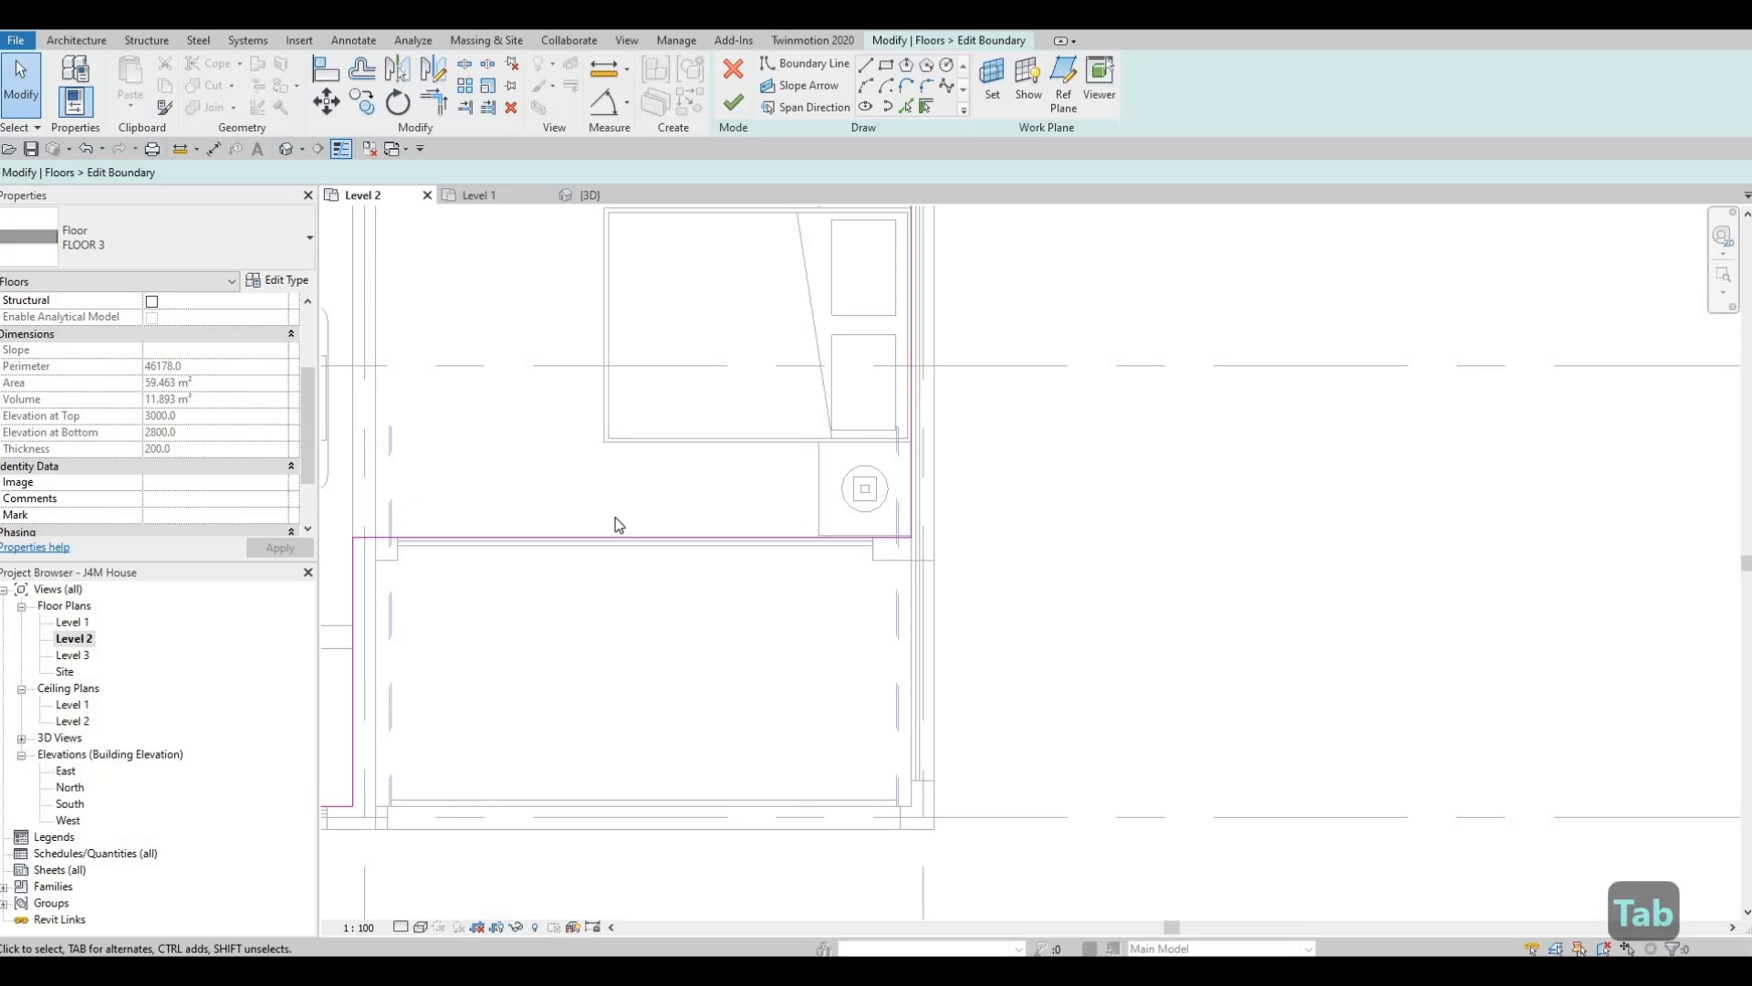
# Pick the inner face of the garage's front exterior wall as a new floor boundary line.
pyautogui.moveTo(616, 525); pyautogui.dragTo(648, 434, button='middle')
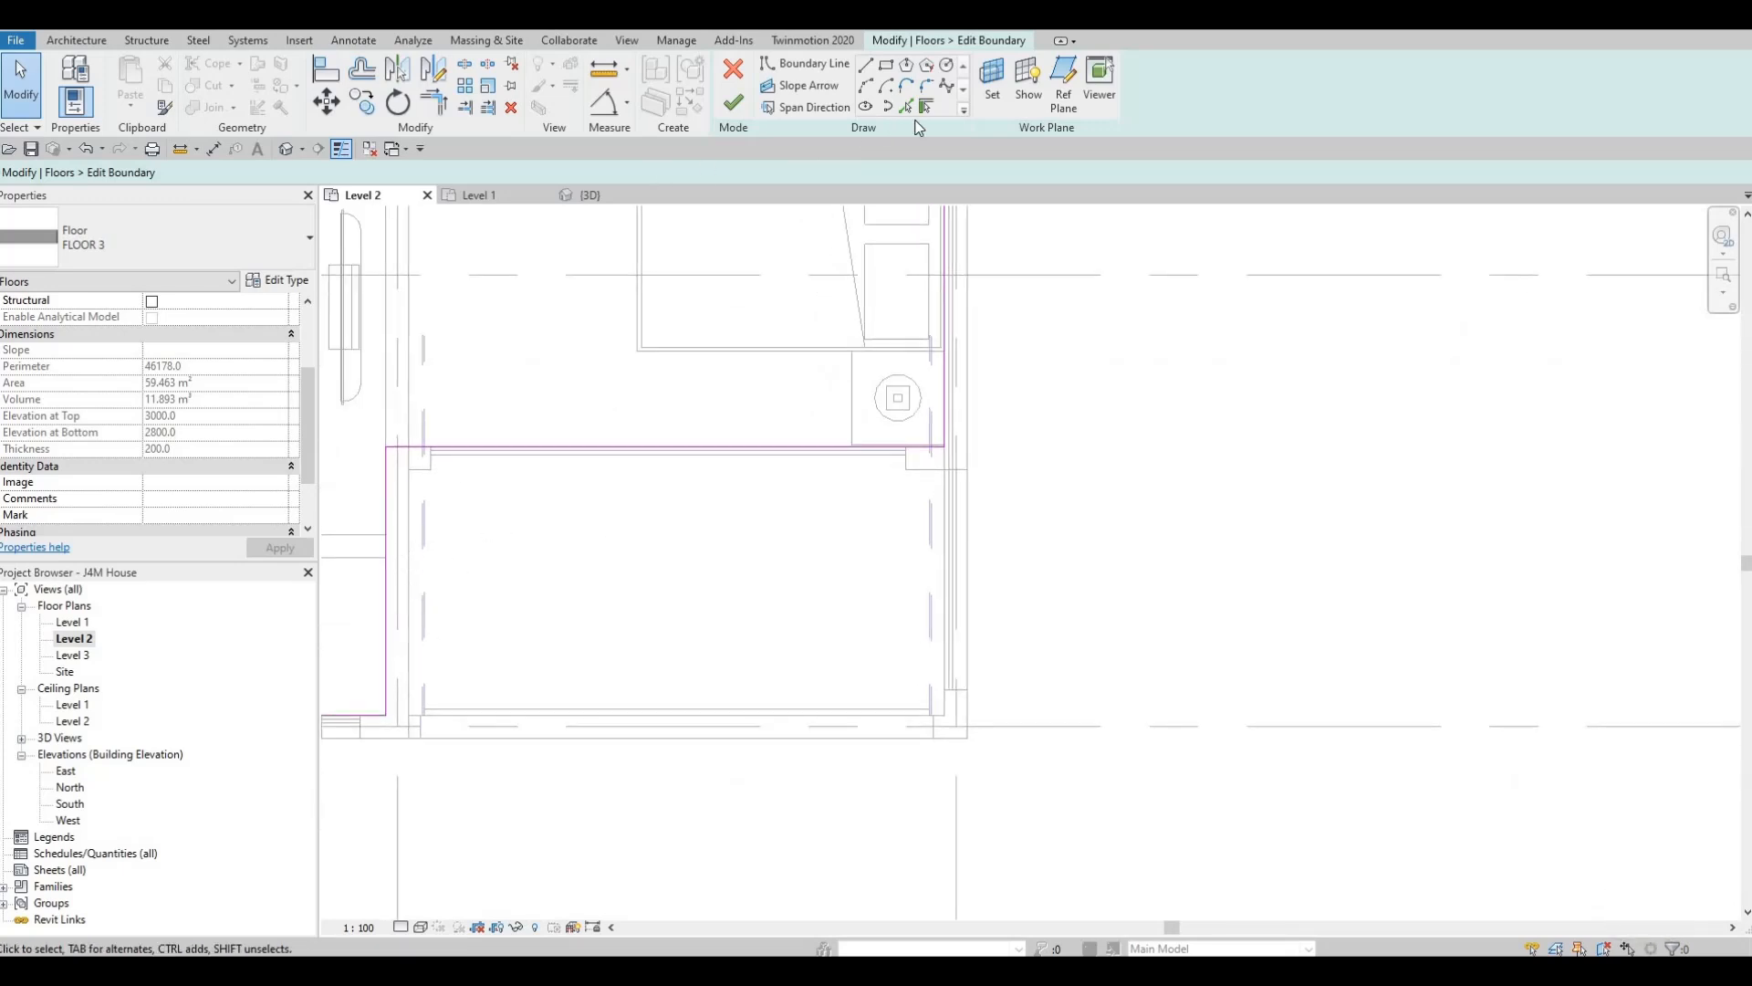
pyautogui.click(907, 106)
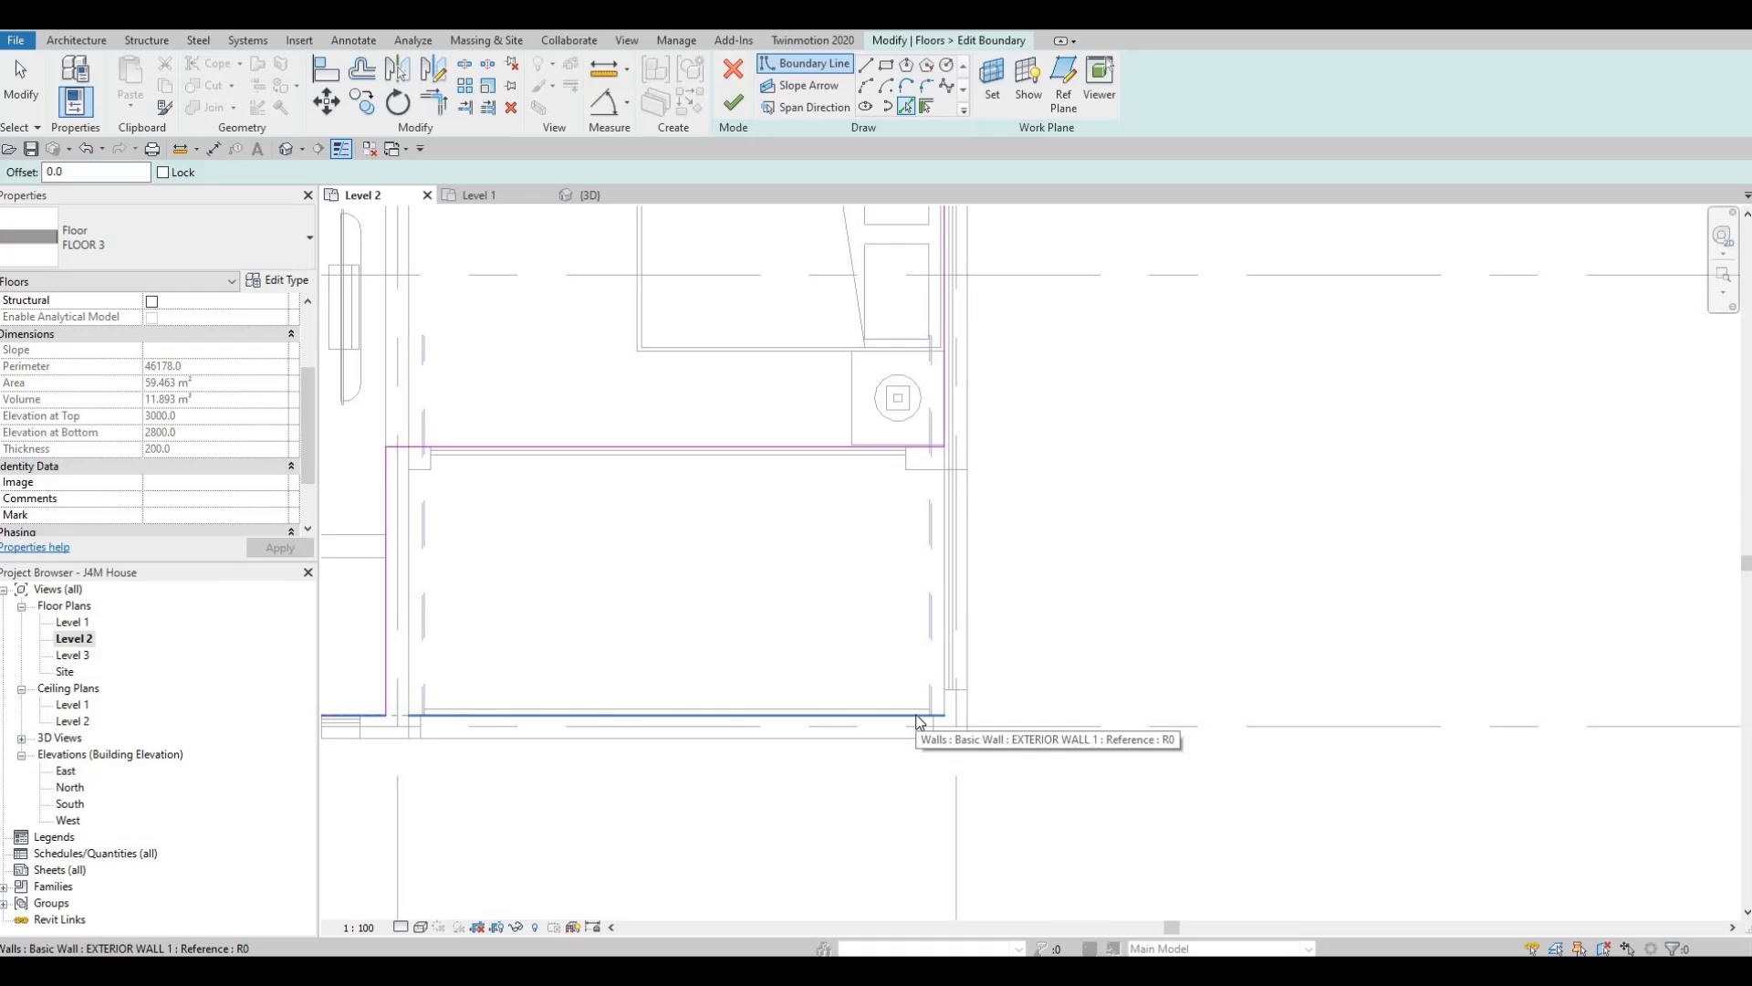
pyautogui.click(849, 736)
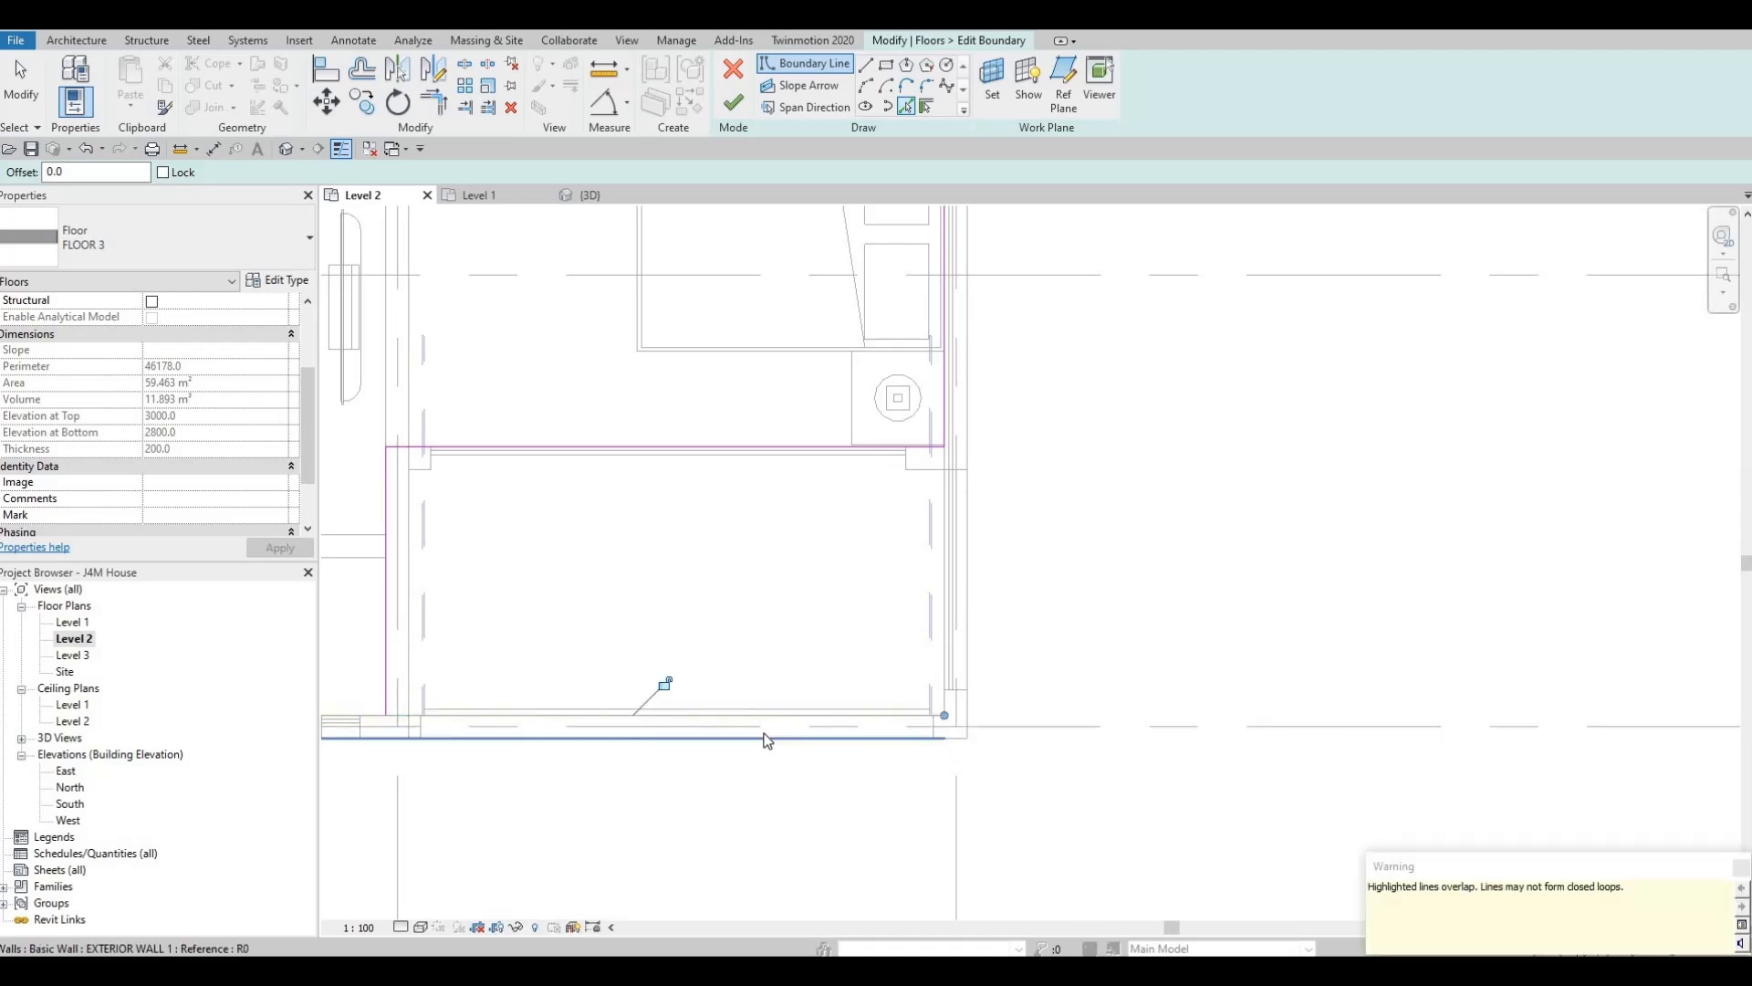
pyautogui.scroll(-1, 703, 725)
pyautogui.press('Escape')
pyautogui.press('Escape')
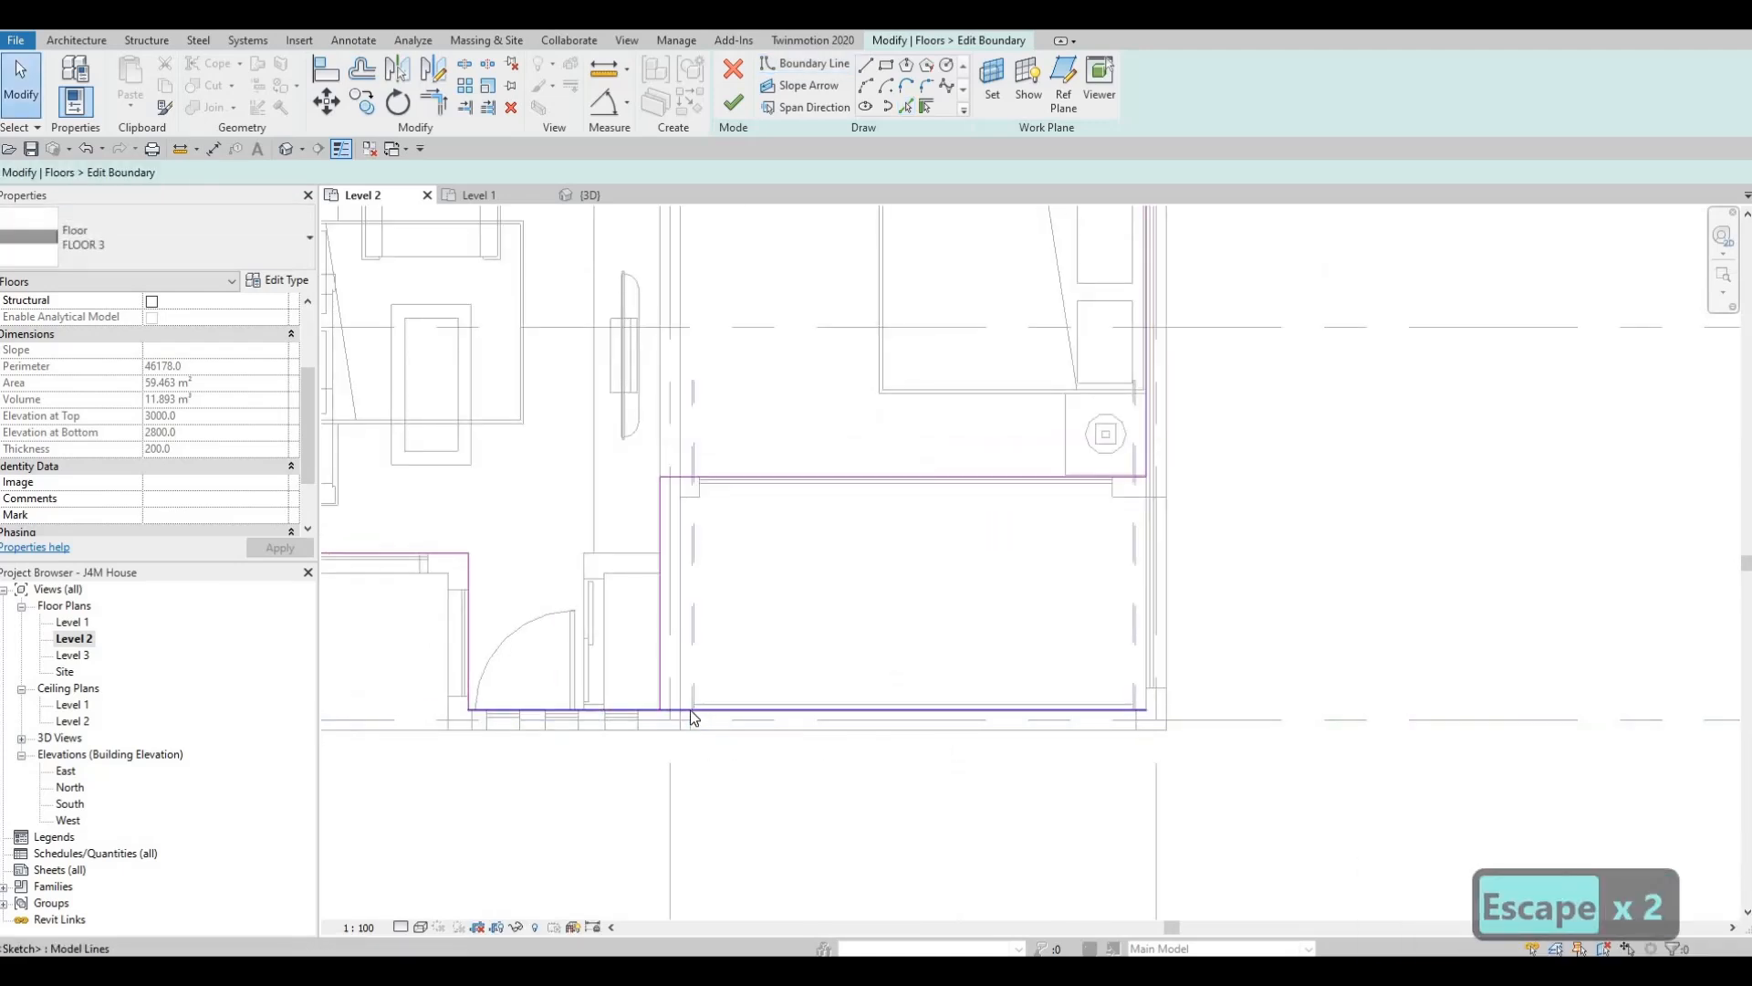
# Delete the boundary line along the wall beside the garage area and the short front line overlapping the new one.
pyautogui.click(662, 664)
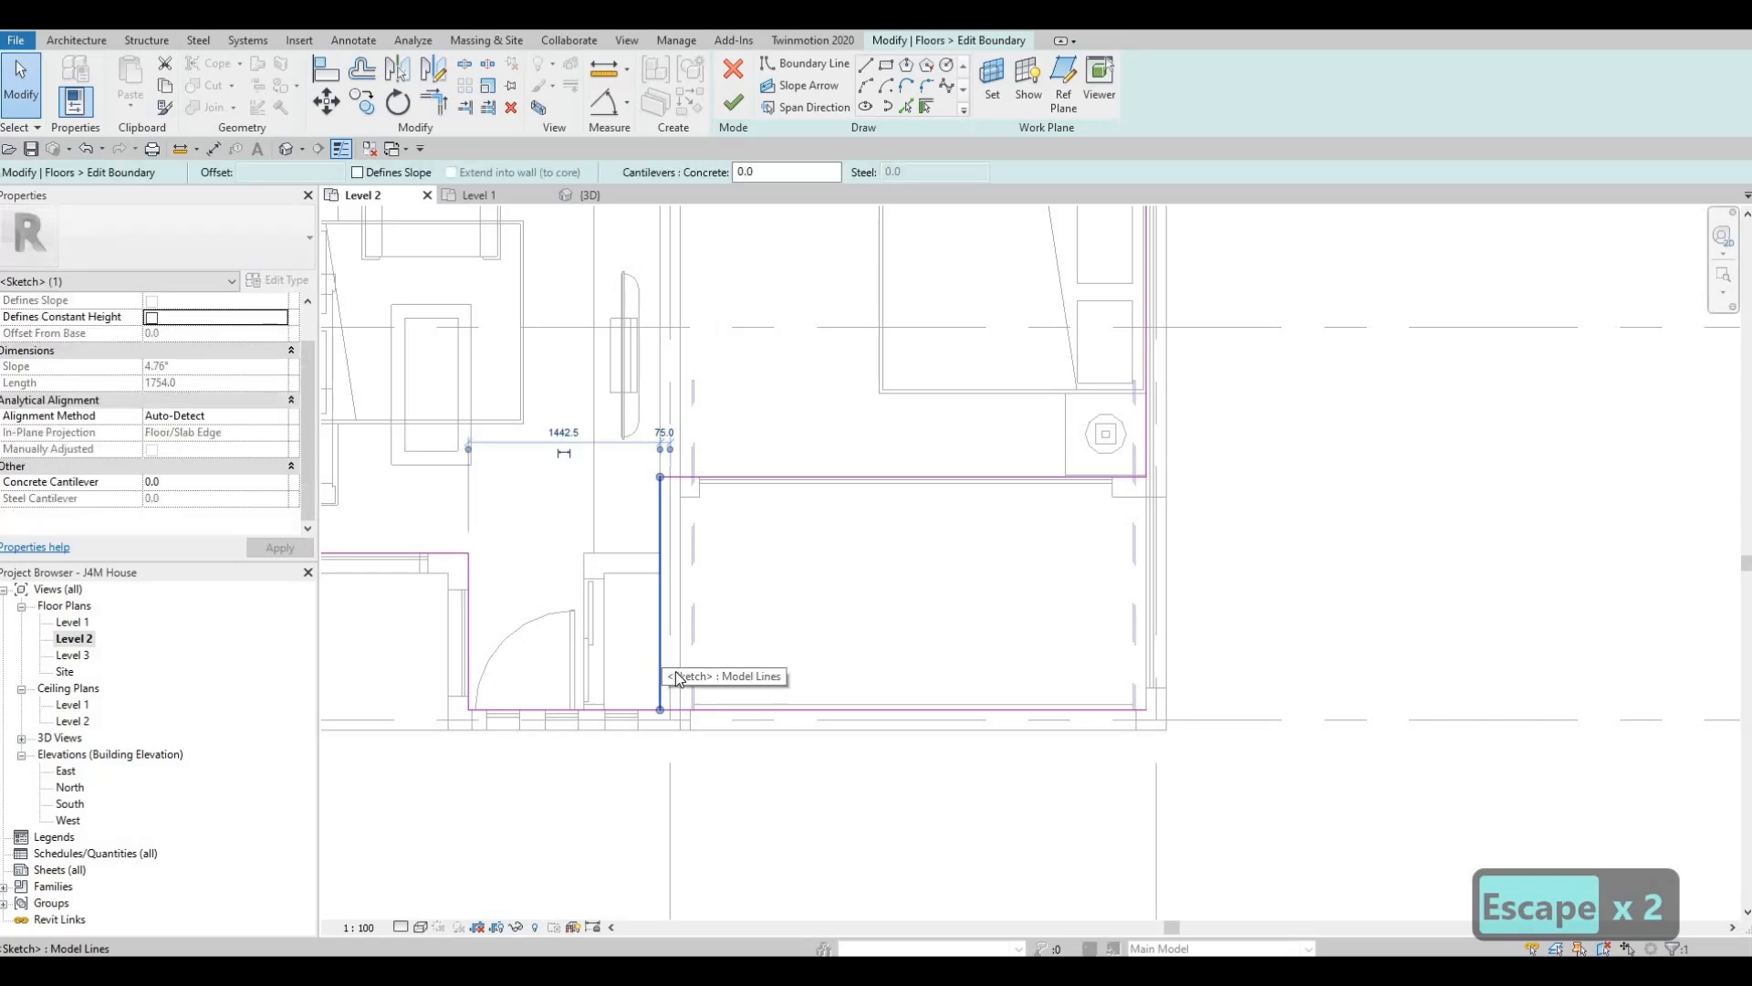
pyautogui.press('Delete')
pyautogui.moveTo(407, 680); pyautogui.dragTo(790, 809)
pyautogui.press('Delete')
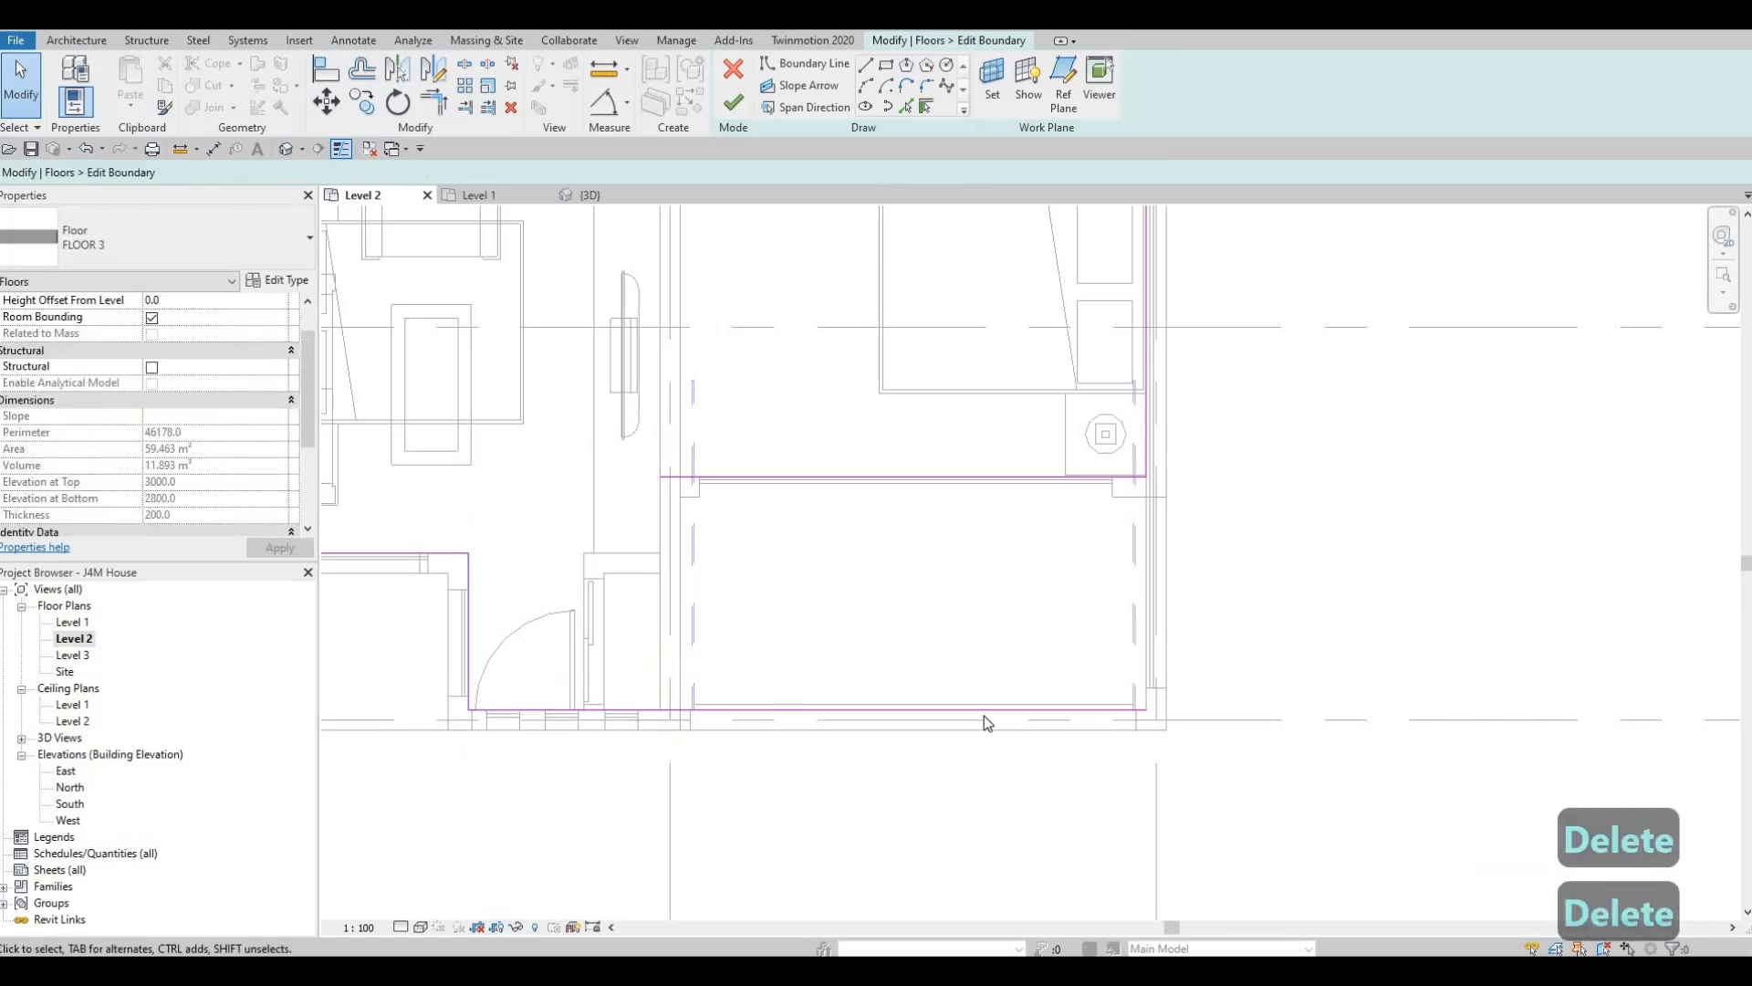
# Delete the boundary line along the front bedroom's curtain wall.
pyautogui.scroll(-2, 983, 716)
pyautogui.press('Escape')
pyautogui.press('Escape')
pyautogui.click(925, 541)
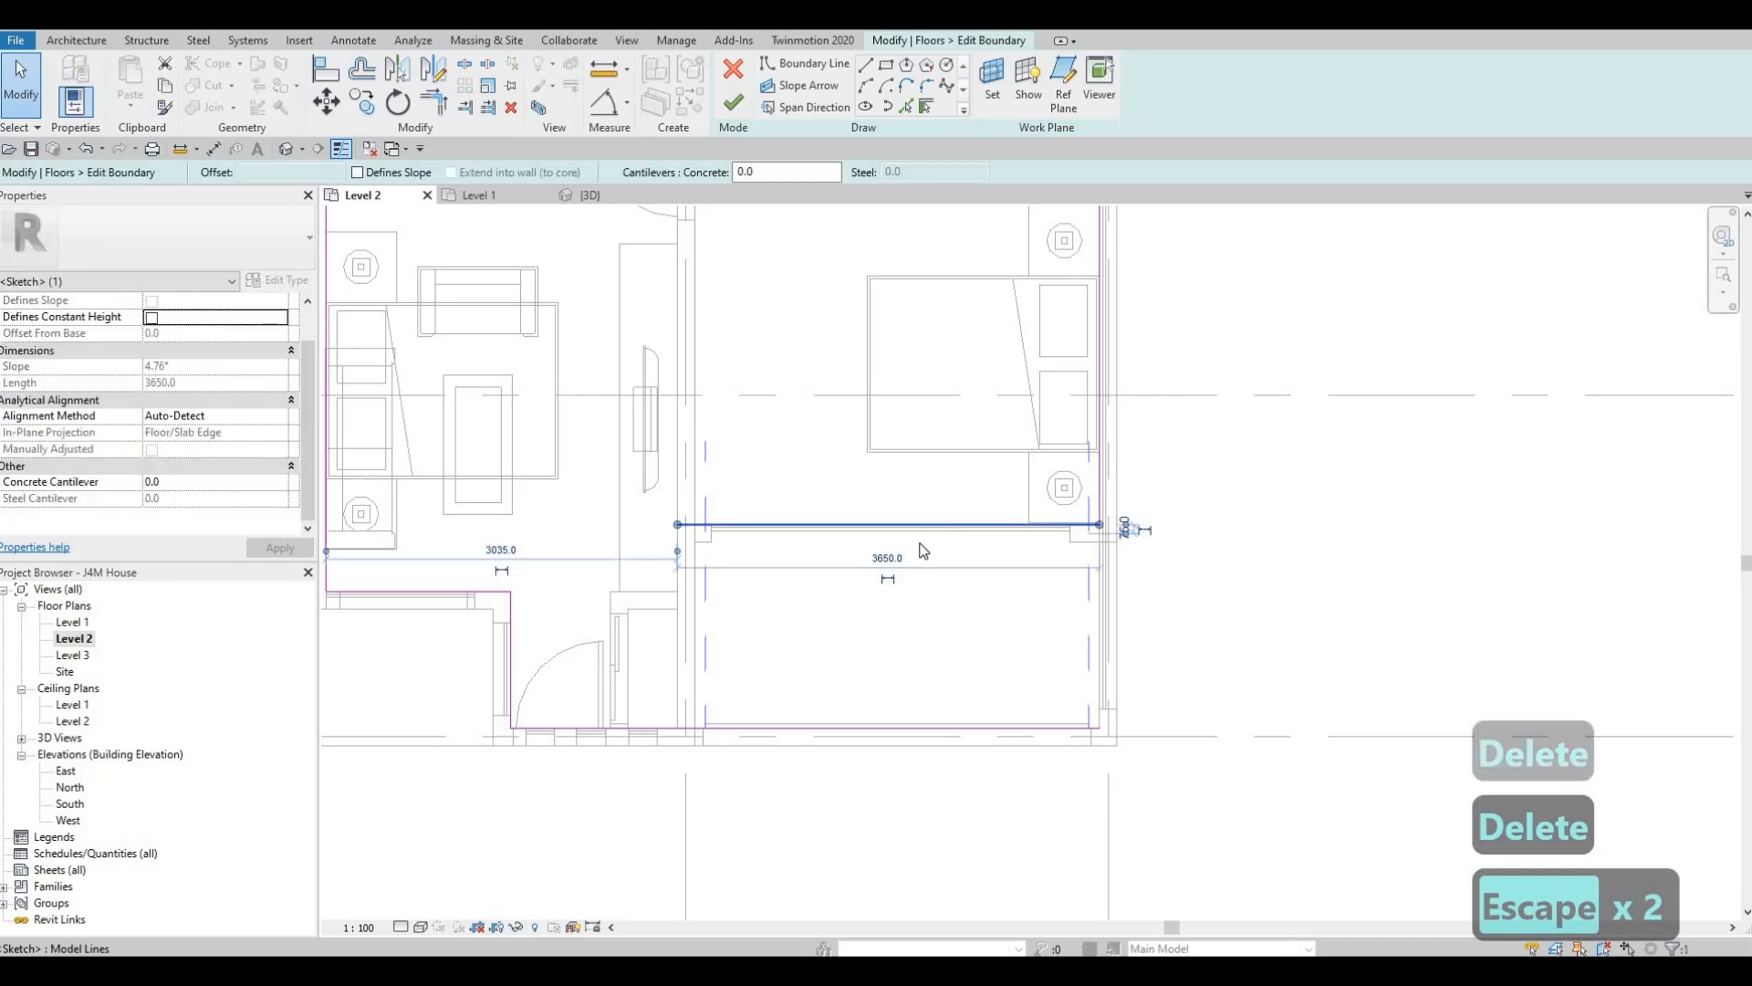
pyautogui.press('Delete')
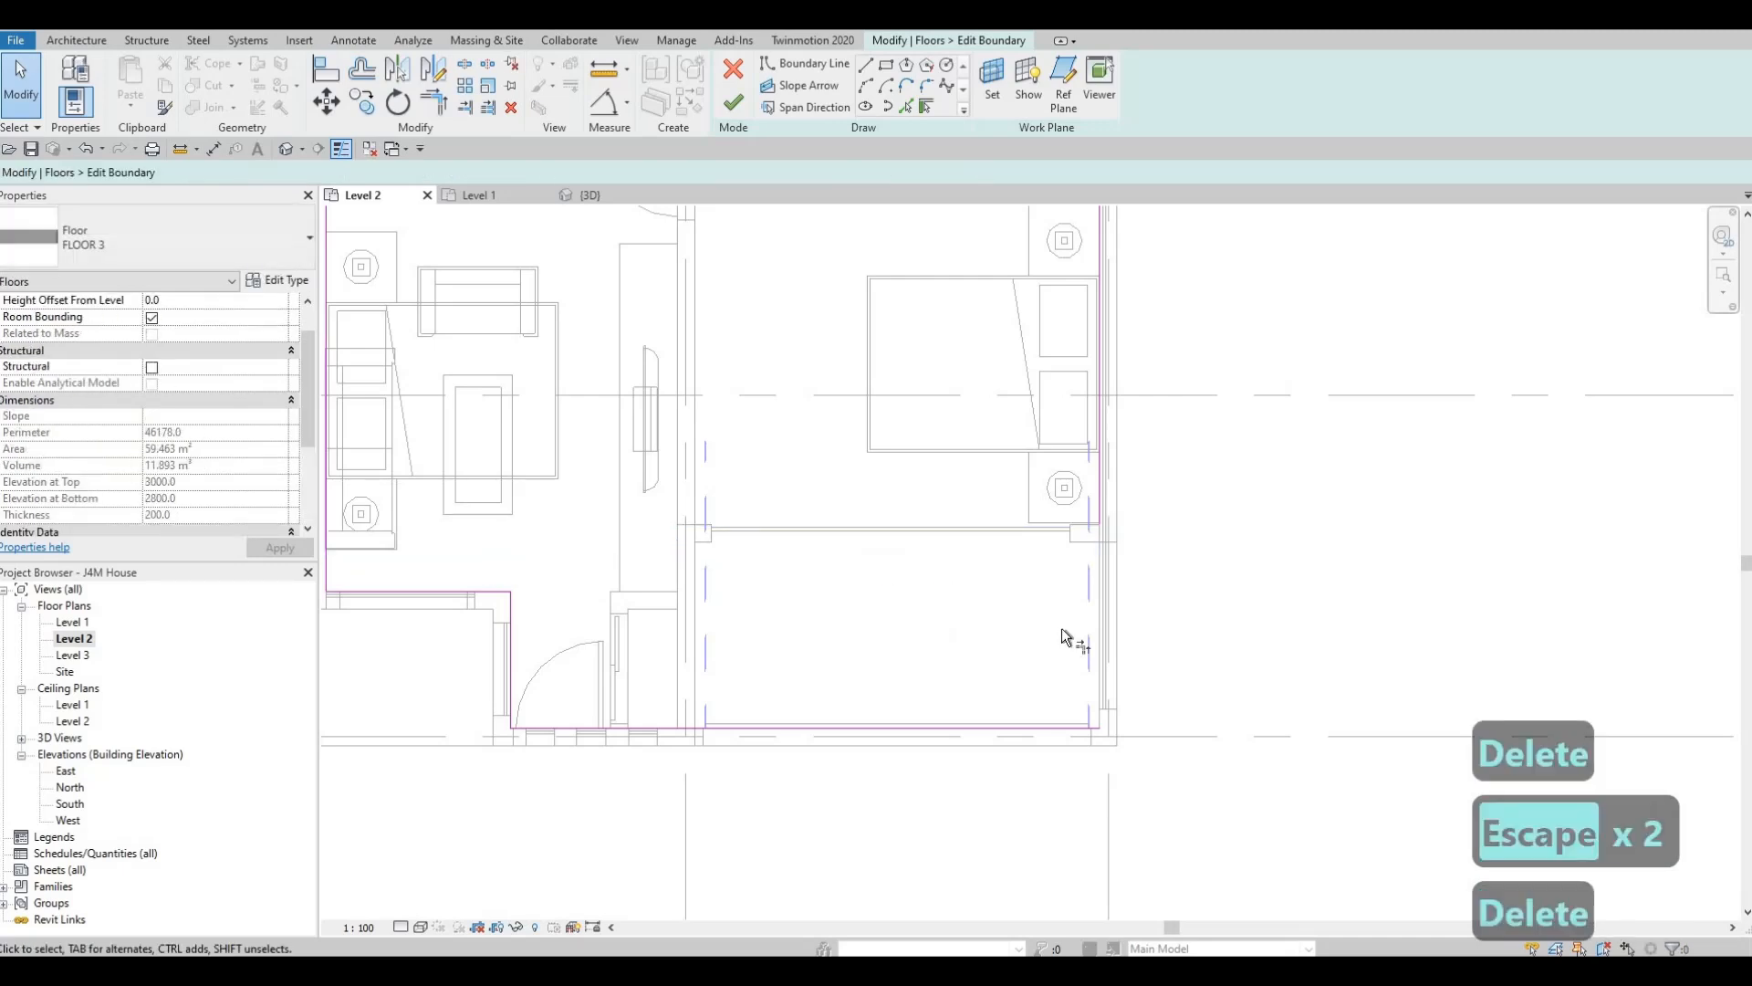
# Trim the side exterior-wall boundary line to a corner with the new front line and finish the floor boundary edit.
pyautogui.press('t')
pyautogui.press('r')
pyautogui.click(1100, 482)
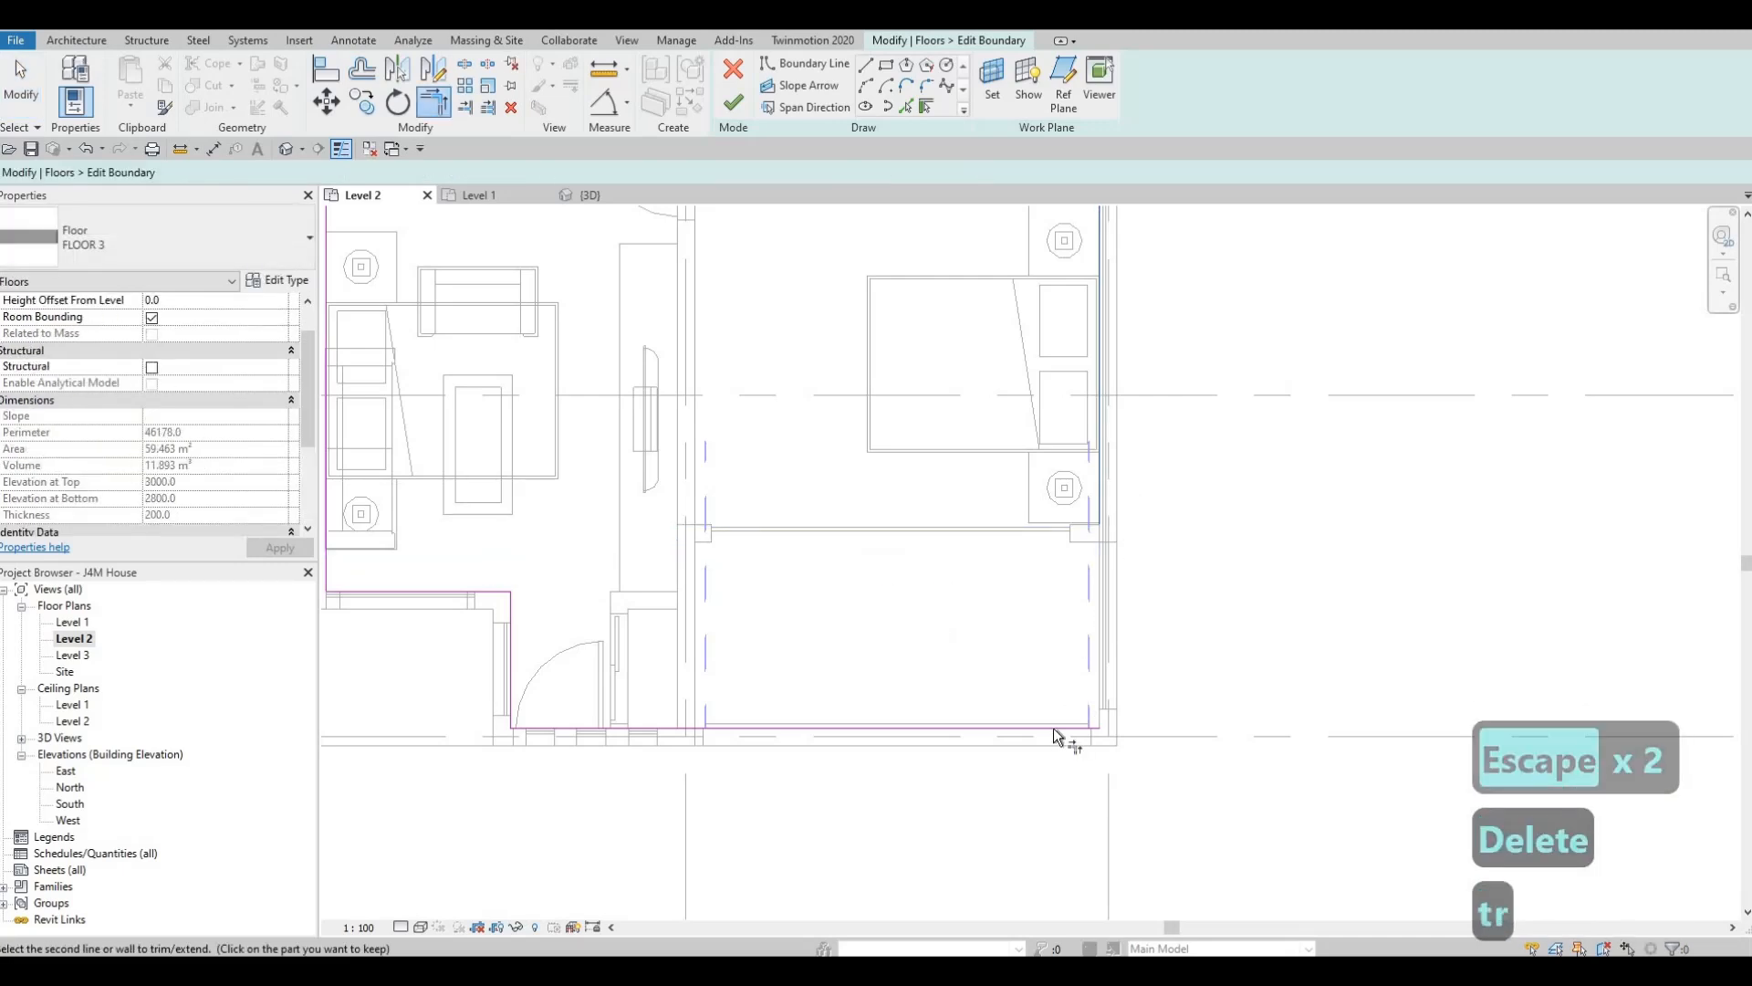
pyautogui.click(1053, 726)
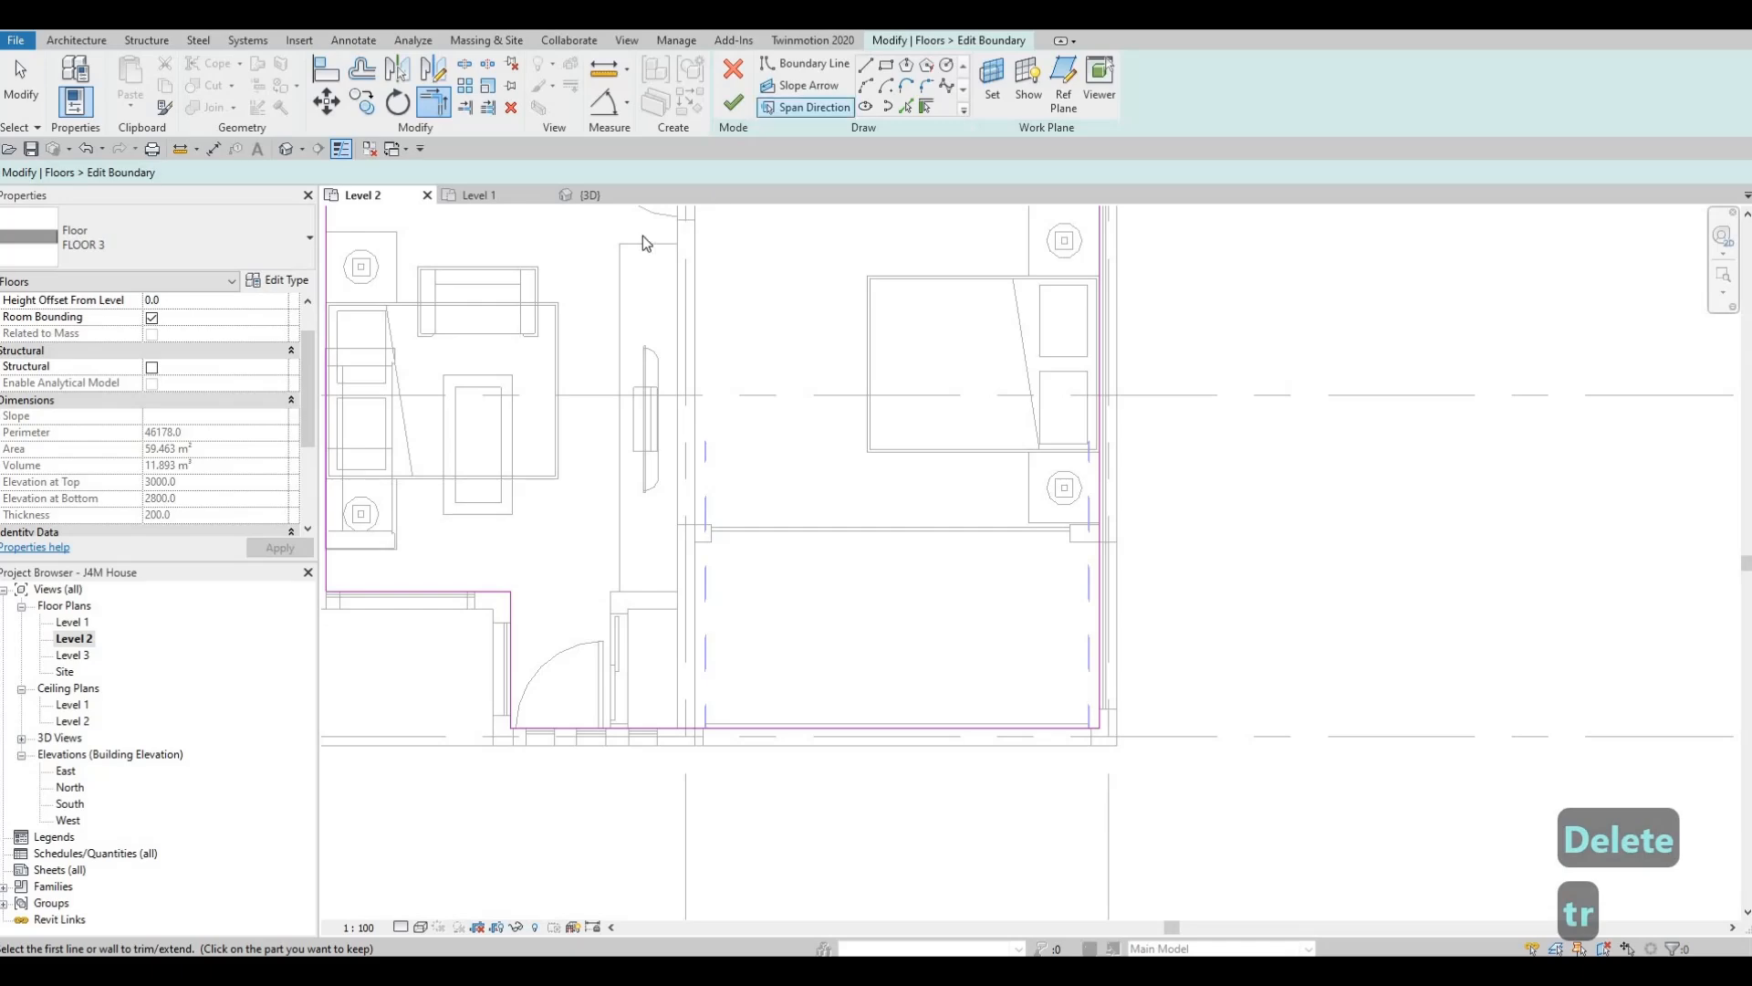
pyautogui.click(733, 101)
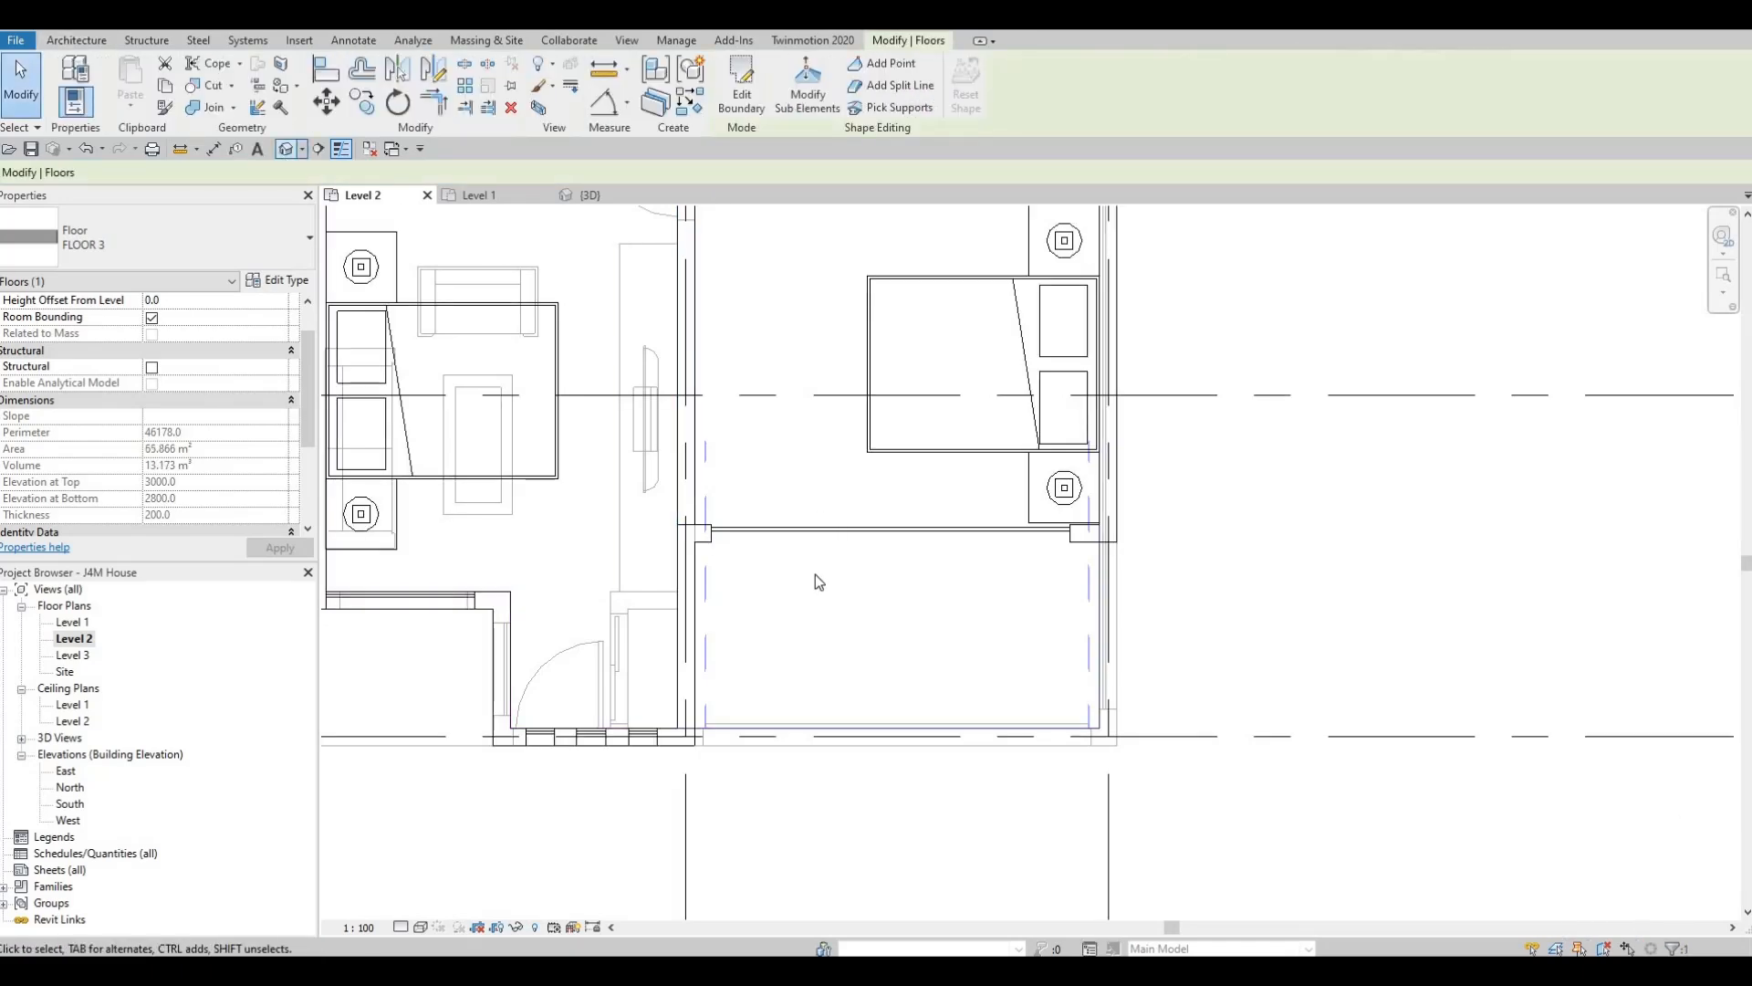
# Open the 3D view and examine the Level 2 floor over the garage front, the upper rooms and the rear of the house.
pyautogui.click(589, 195)
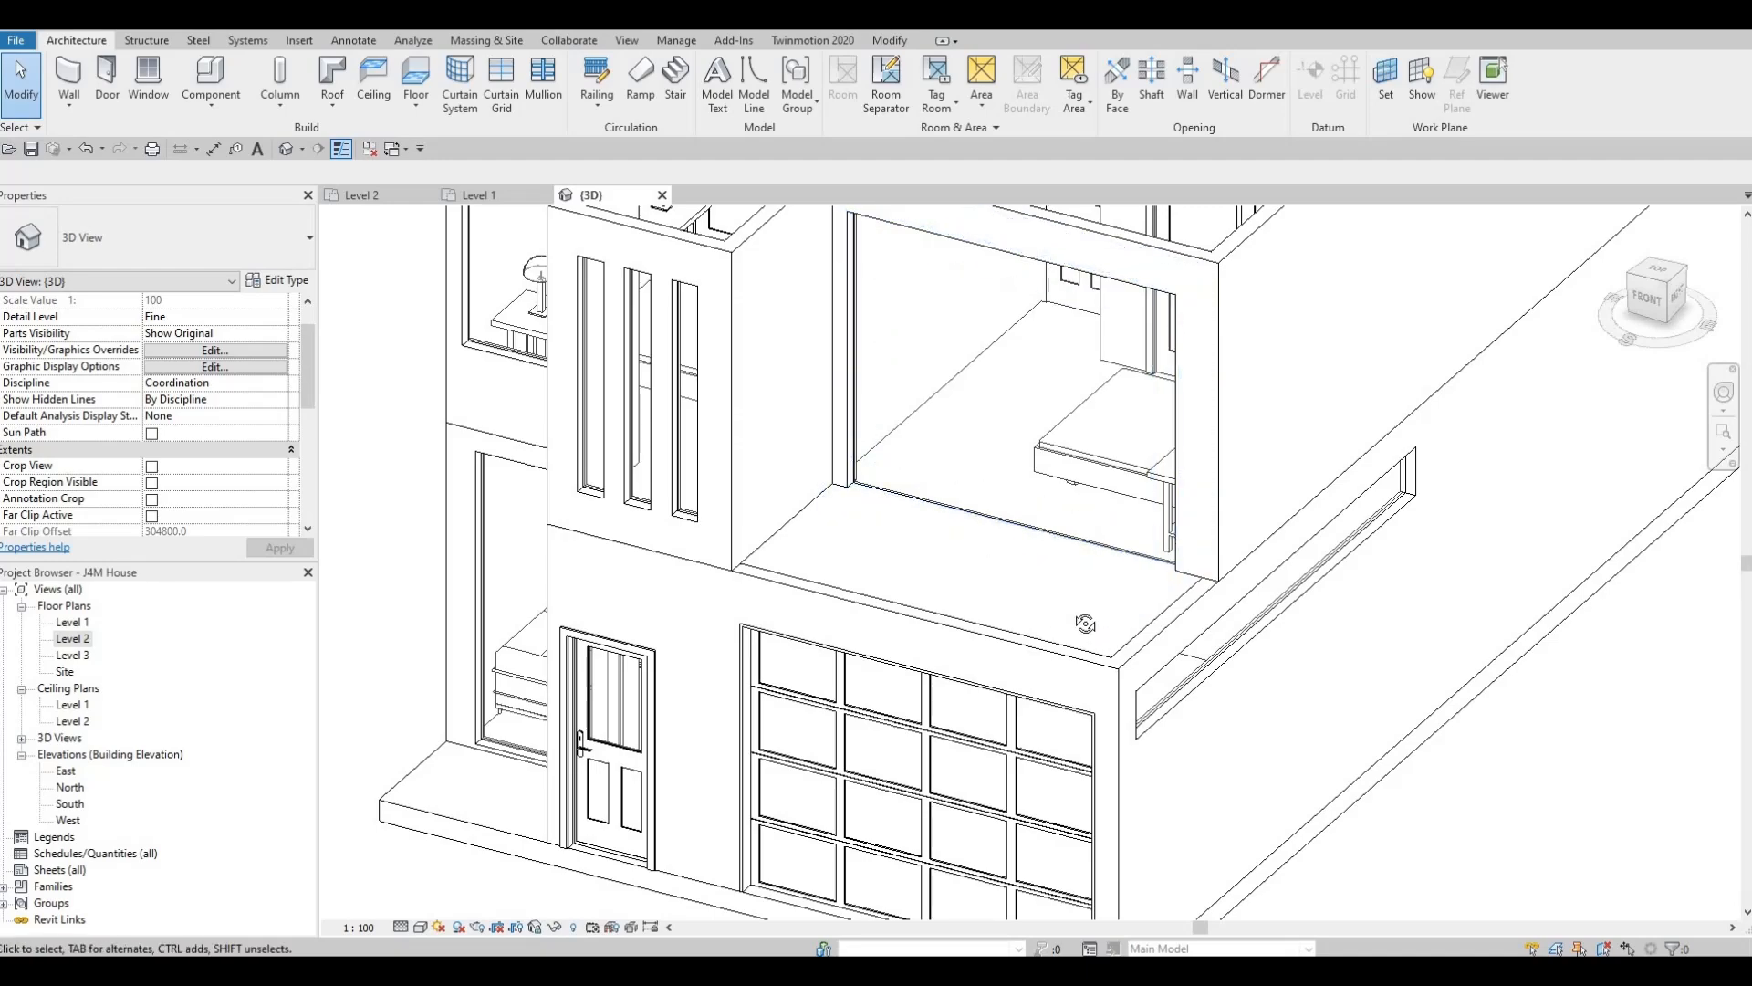
pyautogui.scroll(3, 908, 566)
pyautogui.scroll(-5, 894, 581)
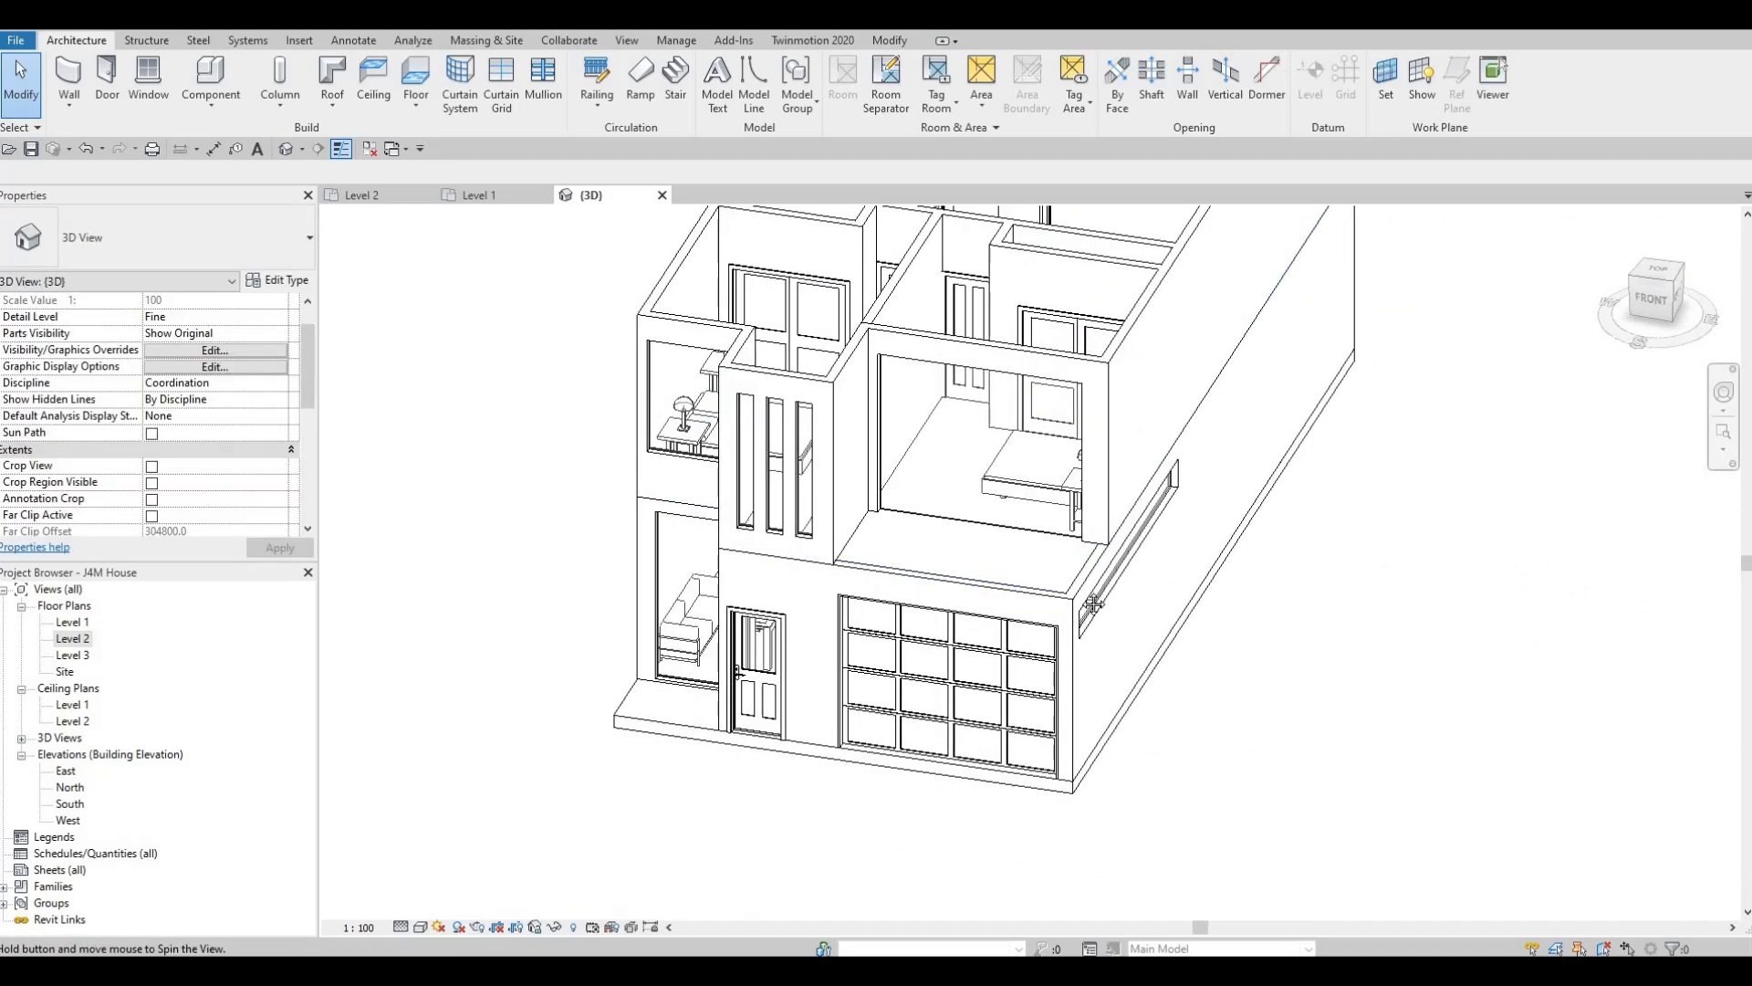
pyautogui.moveTo(899, 577)
pyautogui.keyDown('shift'); pyautogui.mouseDown(button='middle')
pyautogui.moveTo(940, 579)
pyautogui.moveTo(919, 549)
pyautogui.mouseUp(button='middle'); pyautogui.keyUp('shift')
pyautogui.keyDown('shift'); pyautogui.moveTo(816, 520); pyautogui.dragTo(748, 488, button='middle'); pyautogui.keyUp('shift')
pyautogui.moveTo(748, 484); pyautogui.dragTo(988, 593, button='middle')
pyautogui.scroll(-1, 989, 582)
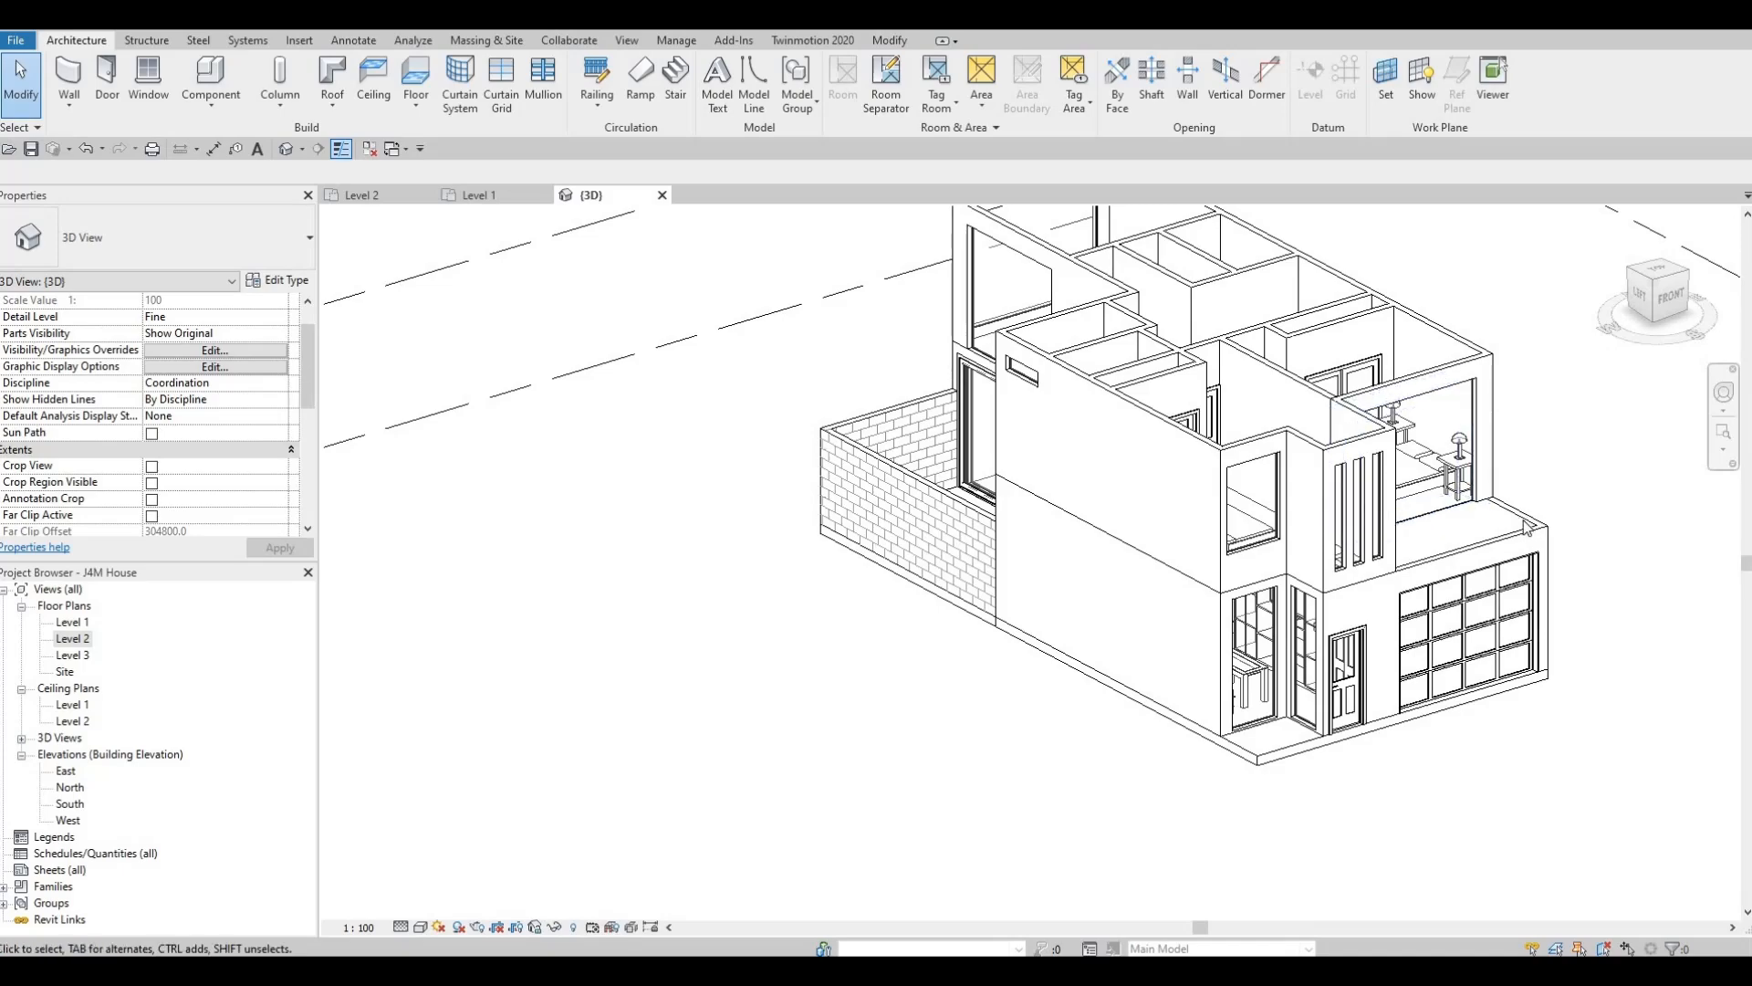
pyautogui.scroll(5, 1497, 525)
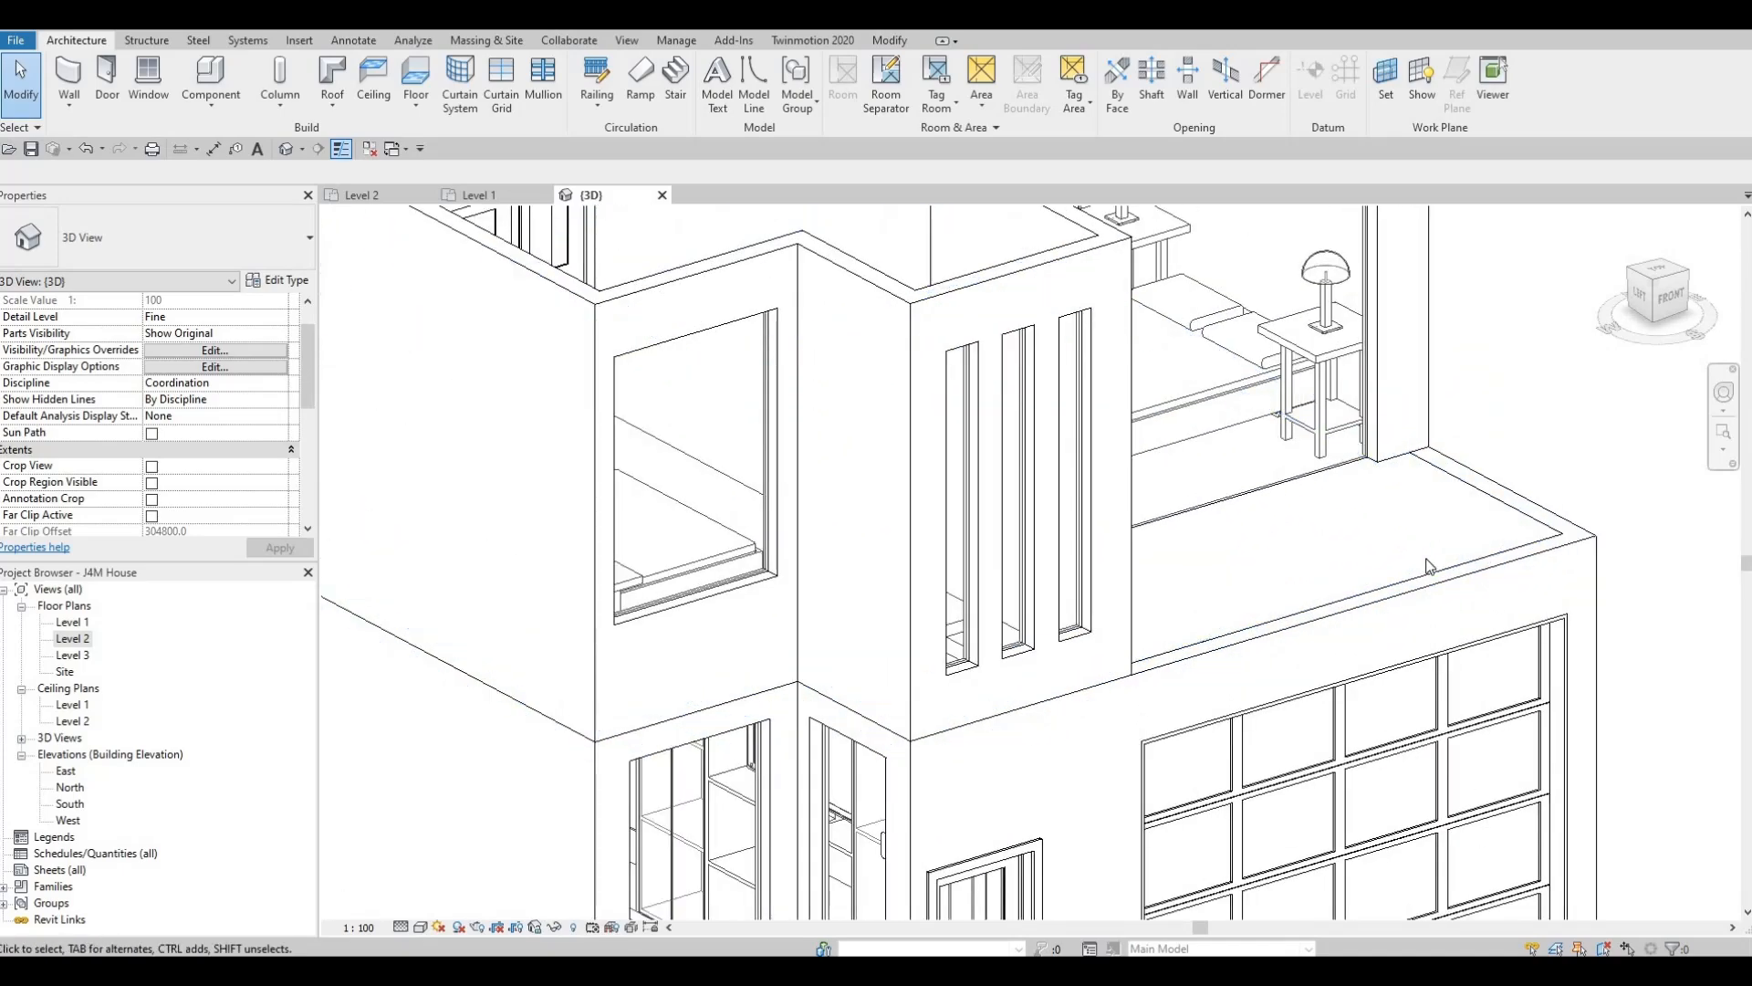
pyautogui.scroll(-4, 1461, 581)
pyautogui.keyDown('shift'); pyautogui.moveTo(1426, 582); pyautogui.dragTo(1471, 586, button='middle'); pyautogui.keyUp('shift')
pyautogui.scroll(-1, 1320, 622)
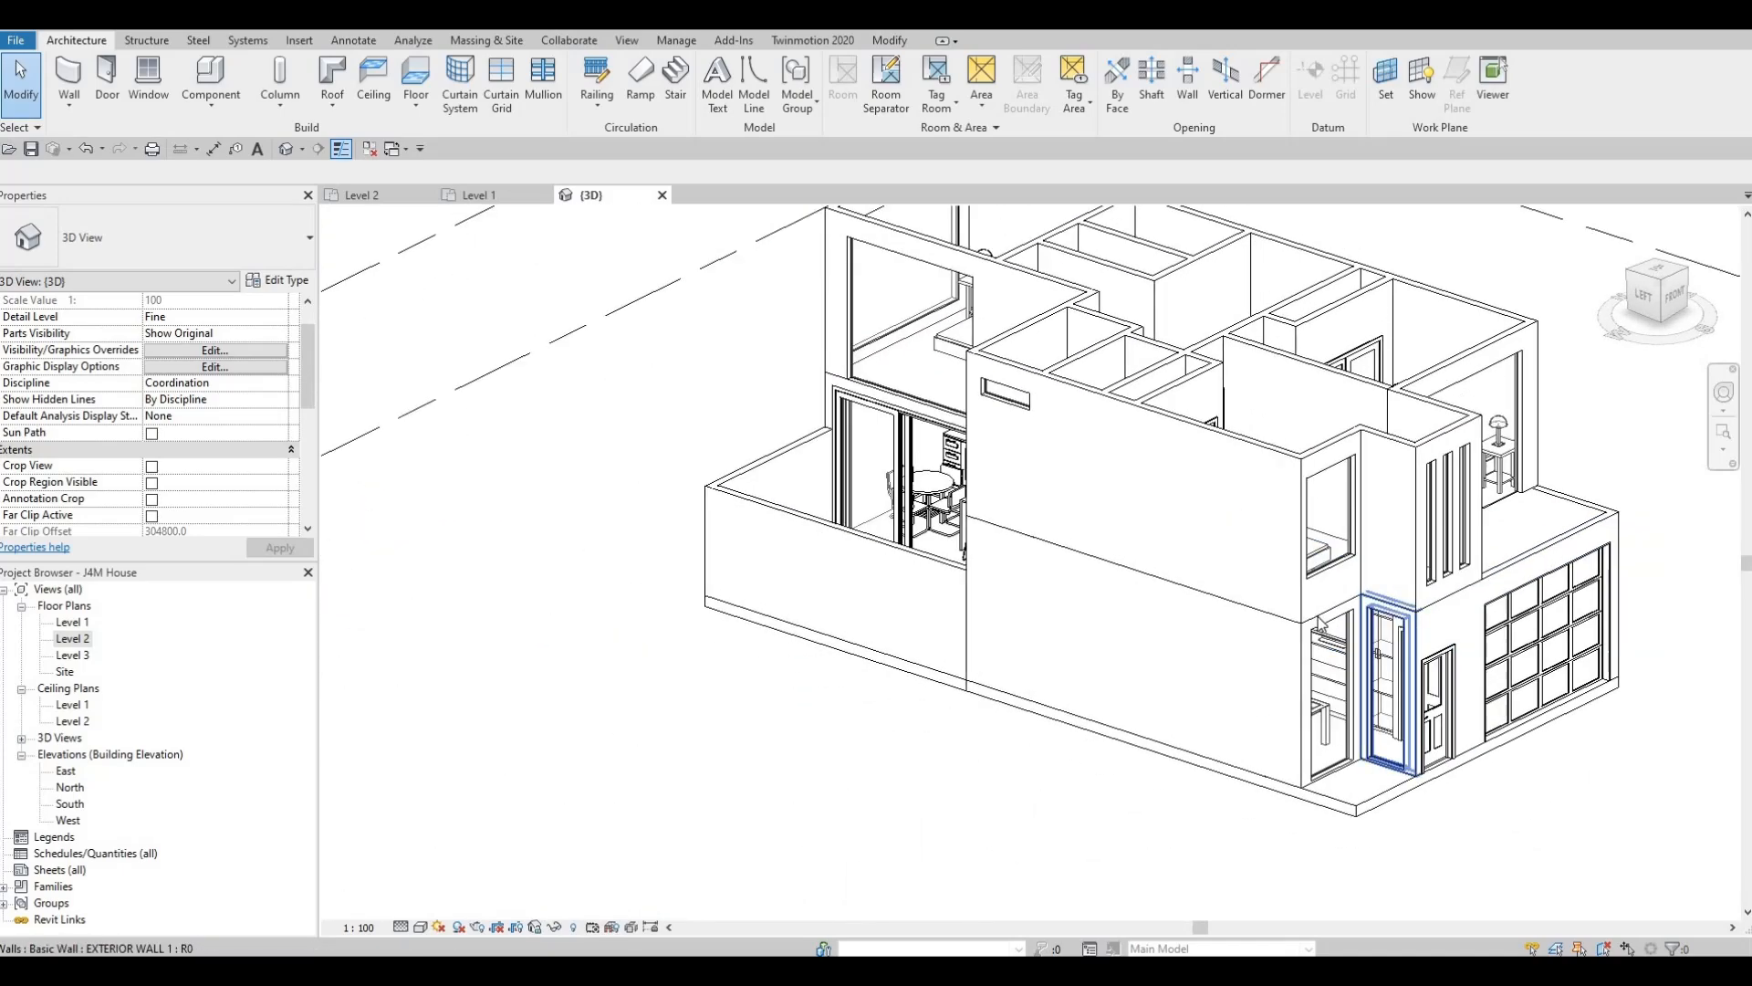
pyautogui.scroll(3, 1511, 540)
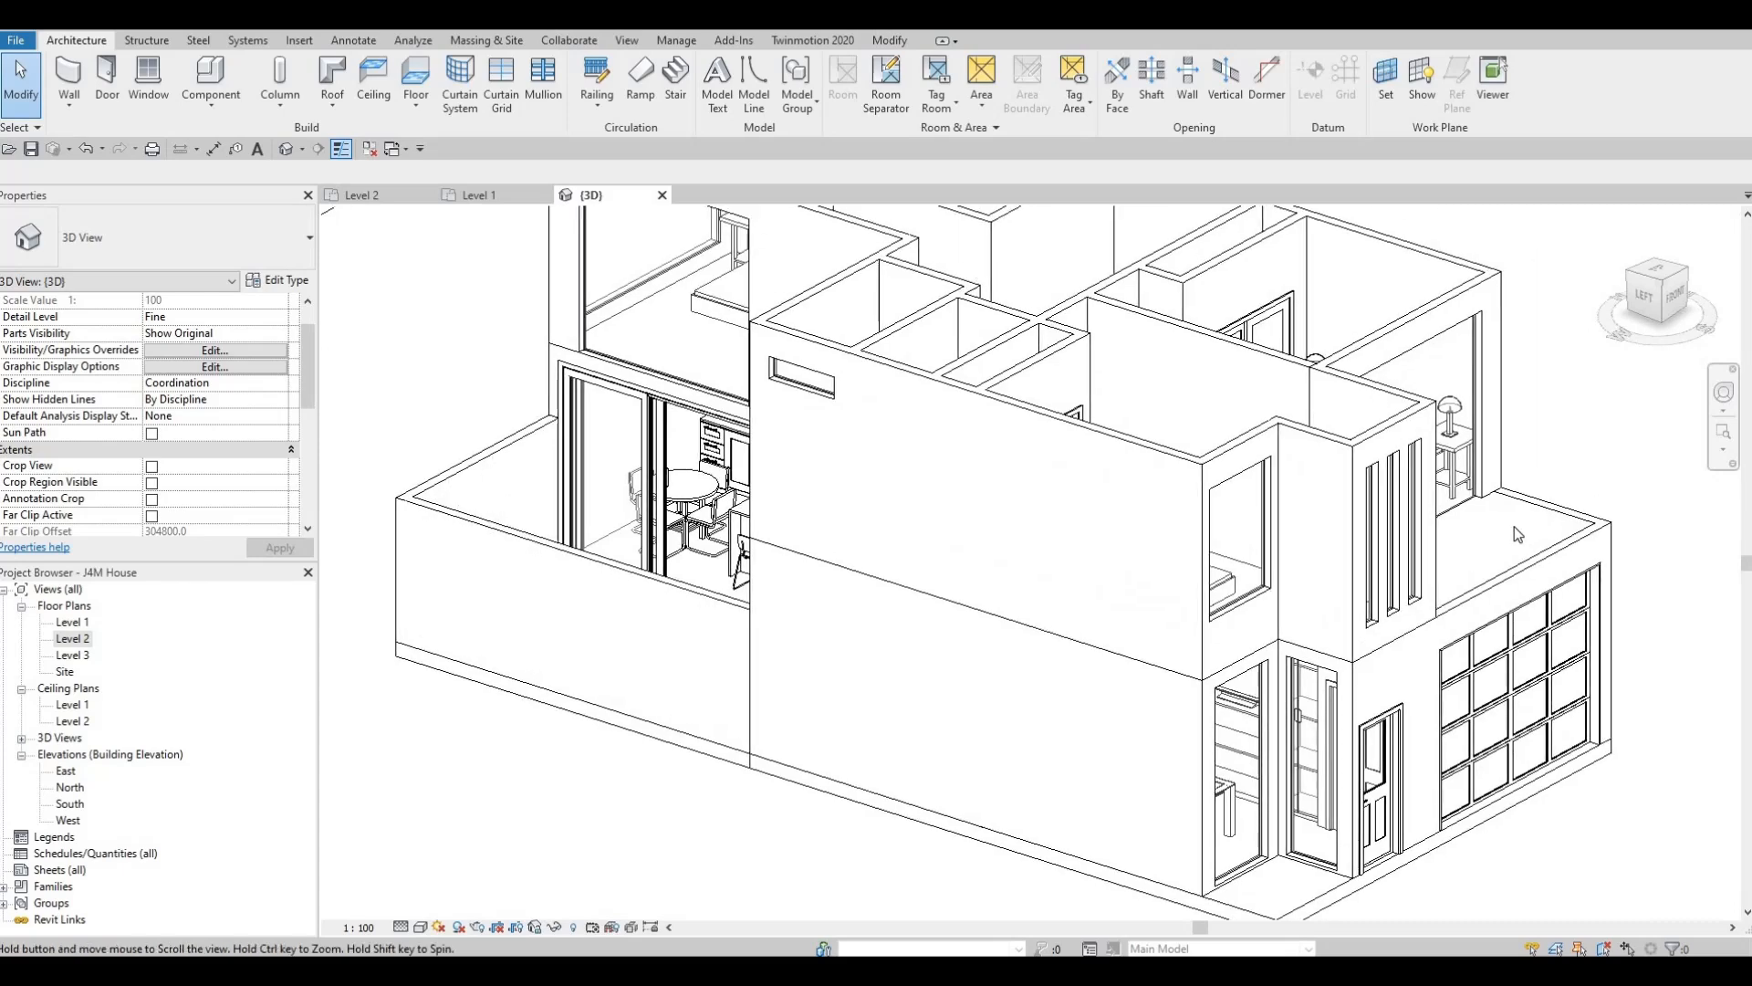
pyautogui.moveTo(1518, 535); pyautogui.dragTo(1500, 539, button='middle')
pyautogui.keyDown('shift'); pyautogui.moveTo(1229, 646); pyautogui.dragTo(386, 933, button='middle'); pyautogui.keyUp('shift')
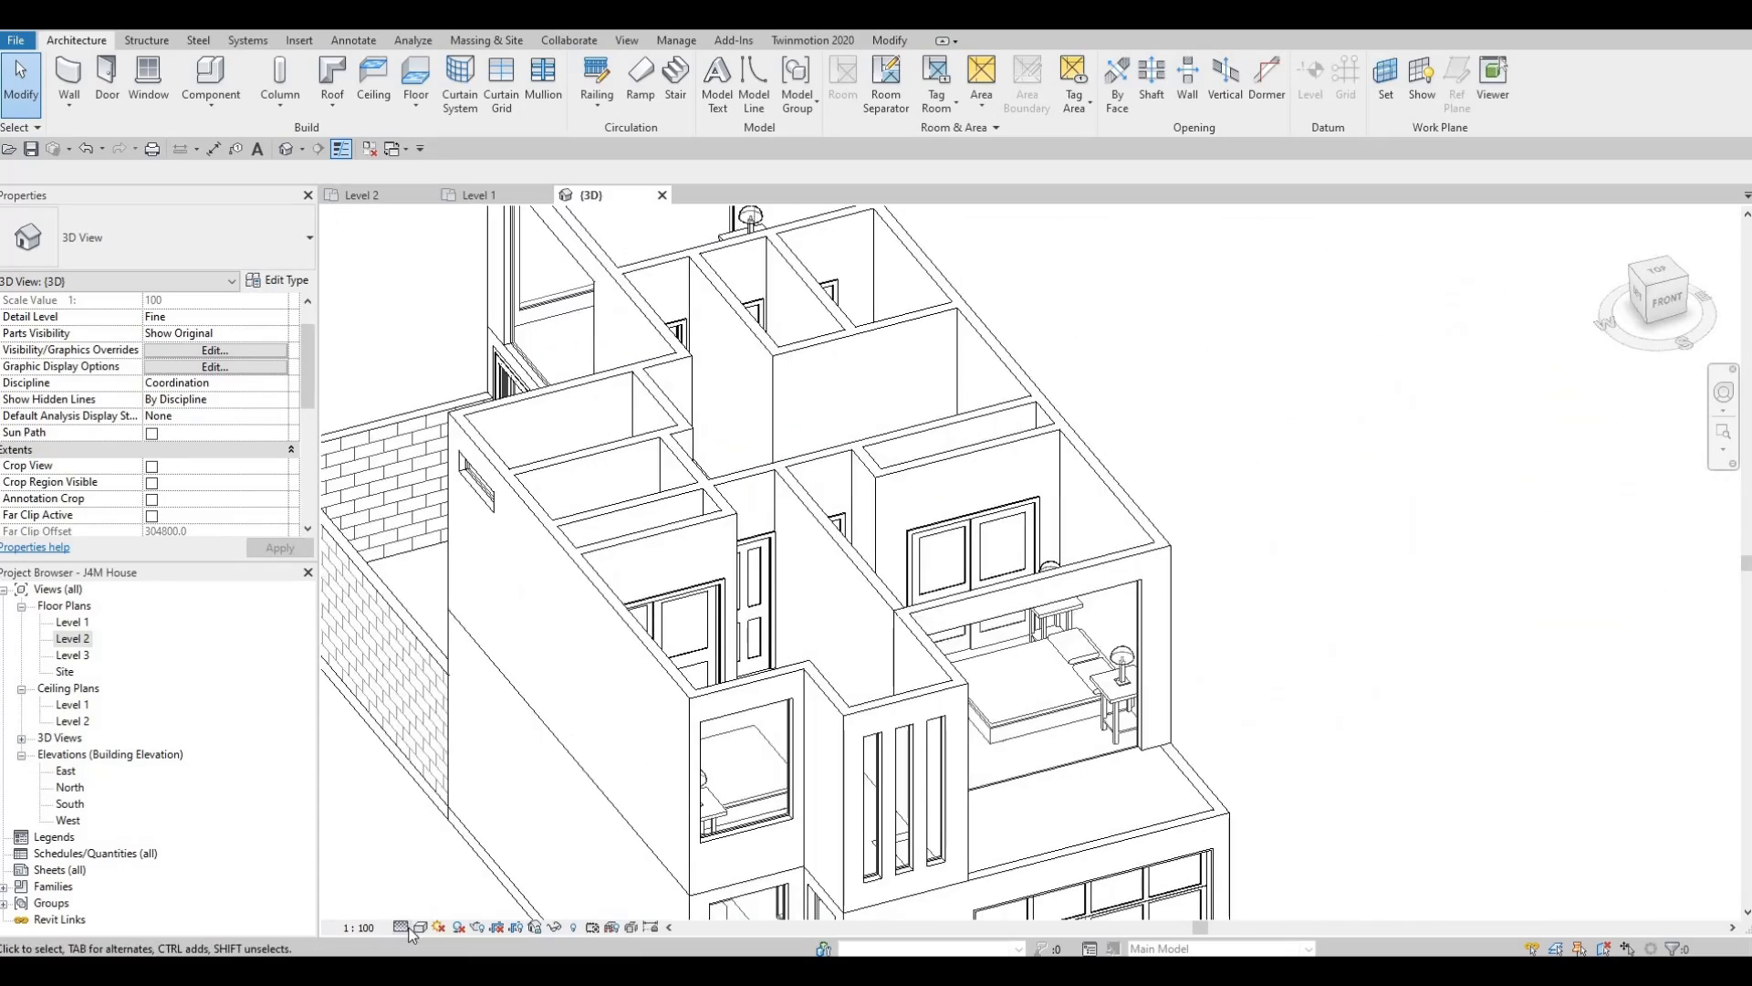
# Set the 3D view to Fine detail level with the Realistic visual style to show the floor's material.
pyautogui.click(403, 927)
pyautogui.click(447, 907)
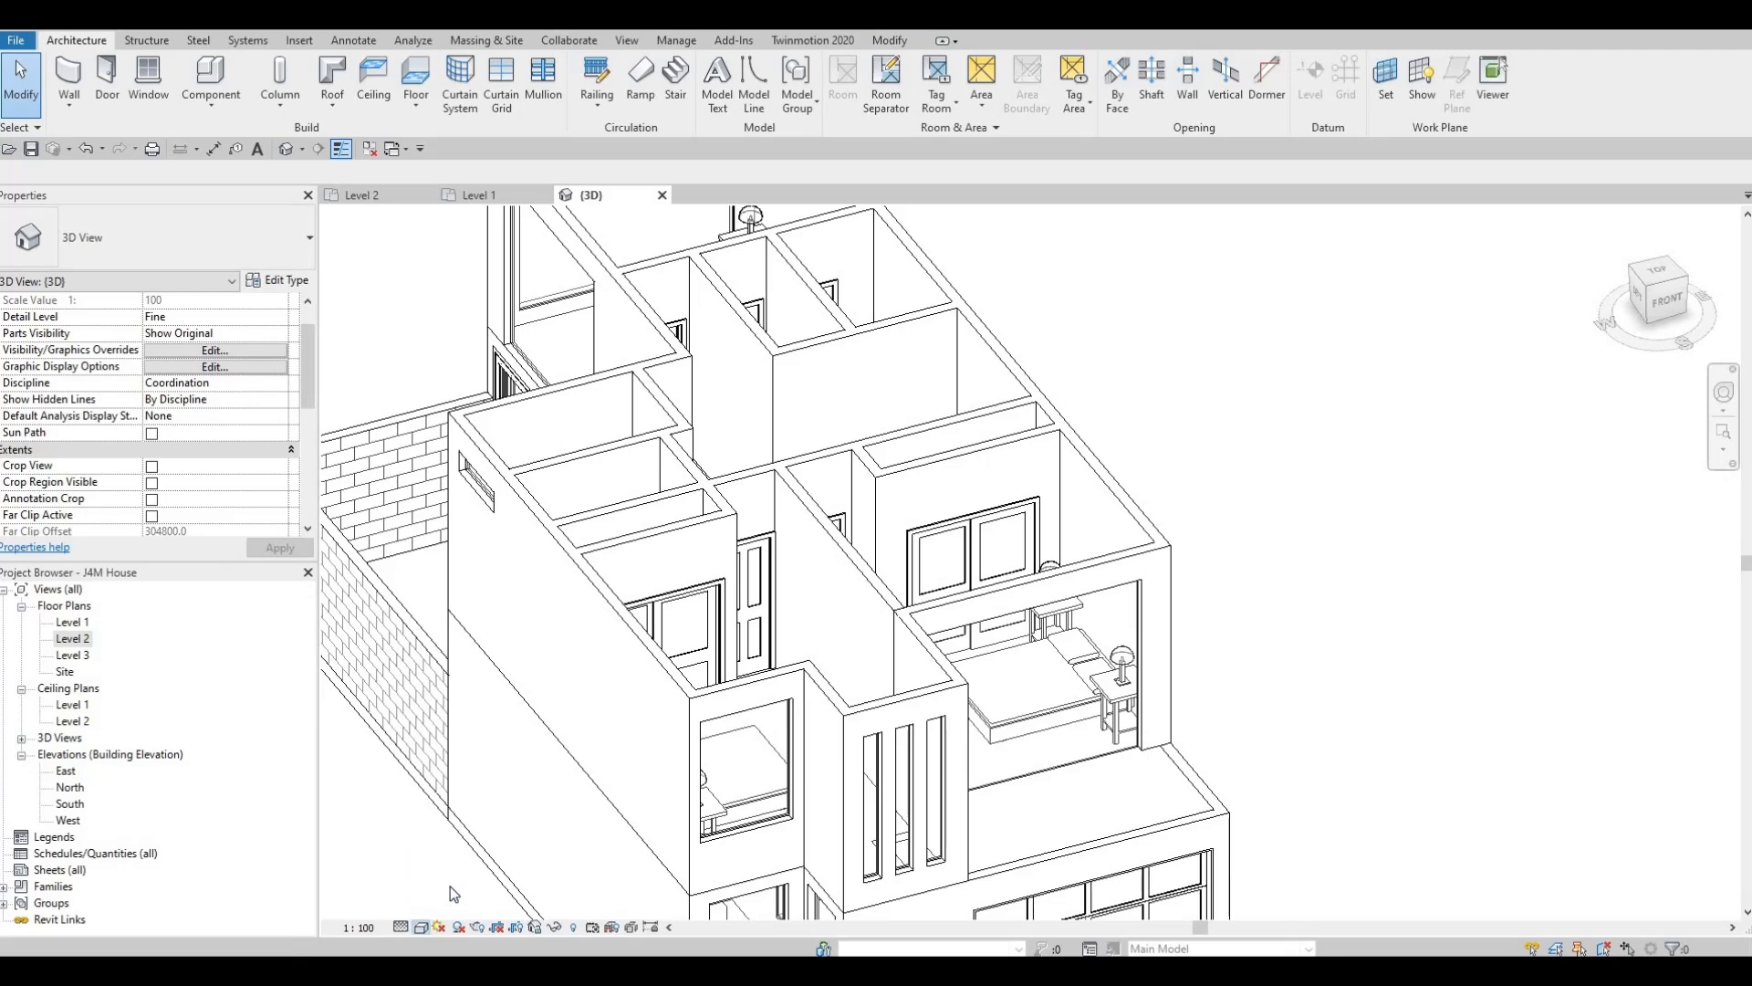
pyautogui.click(421, 927)
pyautogui.click(484, 892)
pyautogui.moveTo(1107, 804); pyautogui.dragTo(1074, 727, button='middle')
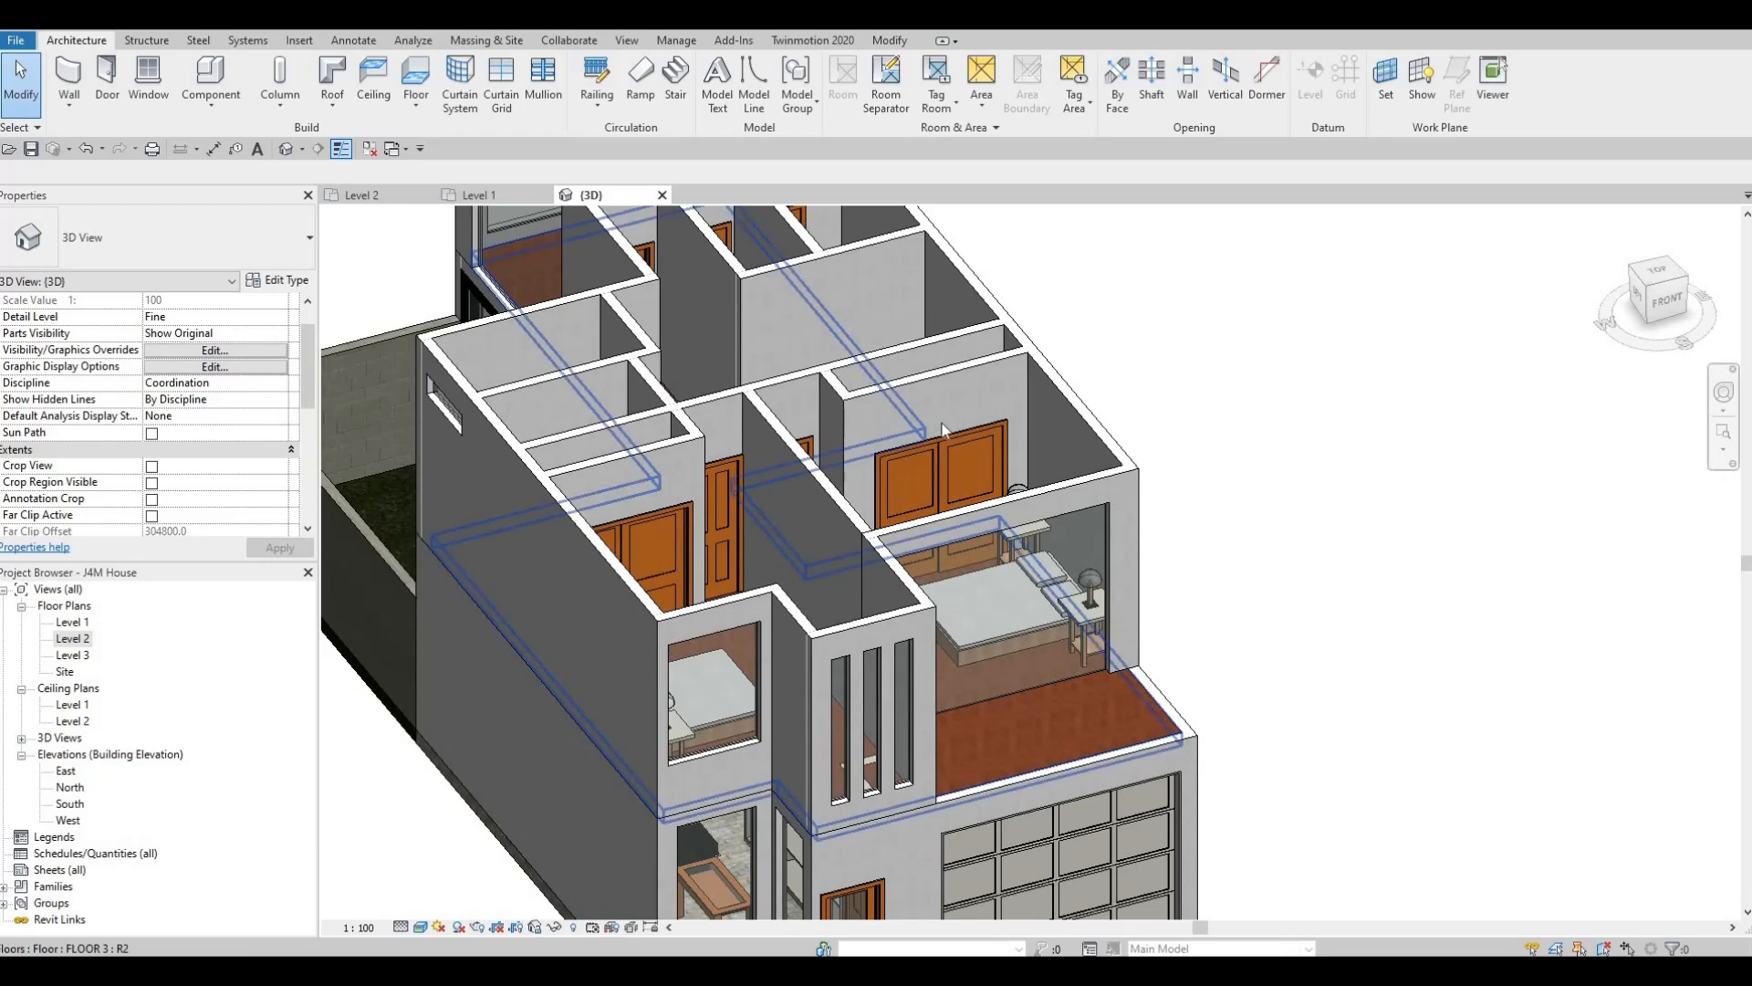
# Select the FLOOR 3 floor in the 3D view and open the Level 2 floor plan.
pyautogui.click(943, 429)
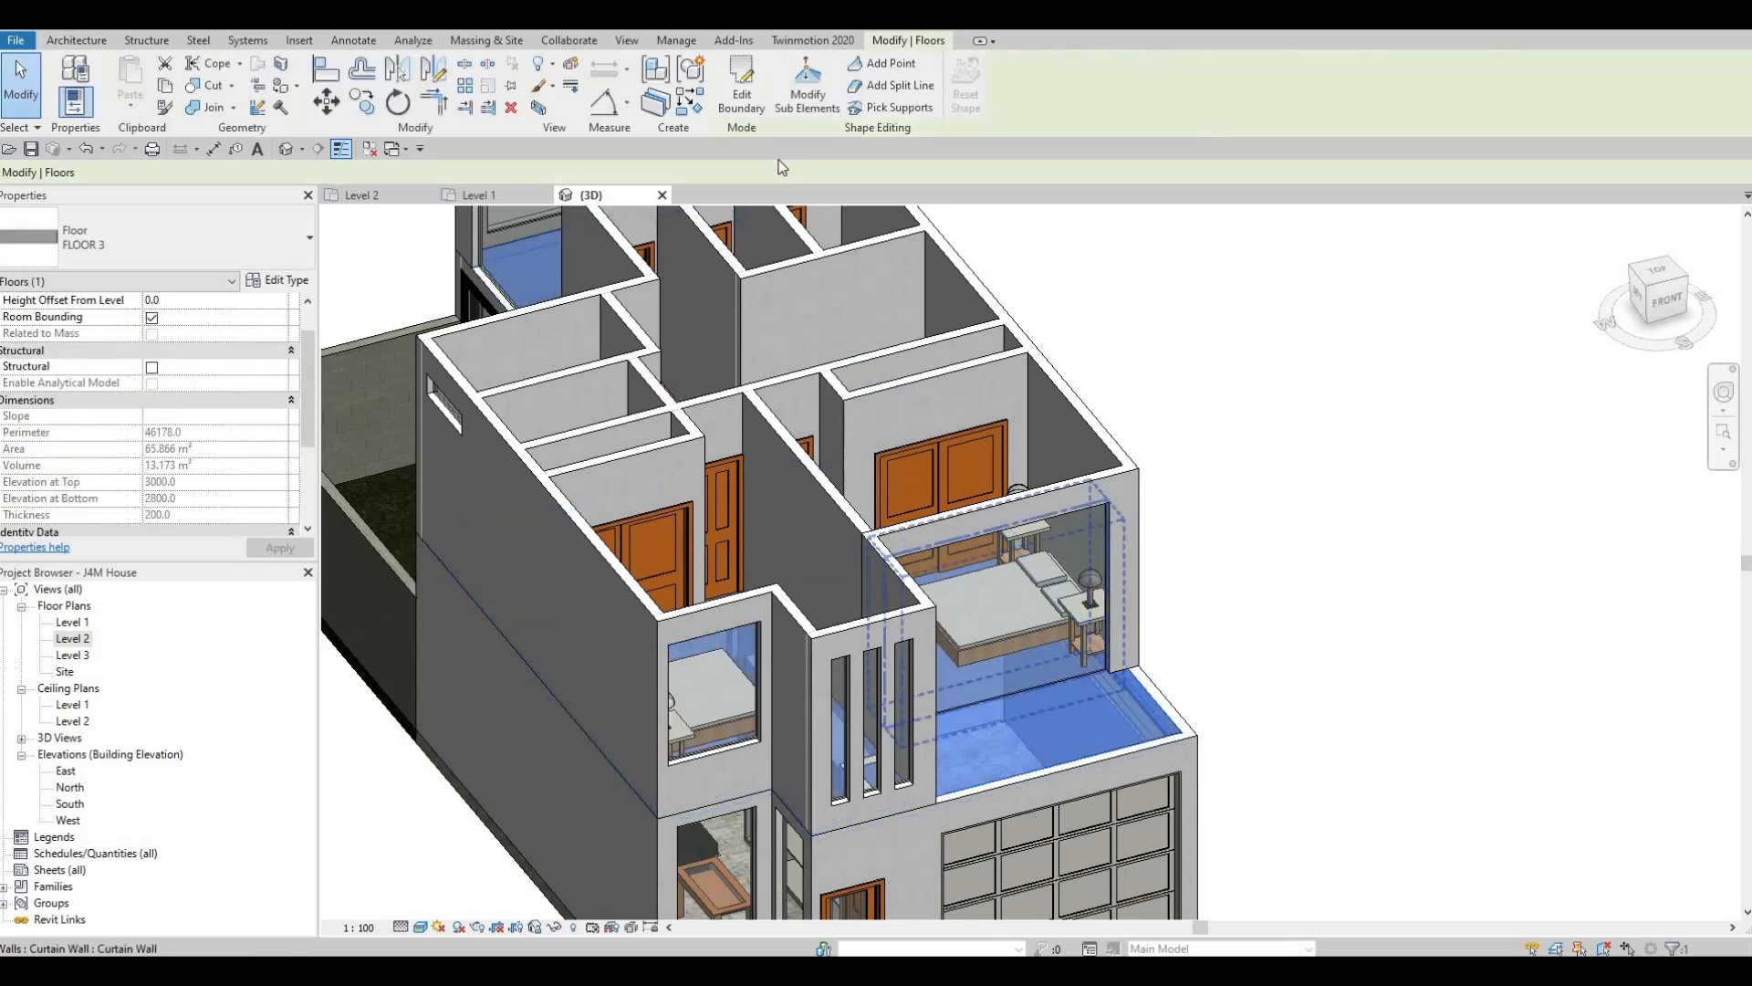
pyautogui.doubleClick(73, 639)
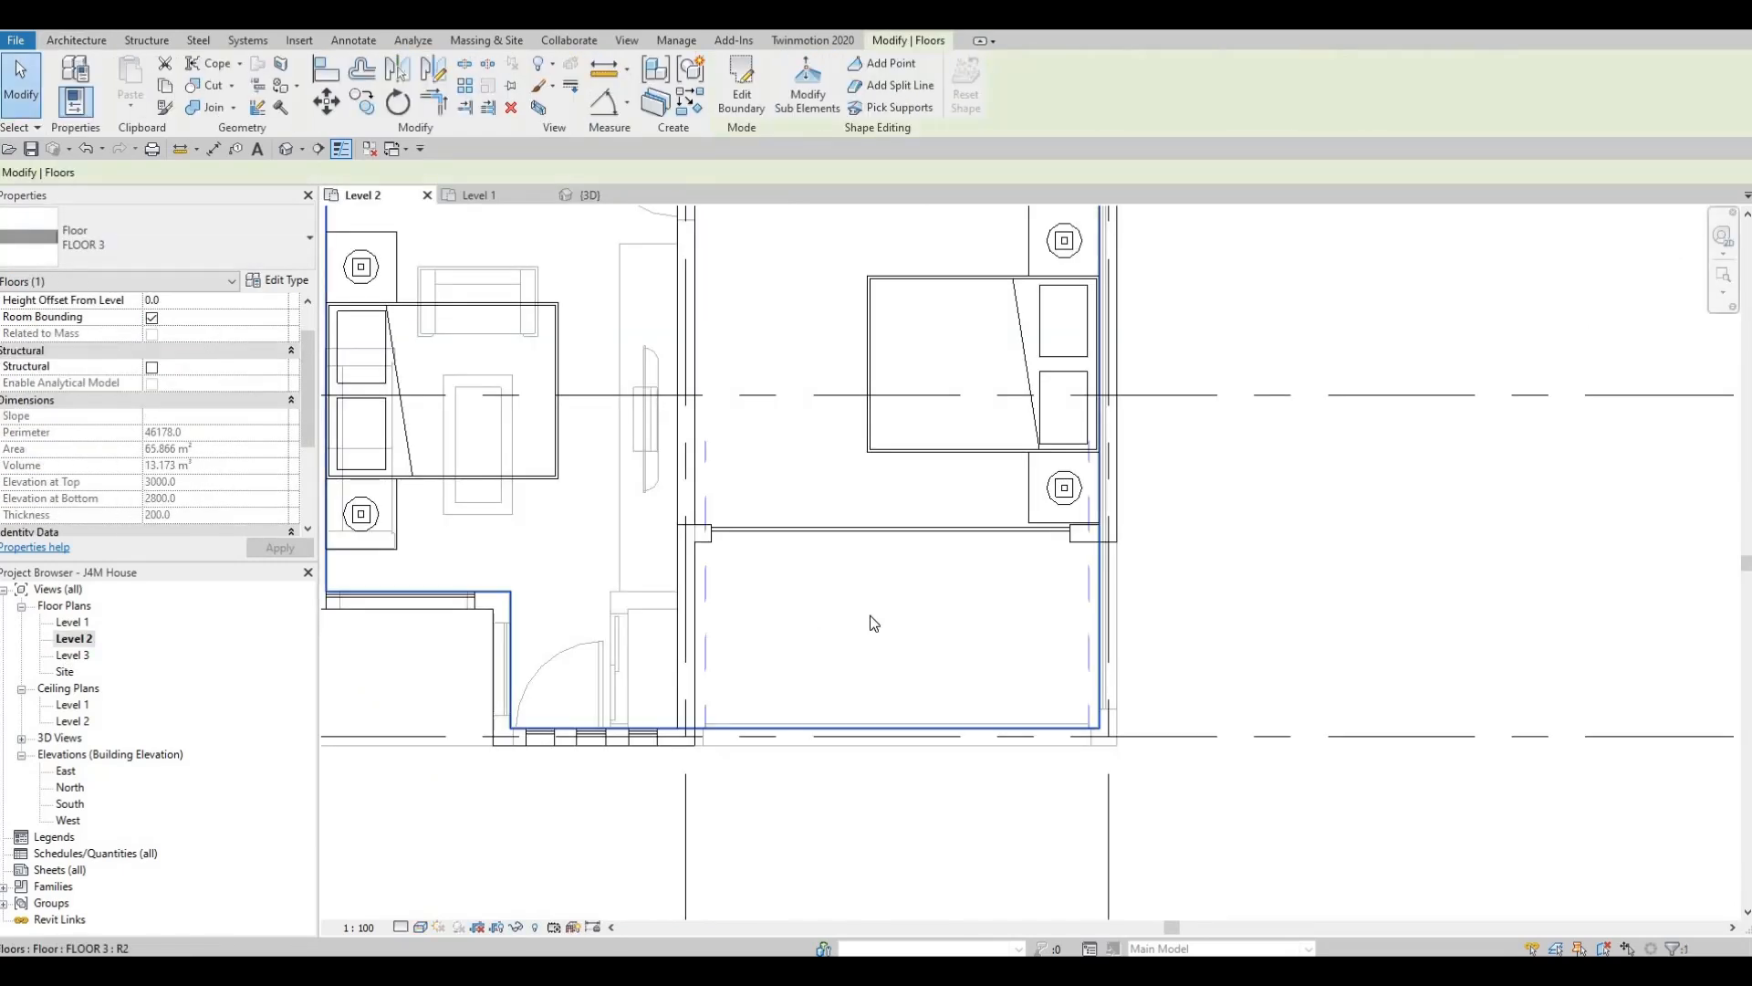
pyautogui.click(279, 65)
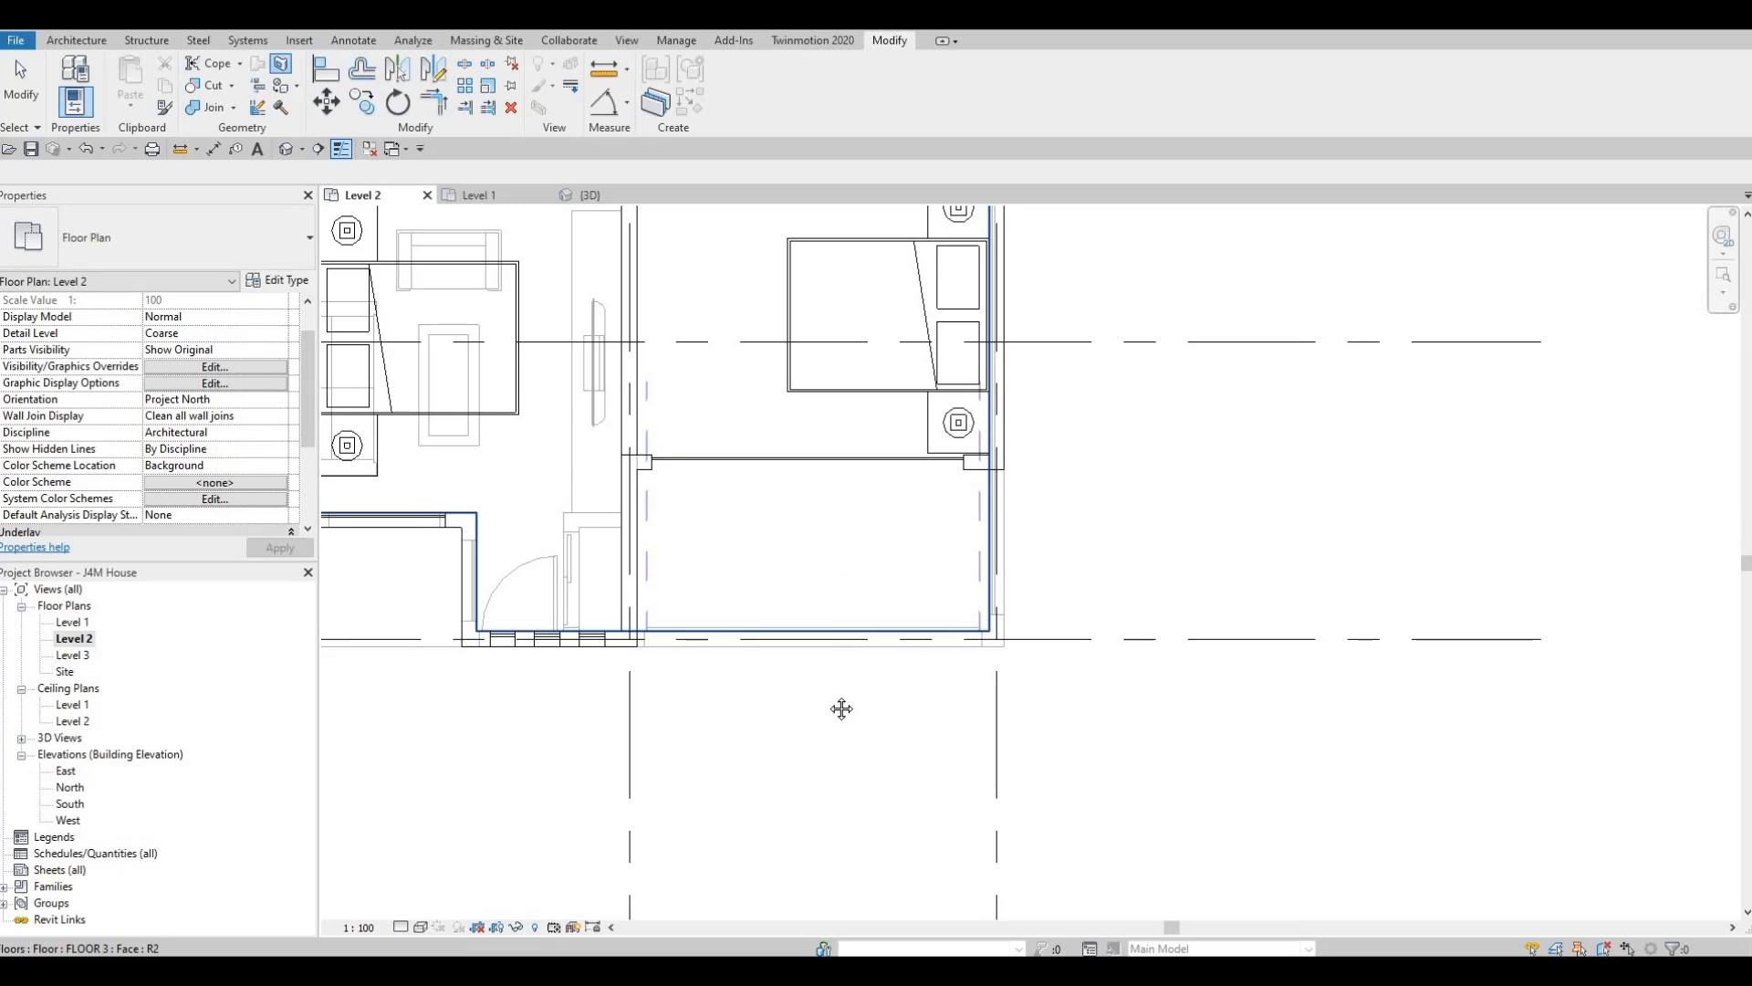
pyautogui.scroll(-4, 841, 708)
pyautogui.press('Escape')
# Select the FLOOR 3 floor at the rear bedroom's corner beside the open yard and start editing its boundary.
pyautogui.scroll(5, 803, 401)
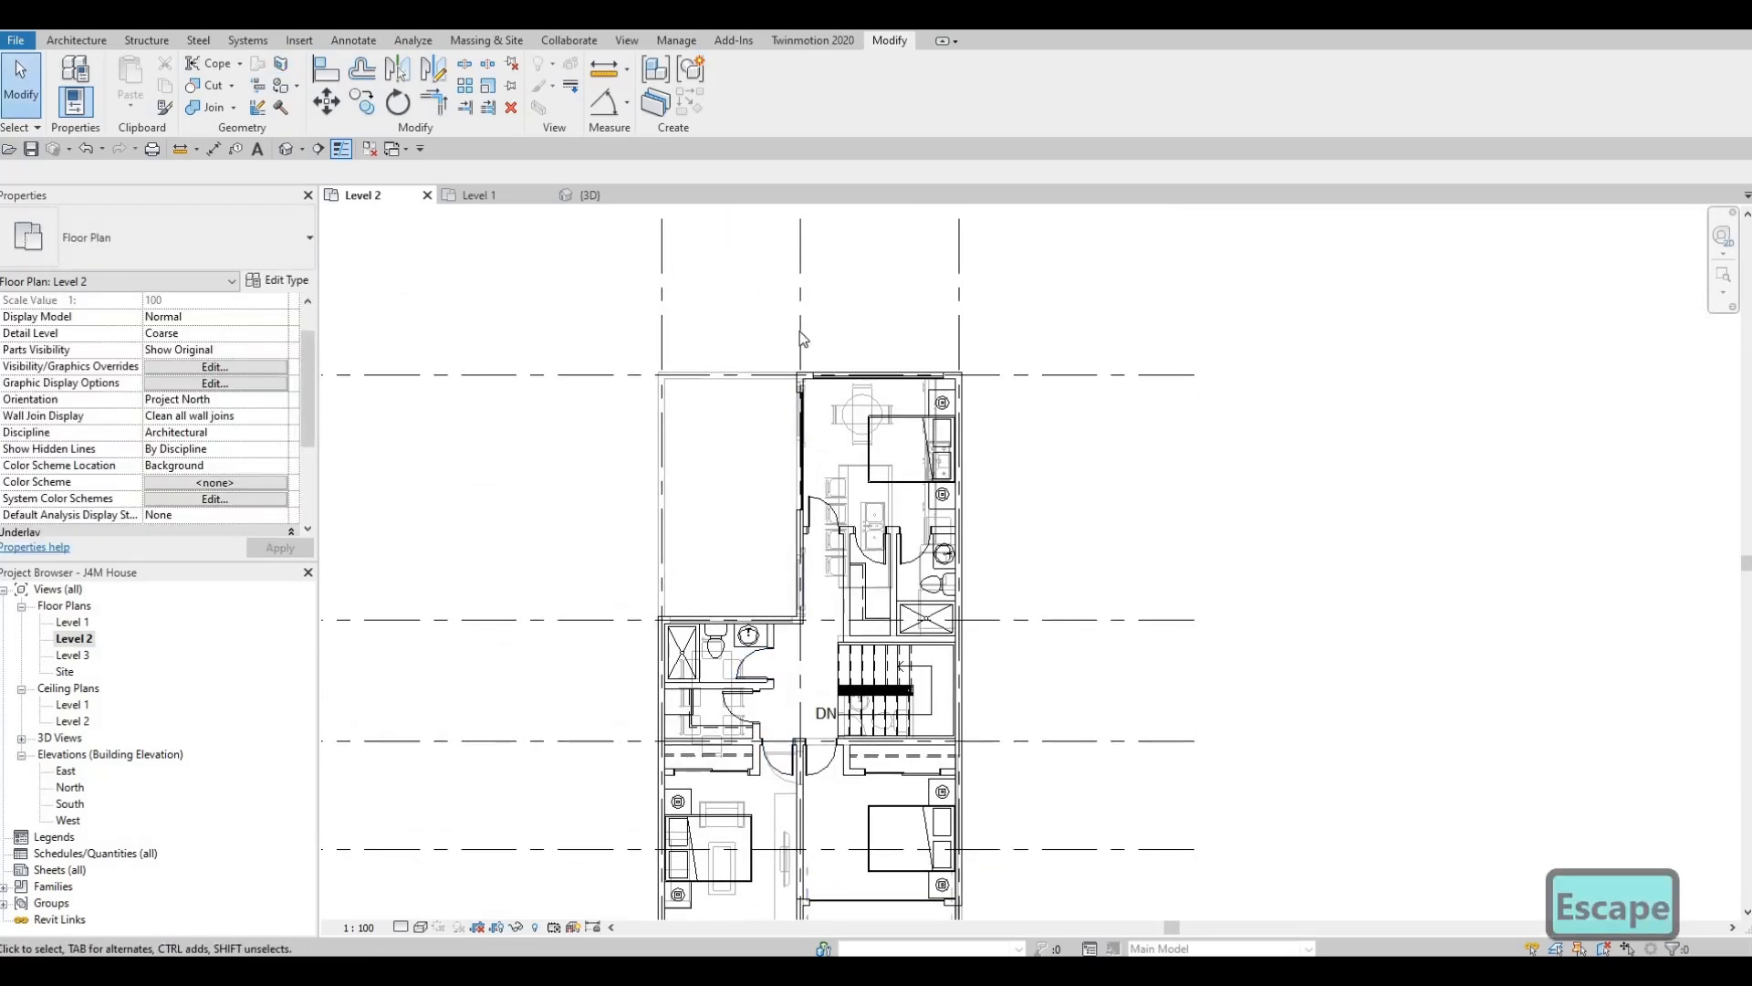
pyautogui.scroll(1, 772, 351)
pyautogui.moveTo(815, 393); pyautogui.dragTo(781, 313, button='middle')
pyautogui.scroll(-1, 787, 315)
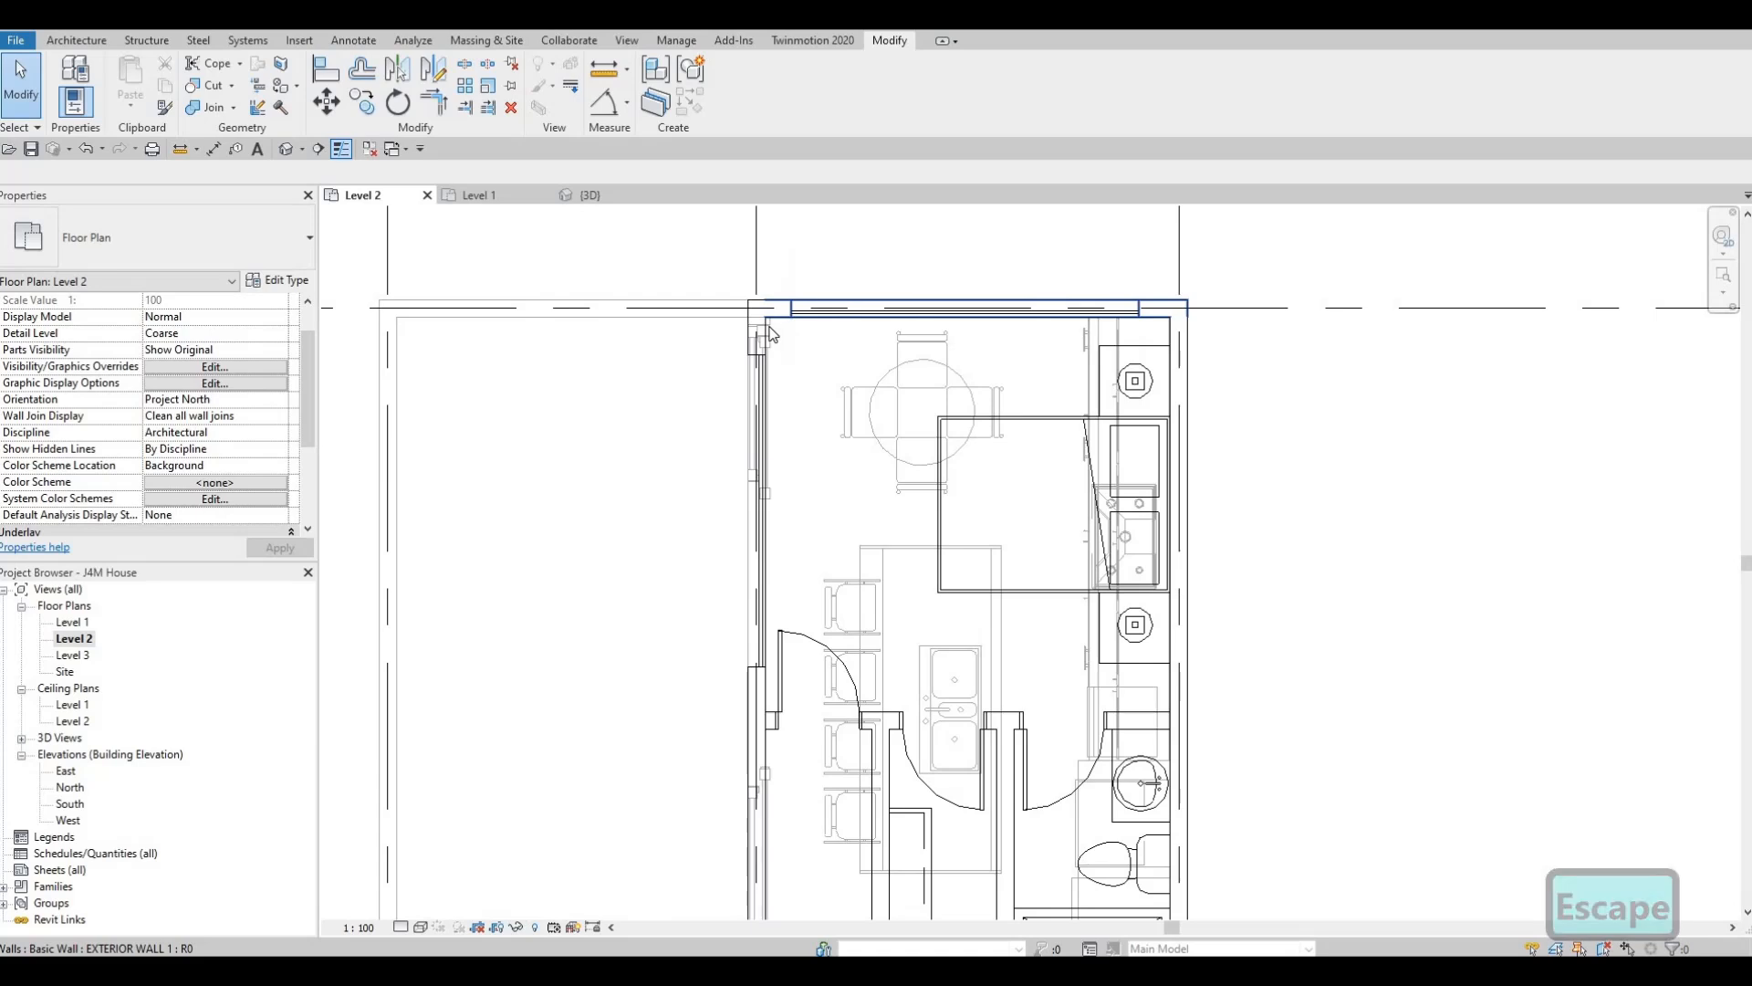
pyautogui.press('Tab')
pyautogui.press('Tab')
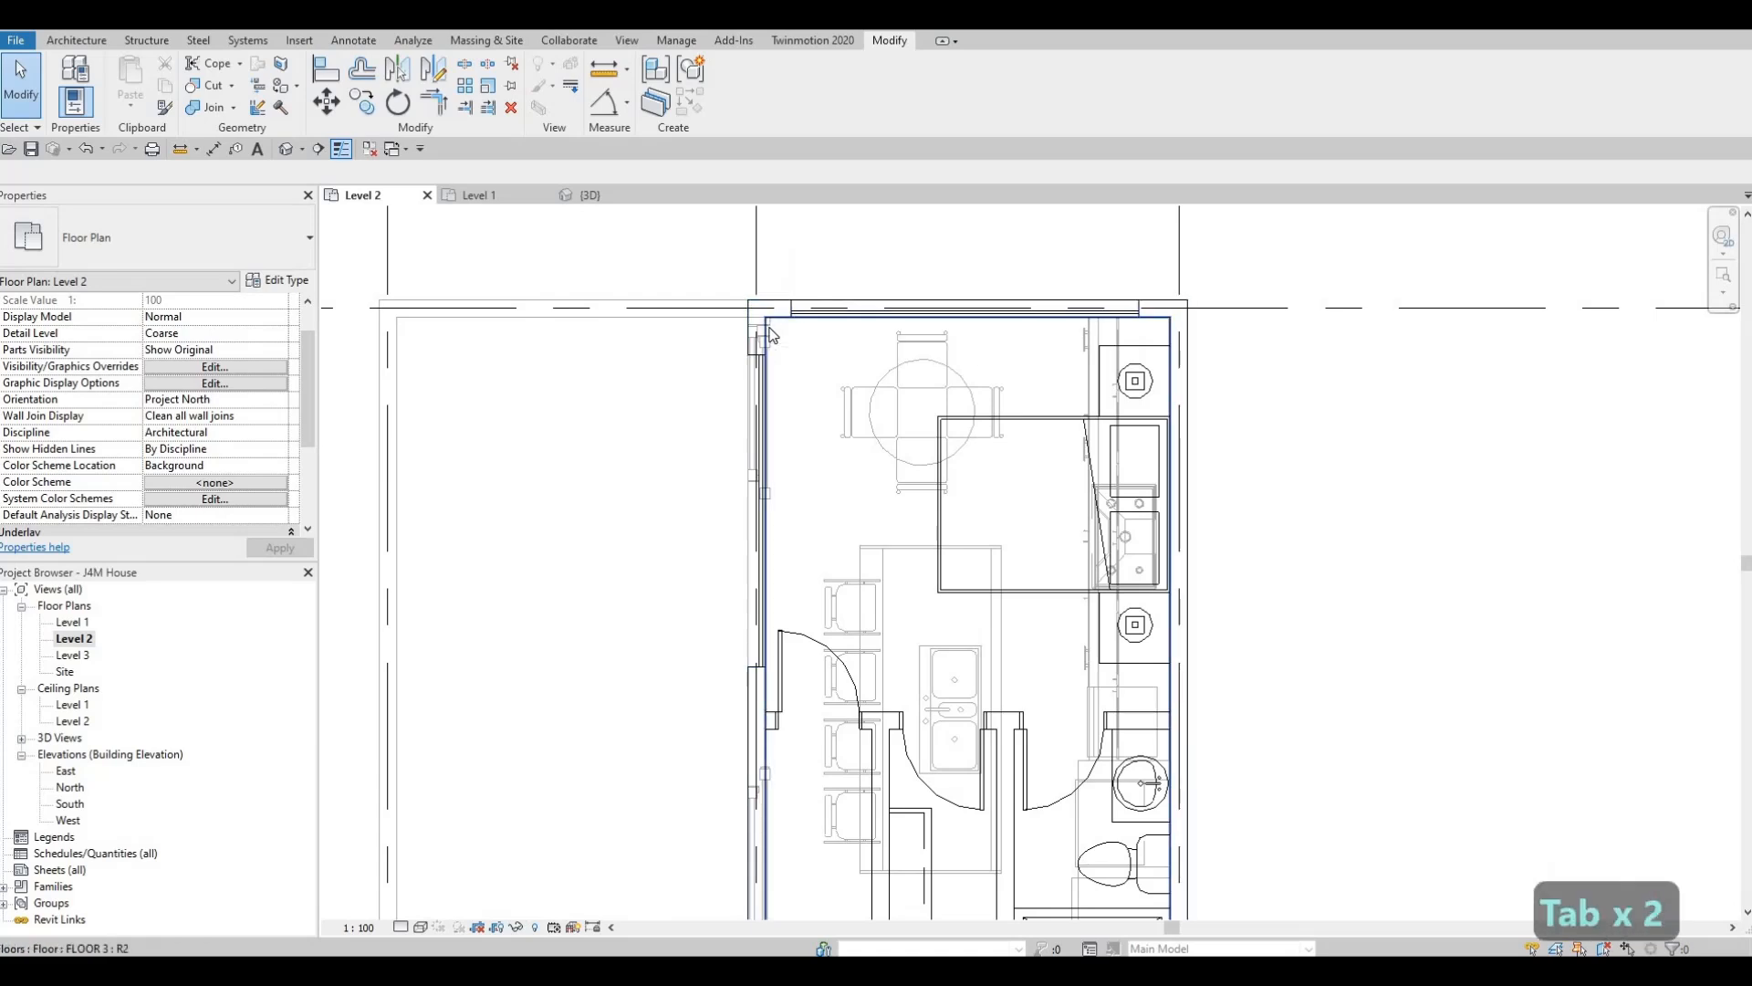
pyautogui.click(741, 90)
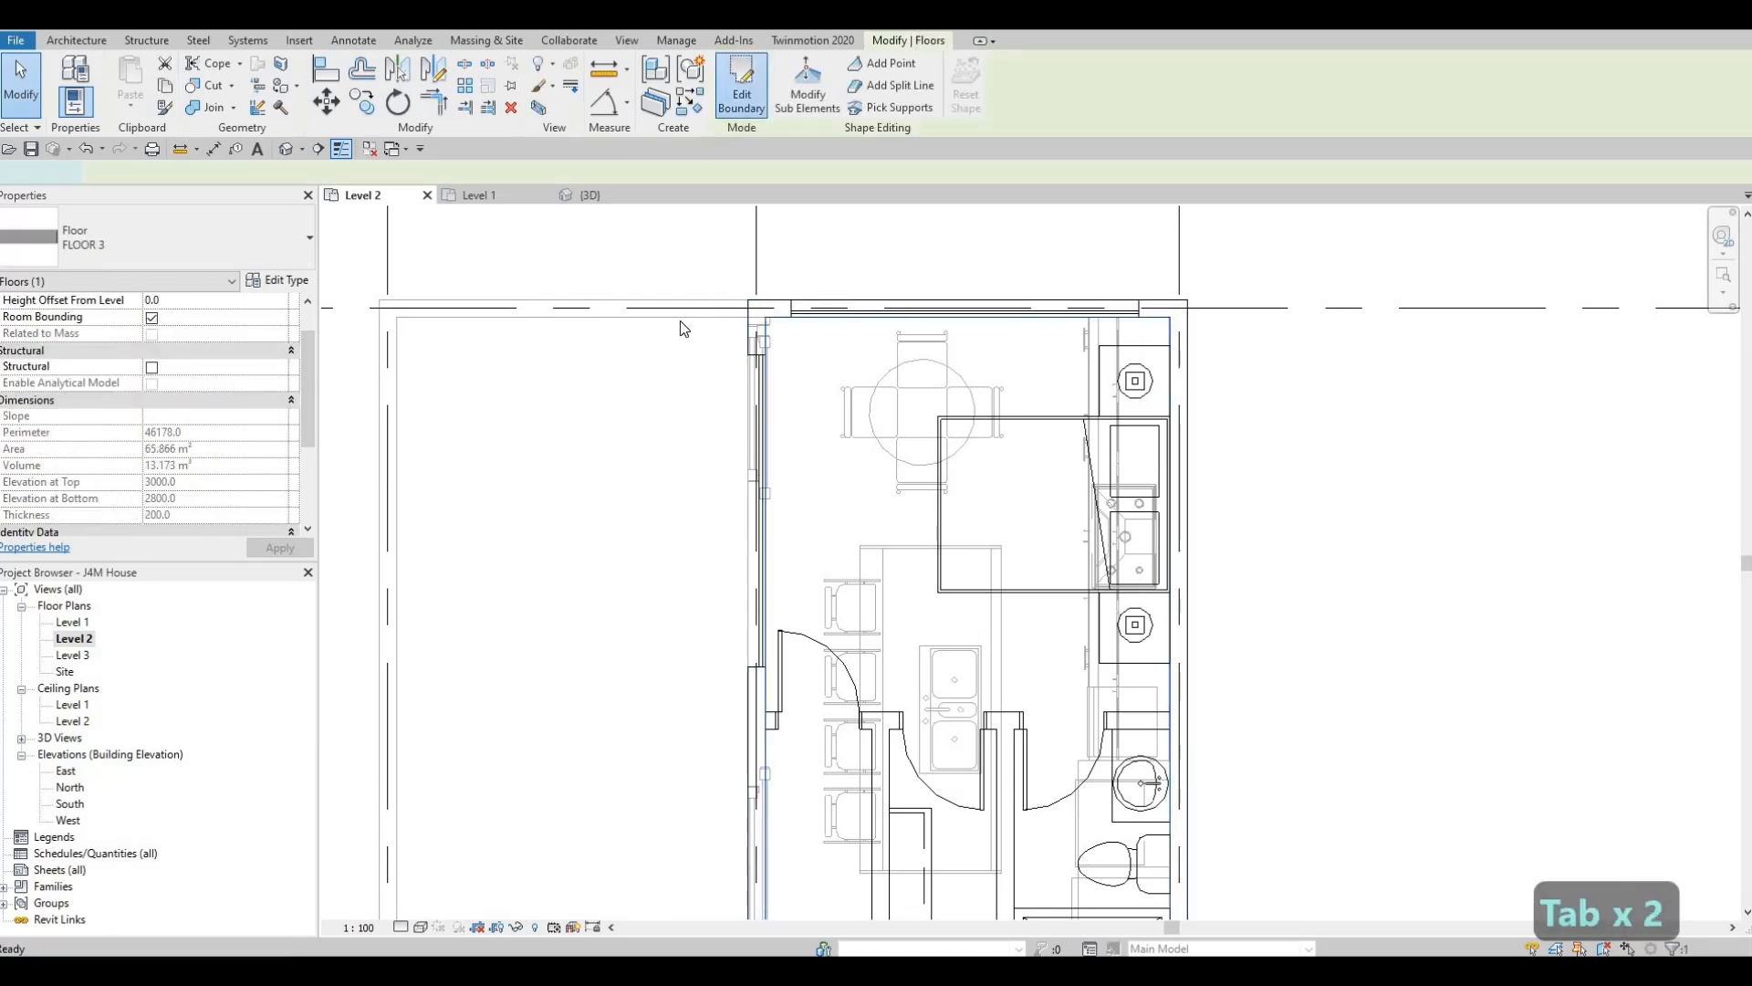
pyautogui.scroll(-1, 738, 256)
pyautogui.moveTo(735, 344)
pyautogui.mouseDown(button='middle')
pyautogui.moveTo(737, 257)
pyautogui.moveTo(758, 301)
pyautogui.mouseUp(button='middle')
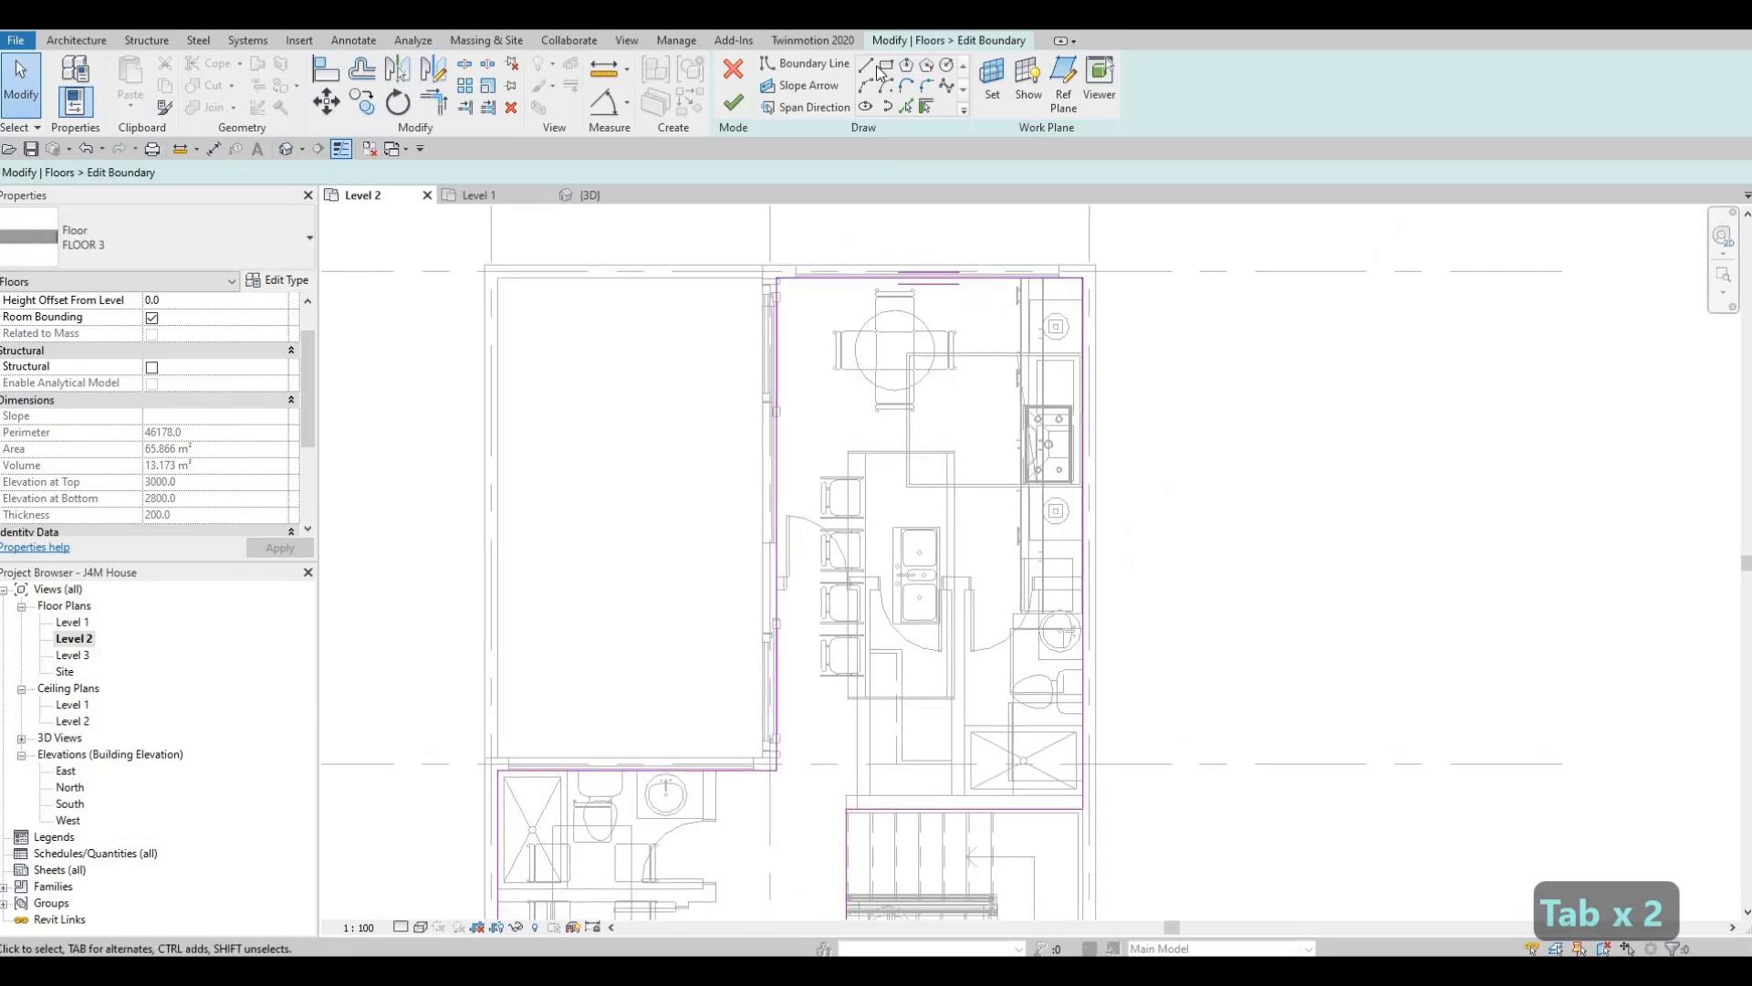
# Move the rear bedroom's side boundary line out into the open yard, 1000 mm from the wall's grid line.
pyautogui.click(776, 310)
pyautogui.moveTo(775, 311); pyautogui.dragTo(721, 314)
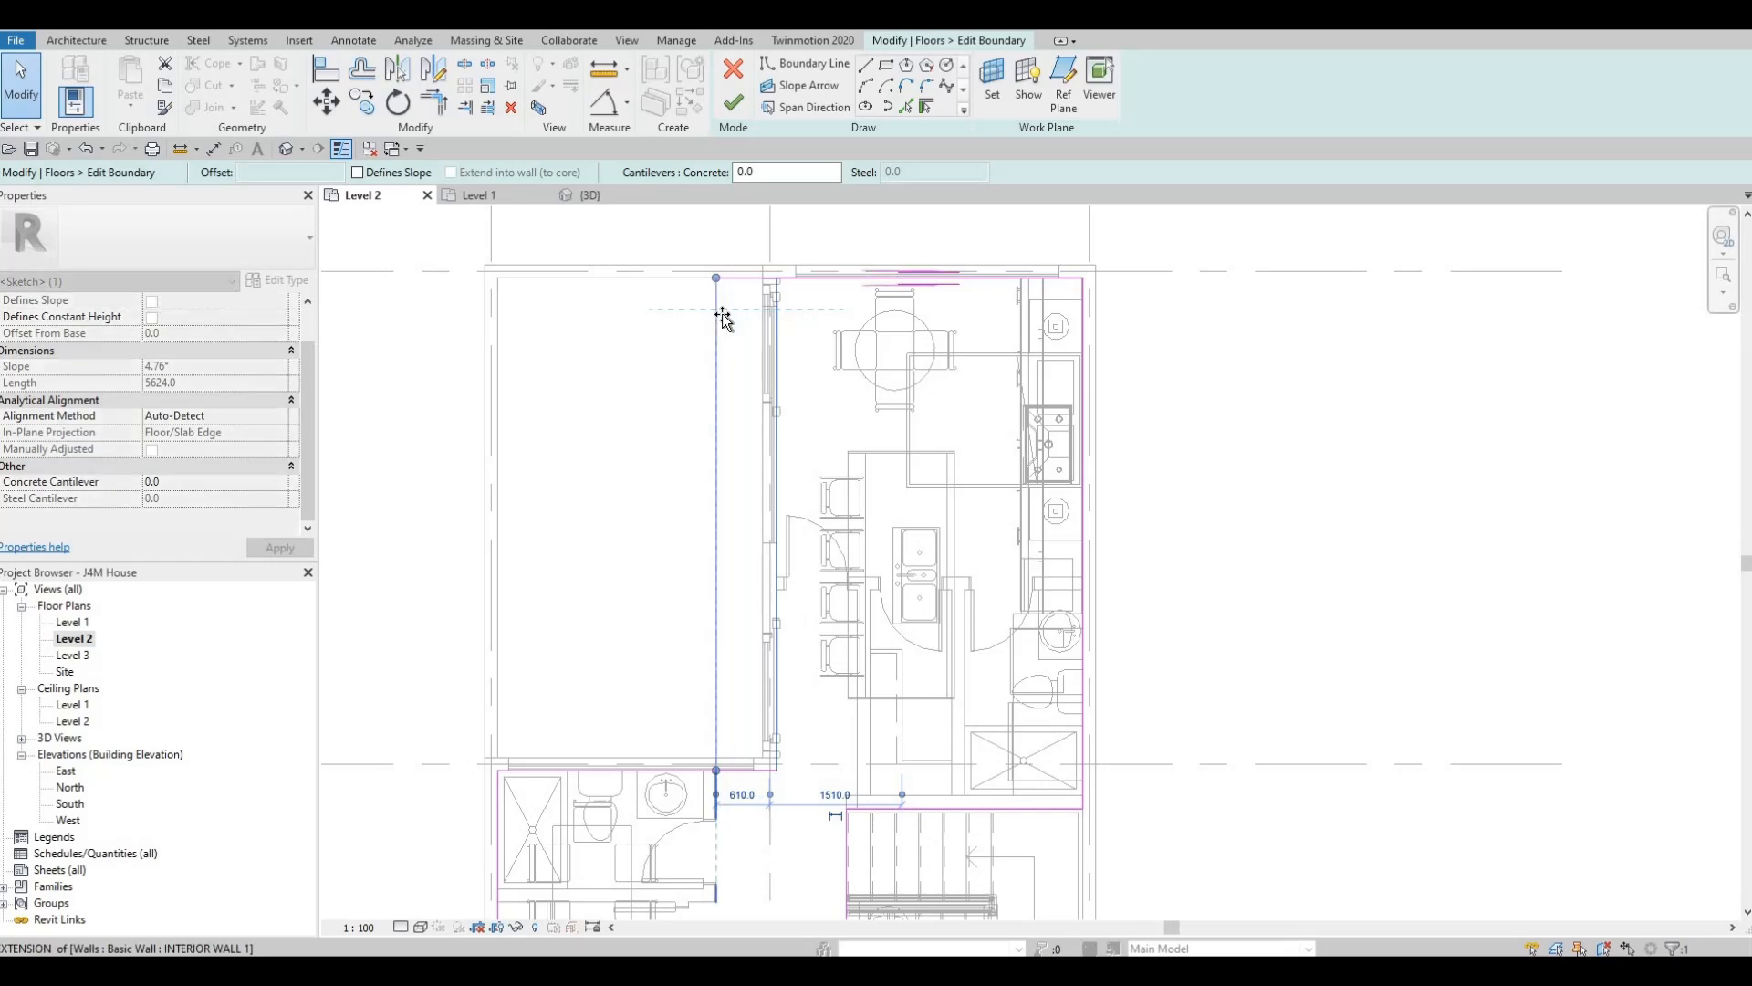
pyautogui.moveTo(741, 534); pyautogui.dragTo(739, 541)
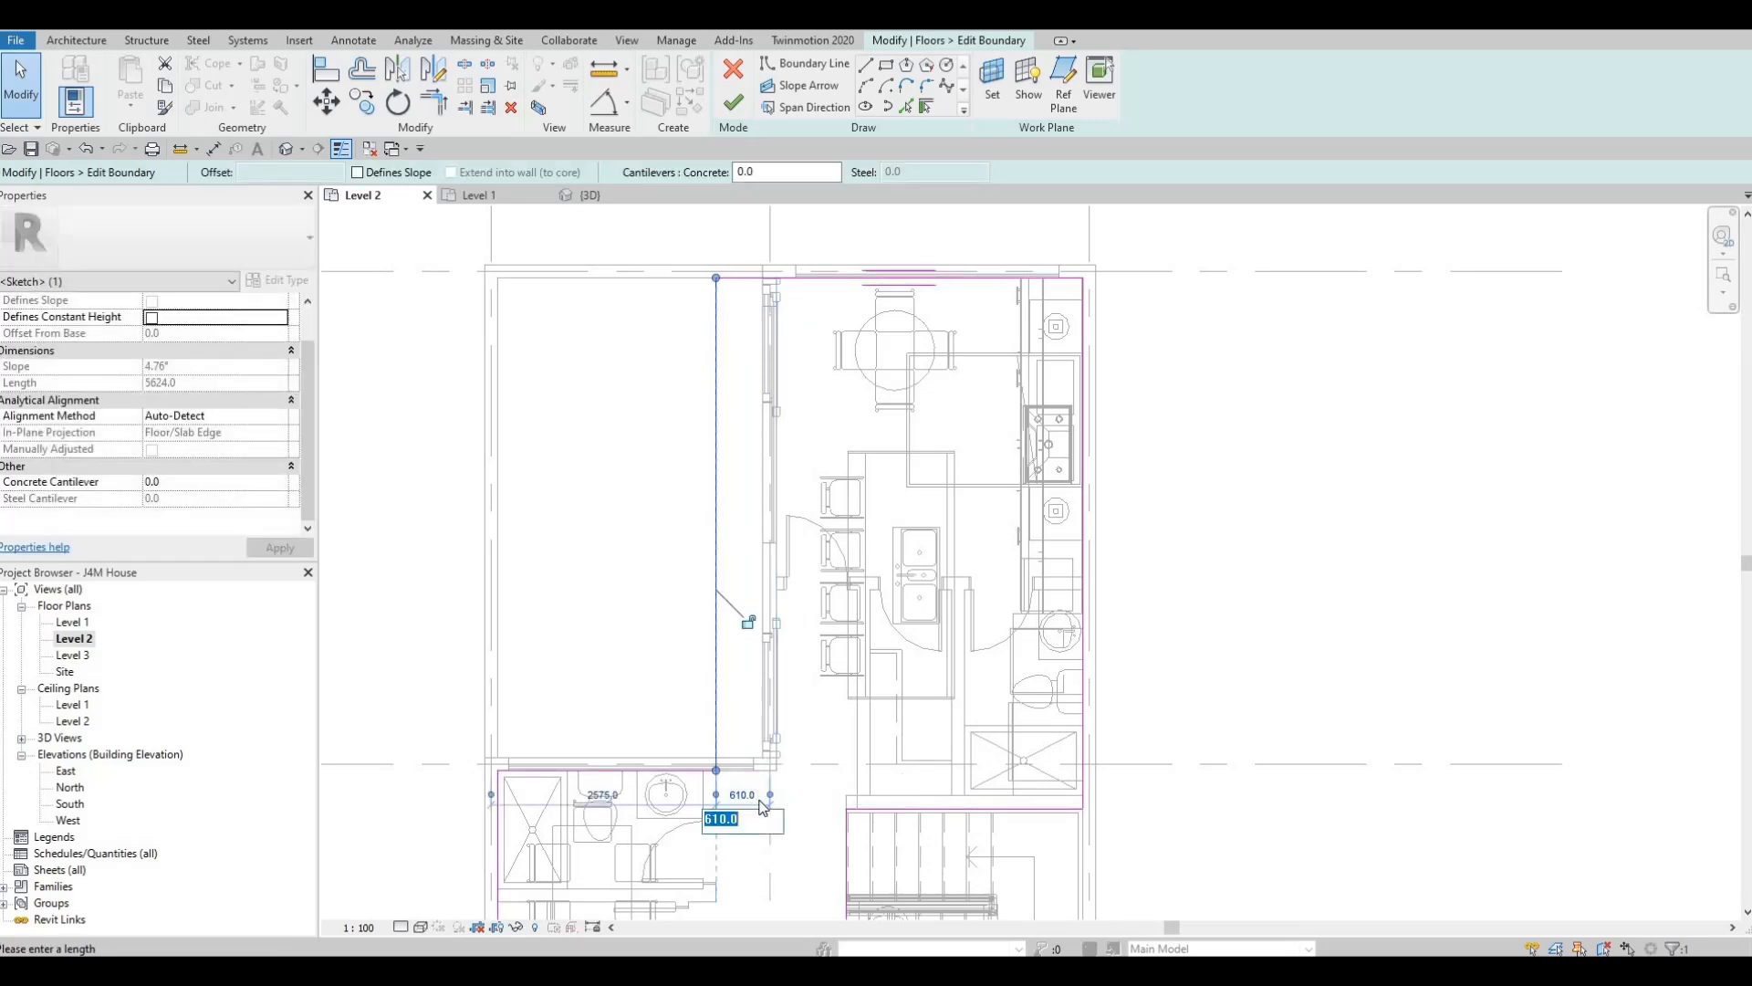
pyautogui.write('100')
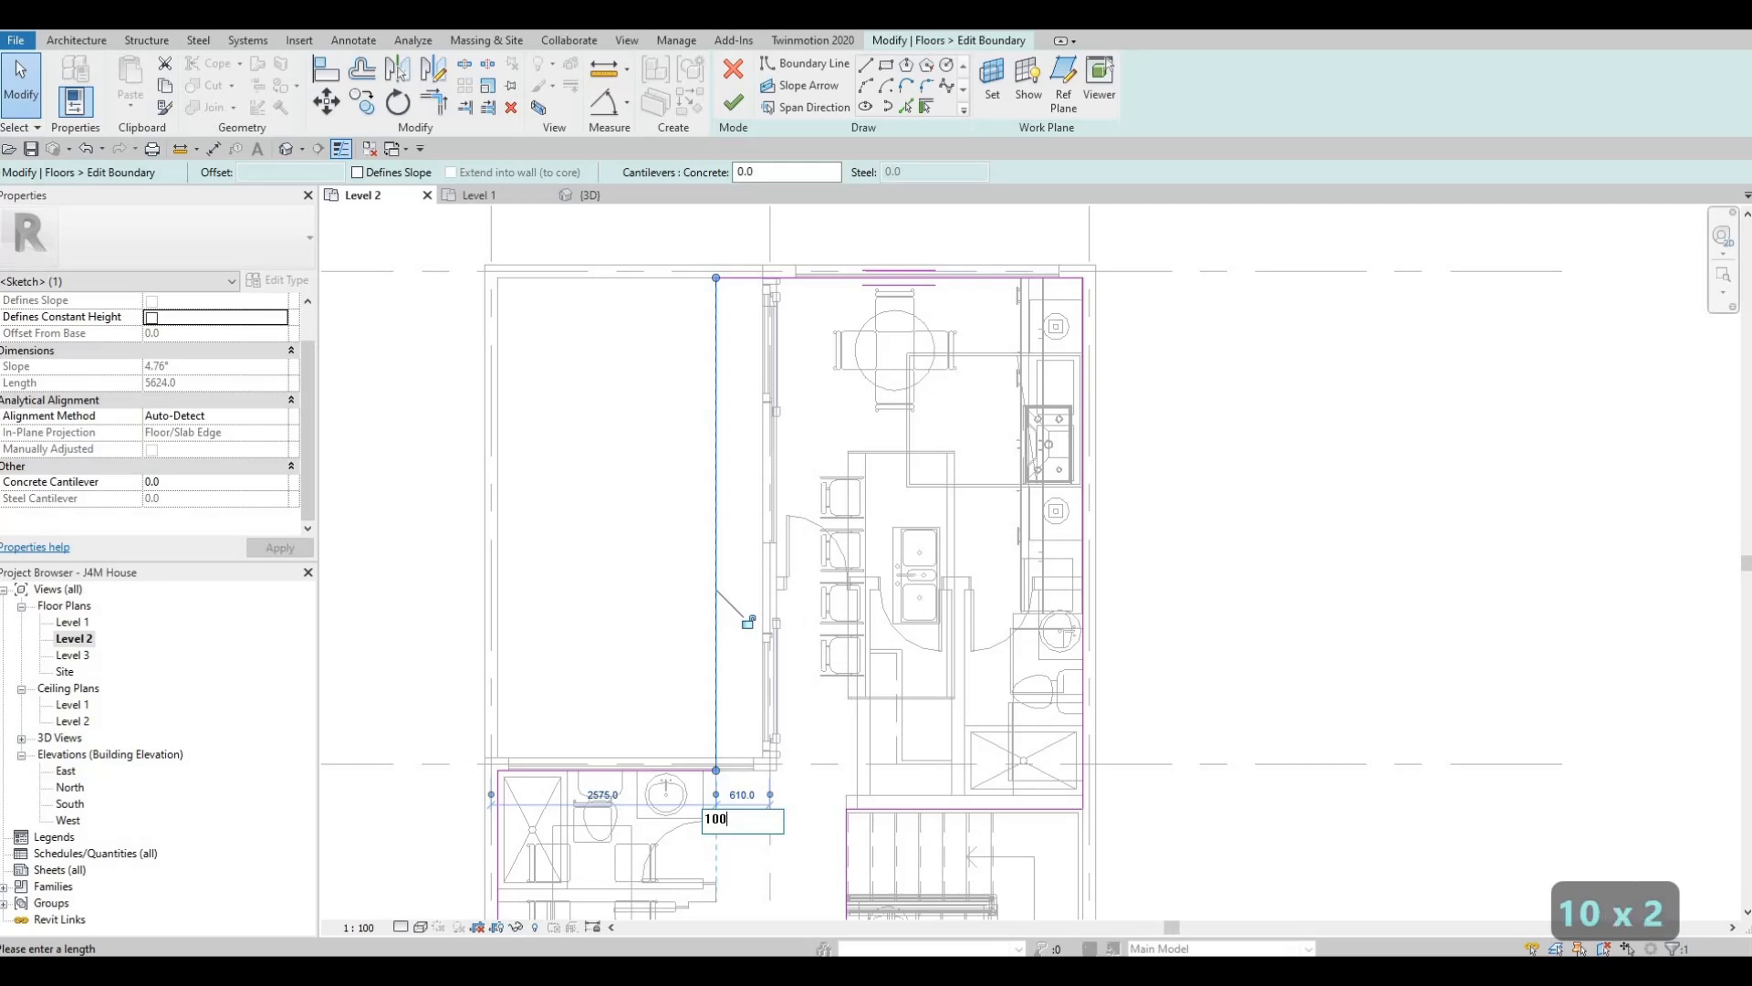
pyautogui.write('0')
pyautogui.press('Return')
pyautogui.press('Escape')
pyautogui.press('Escape')
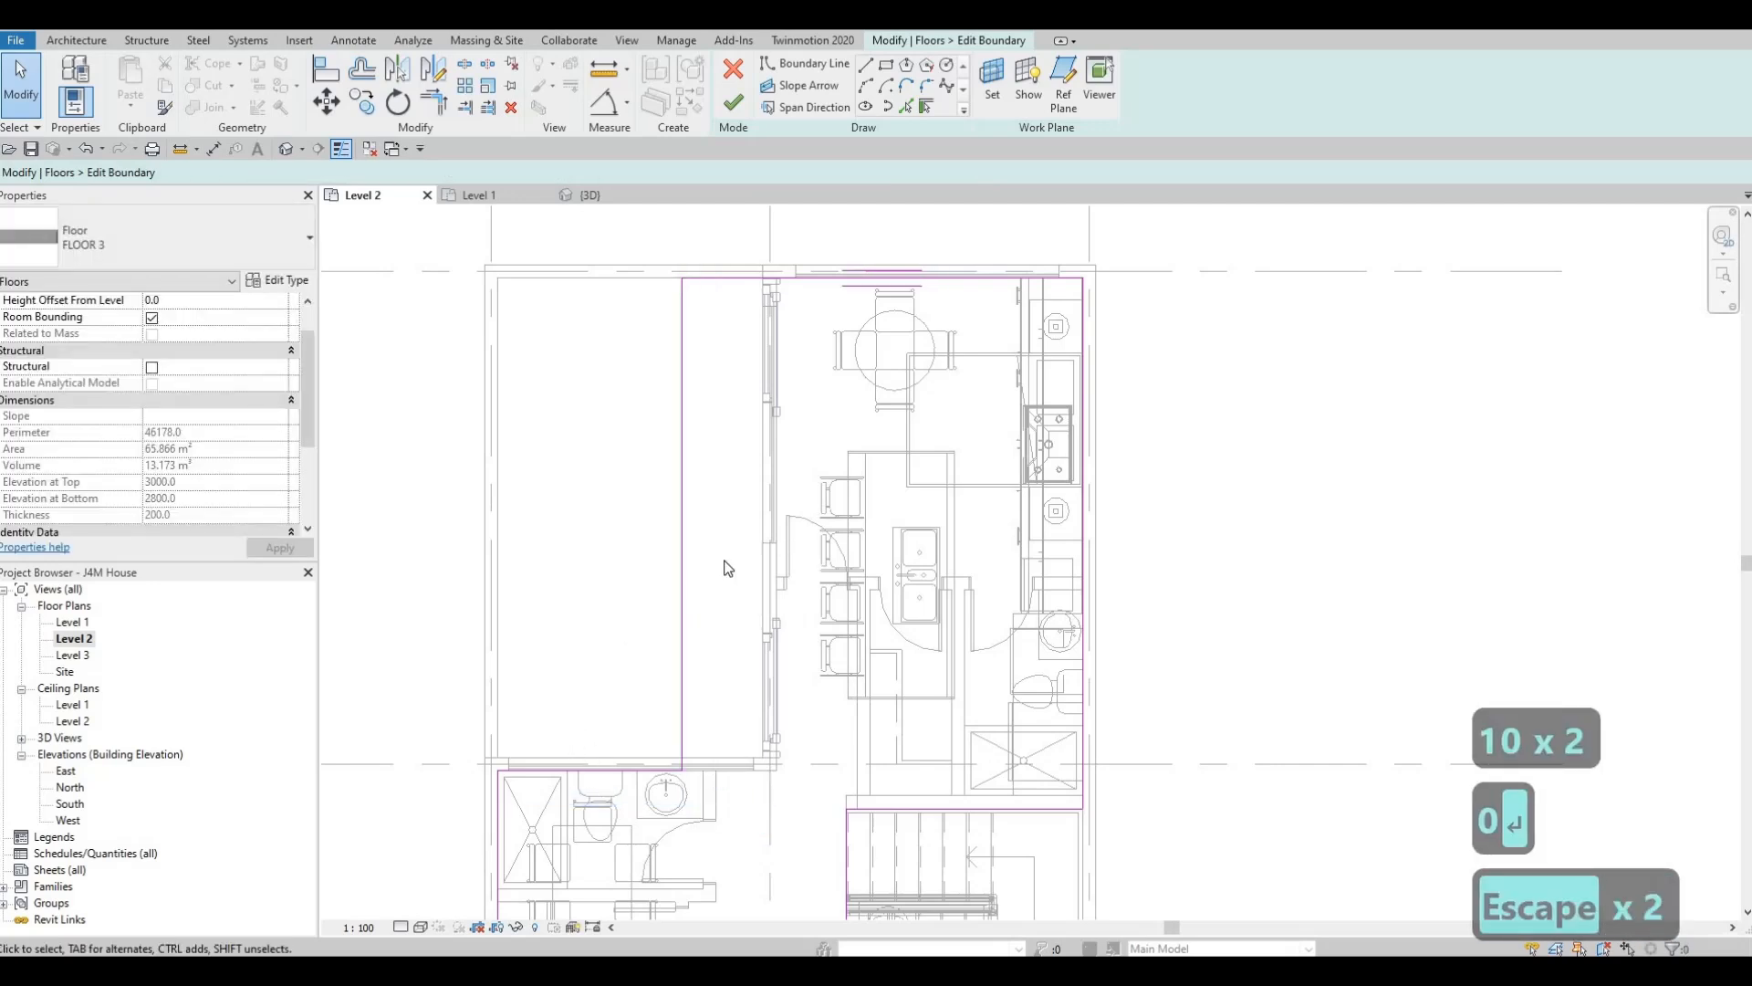
# Draw a horizontal boundary line from the yard-side wall, level with the bedroom's interior wall, to the moved boundary line.
pyautogui.click(866, 67)
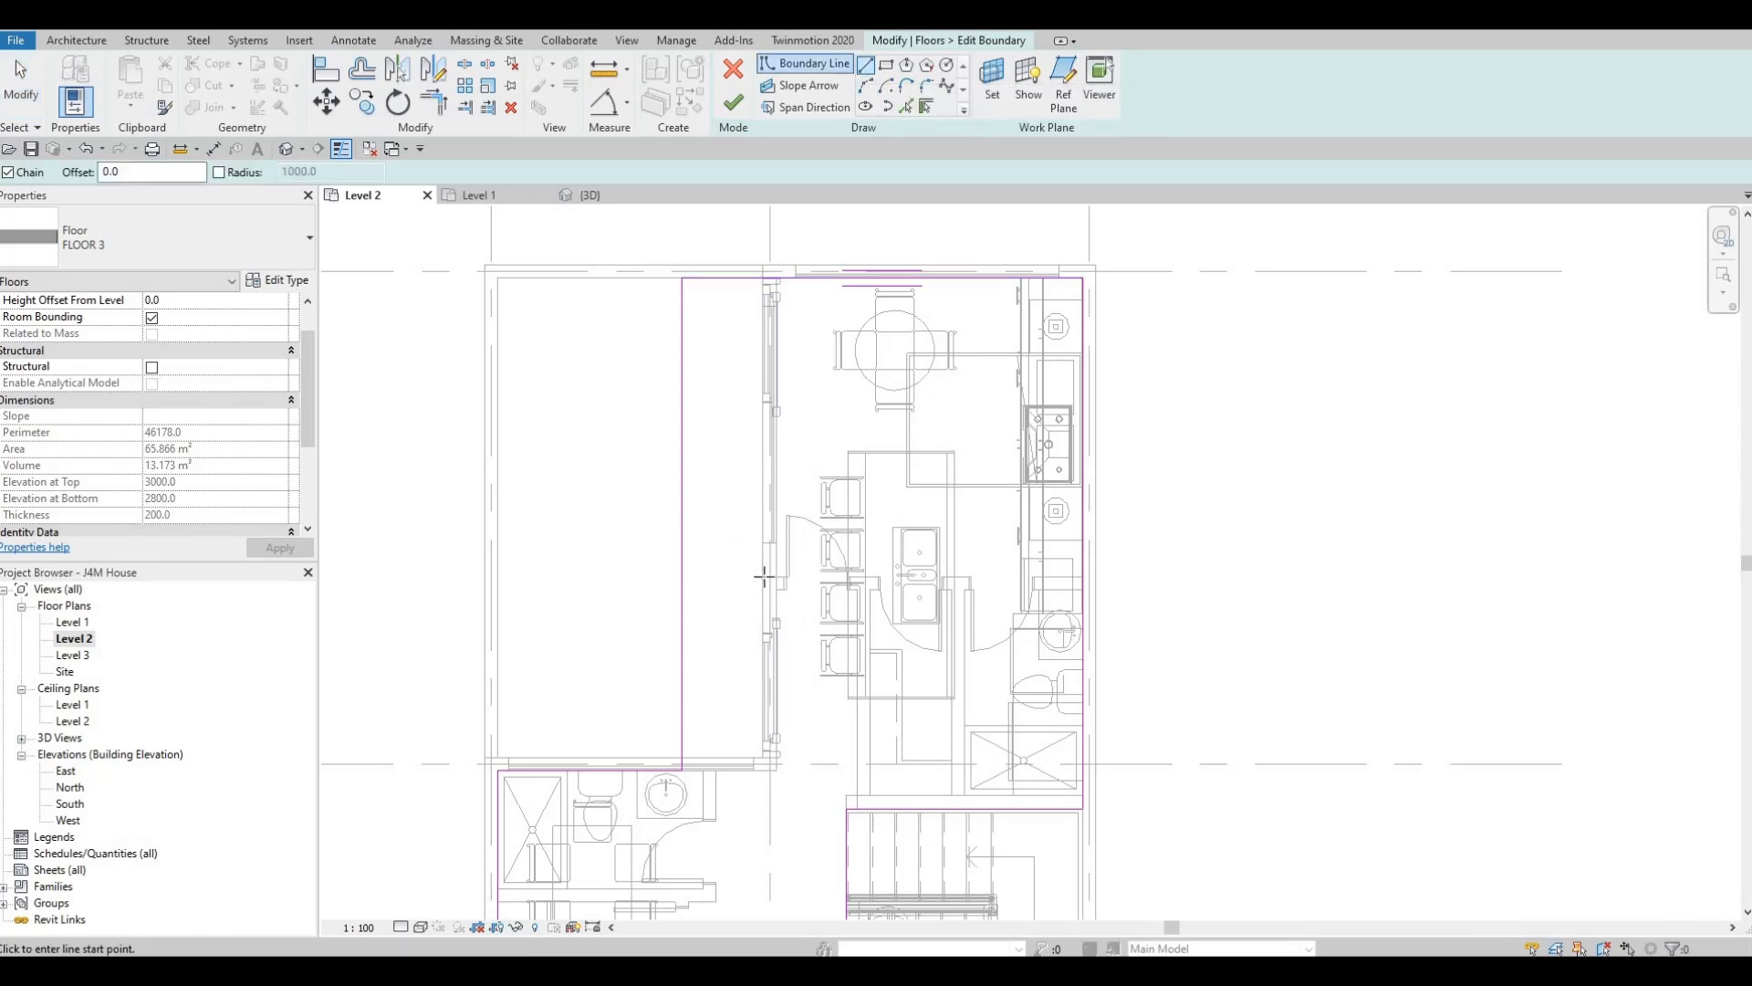
pyautogui.scroll(1, 741, 559)
pyautogui.click(771, 584)
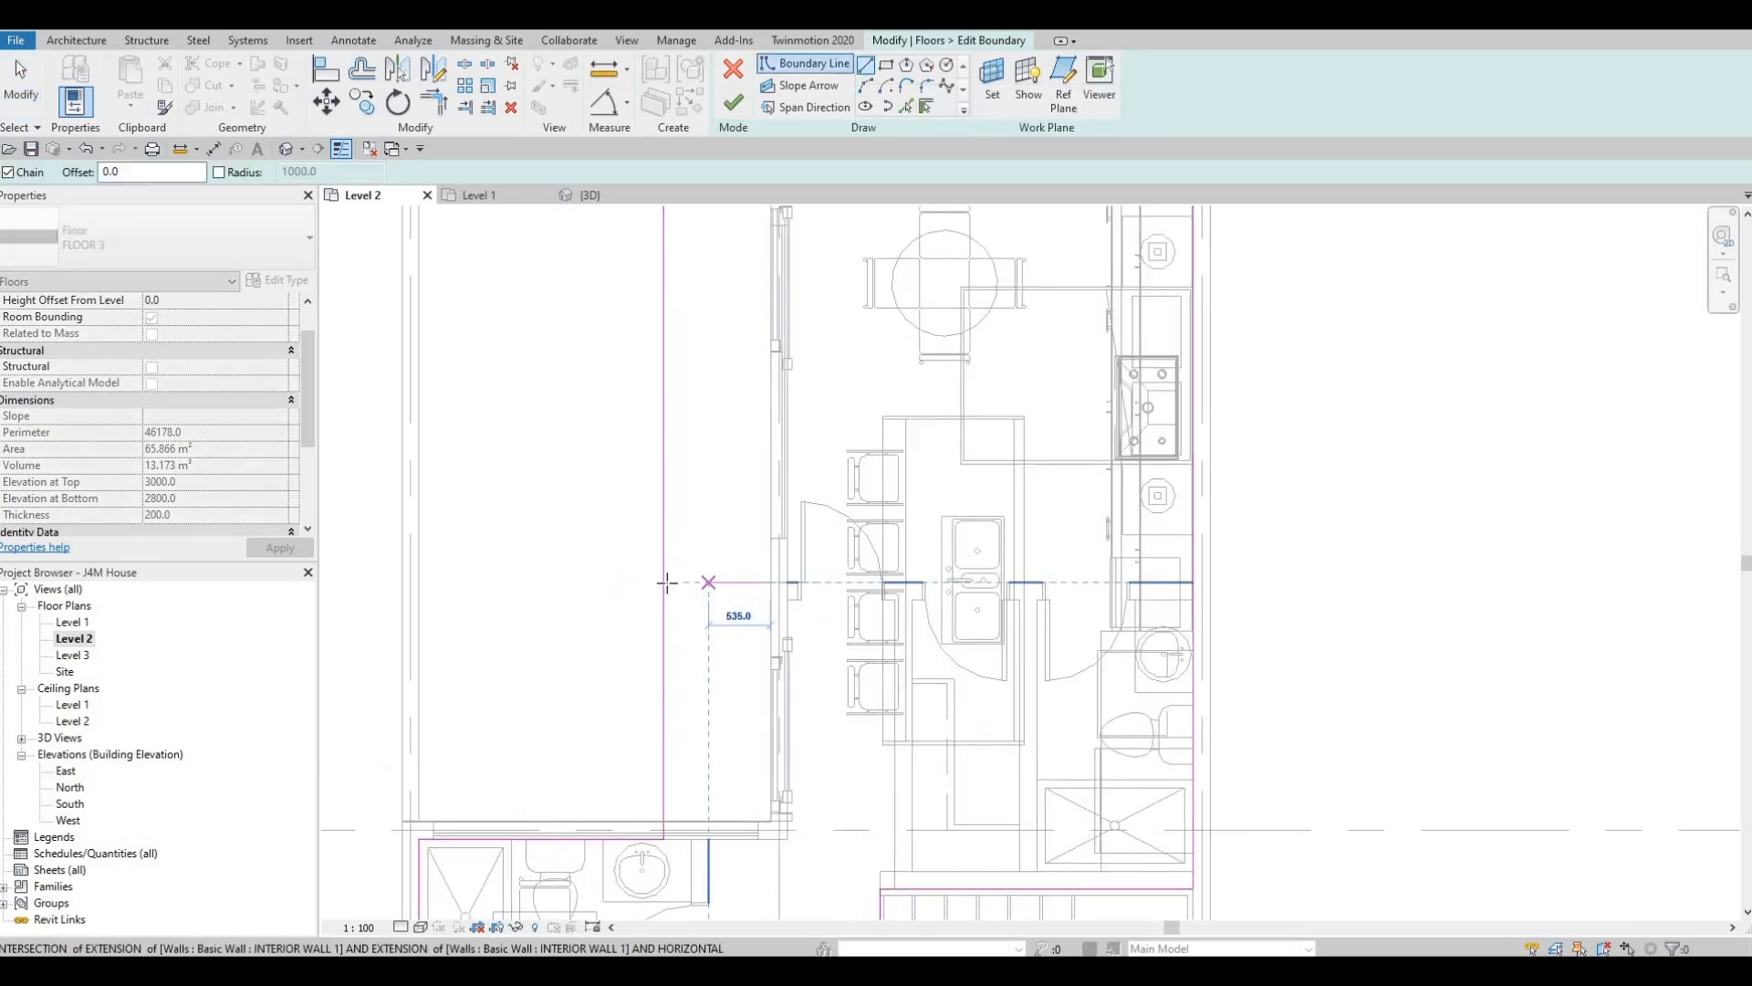
pyautogui.click(665, 582)
pyautogui.press('Escape')
pyautogui.press('Escape')
pyautogui.press('Escape')
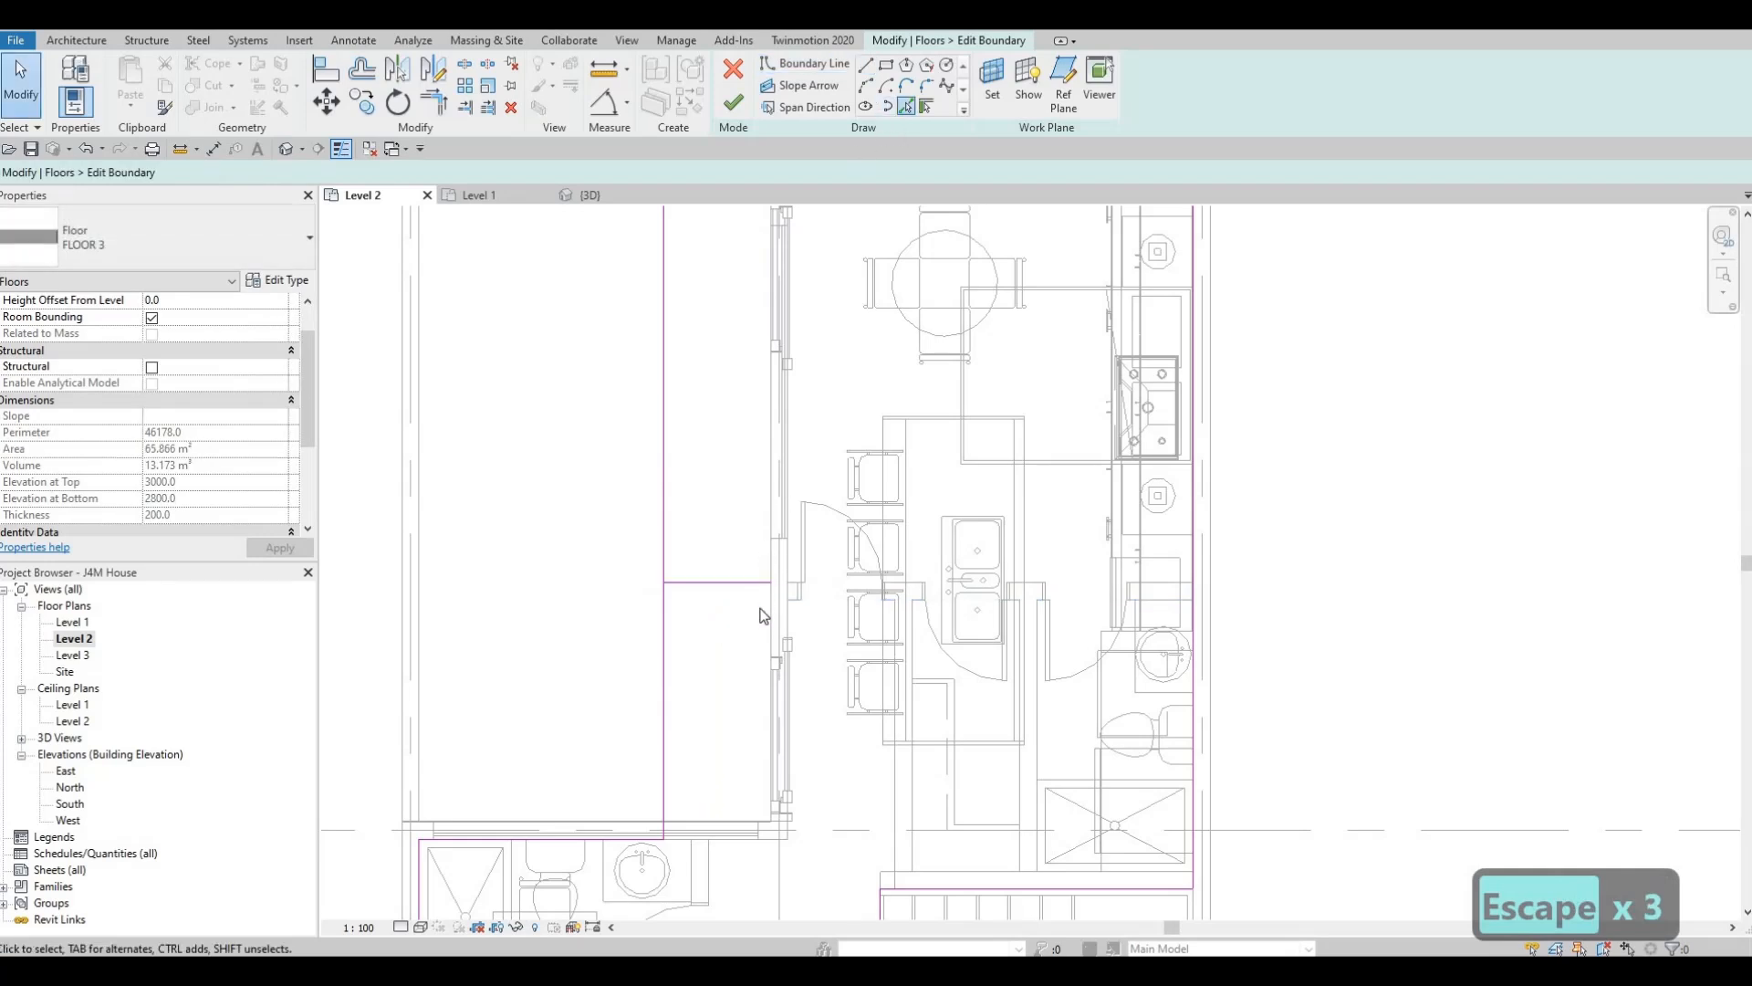
# Pick the yard-side face of the rear wing's exterior wall as a new floor boundary line.
pyautogui.click(764, 629)
pyautogui.press('Escape')
pyautogui.press('Escape')
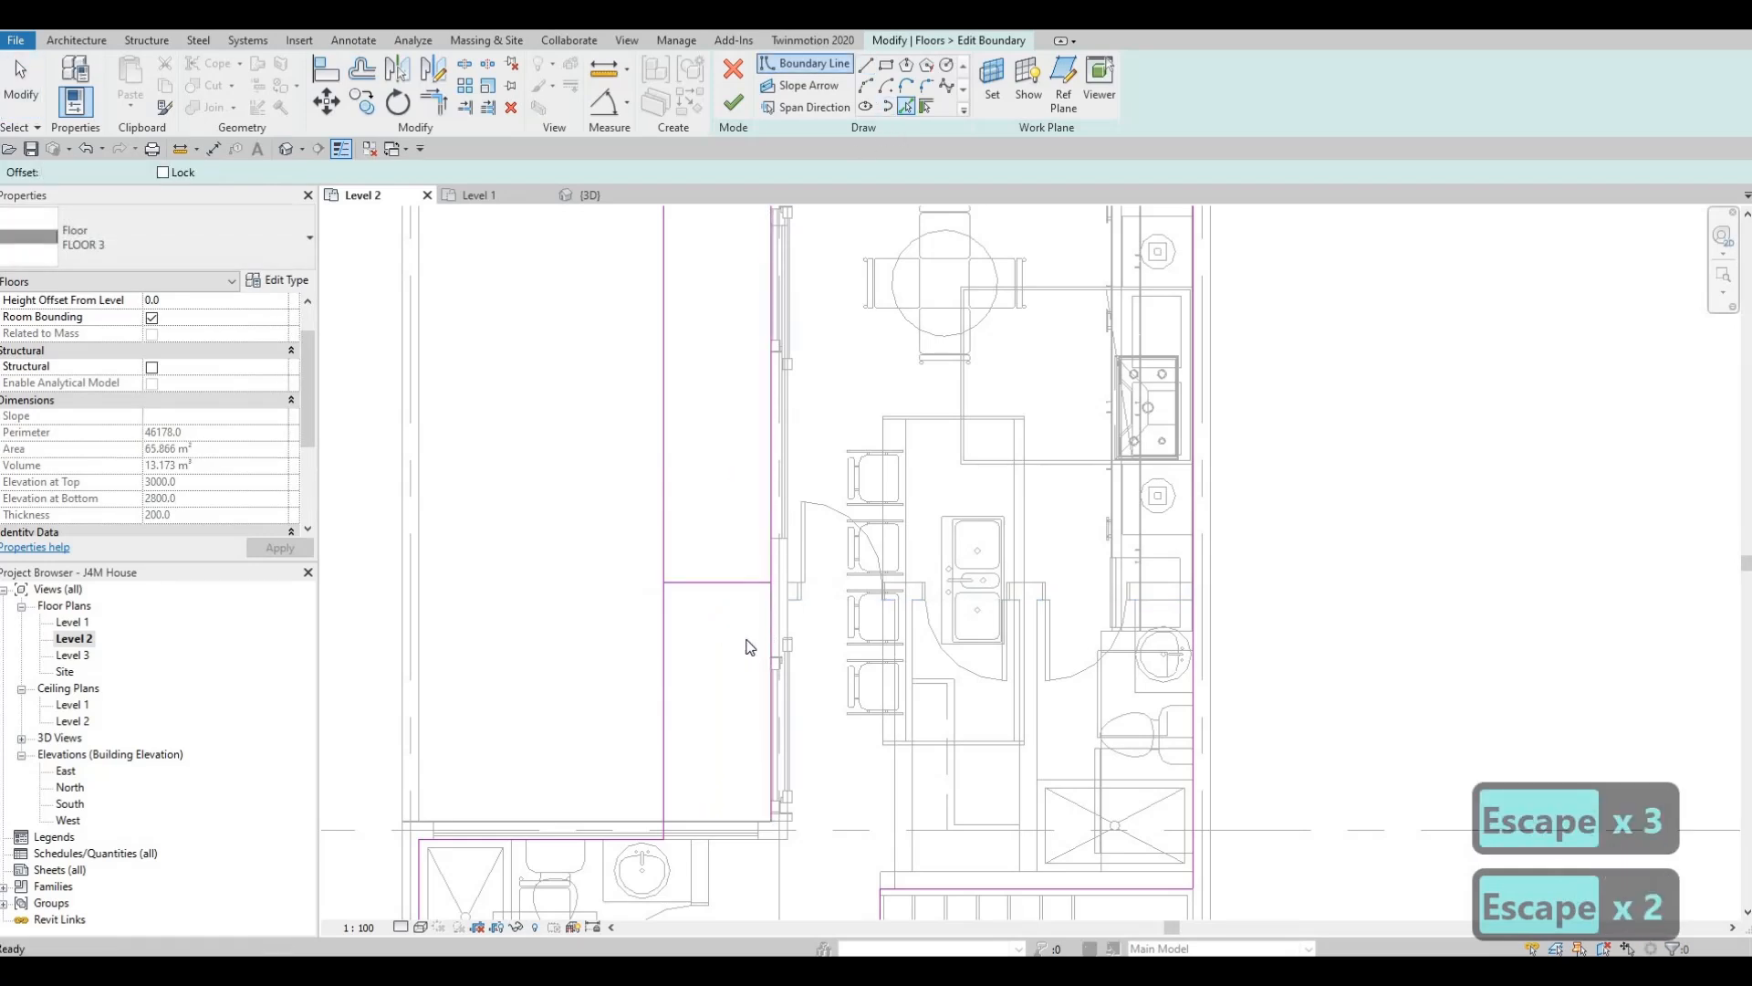
pyautogui.press('Escape')
# Trim the moved line, the horizontal line and the picked wall line to corners so the boundary forms a closed outline.
pyautogui.press('t')
pyautogui.press('r')
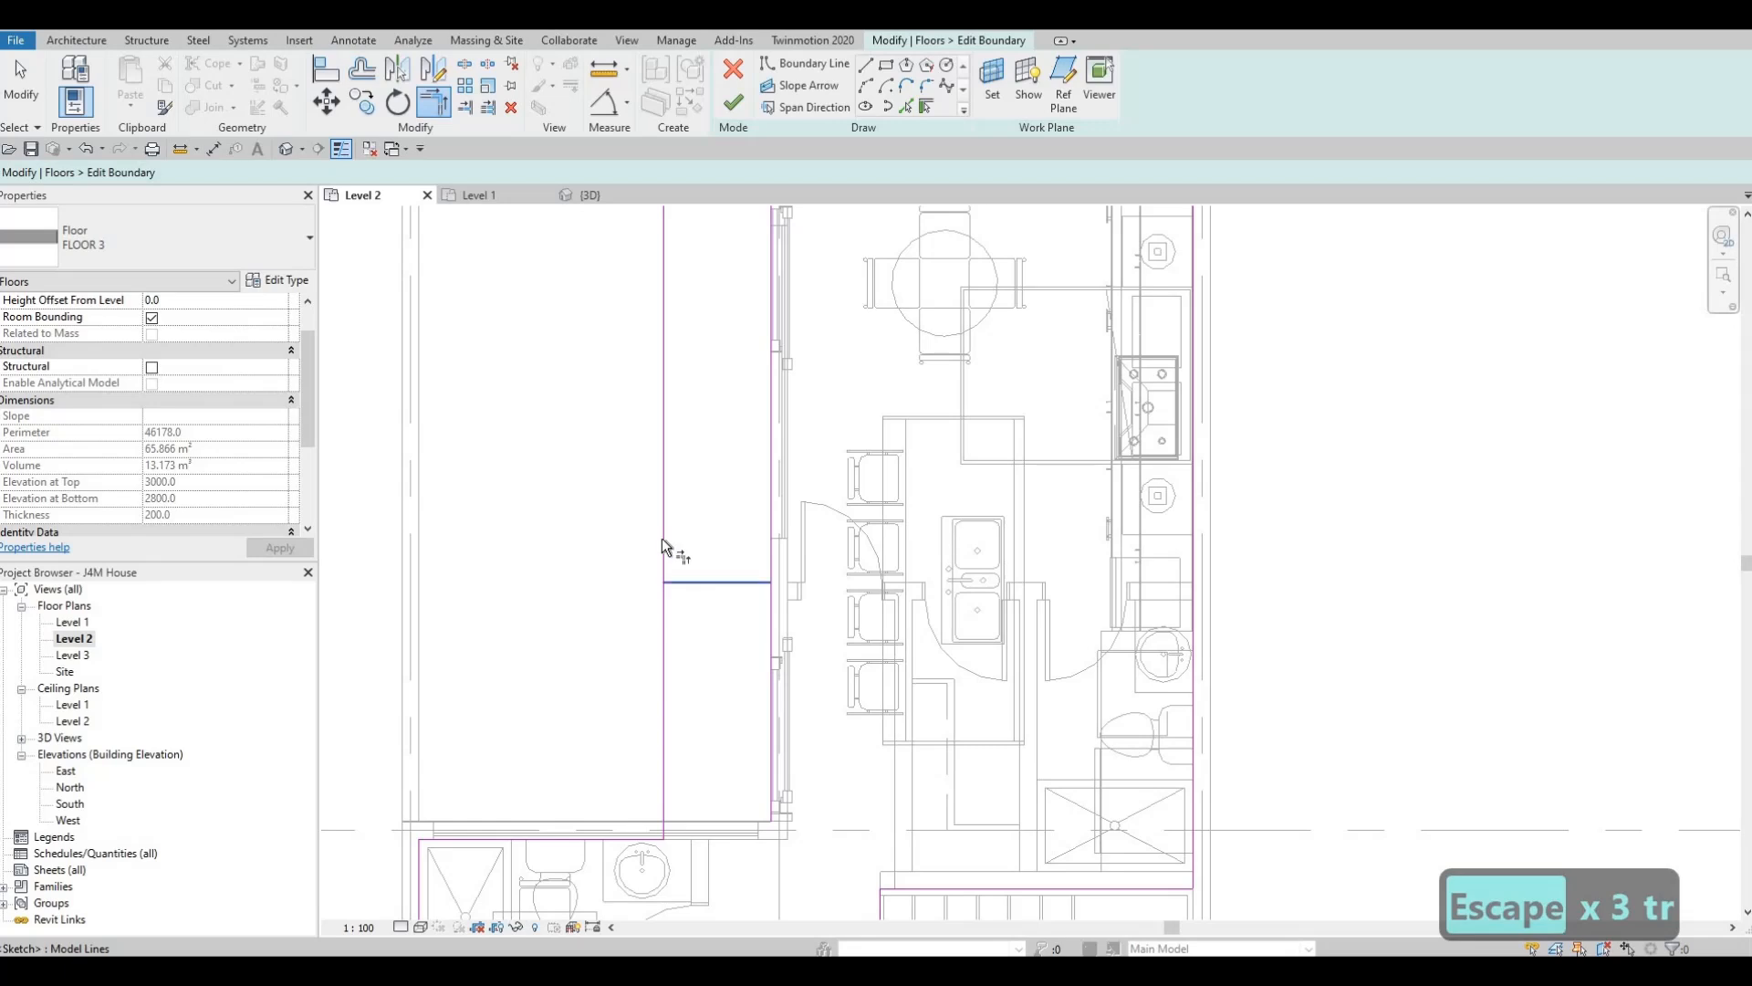
pyautogui.click(663, 538)
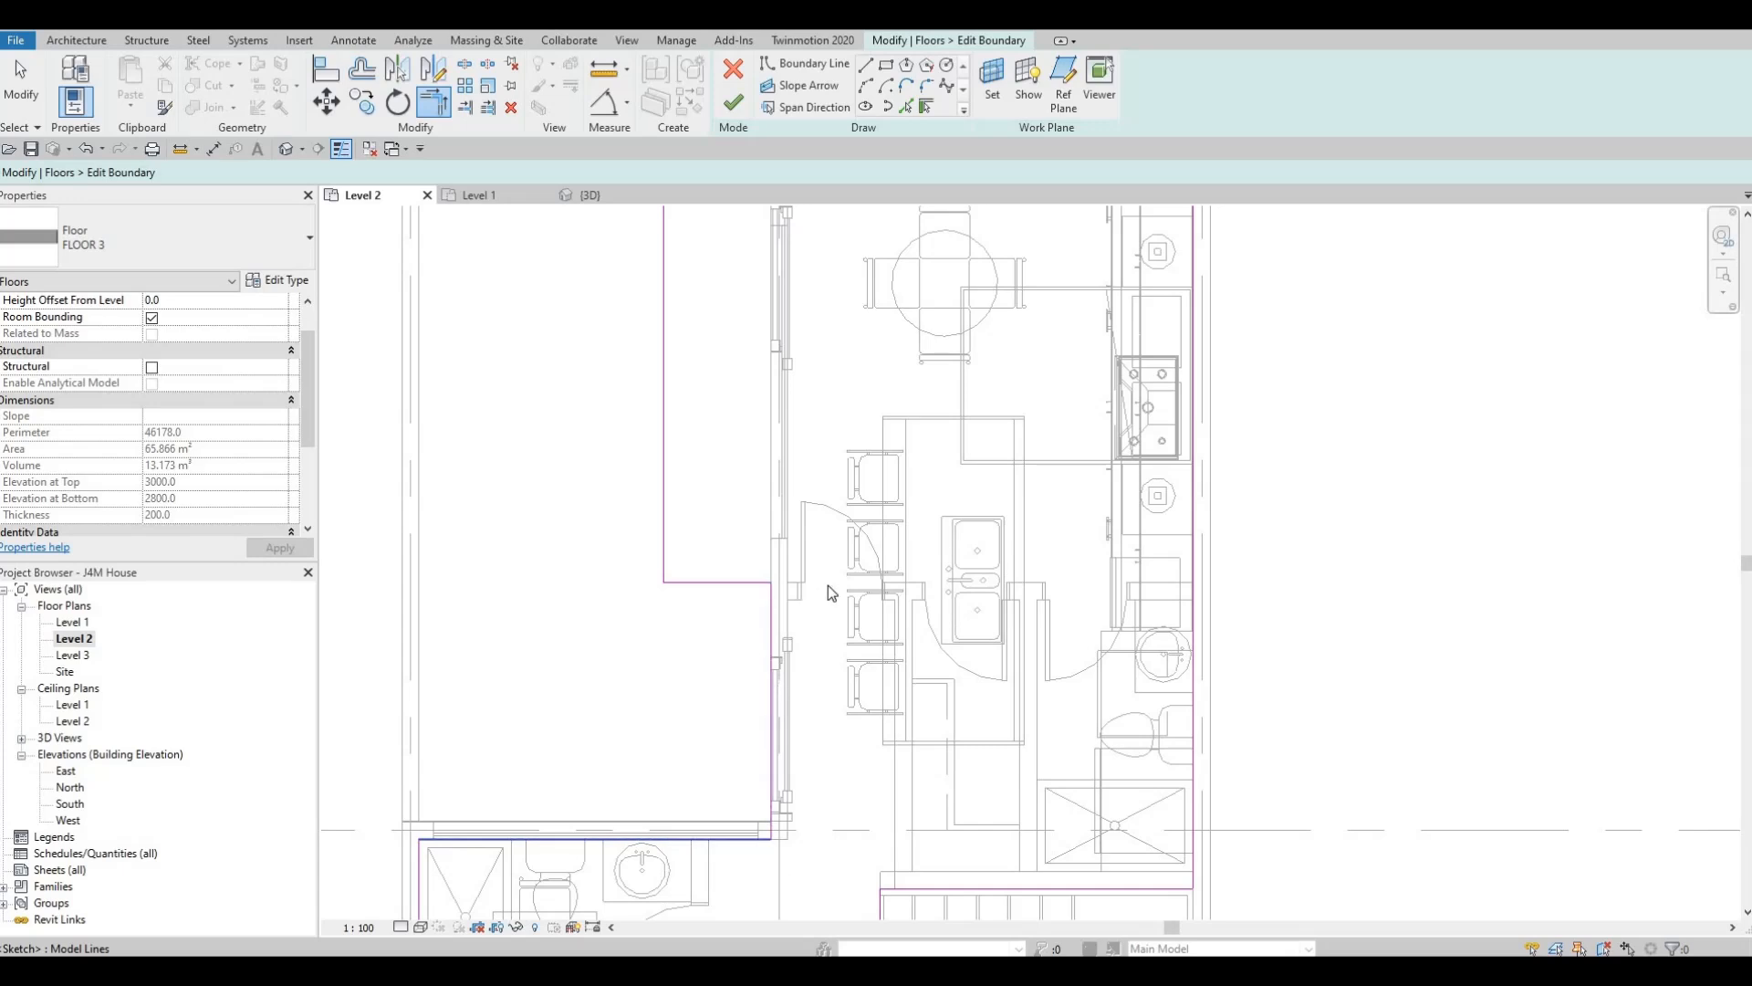
pyautogui.press('Escape')
pyautogui.press('Escape')
pyautogui.press('Escape')
# Align the boundary line below the balcony extension to the inner face of the yard-side exterior wall.
pyautogui.moveTo(829, 647); pyautogui.dragTo(770, 643, button='middle')
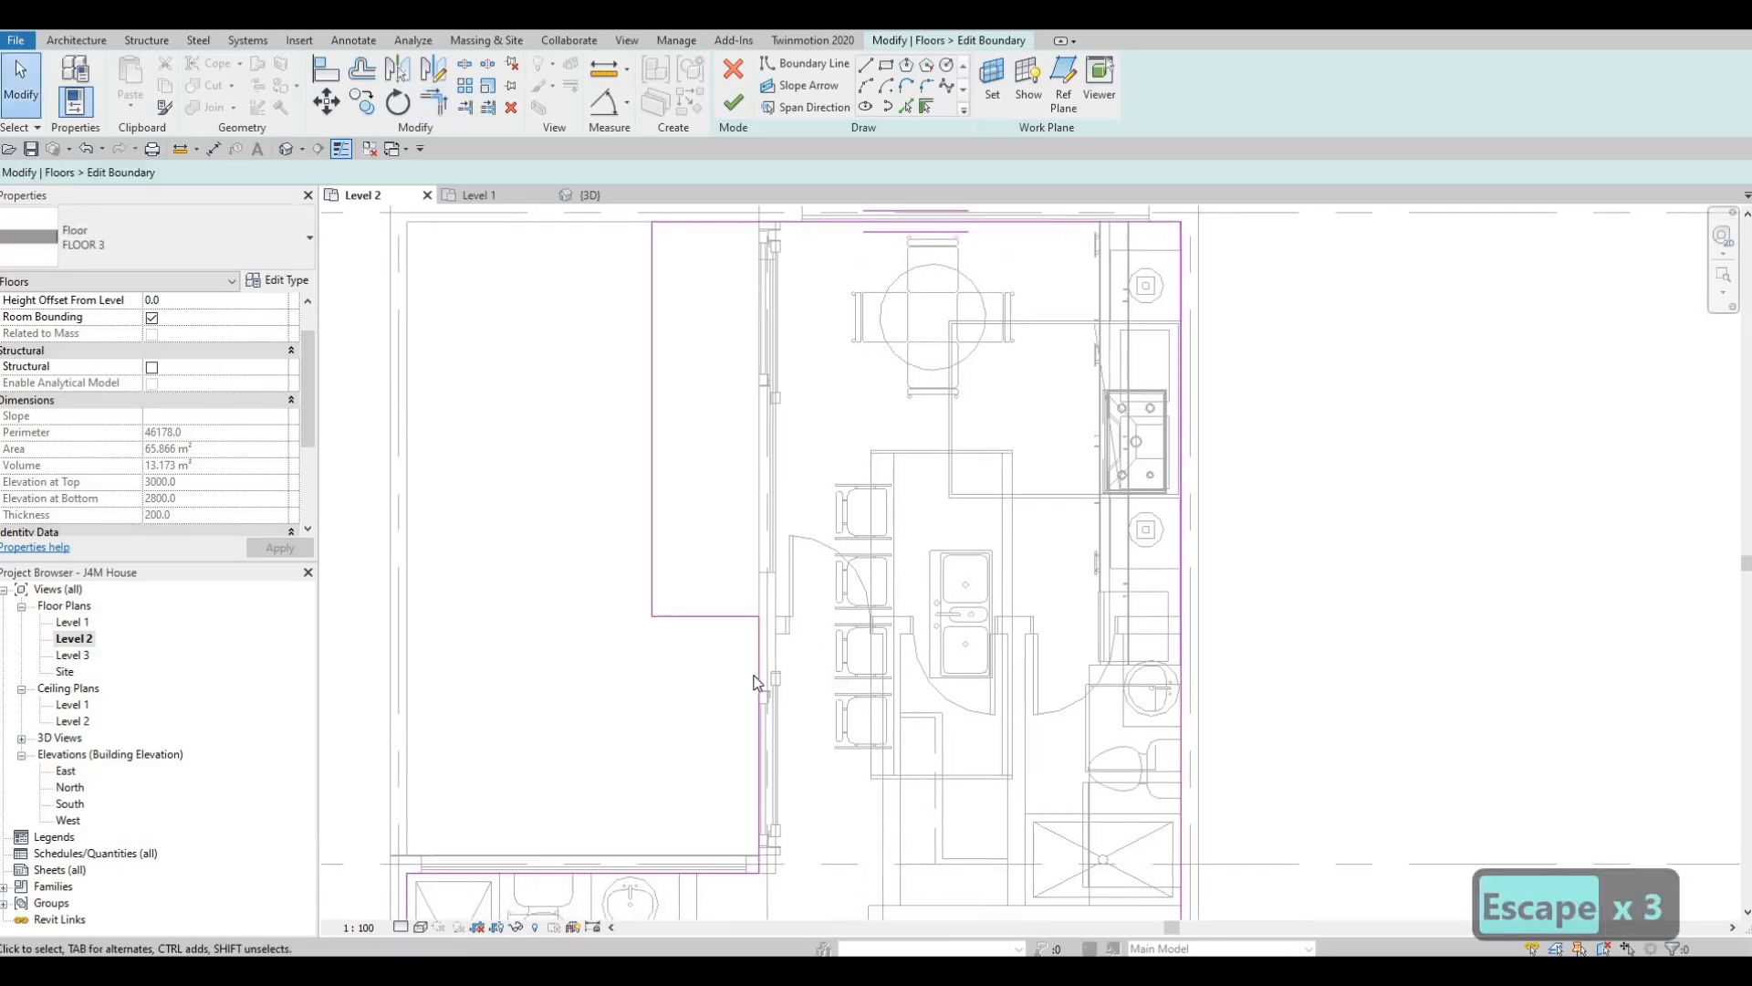
pyautogui.scroll(1, 754, 683)
pyautogui.keyDown('ctrl'); pyautogui.scroll(-2, 741, 548); pyautogui.keyUp('ctrl')
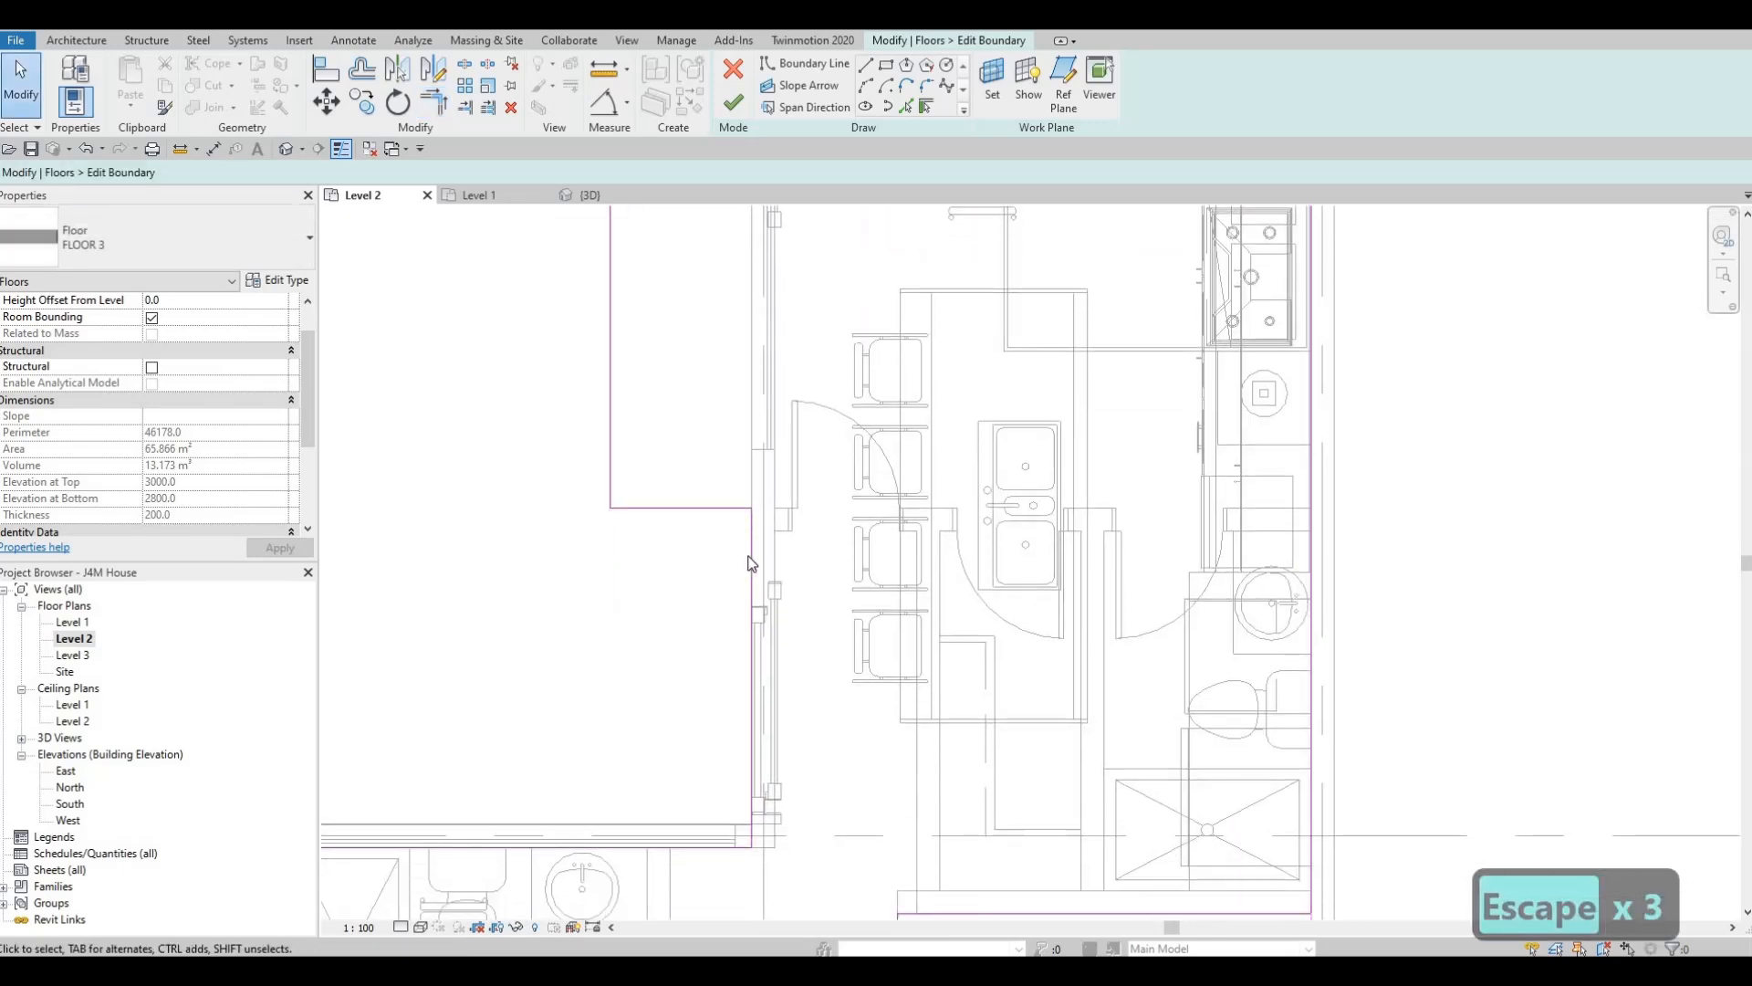
pyautogui.press('Escape')
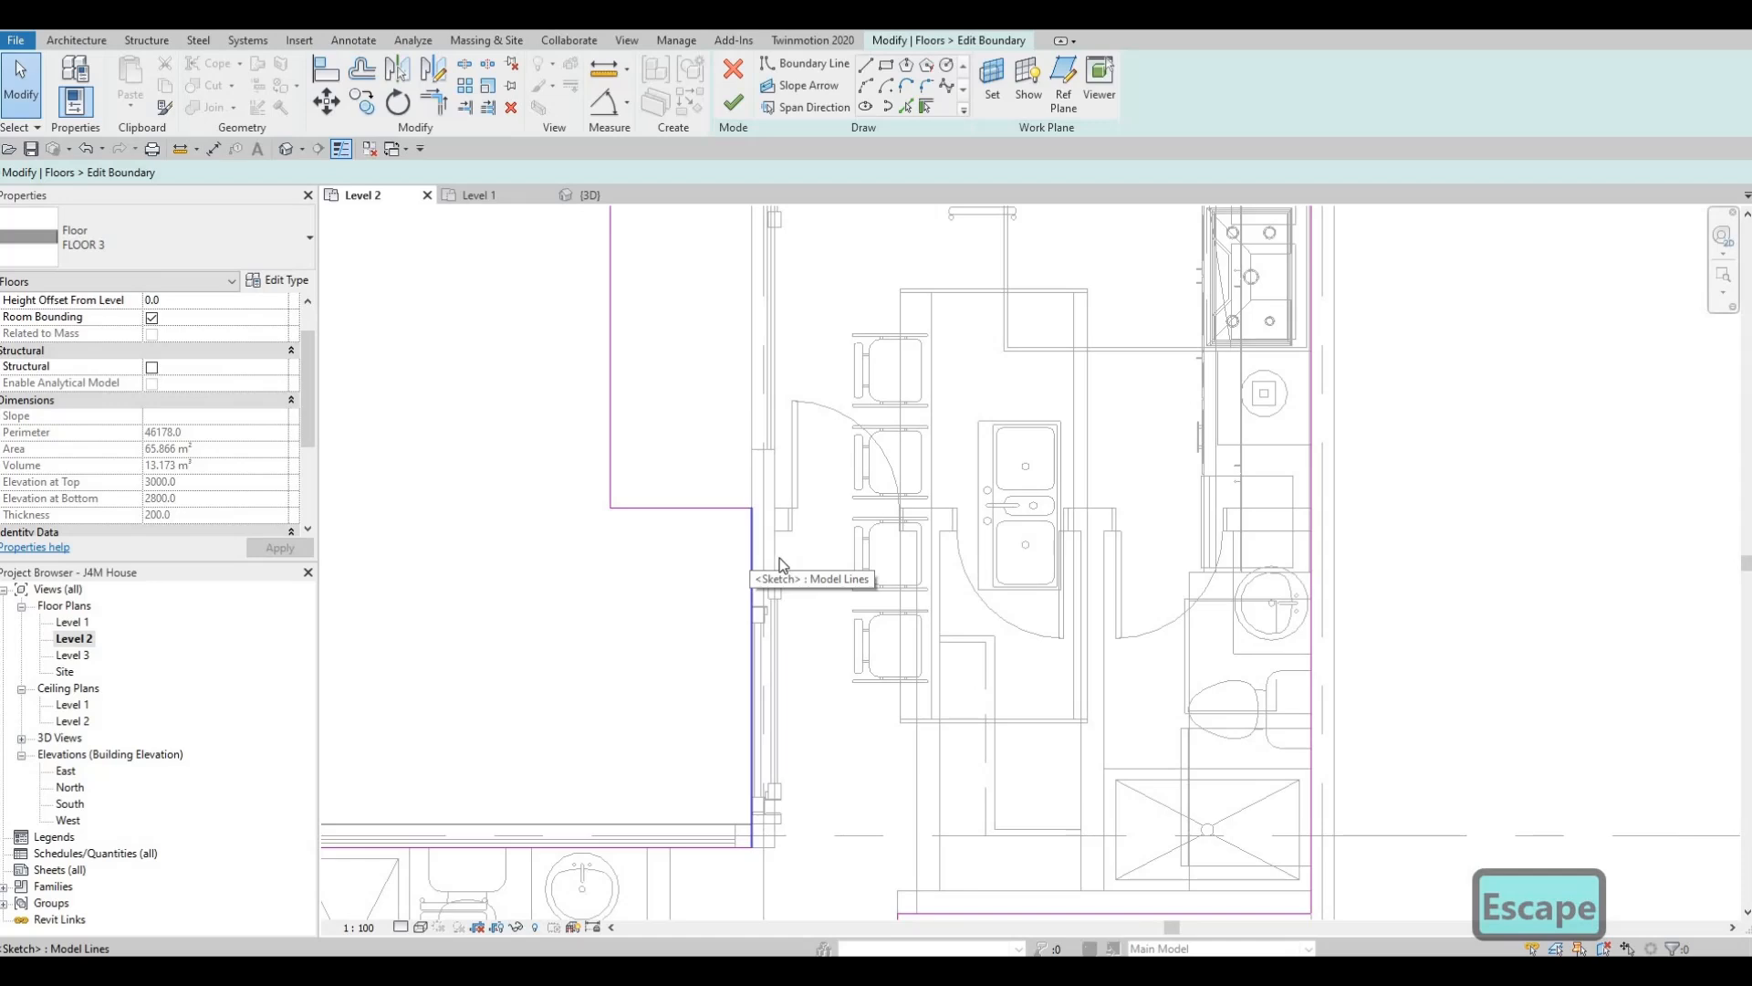
pyautogui.keyDown('ctrl'); pyautogui.scroll(-1, 773, 559); pyautogui.keyUp('ctrl')
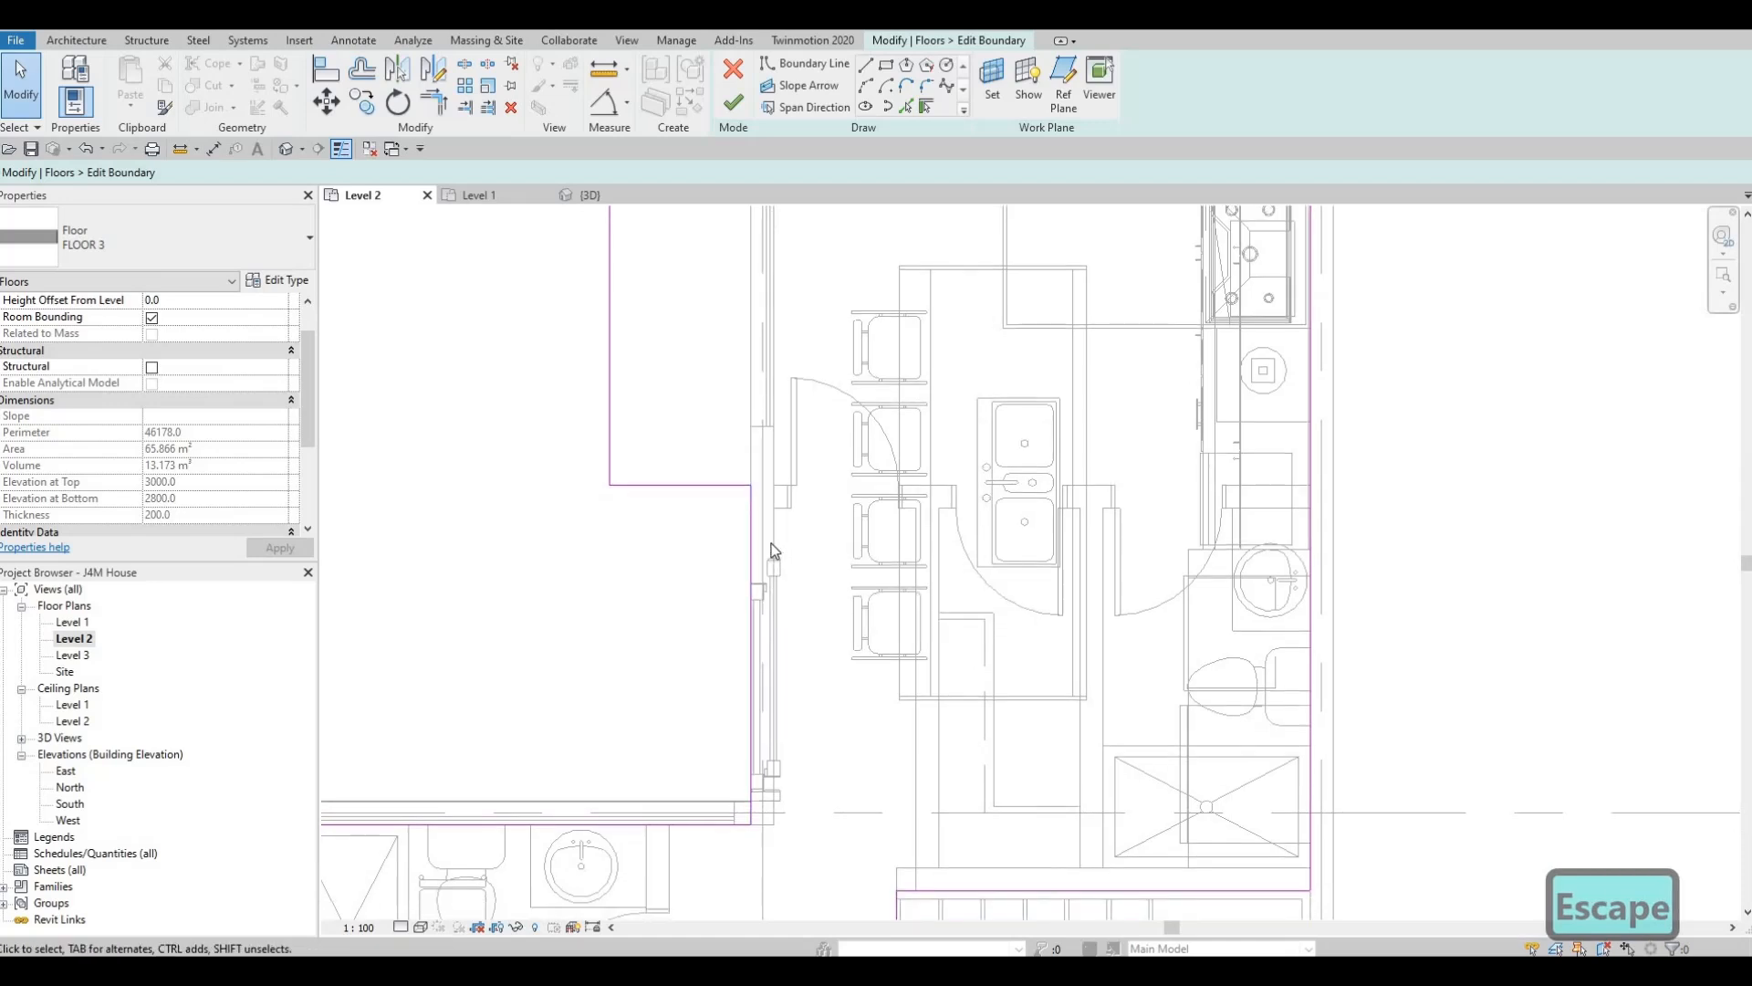
pyautogui.press('a')
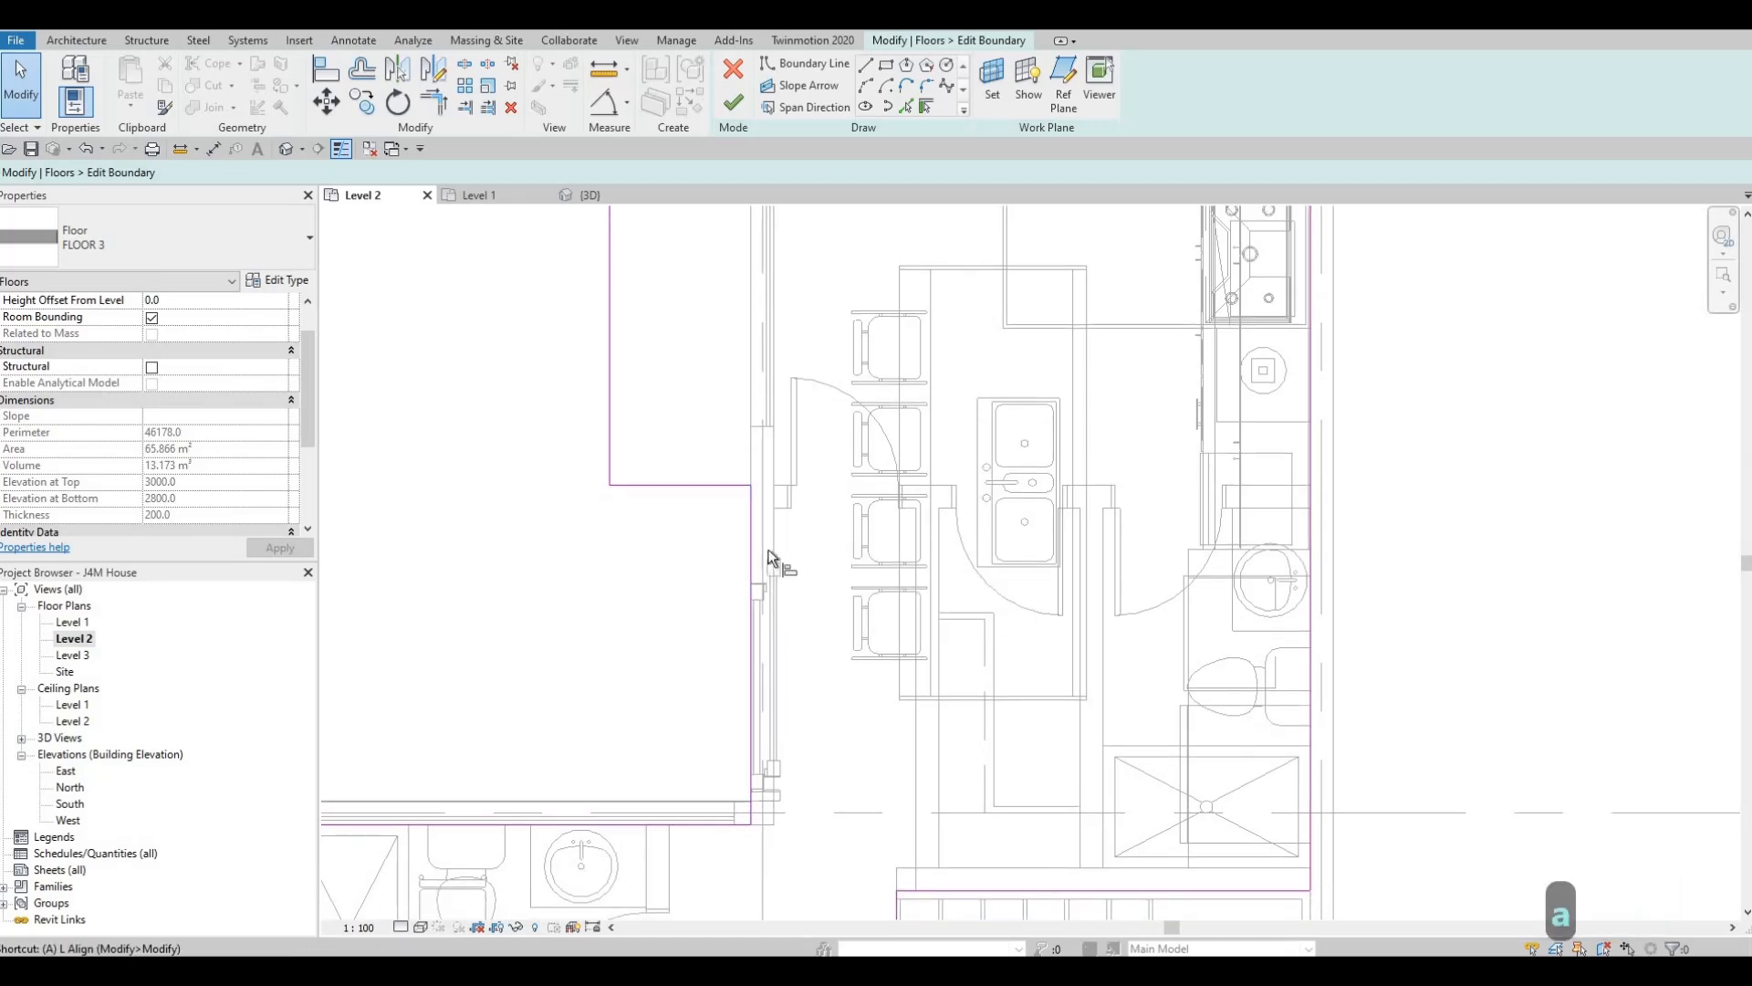
pyautogui.press('l')
pyautogui.click(751, 540)
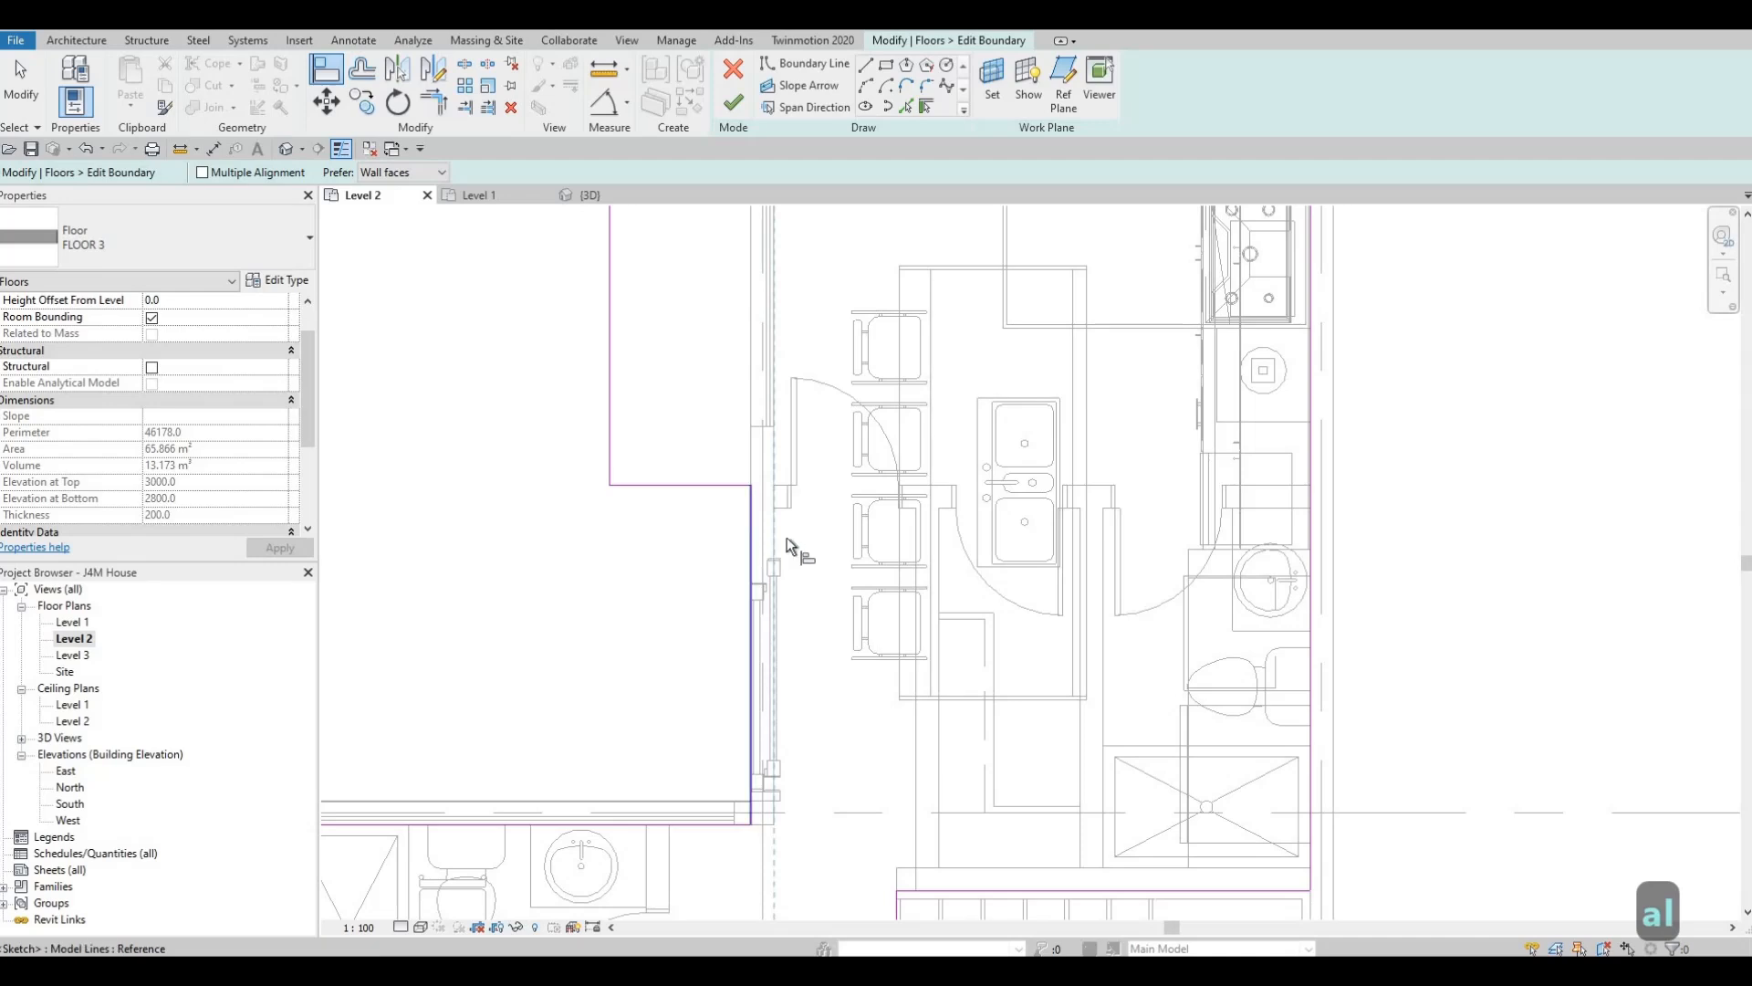
pyautogui.press('Escape')
pyautogui.press('Escape')
pyautogui.moveTo(737, 612); pyautogui.dragTo(744, 644, button='middle')
pyautogui.scroll(-2, 751, 568)
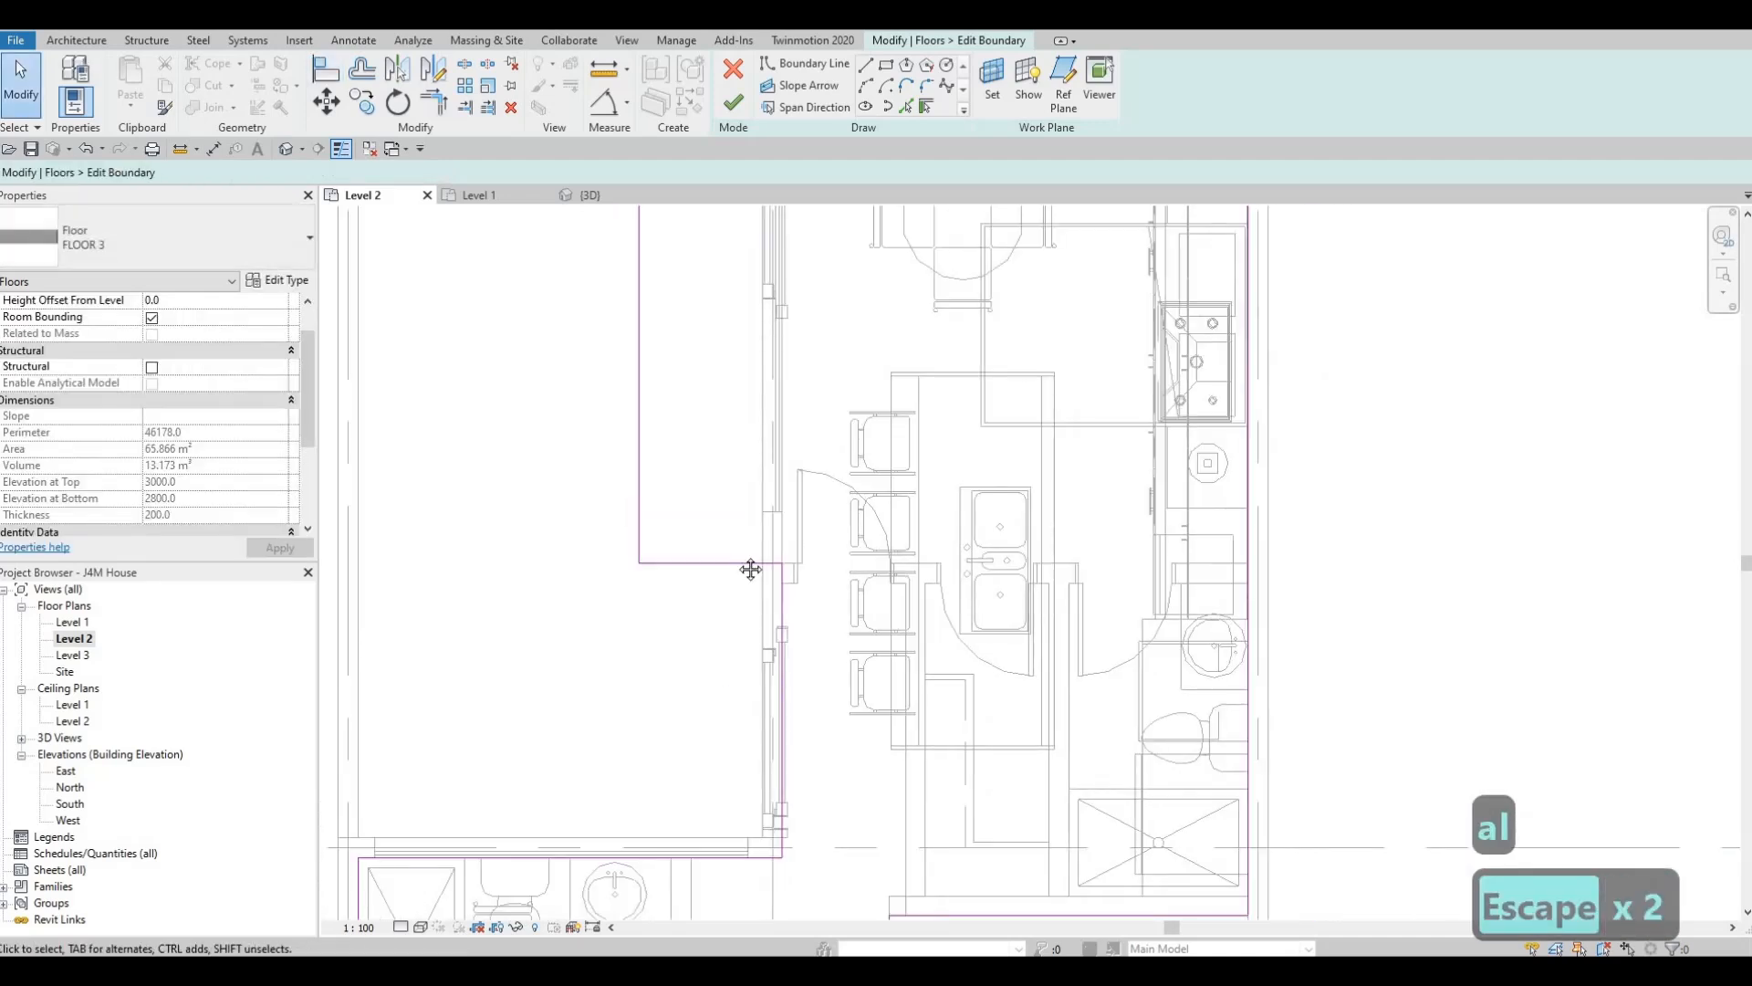
pyautogui.scroll(-2, 789, 252)
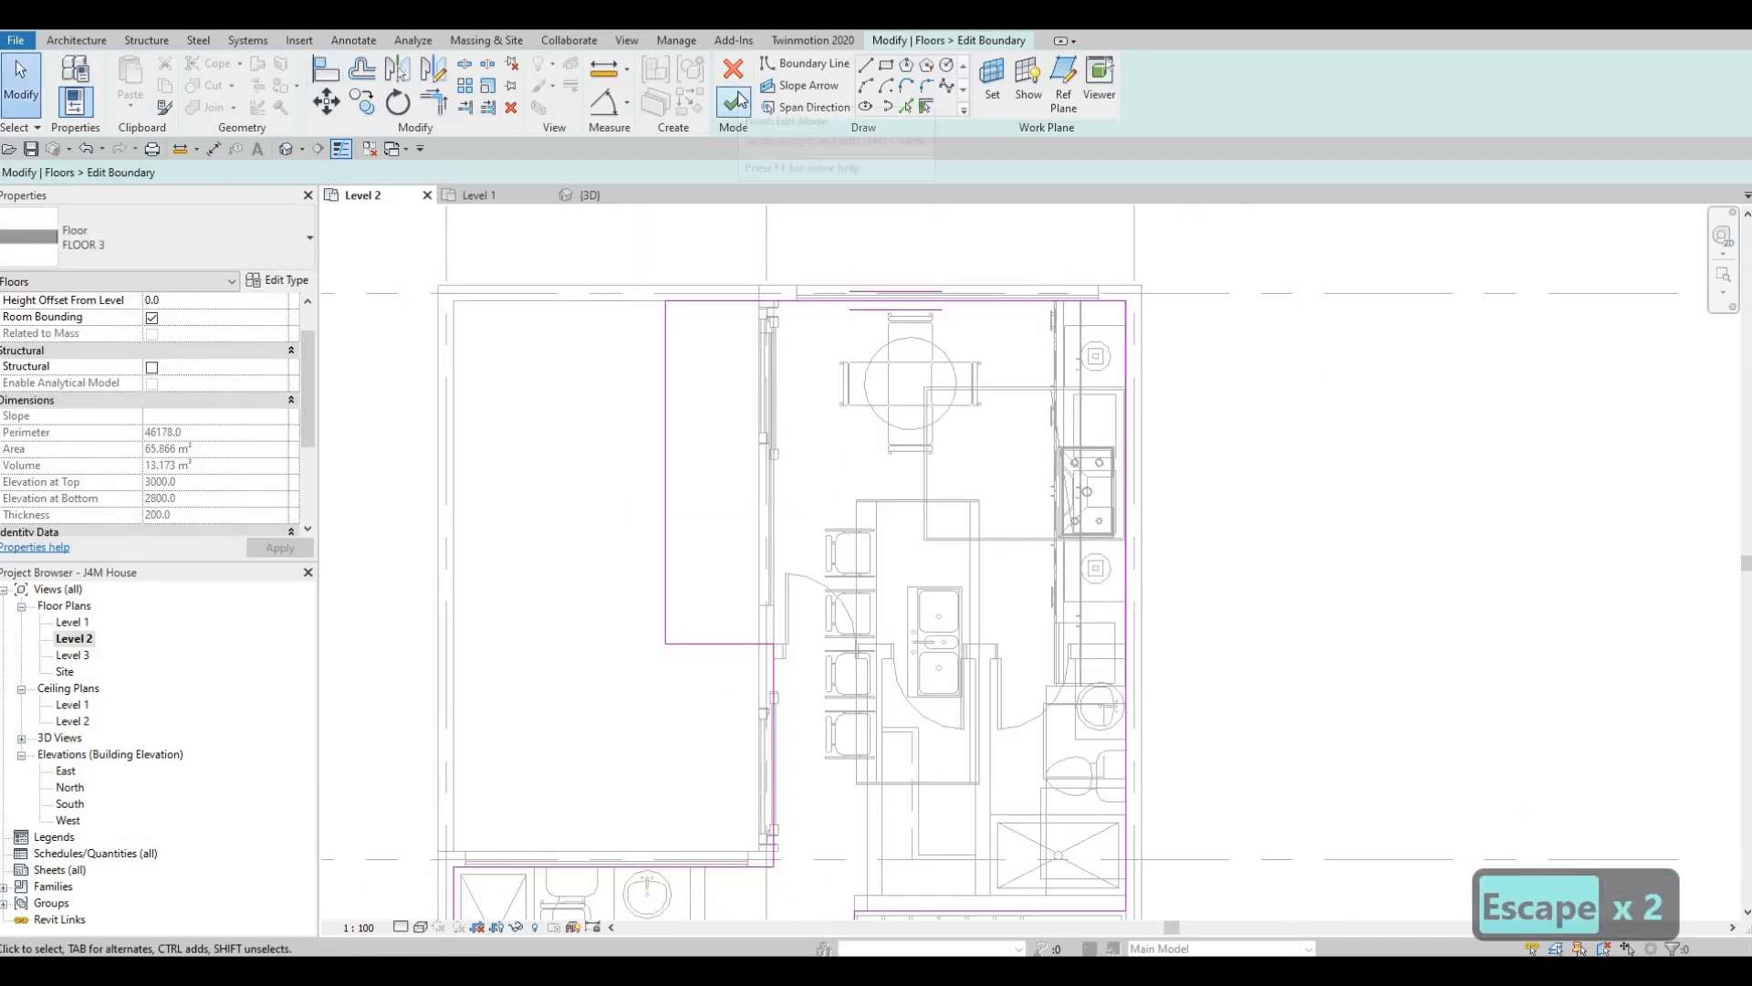
# Finish the floor's boundary edit and open the 3D view.
pyautogui.click(732, 105)
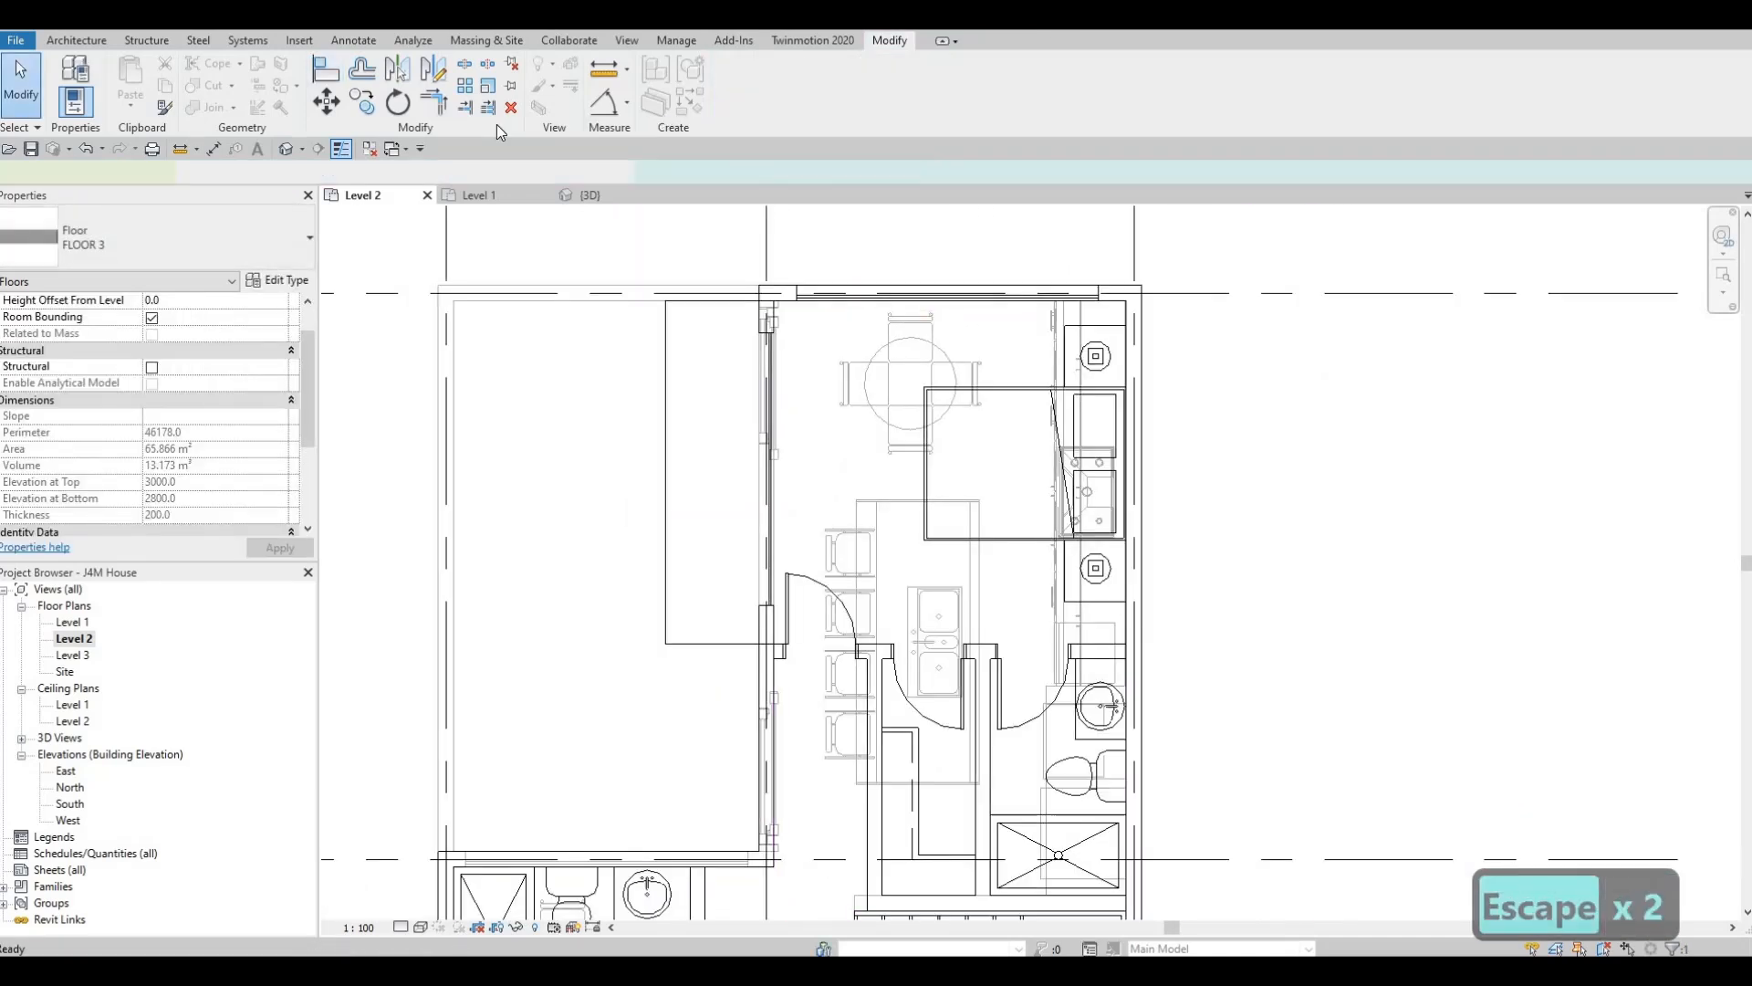
pyautogui.click(595, 197)
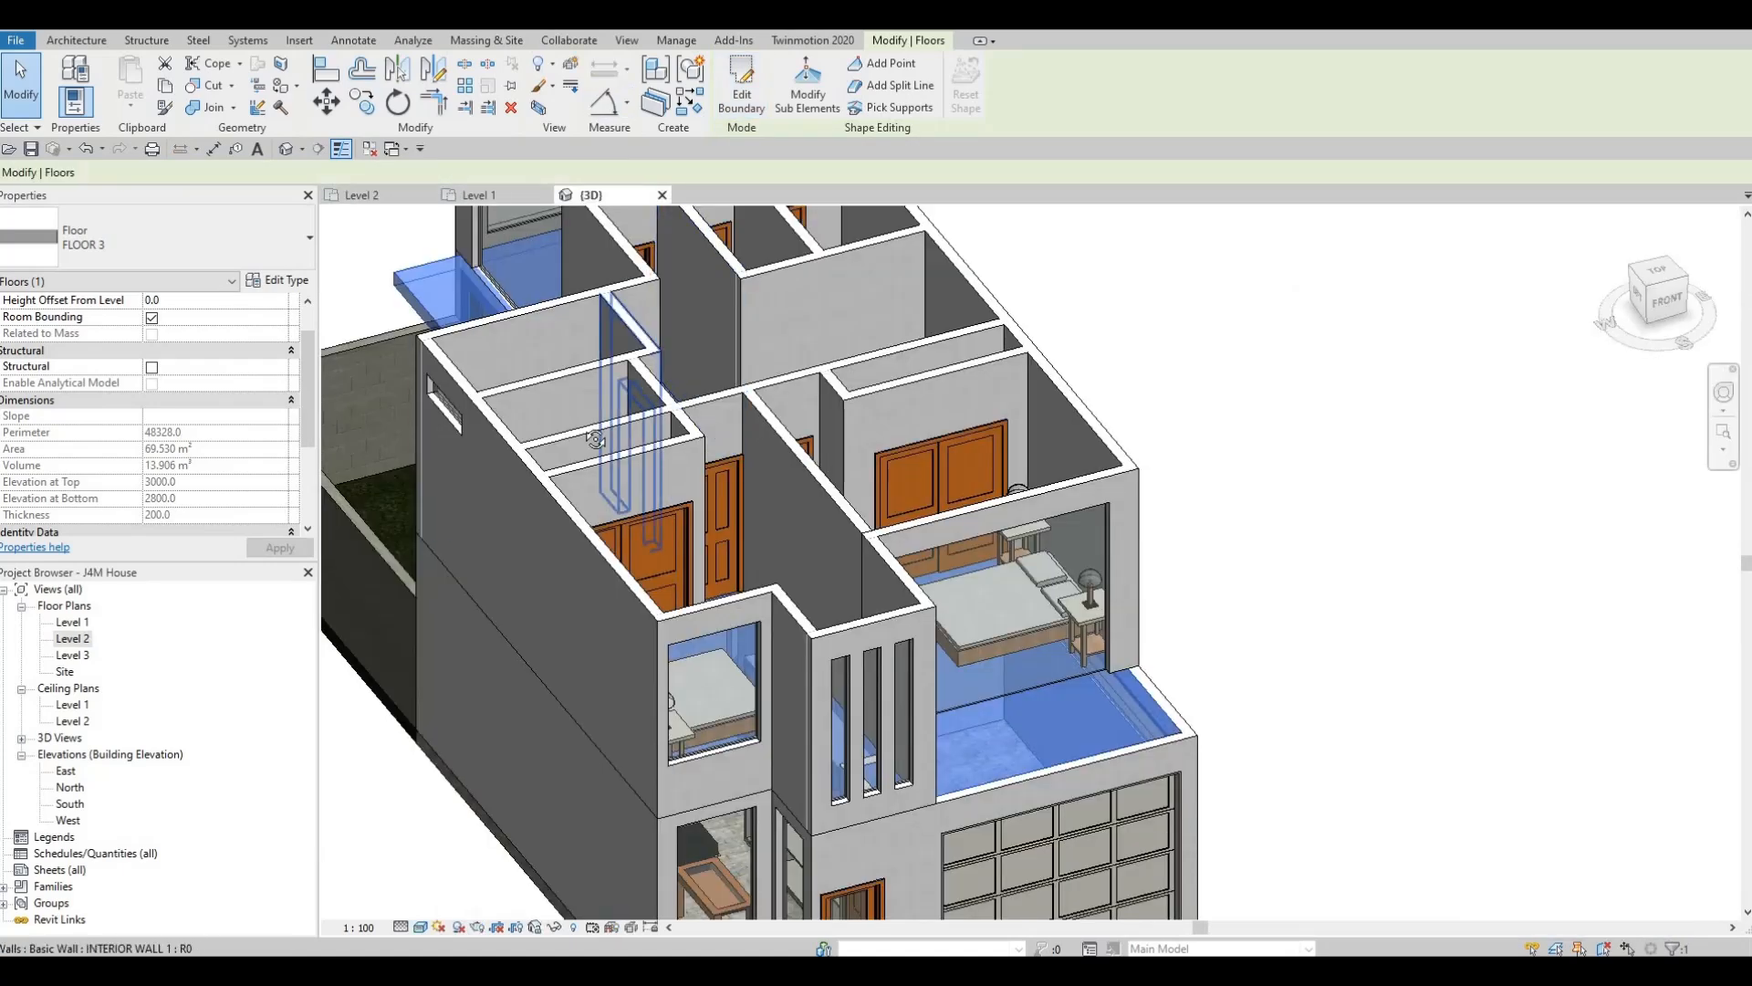
pyautogui.press('Escape')
# Paint the rear balcony slab's underside and exposed edges with the Laminate, Linen, Matte material.
pyautogui.keyDown('shift'); pyautogui.moveTo(800, 420); pyautogui.dragTo(721, 383, button='middle'); pyautogui.keyUp('shift')
pyautogui.scroll(4, 721, 383)
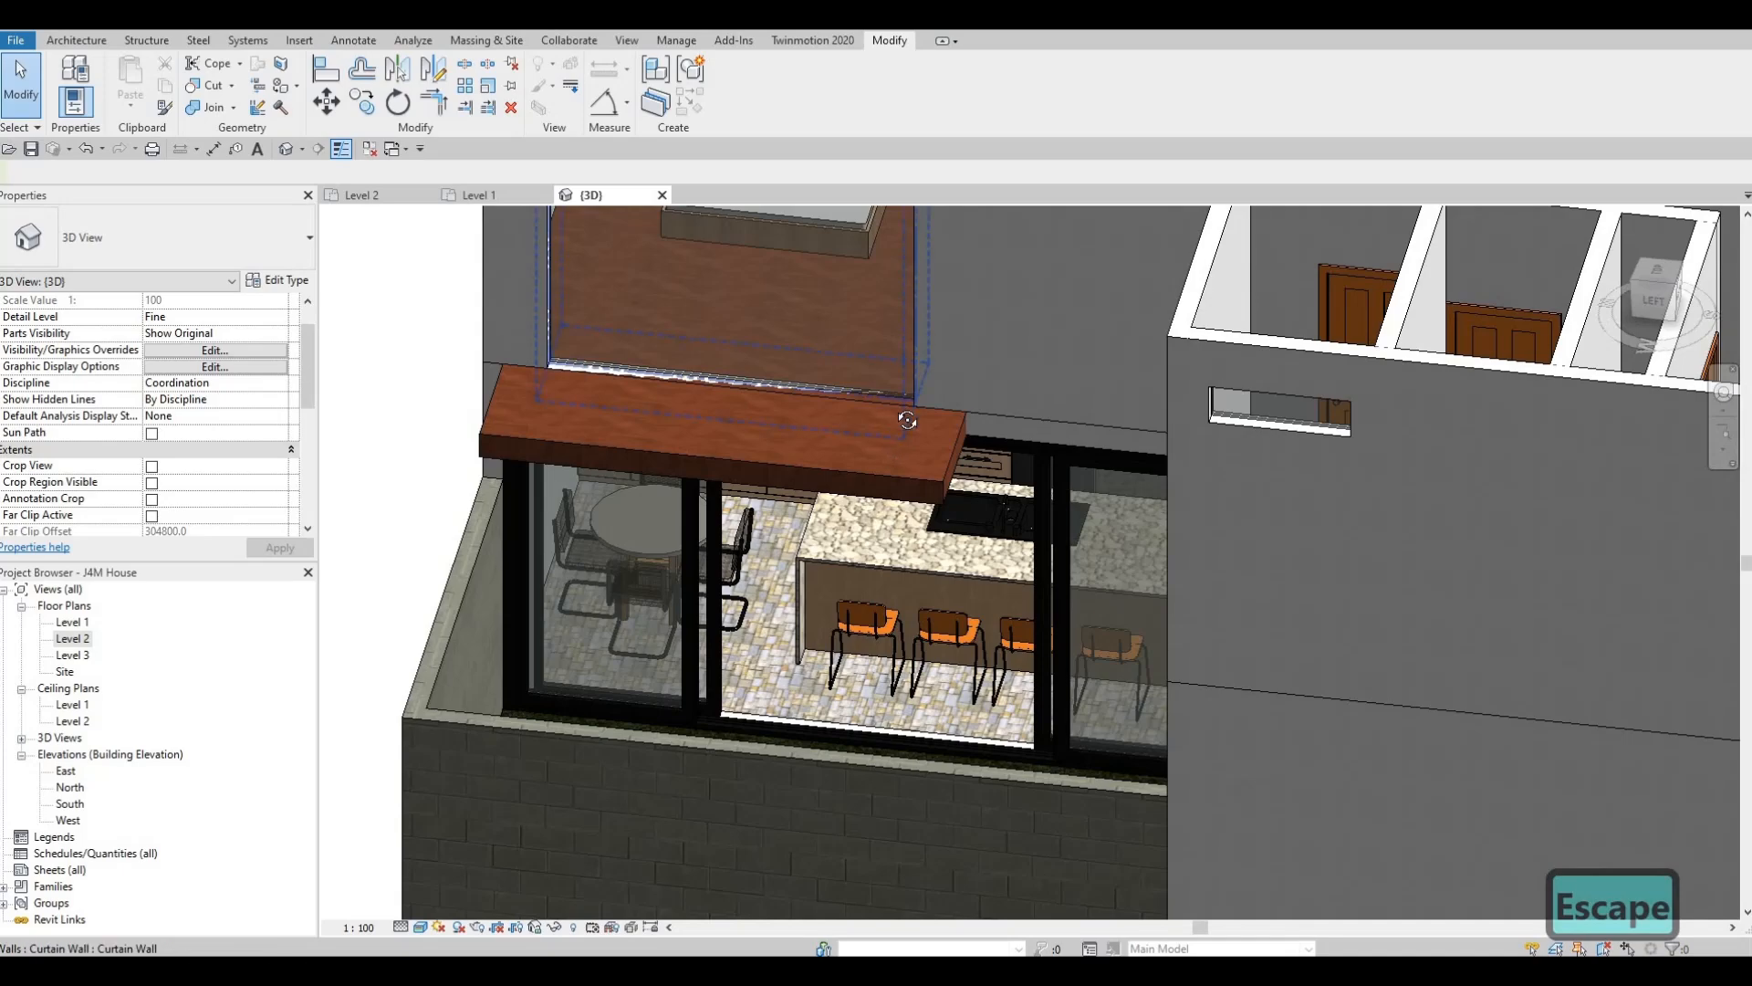
pyautogui.keyDown('shift'); pyautogui.moveTo(903, 427); pyautogui.dragTo(991, 399, button='middle'); pyautogui.keyUp('shift')
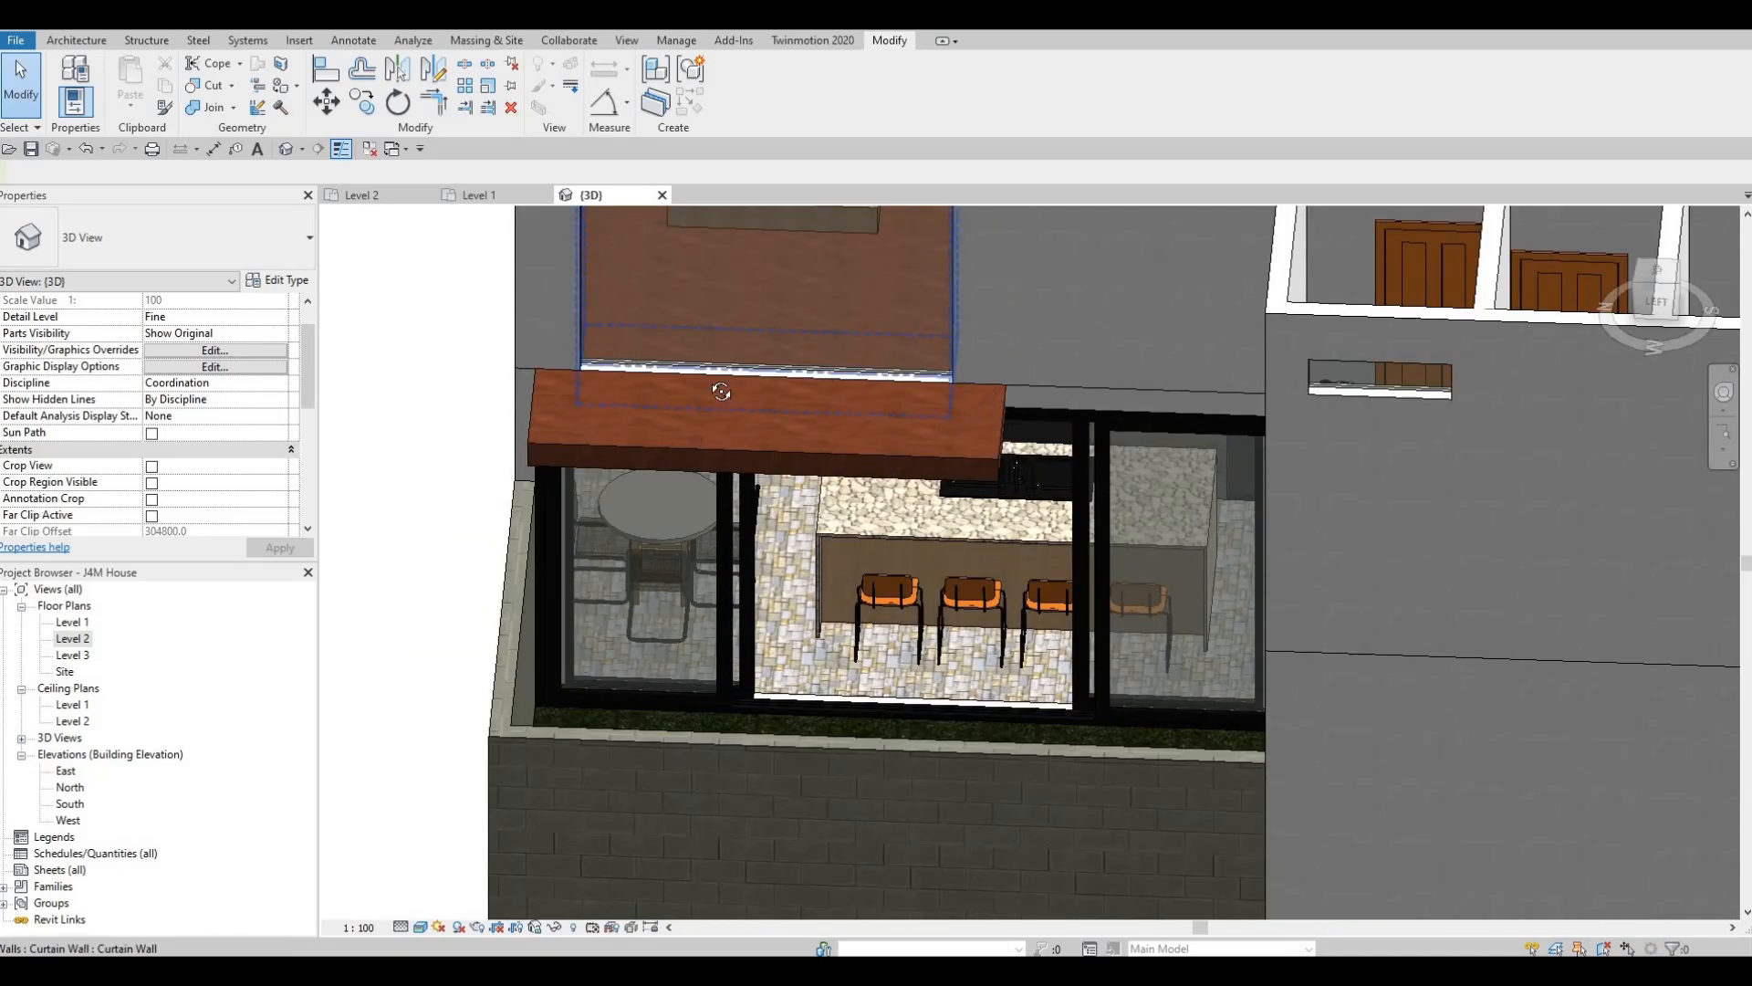
pyautogui.keyDown('shift'); pyautogui.moveTo(807, 244); pyautogui.dragTo(798, 517, button='middle'); pyautogui.keyUp('shift')
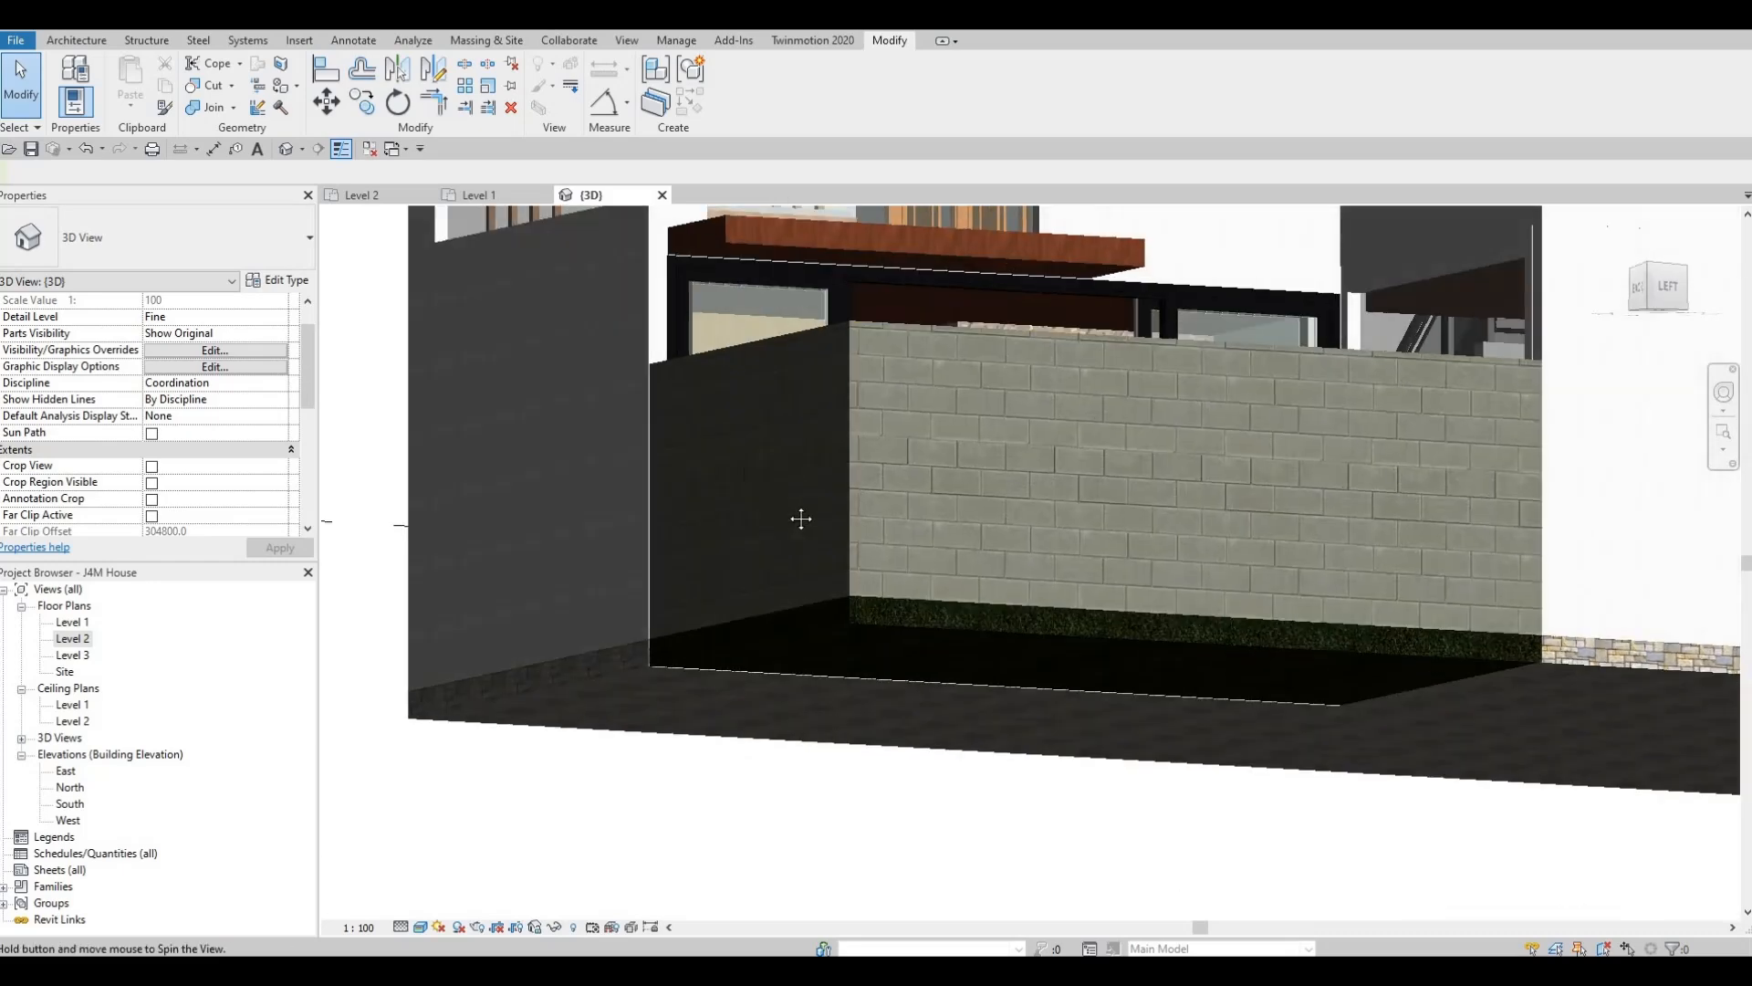
pyautogui.scroll(-3, 753, 409)
pyautogui.scroll(5, 721, 384)
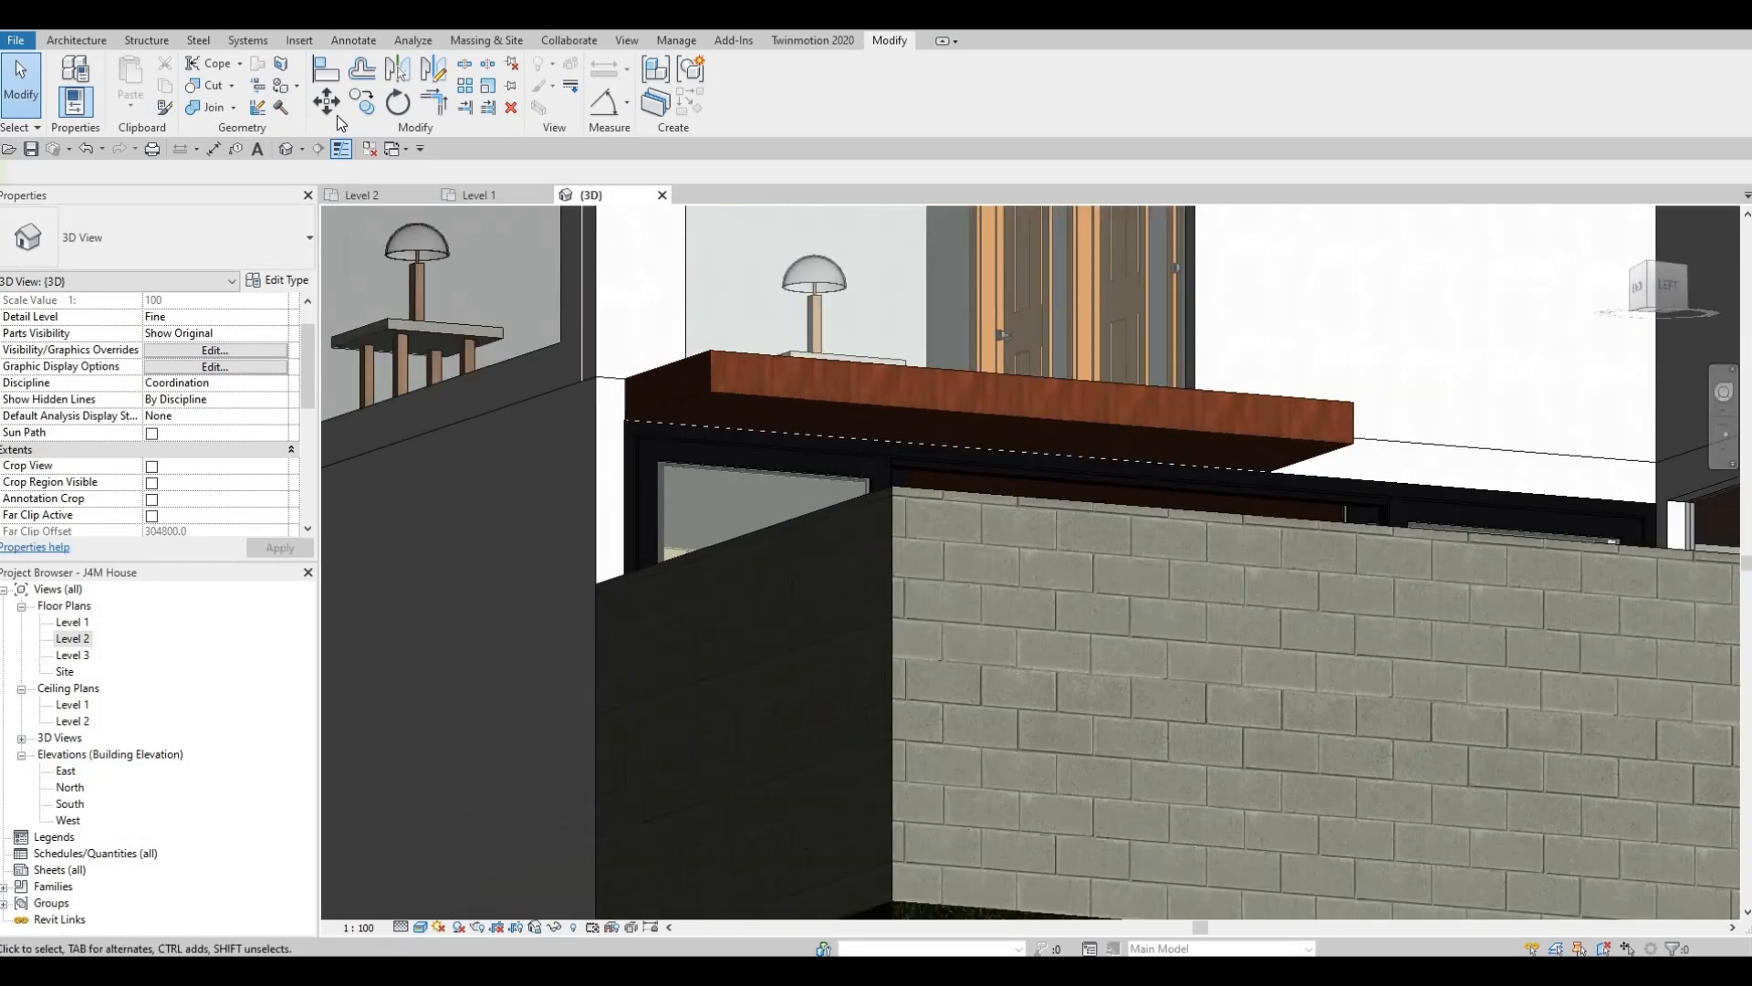
pyautogui.click(286, 88)
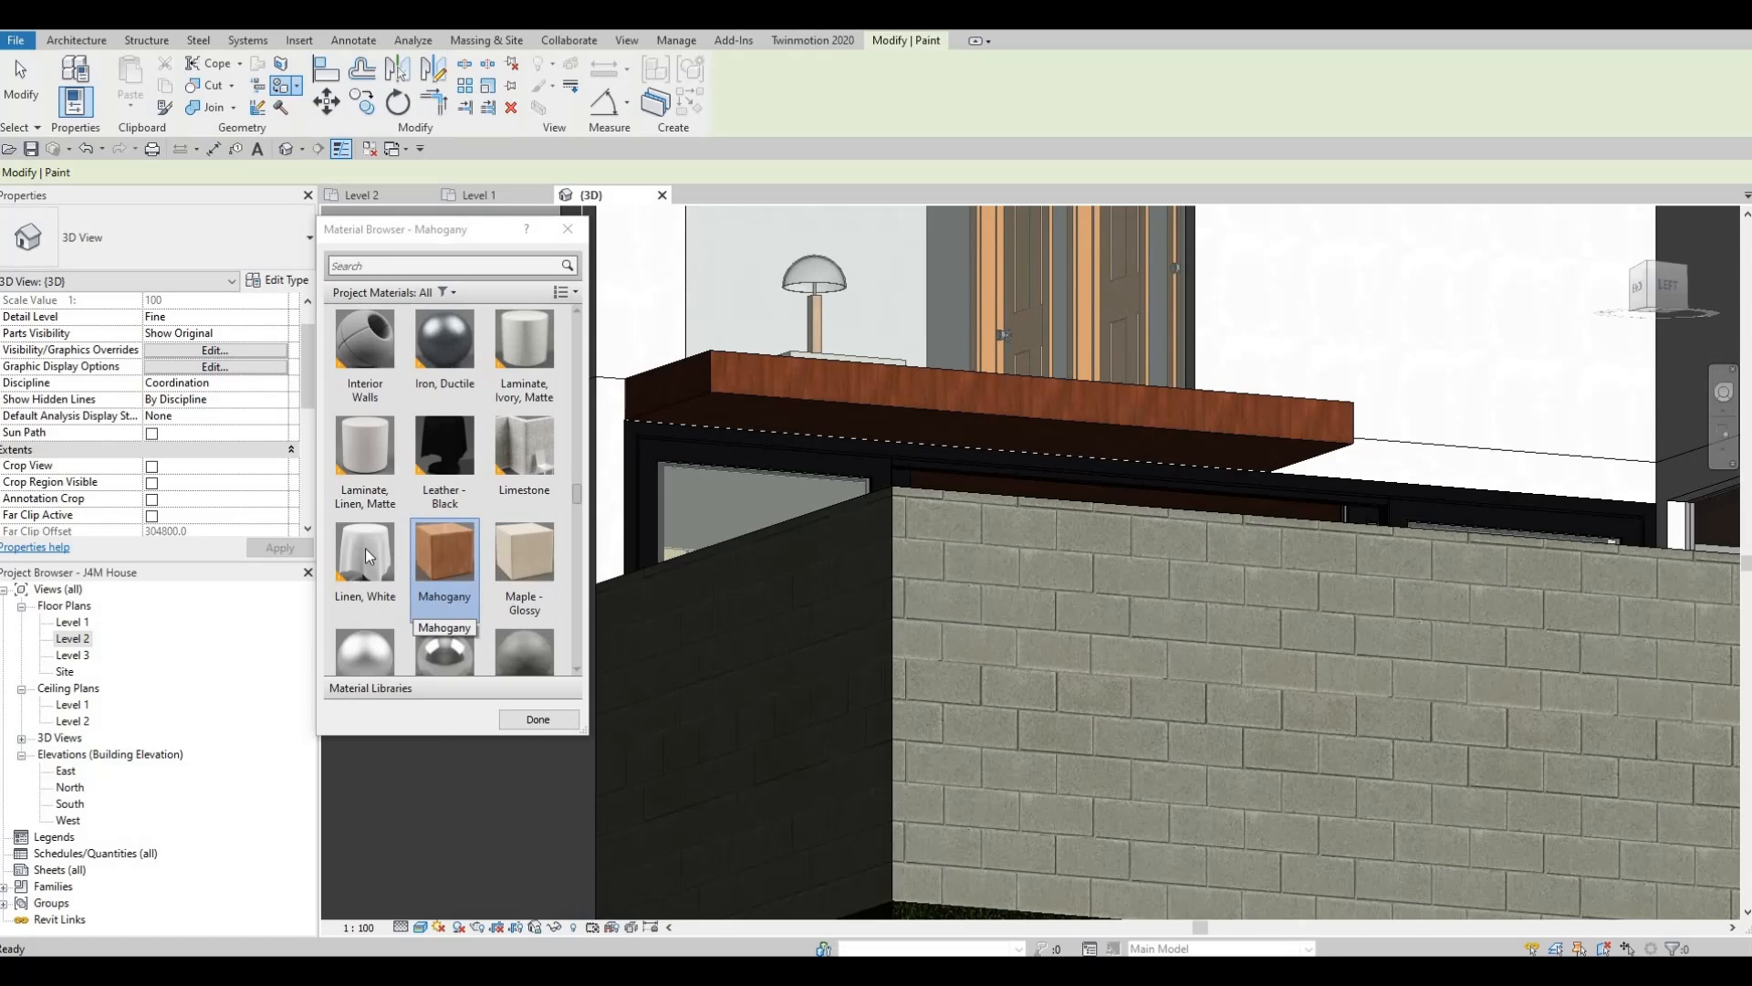
pyautogui.click(372, 460)
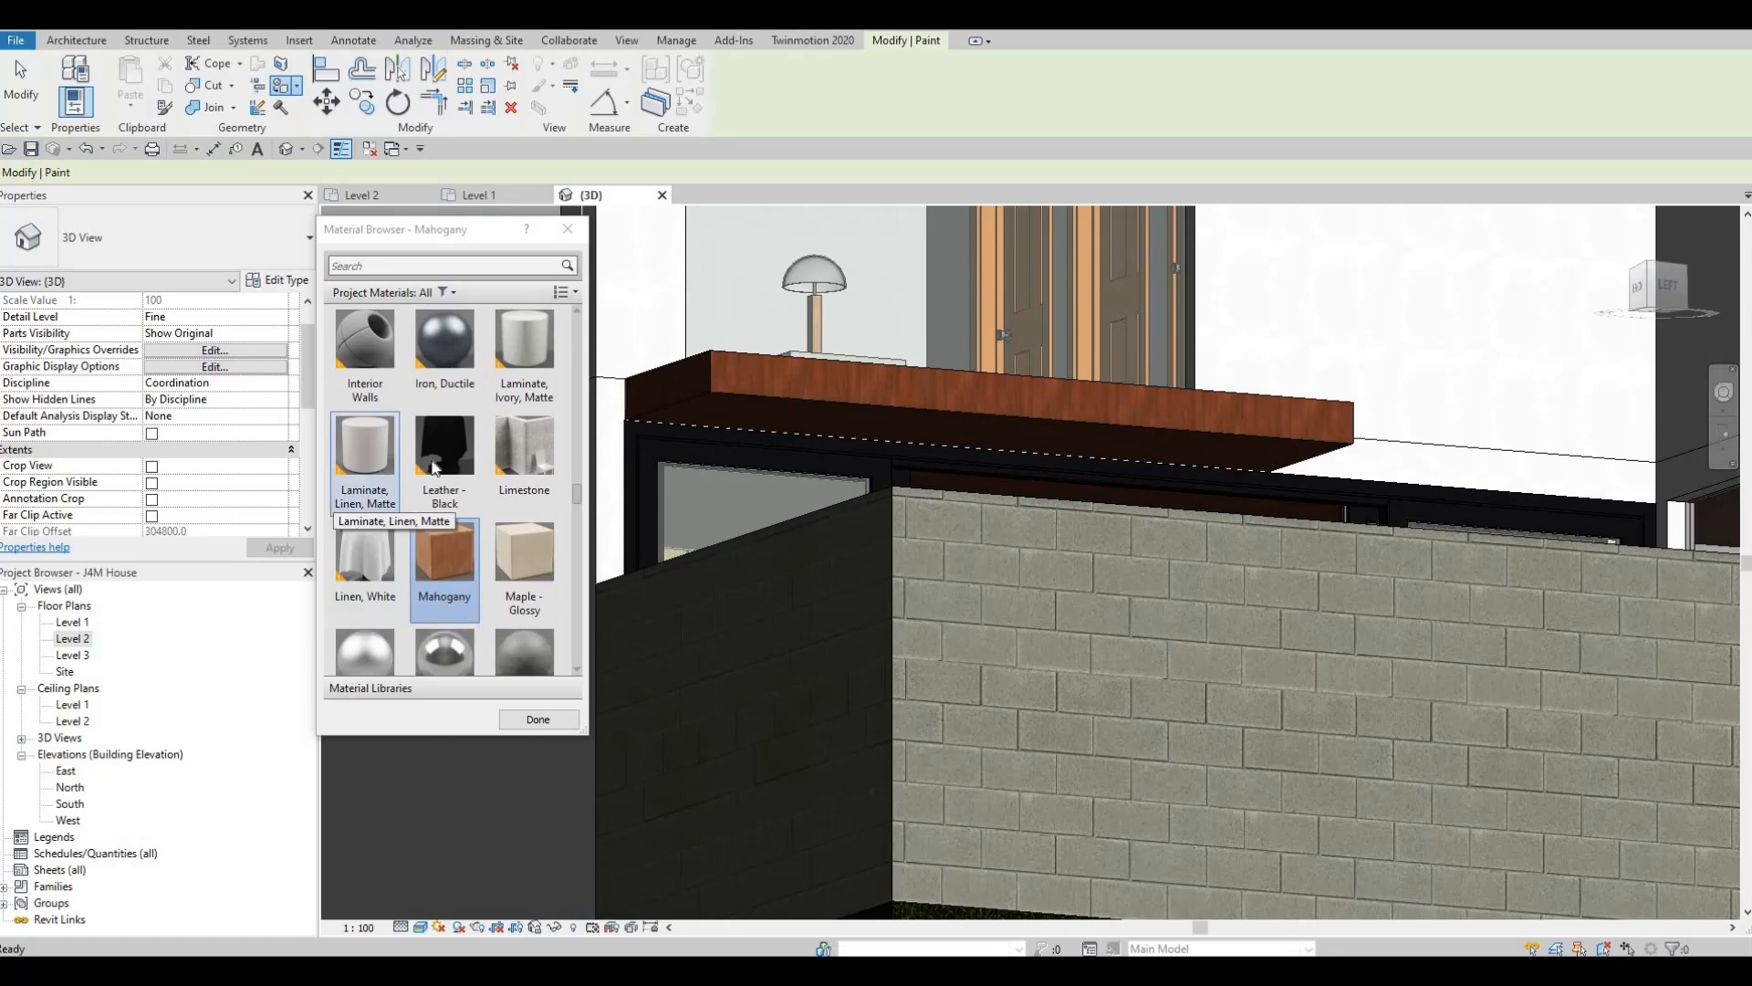
pyautogui.click(805, 406)
pyautogui.scroll(-5, 825, 406)
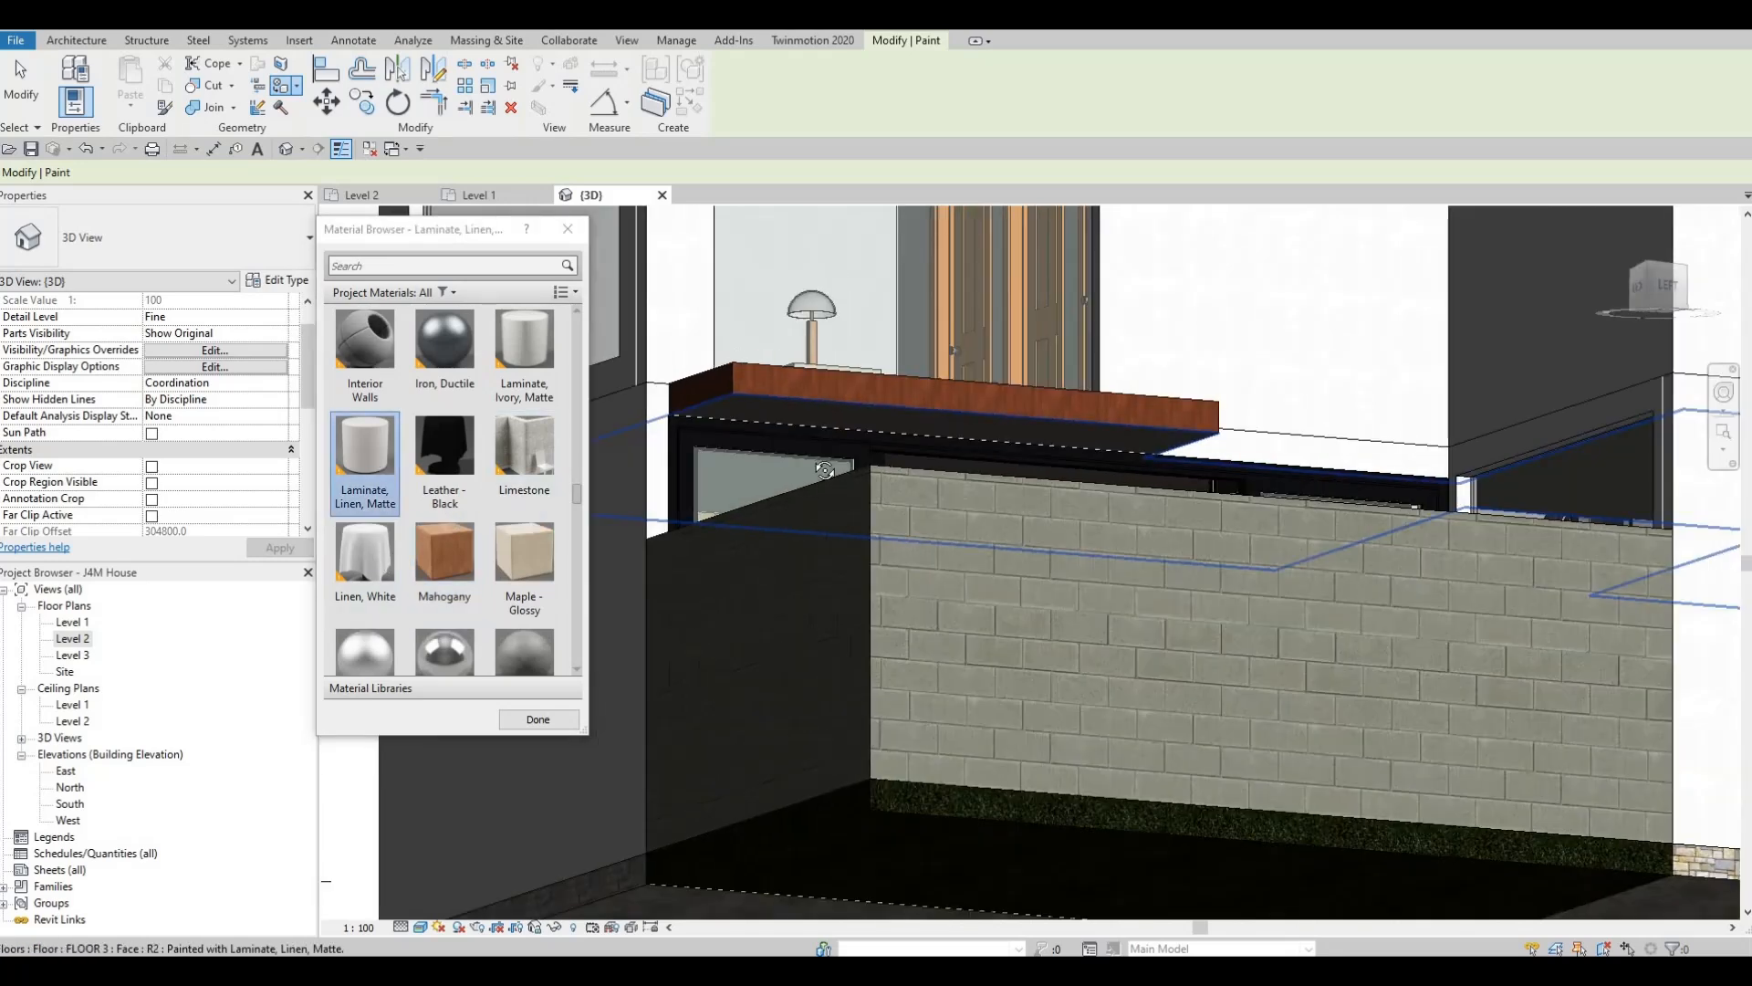
pyautogui.click(677, 424)
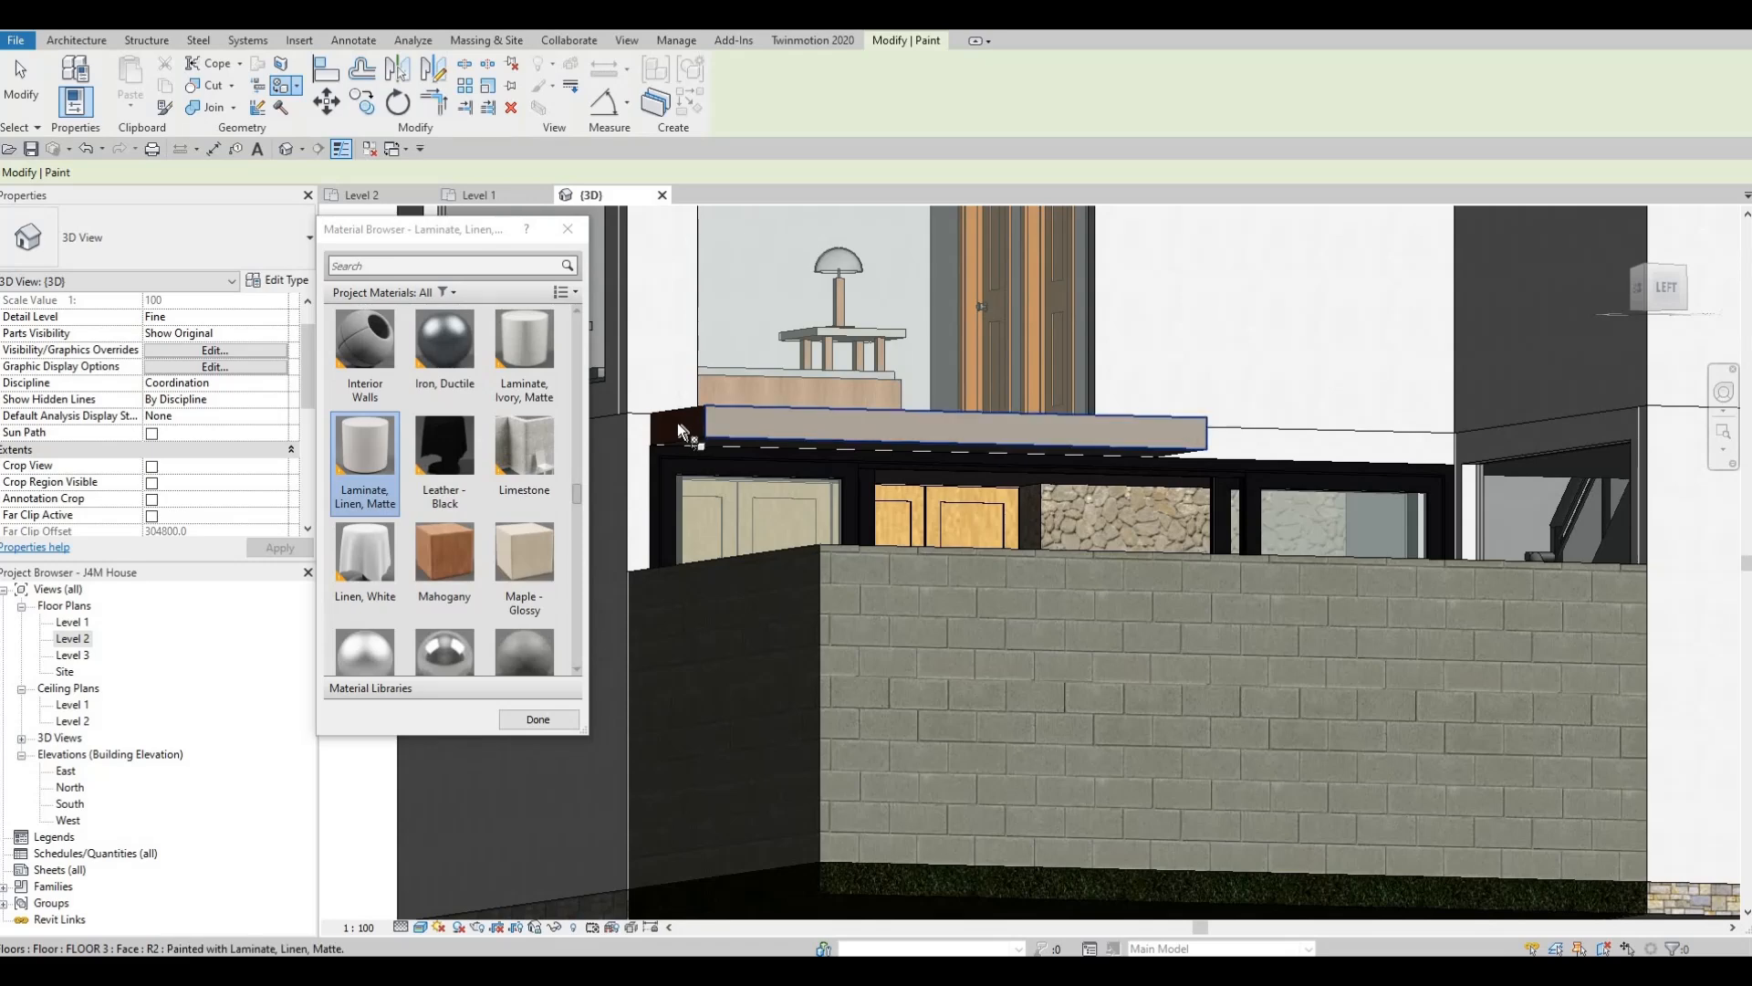
pyautogui.keyDown('shift'); pyautogui.moveTo(934, 419); pyautogui.dragTo(802, 522, button='middle'); pyautogui.keyUp('shift')
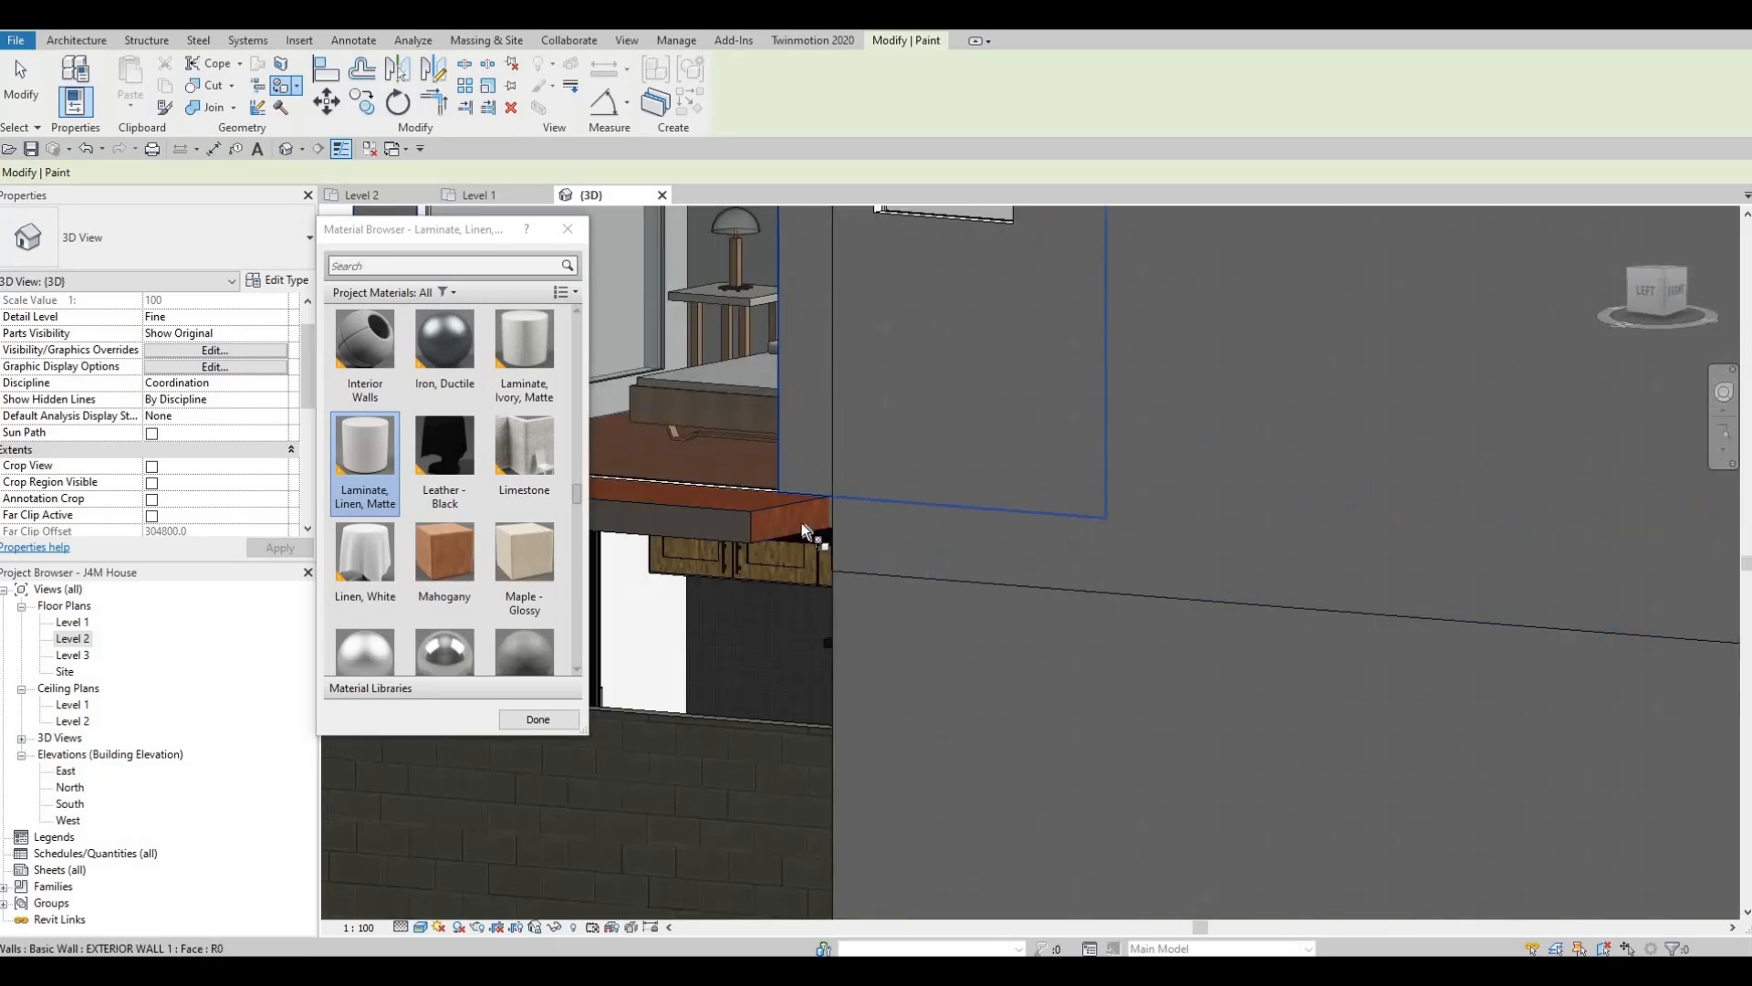
pyautogui.scroll(-3, 803, 490)
pyautogui.moveTo(1060, 524)
pyautogui.keyDown('shift'); pyautogui.mouseDown(button='middle')
pyautogui.moveTo(977, 575)
pyautogui.moveTo(813, 586)
pyautogui.moveTo(559, 457)
pyautogui.moveTo(511, 329)
pyautogui.mouseUp(button='middle'); pyautogui.keyUp('shift')
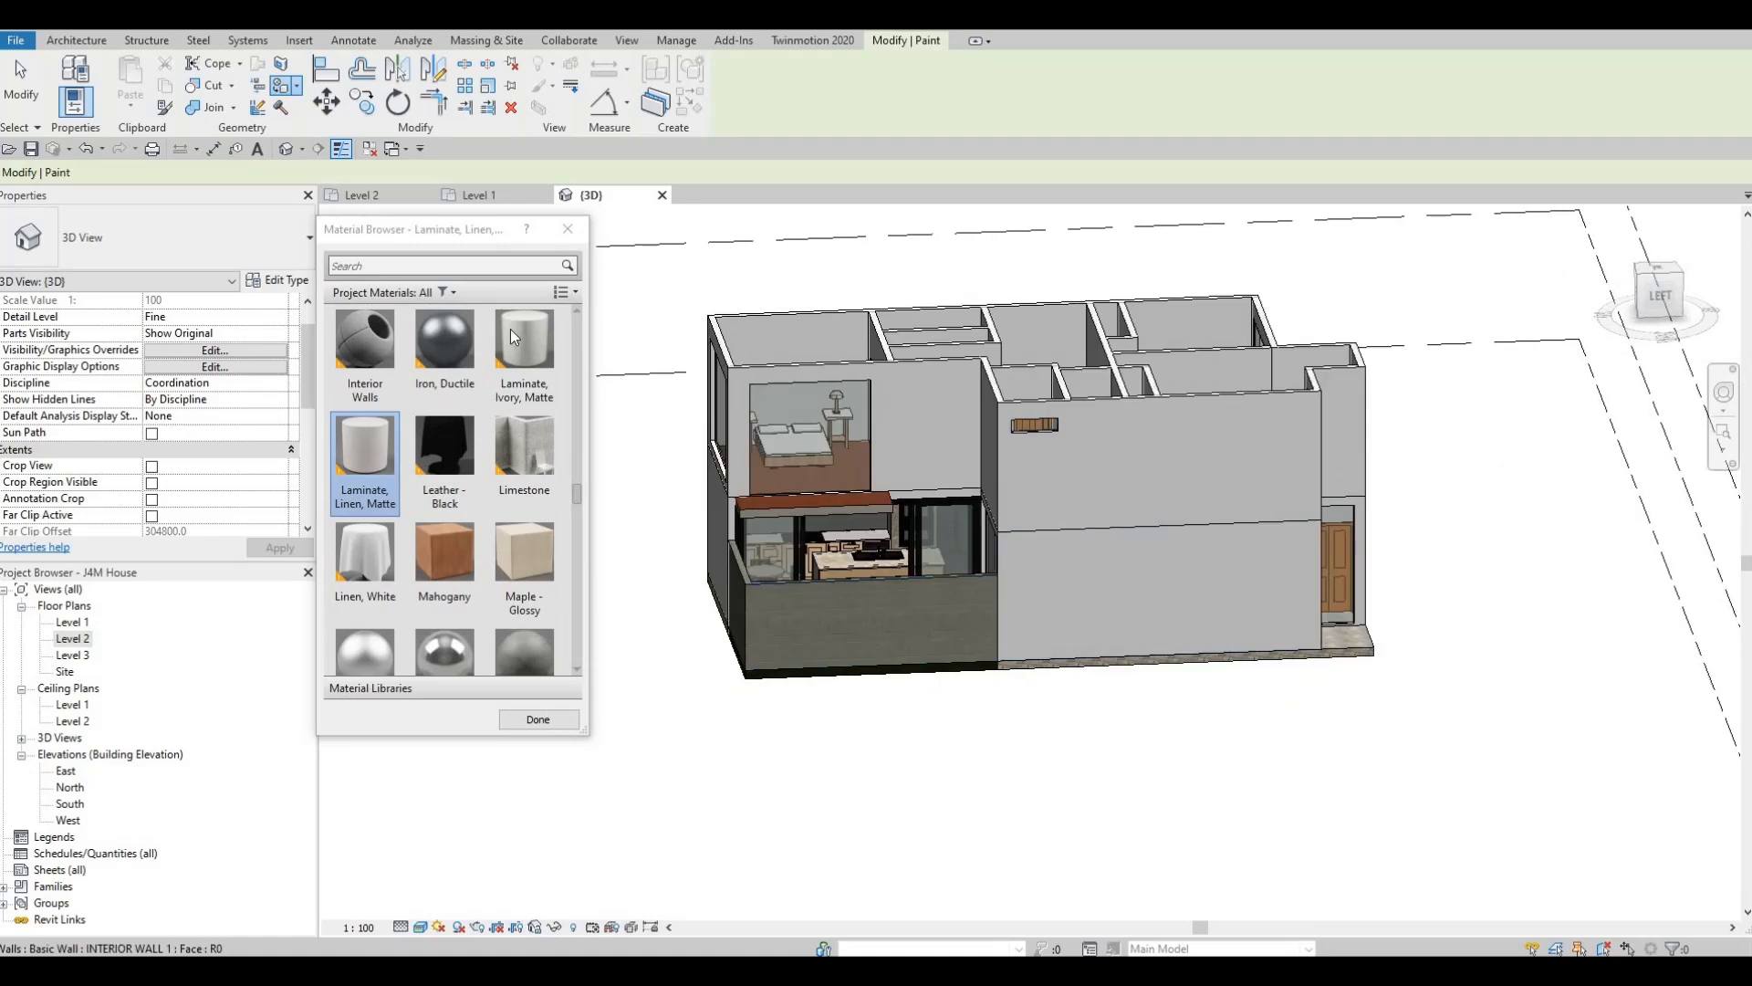
pyautogui.press('Escape')
pyautogui.press('Escape')
pyautogui.press('Escape')
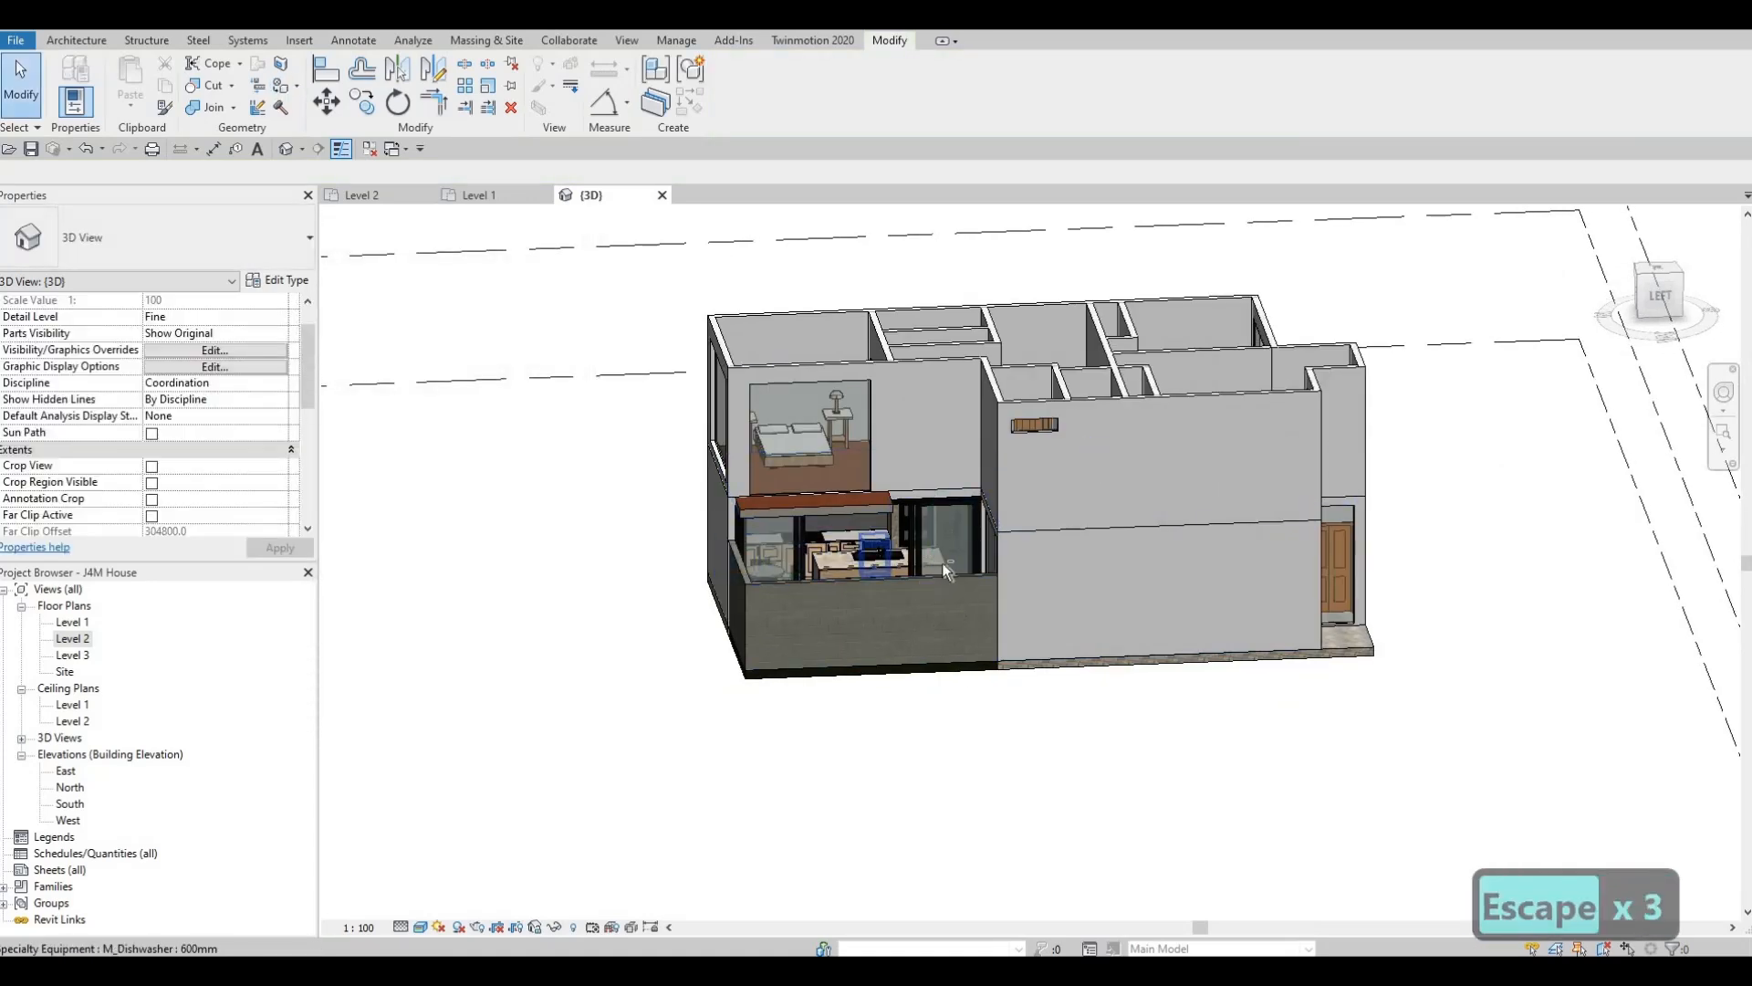
# Examine the Level 2 floor across the bedrooms, staircase opening, rear balcony and garage front in 3D.
pyautogui.keyDown('shift'); pyautogui.moveTo(942, 562); pyautogui.dragTo(536, 462, button='middle'); pyautogui.keyUp('shift')
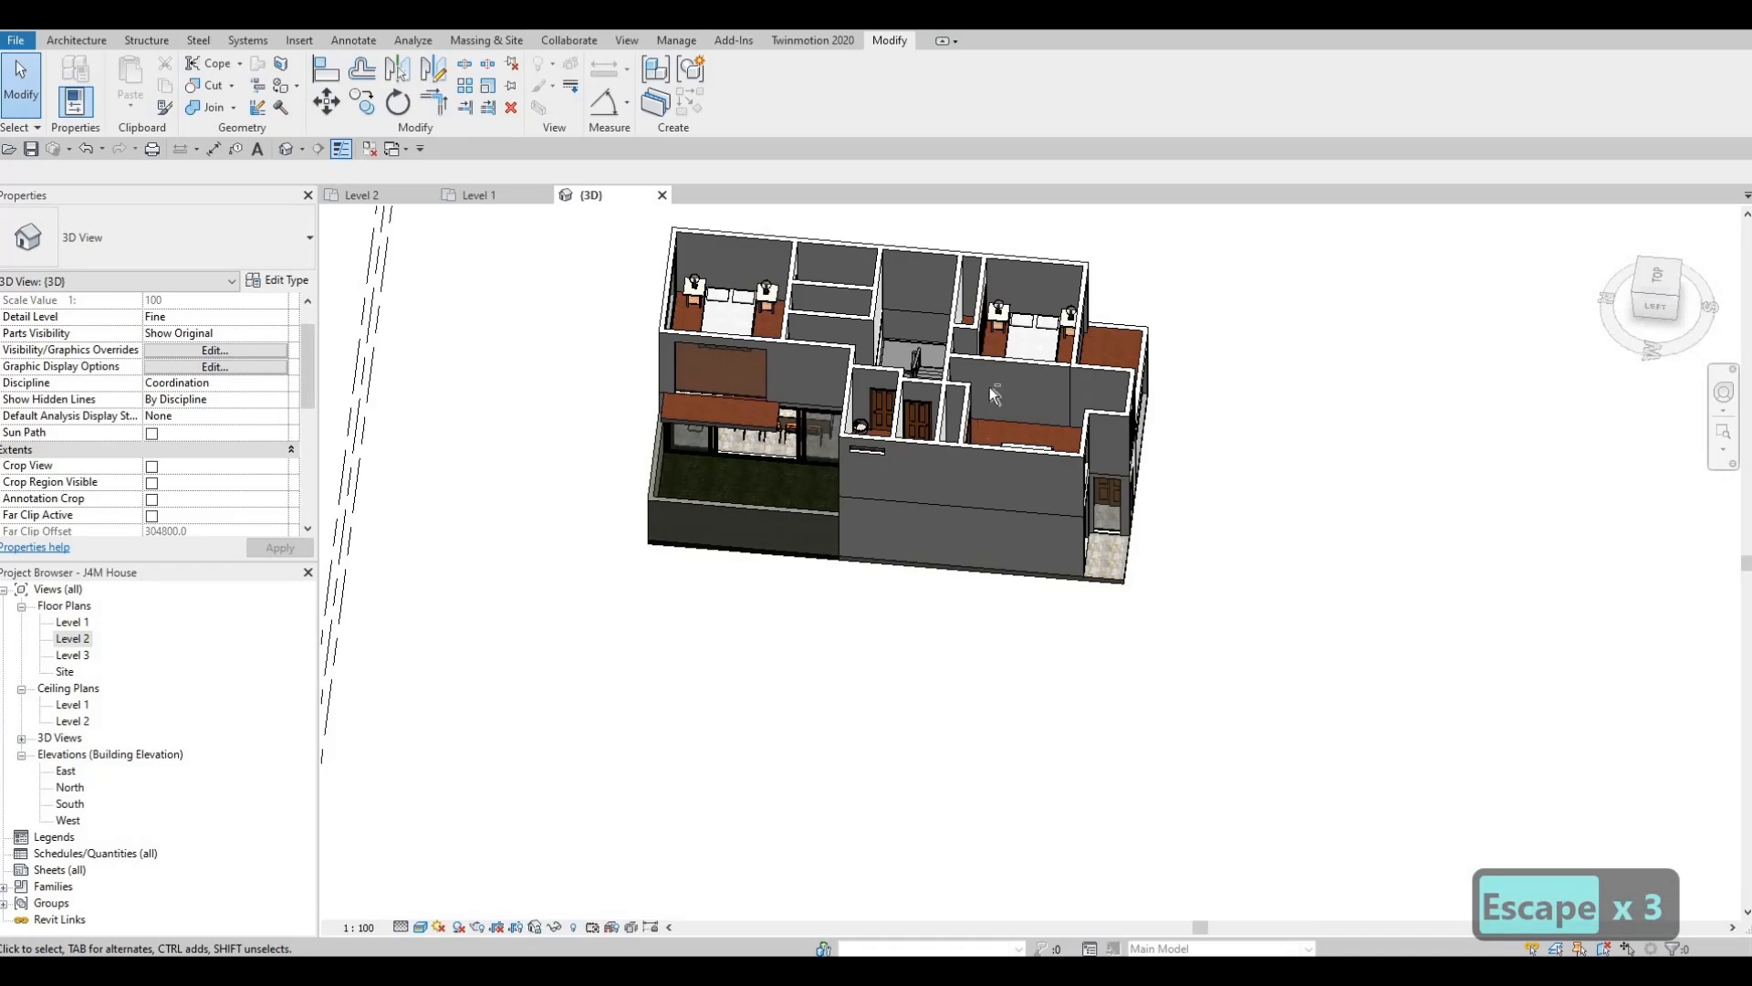
pyautogui.scroll(5, 1004, 435)
pyautogui.keyDown('shift'); pyautogui.moveTo(969, 623); pyautogui.dragTo(1191, 420, button='middle'); pyautogui.keyUp('shift')
pyautogui.scroll(-2, 909, 491)
pyautogui.scroll(-1, 917, 454)
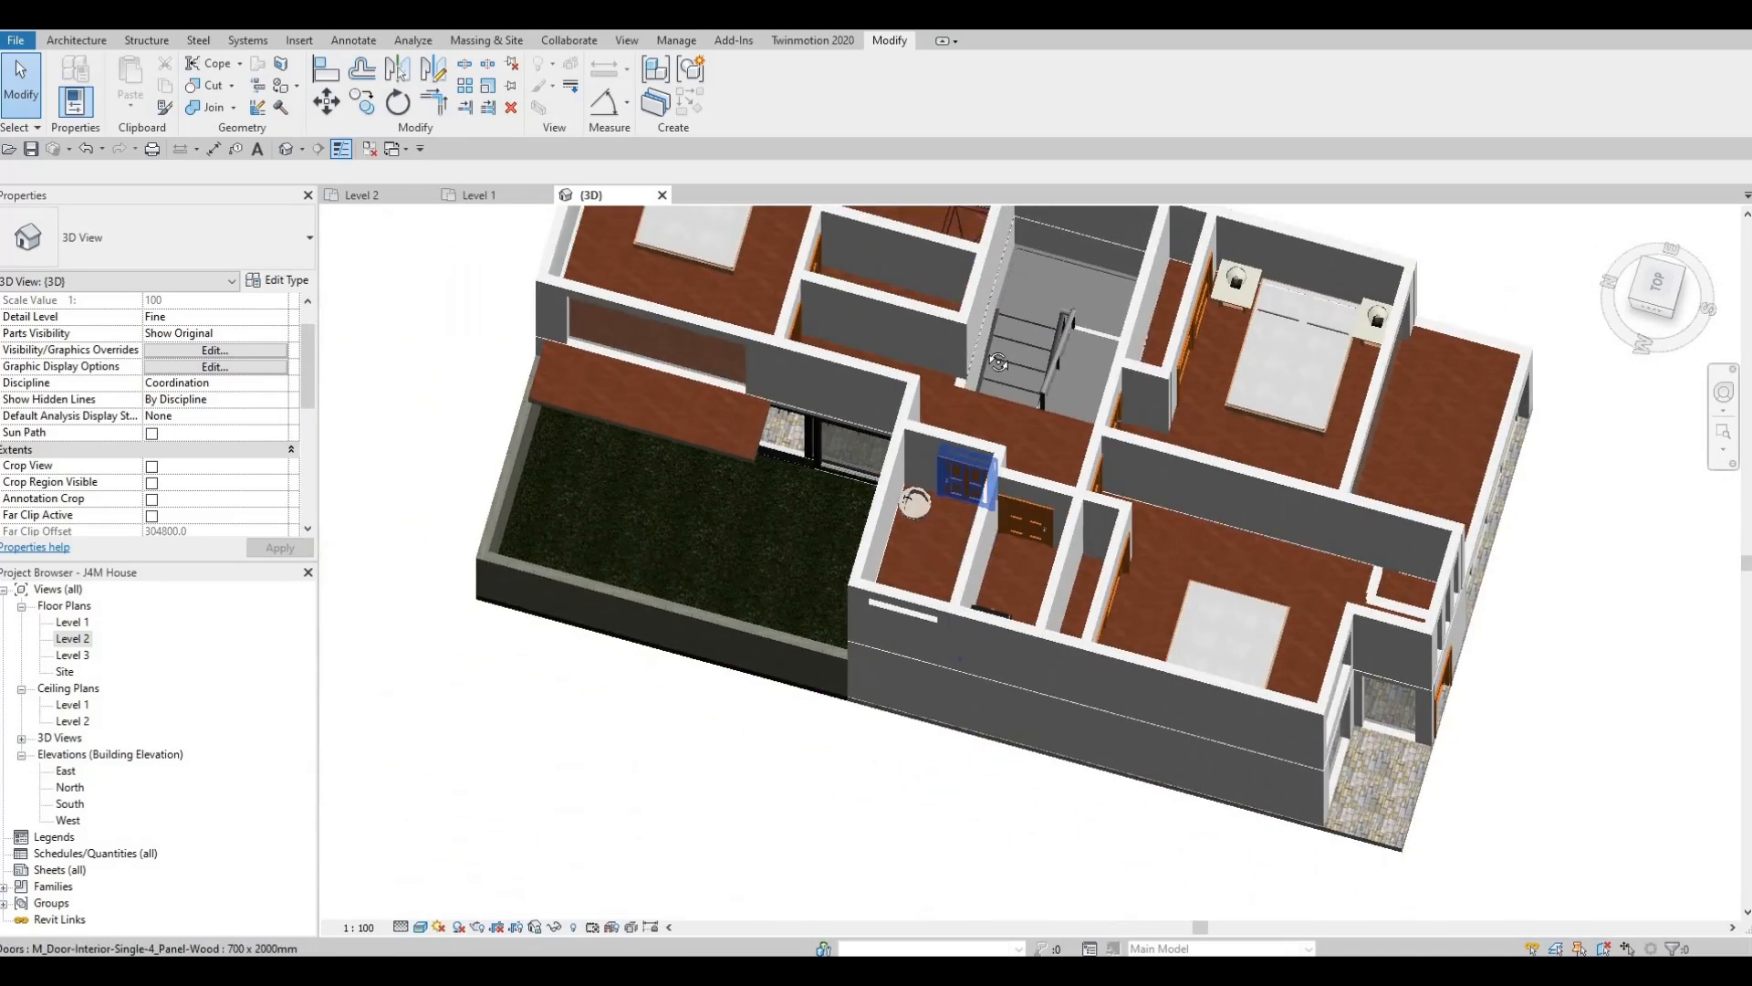
pyautogui.keyDown('shift'); pyautogui.moveTo(1068, 548); pyautogui.dragTo(950, 532, button='middle'); pyautogui.keyUp('shift')
pyautogui.scroll(6, 779, 520)
pyautogui.scroll(-4, 786, 552)
pyautogui.scroll(-1, 950, 533)
pyautogui.moveTo(735, 475); pyautogui.dragTo(898, 474, button='middle')
pyautogui.scroll(-1, 898, 473)
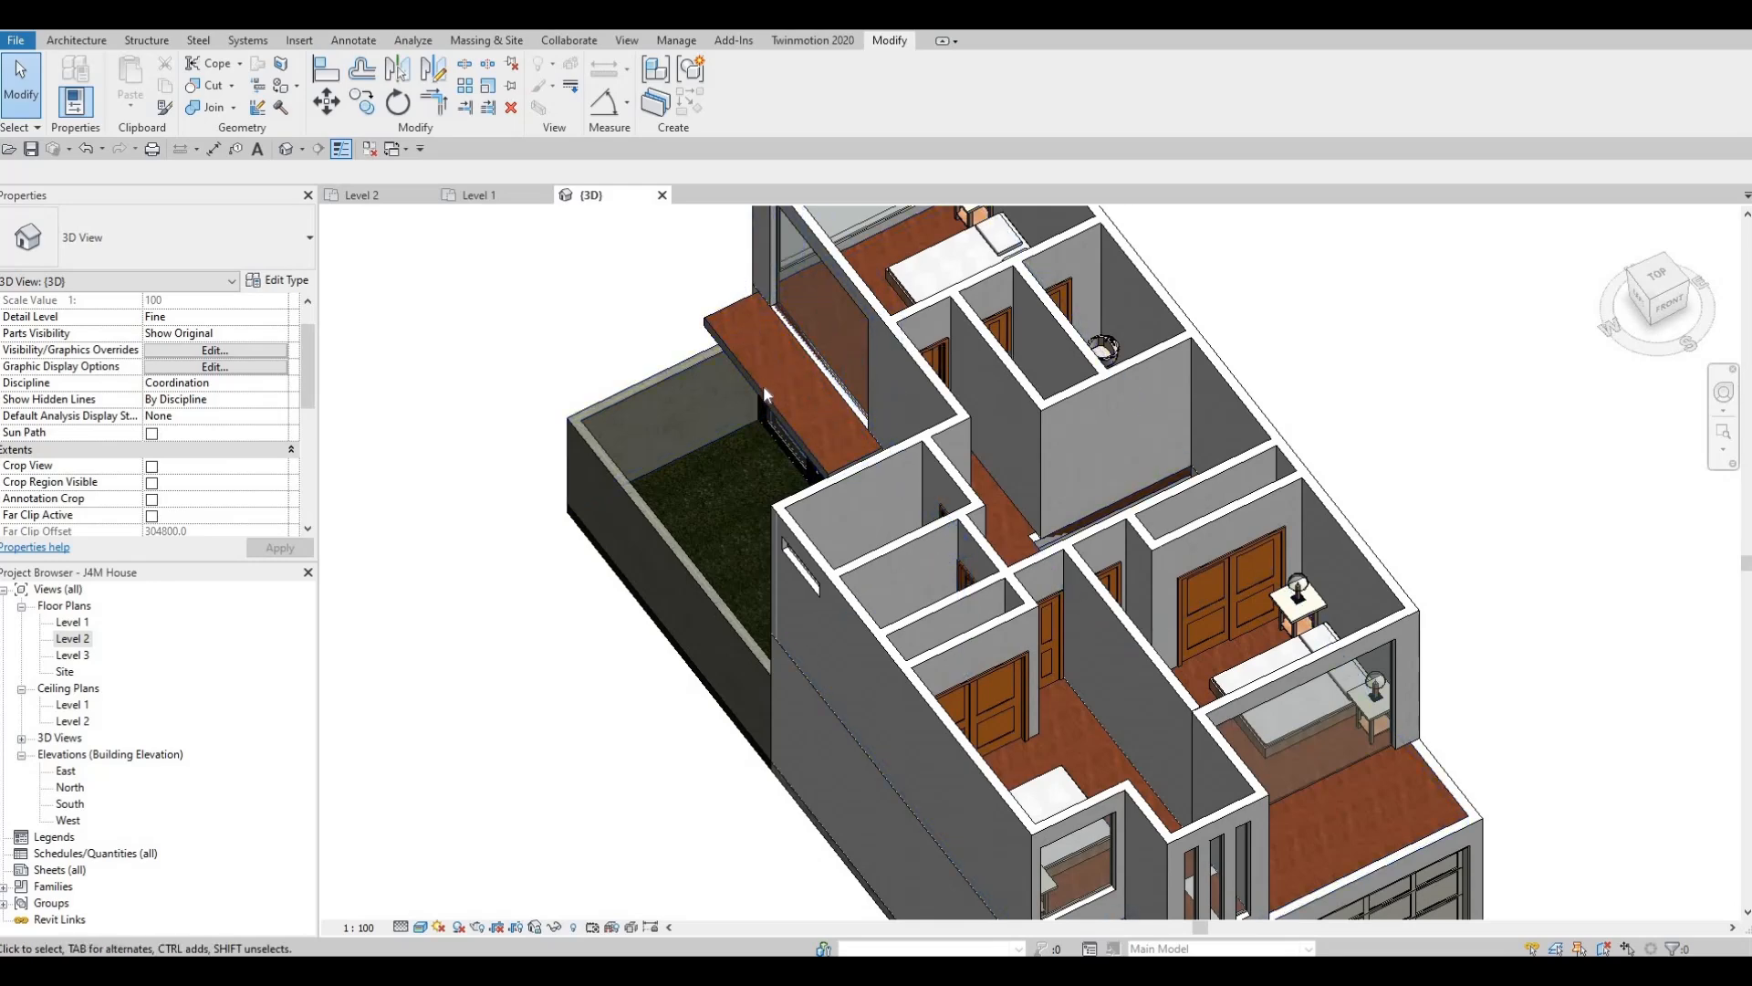
# On the Level 2 plan, split the floor's face along the yard-side wall's outer face, between the rear bedroom and its balcony.
pyautogui.doubleClick(73, 638)
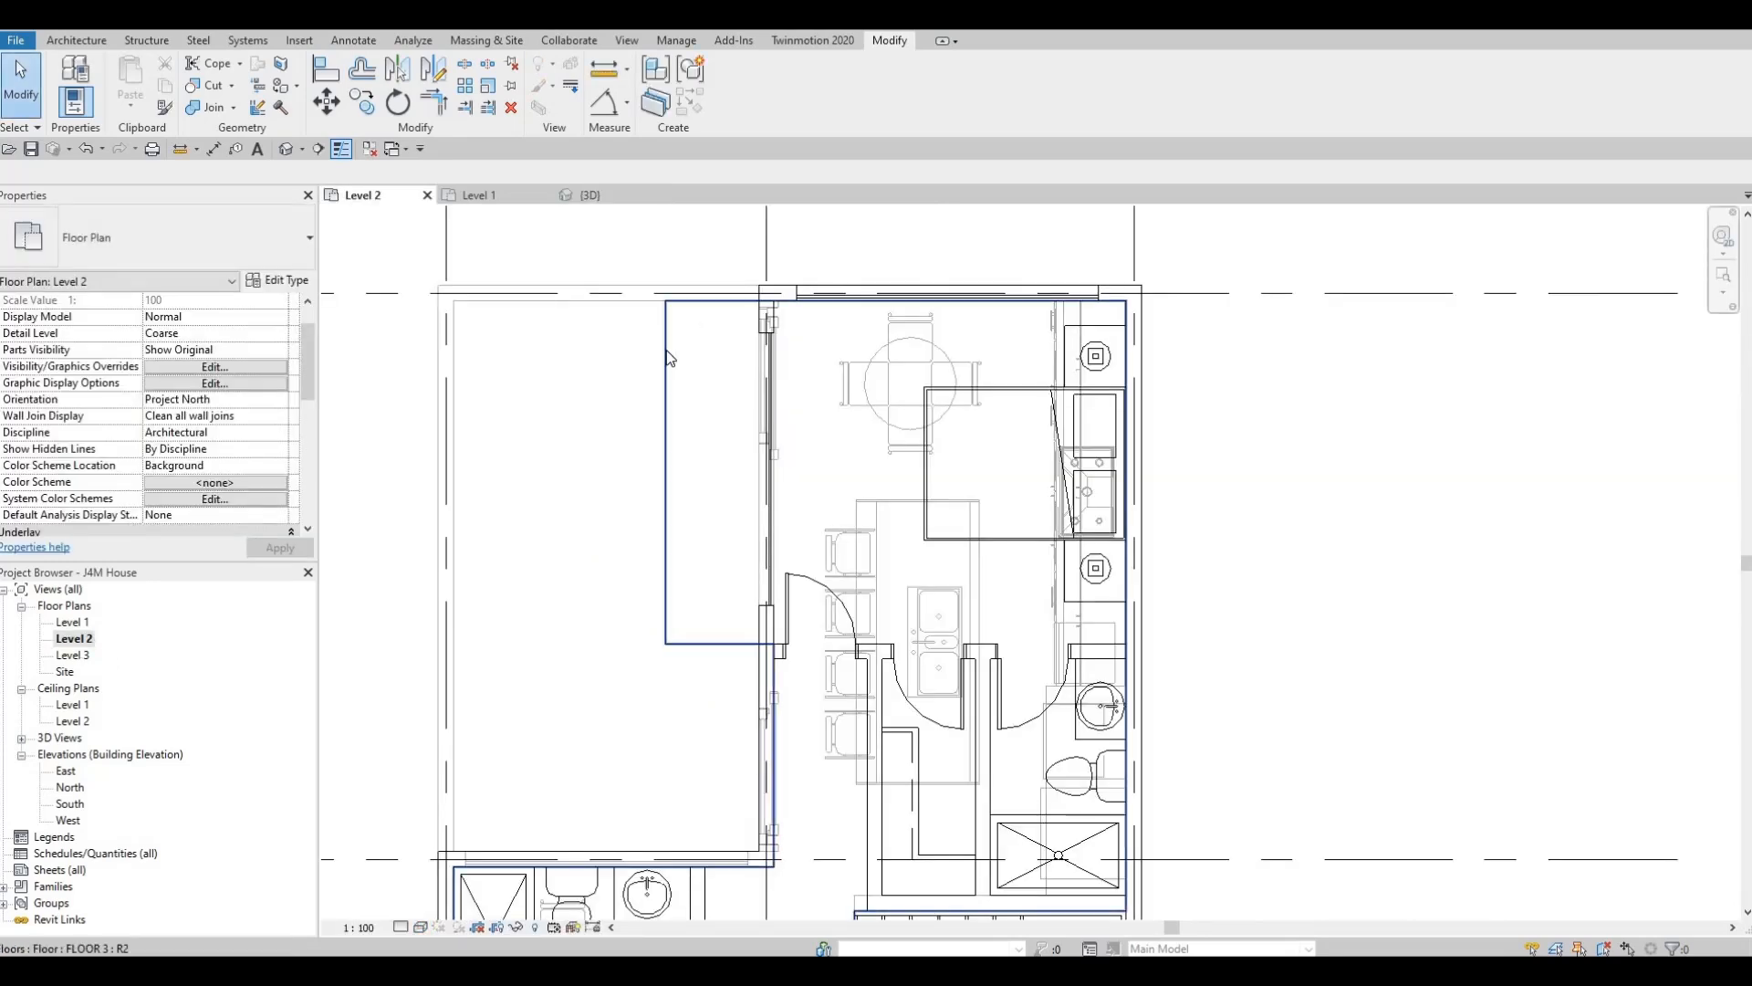
pyautogui.click(661, 365)
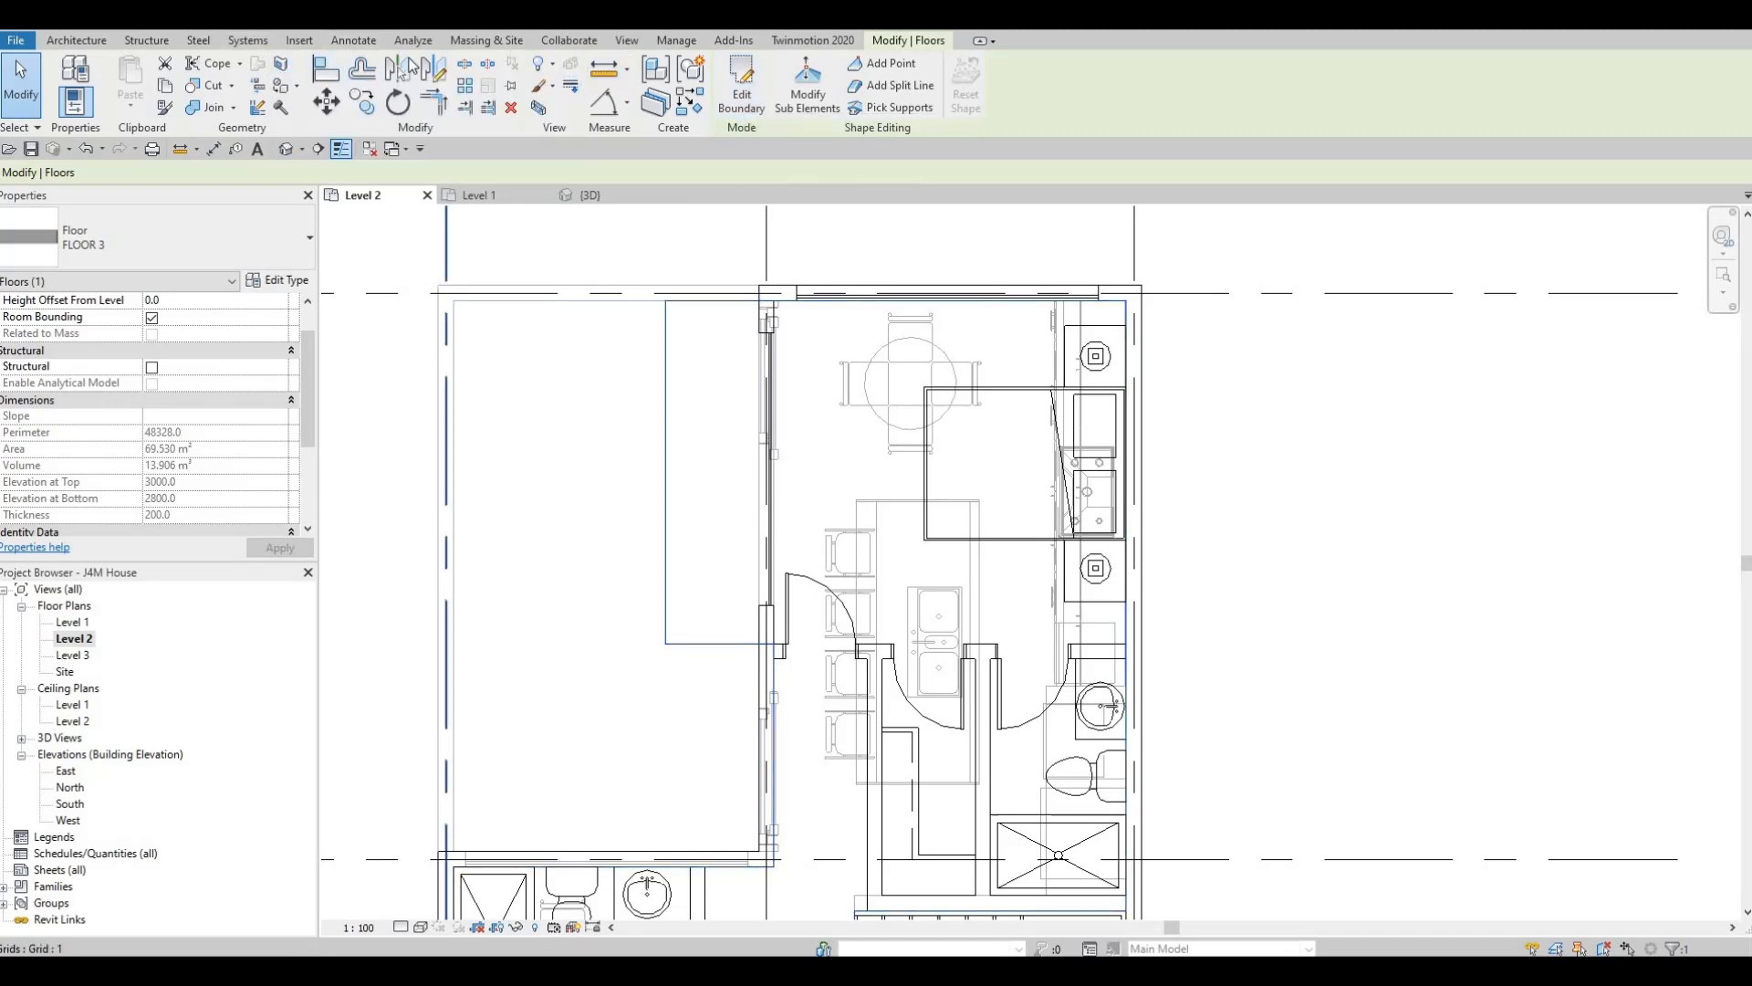
pyautogui.press('Escape')
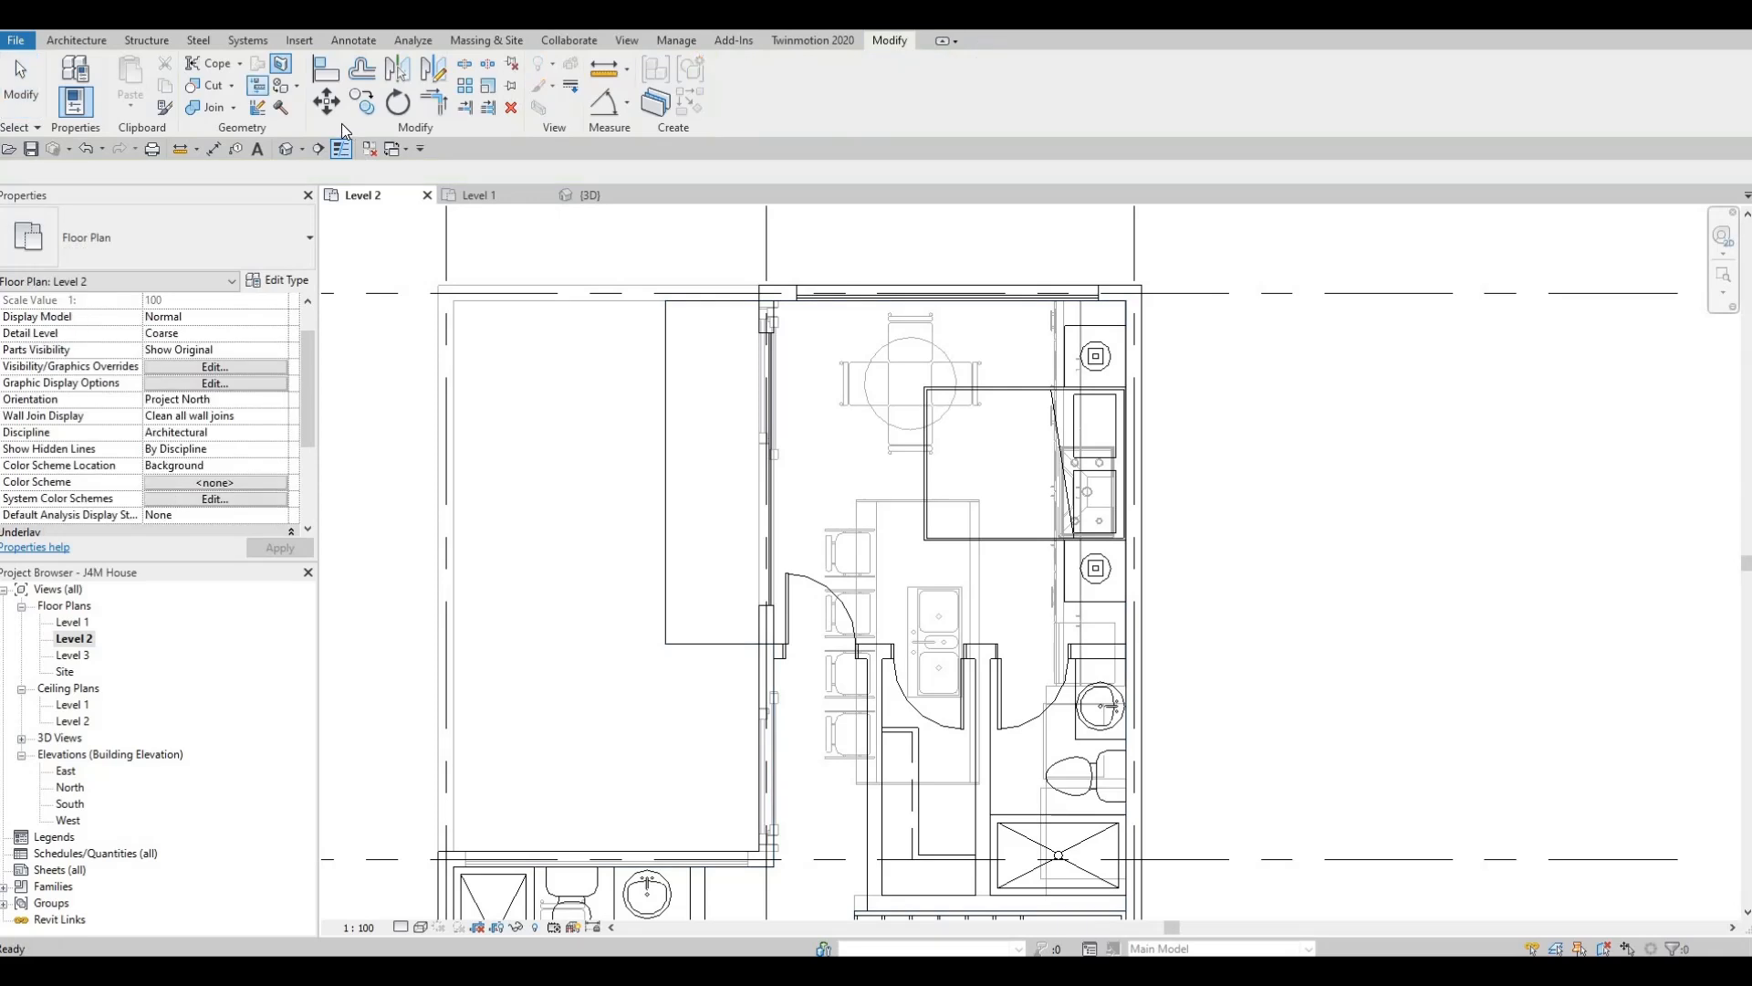
pyautogui.click(673, 344)
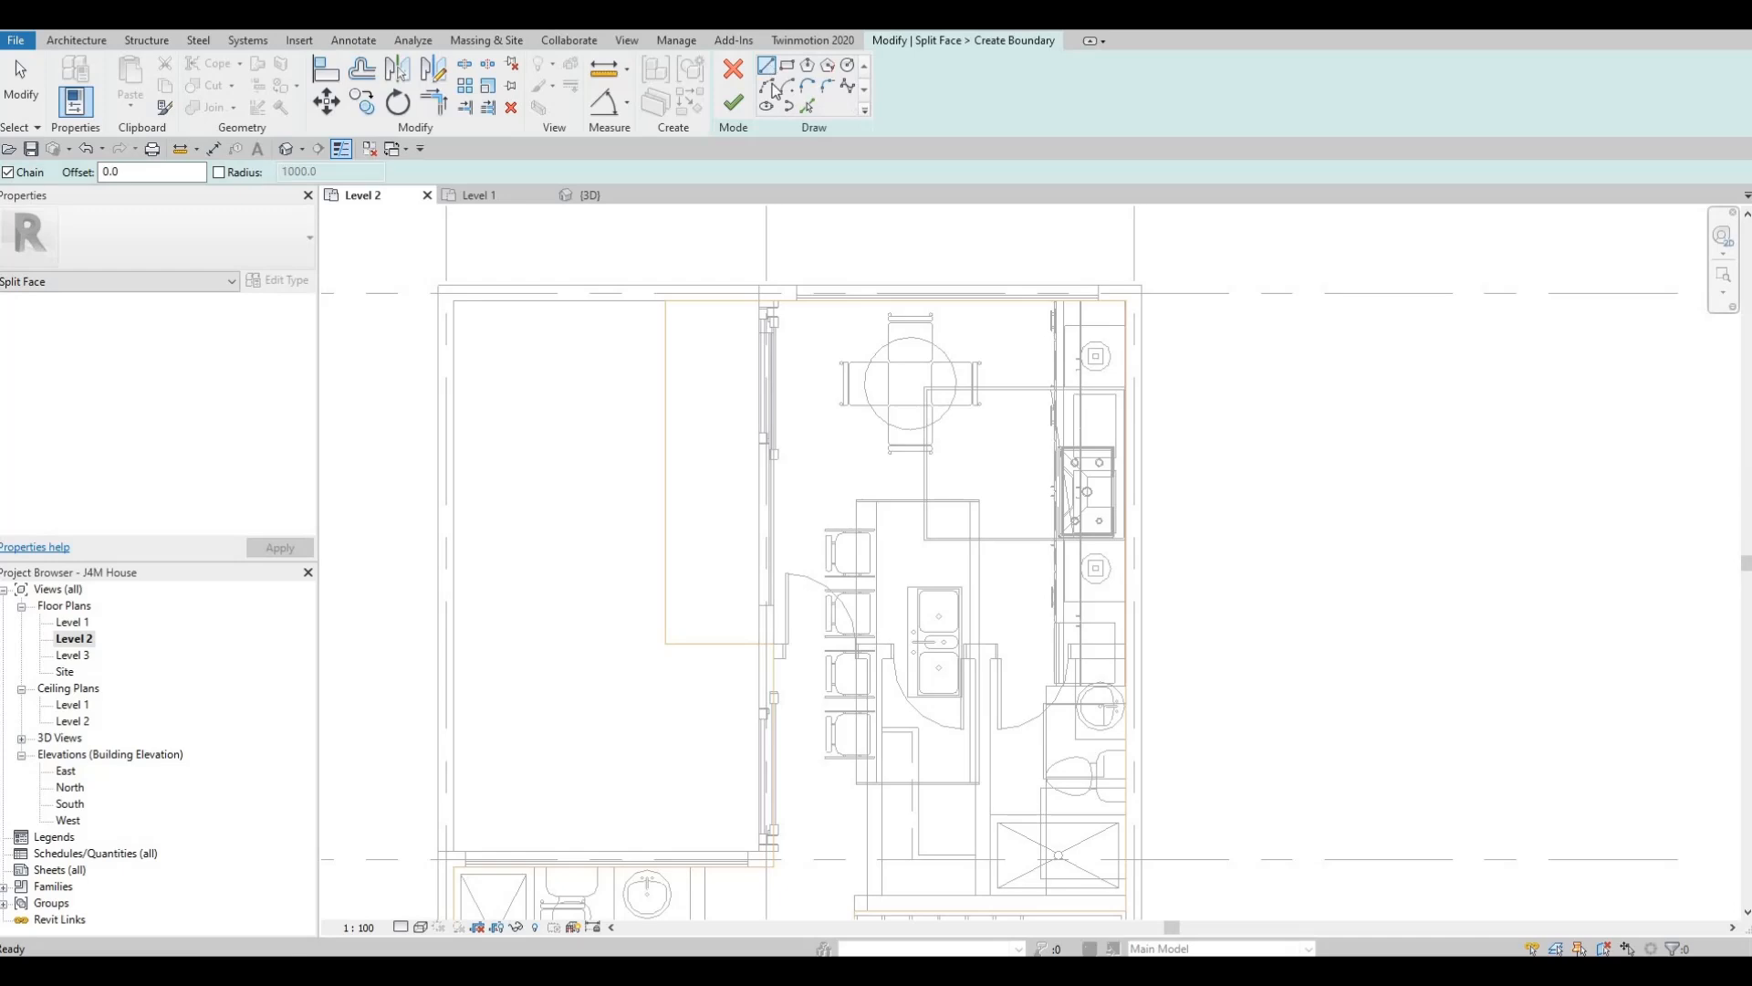
pyautogui.click(761, 295)
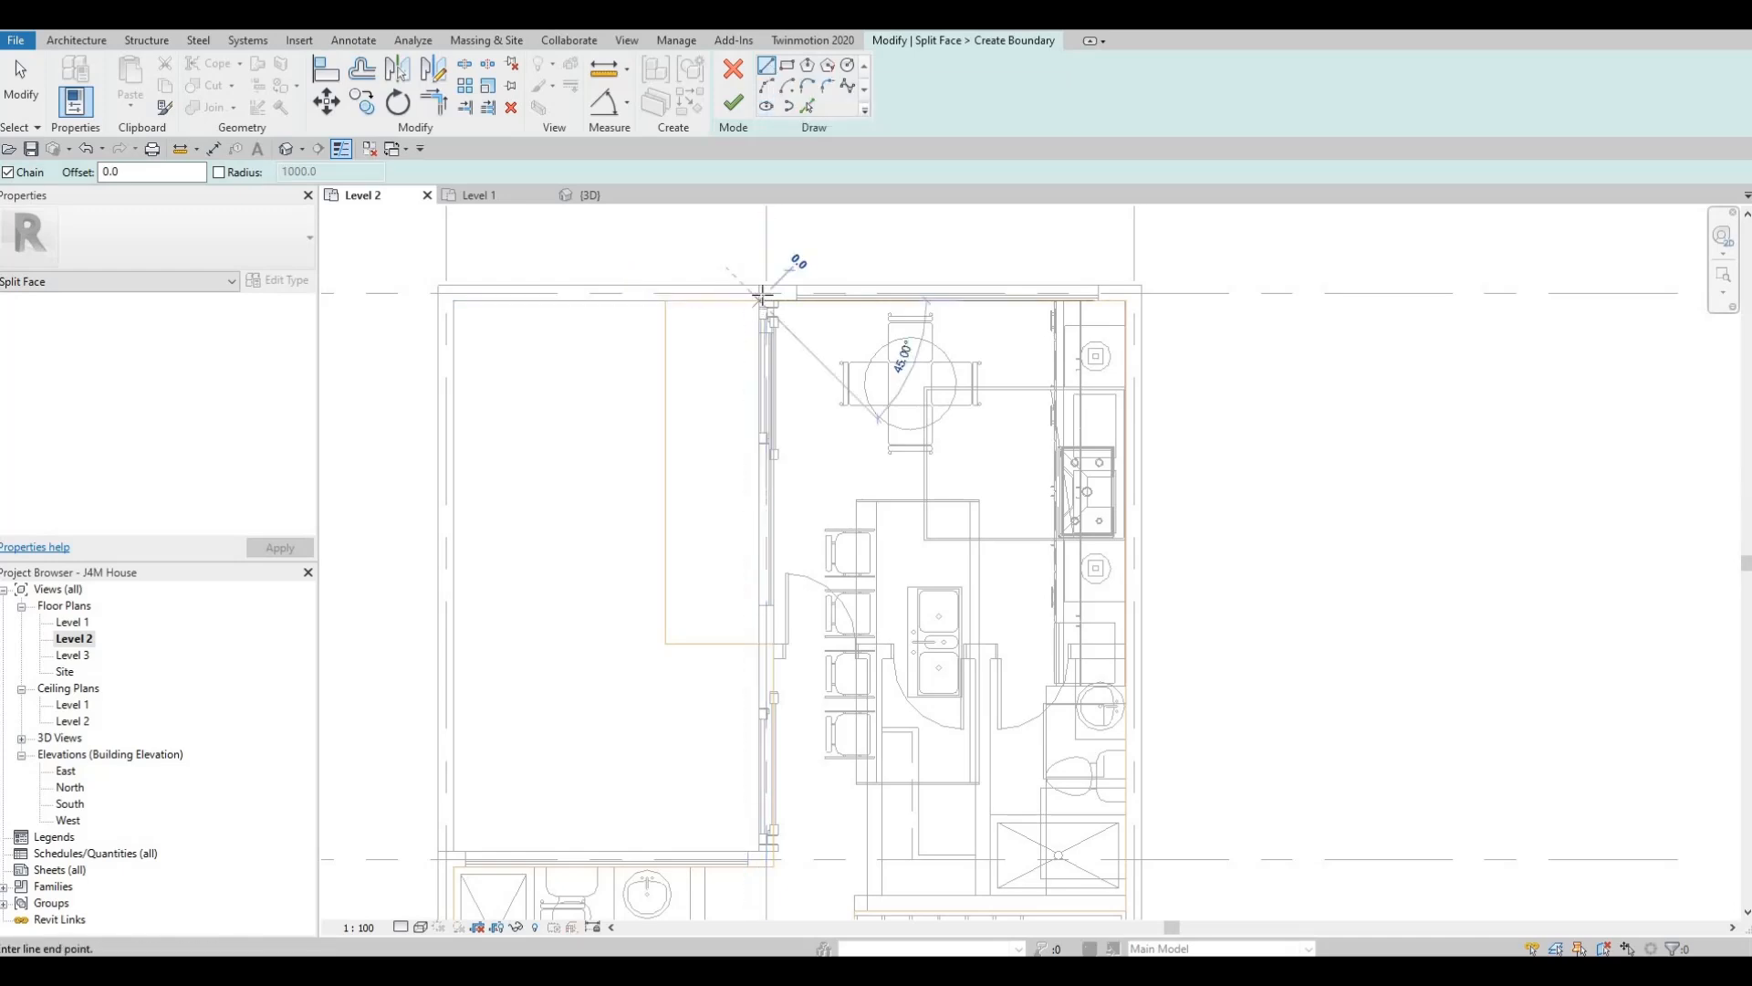
pyautogui.press('Escape')
pyautogui.scroll(4, 760, 301)
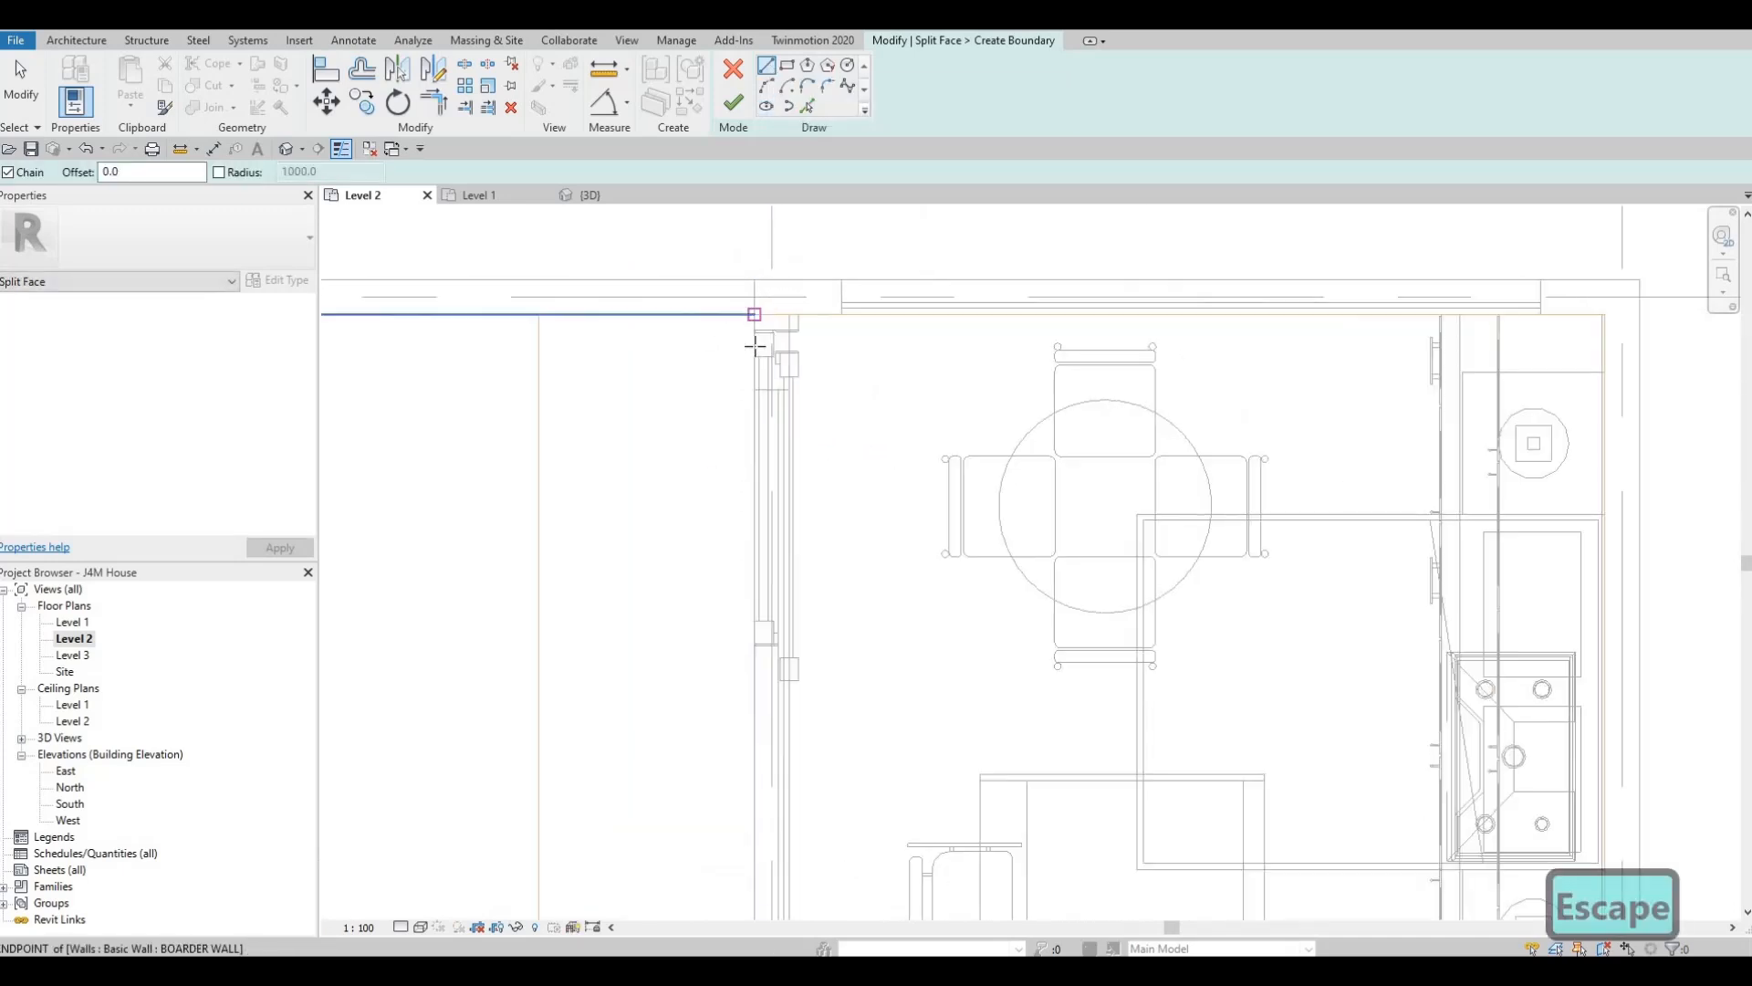
pyautogui.click(752, 319)
pyautogui.moveTo(768, 639); pyautogui.dragTo(776, 306, button='middle')
pyautogui.scroll(-1, 776, 305)
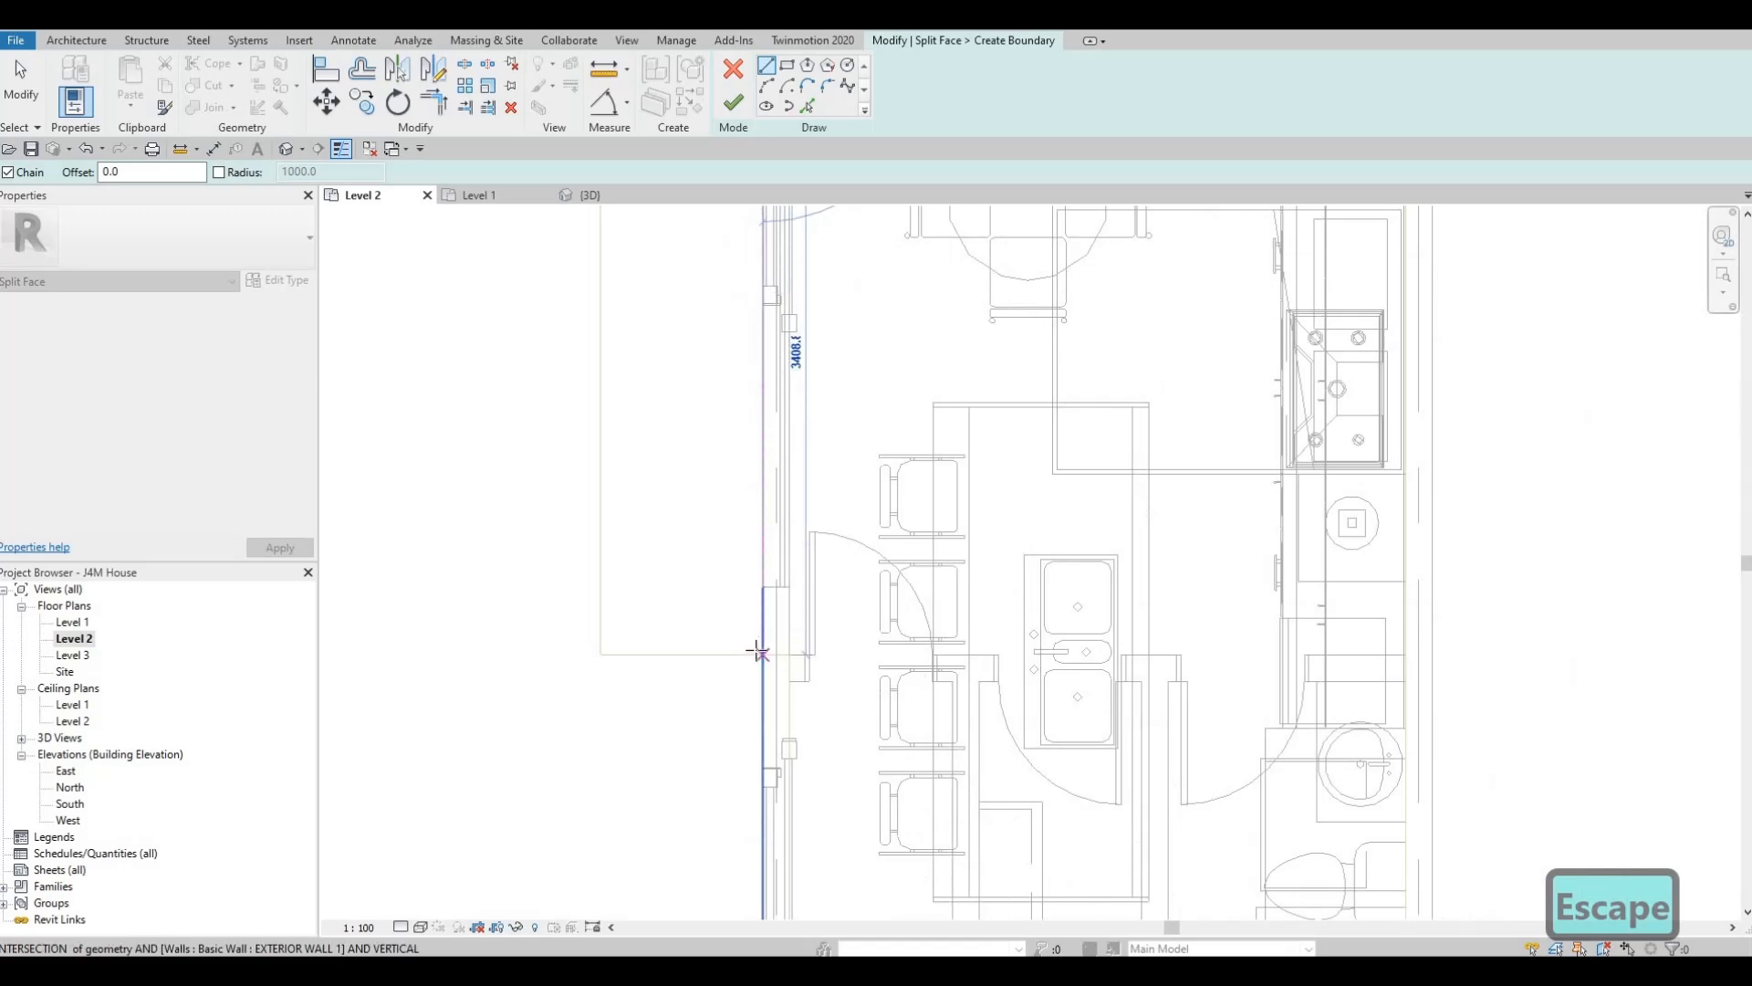
pyautogui.press('Escape')
pyautogui.moveTo(699, 453); pyautogui.dragTo(692, 427, button='middle')
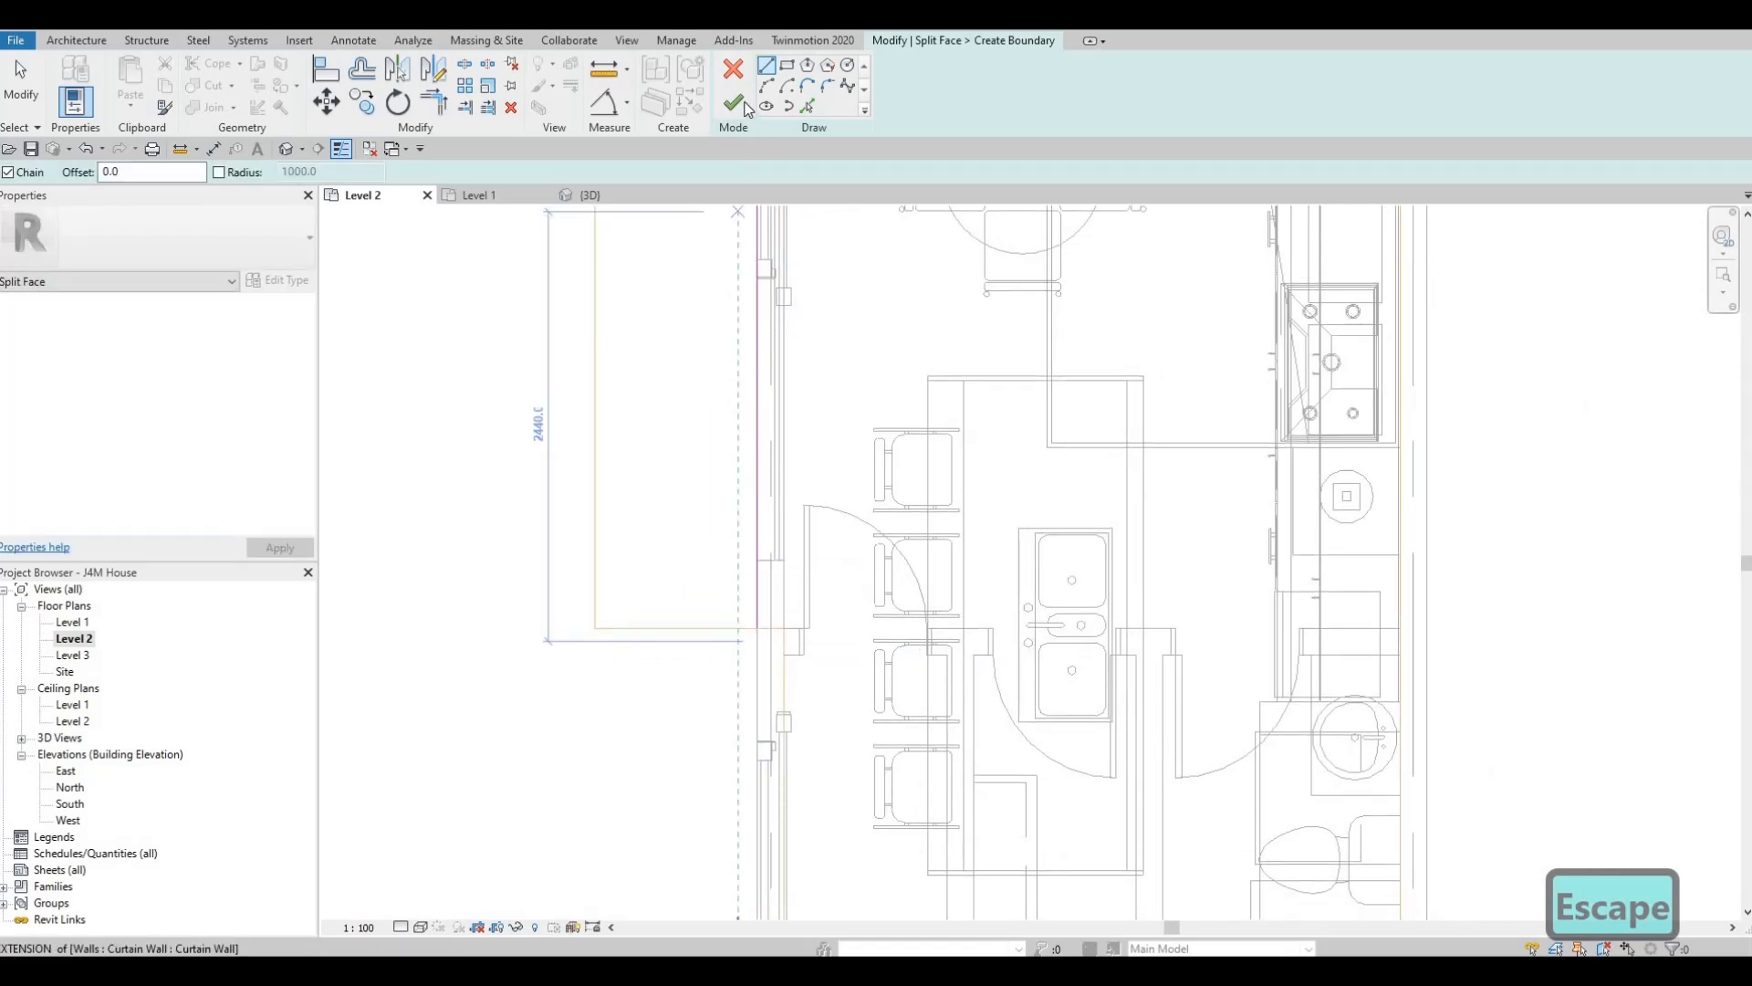
pyautogui.scroll(-5, 663, 330)
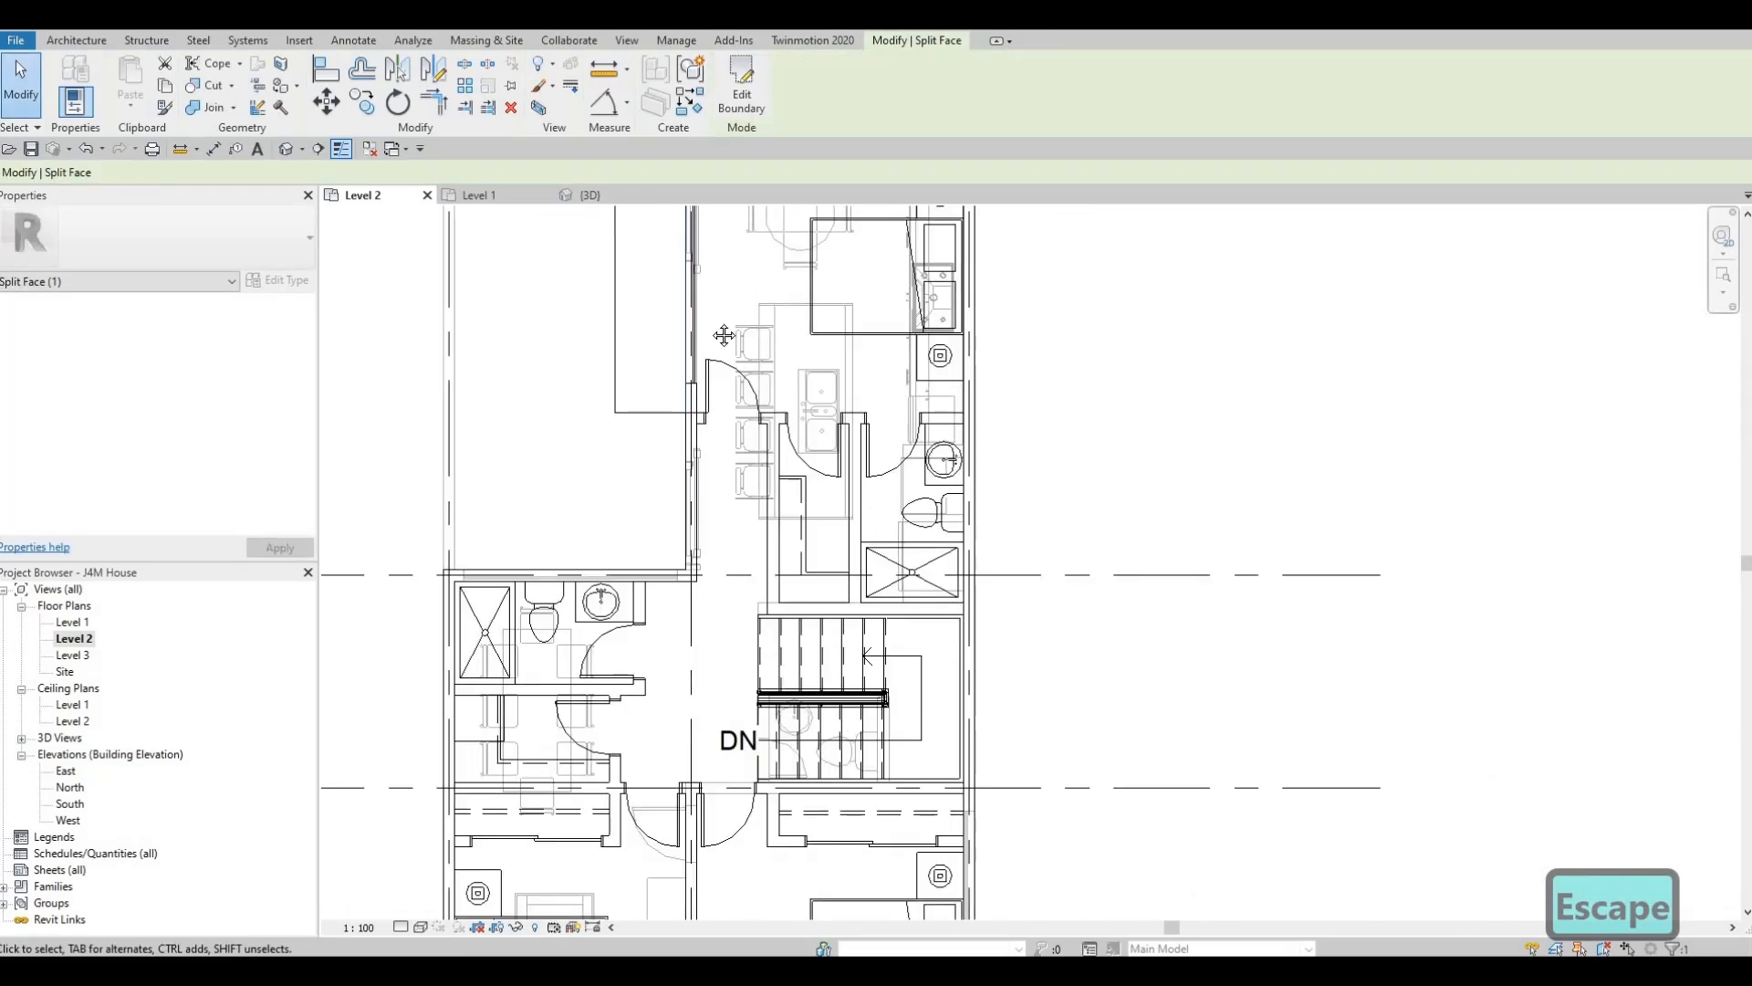
# Sketch a split-face boundary on the Level 2 floor along the front balcony's inner side wall and the bedroom's outer wall face, about 3550 mm wide.
pyautogui.scroll(-1, 716, 453)
pyautogui.moveTo(718, 547); pyautogui.dragTo(641, 431, button='middle')
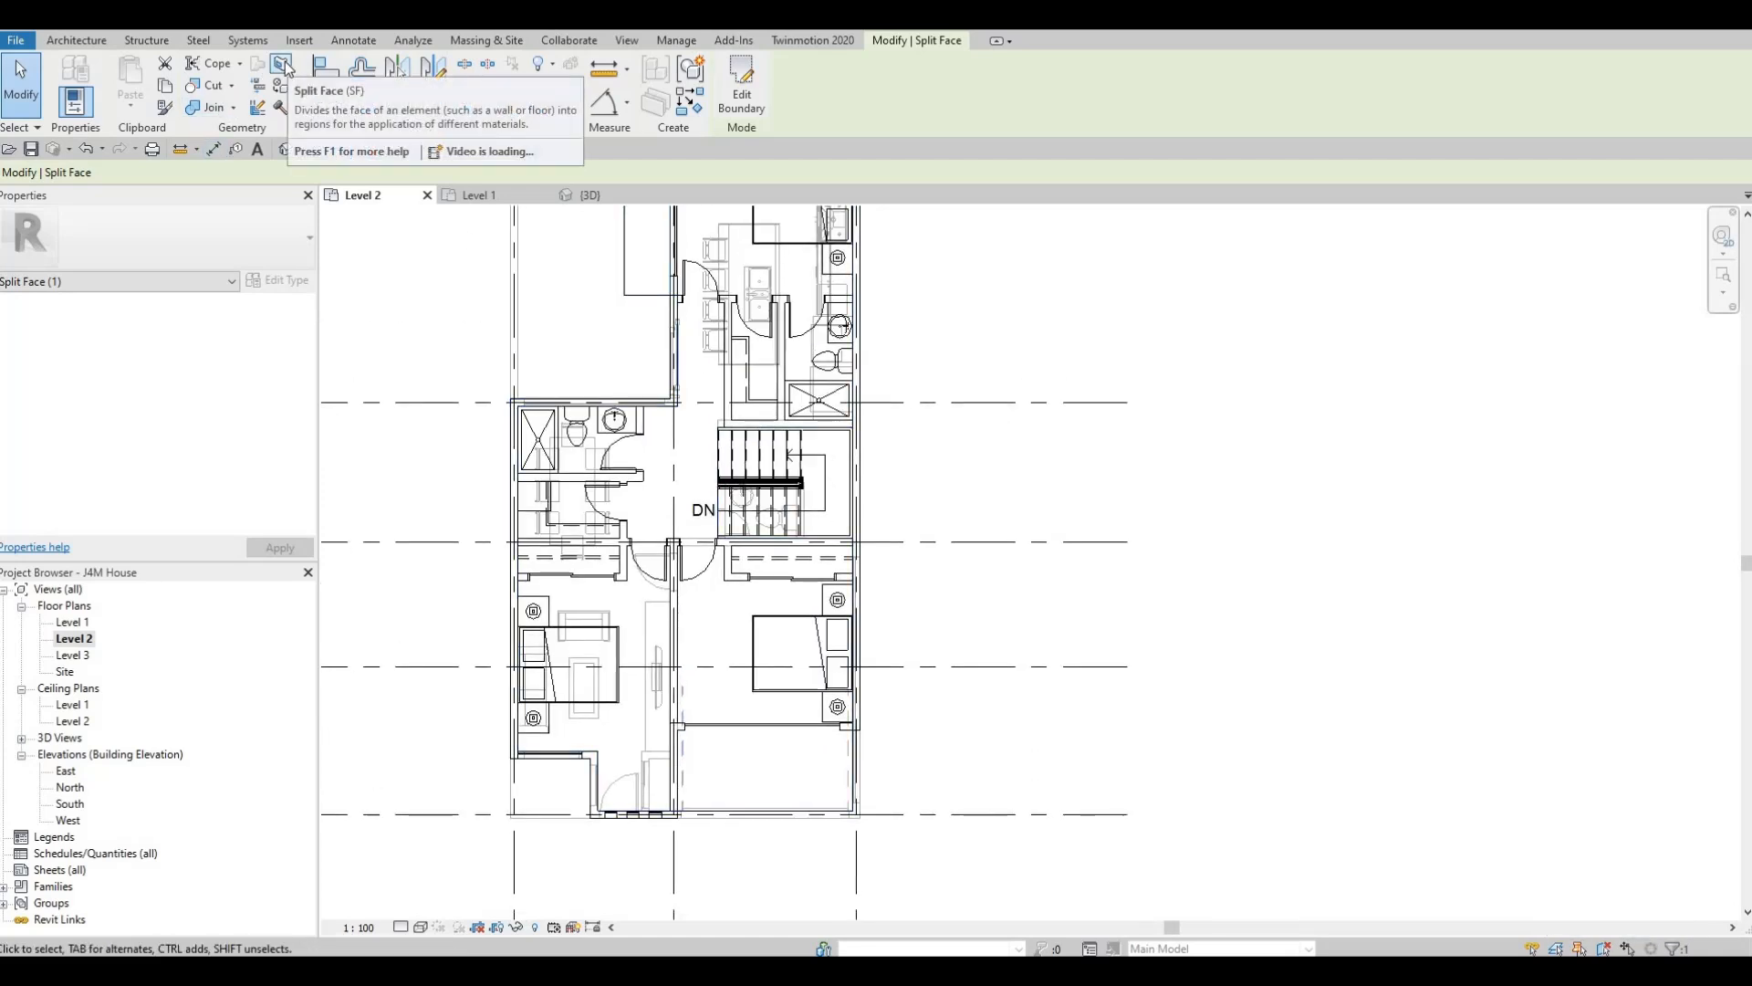
pyautogui.press('Escape')
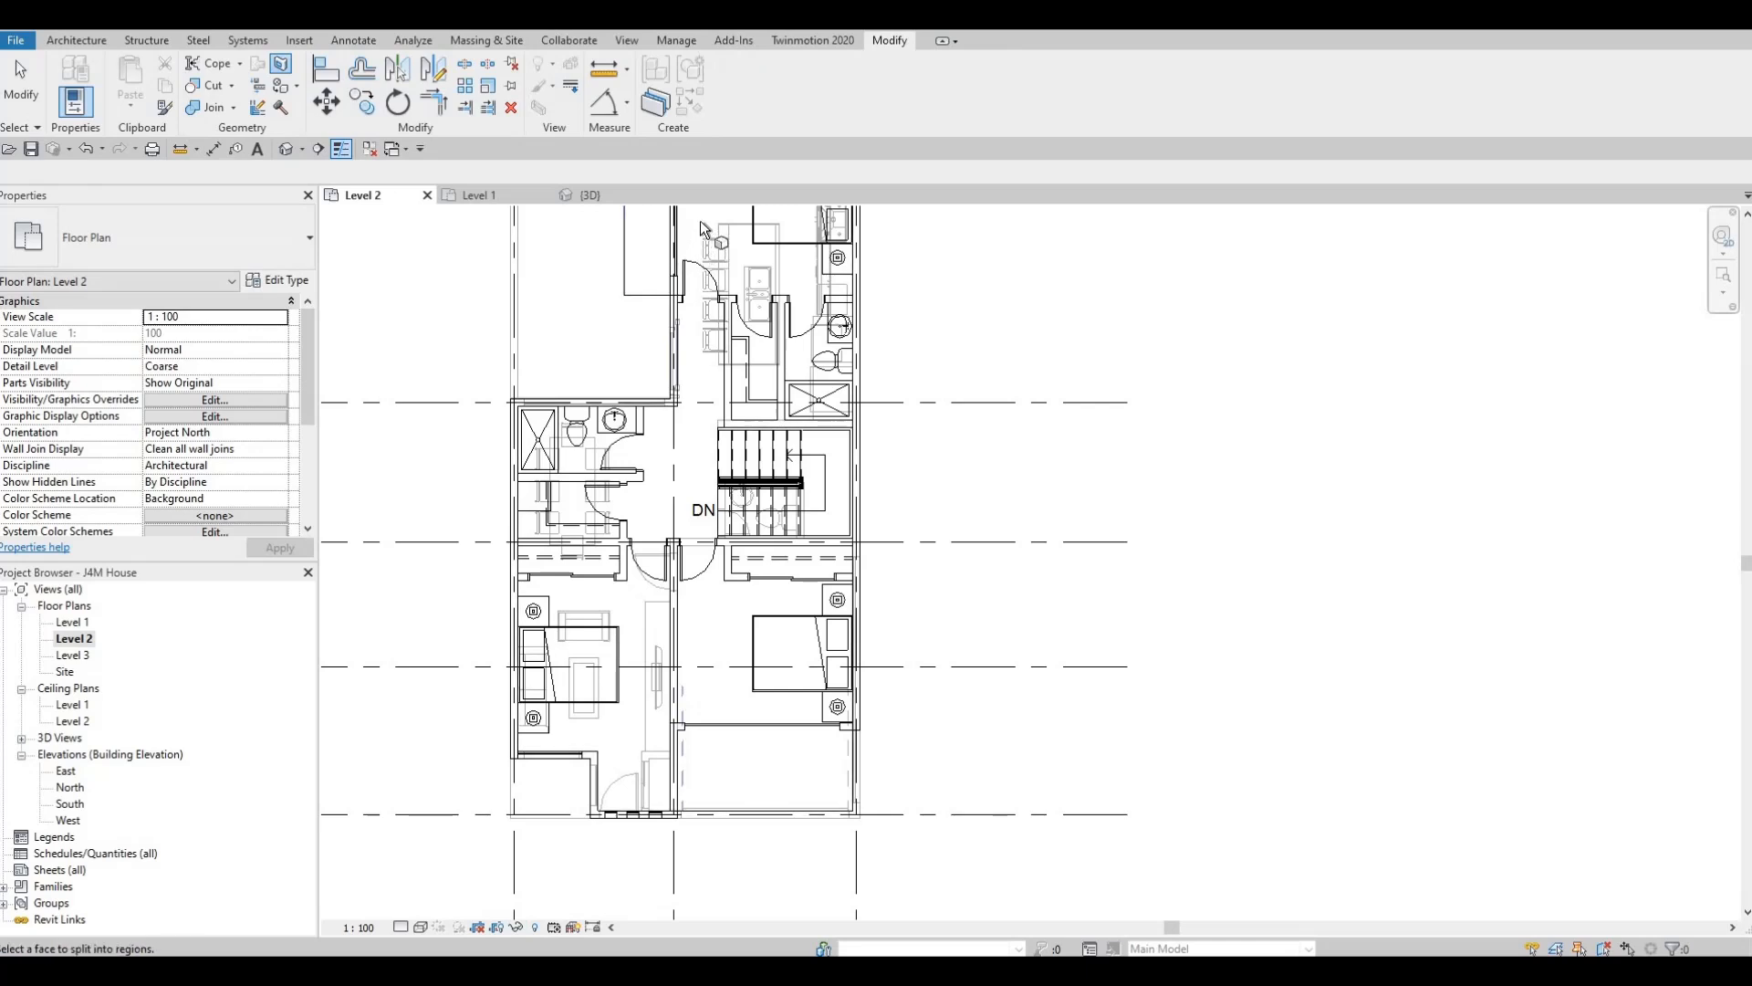
pyautogui.moveTo(712, 319); pyautogui.dragTo(709, 479, button='middle')
pyautogui.scroll(-1, 706, 298)
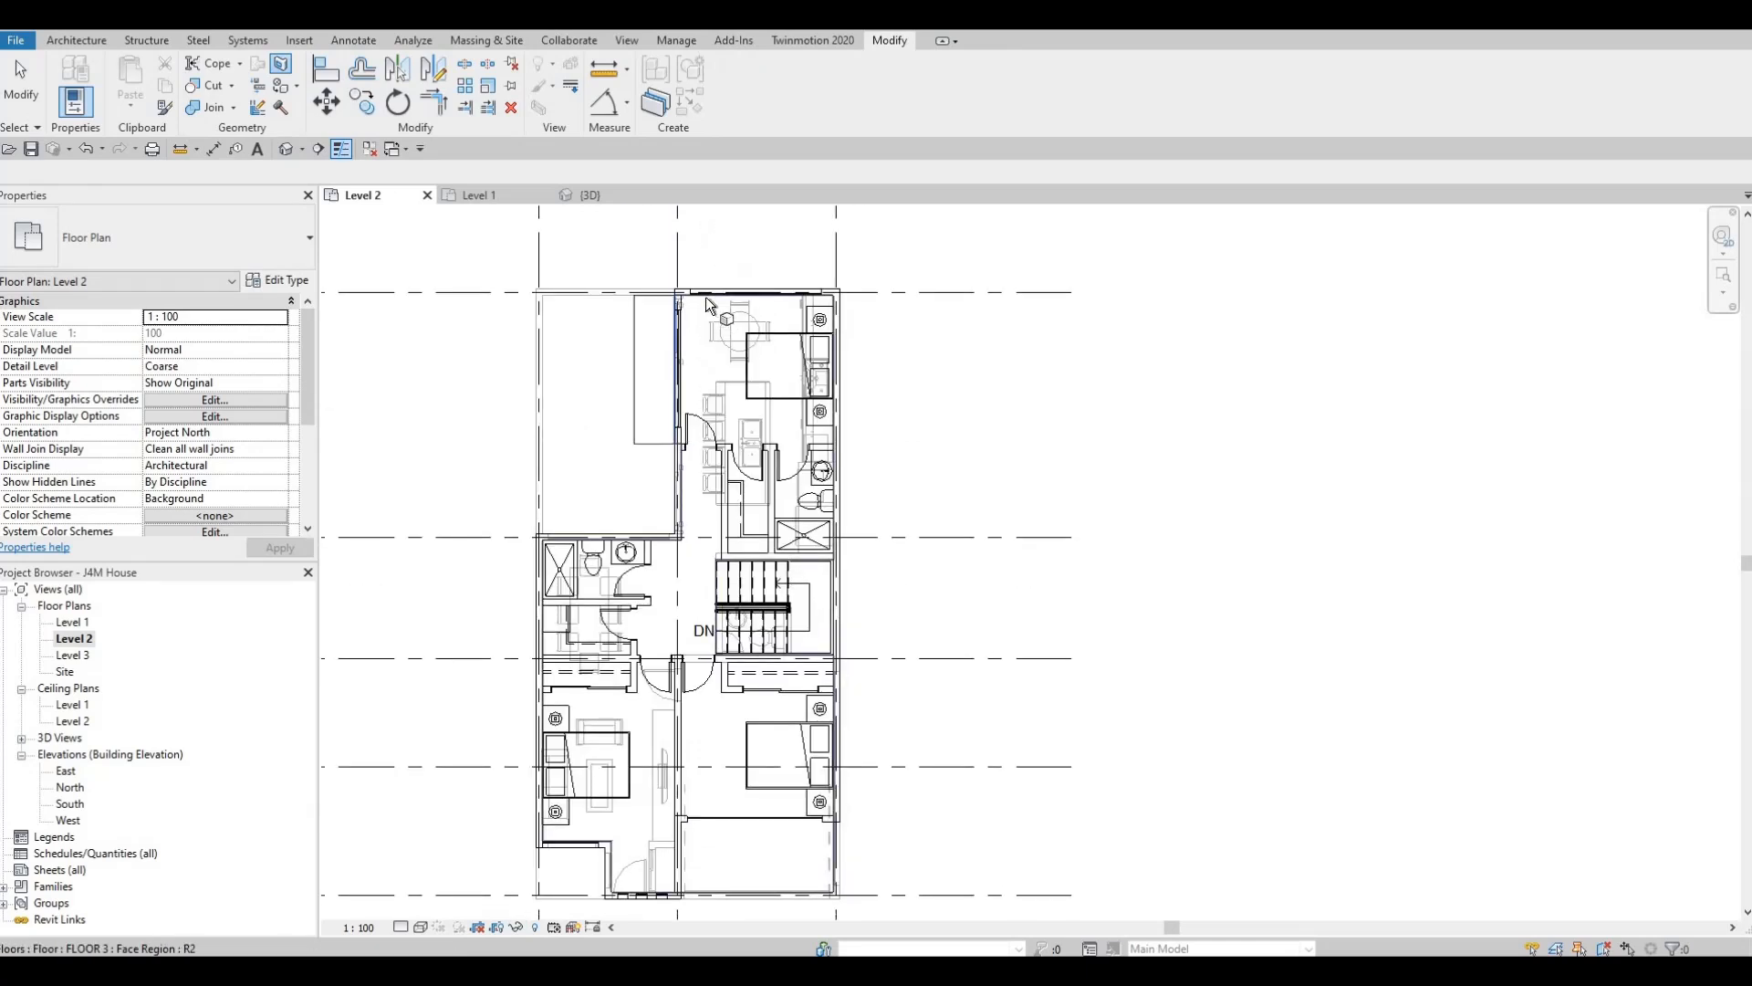
pyautogui.click(705, 297)
pyautogui.moveTo(706, 585); pyautogui.dragTo(701, 418, button='middle')
pyautogui.scroll(-1, 697, 410)
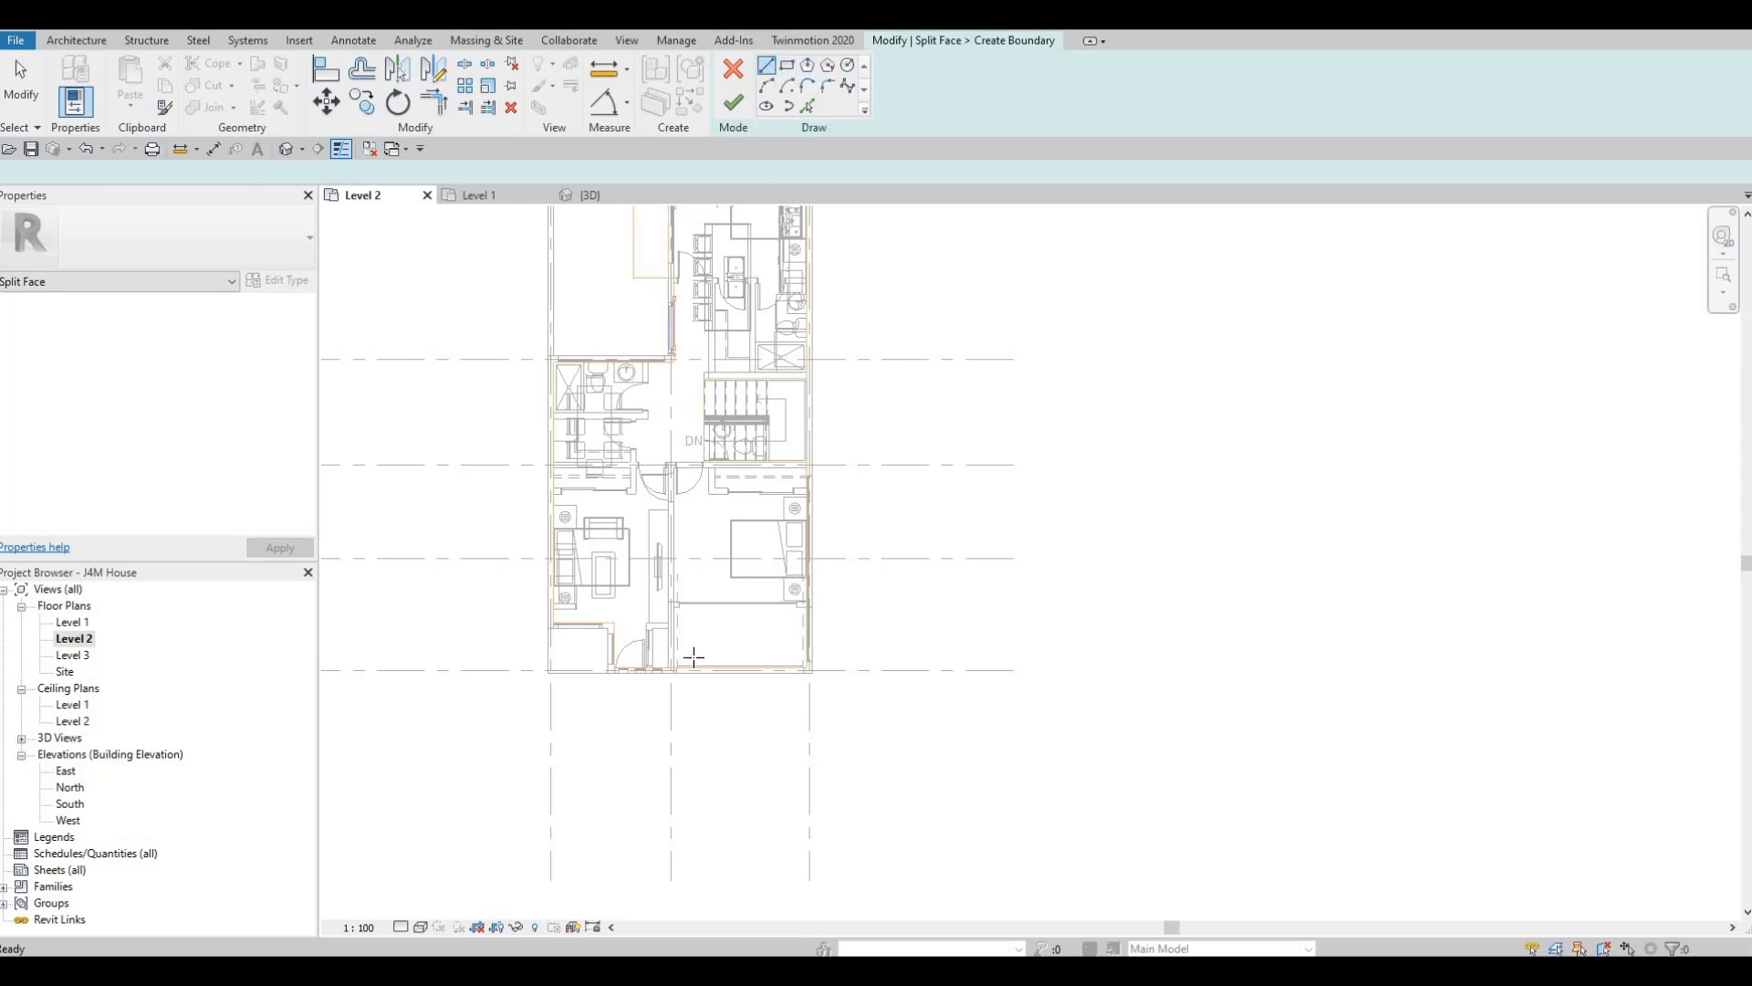
pyautogui.scroll(6, 688, 653)
pyautogui.scroll(3, 607, 715)
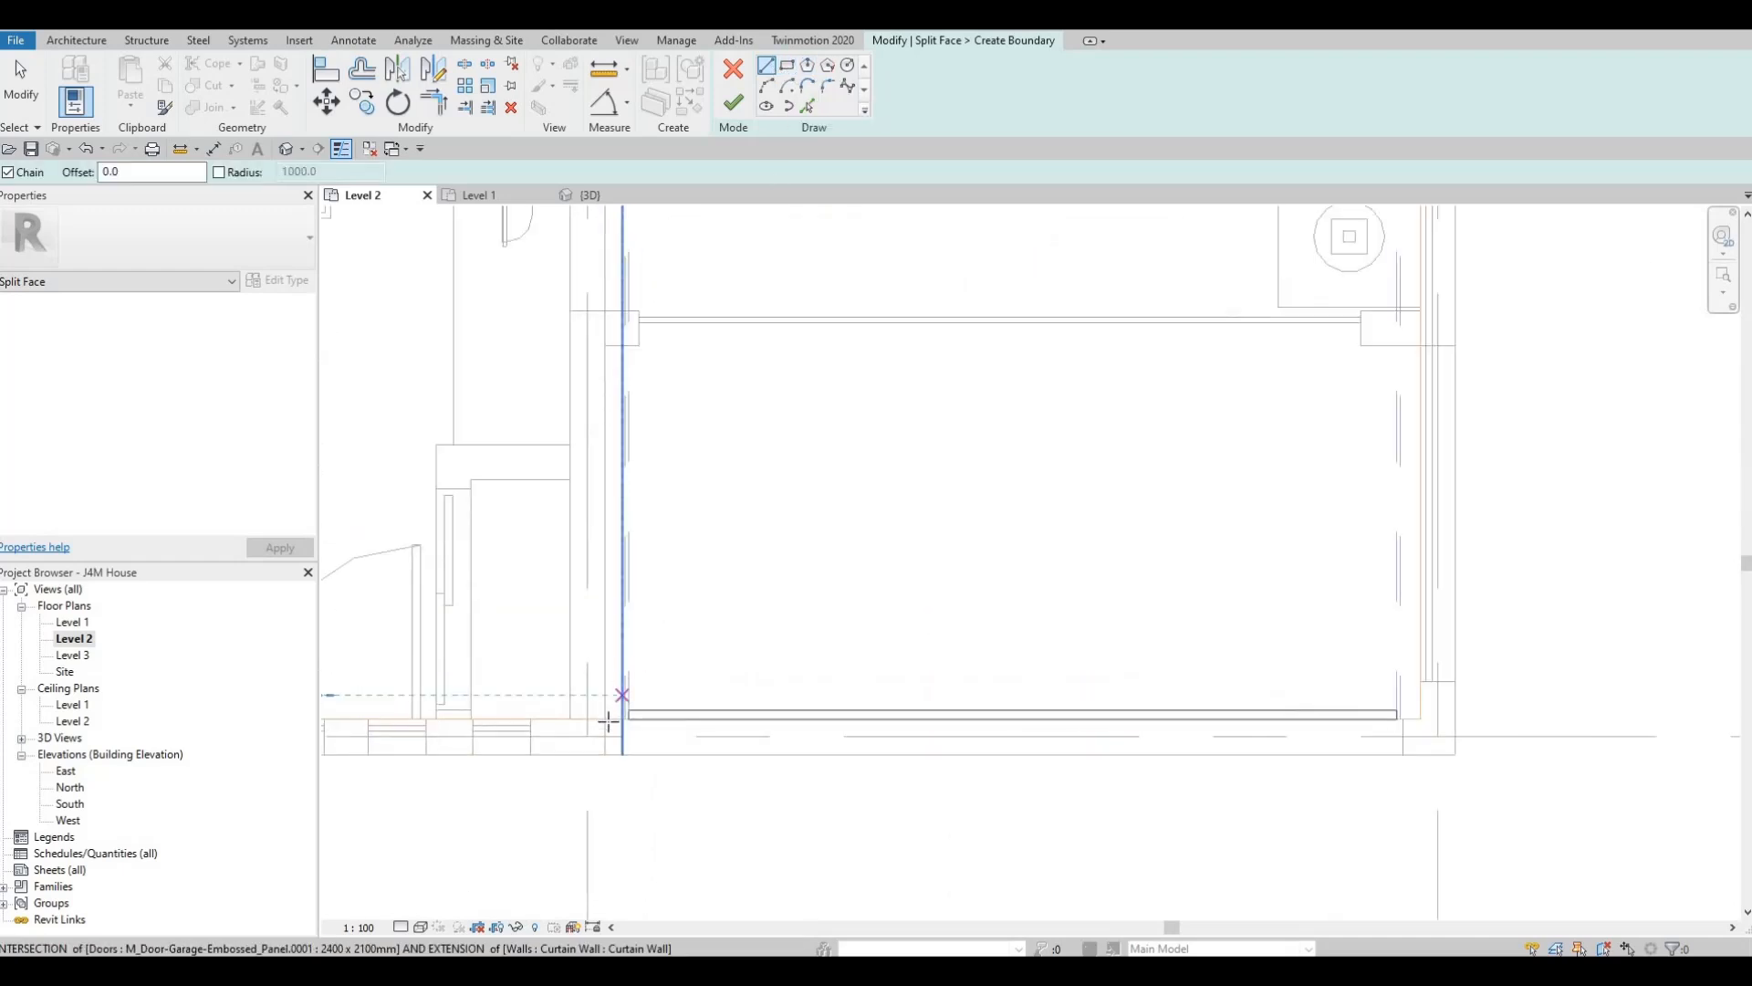
pyautogui.click(607, 714)
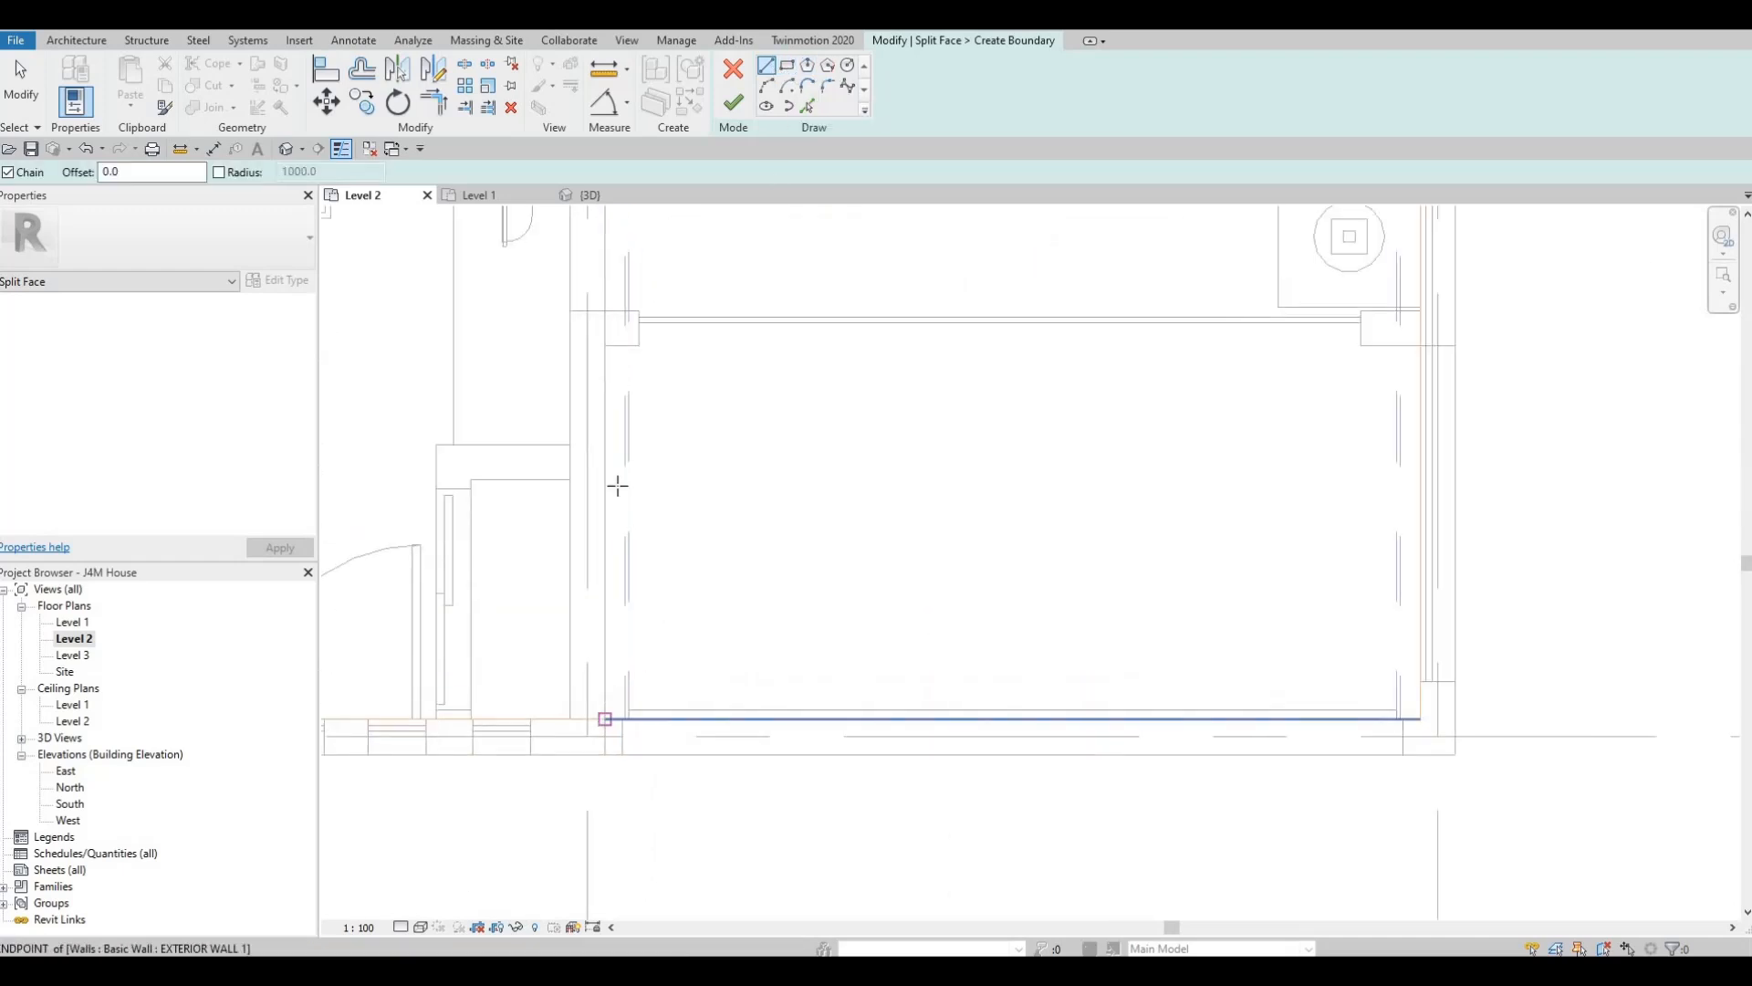
pyautogui.moveTo(836, 354); pyautogui.dragTo(721, 442, button='middle')
pyautogui.click(605, 345)
pyautogui.scroll(-1, 716, 441)
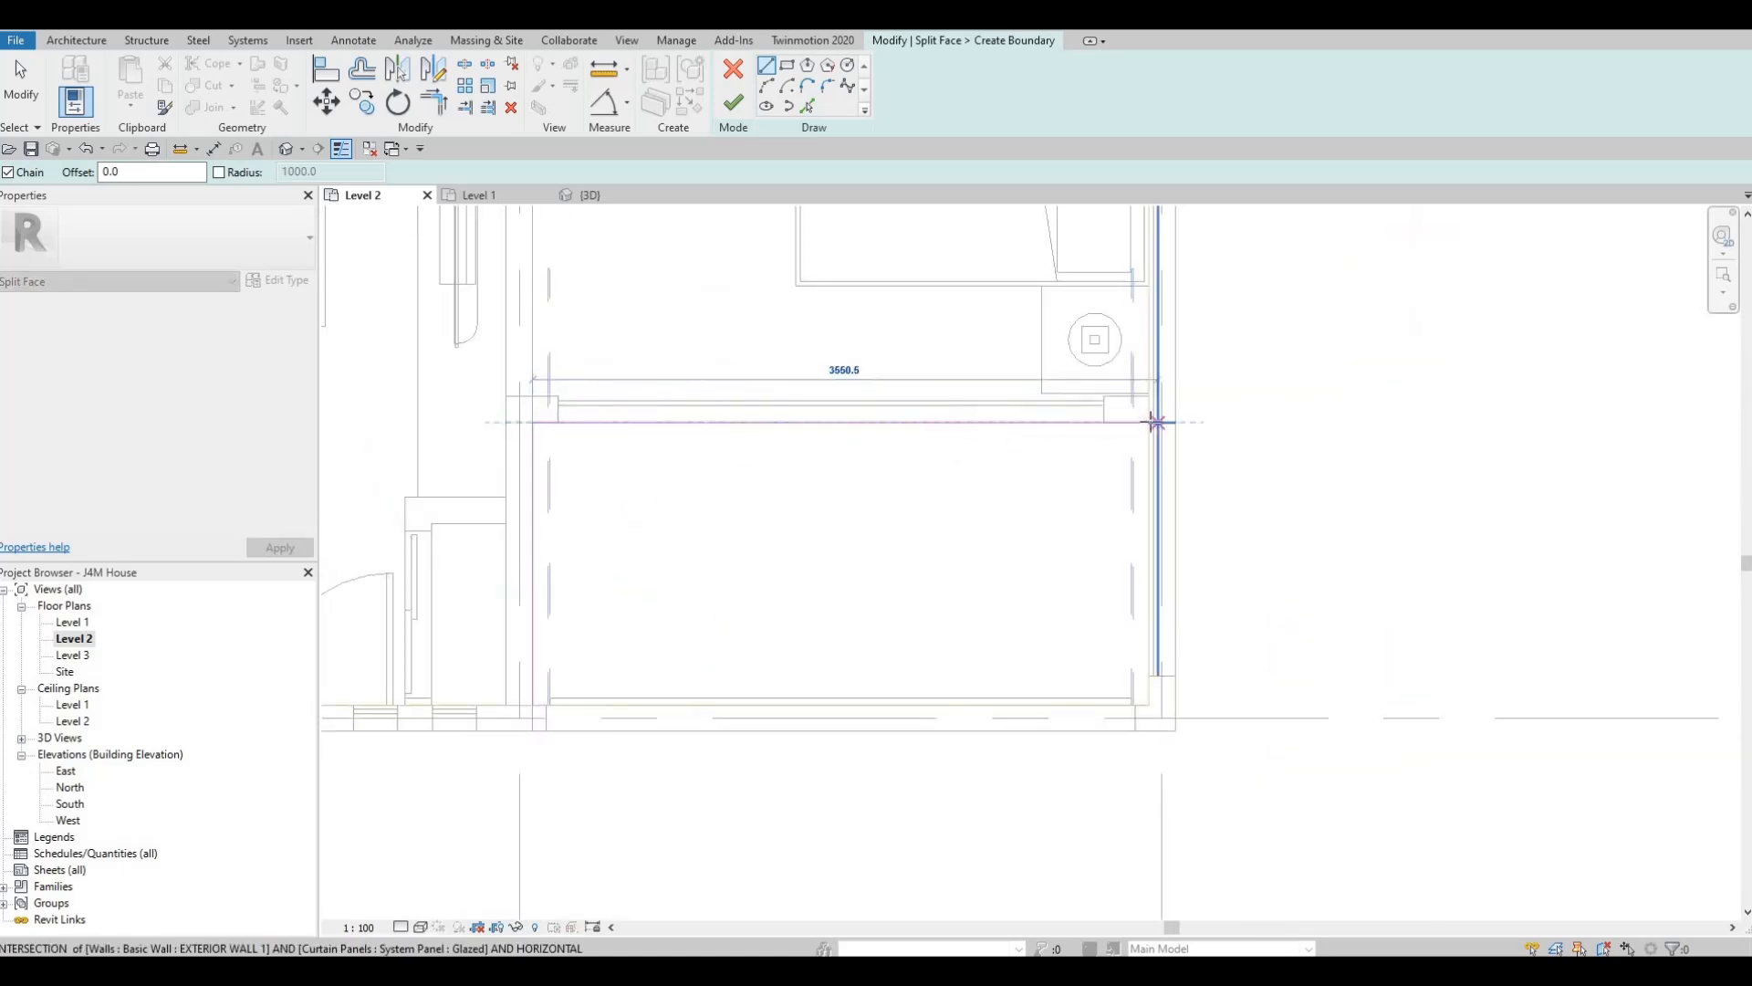
pyautogui.click(1152, 422)
pyautogui.scroll(-1, 967, 456)
pyautogui.press('Escape')
pyautogui.press('Escape')
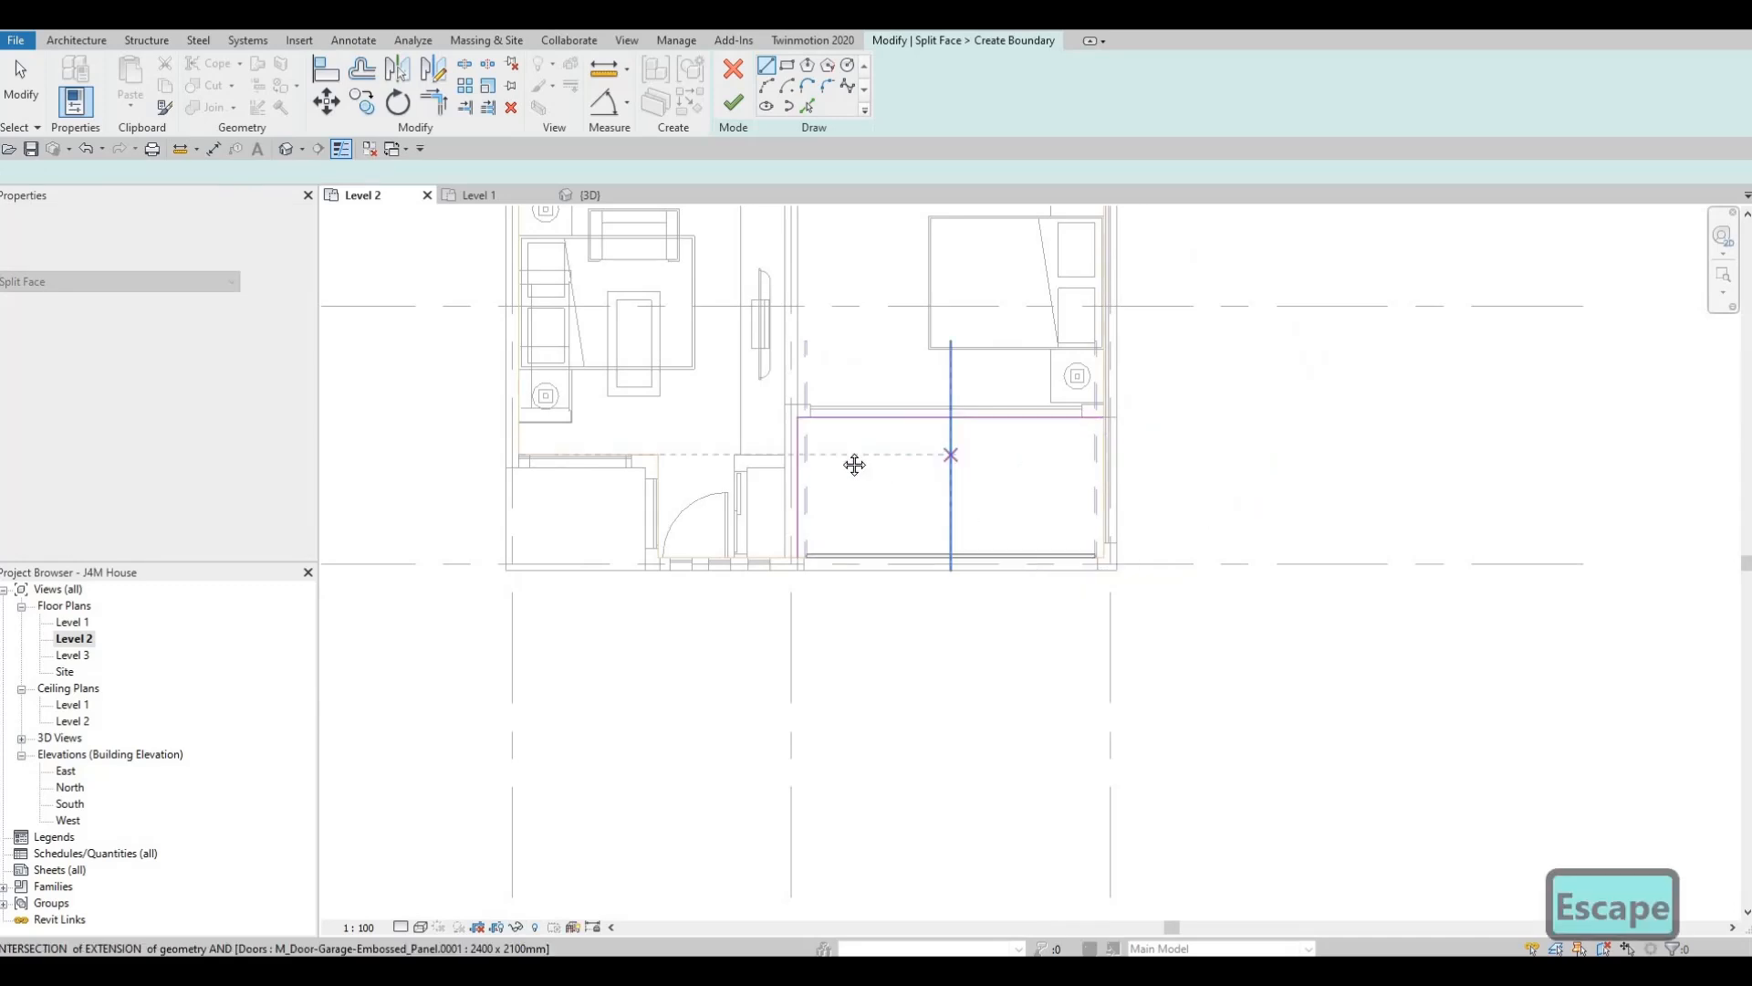
# Finish the face split separating the front balcony above the garage from the bedroom floor.
pyautogui.moveTo(1117, 417); pyautogui.dragTo(999, 414, button='middle')
pyautogui.scroll(5, 982, 421)
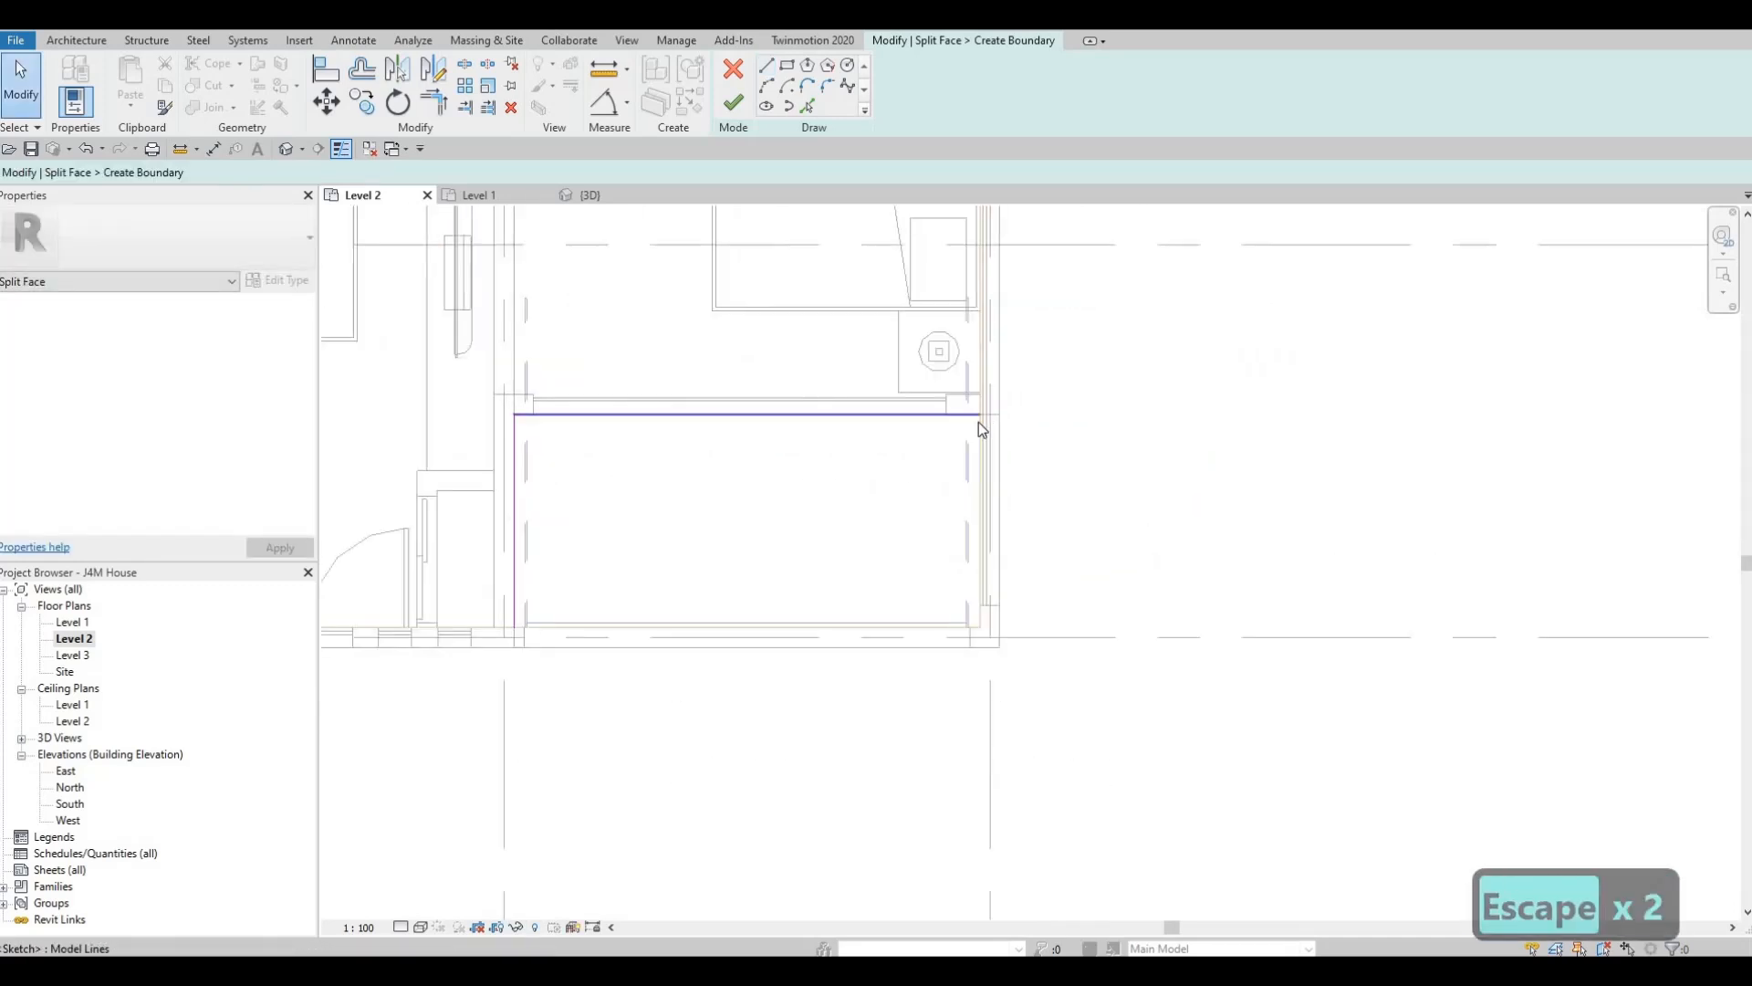
pyautogui.scroll(-5, 951, 409)
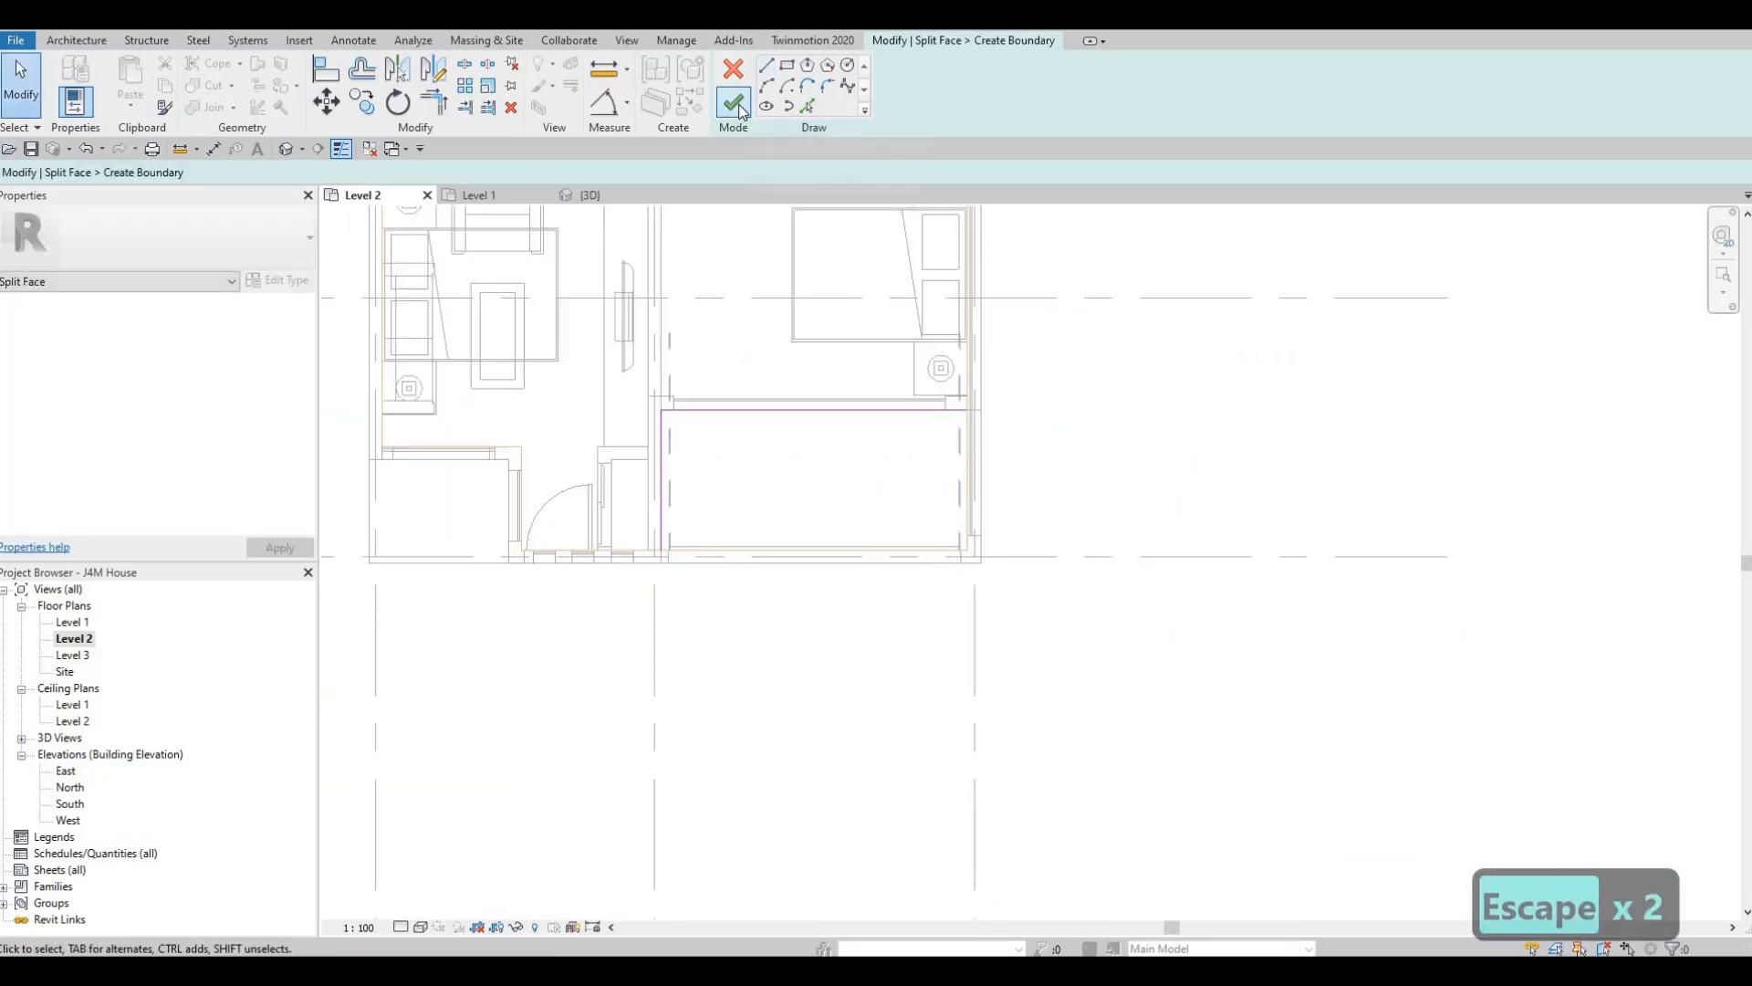
pyautogui.click(735, 103)
pyautogui.press('Escape')
pyautogui.press('Escape')
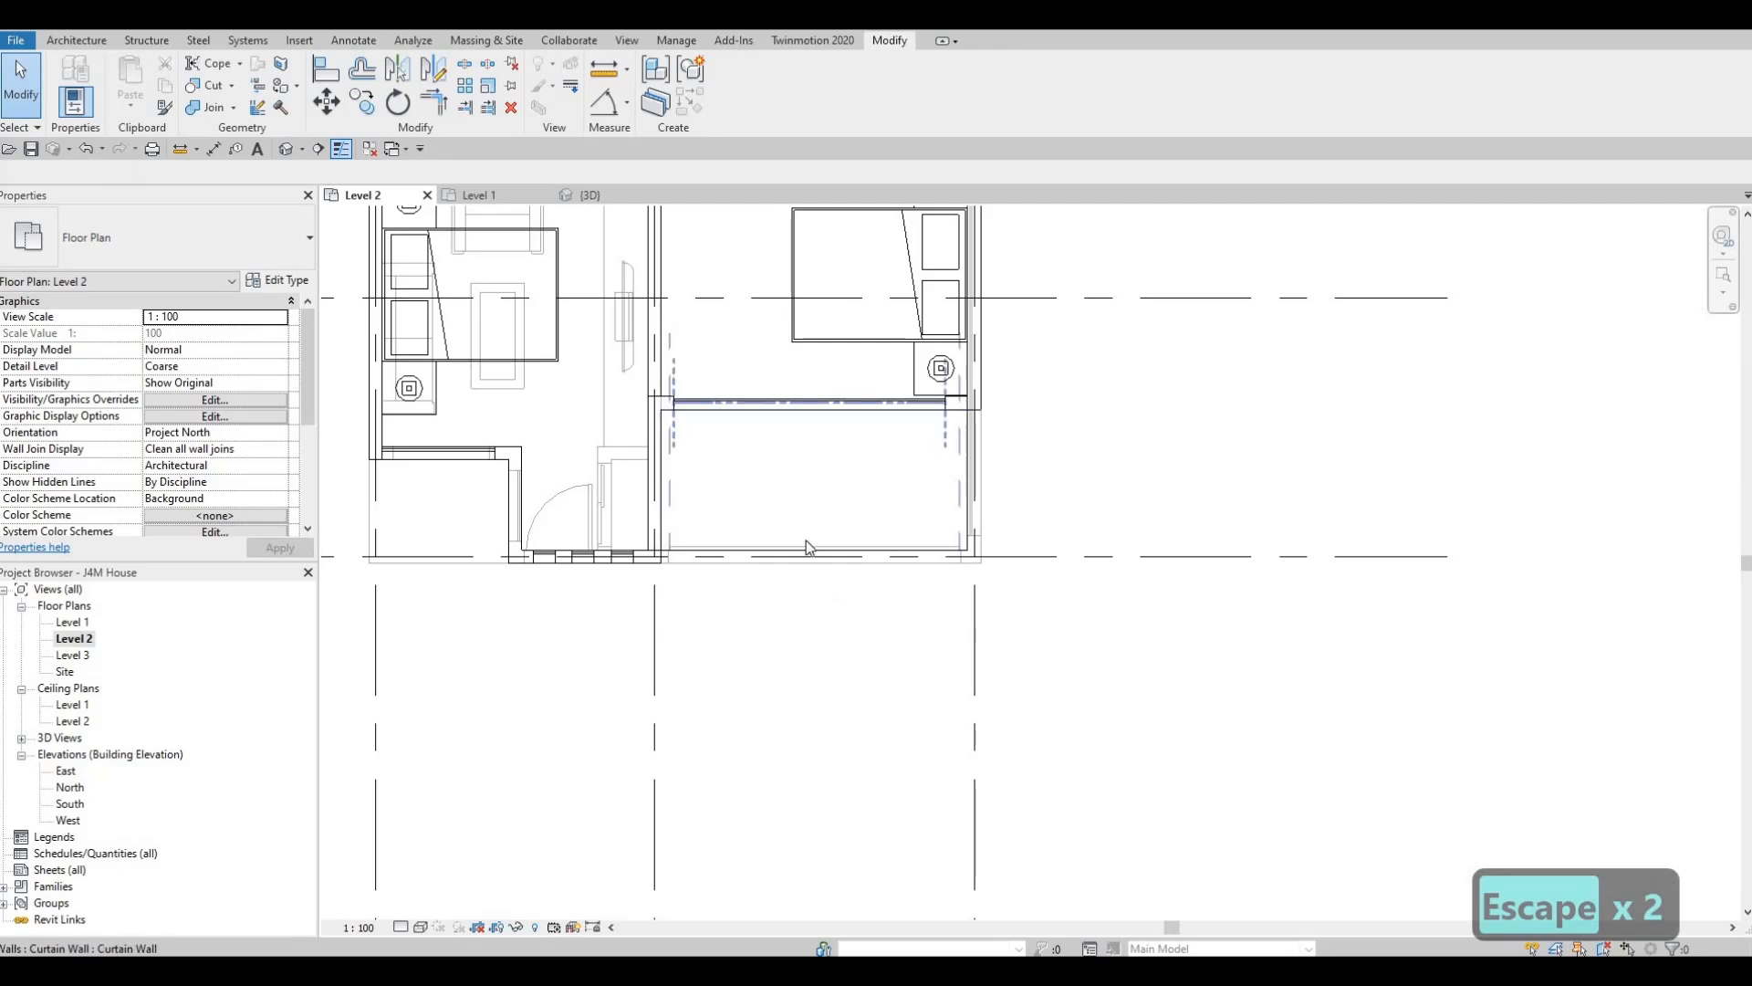
pyautogui.scroll(-2, 807, 540)
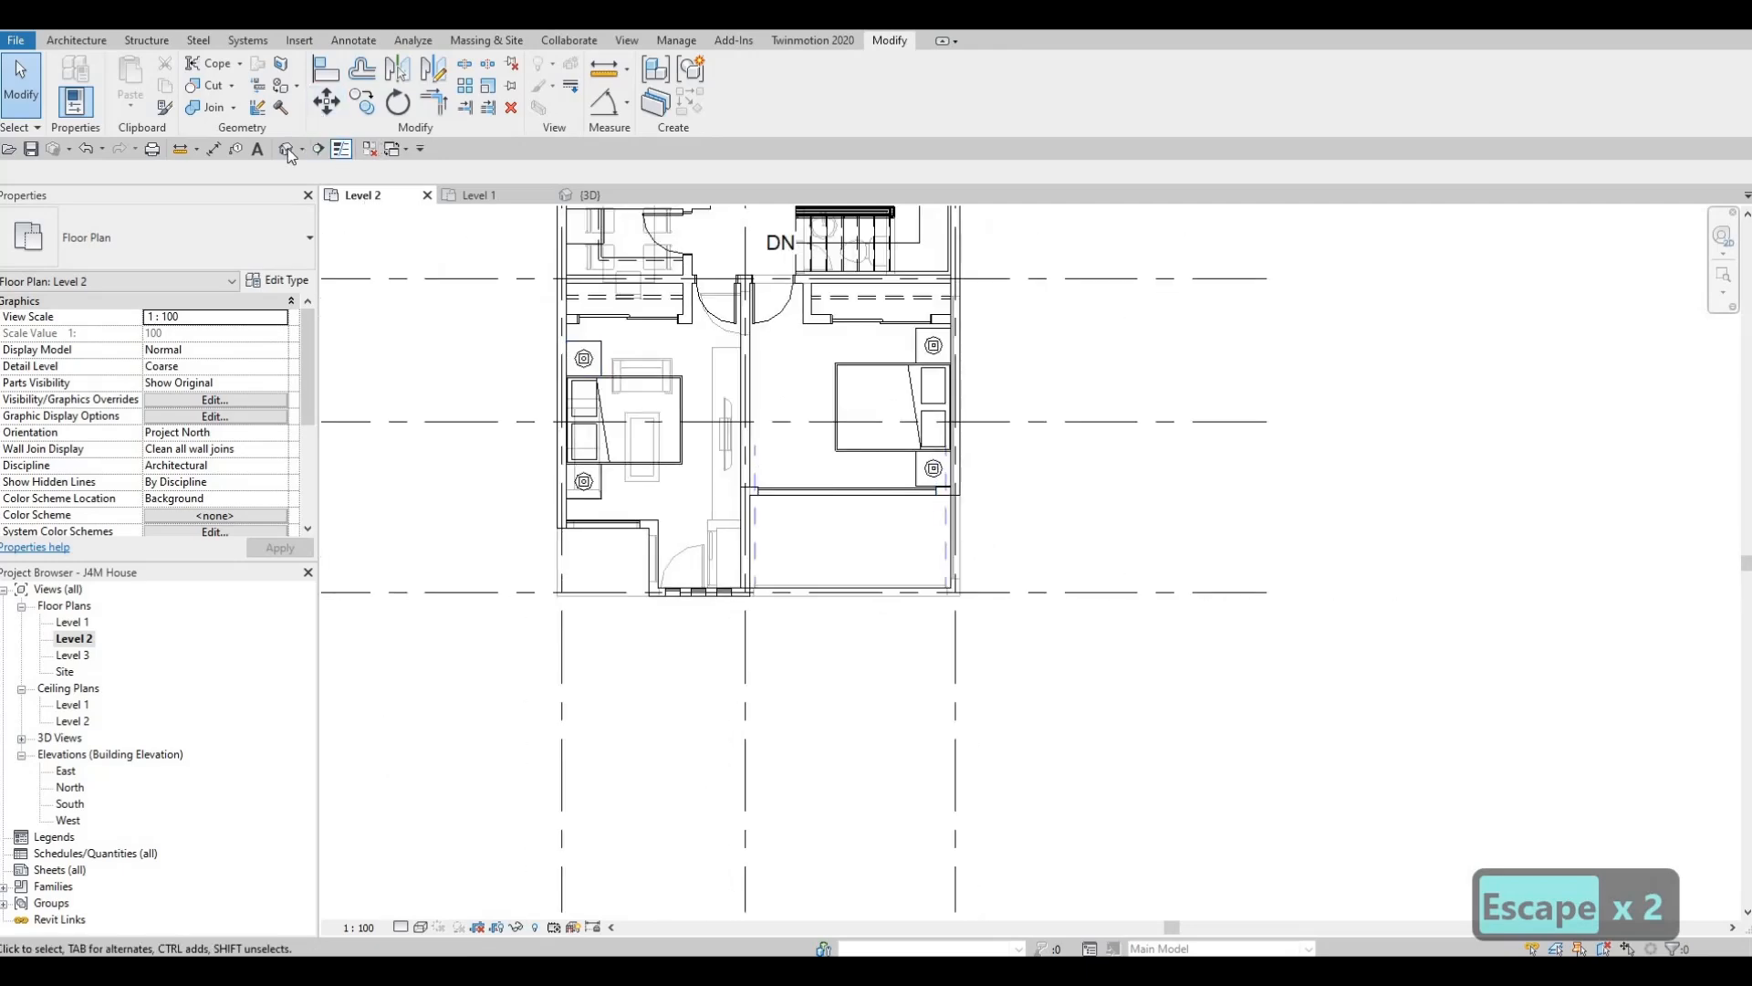
# In the 3D view, paint the rear balcony and the balcony above the garage with the Concrete, Precast material.
pyautogui.click(288, 148)
pyautogui.moveTo(1214, 675); pyautogui.dragTo(1109, 534, button='middle')
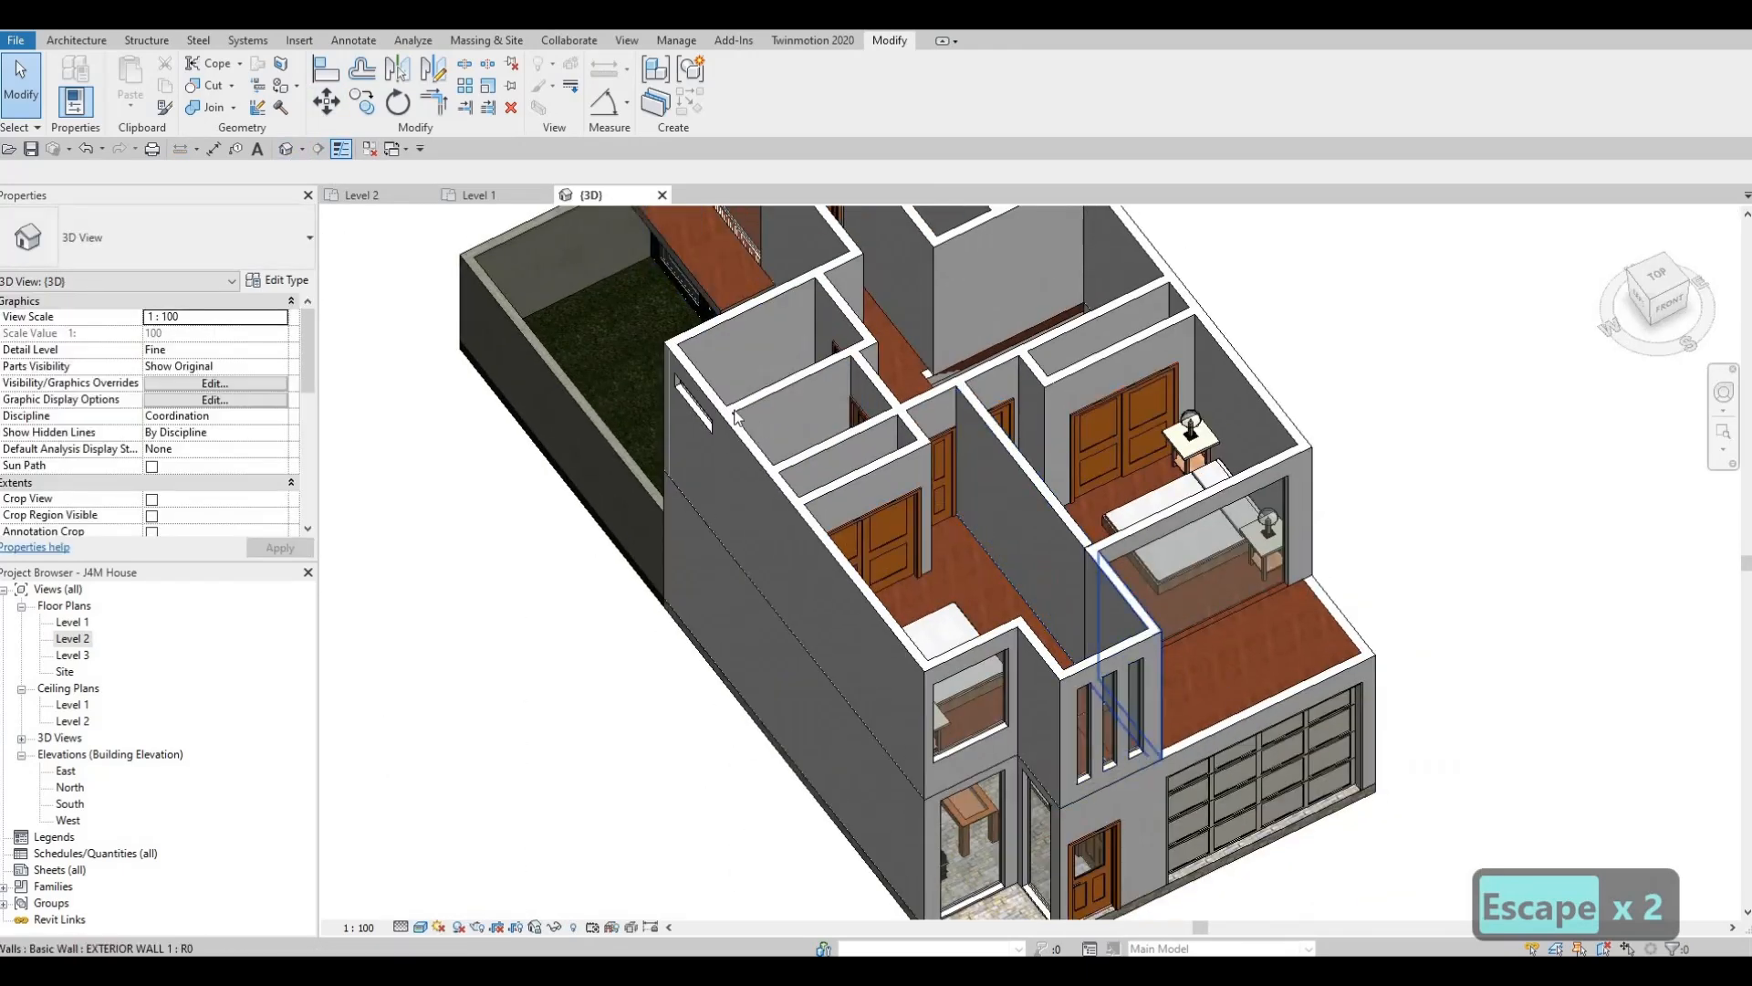
pyautogui.moveTo(571, 210); pyautogui.dragTo(534, 334, button='middle')
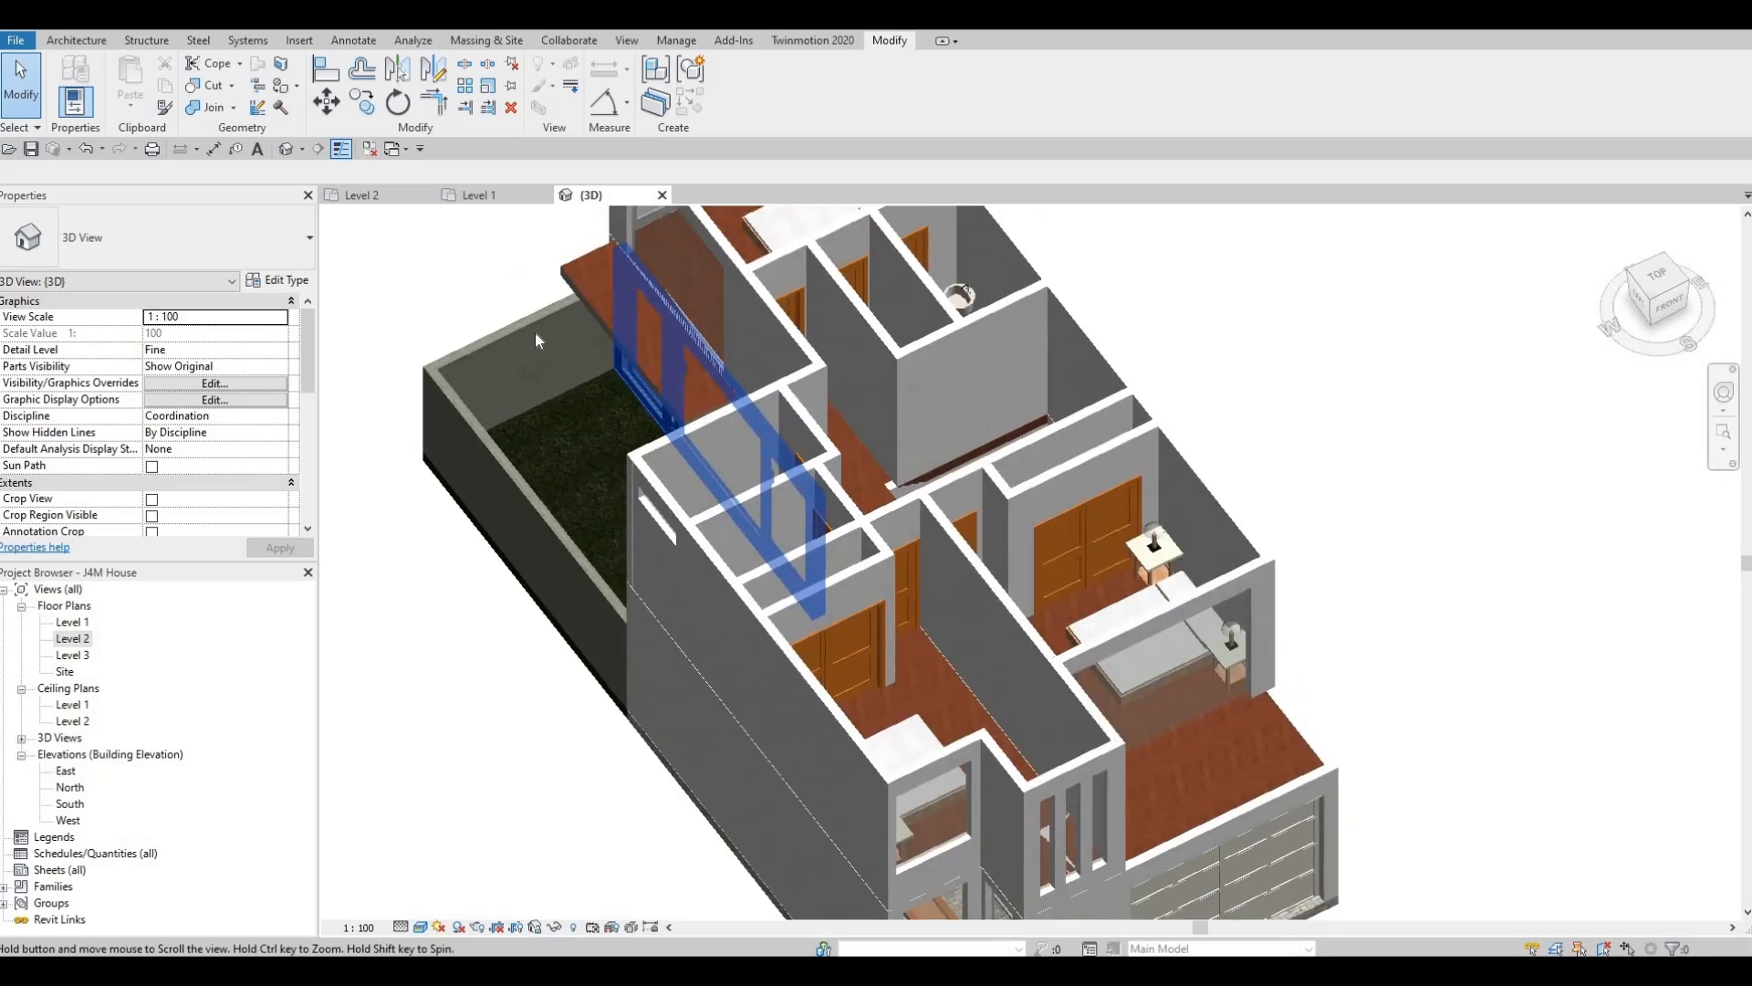
pyautogui.scroll(-1, 538, 340)
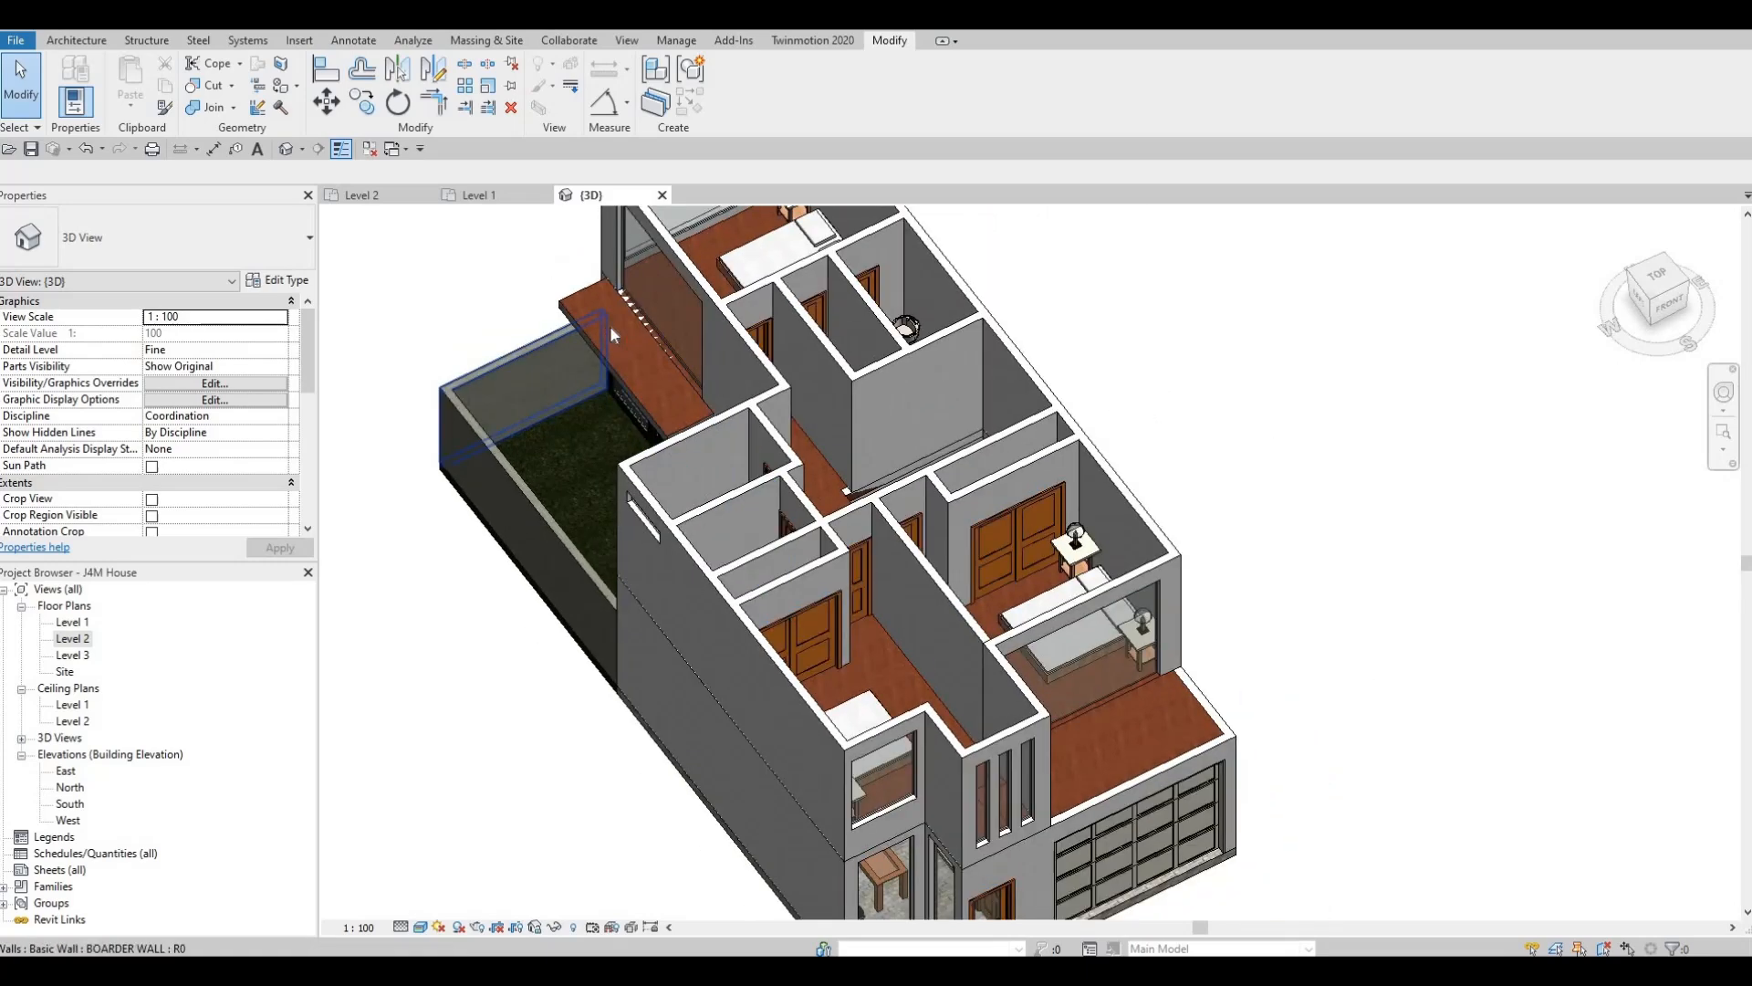
pyautogui.click(285, 92)
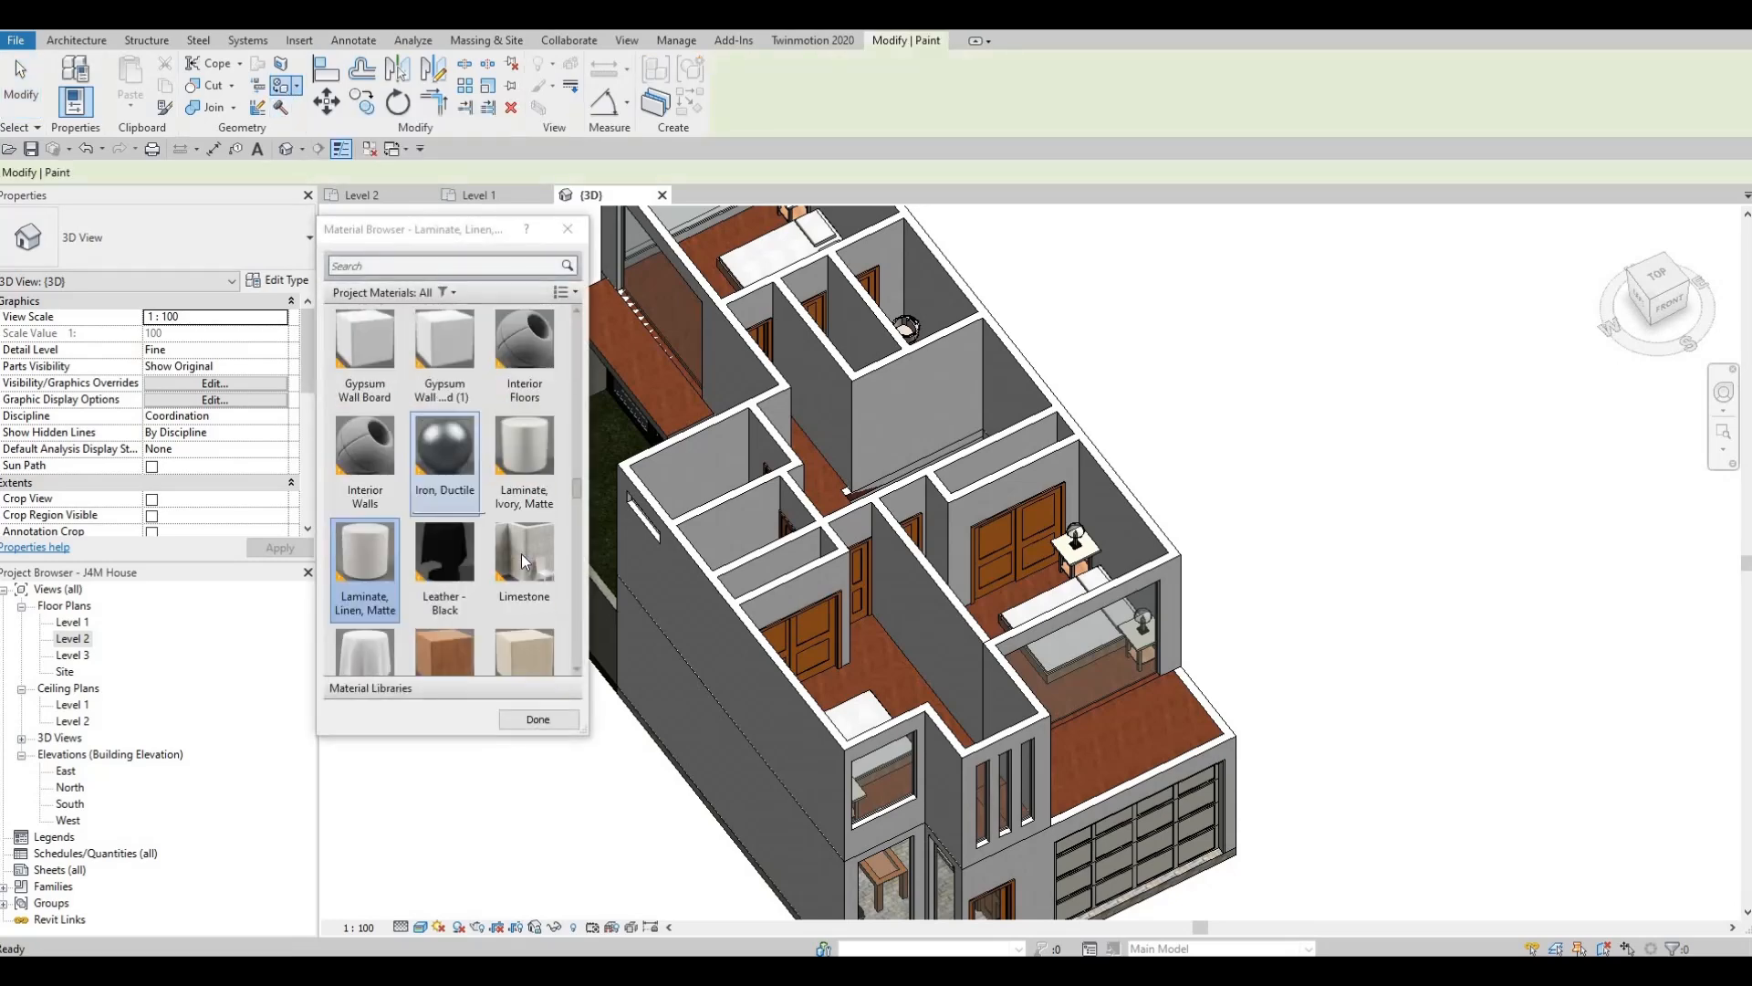
pyautogui.scroll(-2, 519, 562)
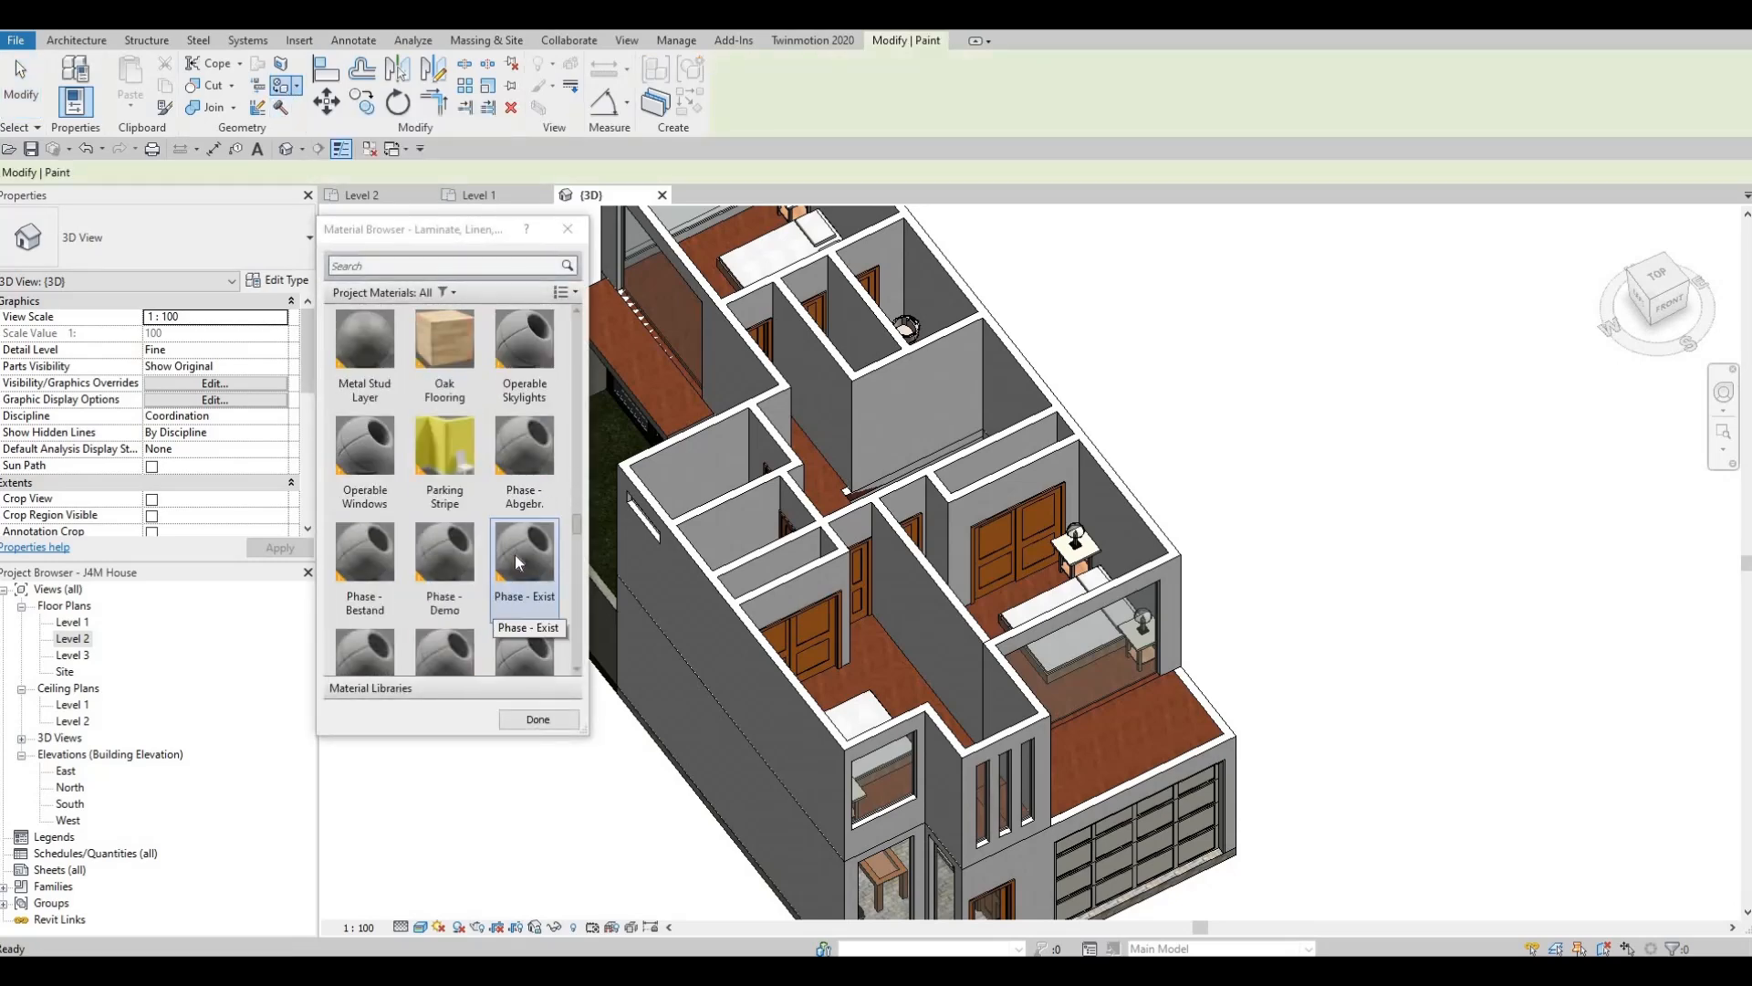
pyautogui.scroll(2, 518, 563)
pyautogui.scroll(5, 518, 561)
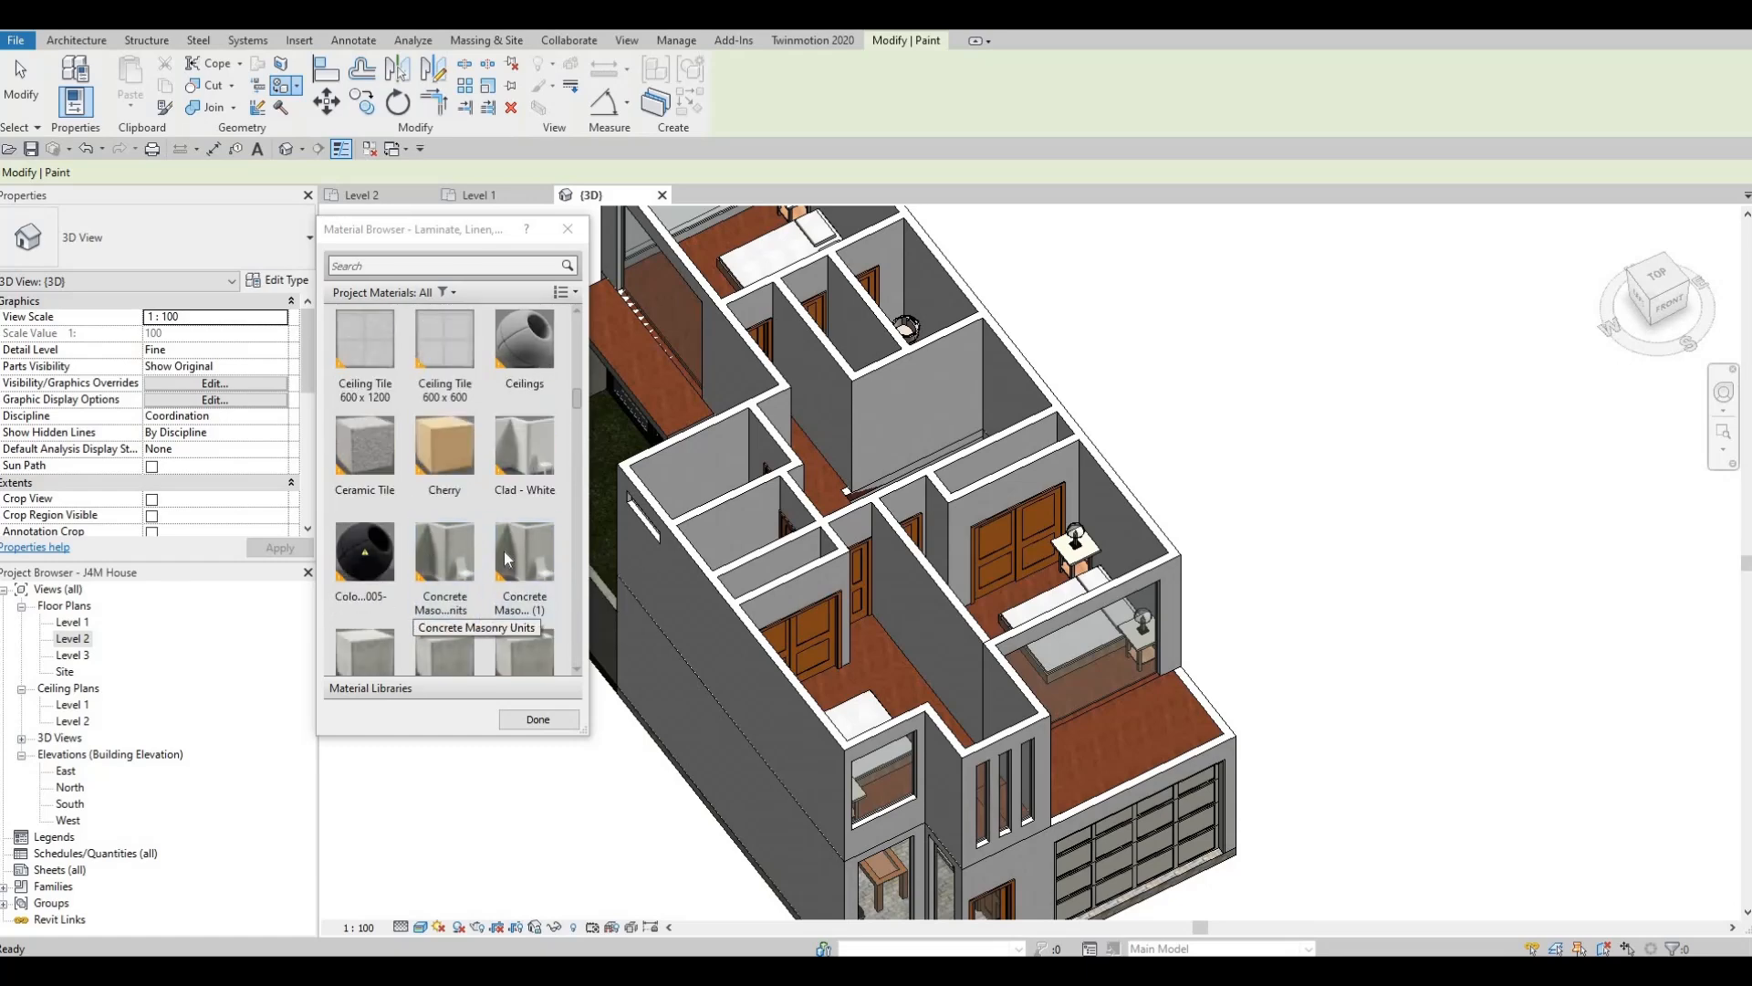
pyautogui.scroll(-3, 497, 557)
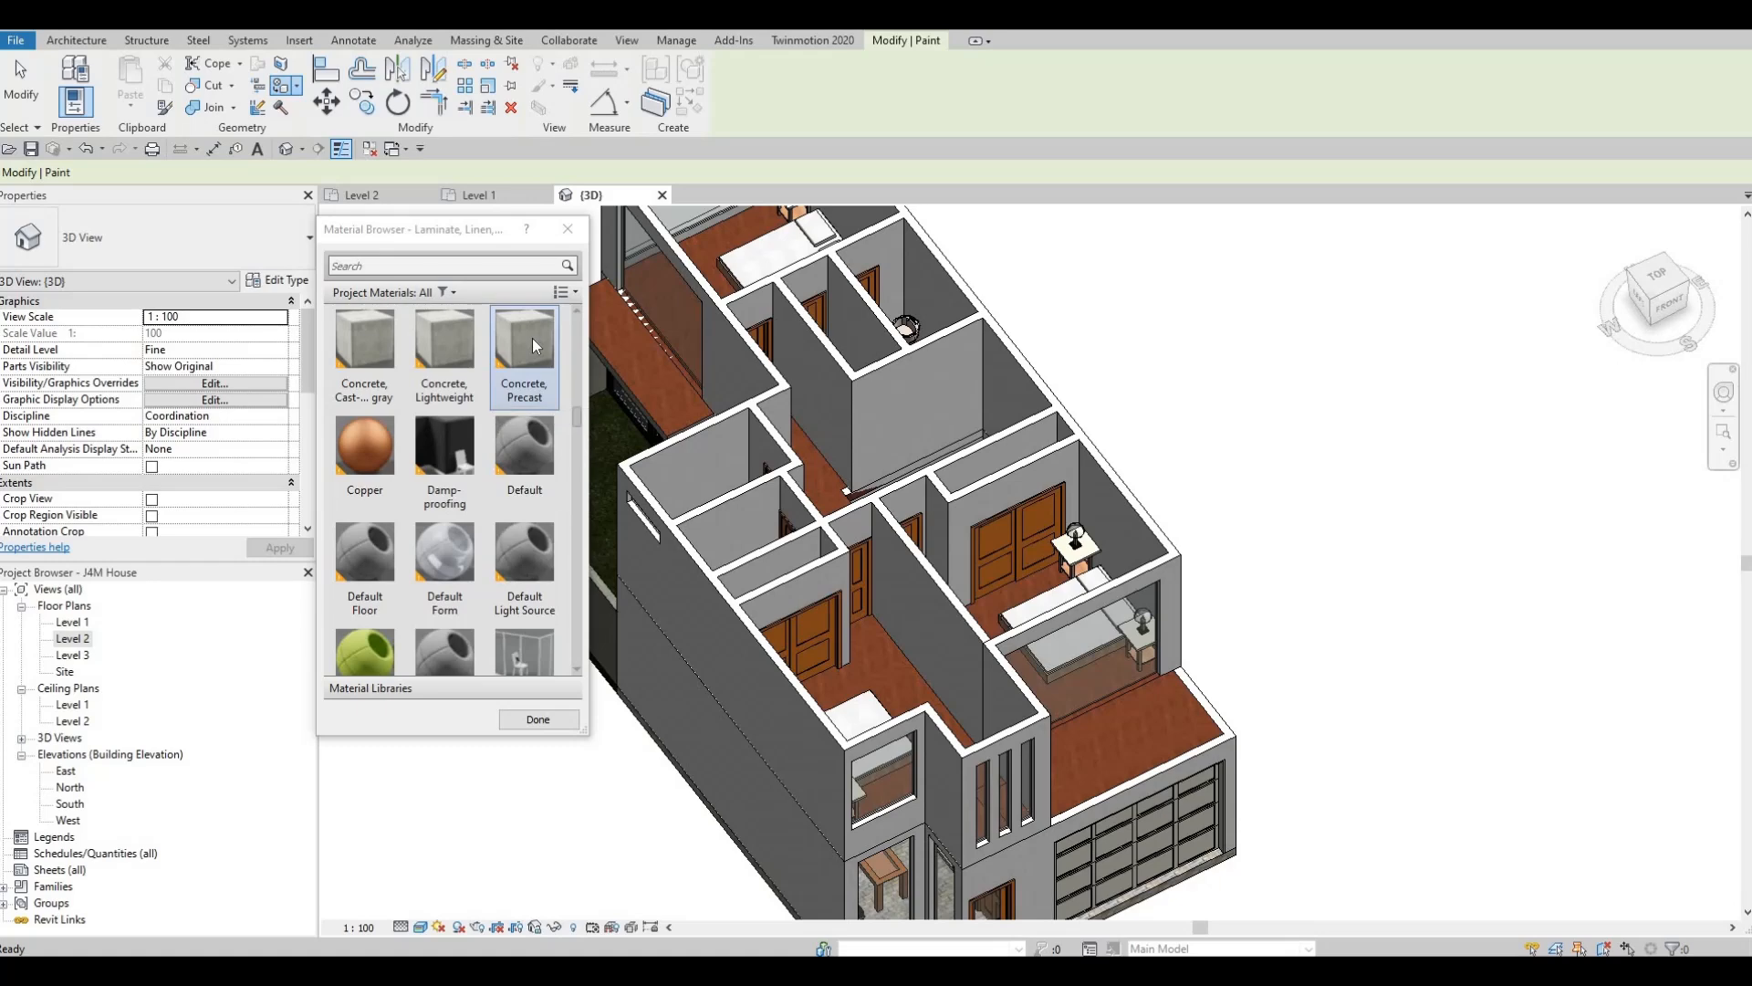
pyautogui.click(533, 338)
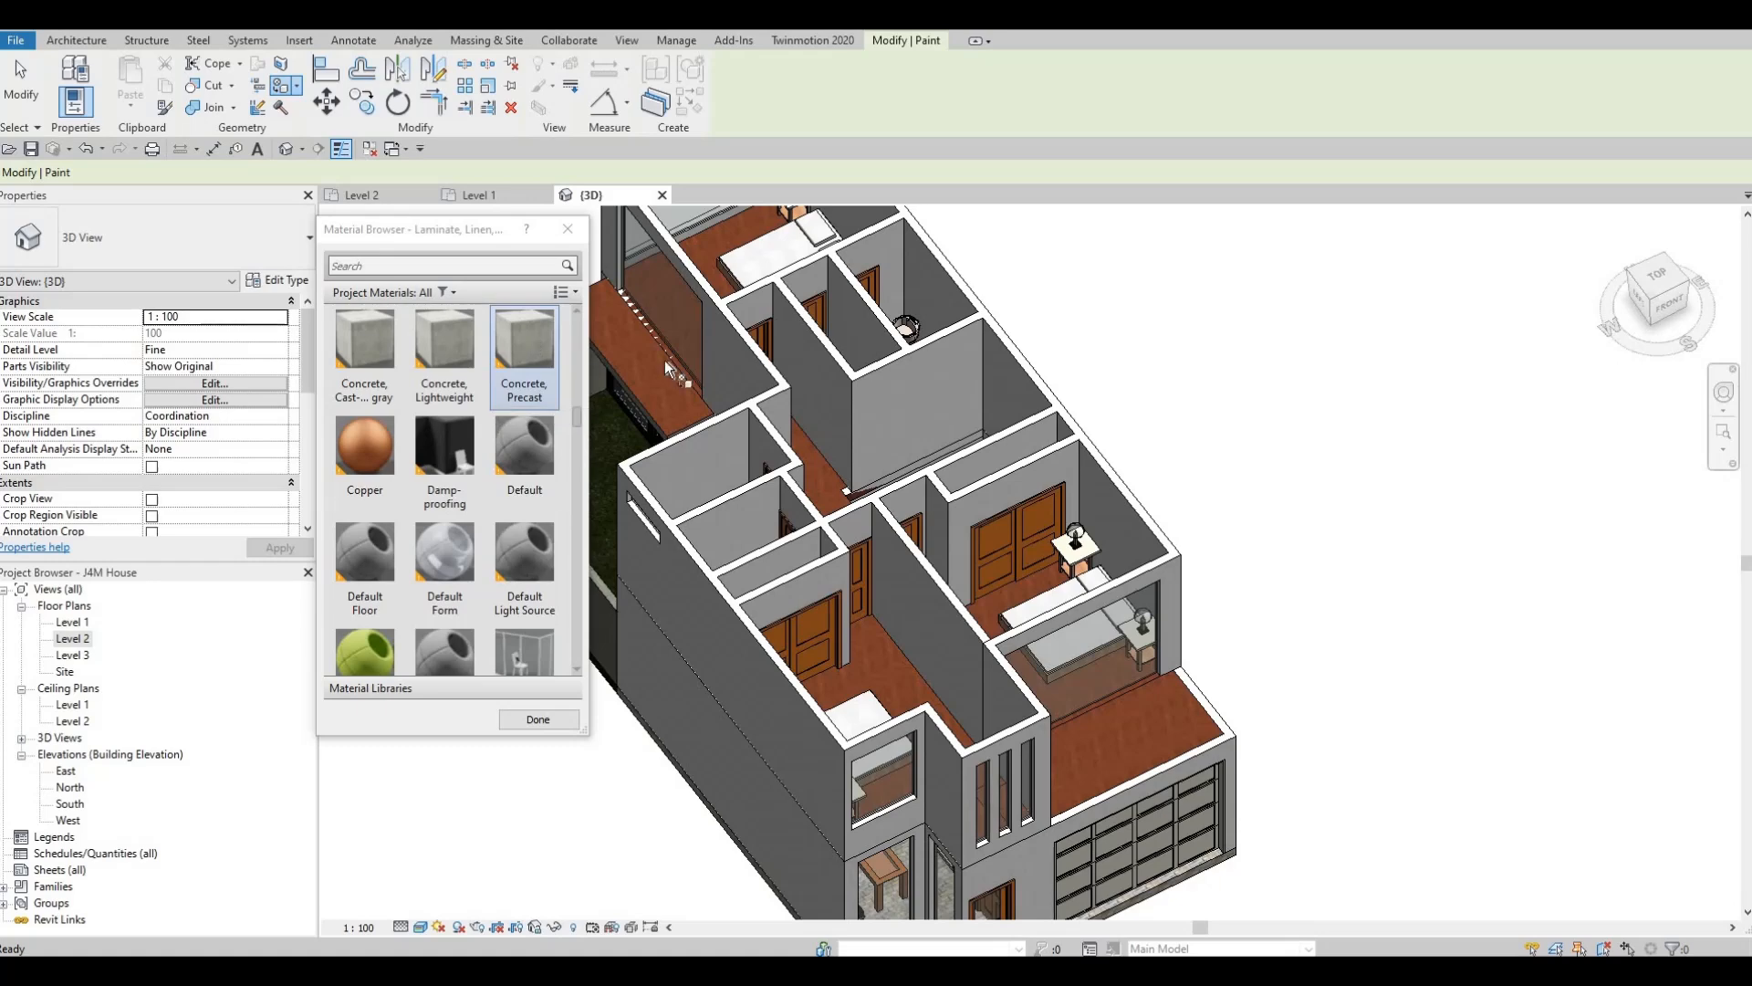
pyautogui.click(694, 404)
pyautogui.click(1077, 738)
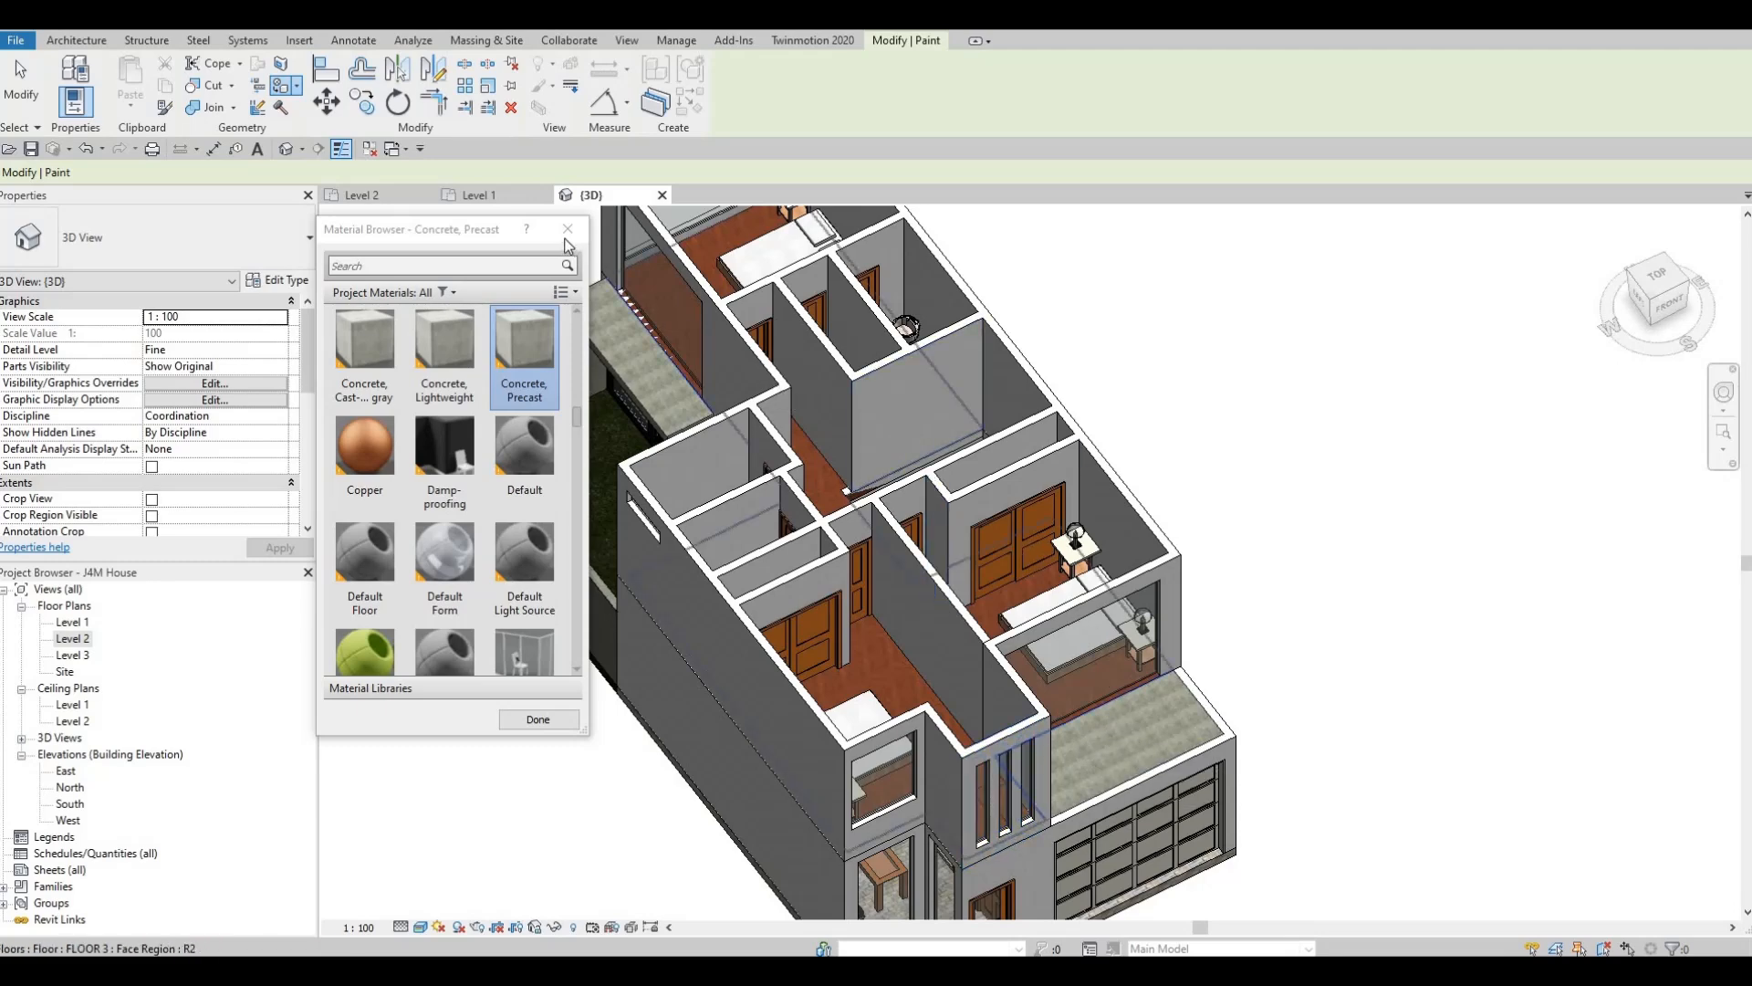
pyautogui.press('Escape')
pyautogui.scroll(-2, 804, 638)
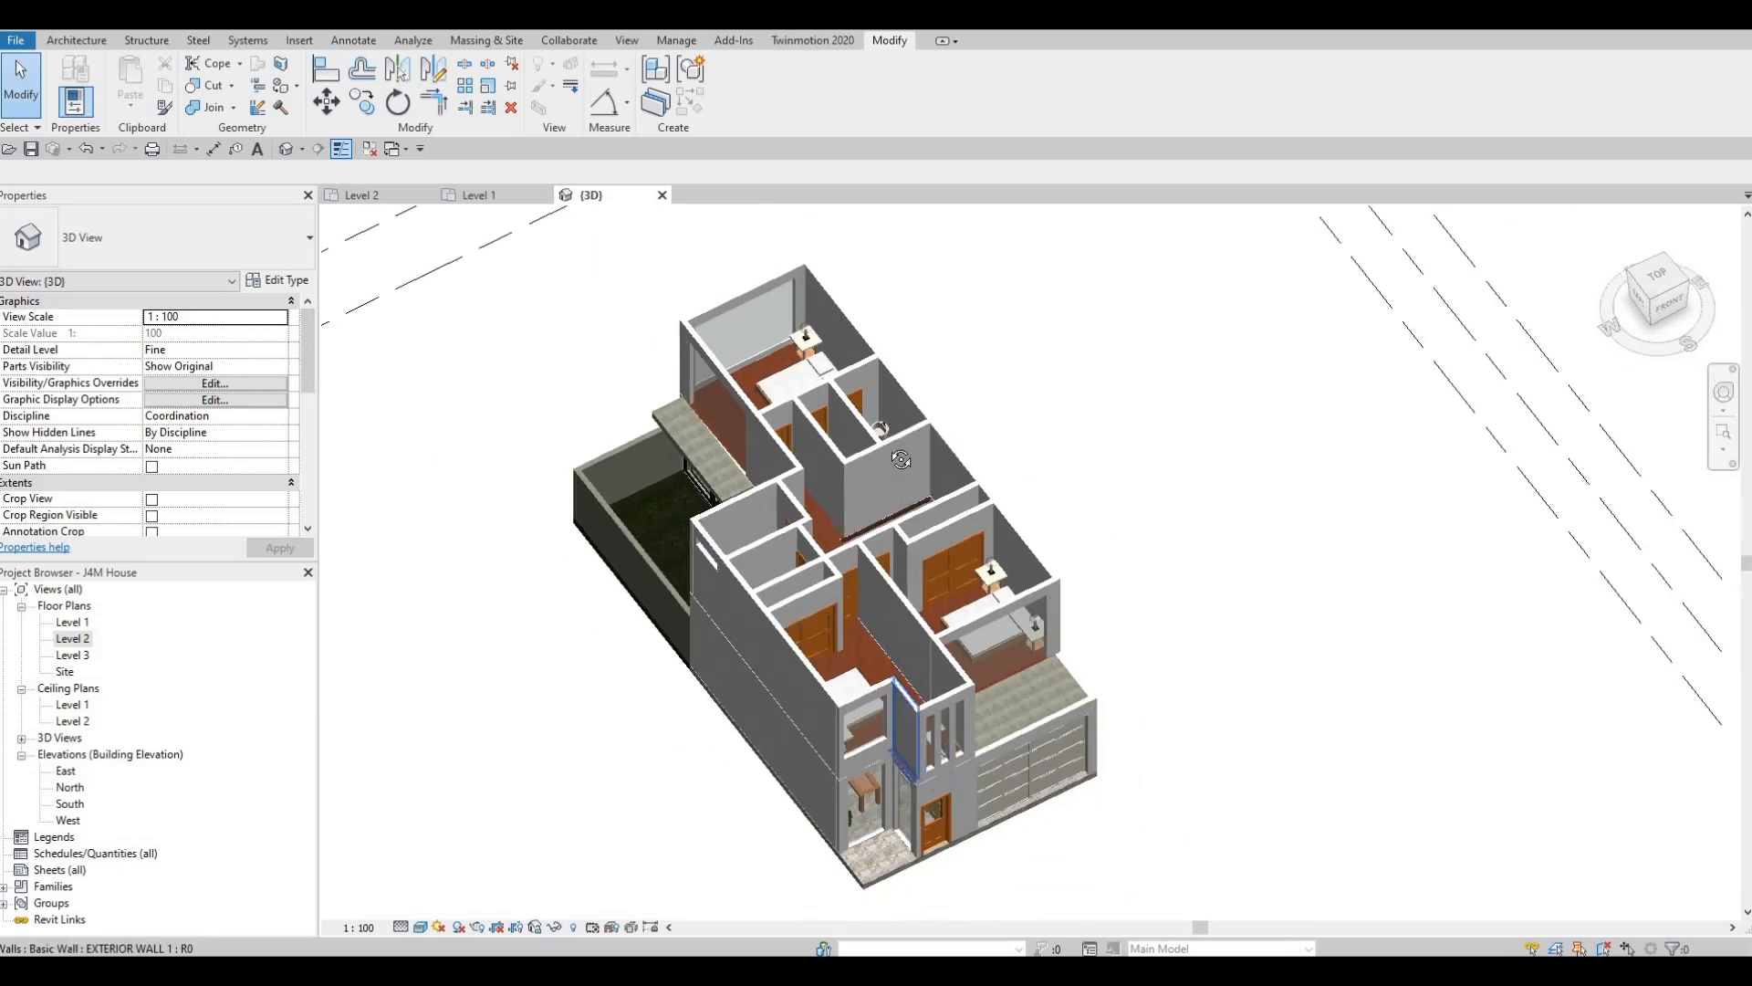
pyautogui.moveTo(1015, 717)
pyautogui.keyDown('shift'); pyautogui.mouseDown(button='middle')
pyautogui.moveTo(1000, 511)
pyautogui.moveTo(931, 578)
pyautogui.moveTo(1038, 574)
pyautogui.moveTo(890, 793)
pyautogui.moveTo(830, 732)
pyautogui.mouseUp(button='middle'); pyautogui.keyUp('shift')
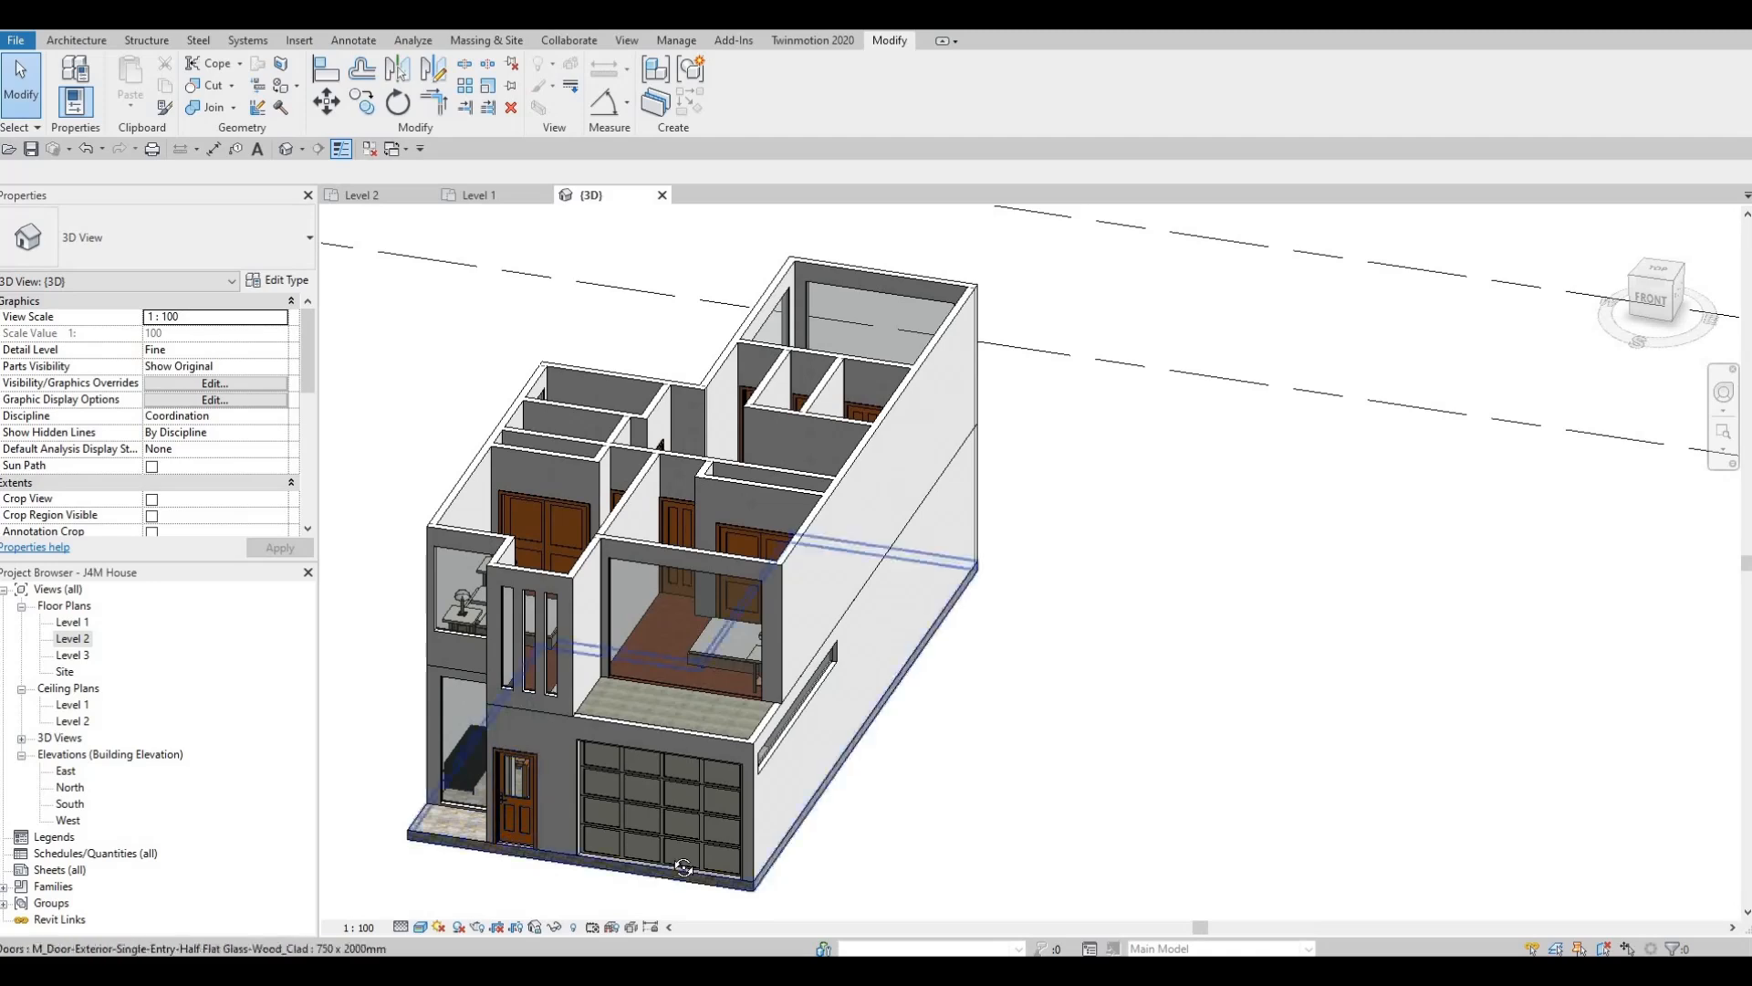
pyautogui.moveTo(744, 826)
pyautogui.keyDown('shift'); pyautogui.mouseDown(button='middle')
pyautogui.moveTo(763, 862)
pyautogui.moveTo(755, 849)
pyautogui.mouseUp(button='middle'); pyautogui.keyUp('shift')
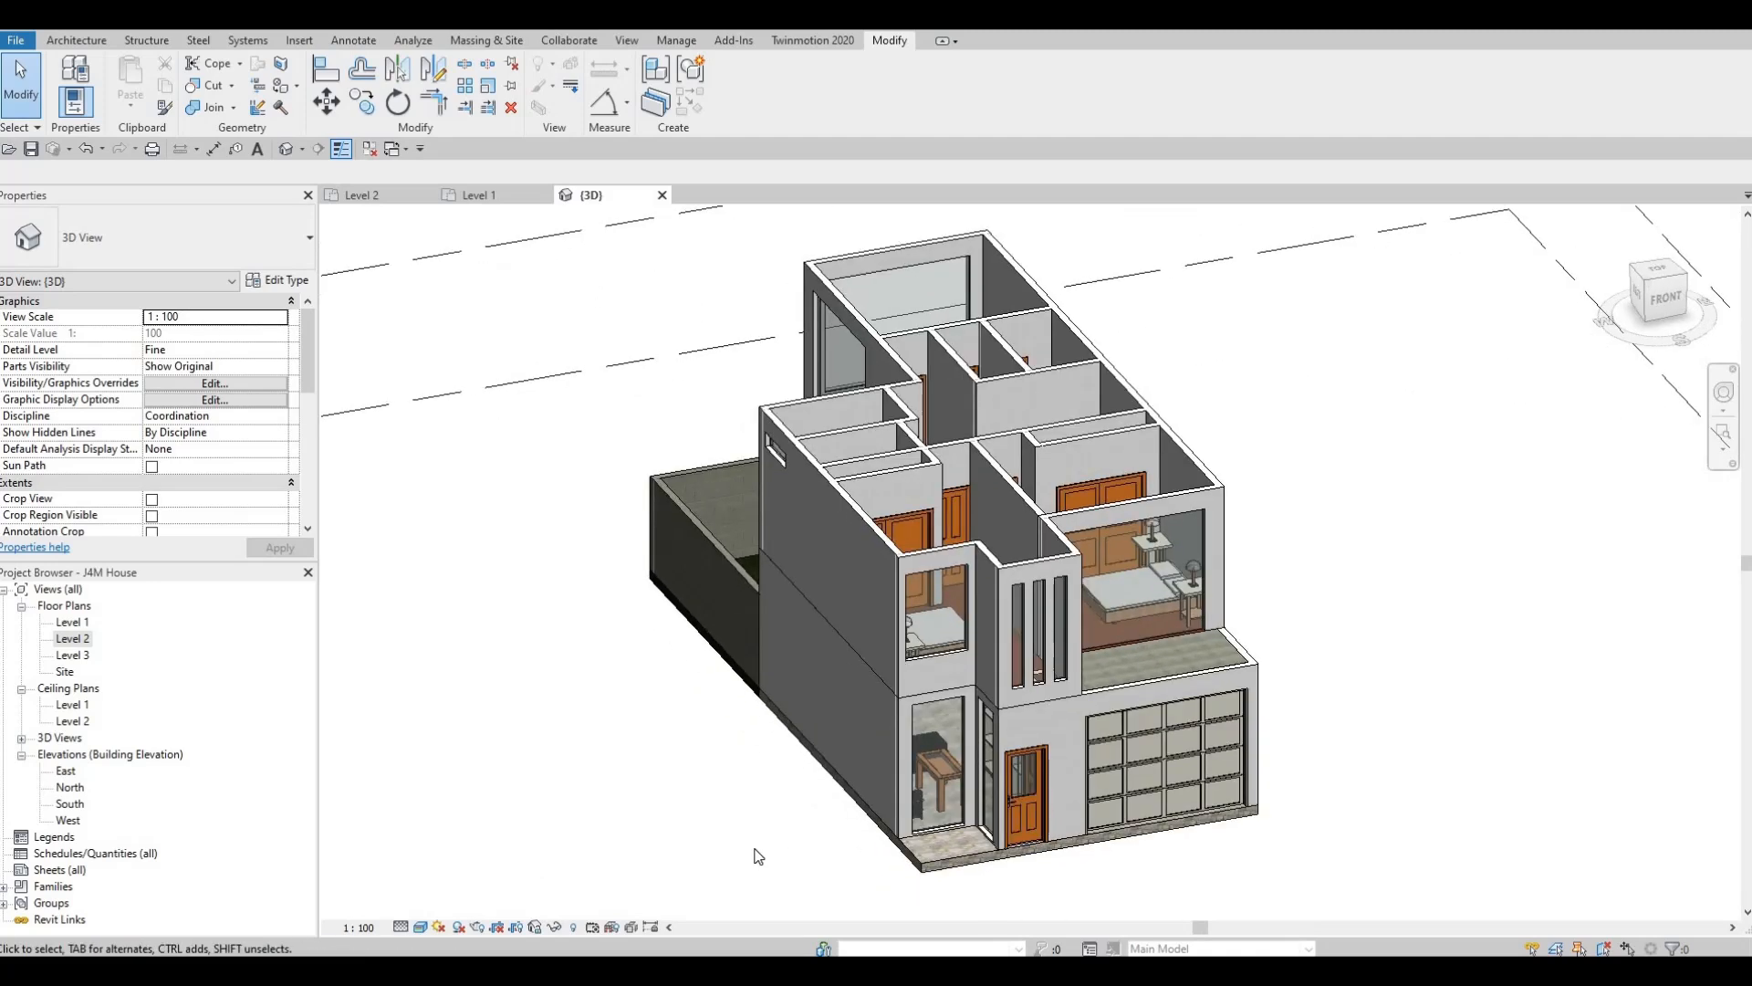